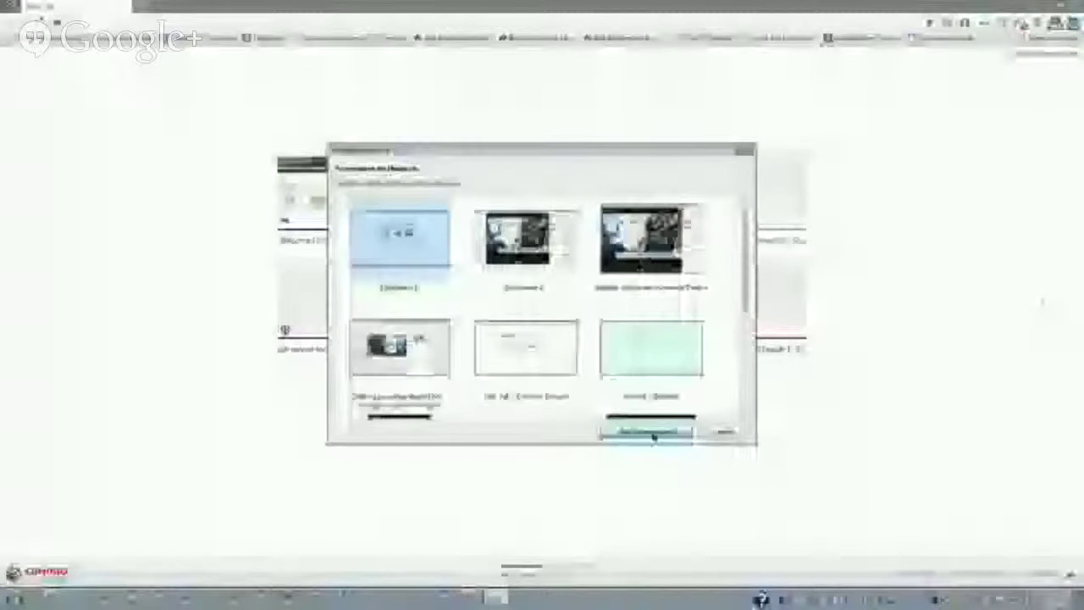
Step: Search Google for "Steam locomotive" and show the image results
click(649, 433)
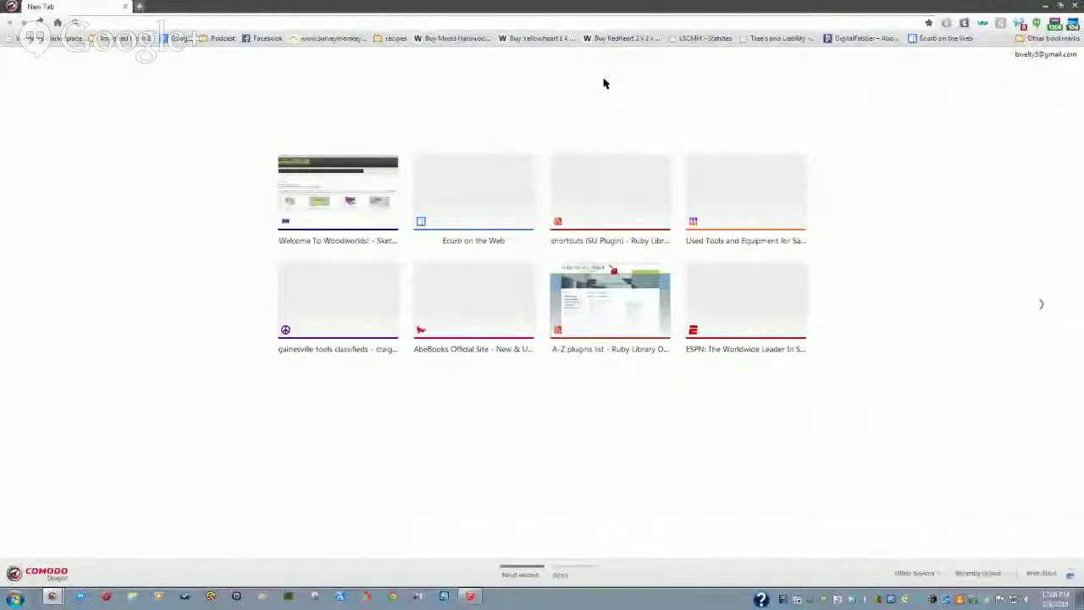
text(Steam loc)
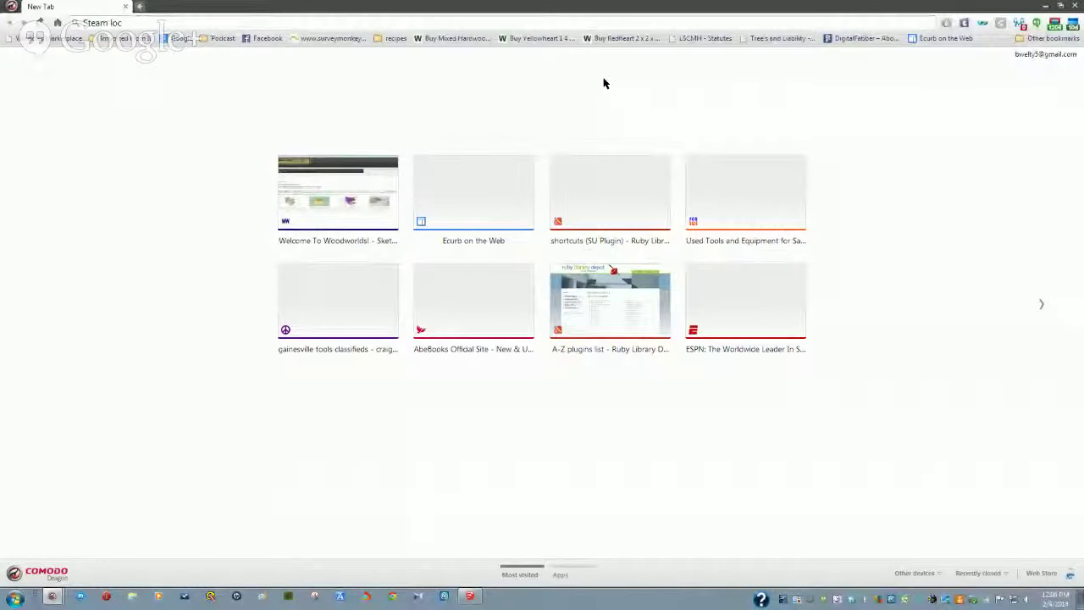
text(omot)
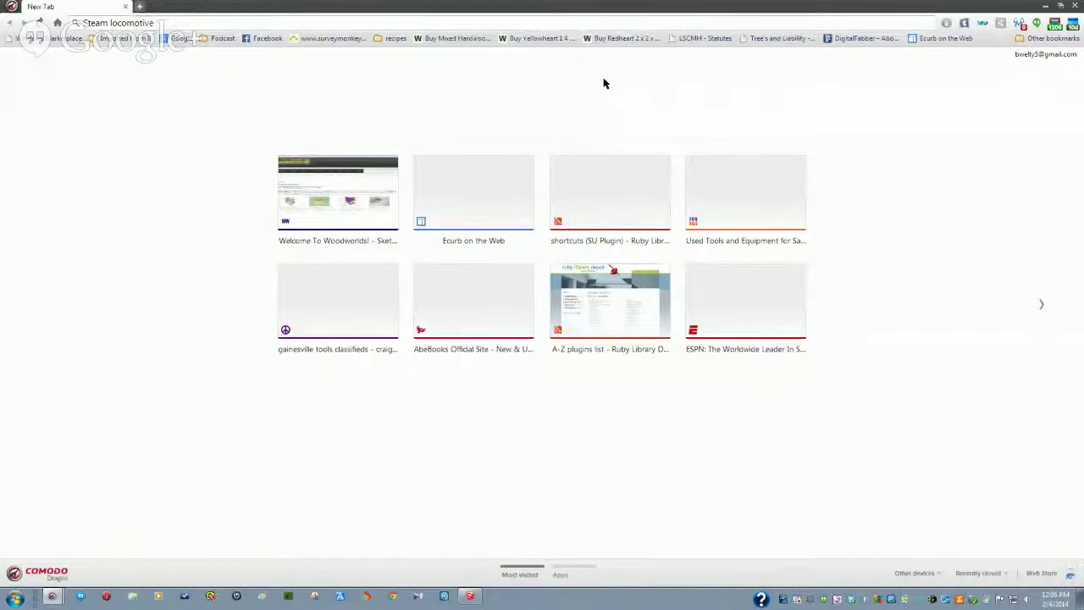
text(ive)
key(Return)
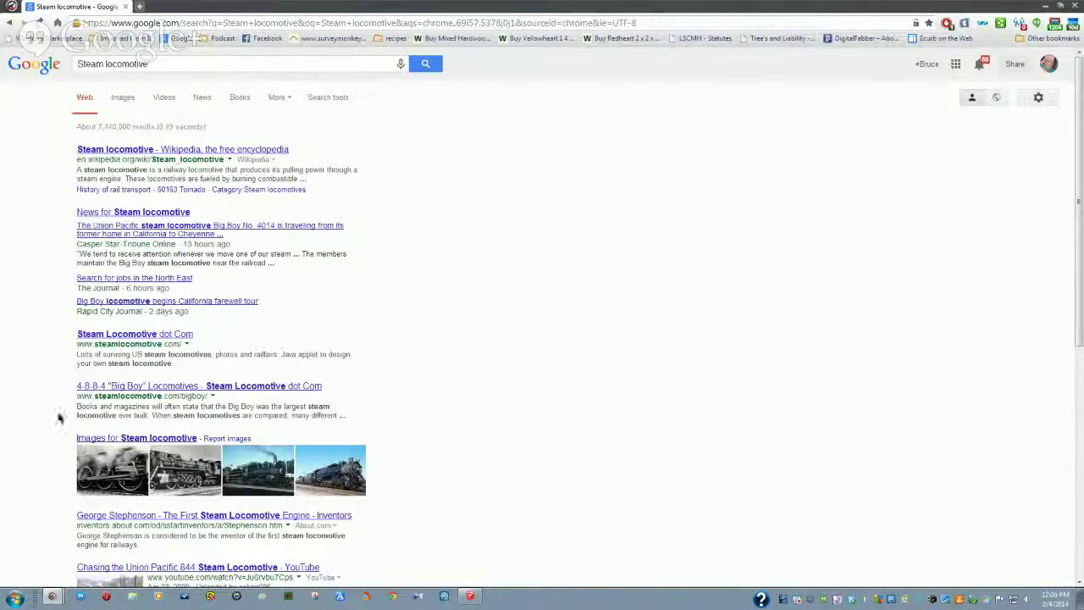
click(123, 100)
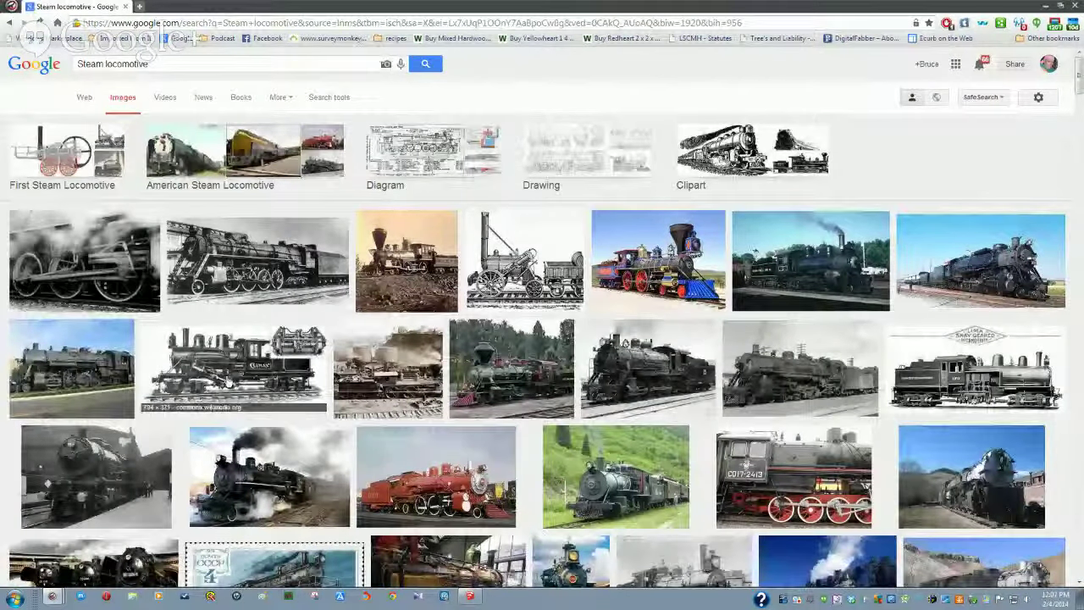
Step: Preview the Climax and Lima Shay geared locomotive images in the results and close the preview
click(227, 377)
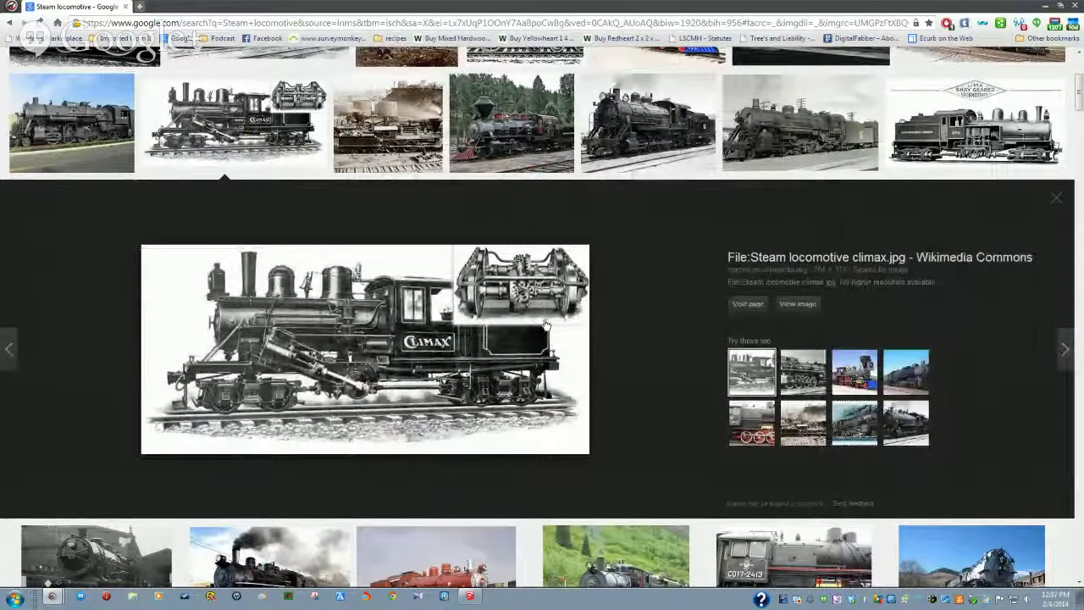
click(1058, 201)
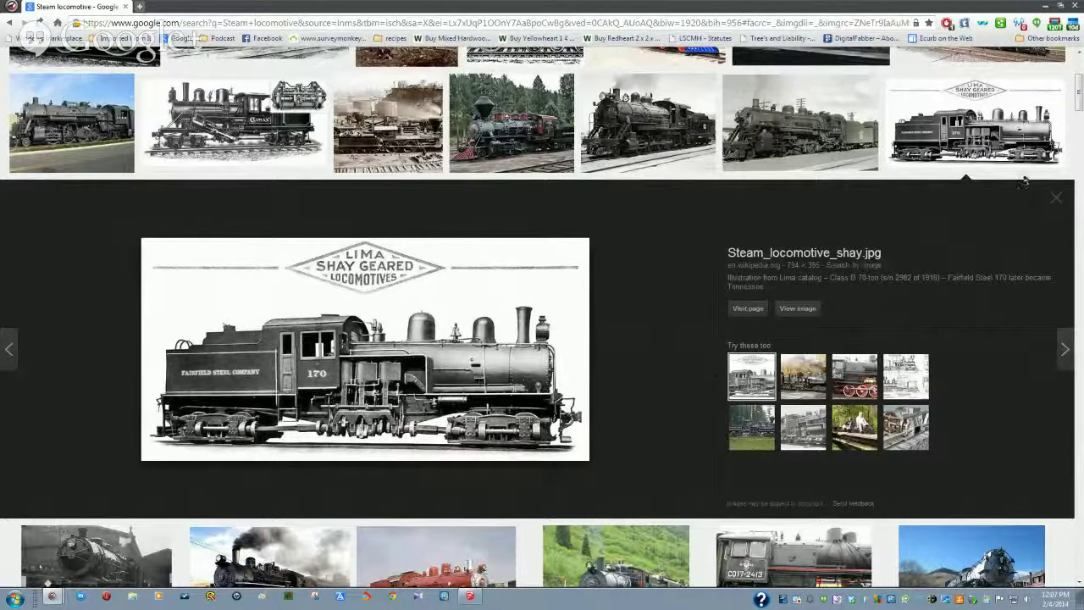
click(1059, 202)
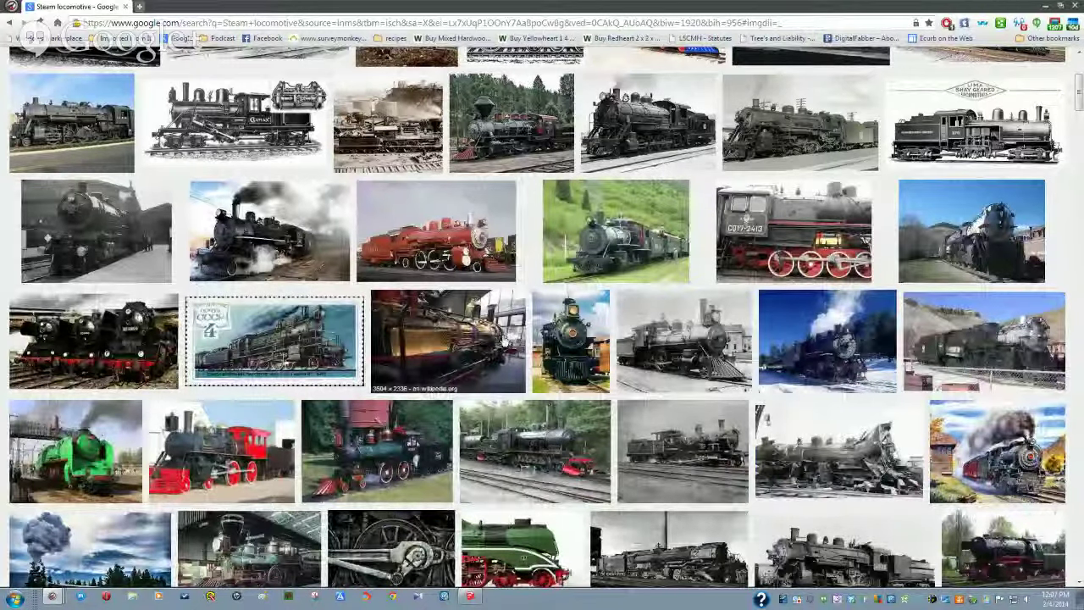
Step: Look further through the locomotive images and open the source page of the rusty steam locomotive photo from the Uyuni train cemetery
scroll(503, 341, down, 5)
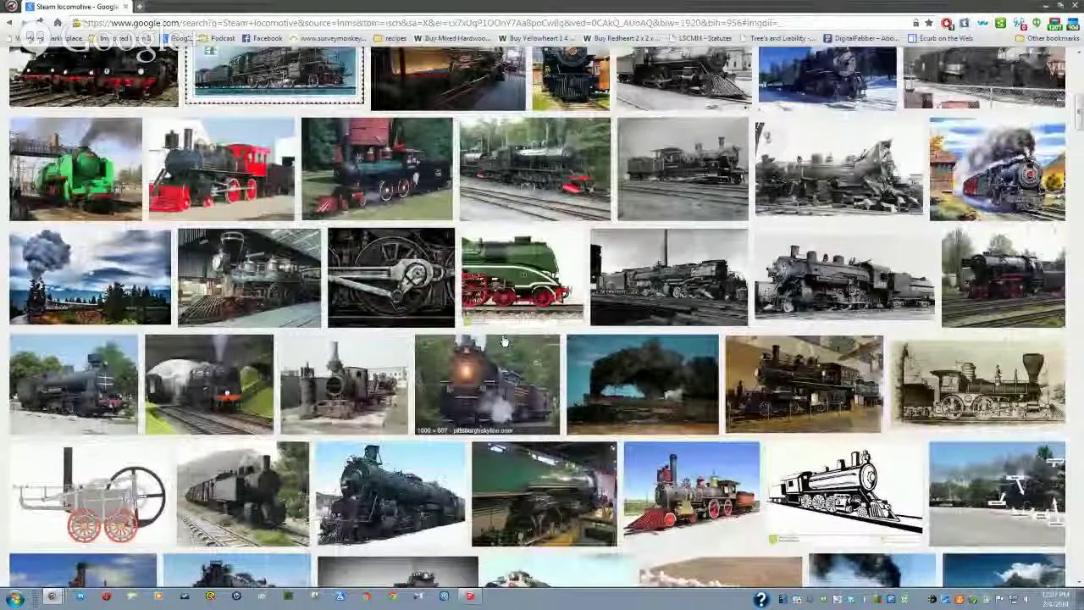
scroll(503, 341, down, 10)
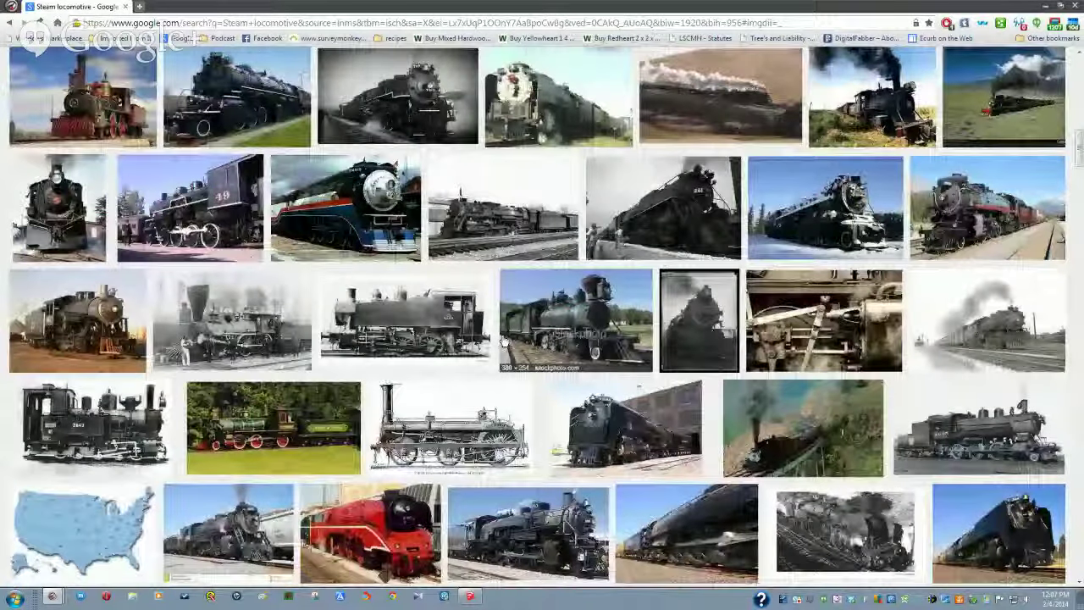
scroll(724, 390, down, 6)
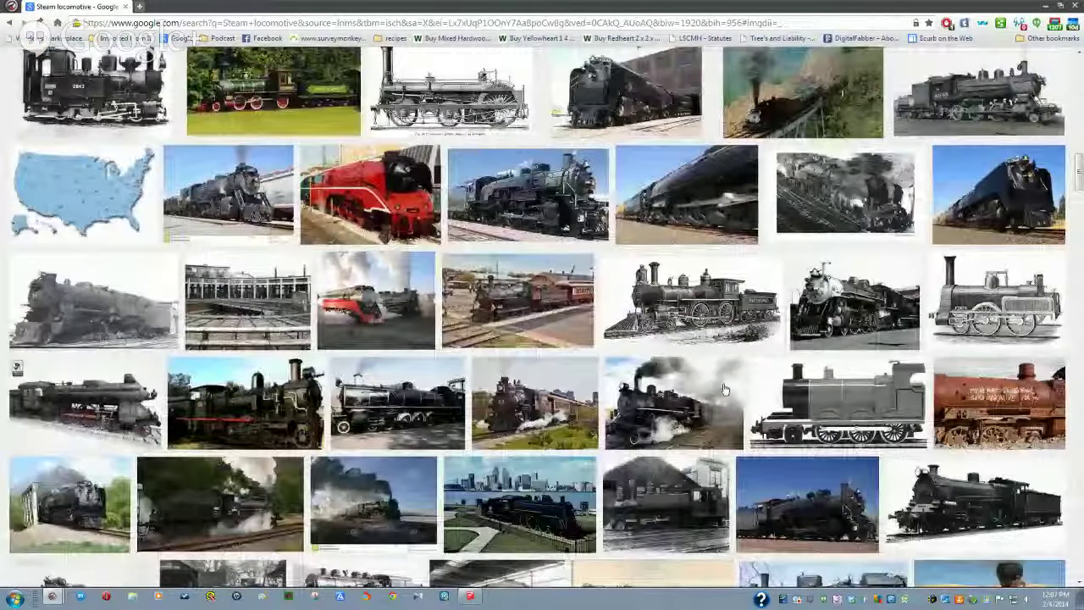
scroll(725, 390, down, 5)
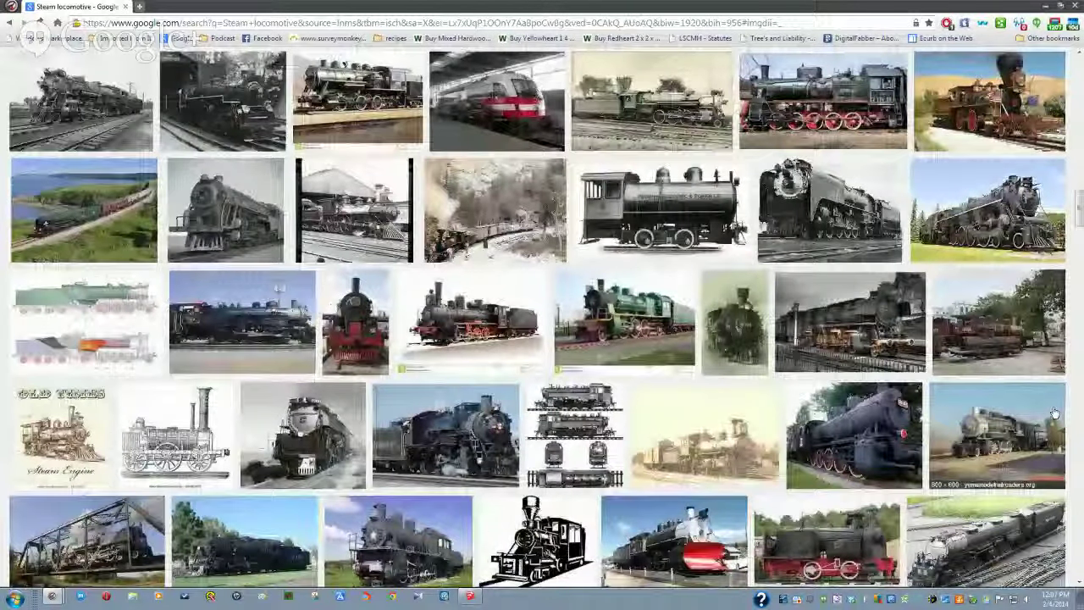
scroll(1055, 414, down, 4)
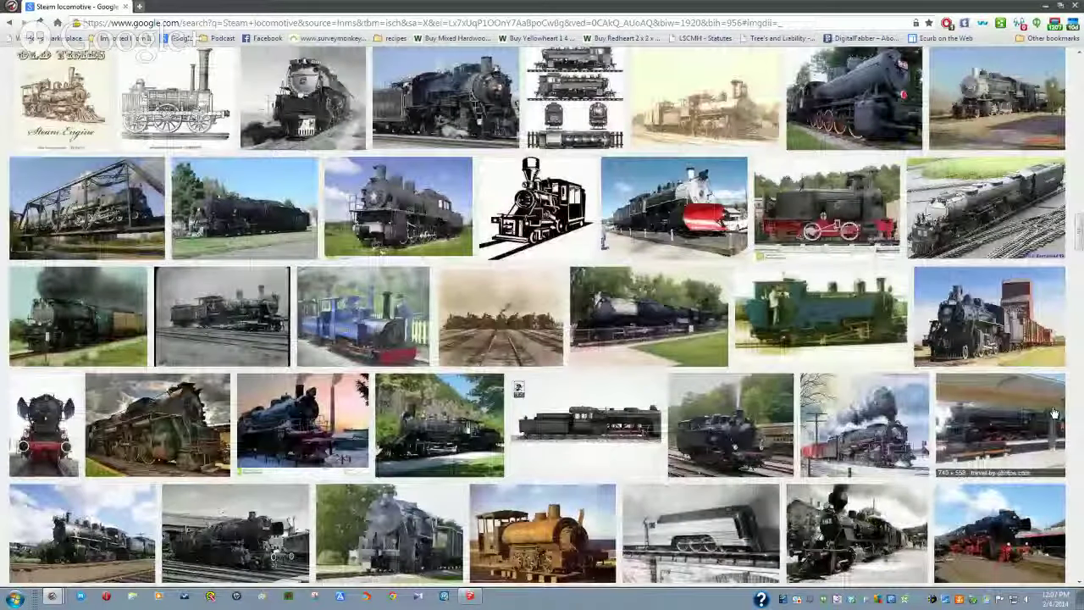
scroll(958, 446, down, 2)
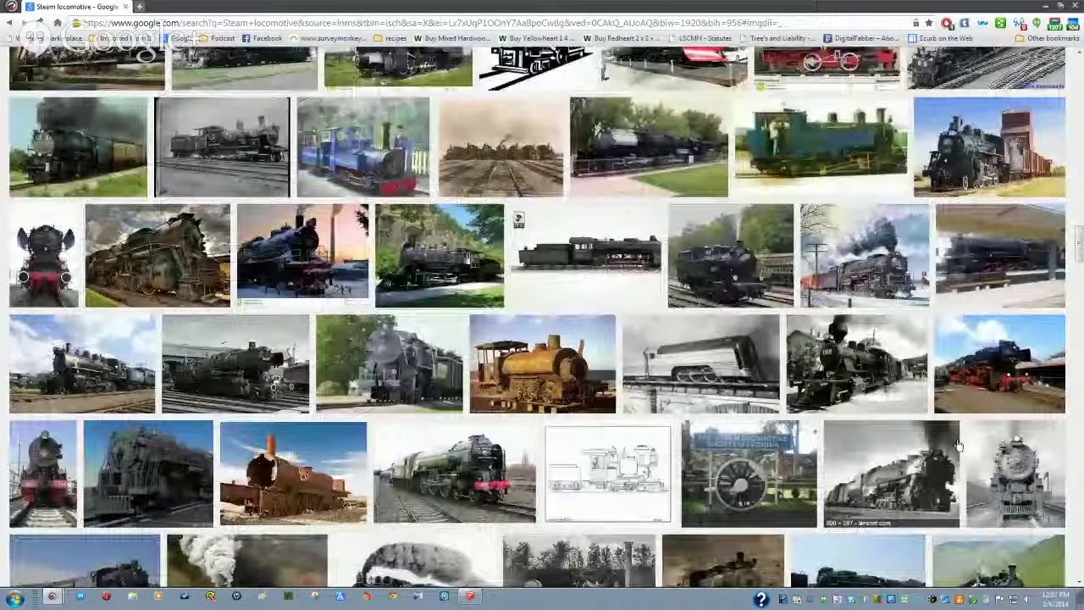
click(360, 450)
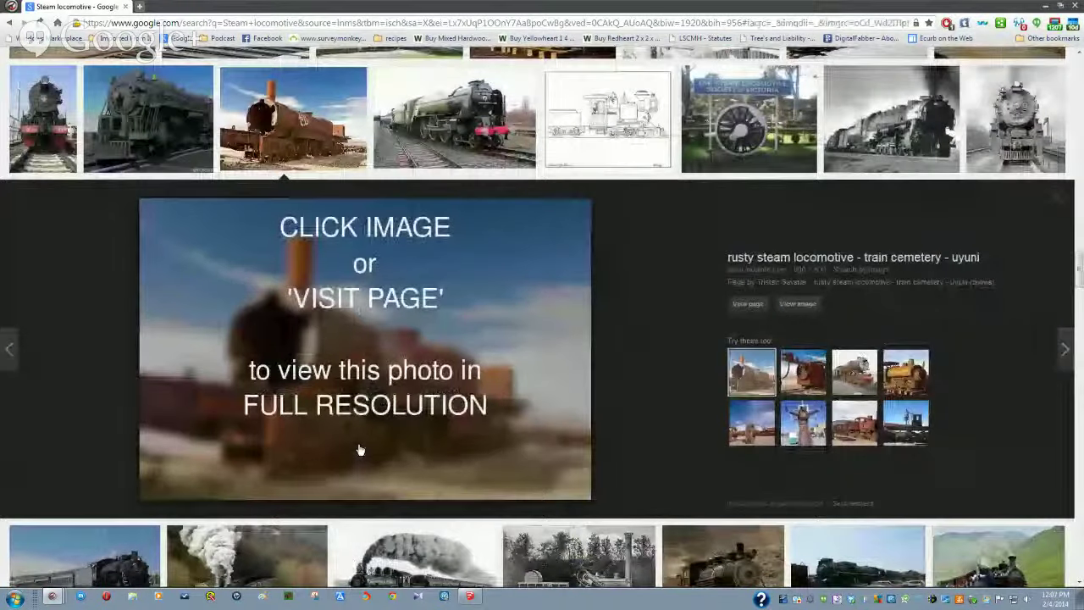
click(359, 450)
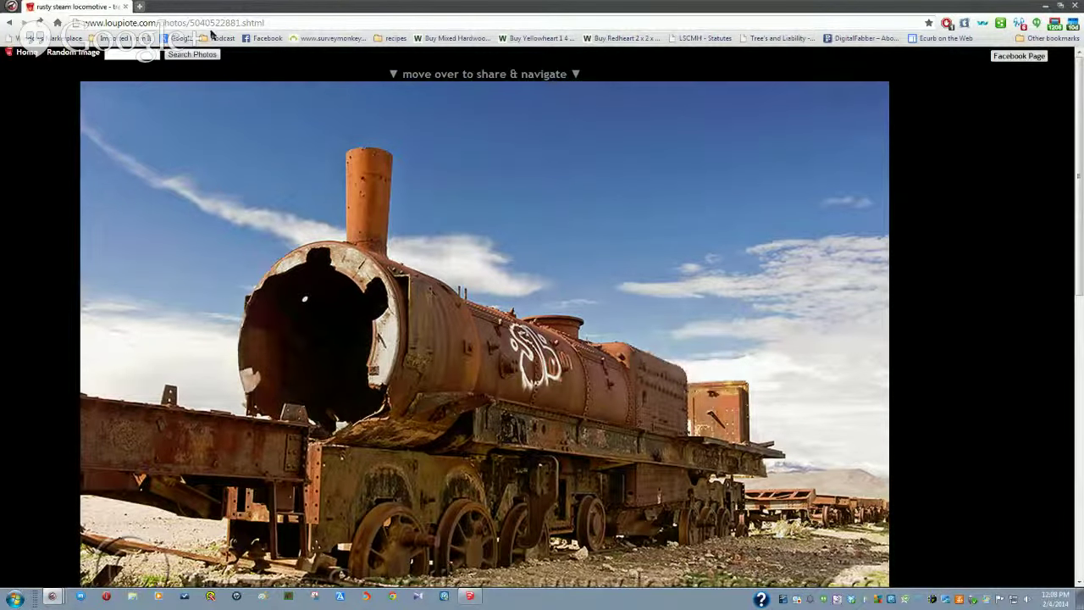
Step: Return to the image results, look through more locomotives below and close the rusty locomotive preview
click(10, 22)
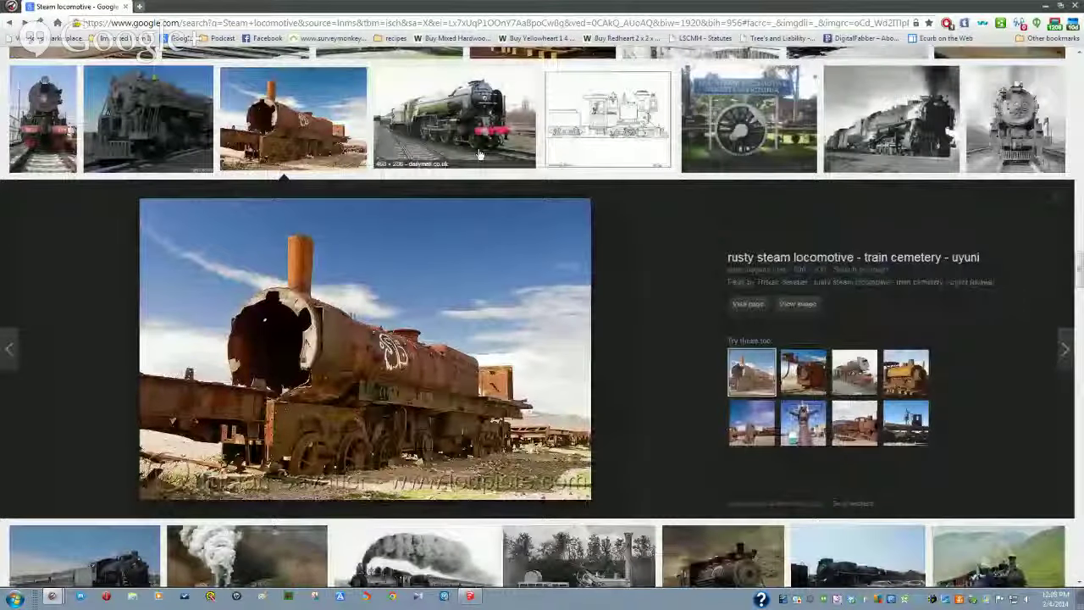
scroll(708, 246, down, 3)
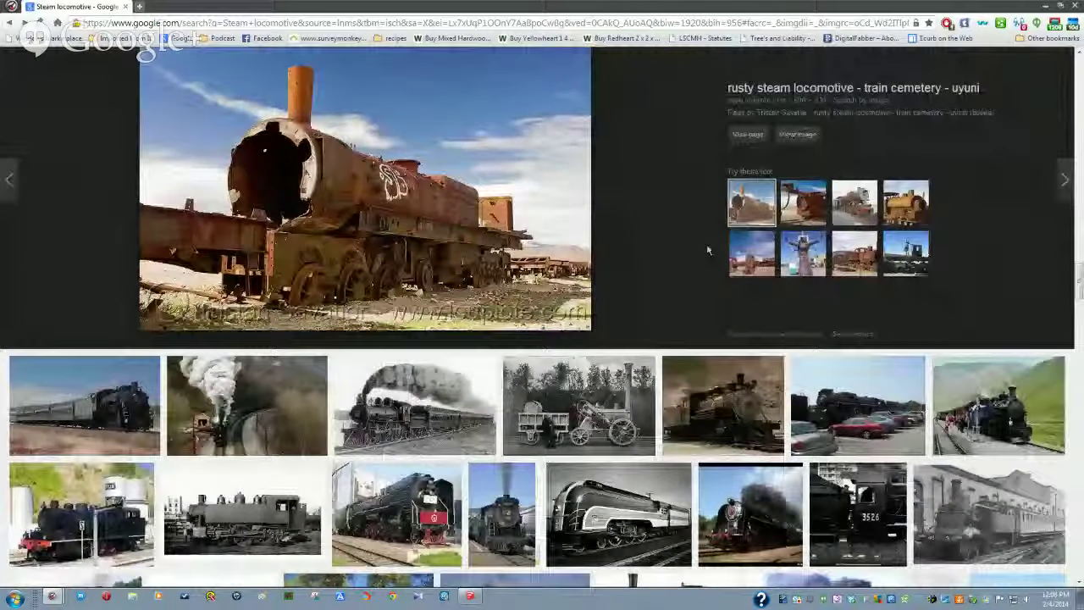
scroll(708, 250, down, 3)
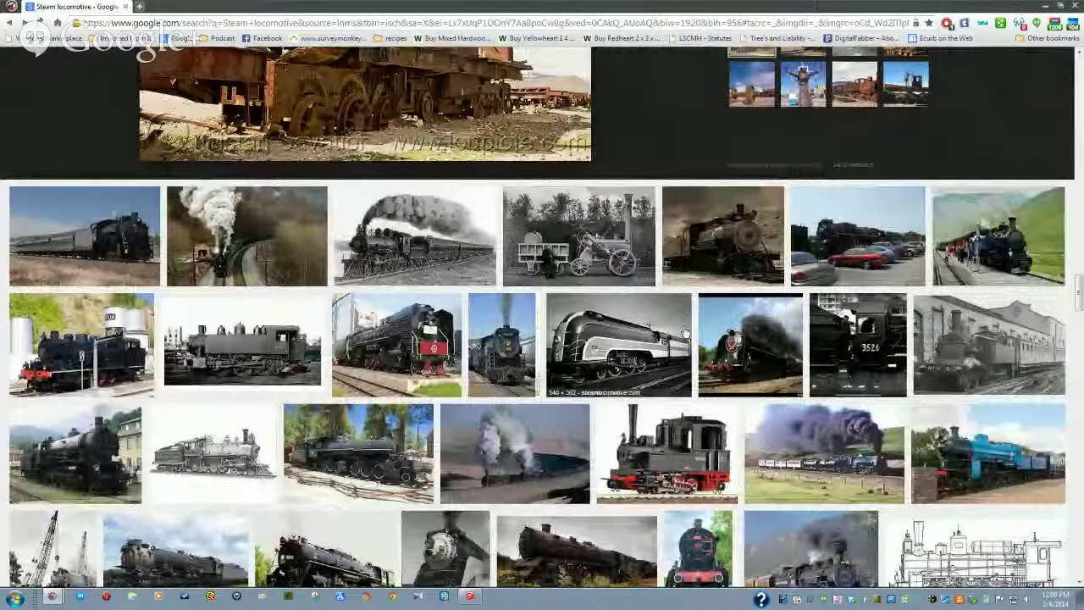
scroll(375, 448, down, 3)
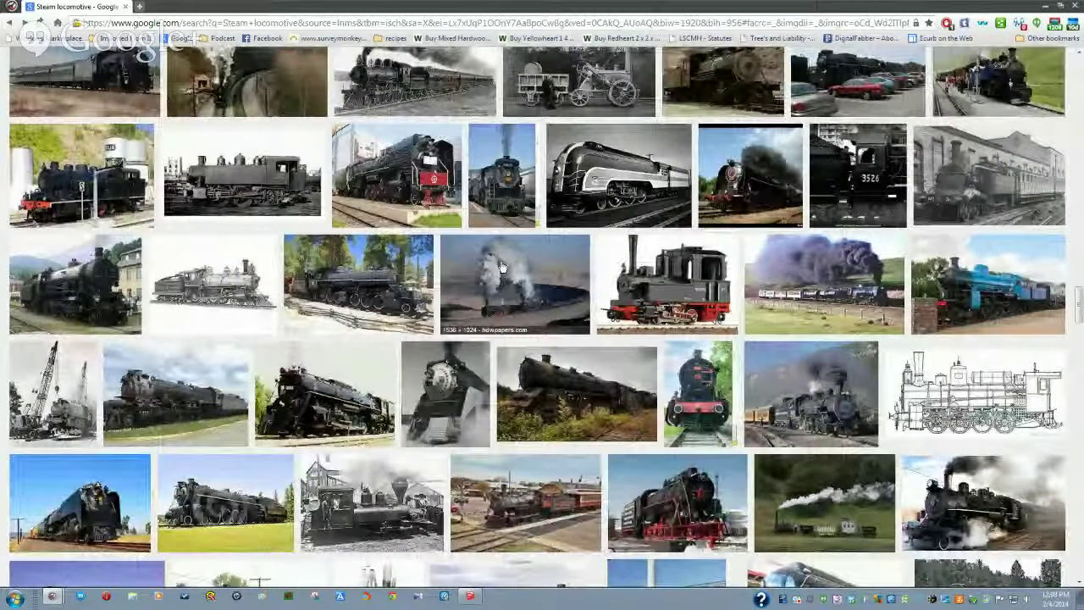
scroll(501, 268, up, 6)
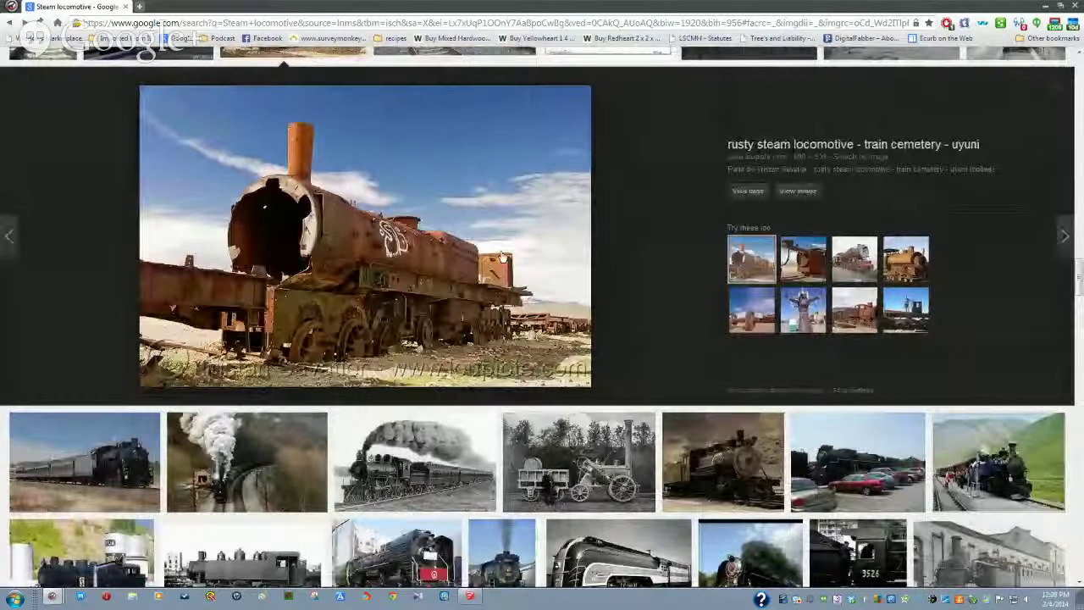
key(Escape)
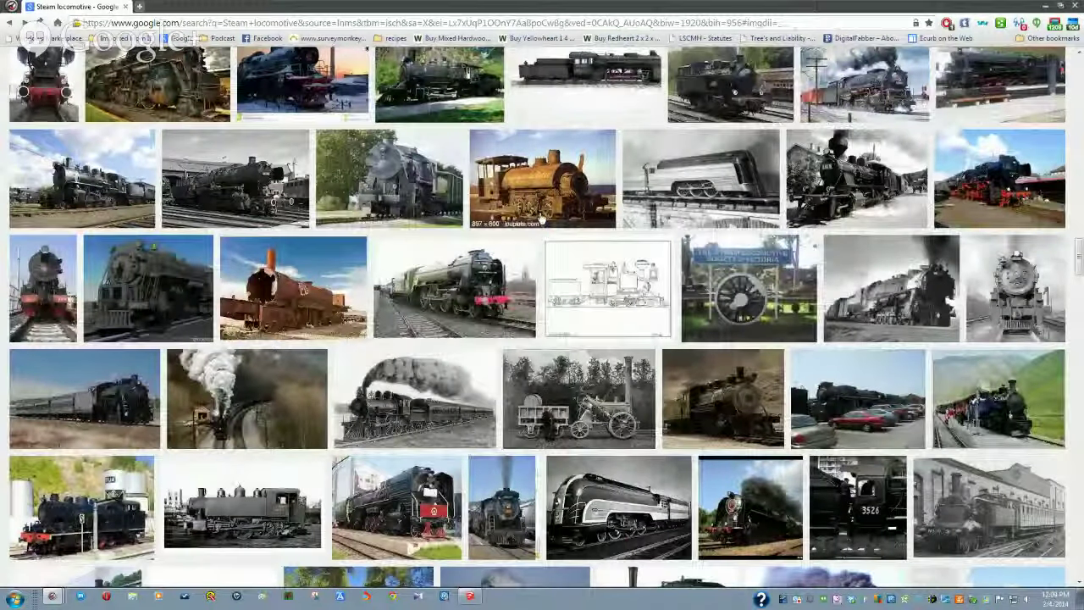
Step: Find the side-view photo of the Southern locomotive among the earlier results and open its Mike's Rail Blog page
scroll(541, 219, up, 3)
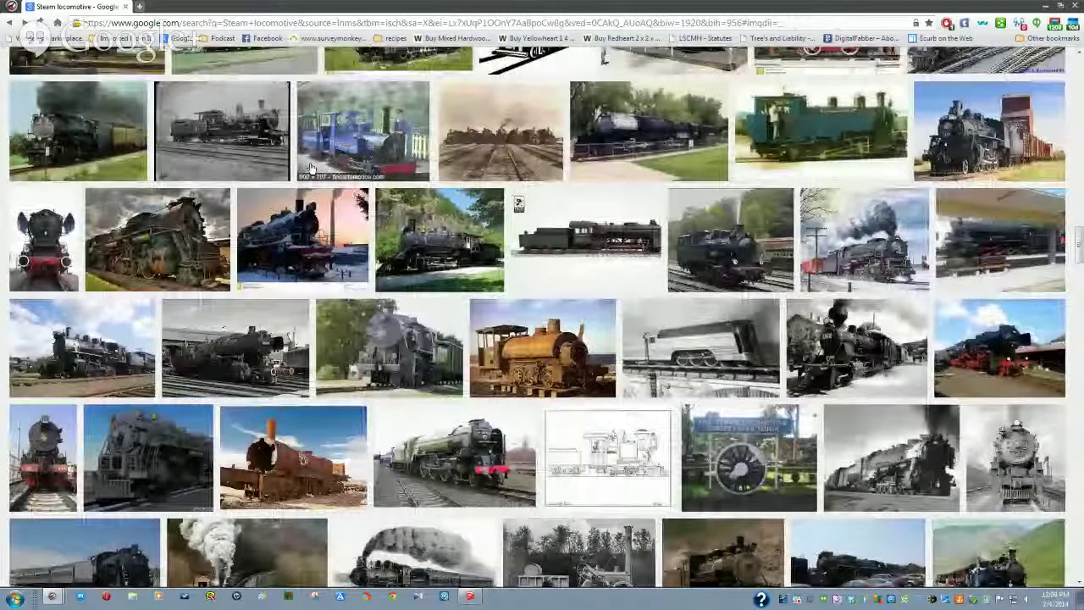
scroll(381, 211, up, 3)
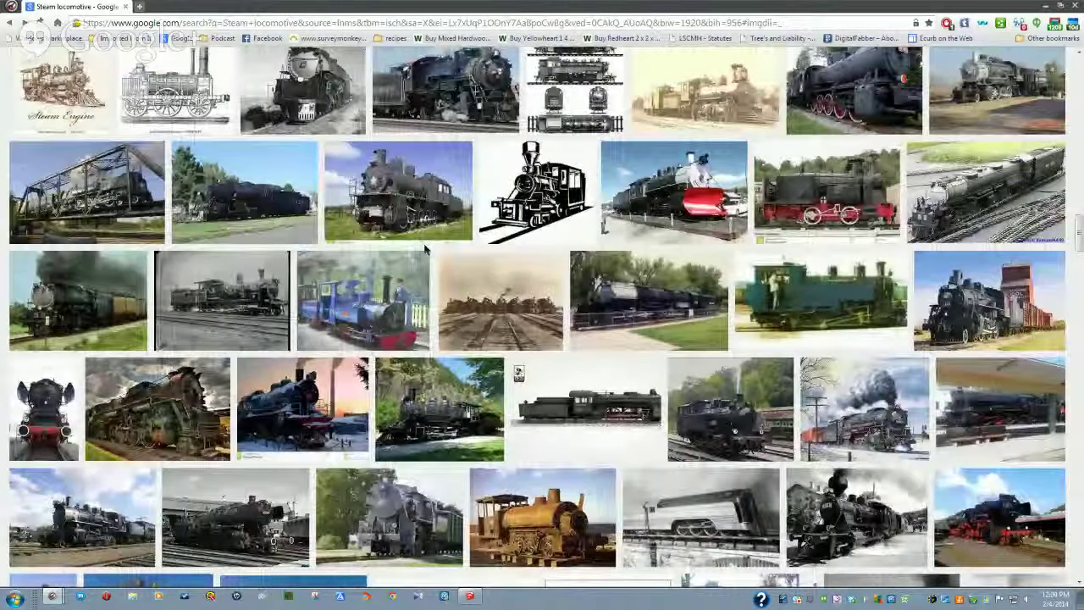
scroll(427, 249, up, 3)
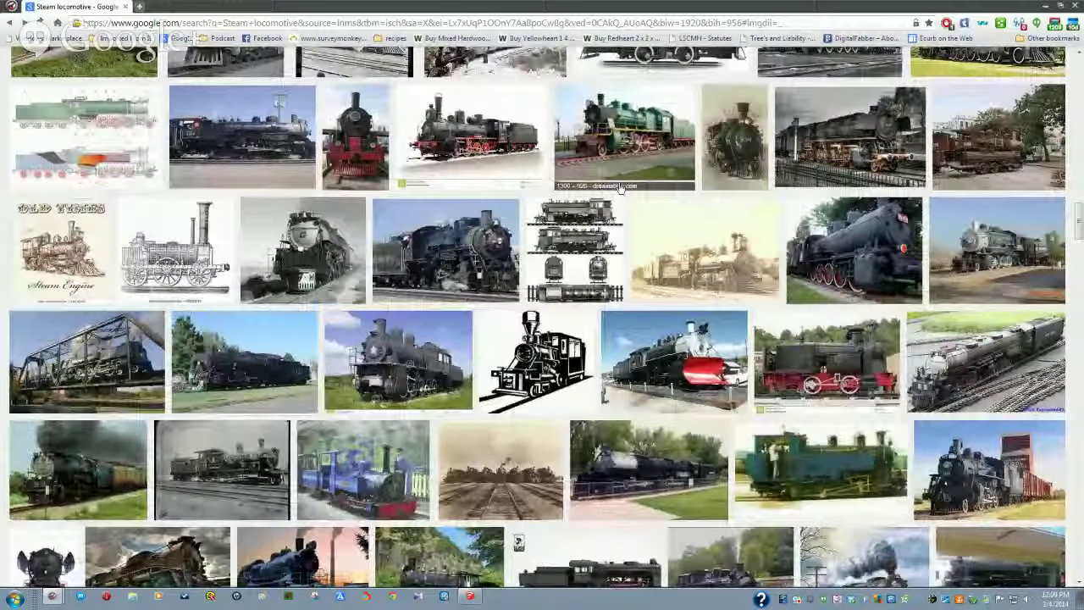
scroll(625, 189, up, 3)
click(630, 211)
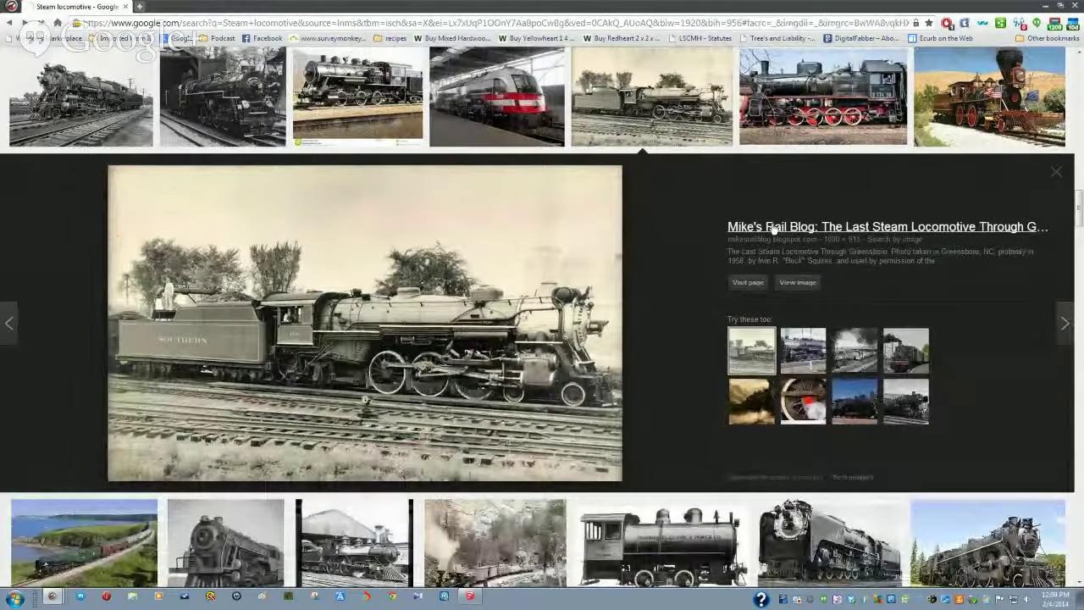
click(772, 227)
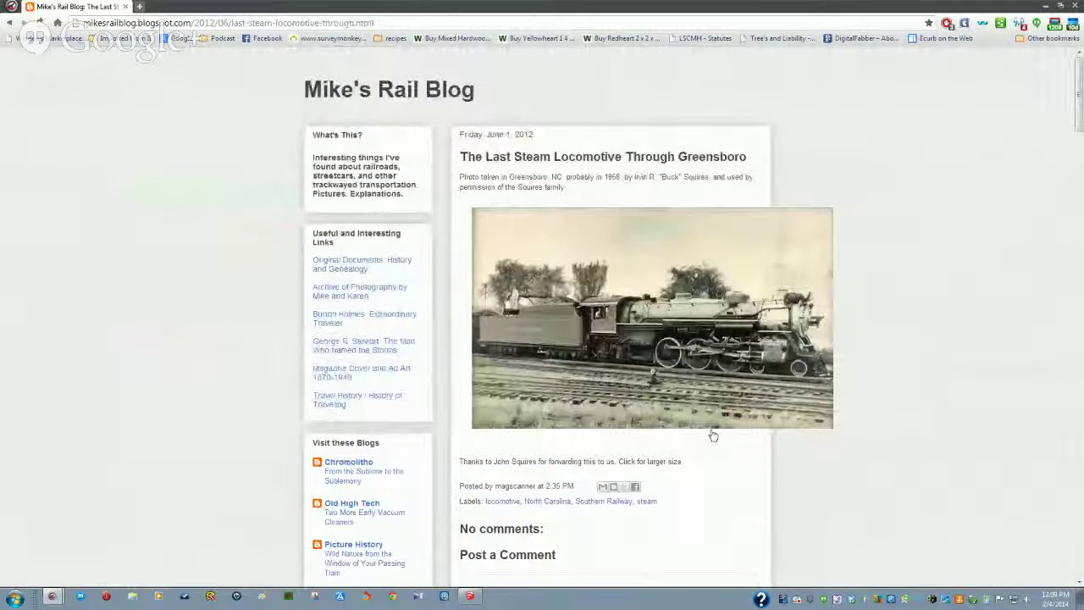
Step: Return to the image results and preview the black-and-white Glogster photo of the steam locomotive in front of a shed
key(alt+Left)
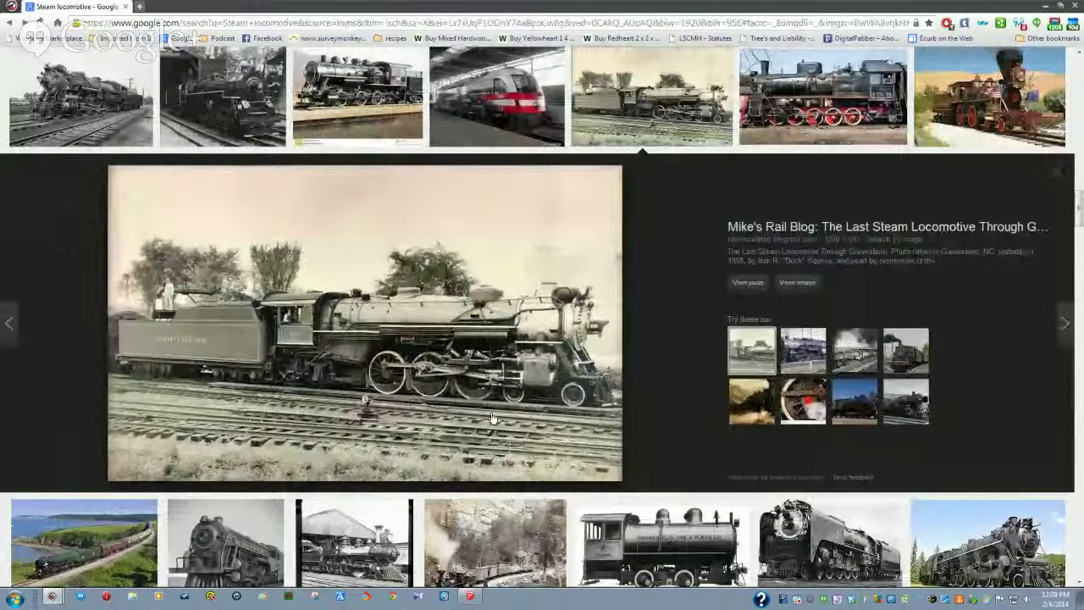
scroll(492, 384, down, 3)
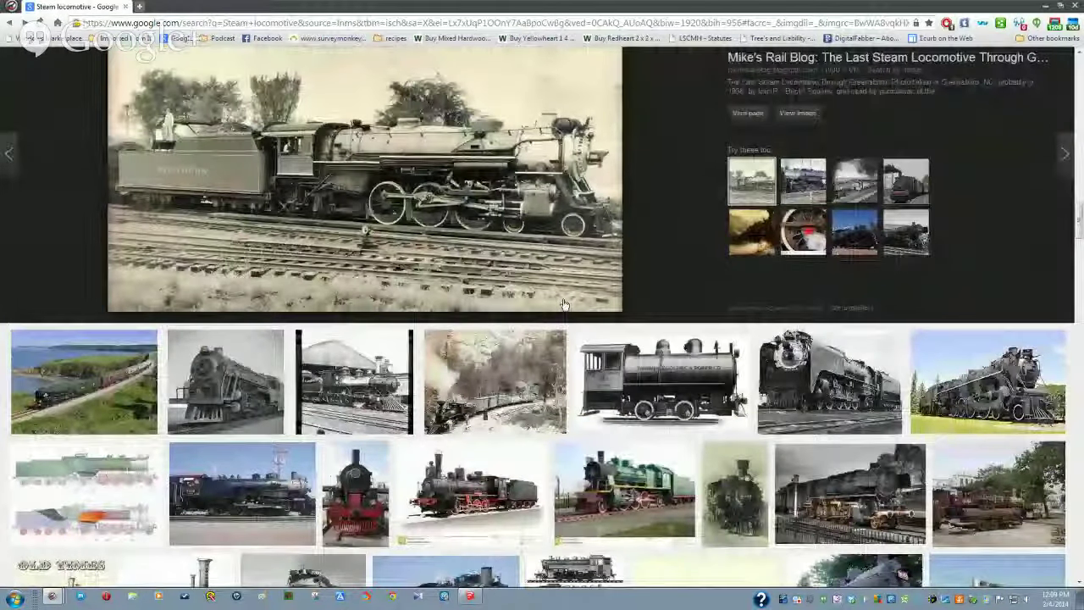
click(343, 391)
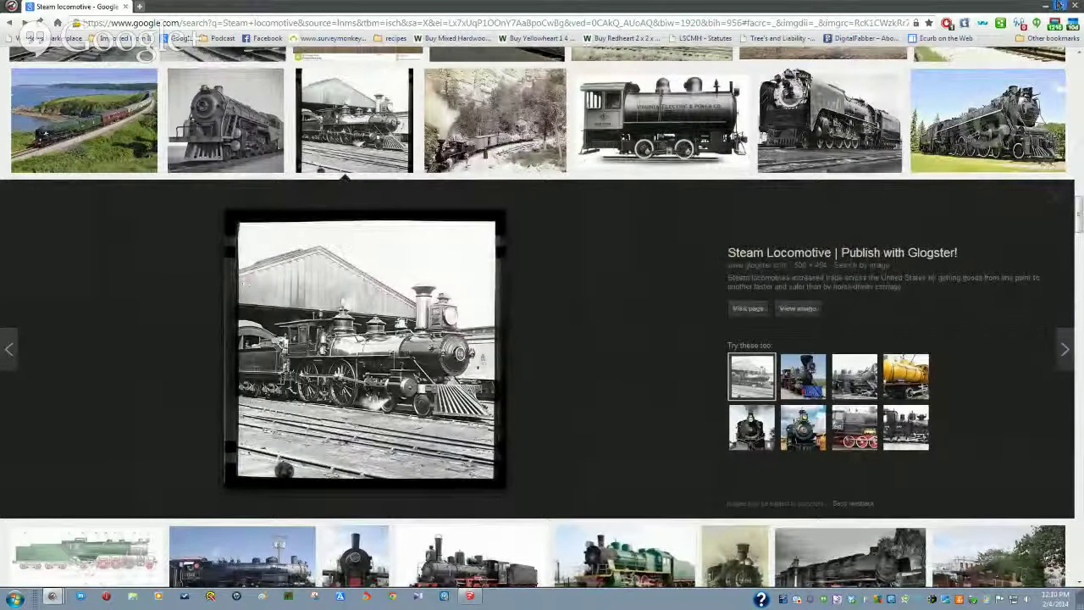
Step: Switch to SketchUp and delete the box component at the origin
click(1046, 7)
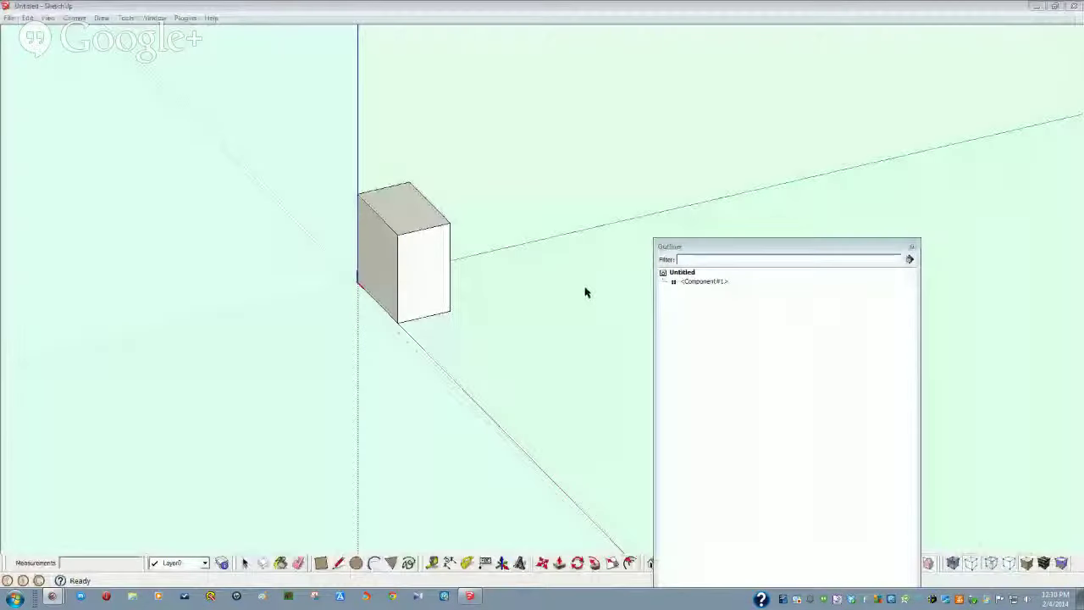
middle_drag(566, 319, 501, 358)
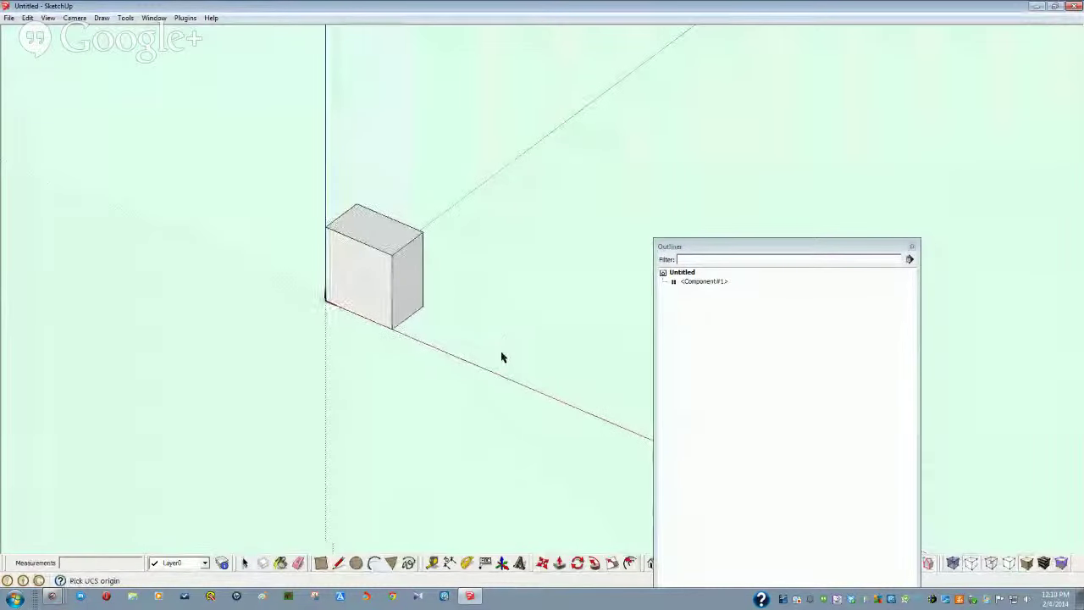
click(690, 282)
key(Delete)
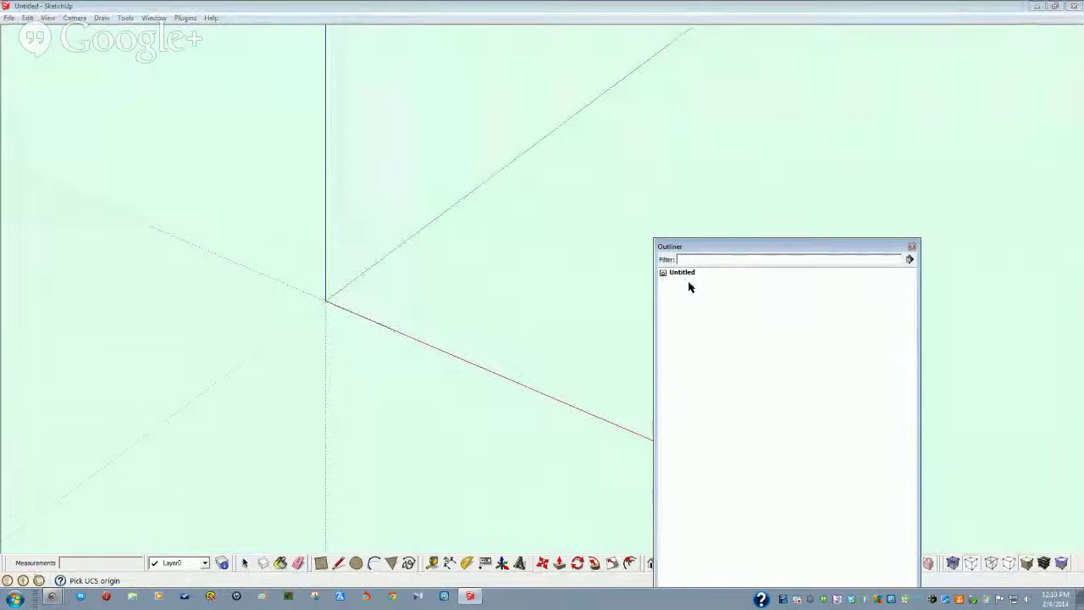
Step: Purge unused items and fix problems from the model statistics, then close the result and the model information
click(183, 20)
click(159, 18)
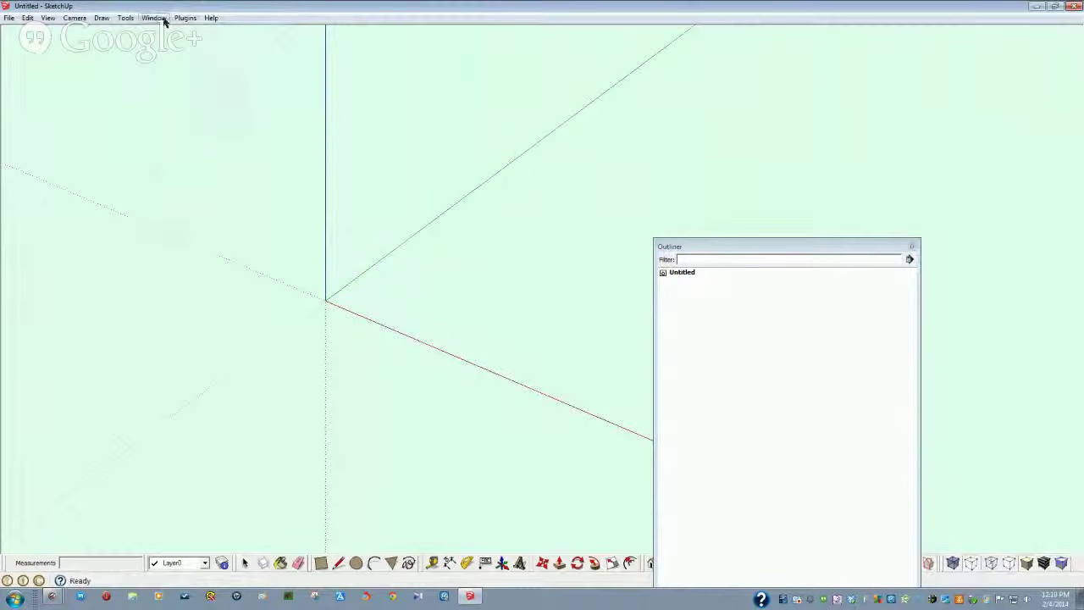
click(163, 19)
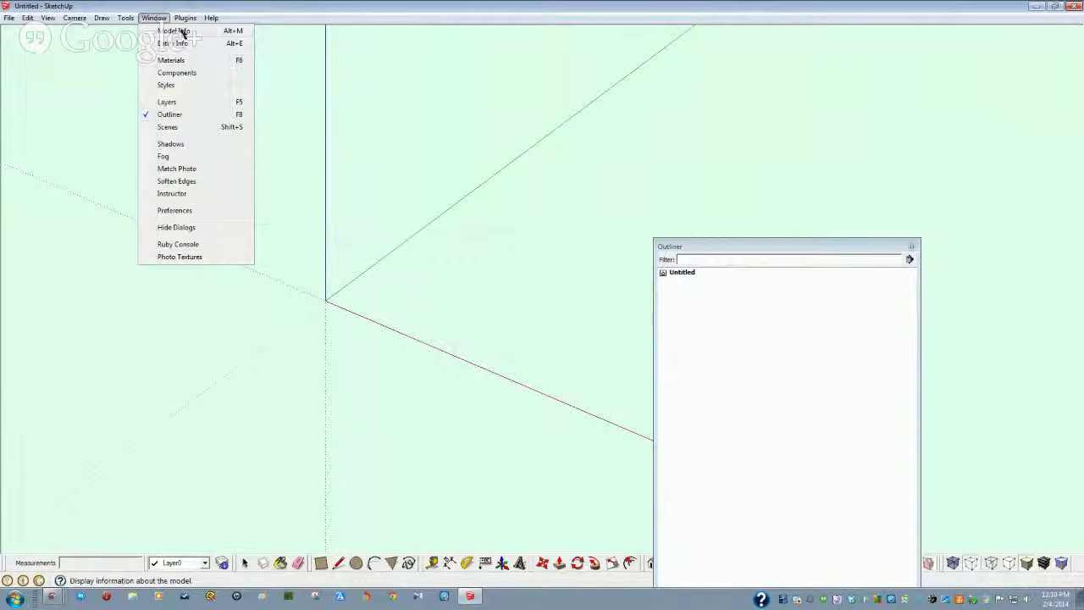
click(183, 32)
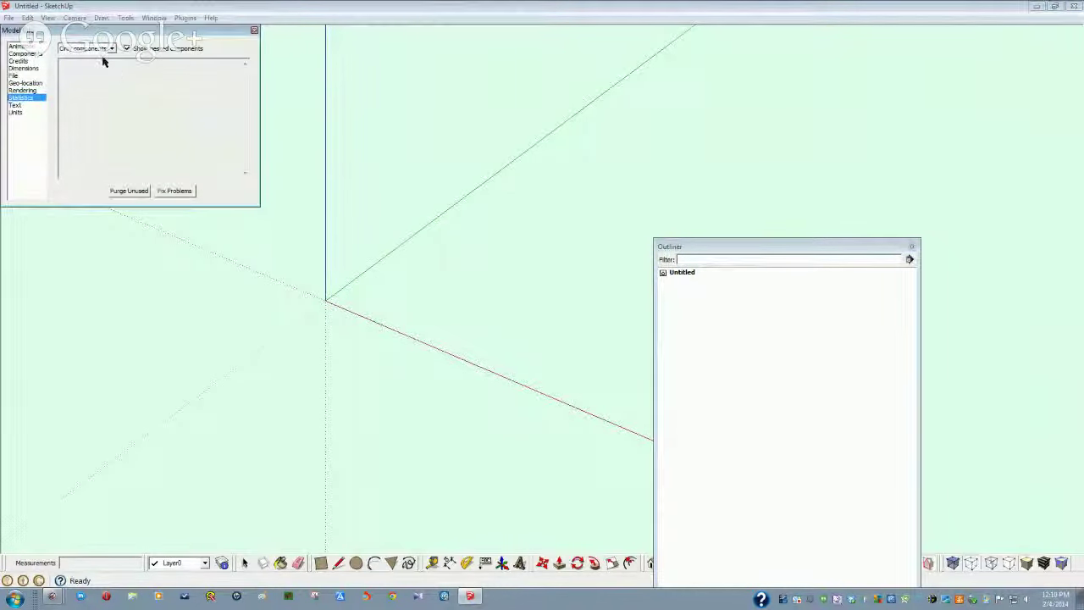
click(132, 192)
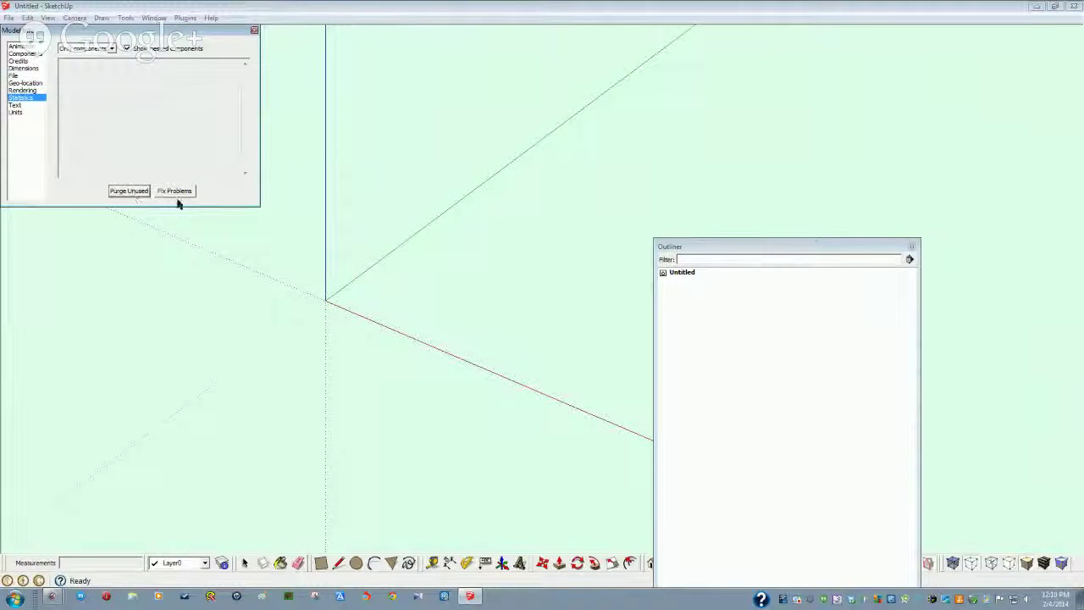
click(173, 191)
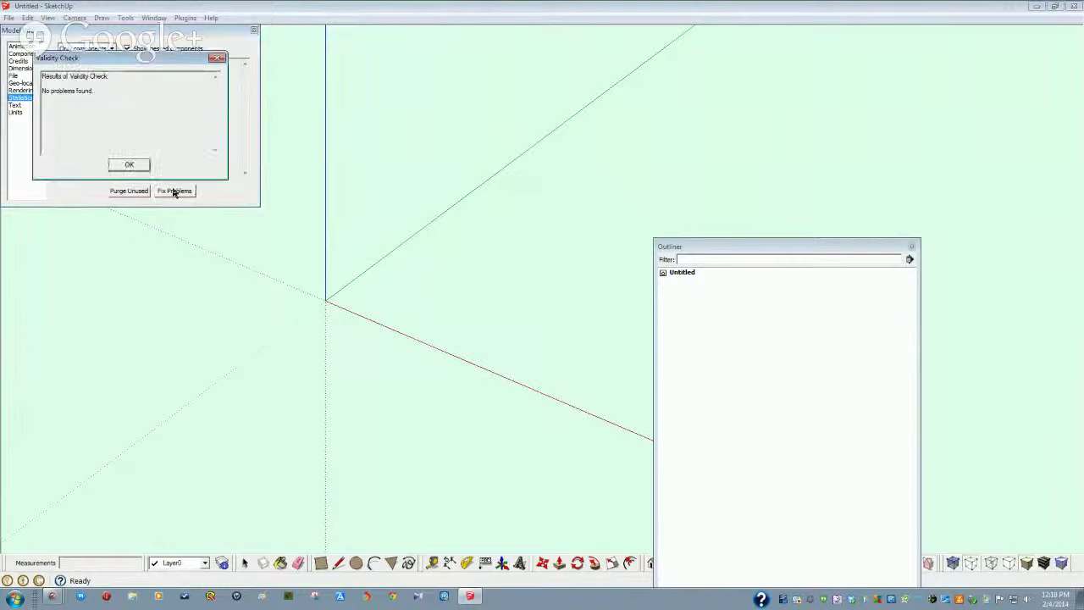
click(127, 166)
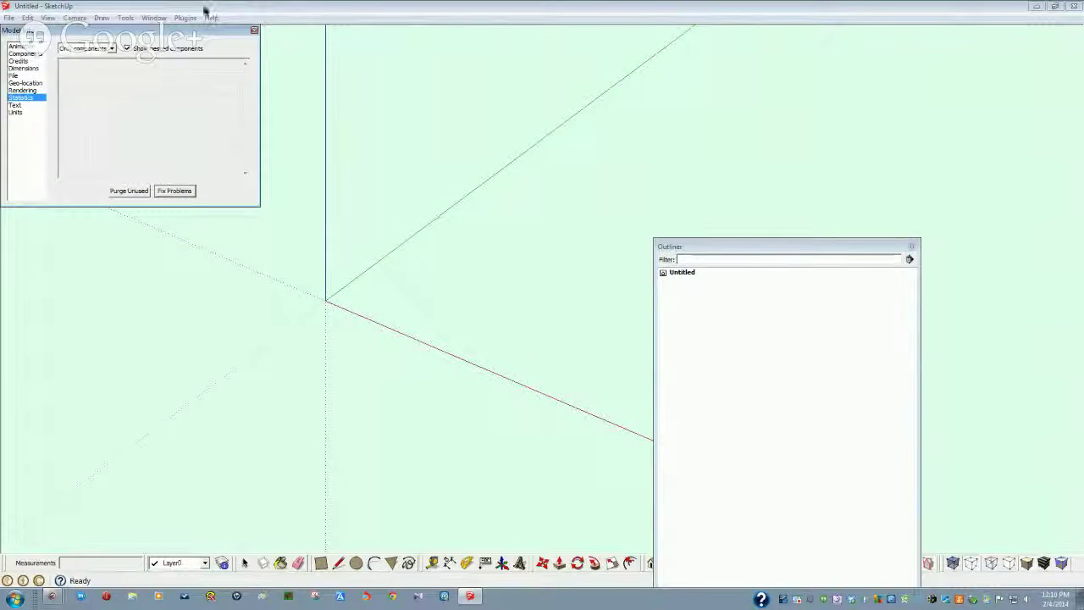
click(257, 9)
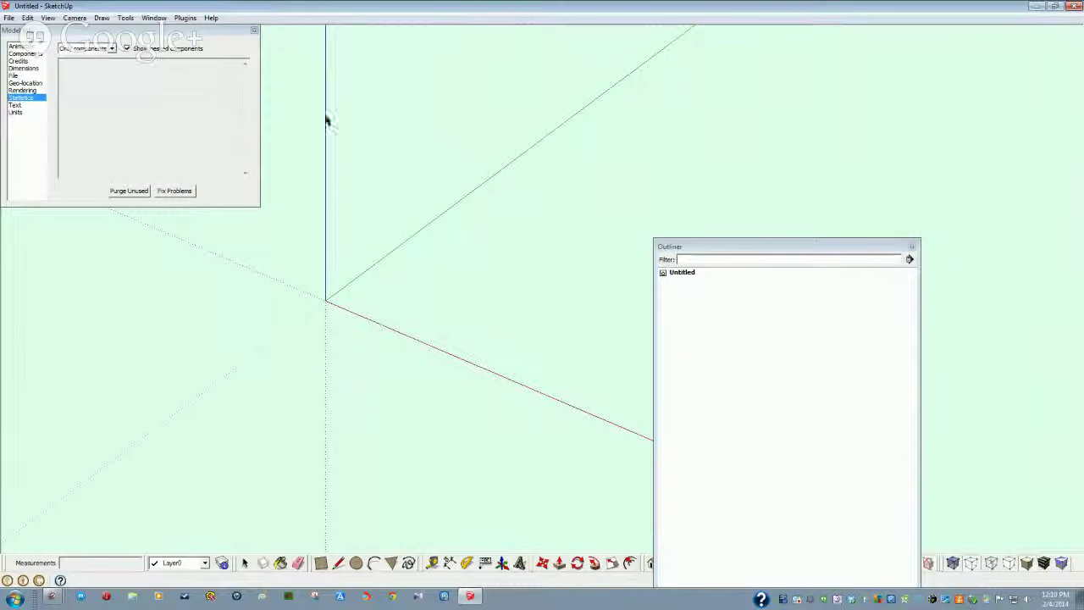
click(254, 30)
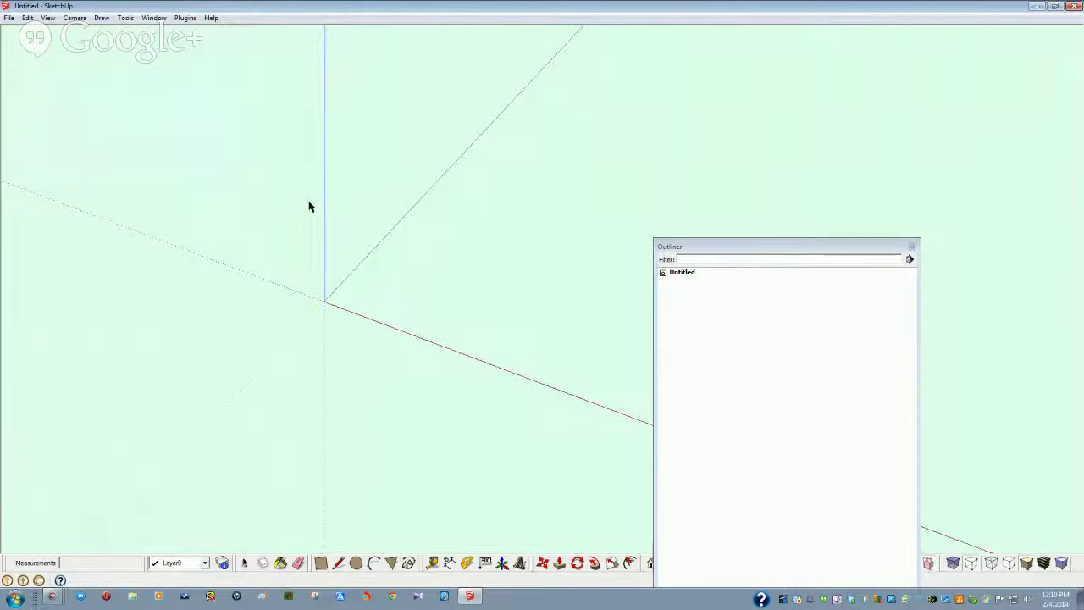
Step: Draw two separate circles of 0.125 in radius side by side on the ground plane near the origin
mouse_move(310, 207)
middle_down()
mouse_move(300, 201)
mouse_move(366, 412)
mouse_move(424, 498)
mouse_move(392, 480)
middle_up()
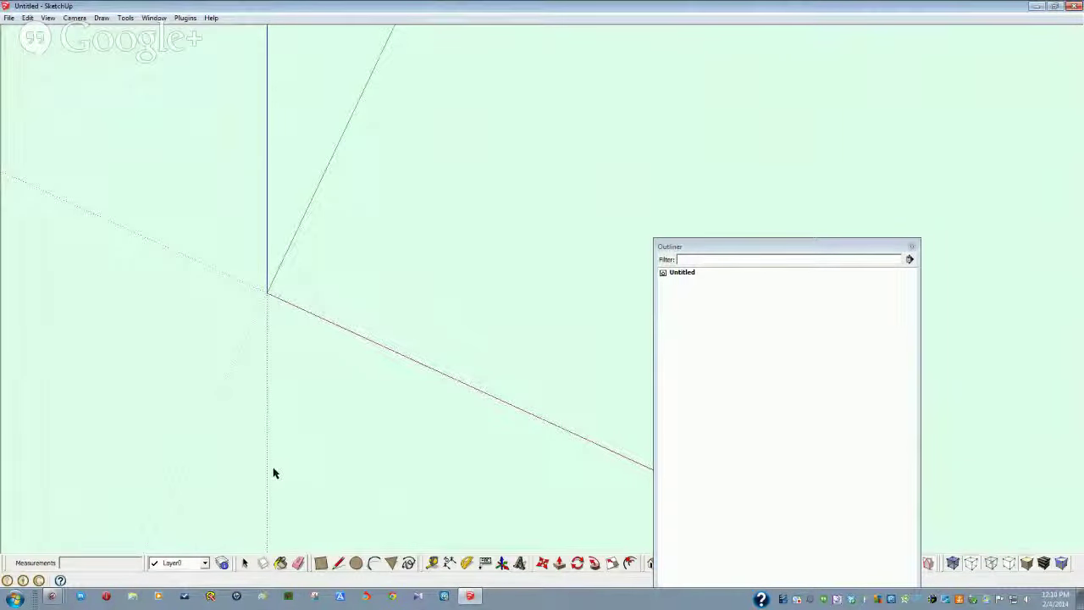
mouse_move(235, 472)
middle_down()
mouse_move(382, 518)
mouse_move(421, 553)
mouse_move(375, 463)
mouse_move(569, 581)
mouse_move(566, 565)
middle_up()
click(356, 563)
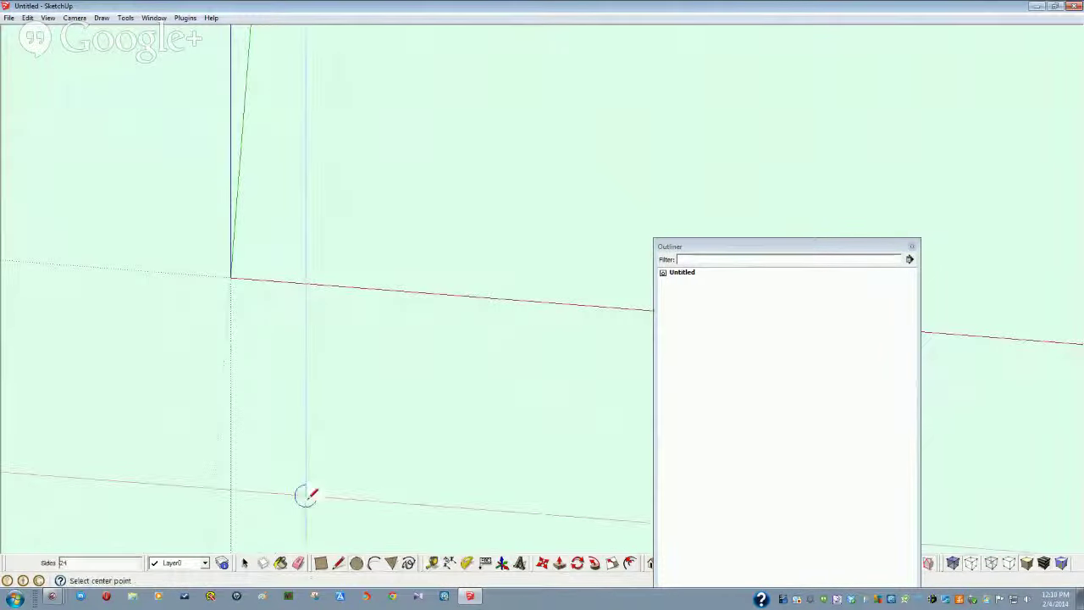
click(257, 411)
scroll(265, 401, up, 1)
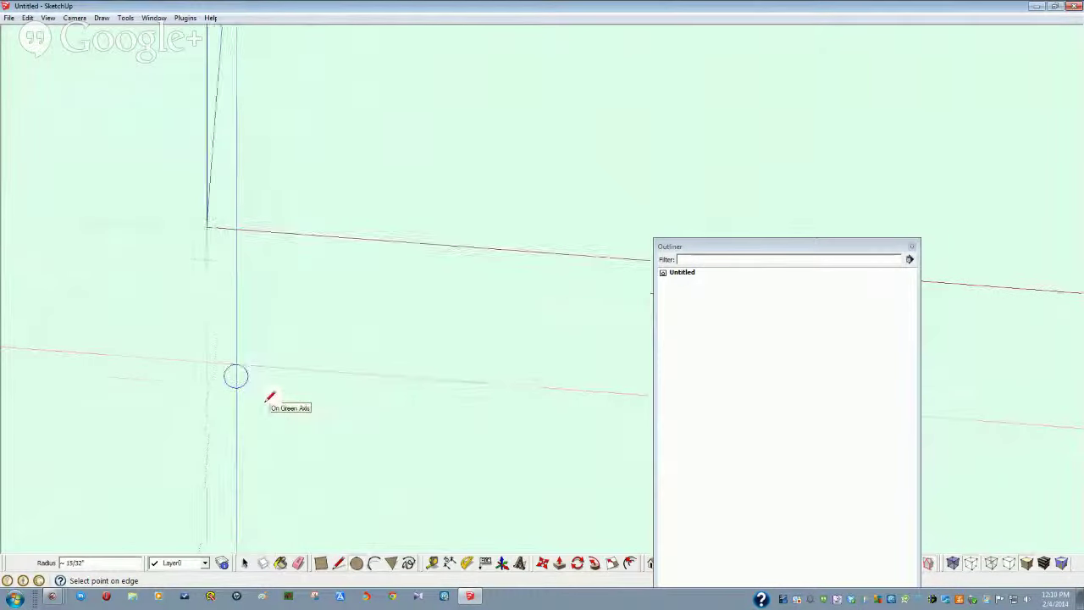
scroll(265, 402, up, 1)
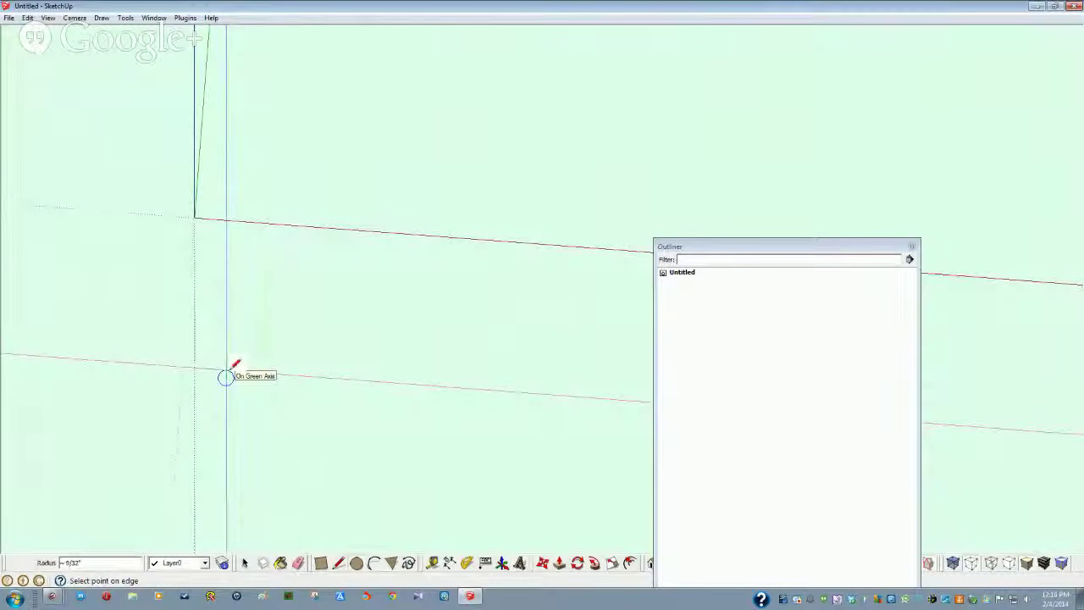
text(.125)
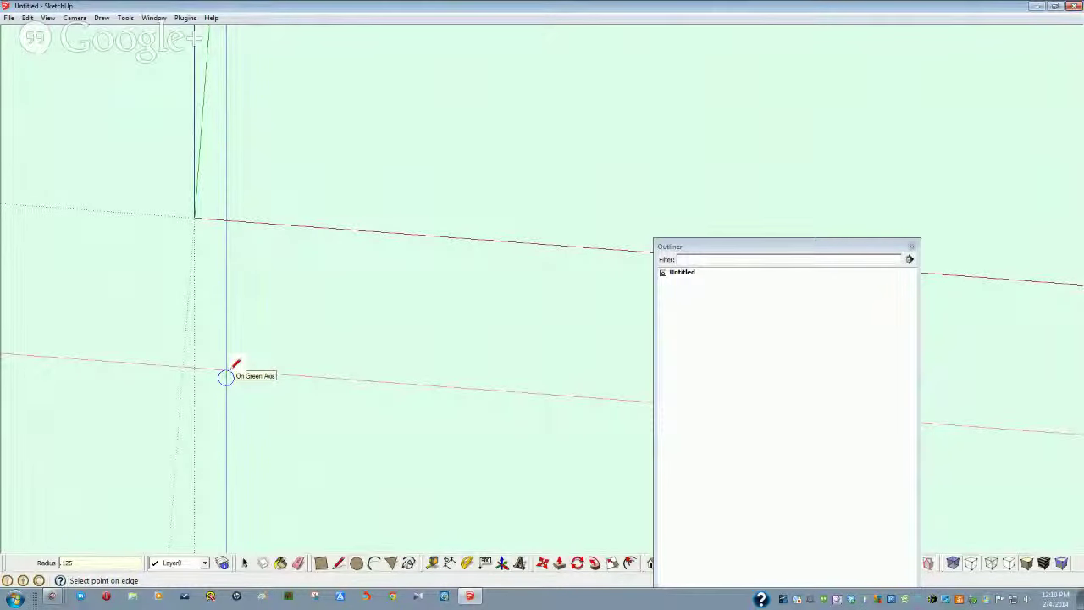
key(Return)
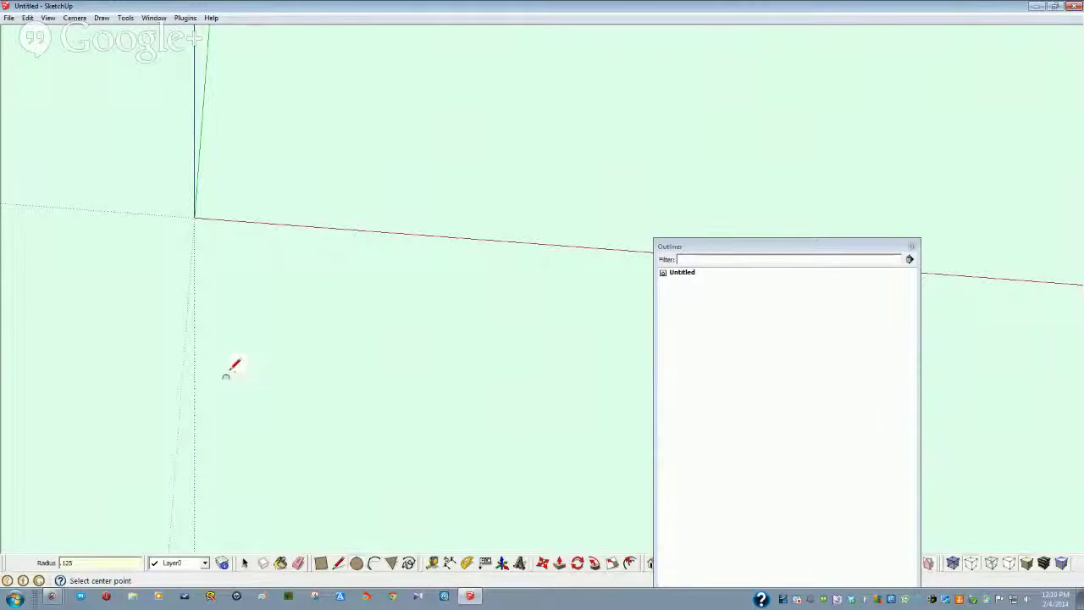
click(226, 377)
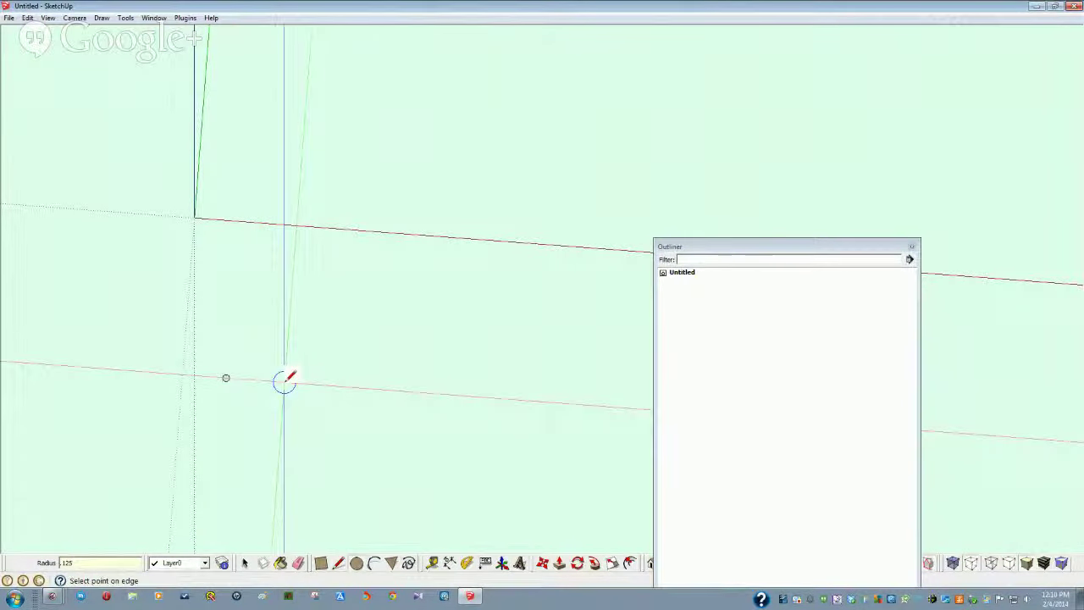
click(286, 381)
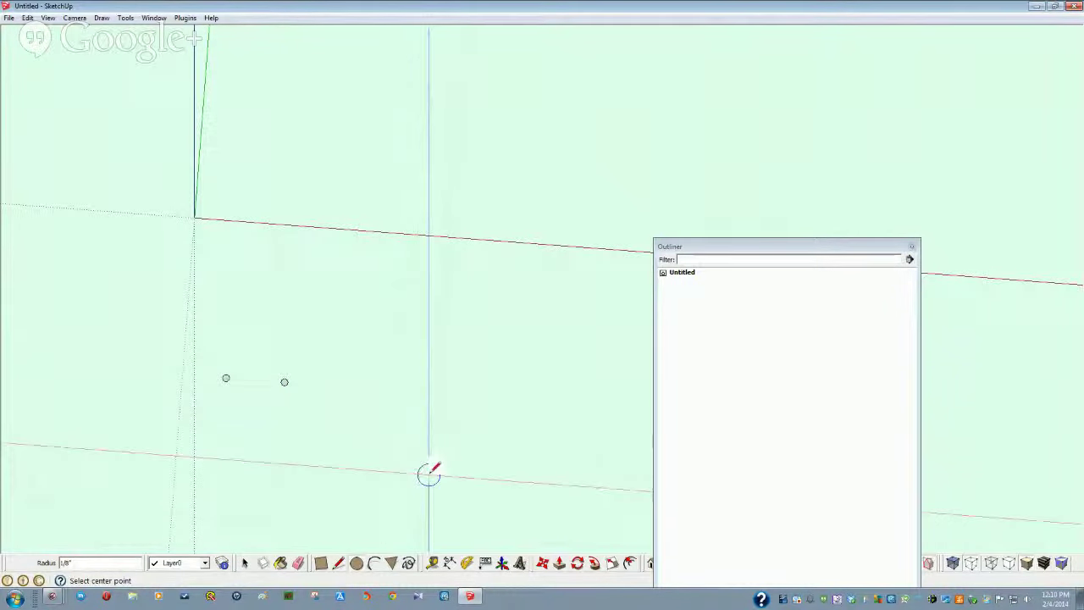
Step: Draw a 3.5 by 2 in rectangle on the ground plane beside the two circles
click(321, 563)
click(370, 327)
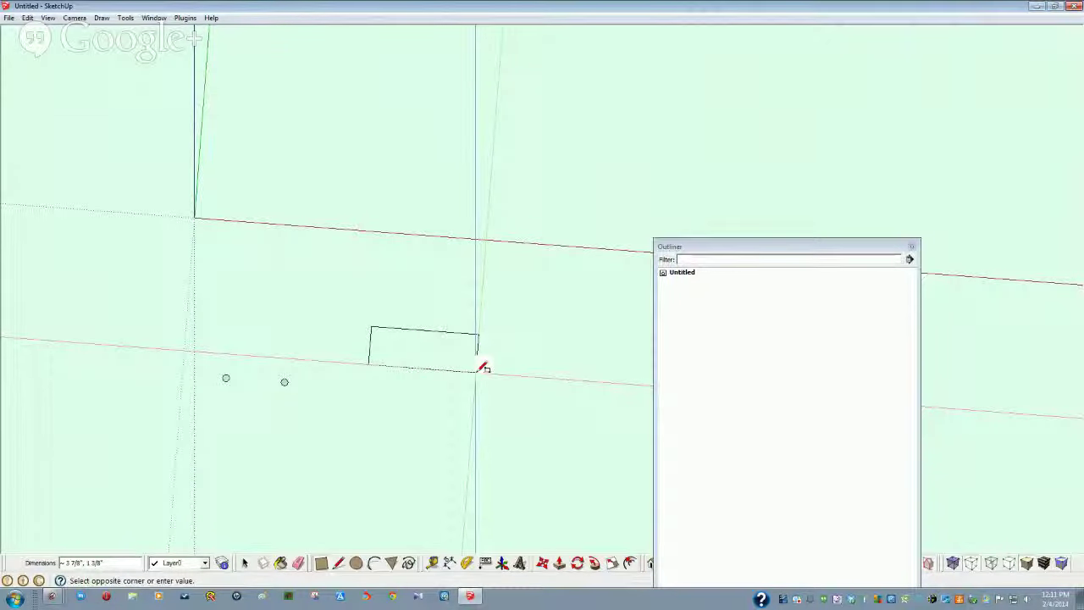
text(5)
text(5)
key(Return)
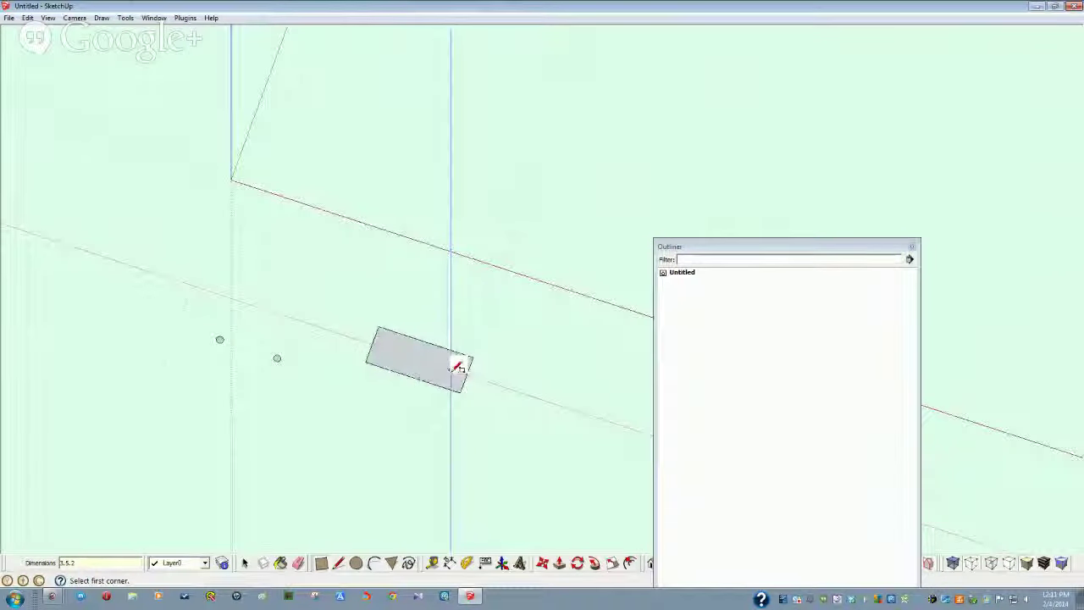
Step: Make the rectangle's face and edges into a component with the default name
middle_drag(460, 362, 387, 296)
key(space)
click(381, 303)
double_click(381, 303)
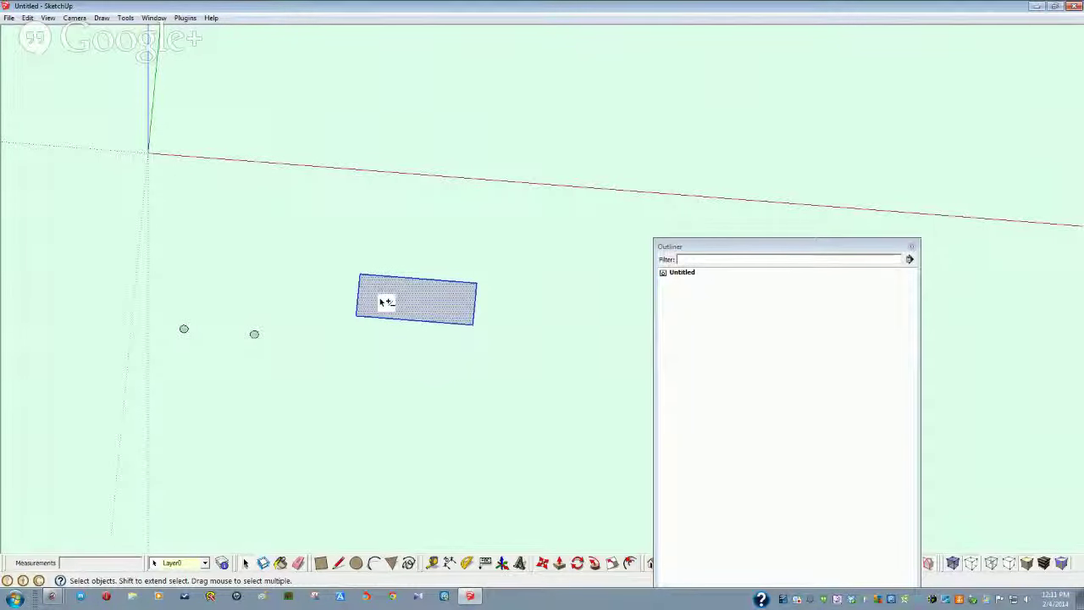
key(g)
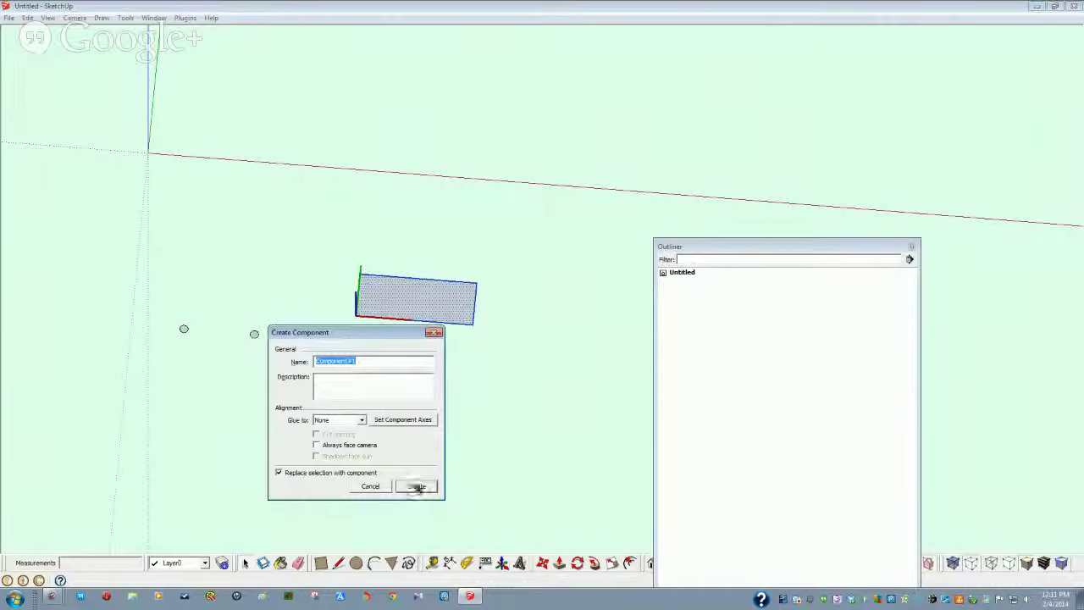
click(418, 487)
Step: Turn each of the two small circles into its own component with the default name
click(184, 330)
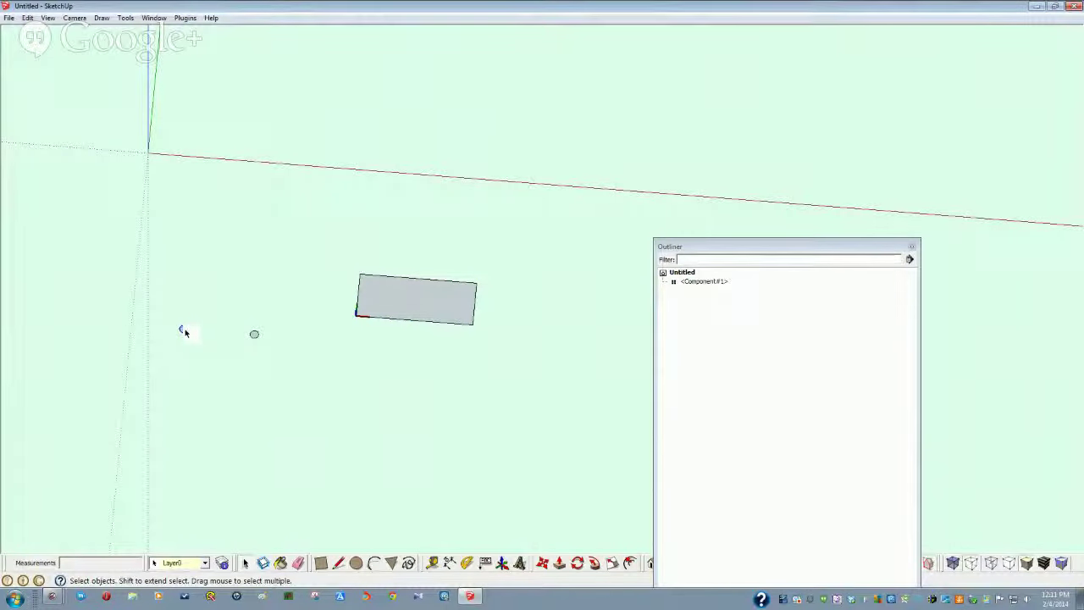
key(g)
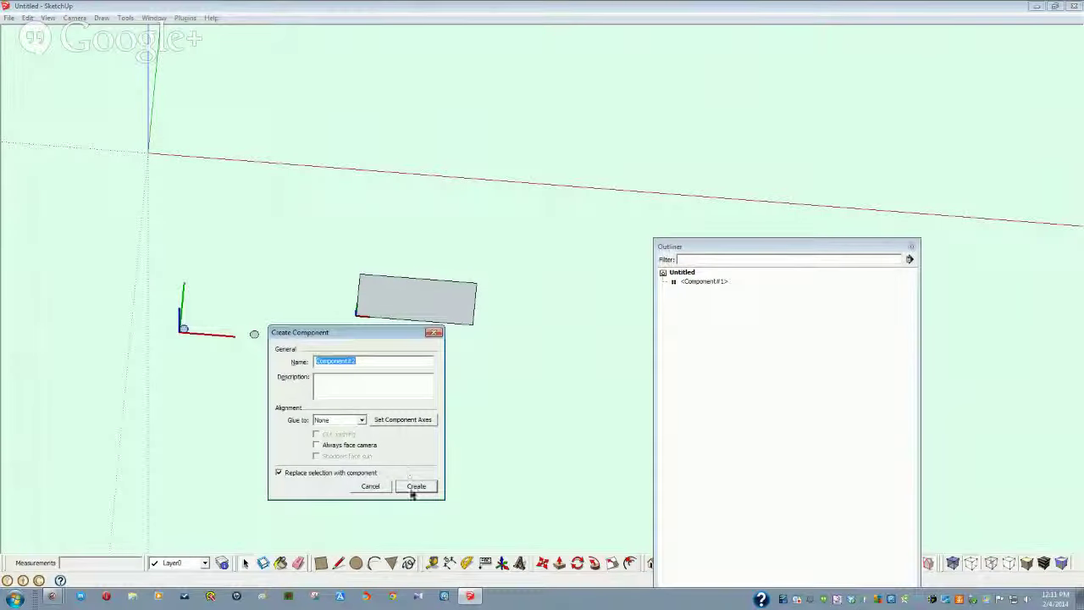
click(413, 487)
click(251, 339)
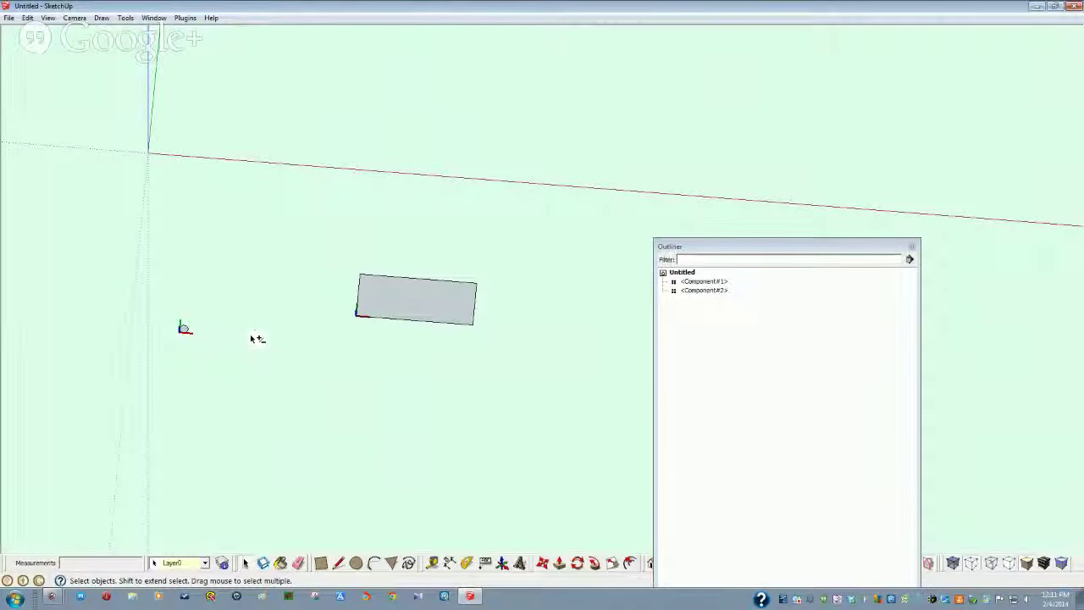
key(g)
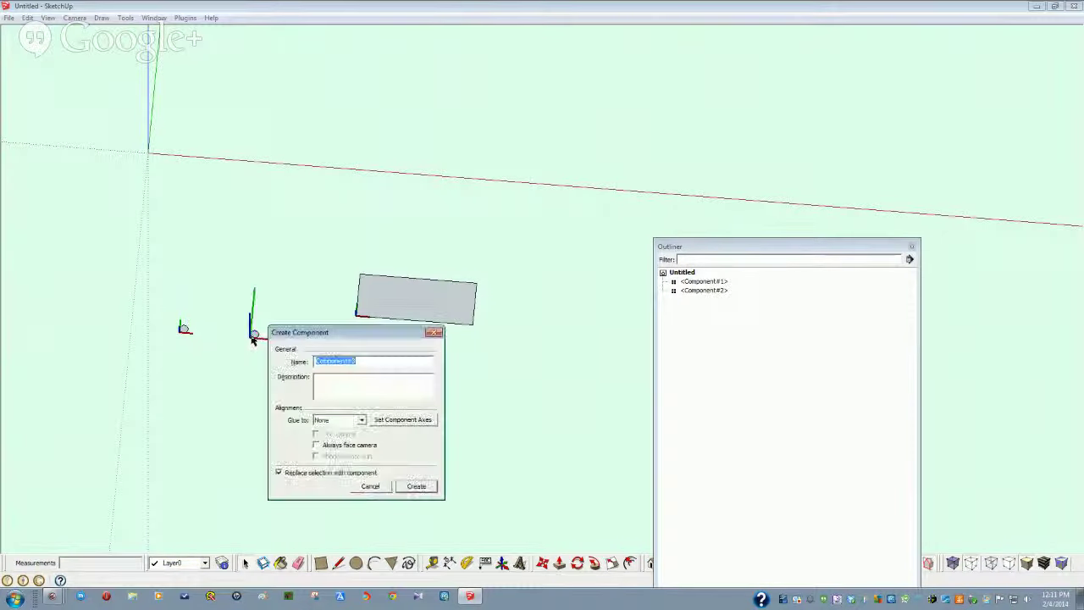
click(416, 486)
Step: Extrude the rectangle upward 1/2 in inside its component using Push/Pull and leave component editing
scroll(259, 373, up, 5)
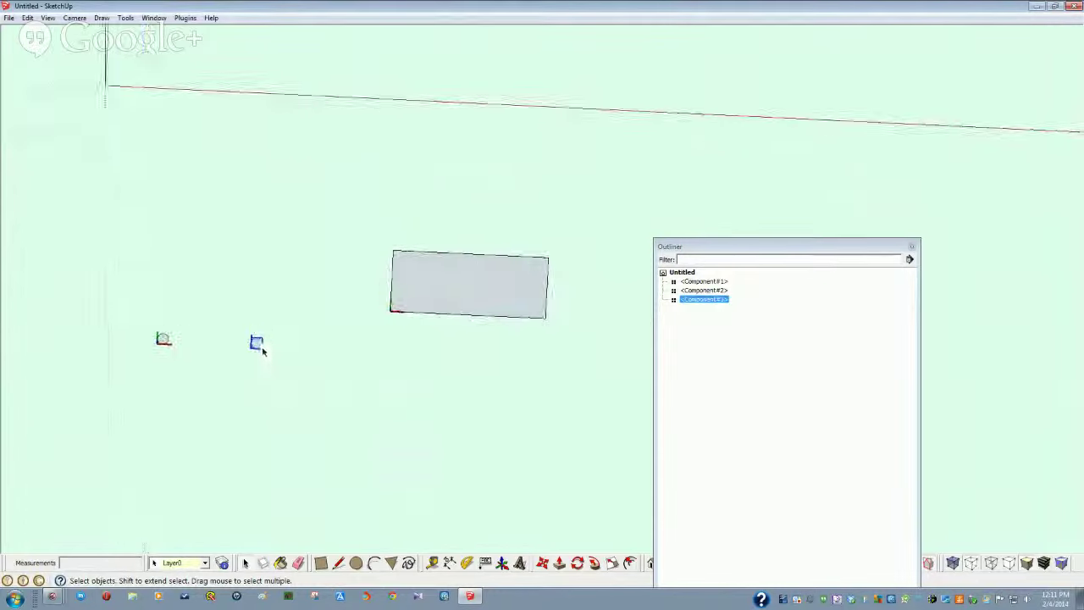
click(453, 308)
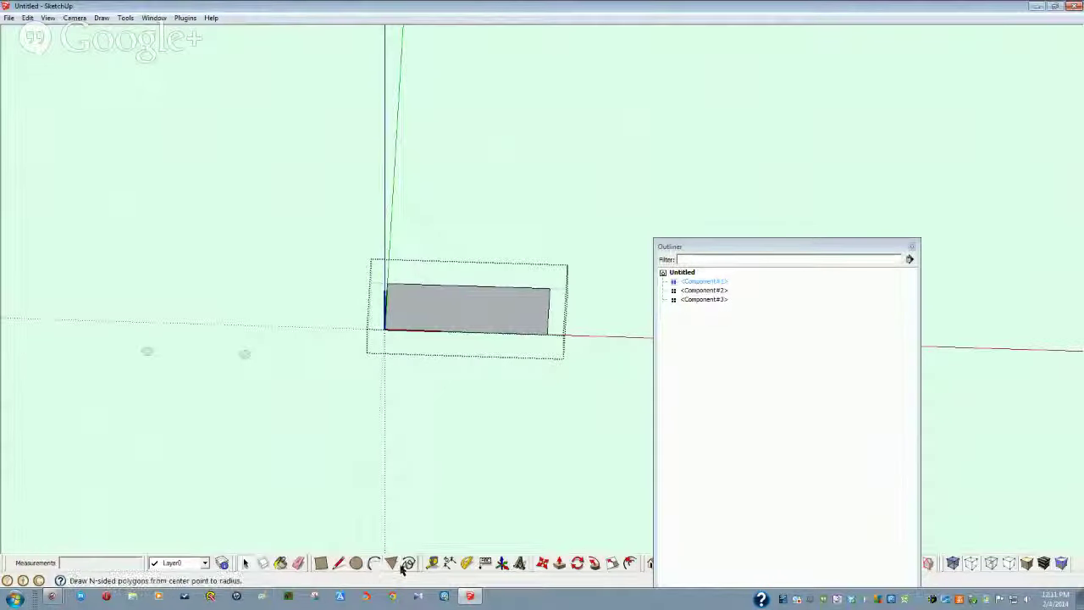
click(559, 563)
drag(470, 325, 466, 313)
key(Return)
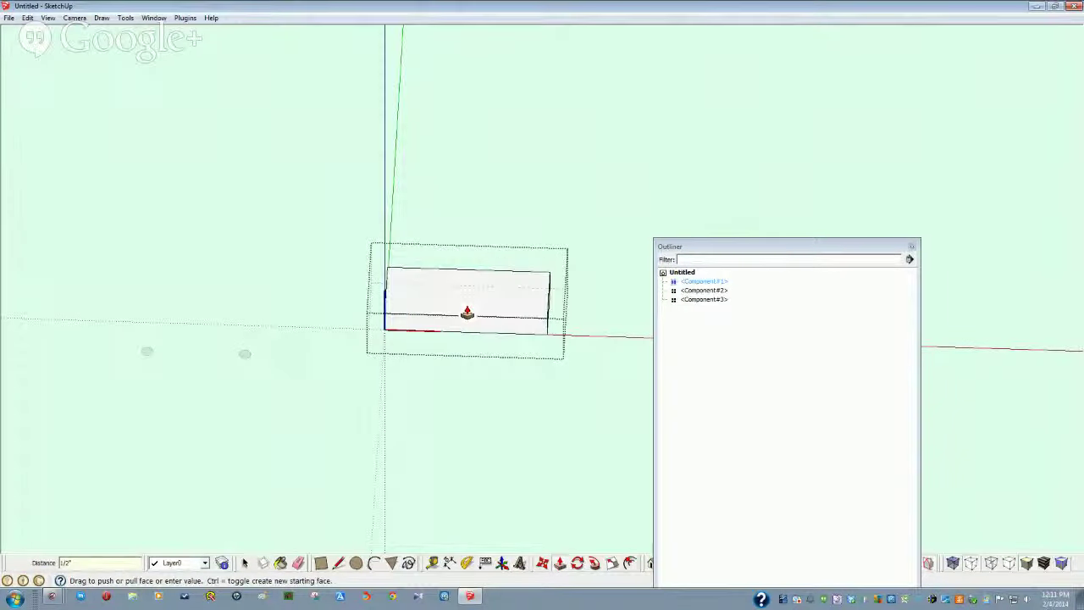
key(space)
click(433, 460)
Step: Extrude the circle nearest the block upward into a tall rod inside its component, then leave component editing
middle_drag(285, 376, 292, 549)
click(257, 394)
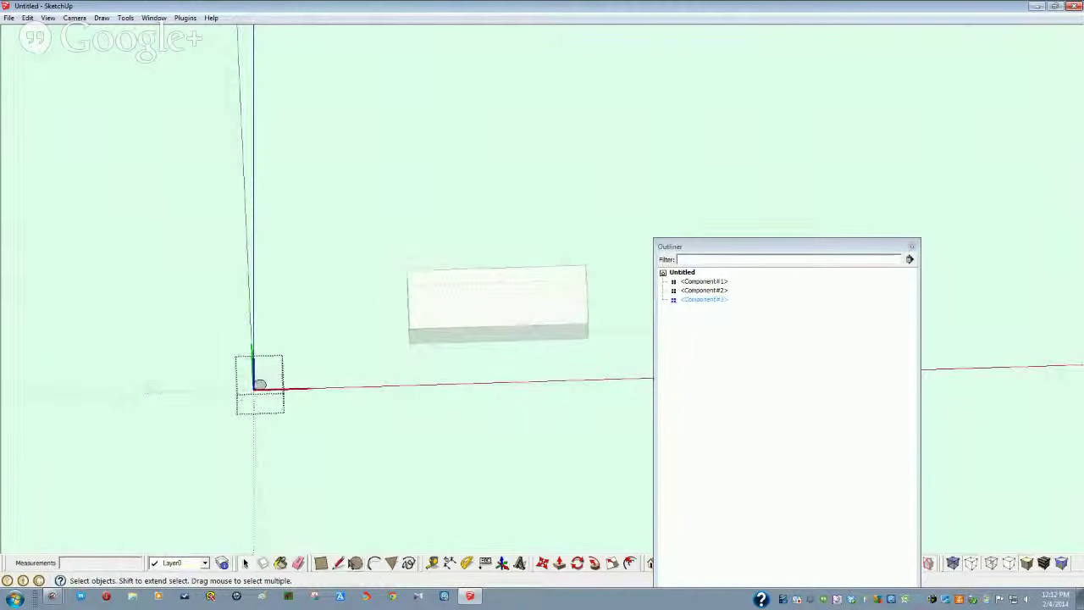
click(339, 564)
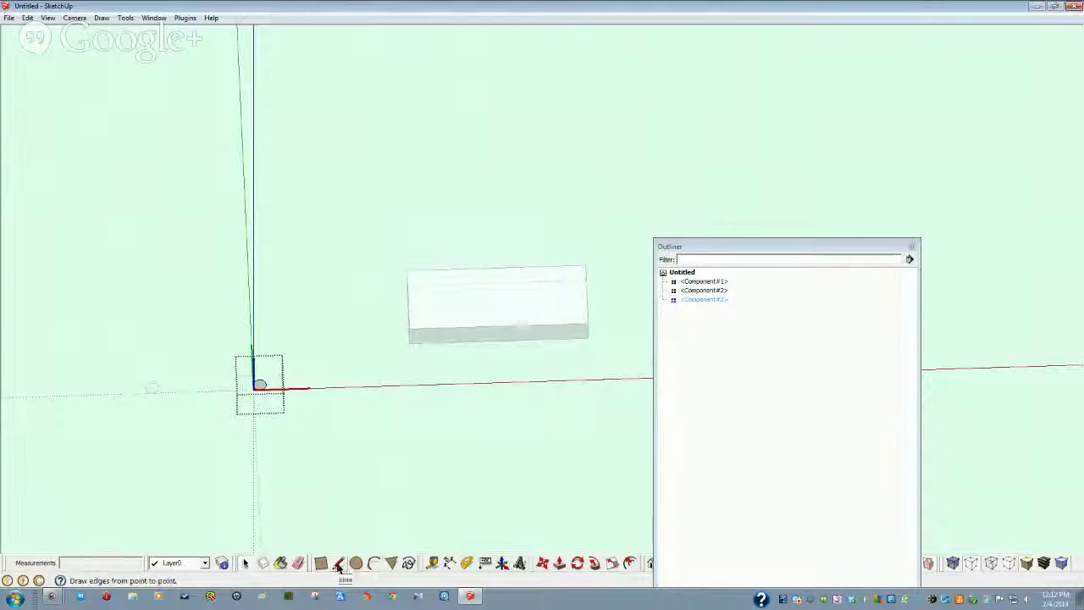
click(560, 563)
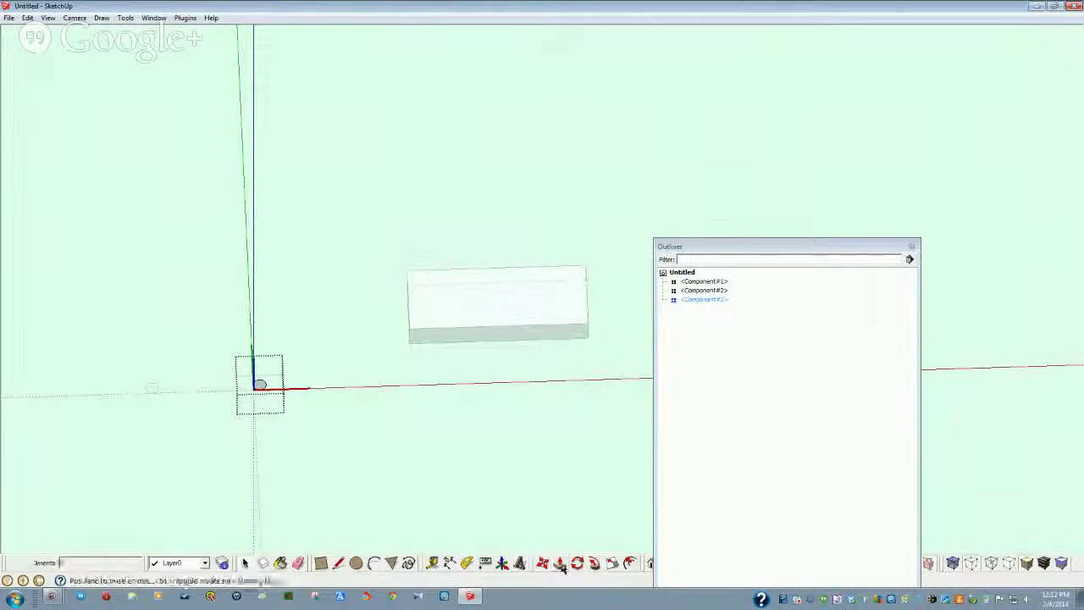
drag(259, 388, 266, 288)
key(Return)
middle_drag(262, 283, 237, 424)
key(space)
click(237, 416)
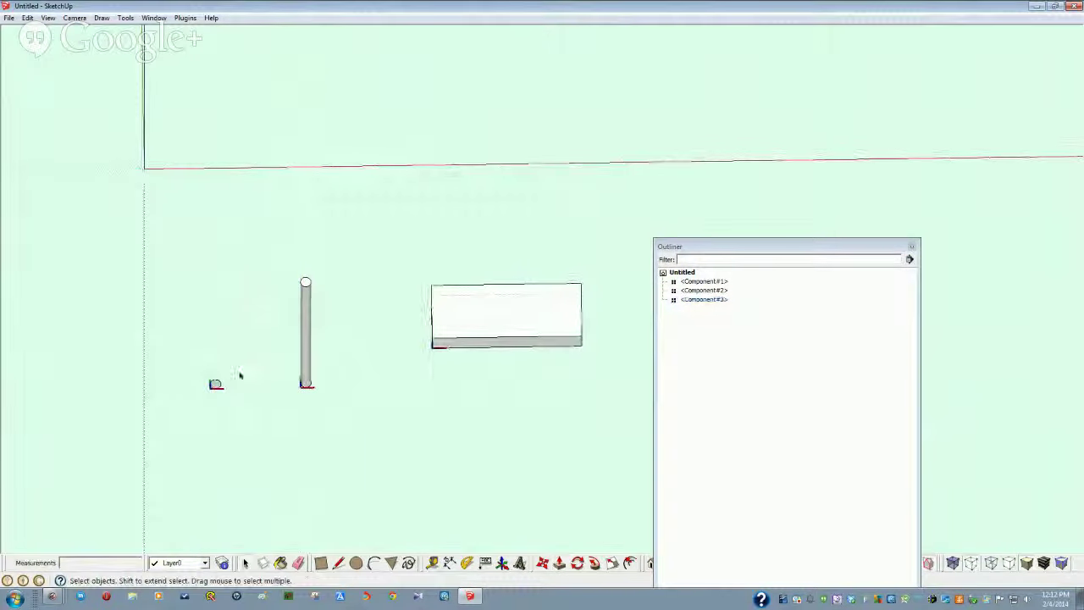
Step: Extrude the remaining small circle upward 5/16 in inside its component with Push/Pull, then leave component editing
scroll(233, 386, up, 3)
scroll(227, 395, up, 2)
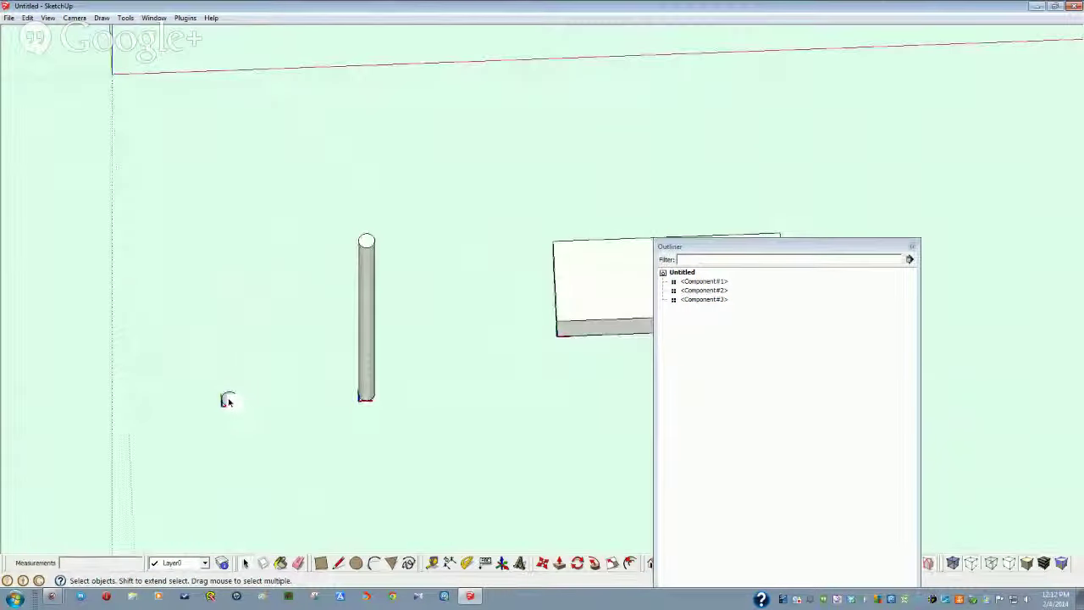
click(224, 398)
scroll(227, 399, up, 1)
double_click(229, 410)
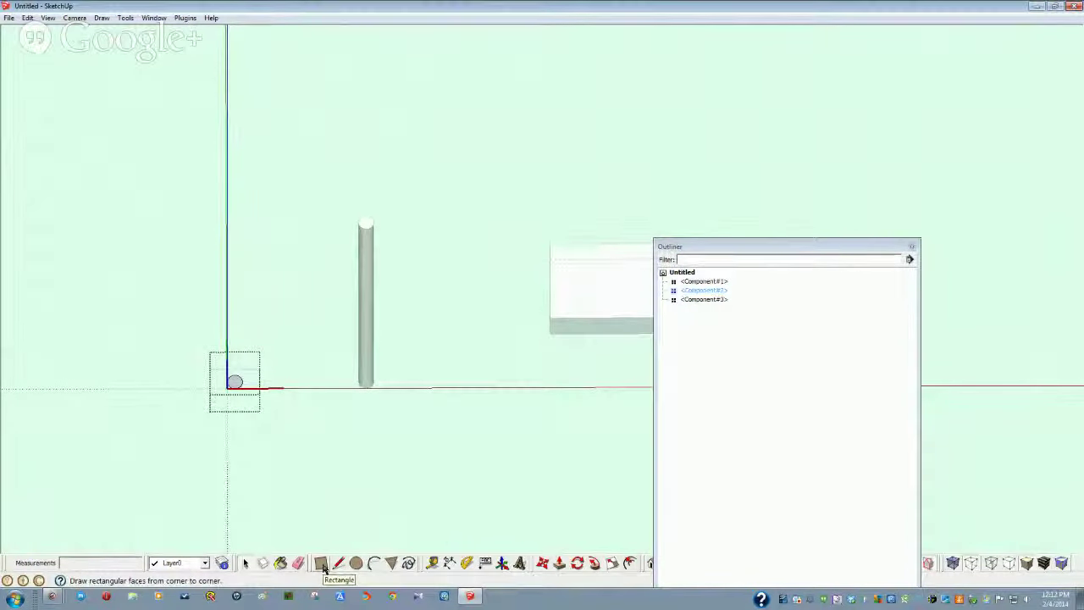
click(356, 563)
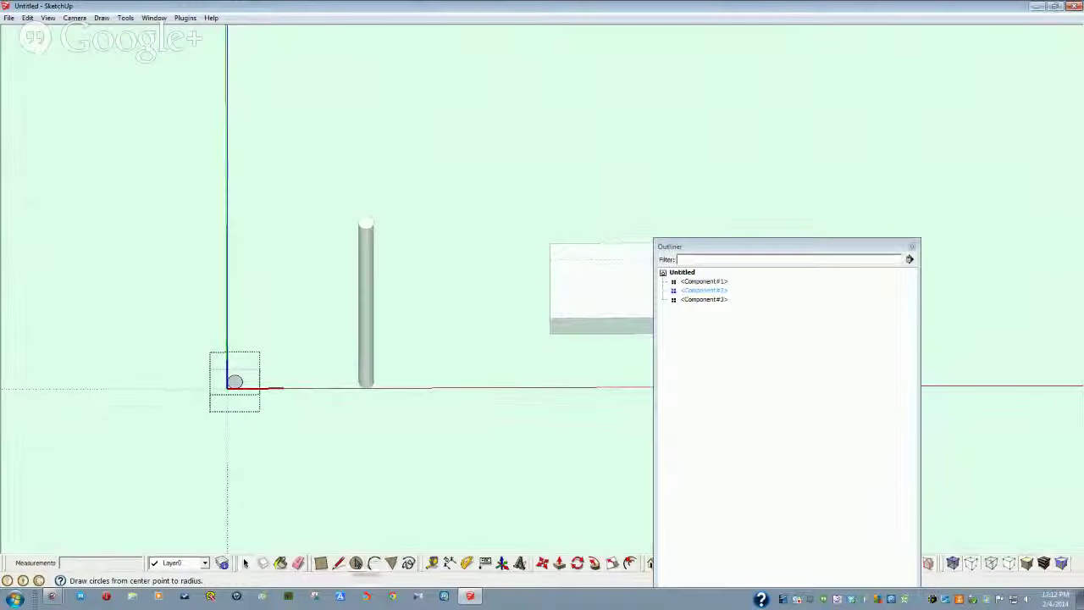
click(451, 564)
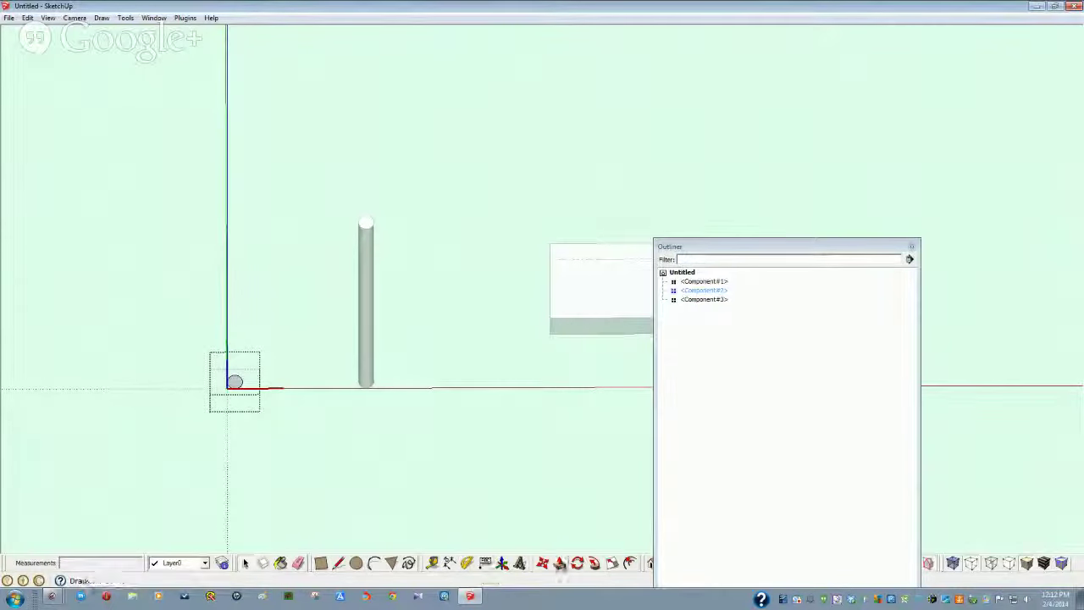
click(560, 564)
click(234, 381)
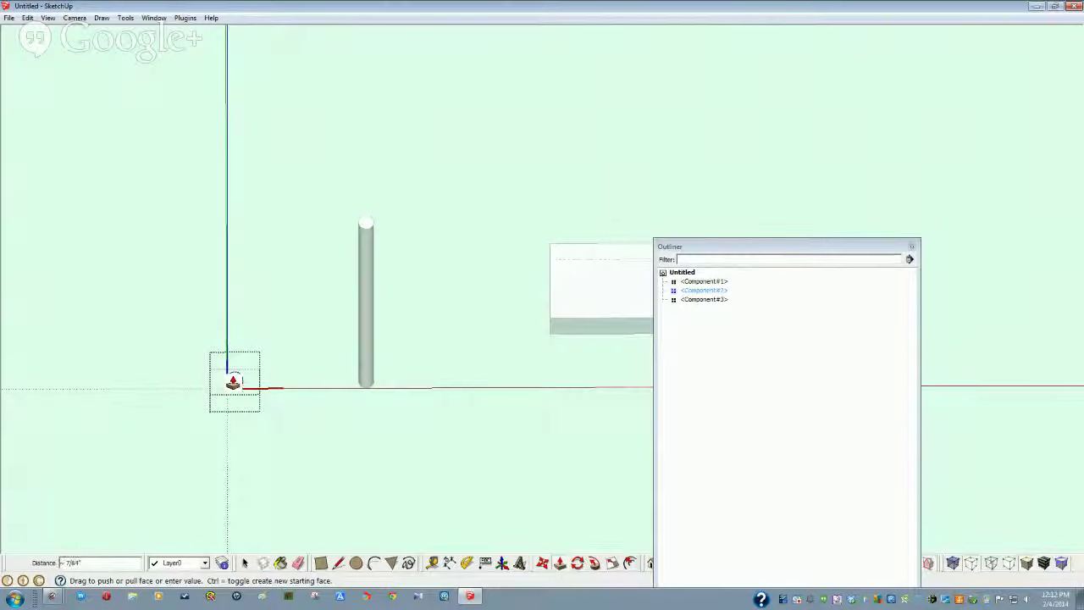
text(5)
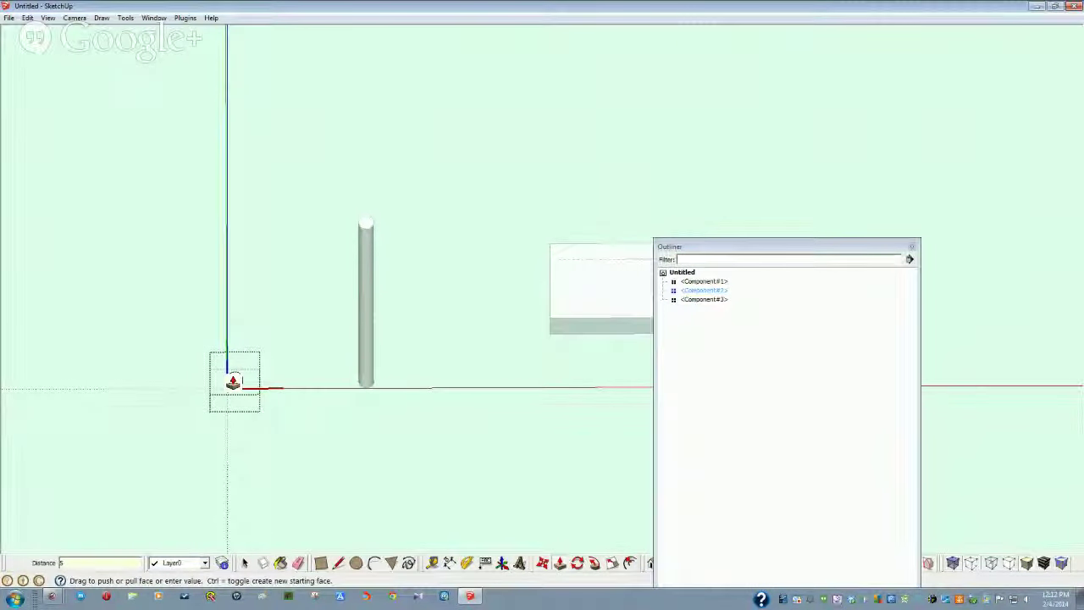
text(/16)
key(Return)
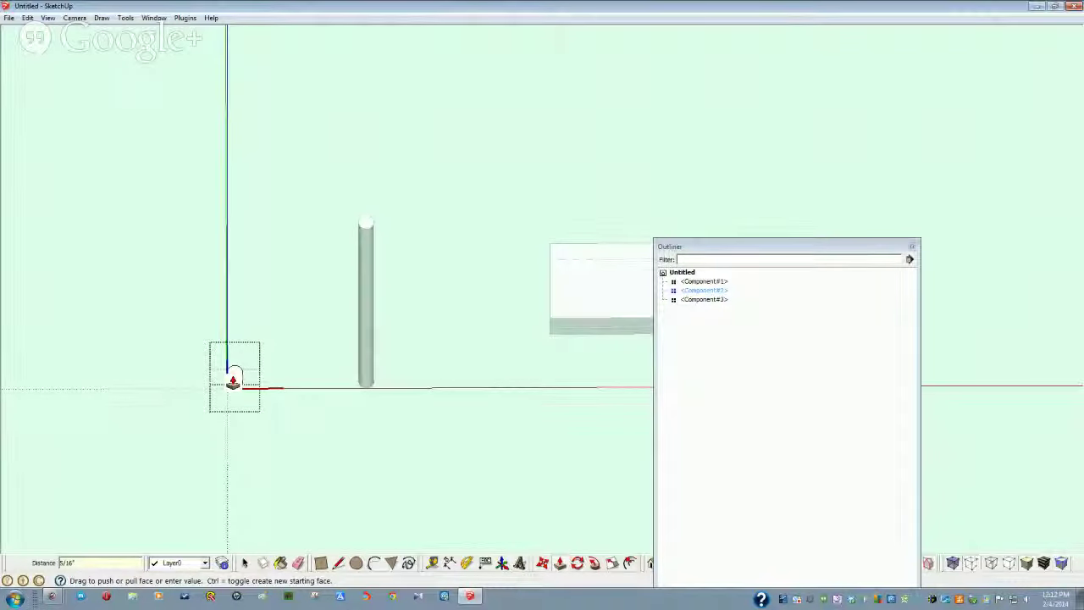
middle_drag(233, 380, 196, 446)
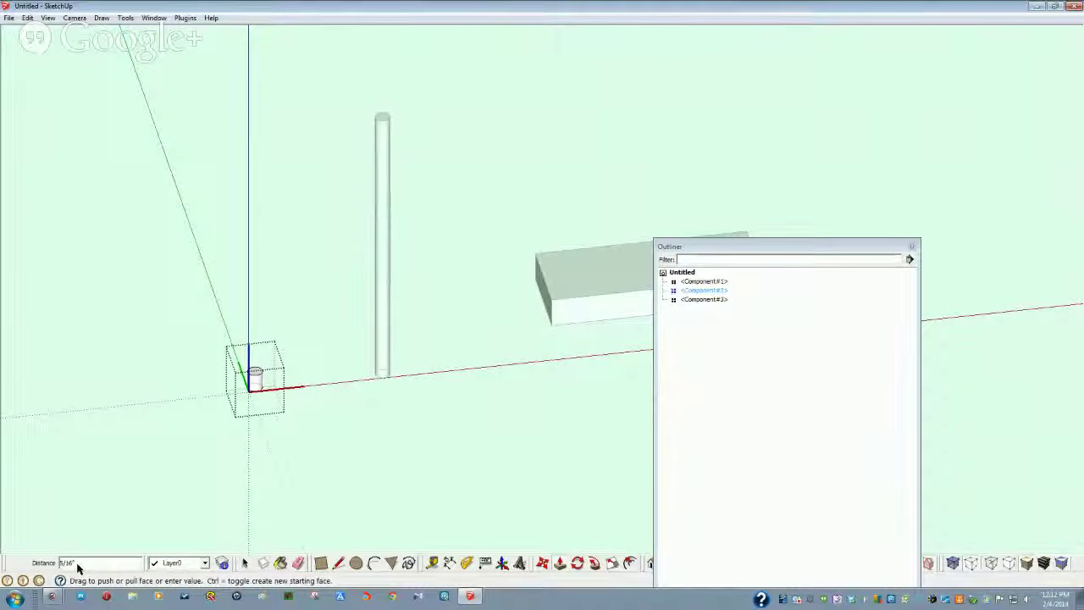
key(Escape)
key(space)
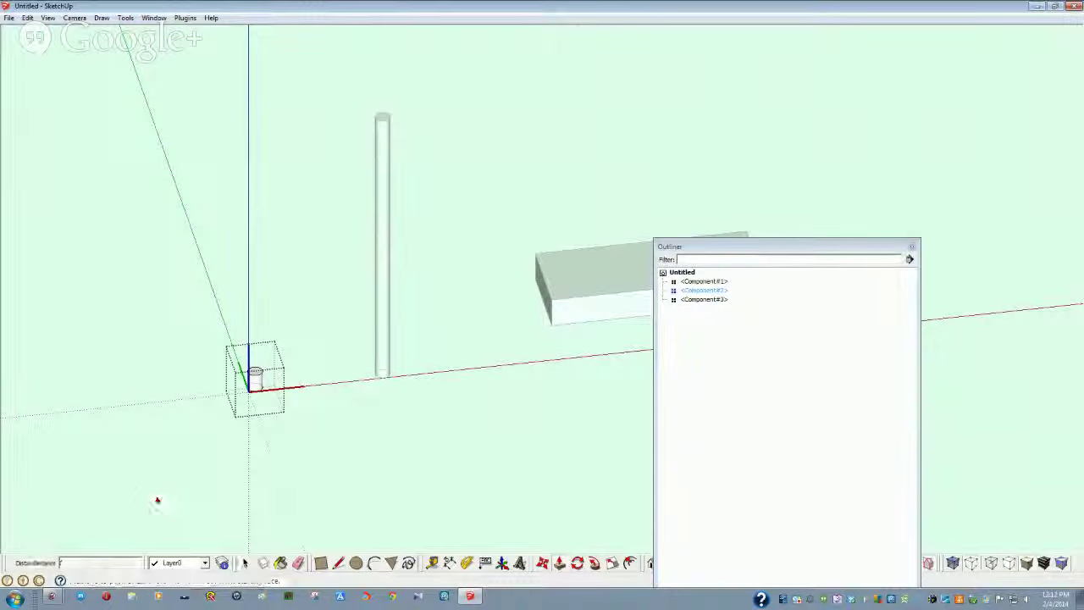
click(171, 460)
Step: Draw a 6 by 3.5 in rectangle on the ground in front of the existing block and rods
middle_drag(145, 499, 138, 547)
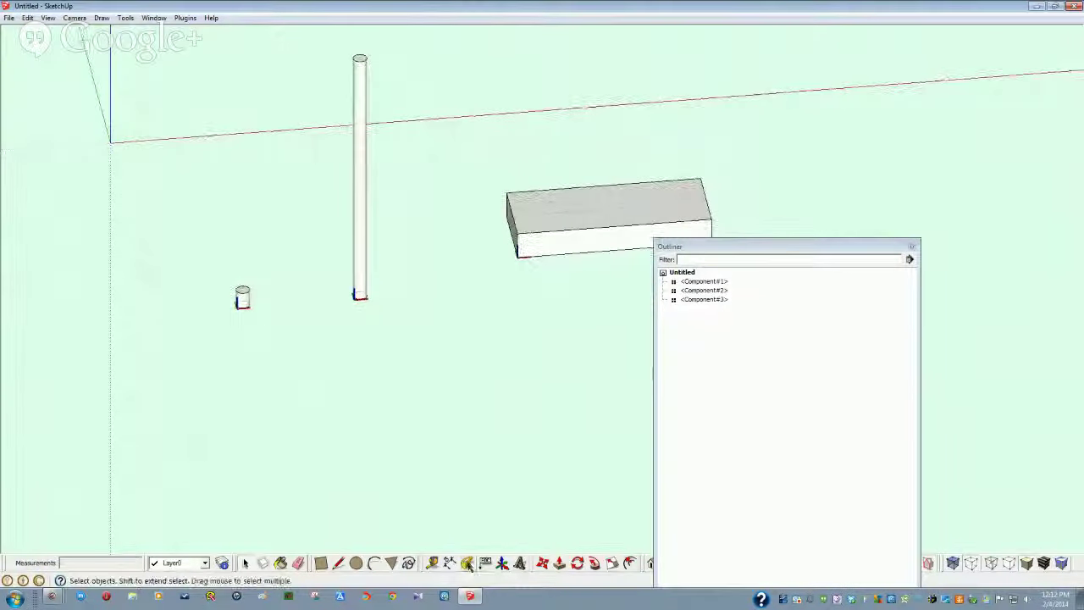
click(321, 563)
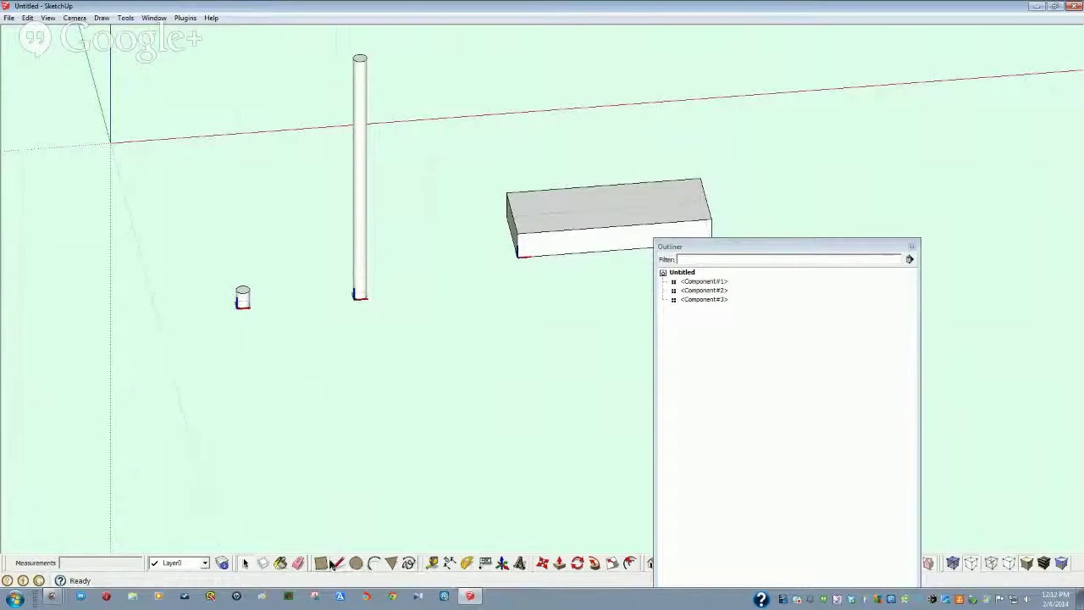
click(338, 479)
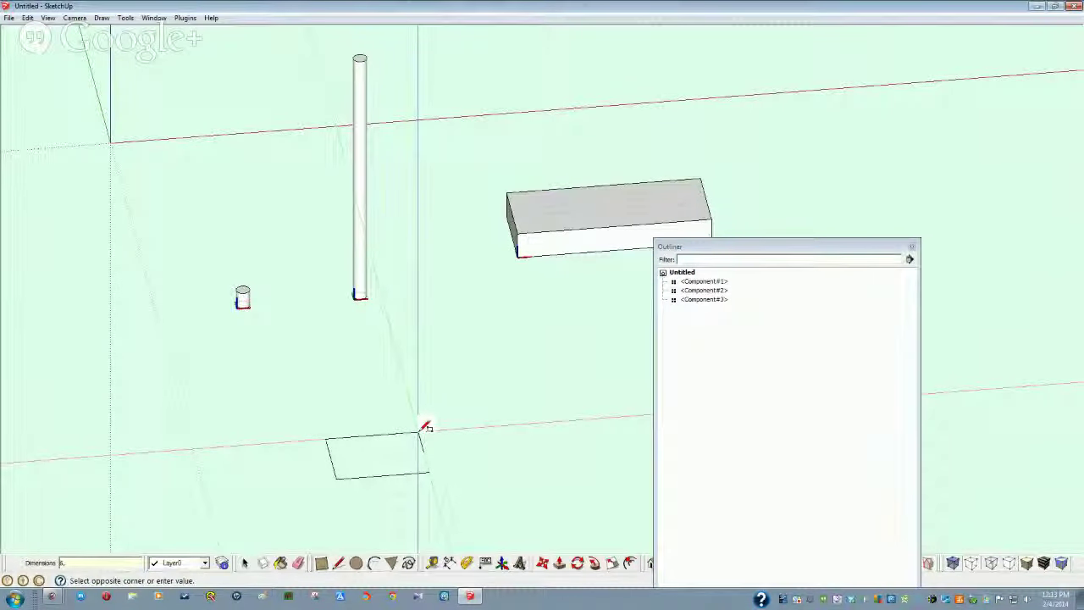
text(.5)
key(Return)
scroll(426, 426, down, 2)
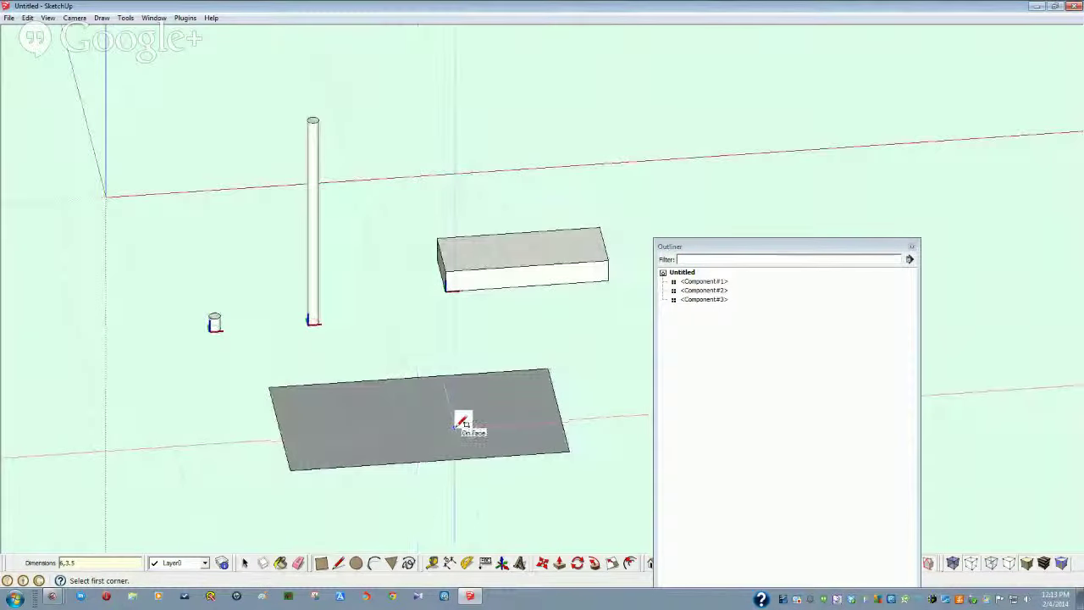
Step: Make the new large rectangle's face and edges into a component with the default name
key(space)
click(456, 430)
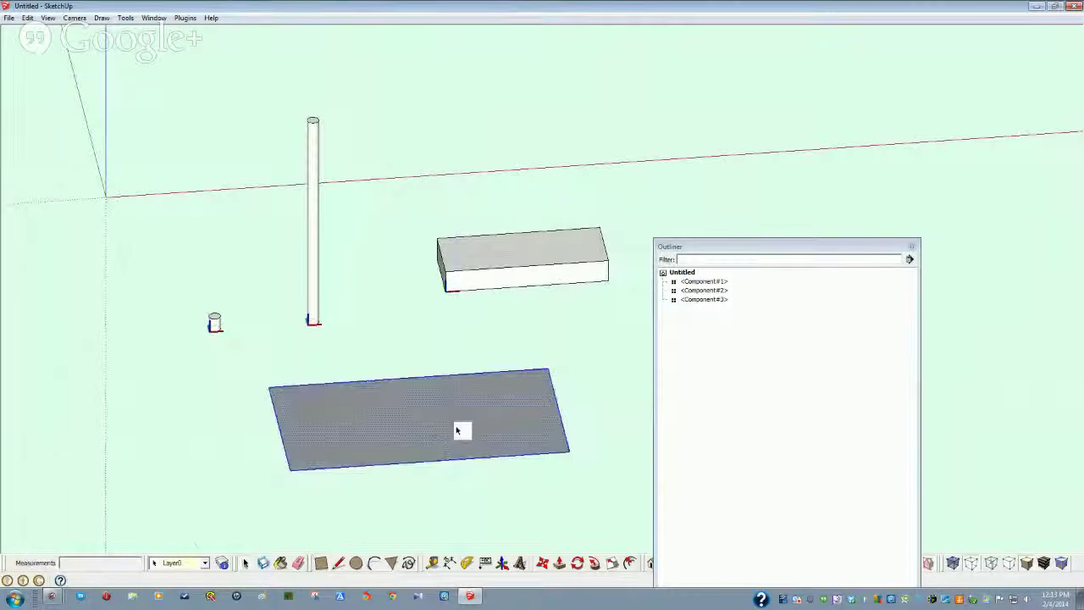
key(g)
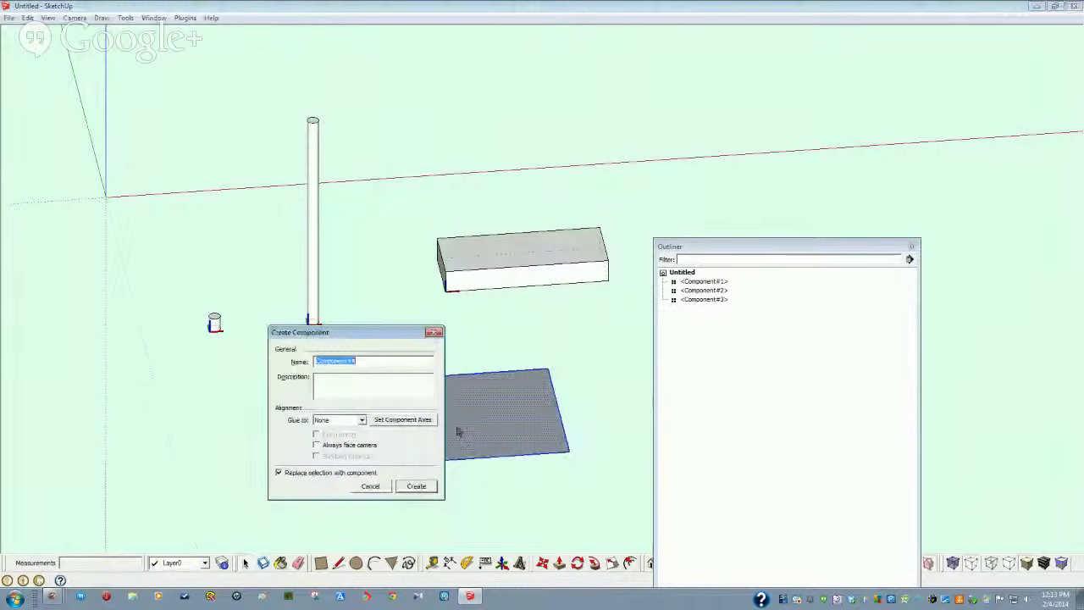
click(414, 486)
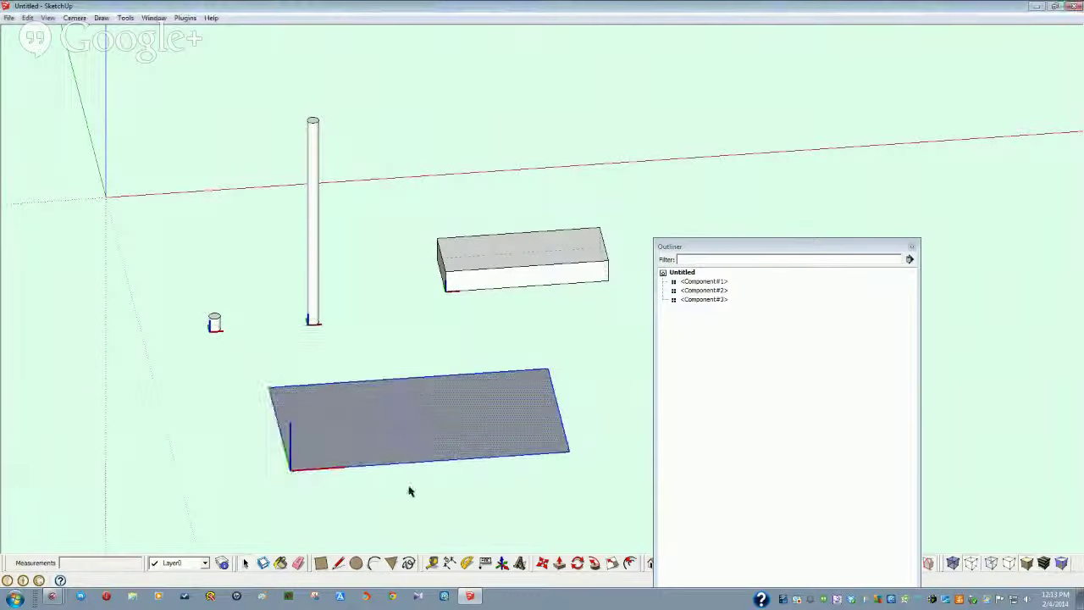
Step: Extrude the large rectangle upward 18 mm inside its component with Push/Pull, then leave component editing
double_click(399, 440)
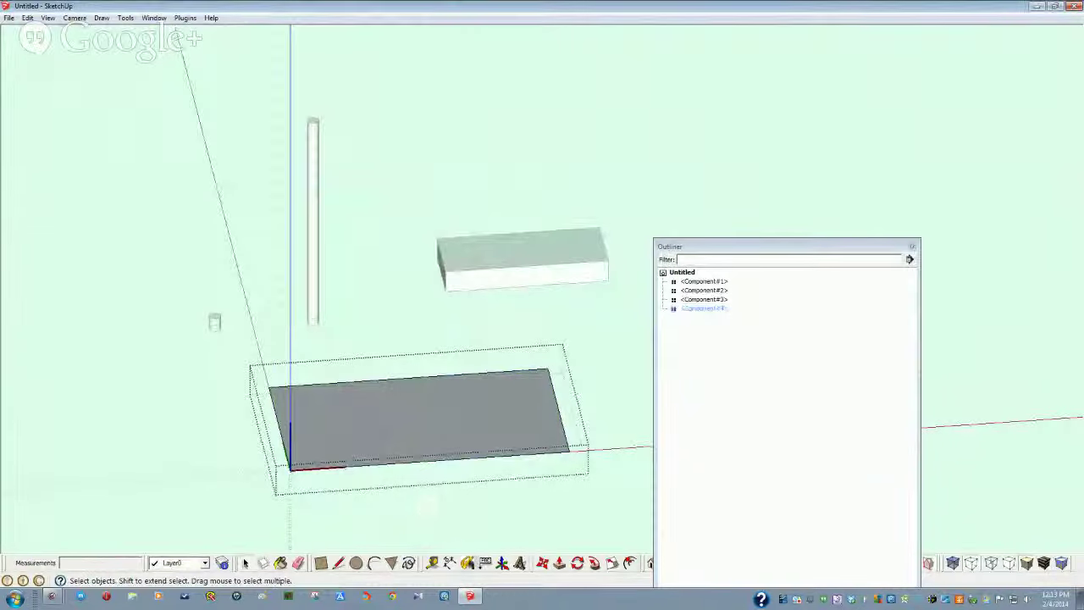
click(559, 564)
drag(424, 441, 423, 432)
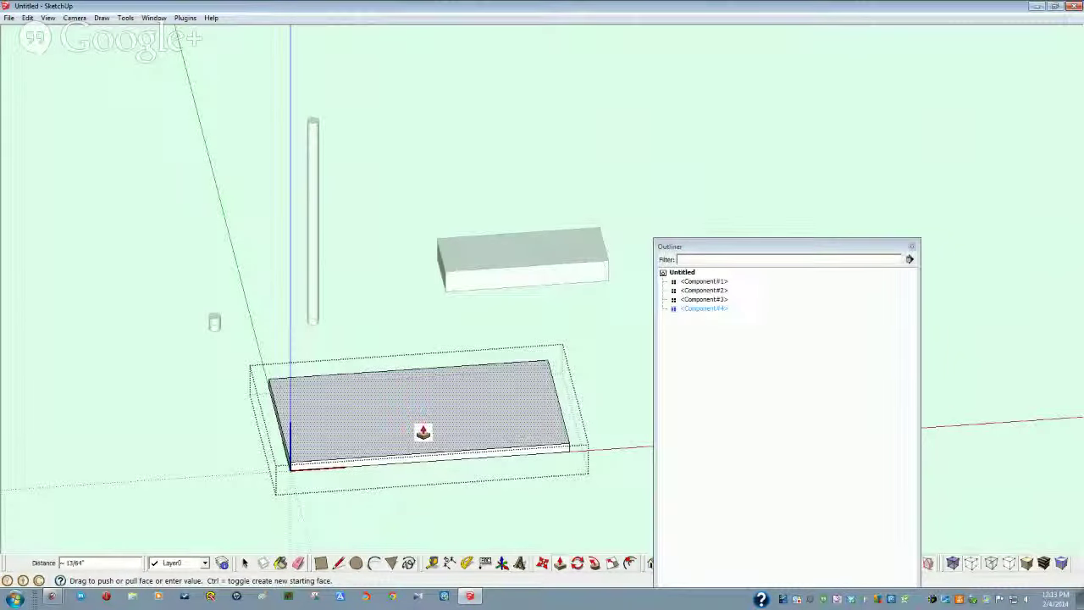
text(mm)
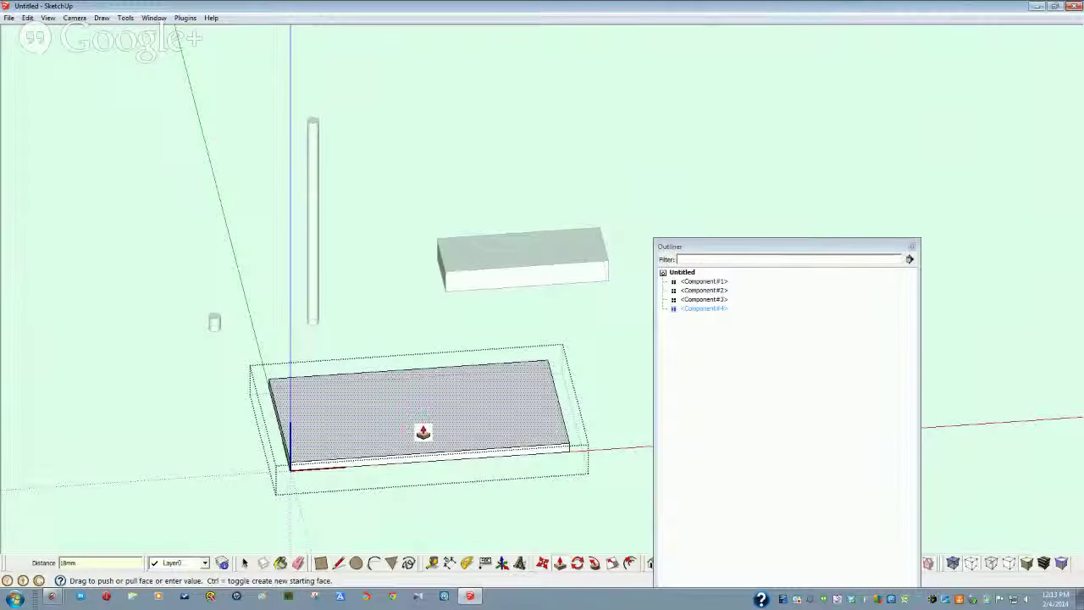
key(Return)
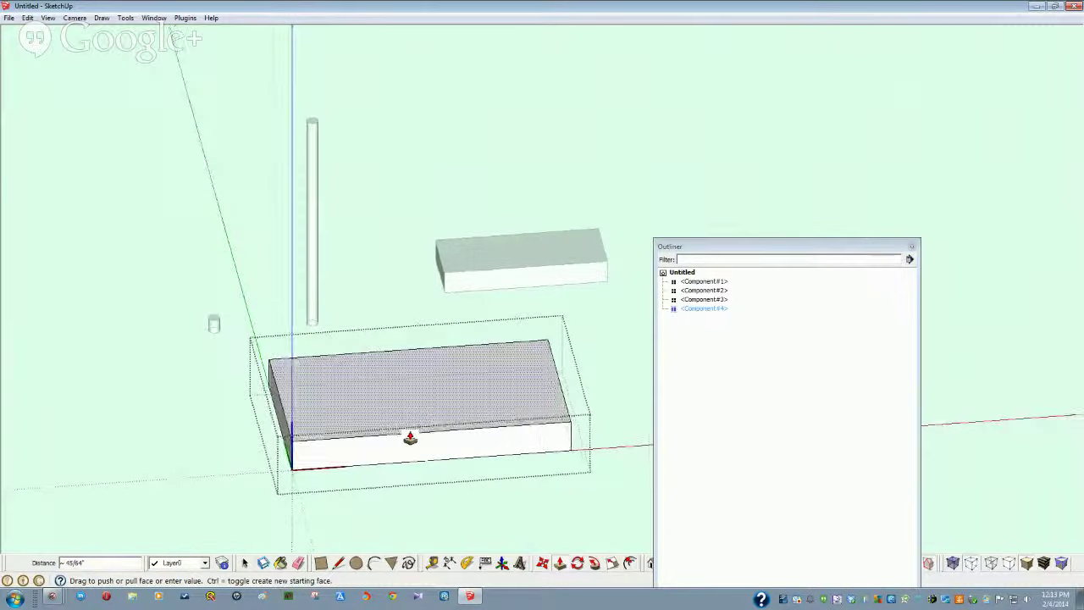
key(space)
click(460, 515)
mouse_move(344, 414)
middle_down()
mouse_move(343, 402)
mouse_move(336, 423)
middle_up()
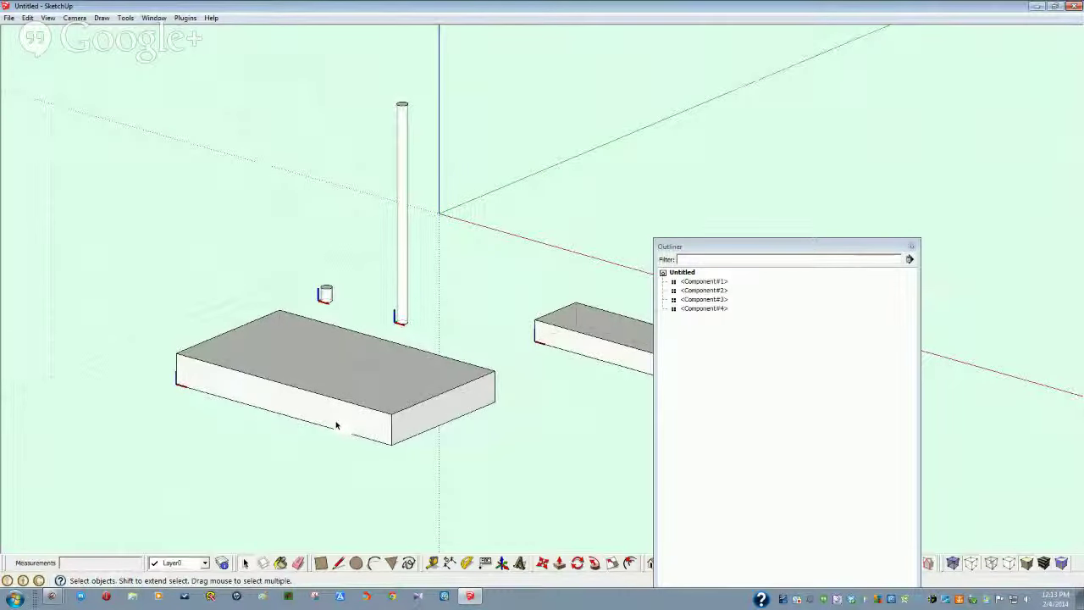
mouse_move(337, 426)
middle_down()
mouse_move(412, 452)
mouse_move(409, 397)
mouse_move(400, 387)
mouse_move(368, 399)
mouse_move(528, 406)
mouse_move(395, 358)
middle_up()
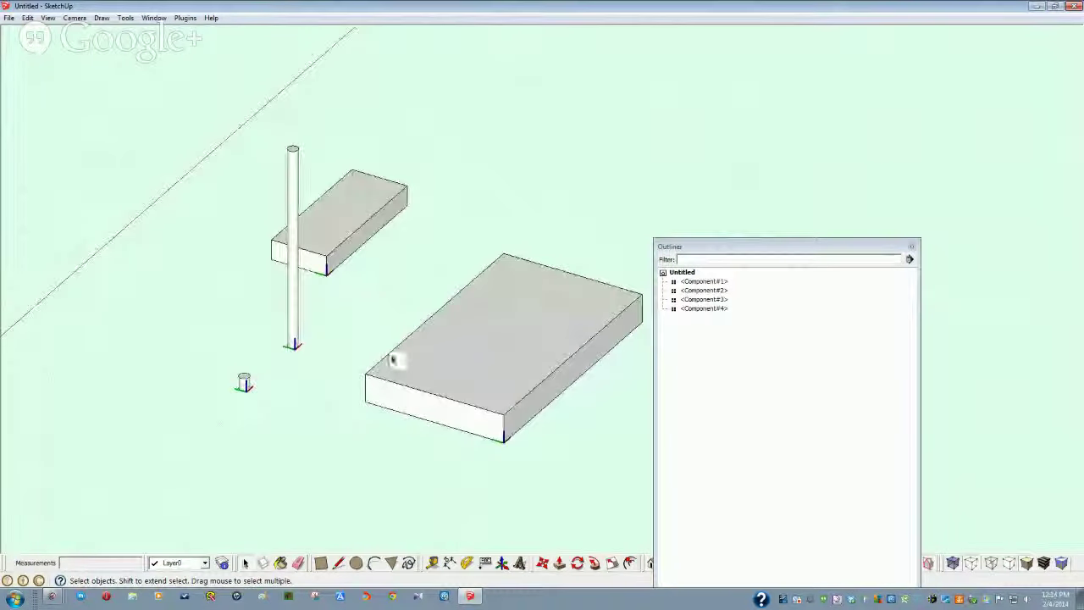
mouse_move(636, 305)
middle_down()
mouse_move(426, 375)
mouse_move(346, 388)
mouse_move(342, 467)
mouse_move(365, 489)
mouse_move(375, 481)
middle_up()
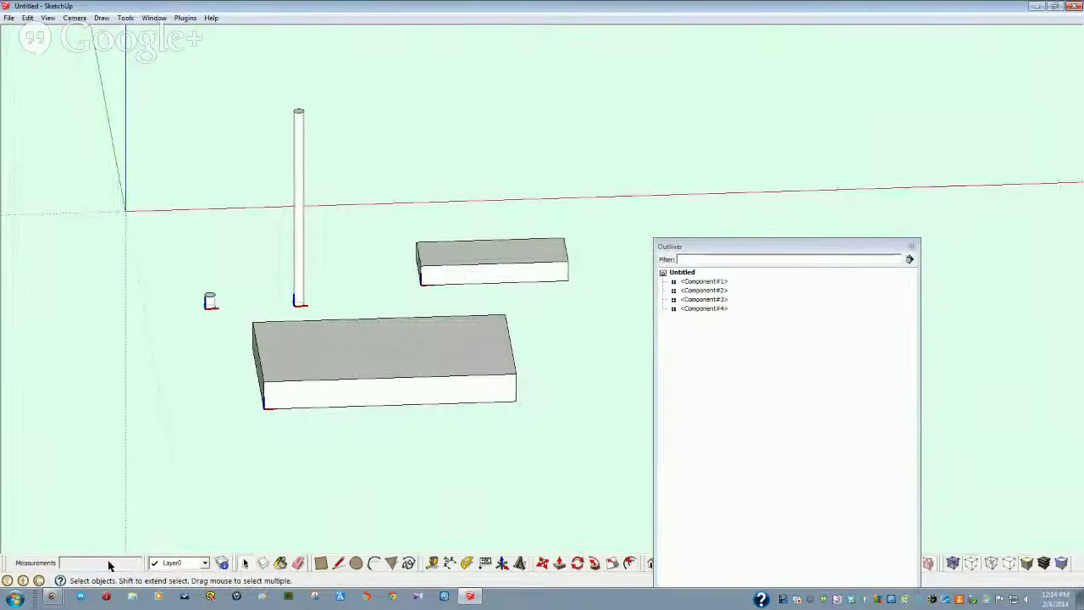
middle_drag(338, 480, 378, 474)
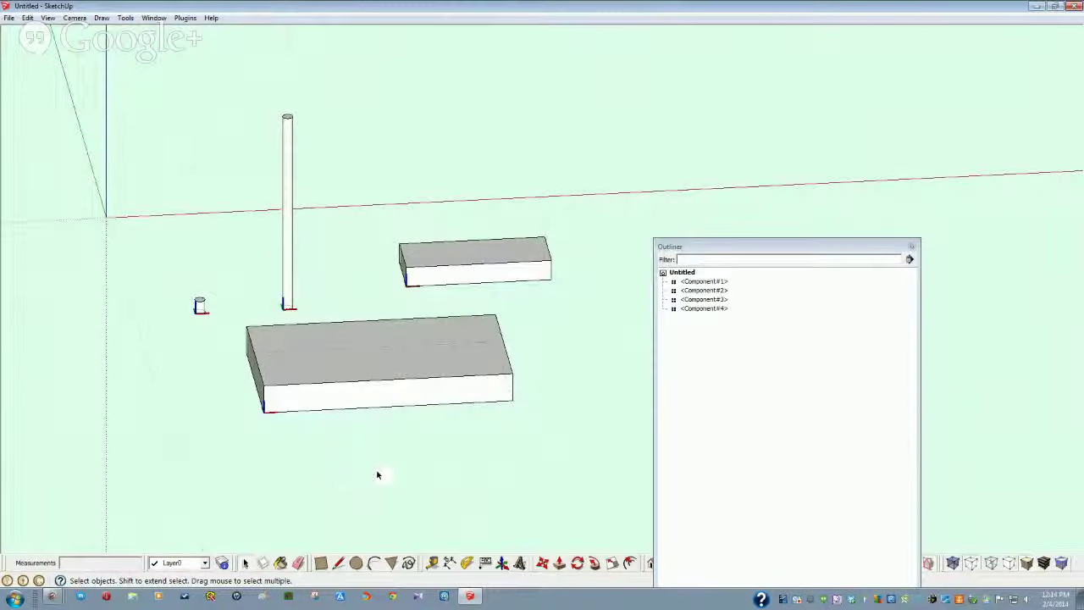
mouse_move(378, 474)
middle_down()
mouse_move(370, 460)
mouse_move(401, 467)
mouse_move(411, 453)
middle_up()
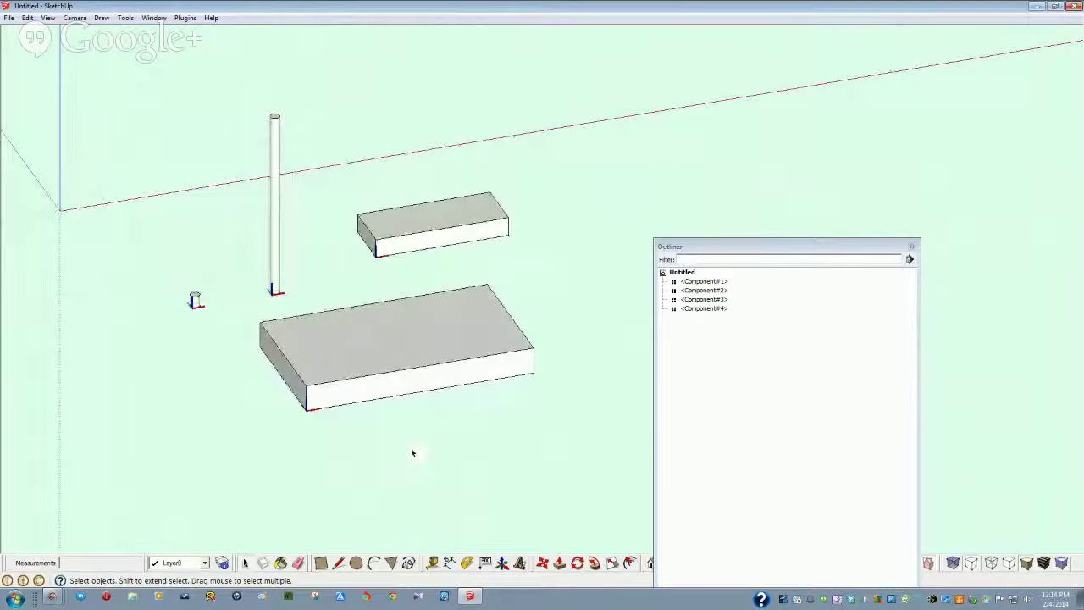
Step: Open the short cylinder's component for editing and offset its top circle outward to form a larger concentric ring
mouse_move(296, 347)
middle_down()
mouse_move(242, 322)
mouse_move(255, 257)
mouse_move(274, 251)
mouse_move(255, 241)
mouse_move(252, 209)
mouse_move(238, 212)
middle_up()
double_click(259, 251)
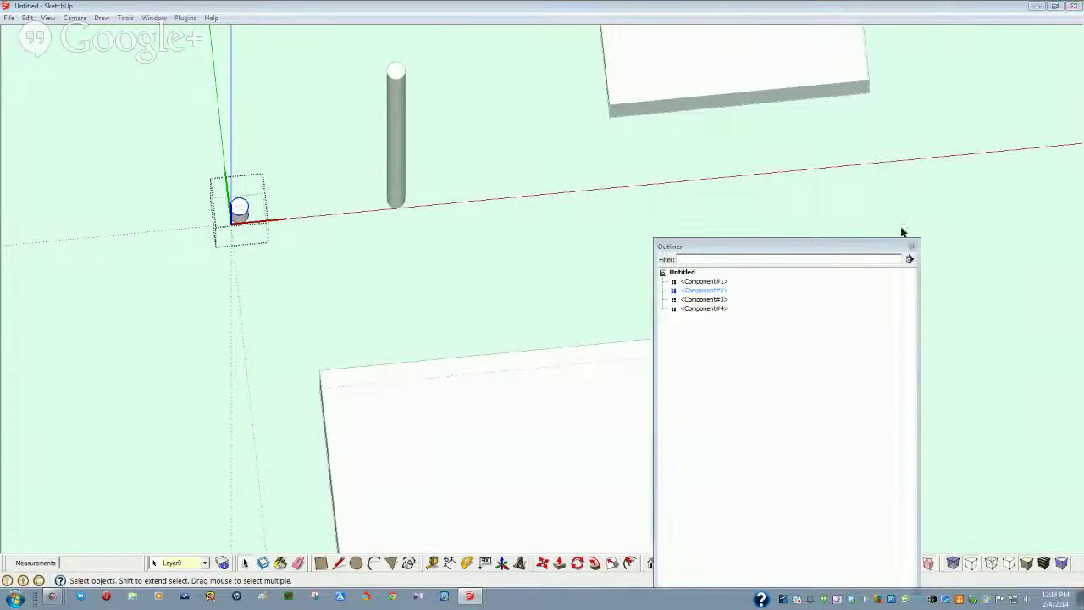
drag(903, 246, 1039, 209)
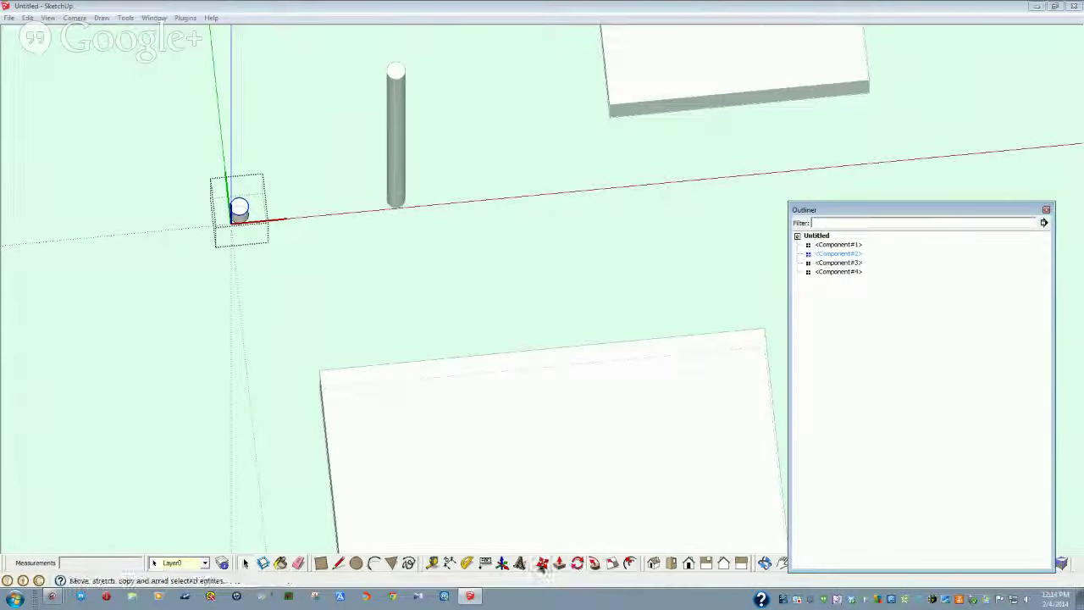
click(631, 565)
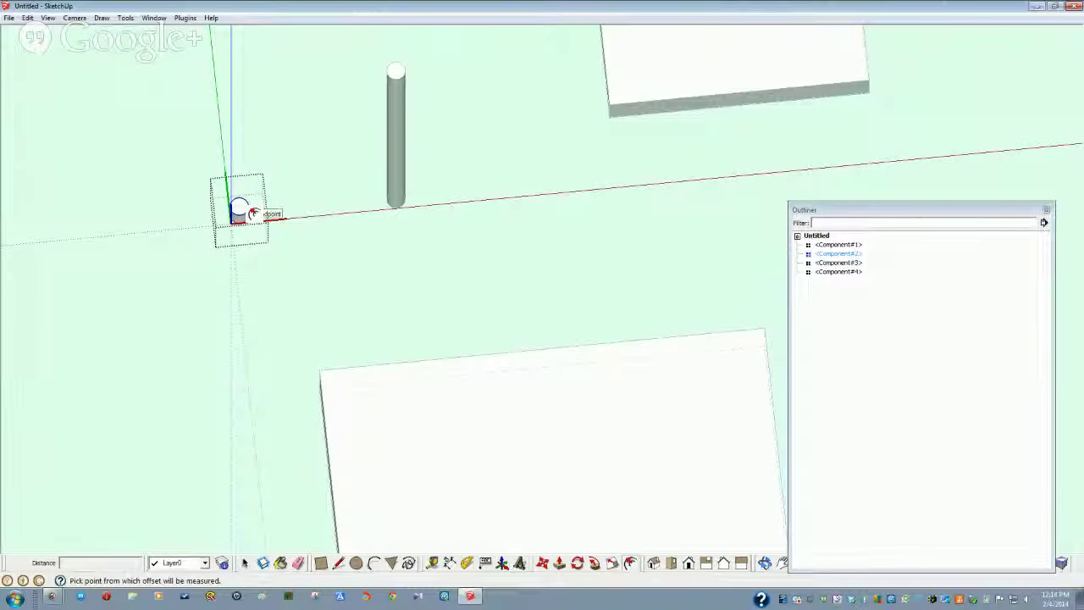
click(254, 210)
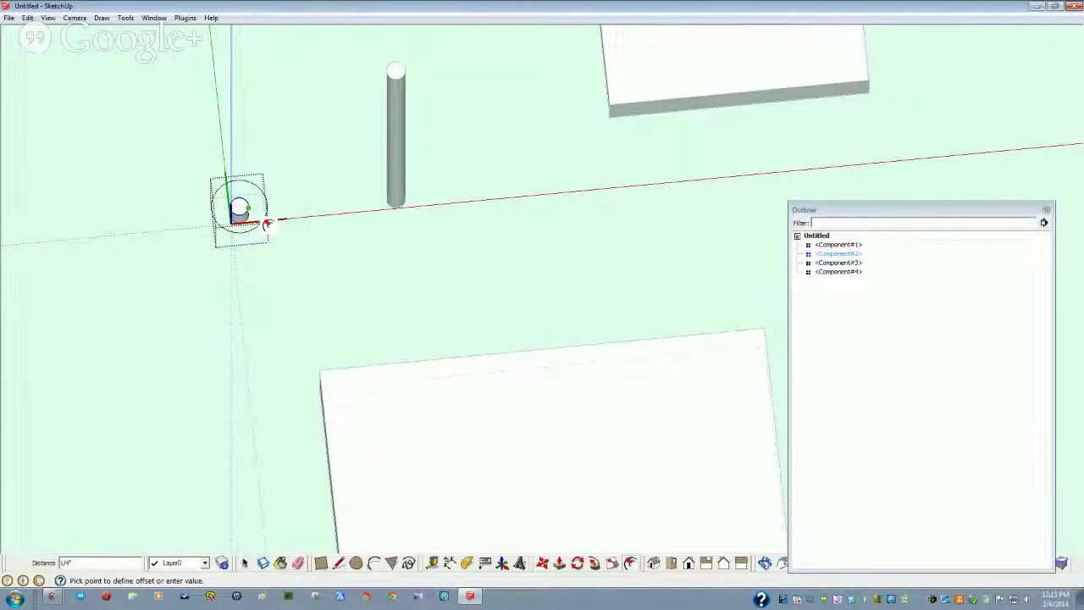
text(/16)
key(Return)
middle_drag(388, 280, 378, 277)
key(space)
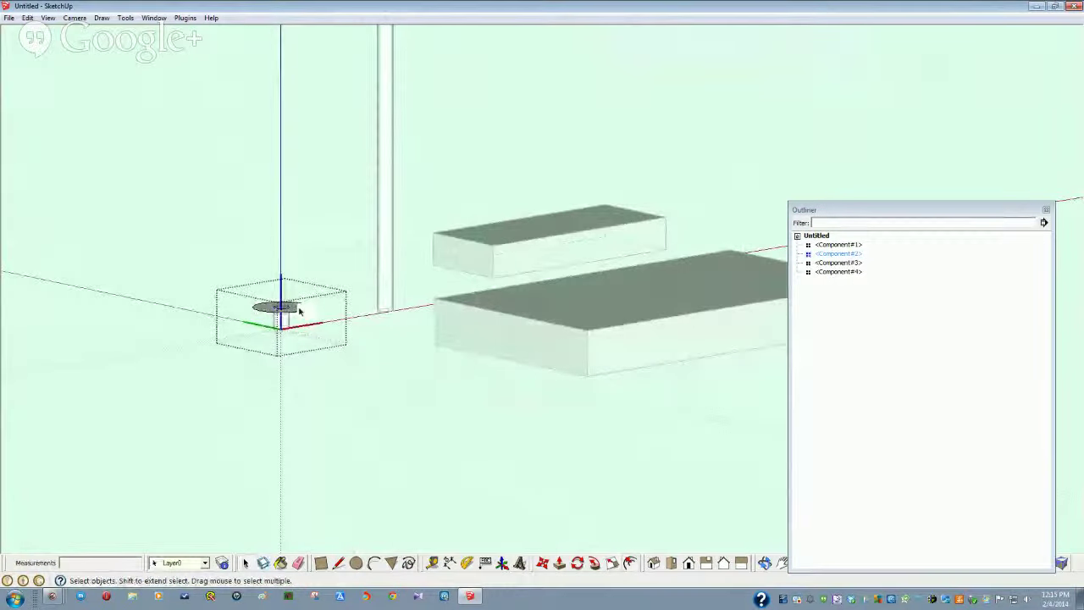
Step: Extrude the ring around the short cylinder's top downward 5/16 in with Push/Pull
middle_drag(294, 491, 293, 438)
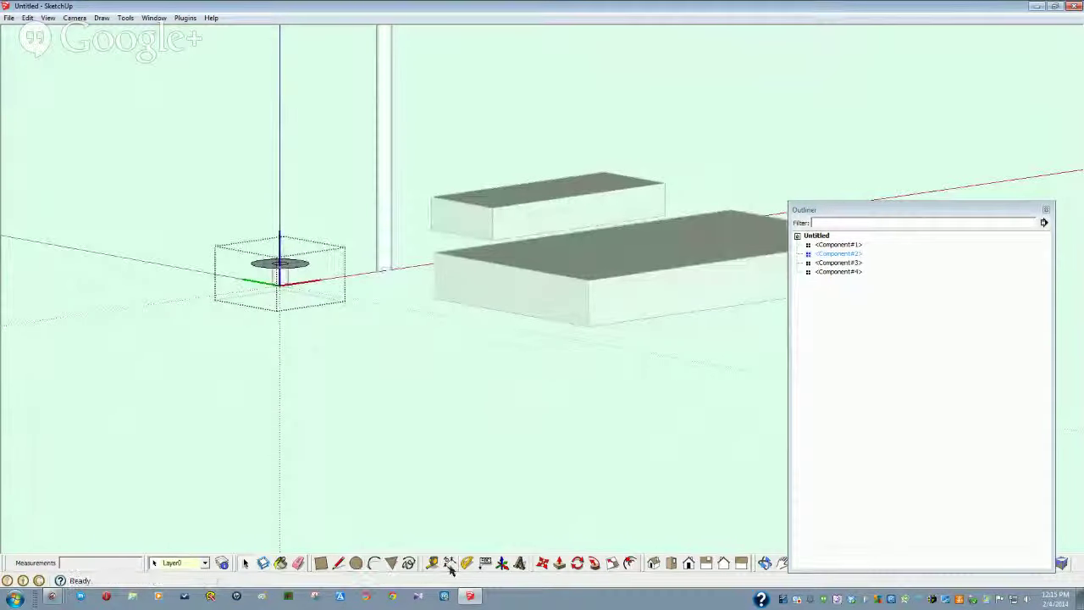
click(559, 563)
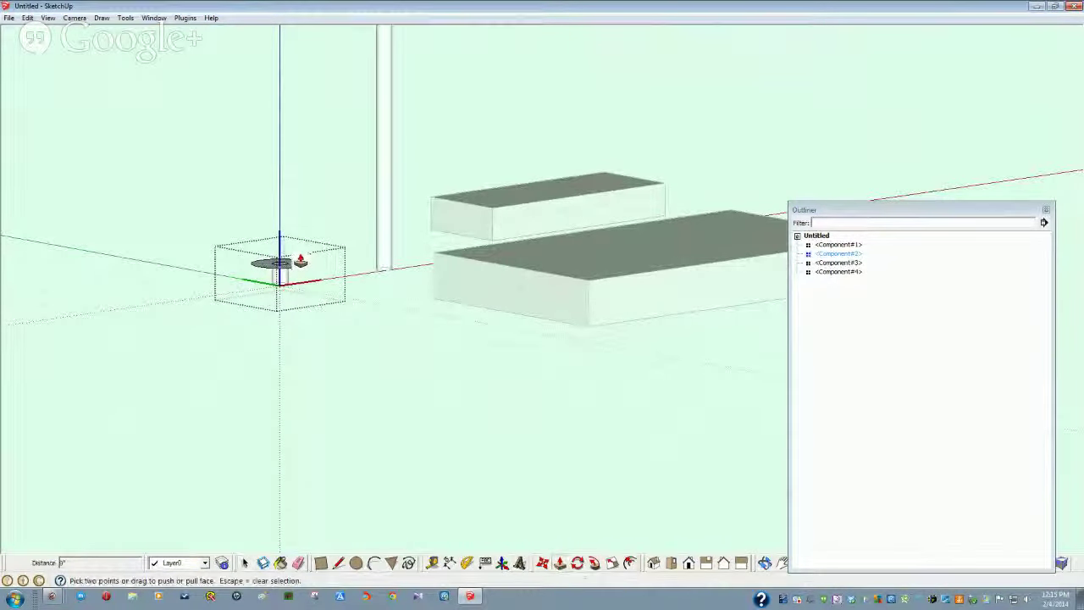
click(300, 263)
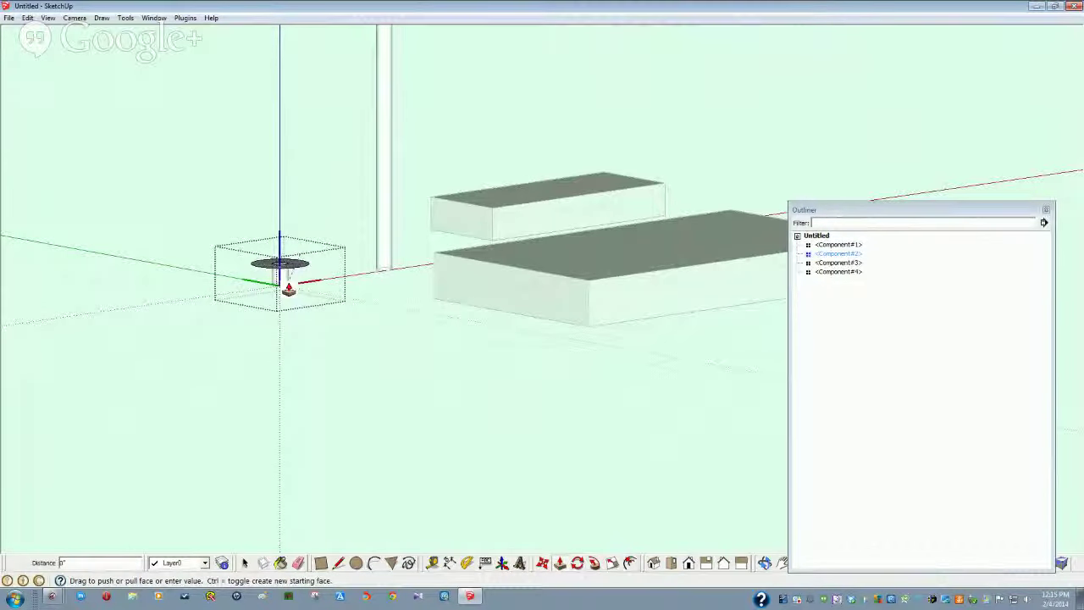
middle_drag(289, 288, 277, 335)
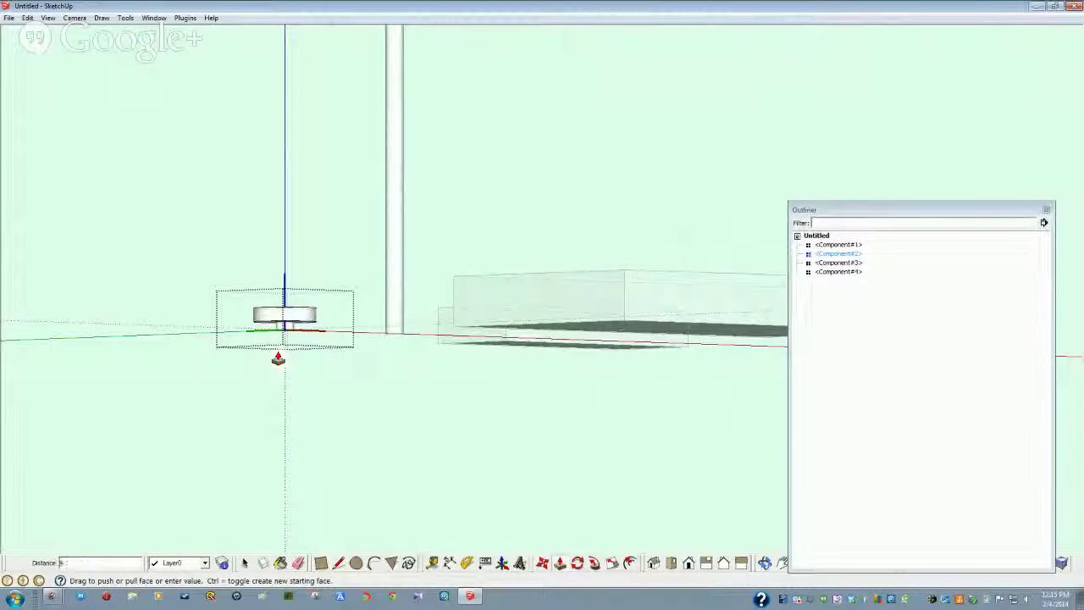
text(5/16)
key(Return)
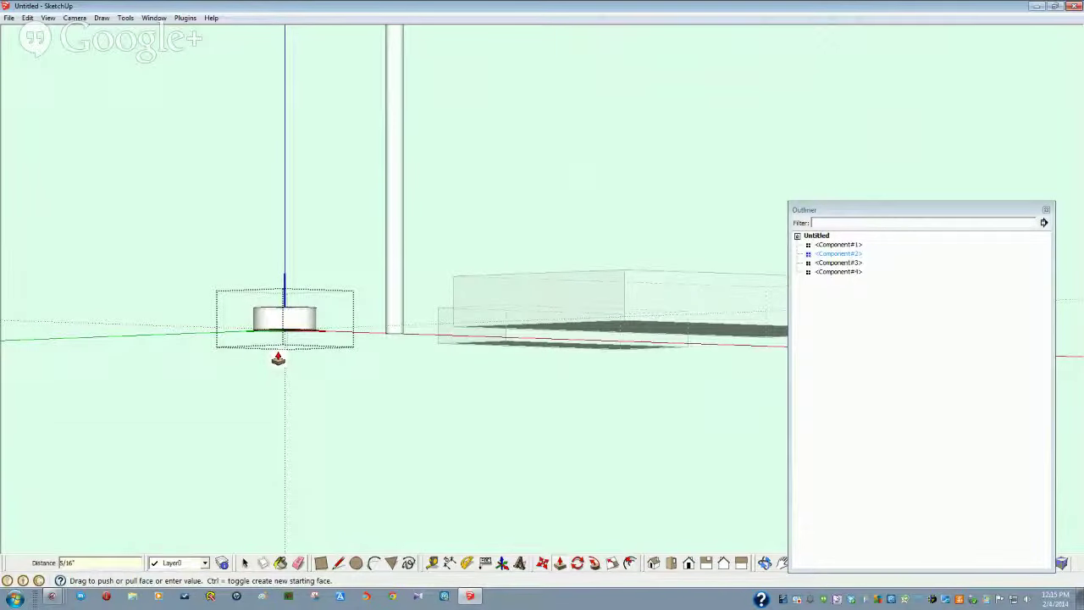
Step: Leave component editing and reopen the disc's component to work on its centre circle
key(space)
click(278, 354)
key(i)
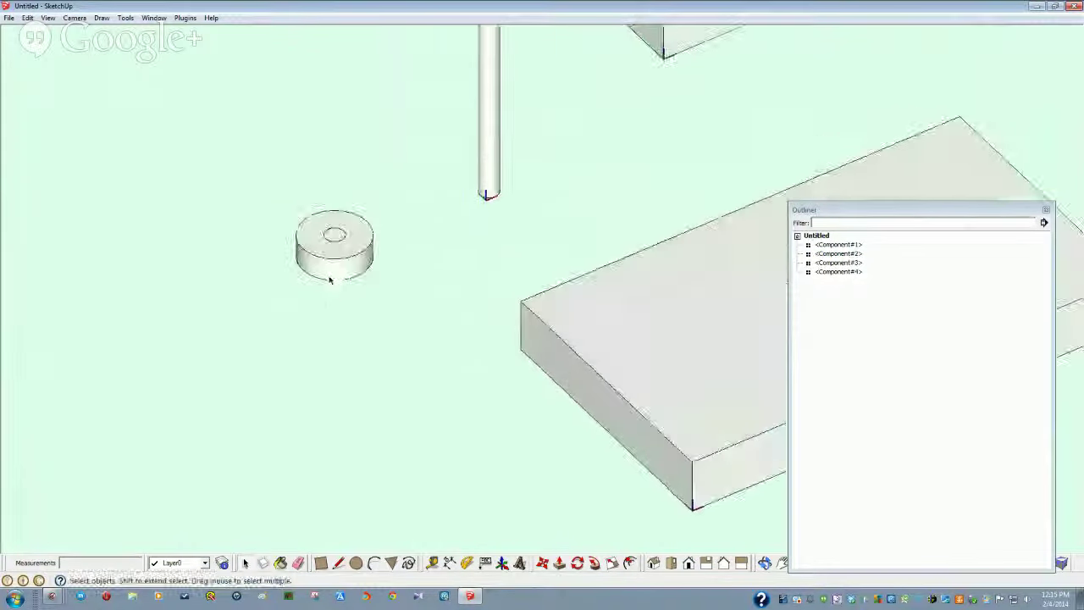
click(305, 254)
double_click(305, 254)
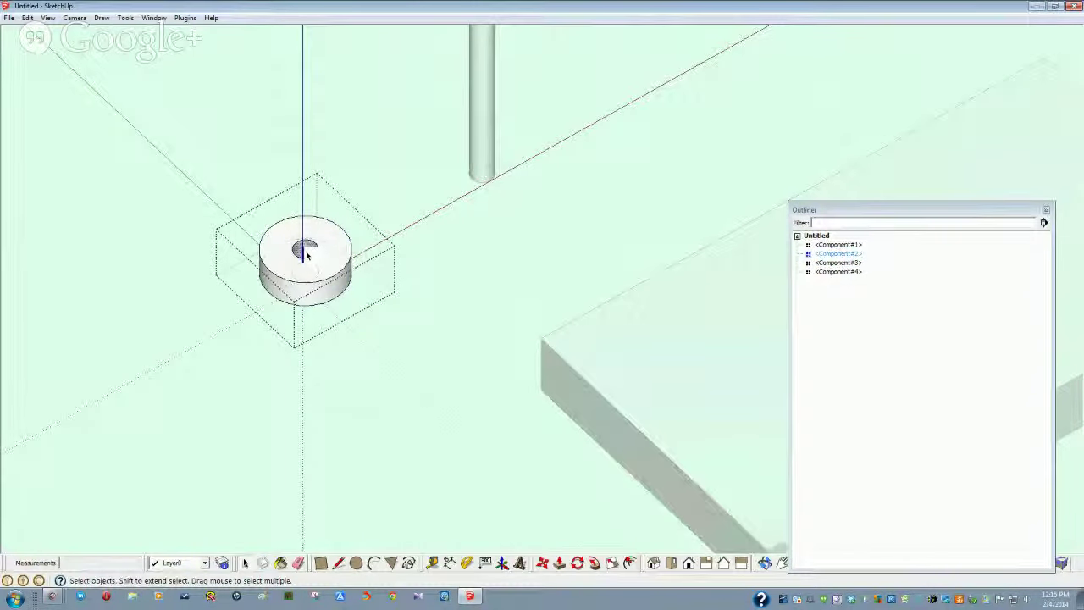
key(F2)
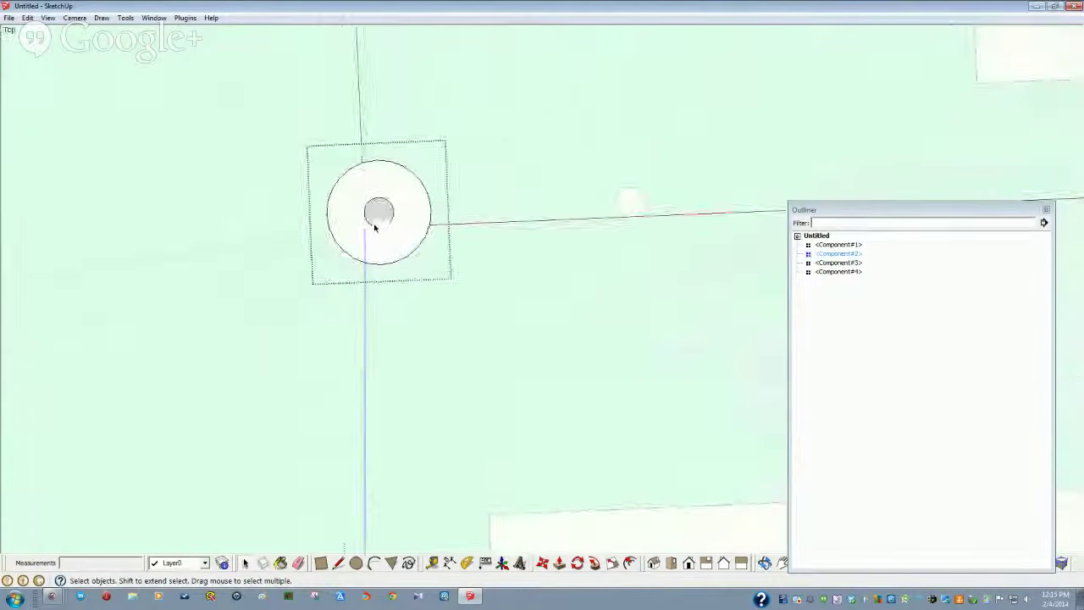
key(F8)
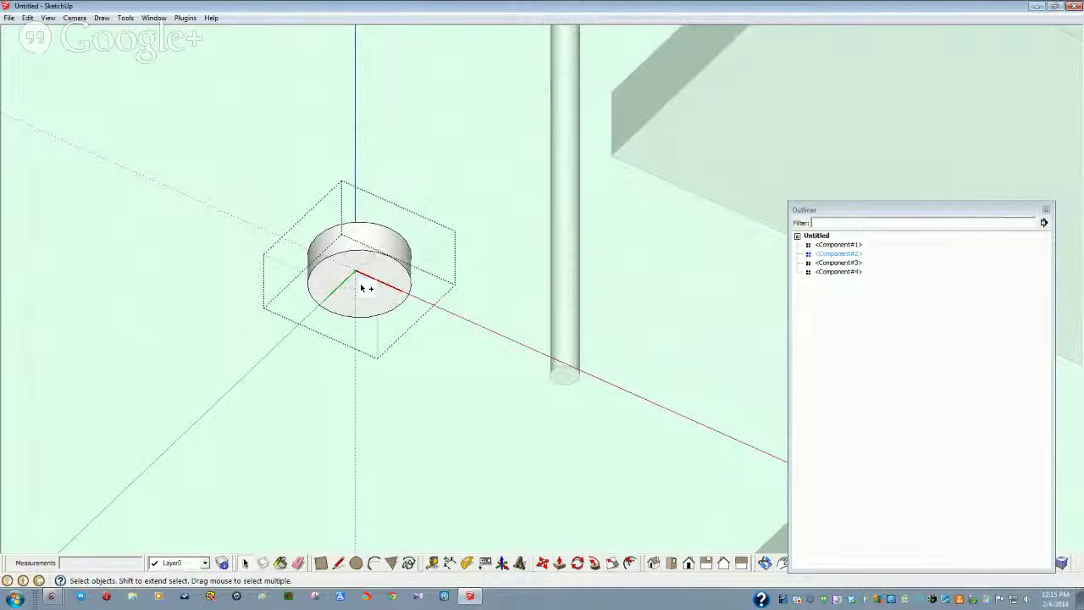
middle_drag(361, 288, 408, 330)
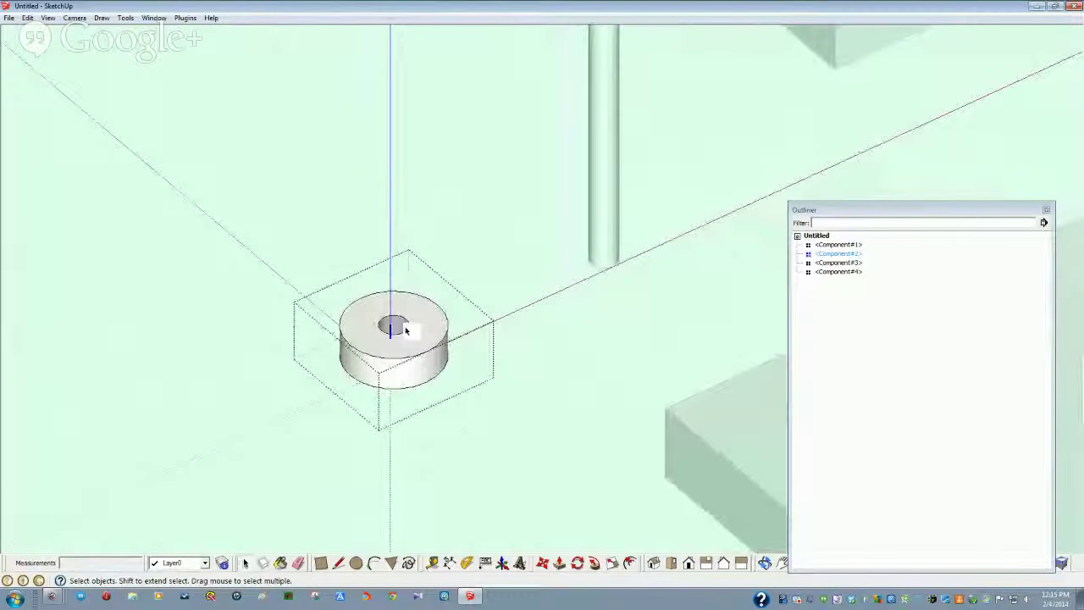
middle_drag(412, 364, 416, 303)
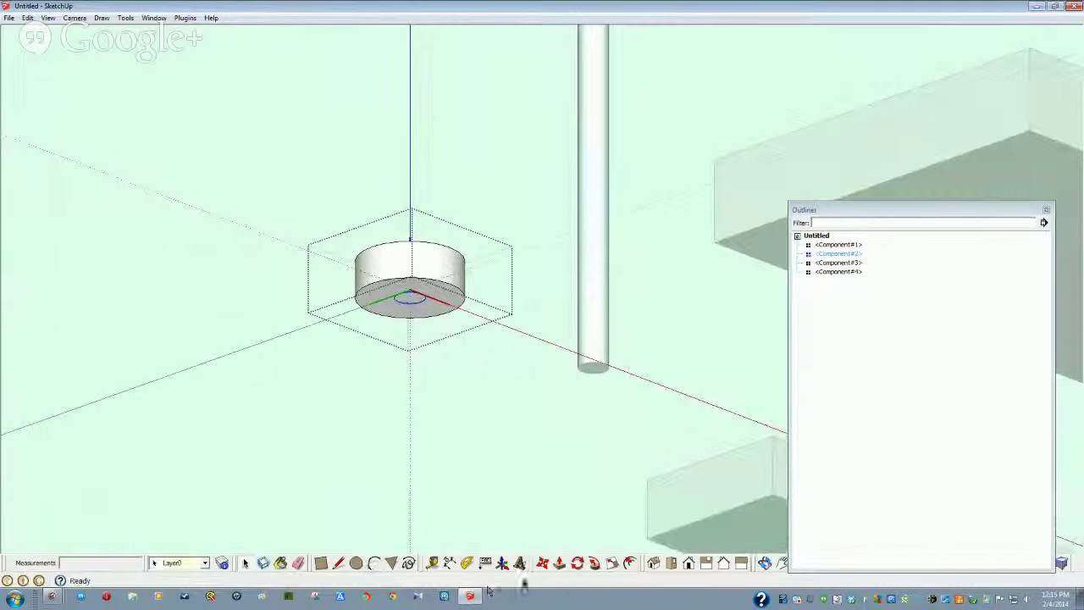
Step: Push the disc's centre circle 5/16 in through its thickness to open a hole, then leave component editing
click(559, 564)
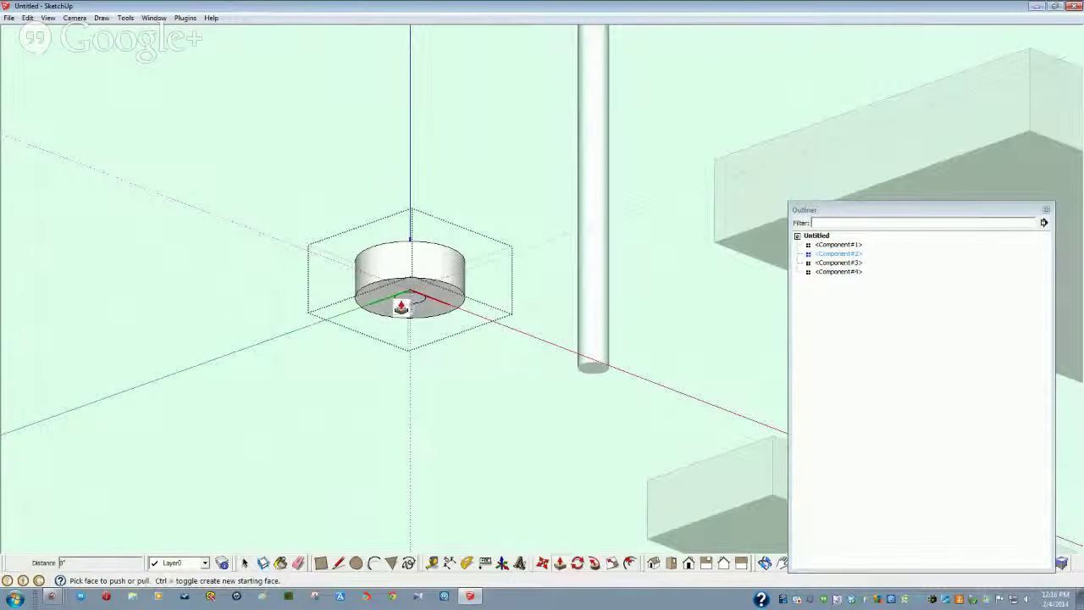
middle_drag(409, 254, 405, 267)
click(404, 260)
key(F2)
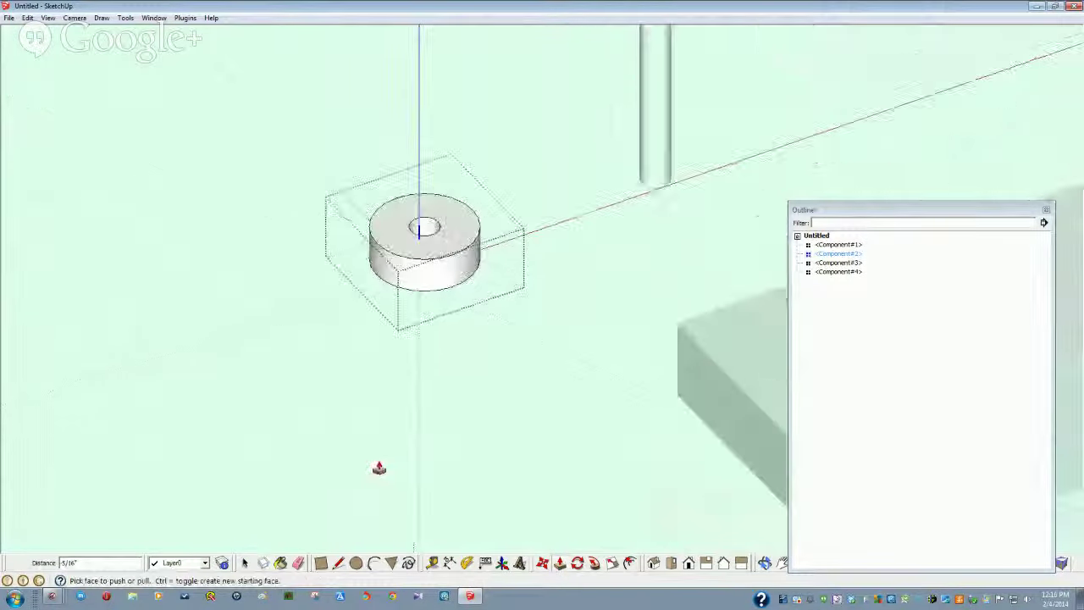
key(F4)
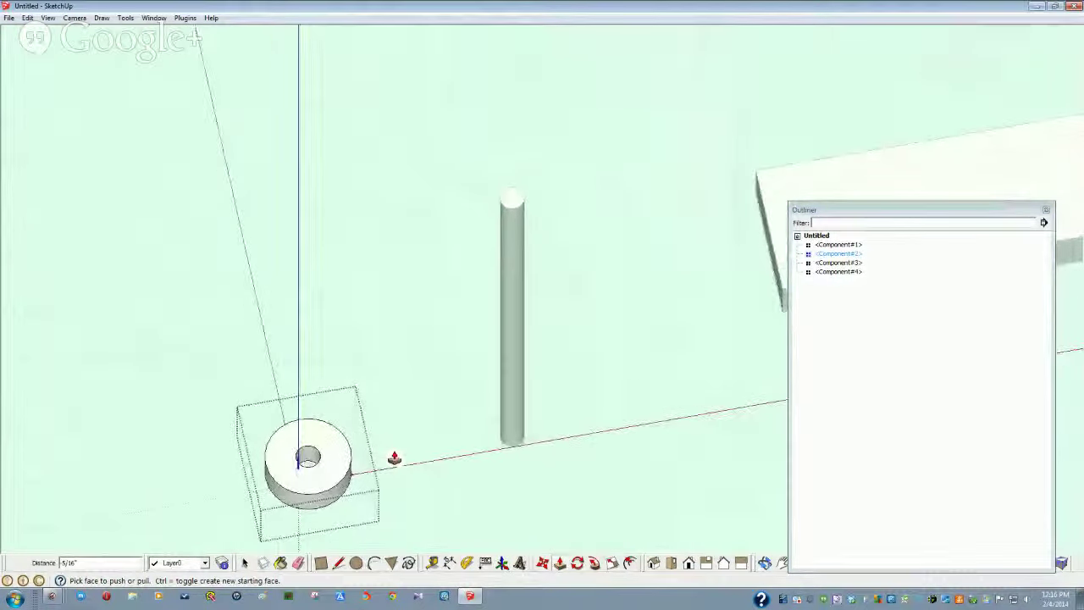
key(space)
click(467, 487)
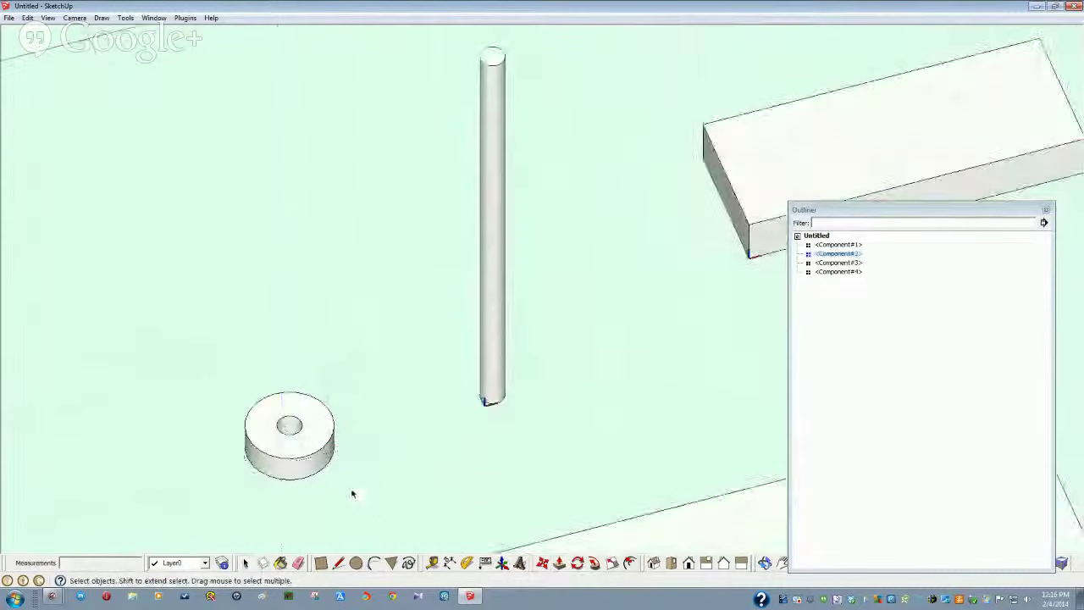
Step: Copy the holed disc about 3 27/32 in along the red axis, away from the tall rod
middle_drag(307, 459, 335, 404)
click(339, 400)
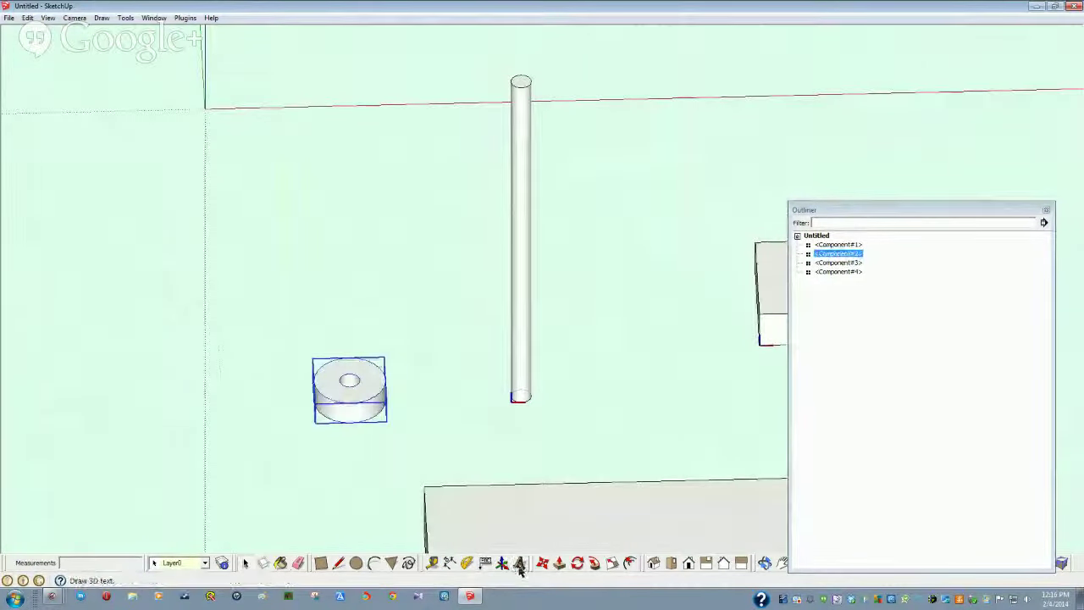
key(m)
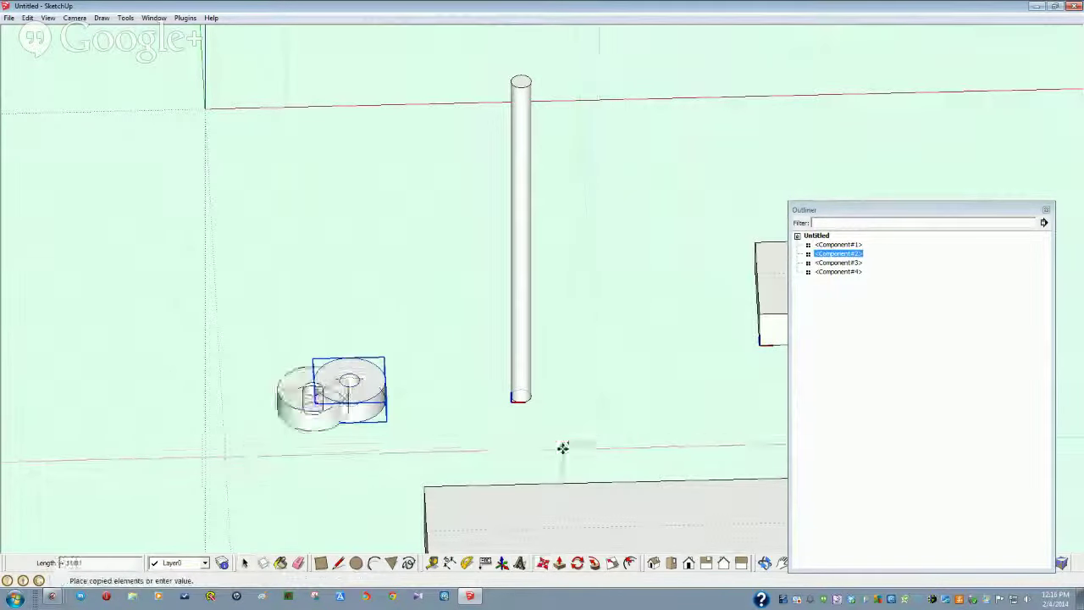
click(590, 450)
key(ctrl)
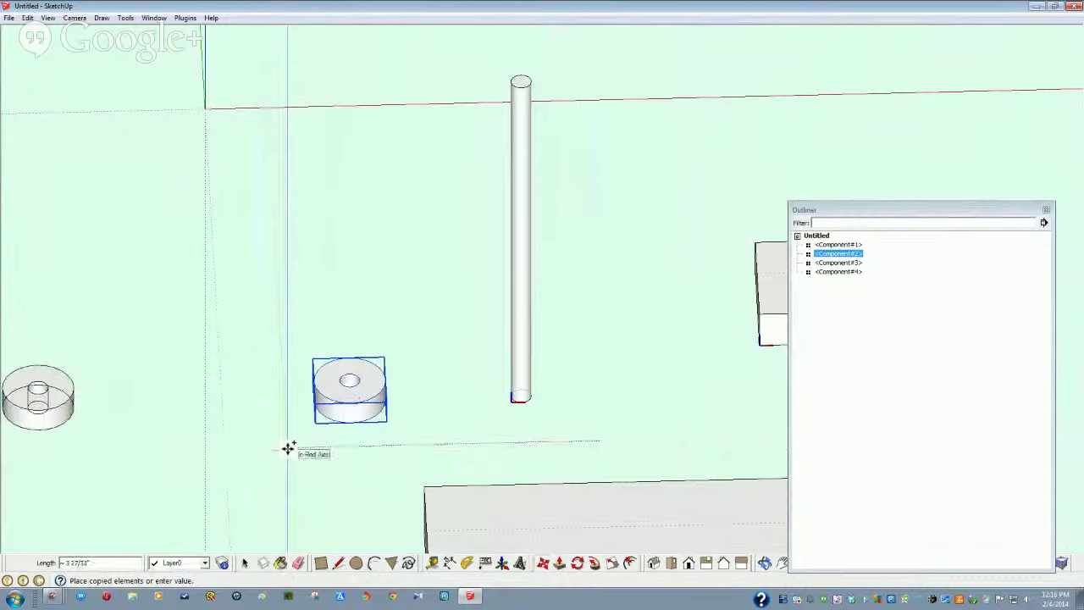
click(289, 449)
Step: Make the new disc copy a unique component
right_click(61, 410)
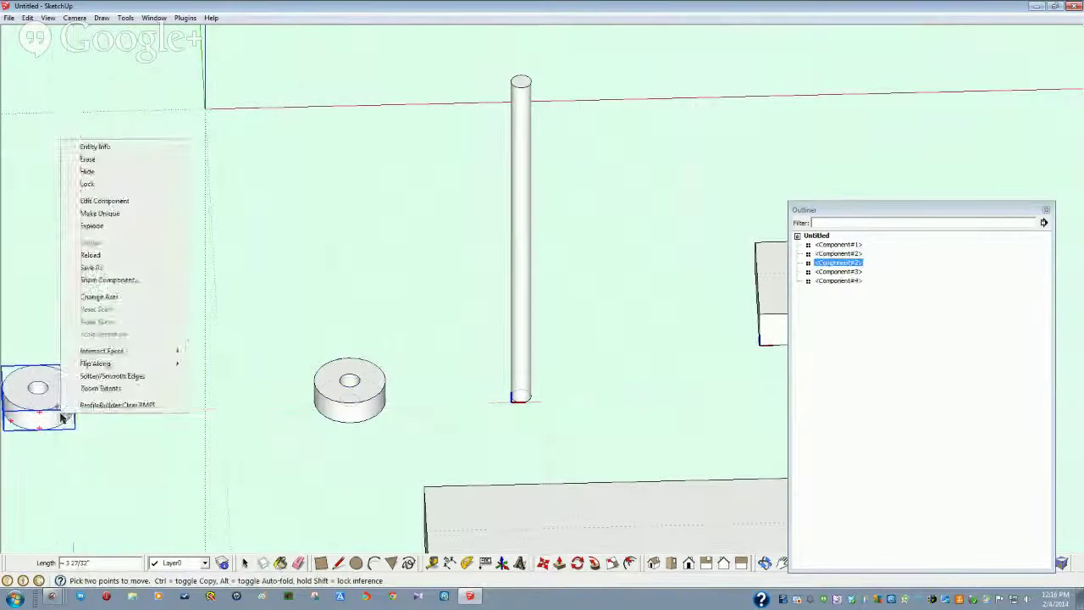
click(96, 214)
key(space)
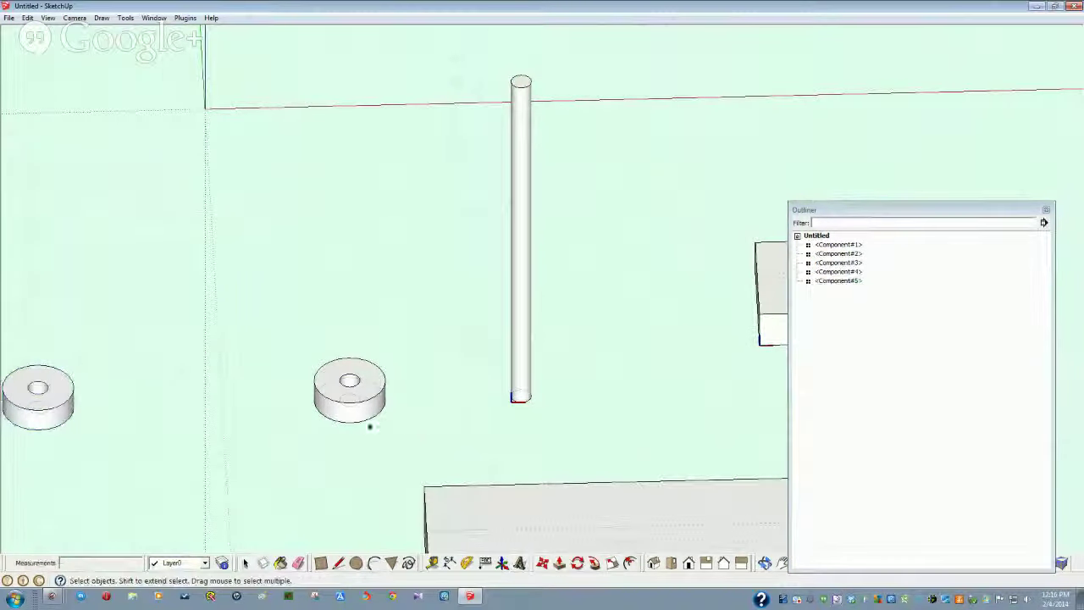
Step: Copy the original disc 2.5 in along the green axis
click(357, 412)
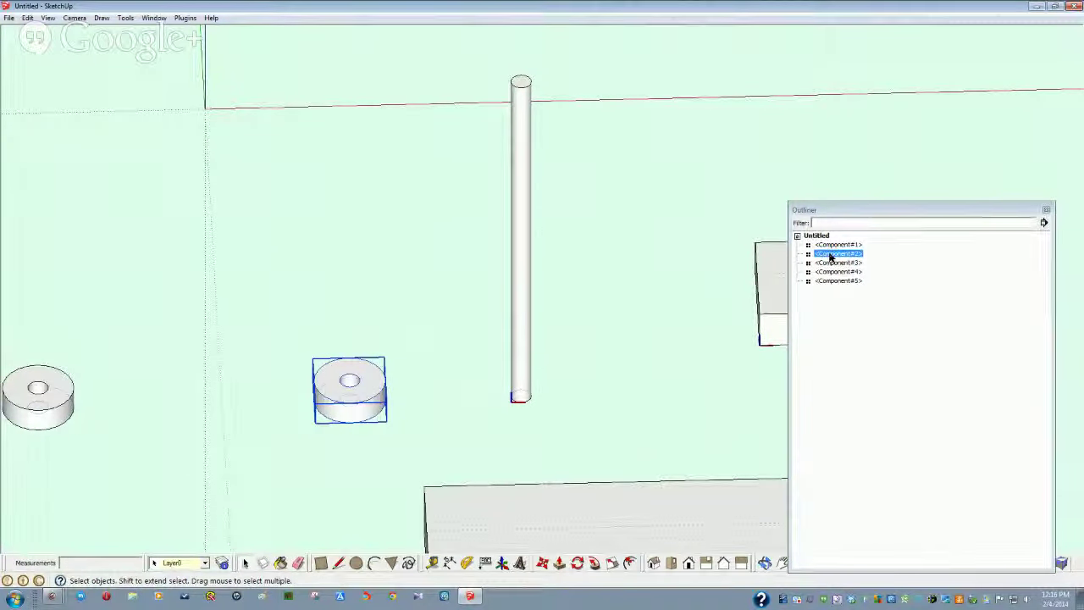
click(544, 565)
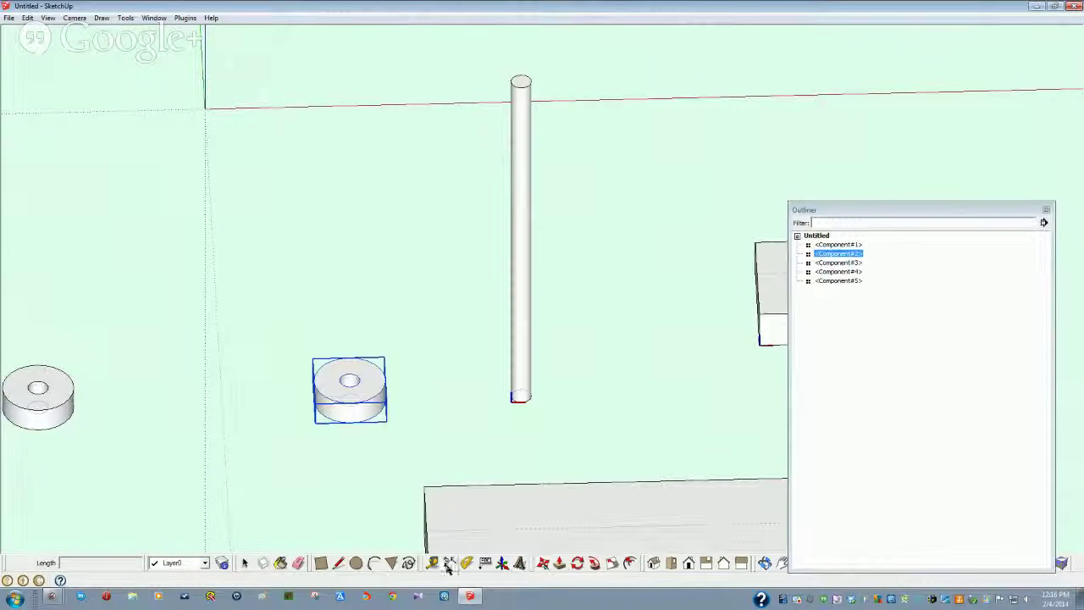
key(ctrl)
click(308, 516)
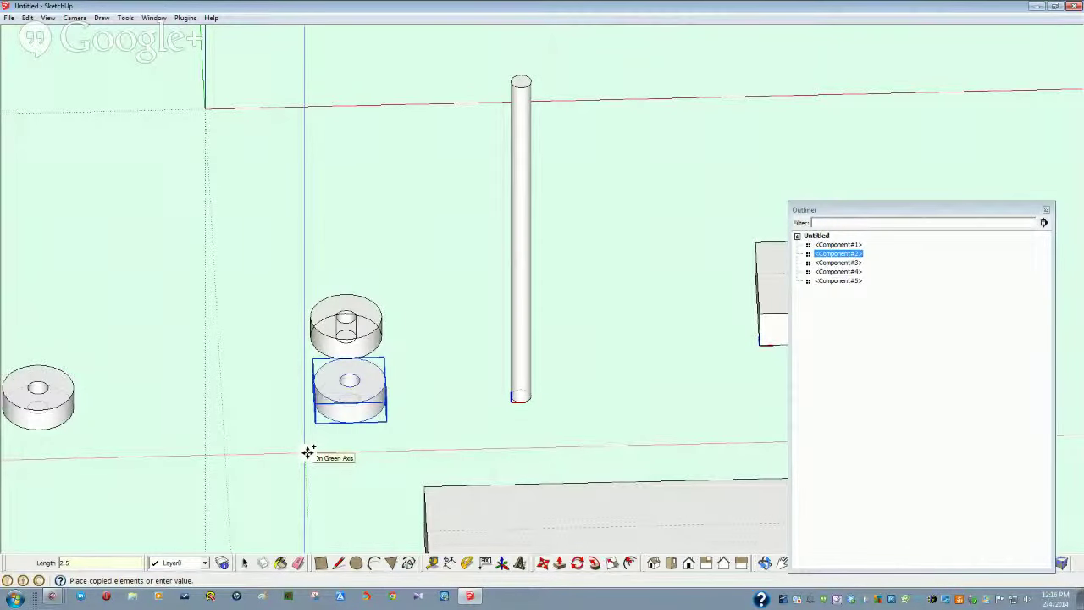
text(2x)
key(Return)
key(space)
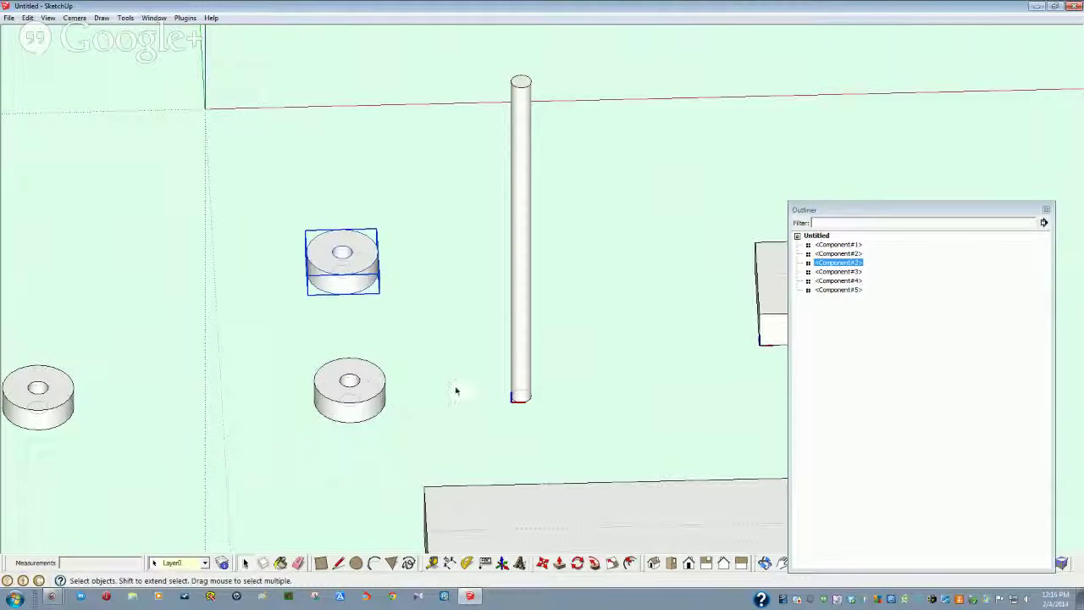
Step: Copy the tall rod by its bottom centre into the centre hole of the unique disc farthest from it
click(496, 392)
middle_drag(496, 392, 557, 362)
click(557, 363)
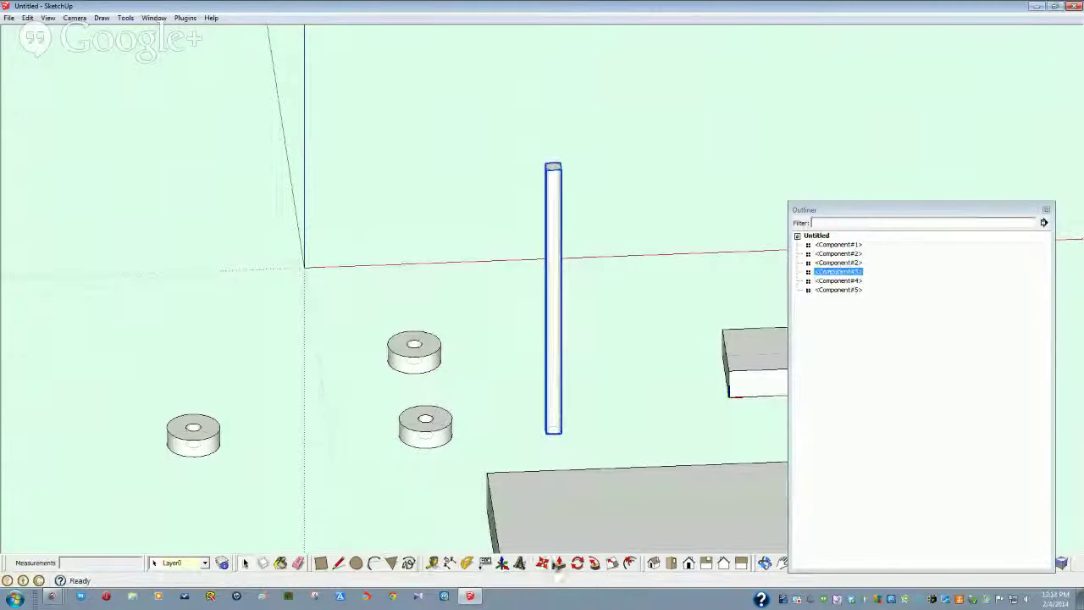
click(543, 564)
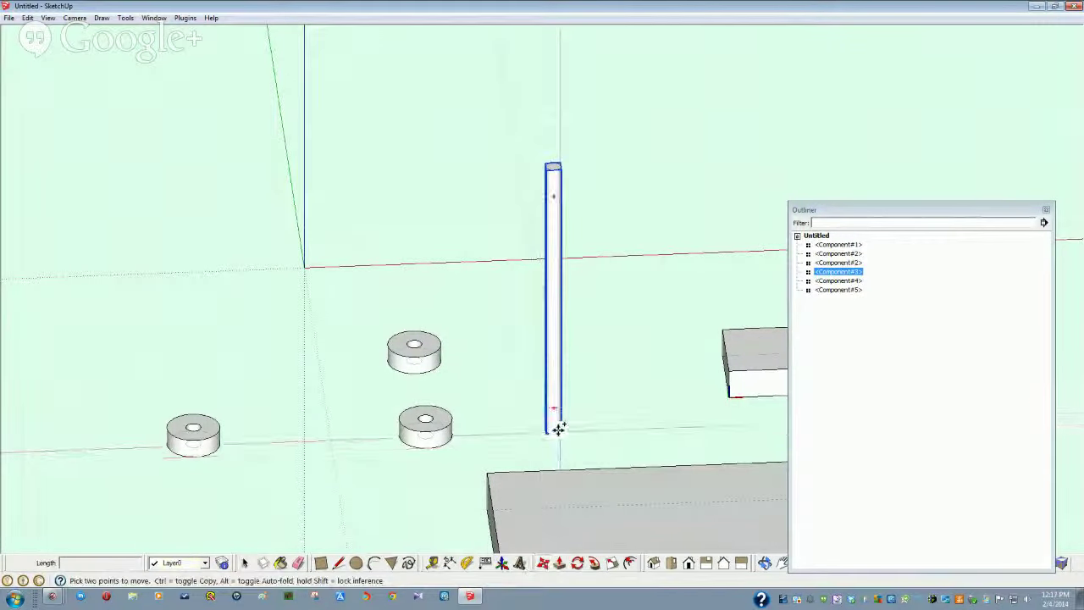
middle_drag(543, 478, 583, 503)
scroll(582, 502, up, 2)
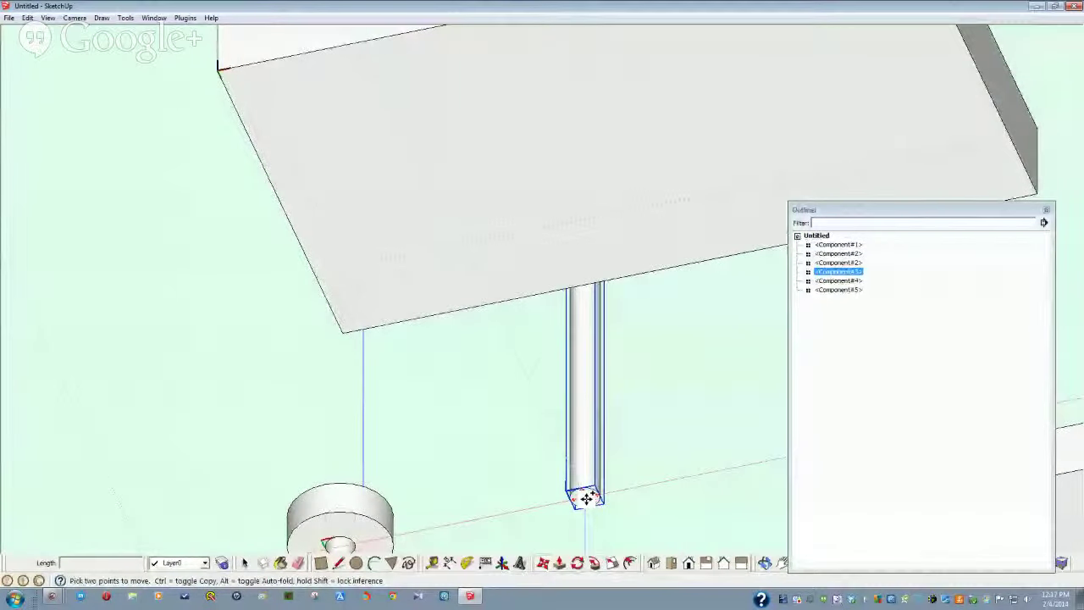
click(586, 499)
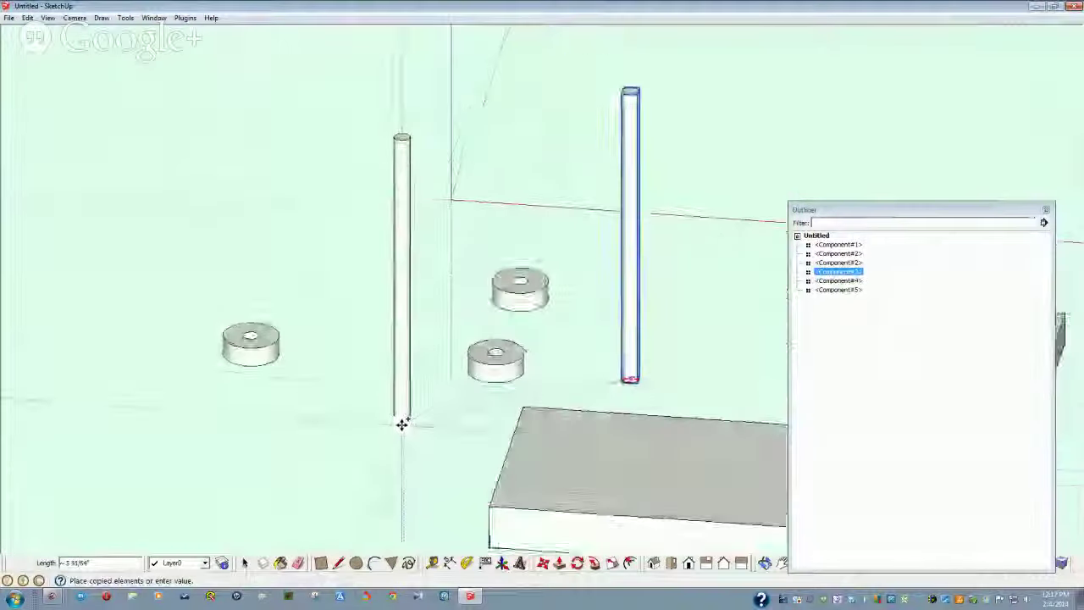
middle_drag(402, 423, 382, 416)
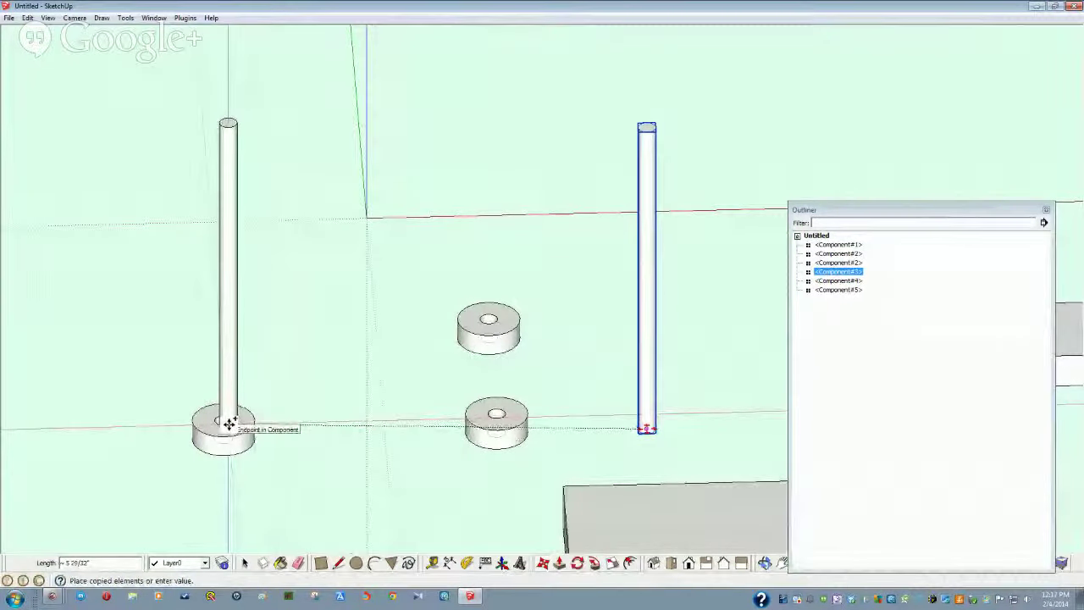
scroll(230, 440, up, 6)
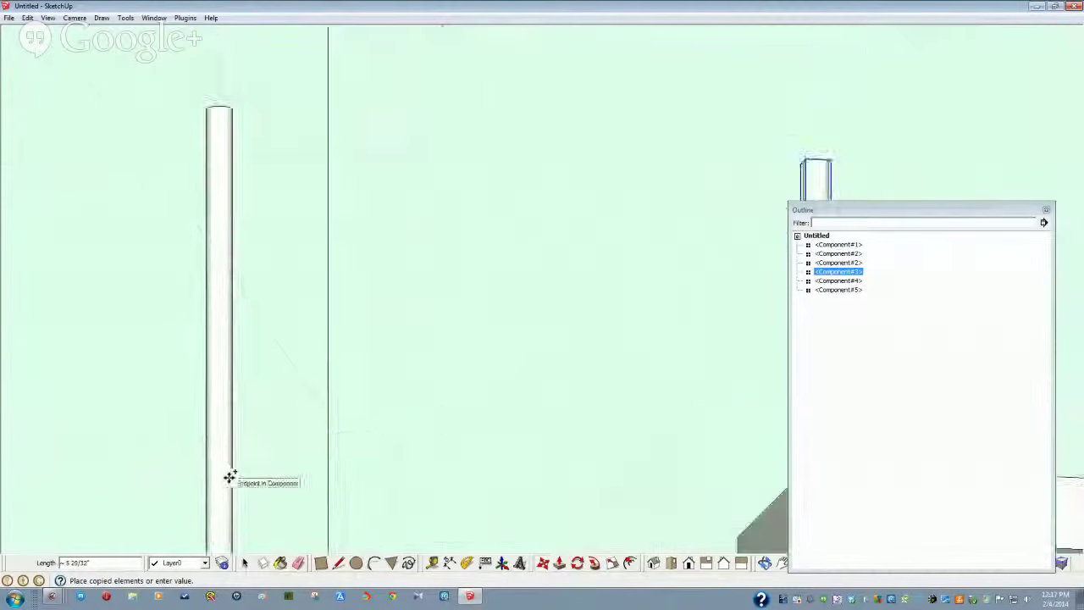
scroll(229, 477, down, 5)
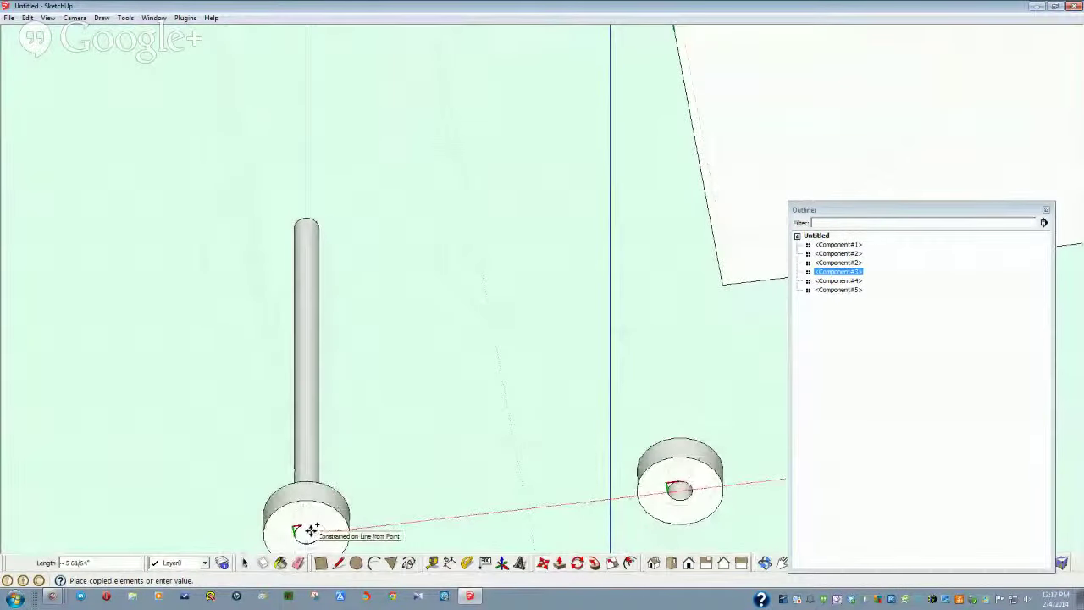
click(311, 531)
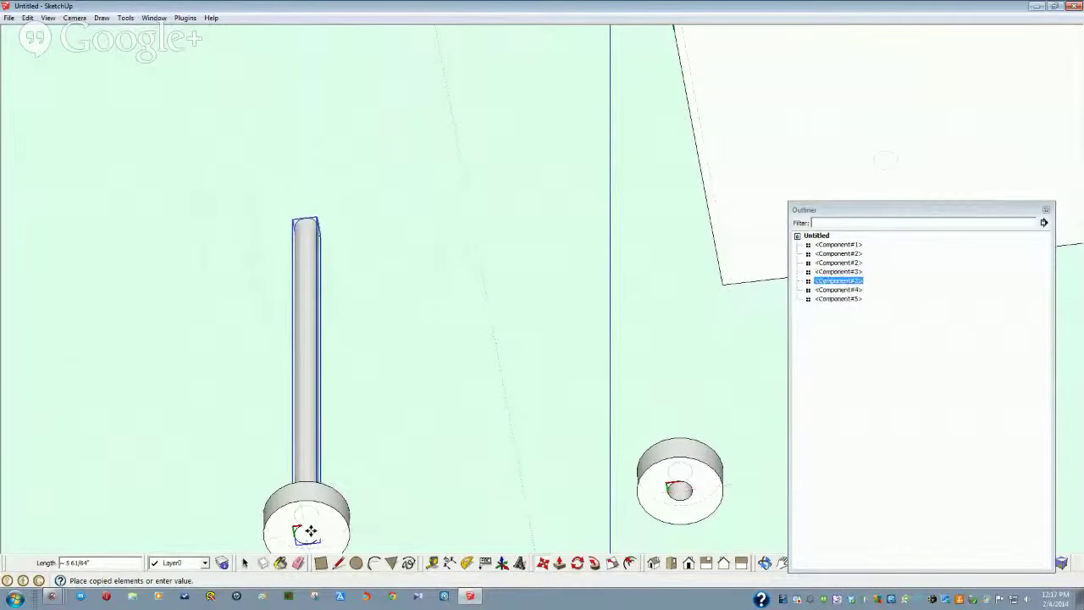
scroll(346, 510, down, 4)
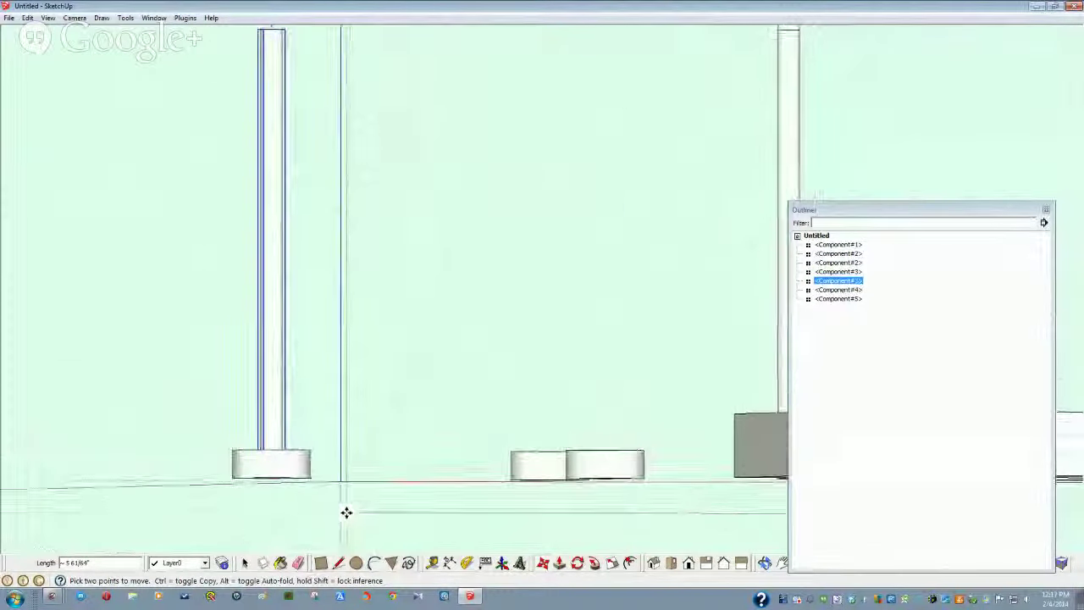
key(space)
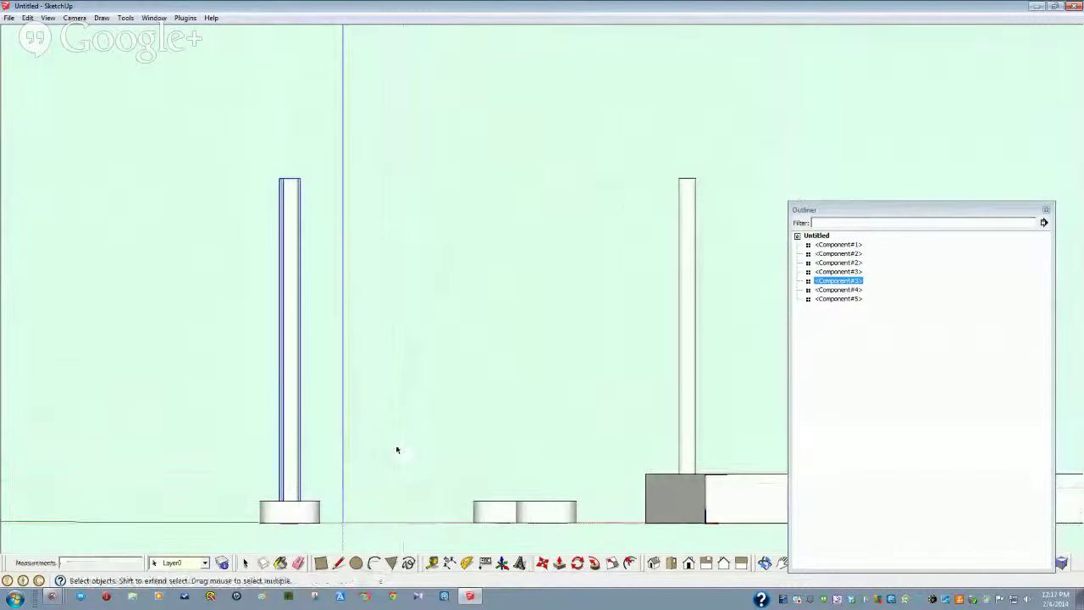
click(398, 448)
Step: Move the original tall rod by its bottom centre into the centre hole of the nearby original disc
middle_drag(668, 431, 529, 417)
click(542, 415)
click(544, 563)
middle_drag(545, 552, 551, 457)
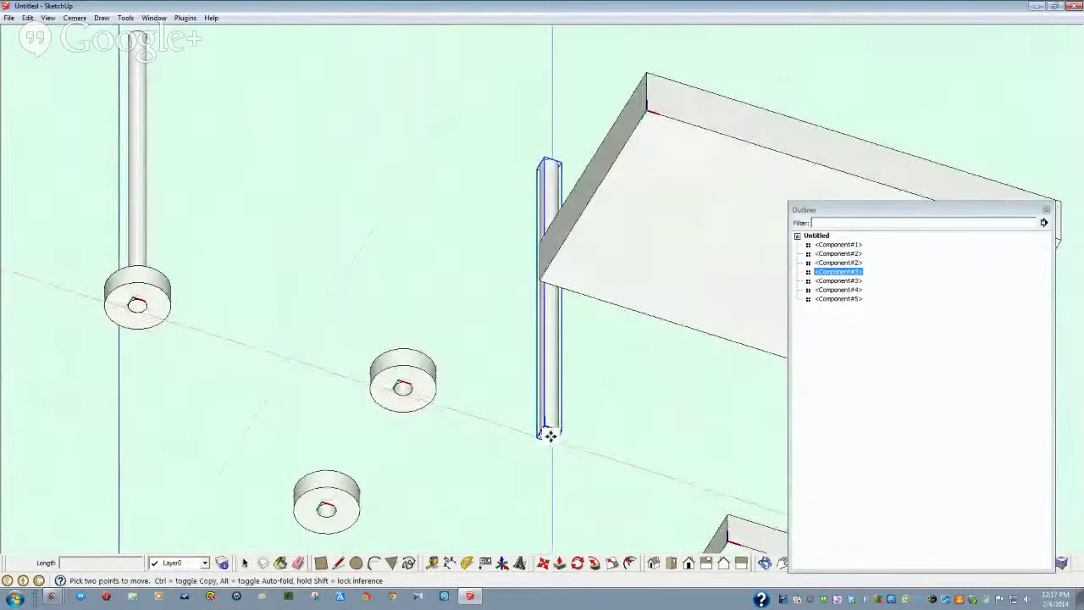
scroll(549, 437, up, 4)
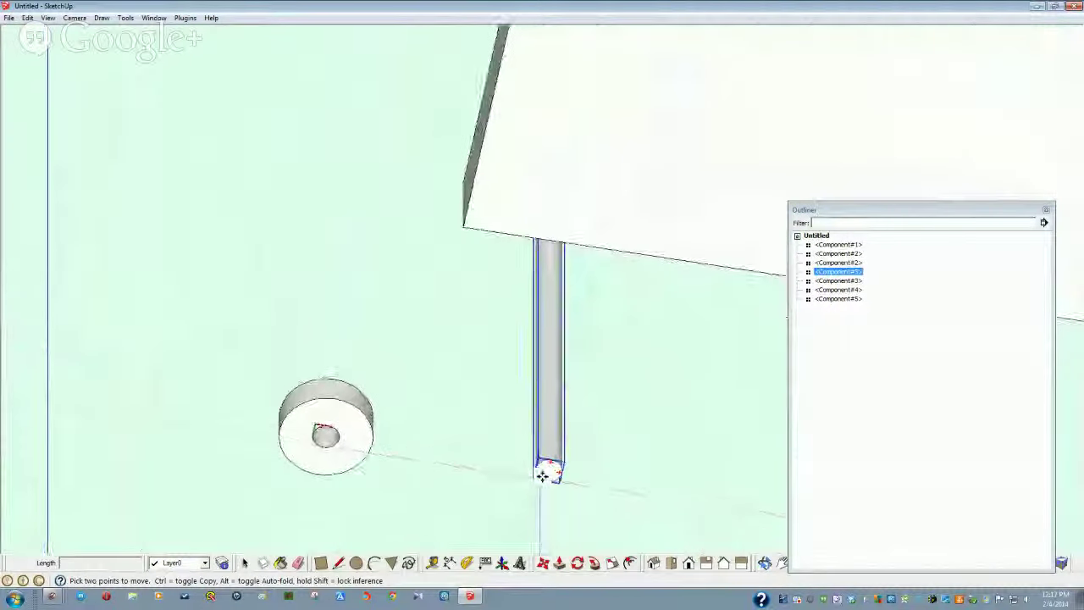
click(548, 471)
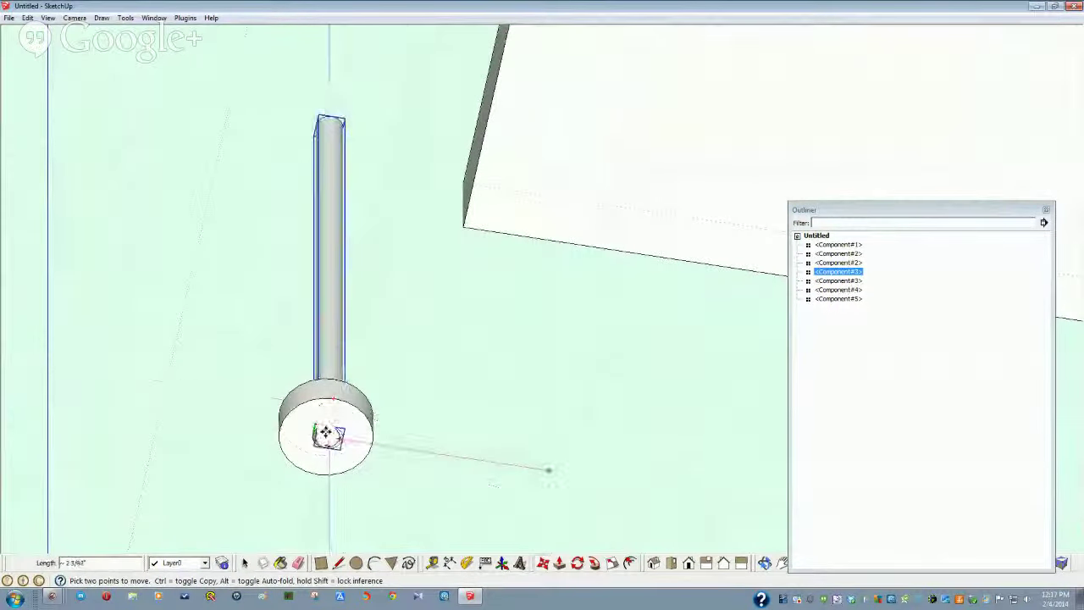
click(321, 433)
middle_drag(321, 433, 398, 514)
scroll(396, 512, down, 2)
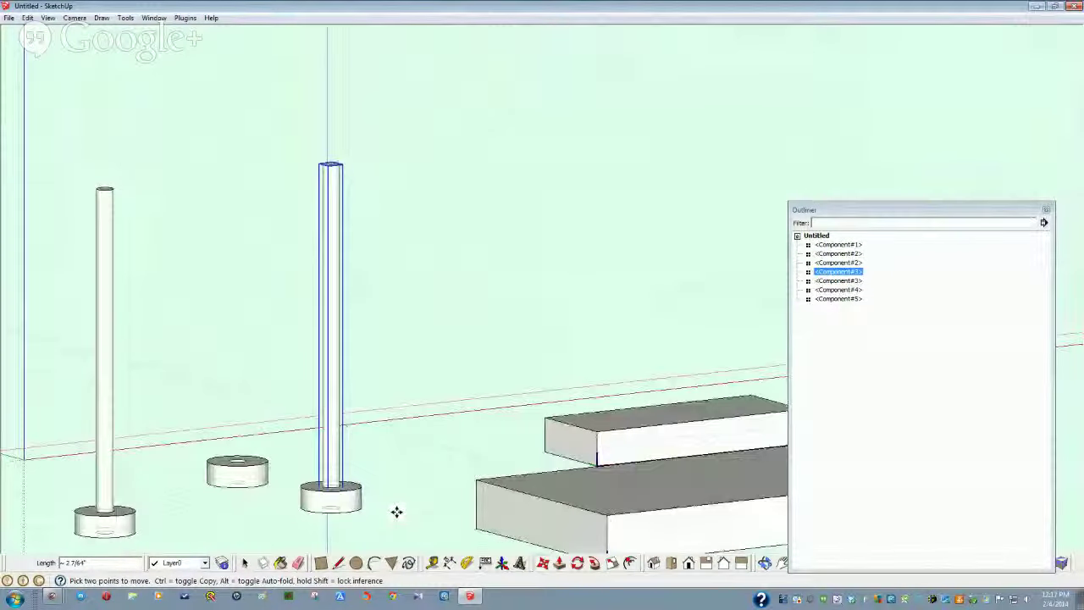
scroll(422, 444, down, 1)
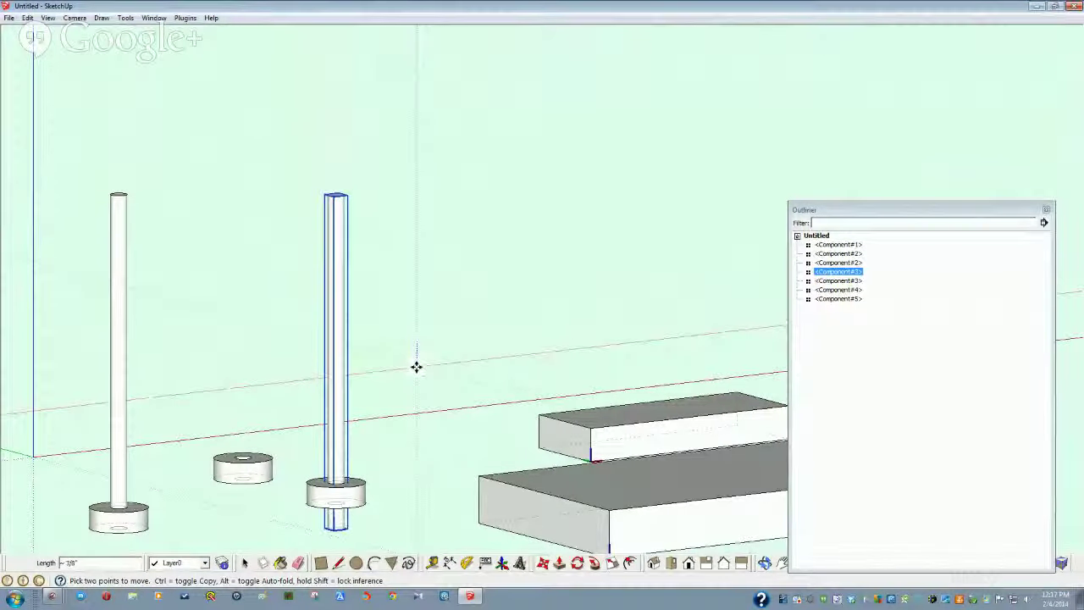
Step: Move the loose disc by the centre of its hole onto the centre of the nearby tall rod's upper end
click(224, 458)
middle_drag(224, 459, 227, 409)
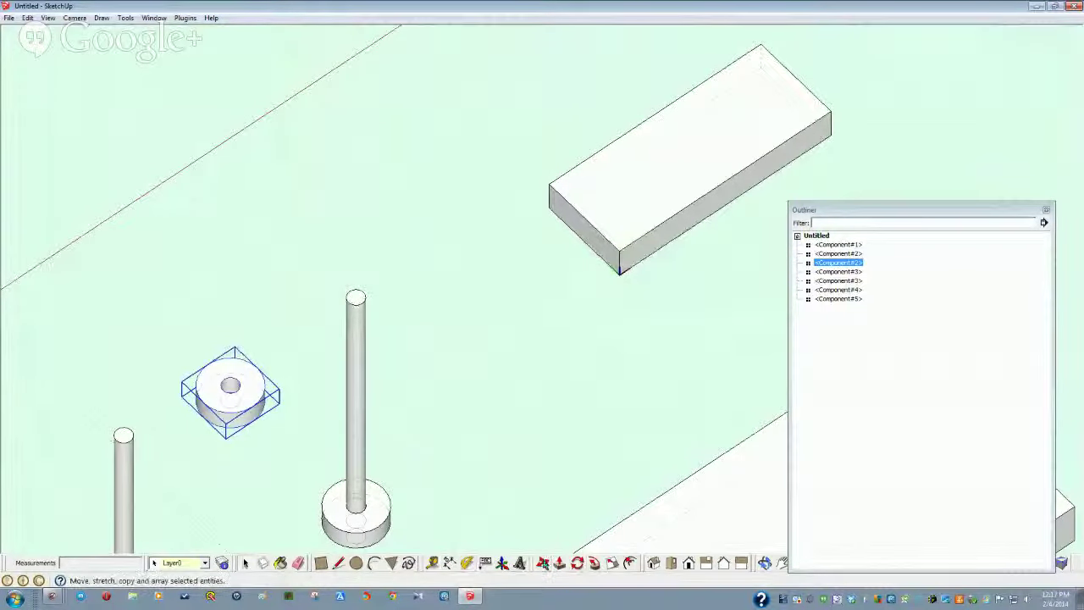
click(543, 564)
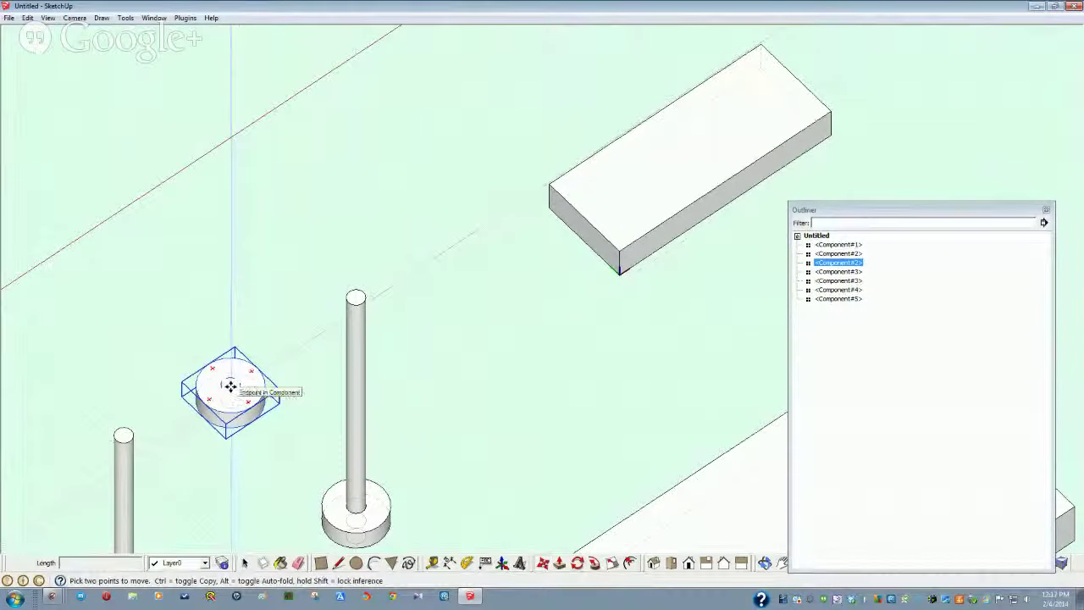
scroll(231, 387, up, 4)
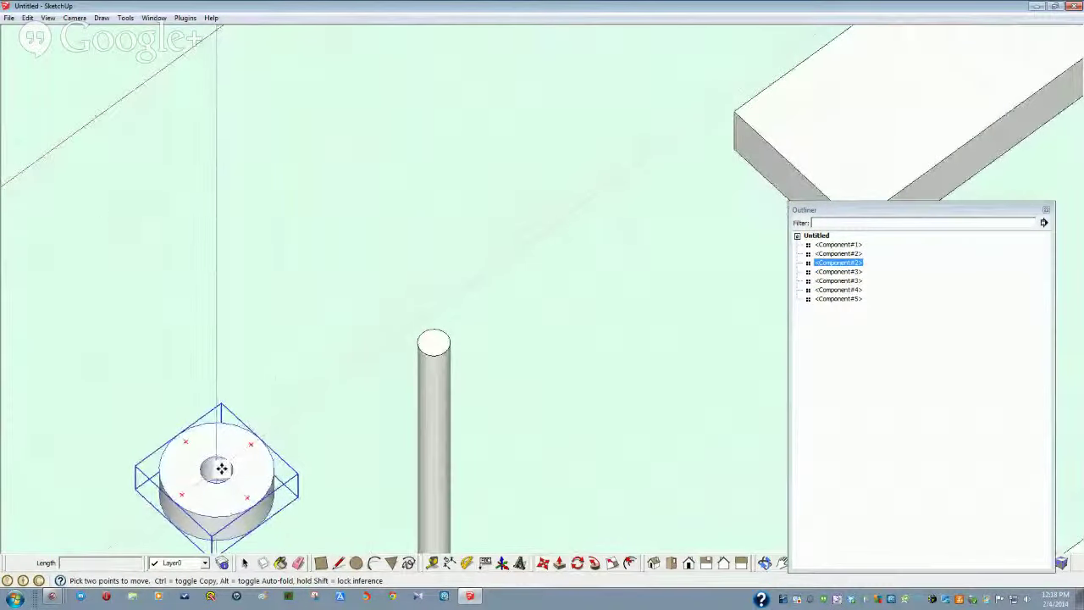
click(221, 469)
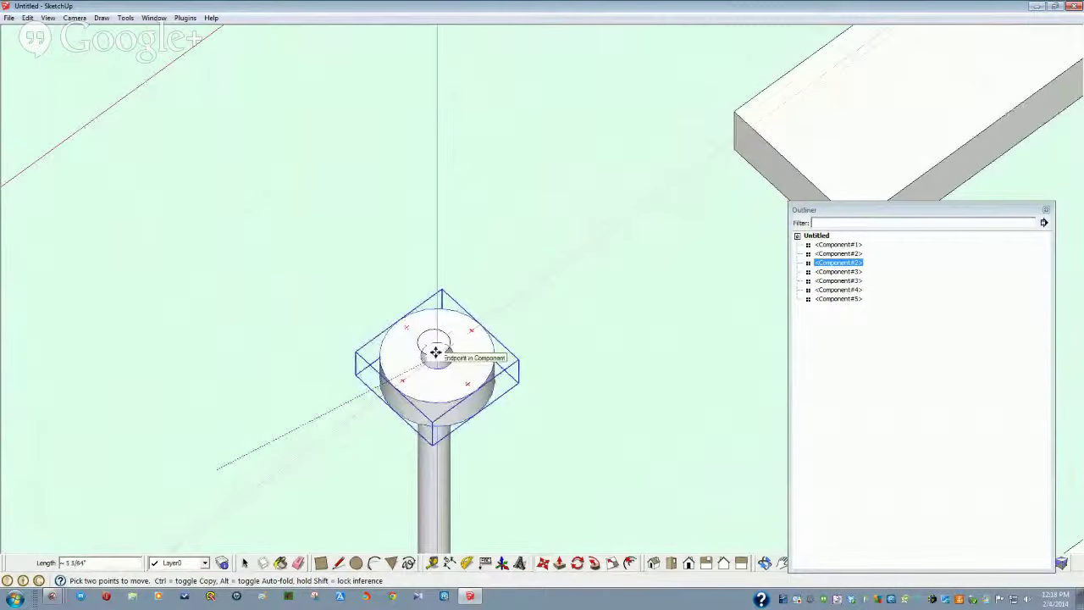
click(434, 348)
middle_drag(434, 348, 445, 464)
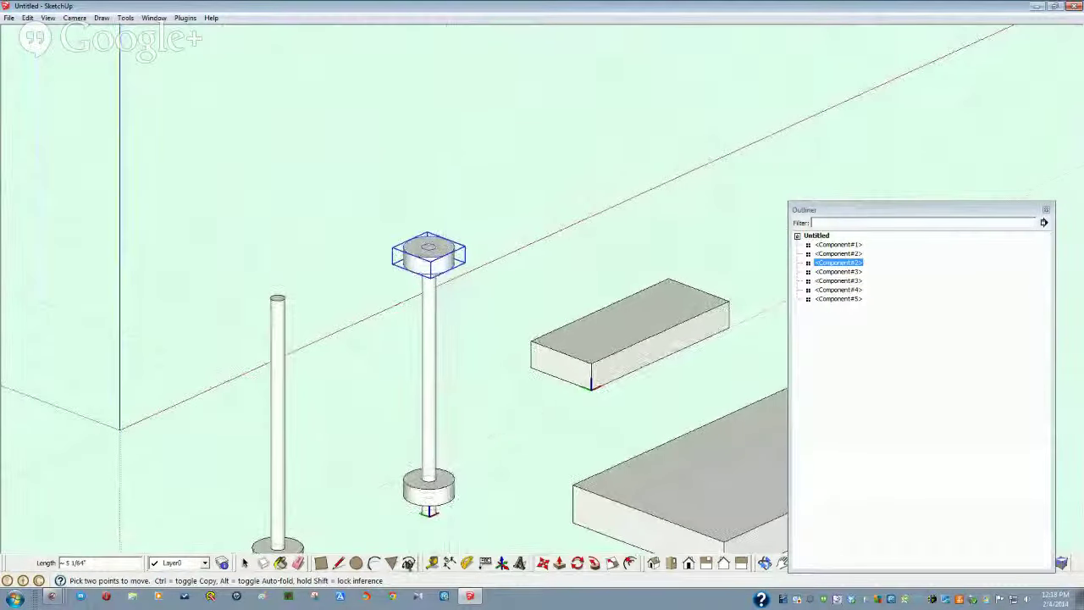
Step: Lower the upper disc along the blue axis to about the middle of the tall rod
click(543, 564)
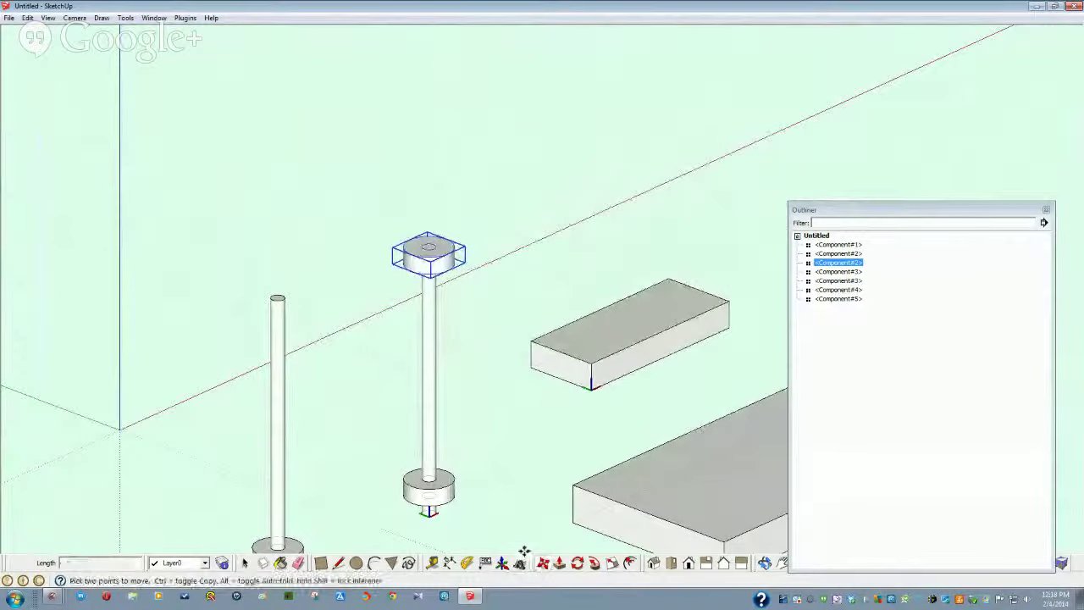
click(494, 360)
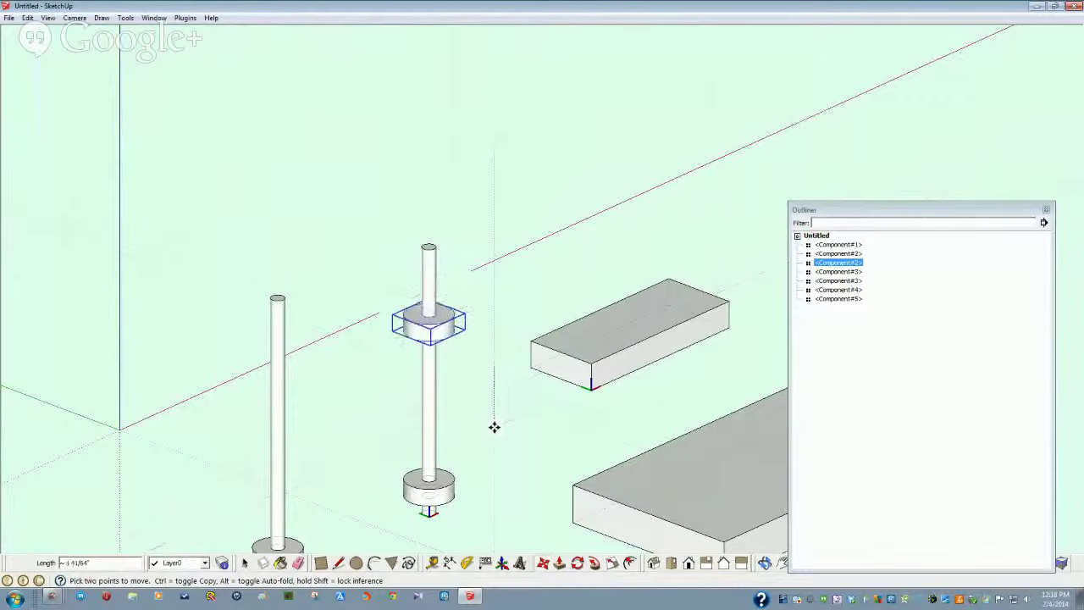
key(space)
click(487, 482)
key(F8)
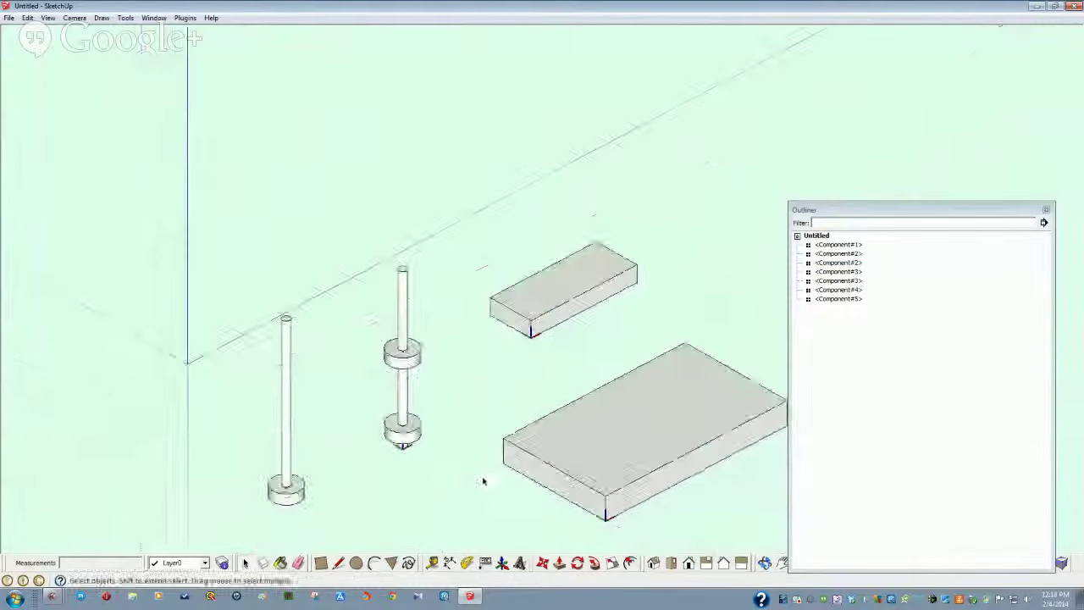
middle_drag(483, 481, 377, 414)
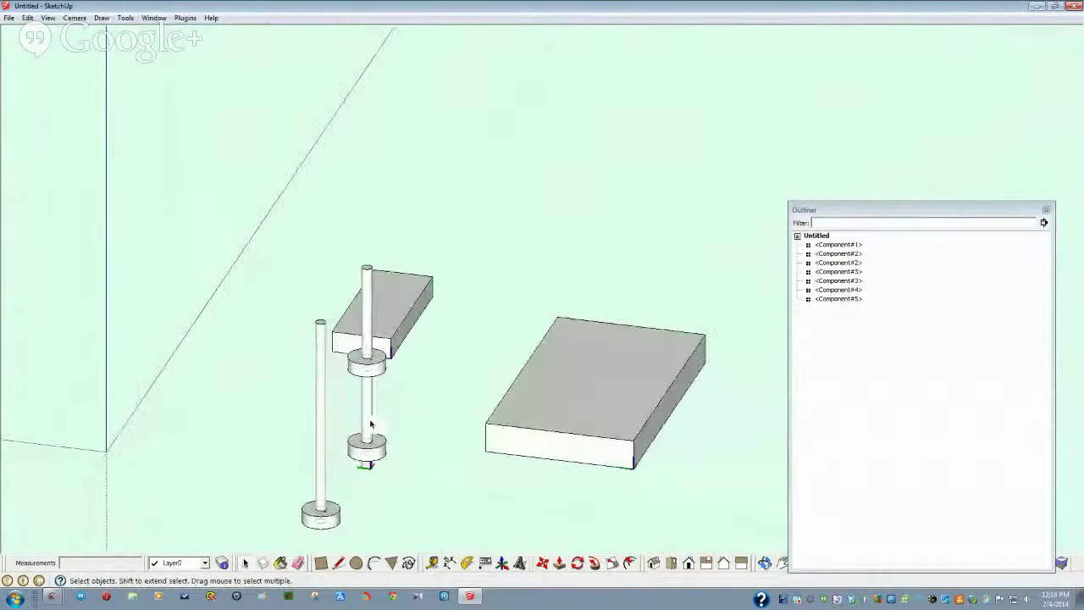
click(370, 422)
middle_drag(622, 531, 612, 541)
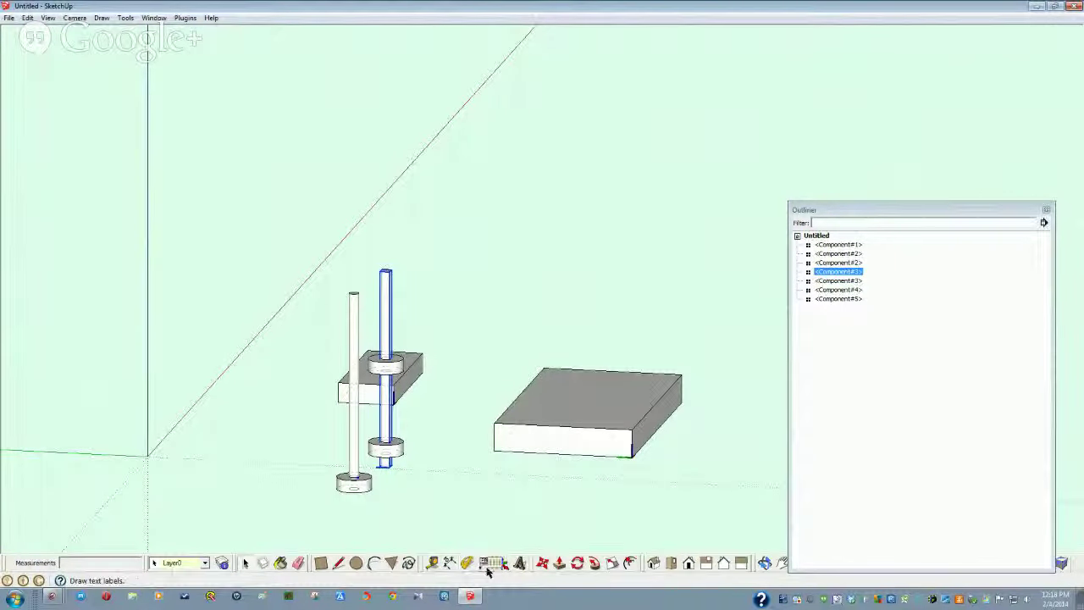
click(670, 567)
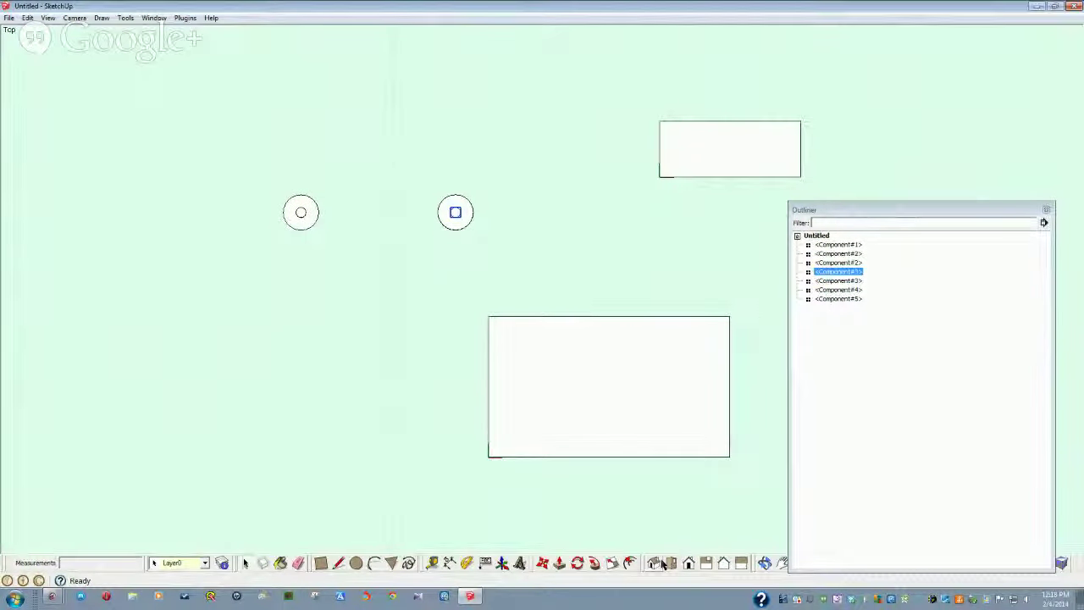
click(659, 563)
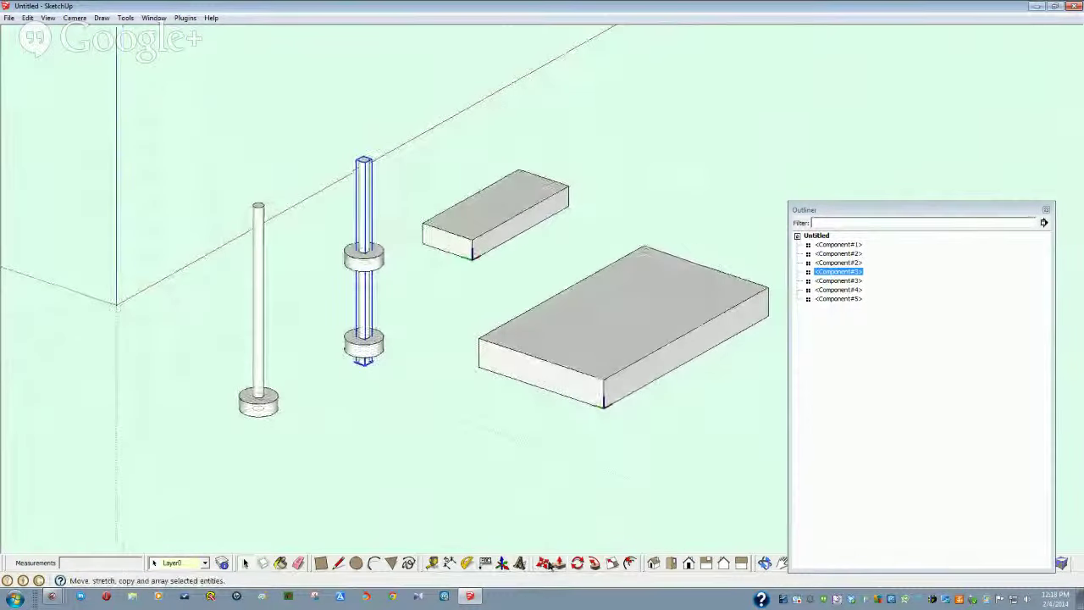
click(577, 565)
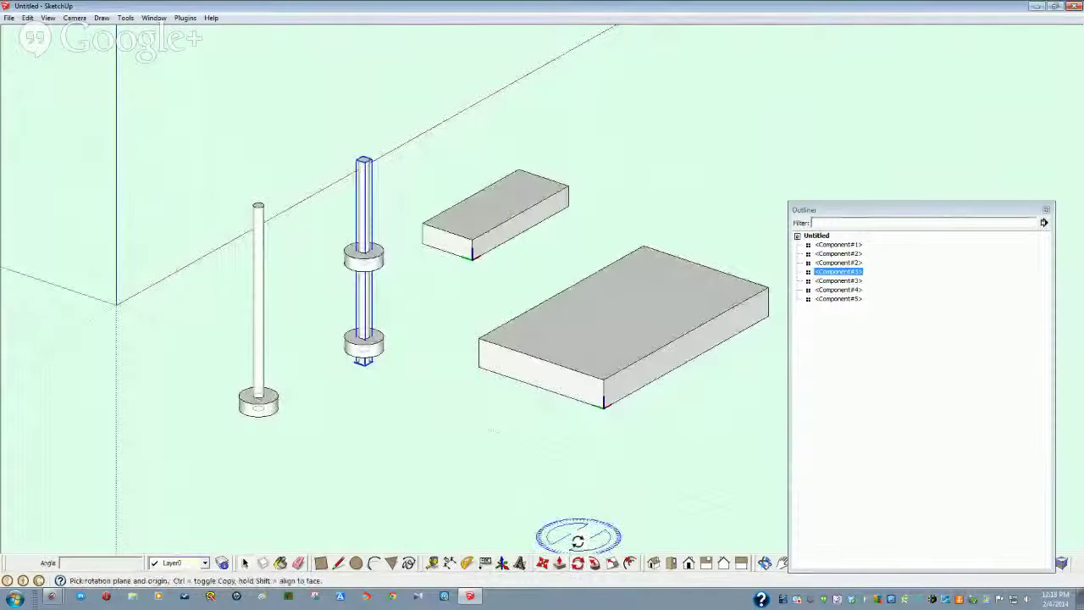
drag(479, 368, 565, 395)
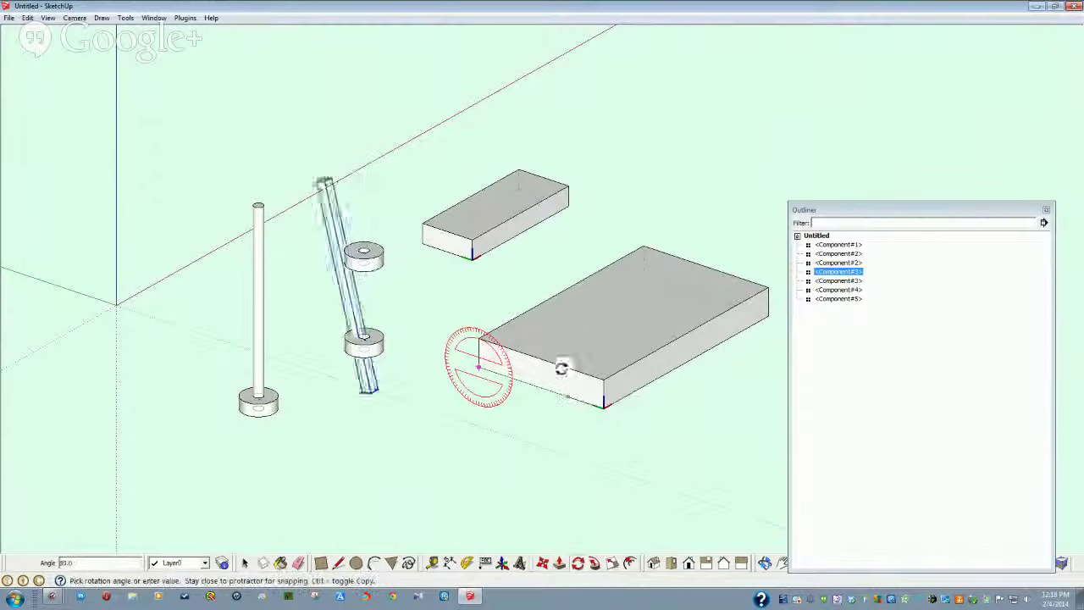
click(512, 285)
key(space)
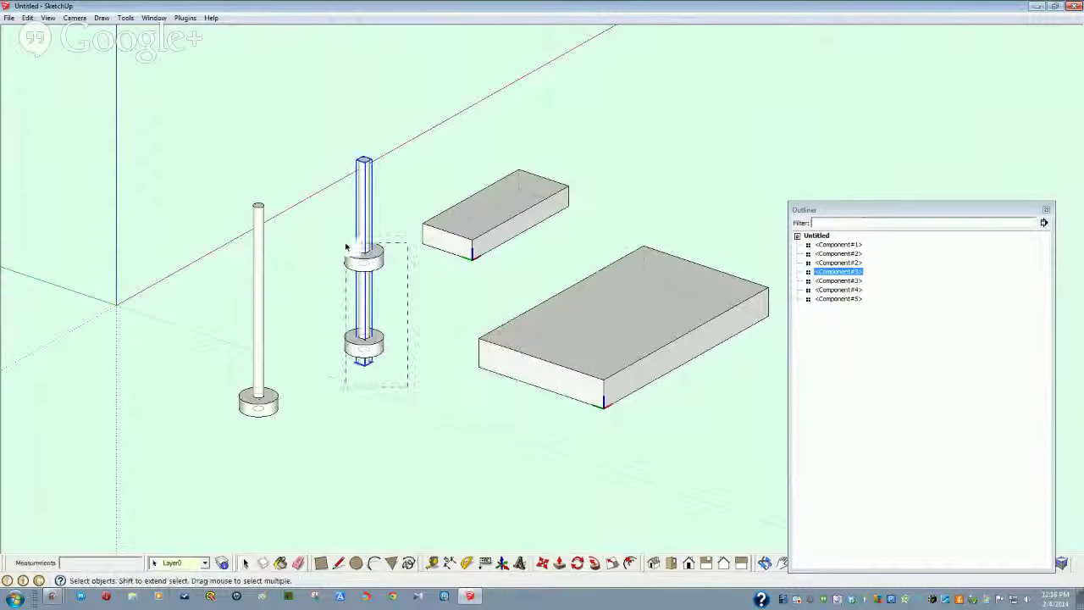
Step: Combine the tall rod and the two discs on it into one component
drag(346, 246, 346, 247)
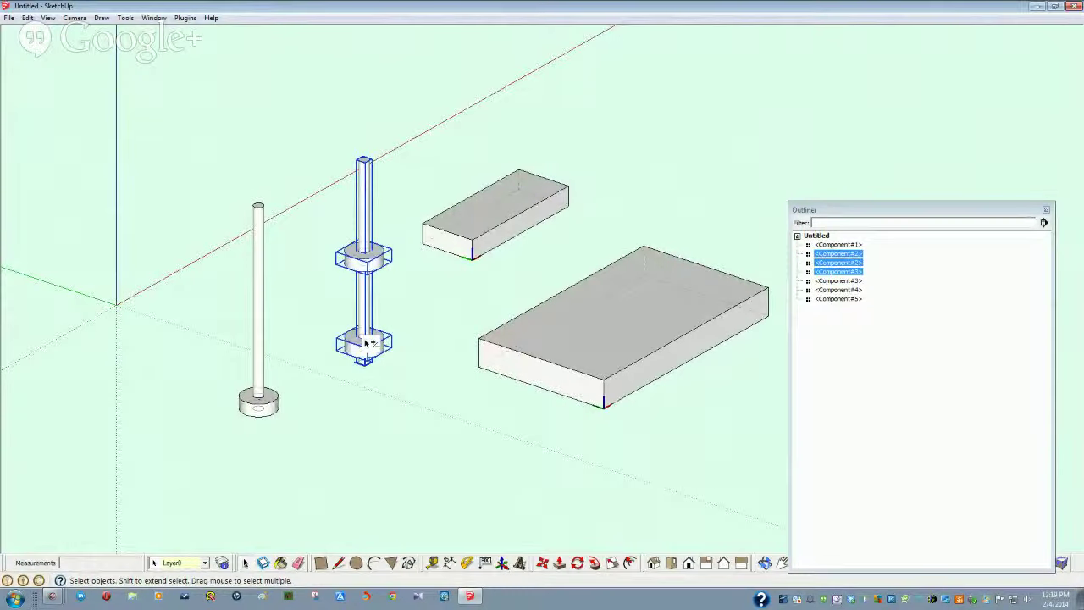
key(g)
click(416, 487)
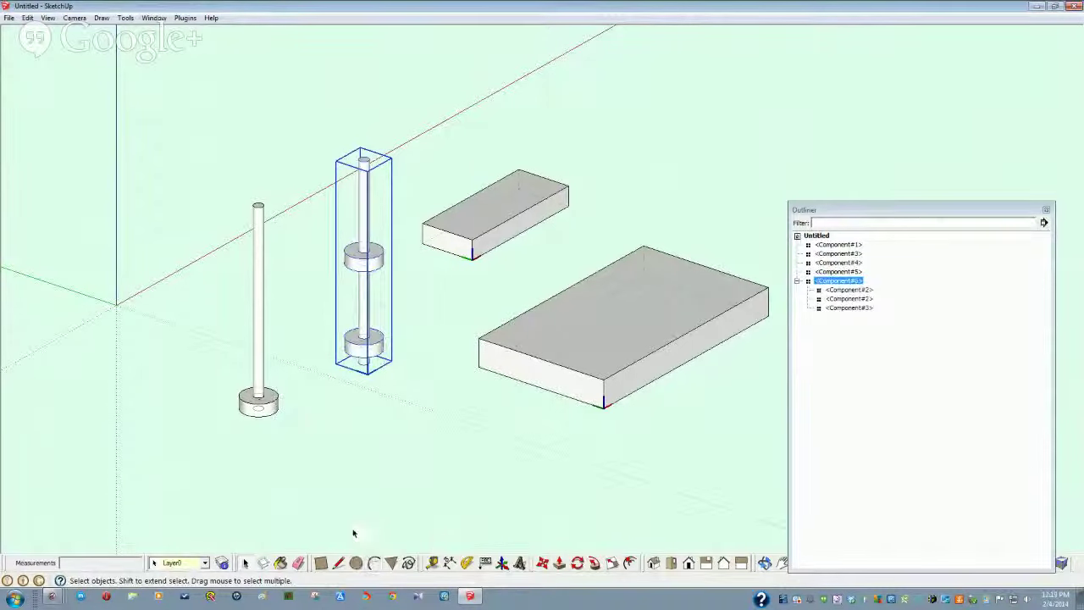
Step: Rotate the wheel-and-axle component 90 degrees about the red axis at the large block's lower corner, laying the axle horizontal
click(579, 565)
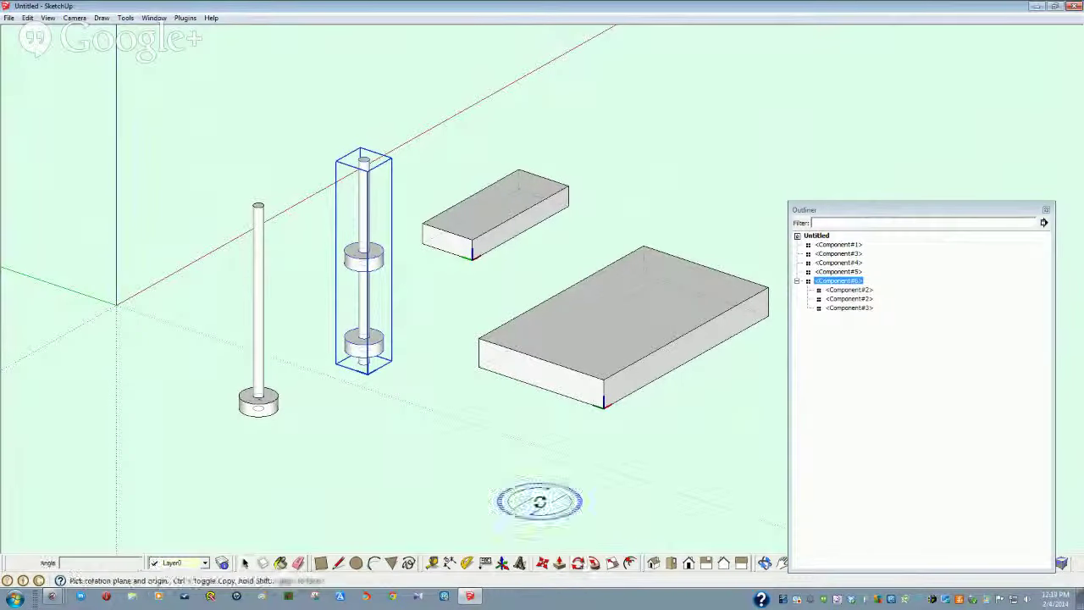
click(567, 396)
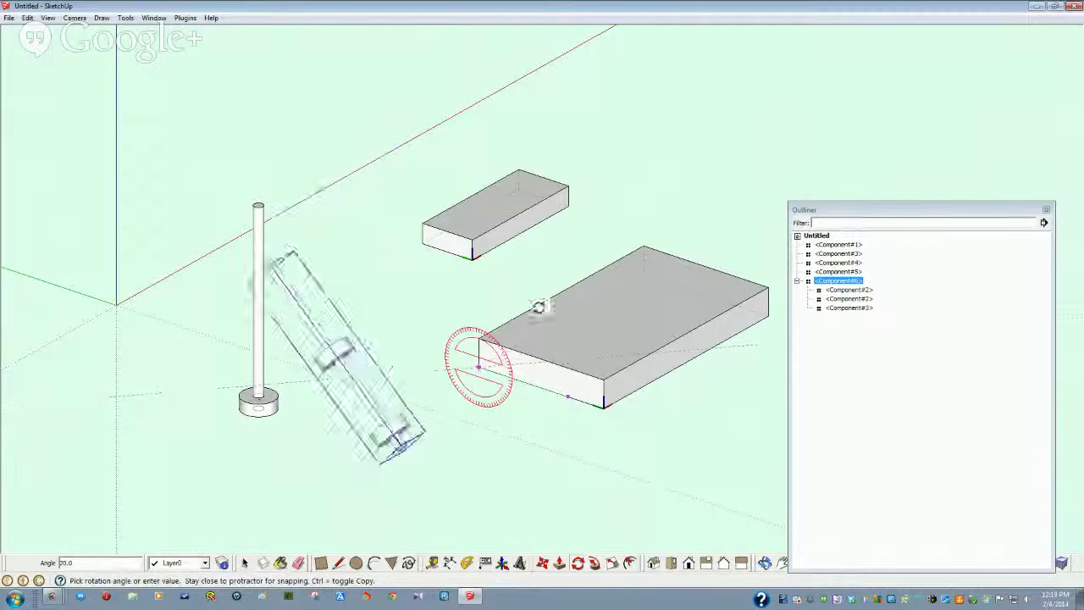
click(477, 286)
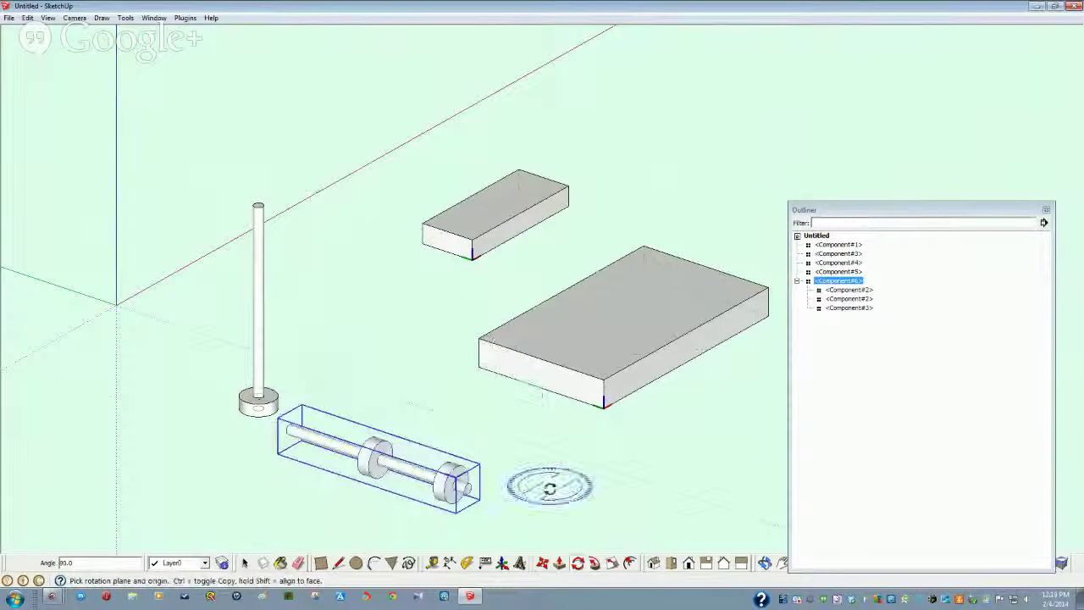
key(space)
scroll(452, 494, up, 3)
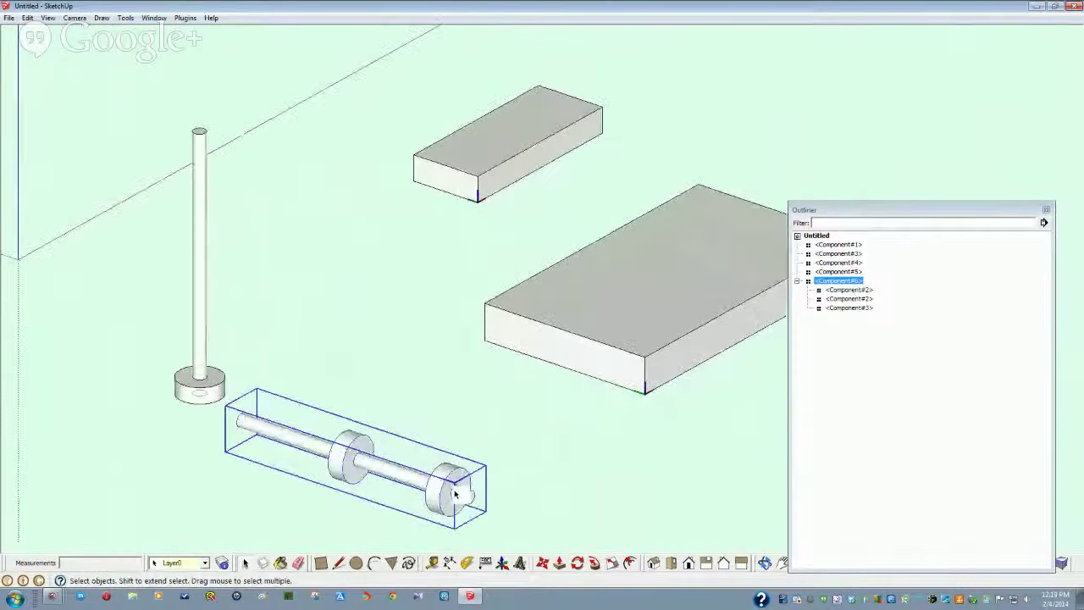
scroll(455, 494, down, 2)
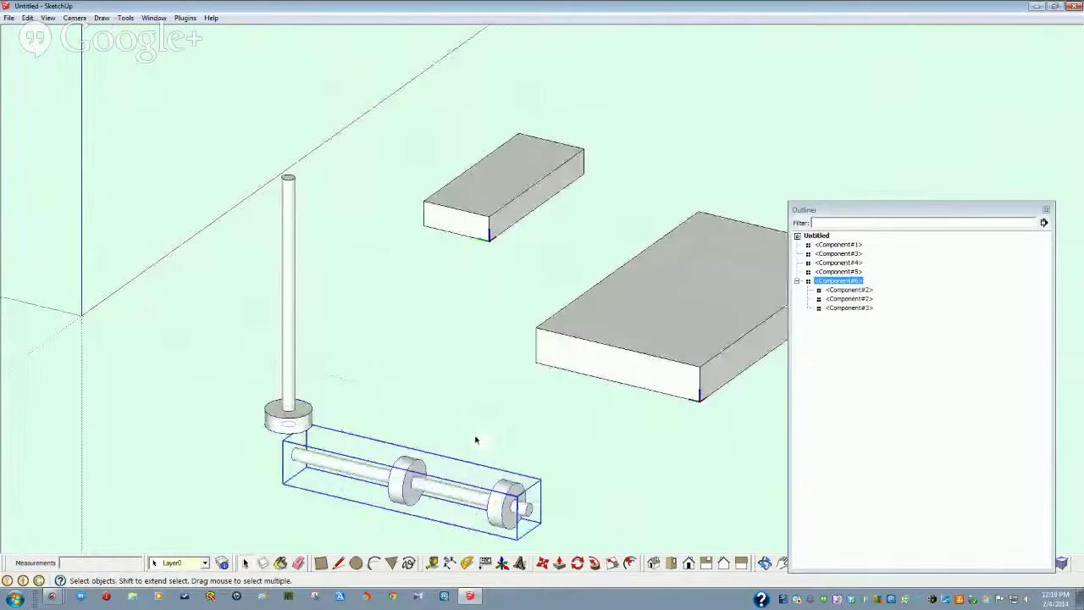
Step: Move the small block by the midpoint of its end face's bottom edge to the axes origin
key(f)
click(467, 285)
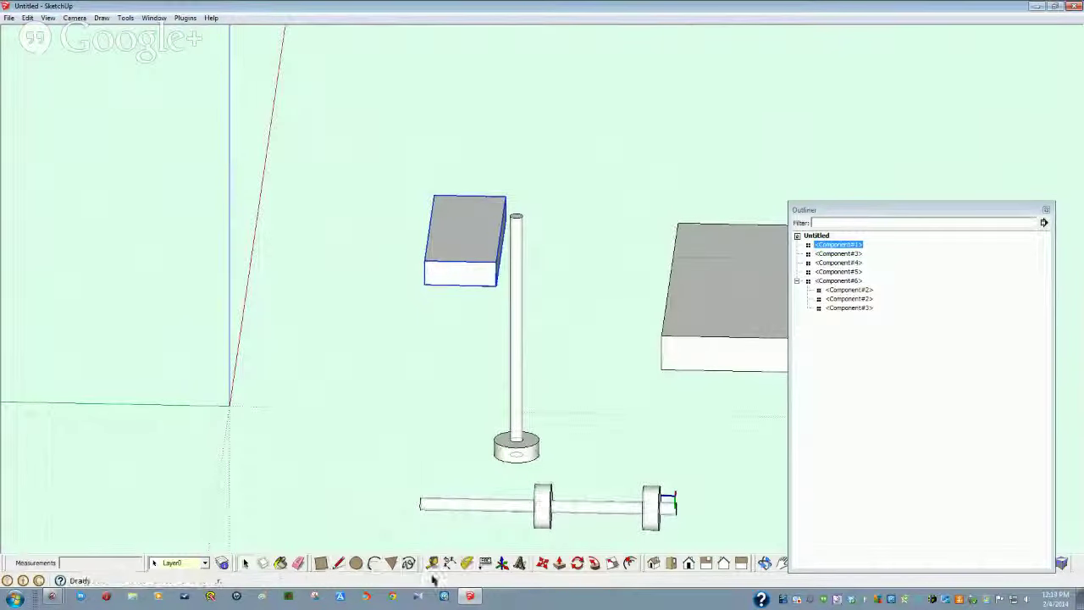
click(543, 562)
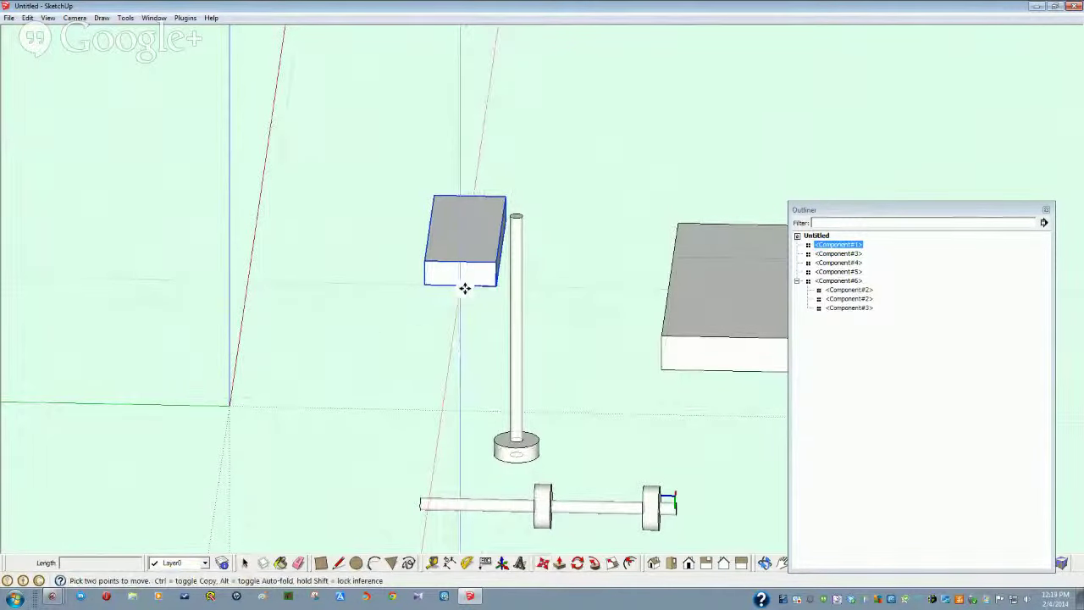
drag(465, 288, 229, 404)
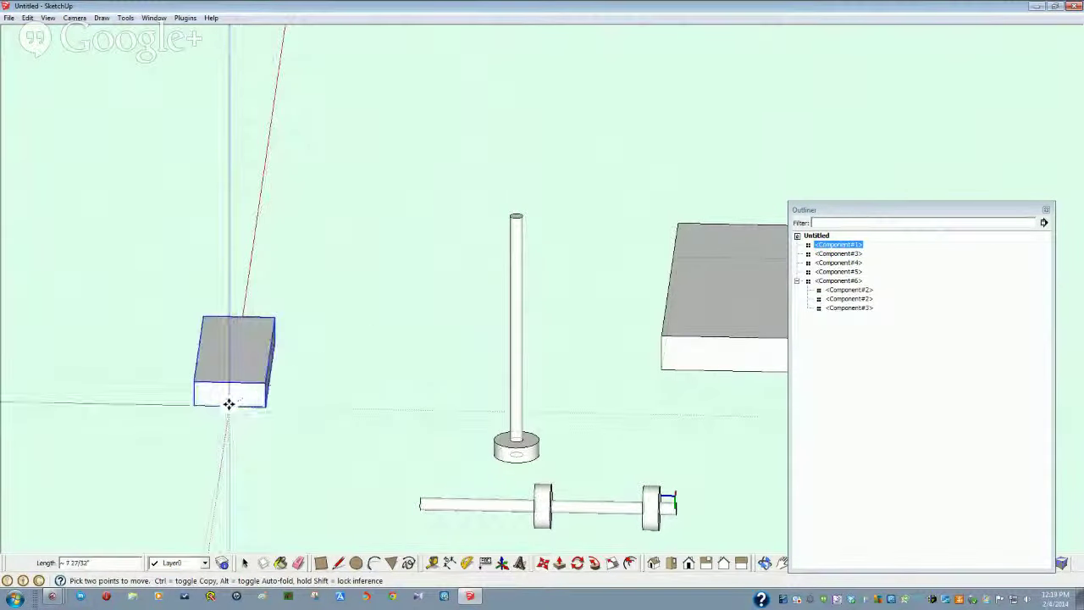
middle_drag(229, 404, 441, 474)
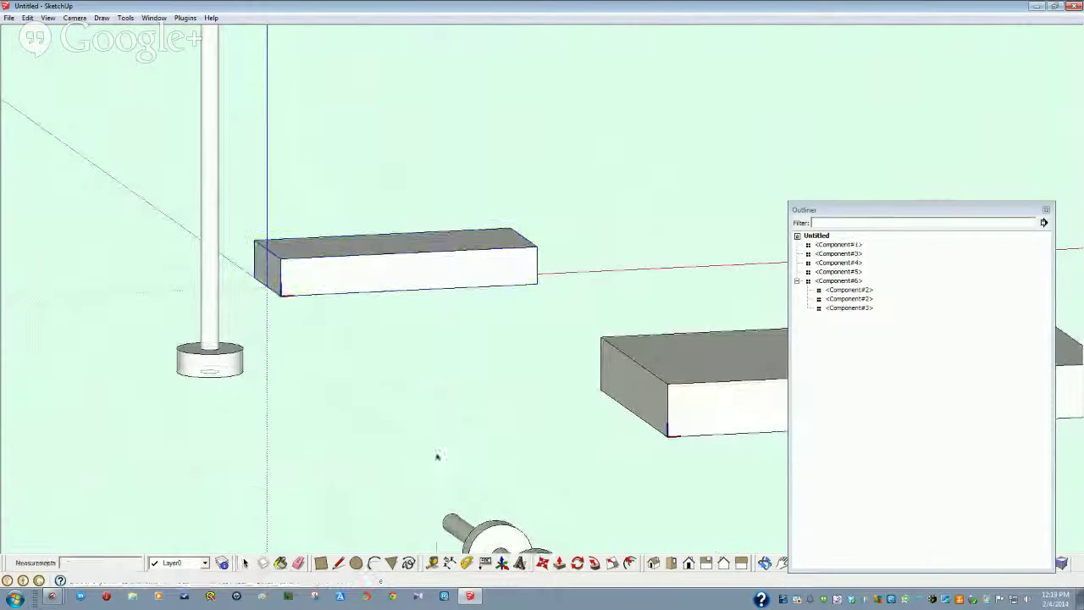
key(space)
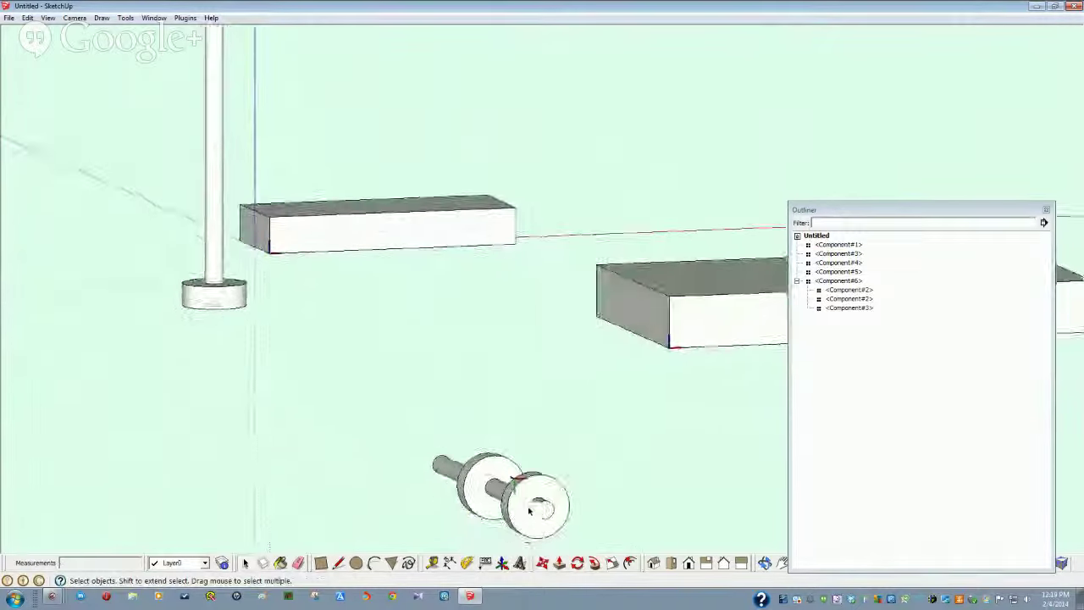
Step: Move the wheel-and-axle component by the centre of its near end to beneath the small block's end at the origin
click(527, 512)
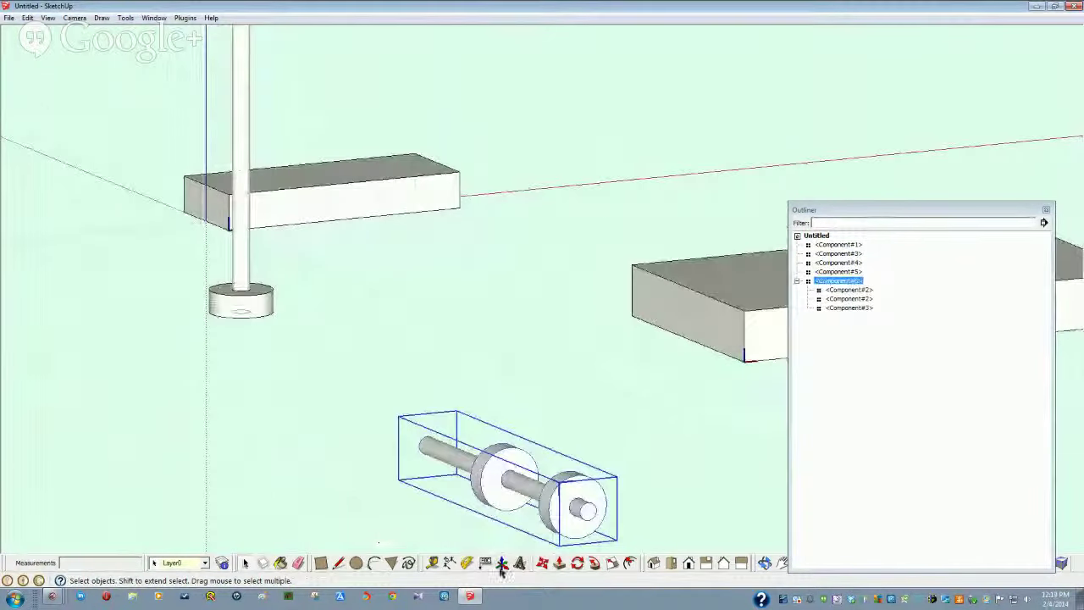
key(m)
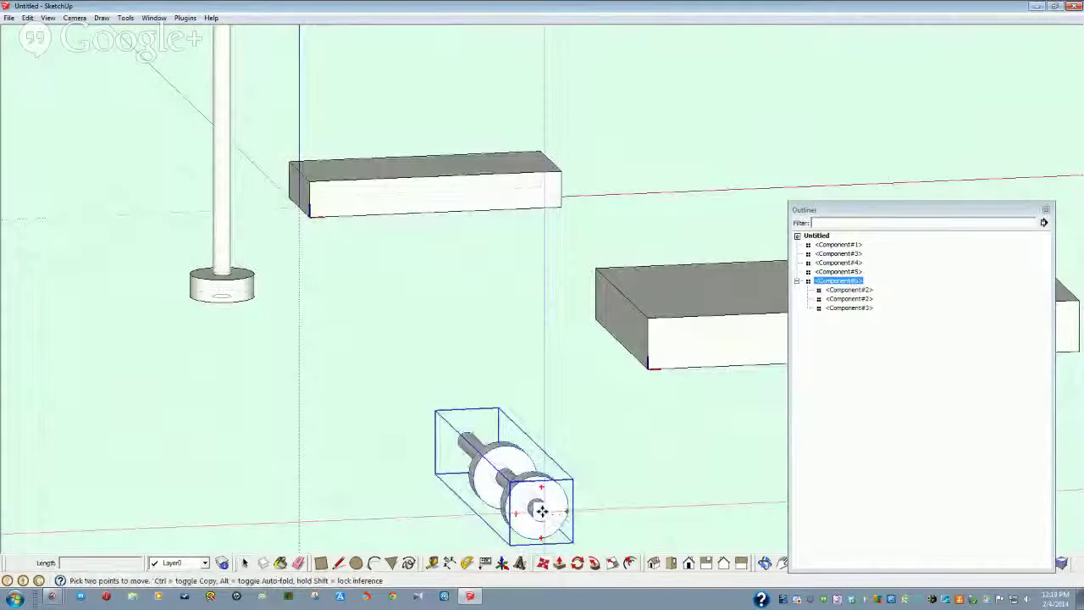
click(539, 509)
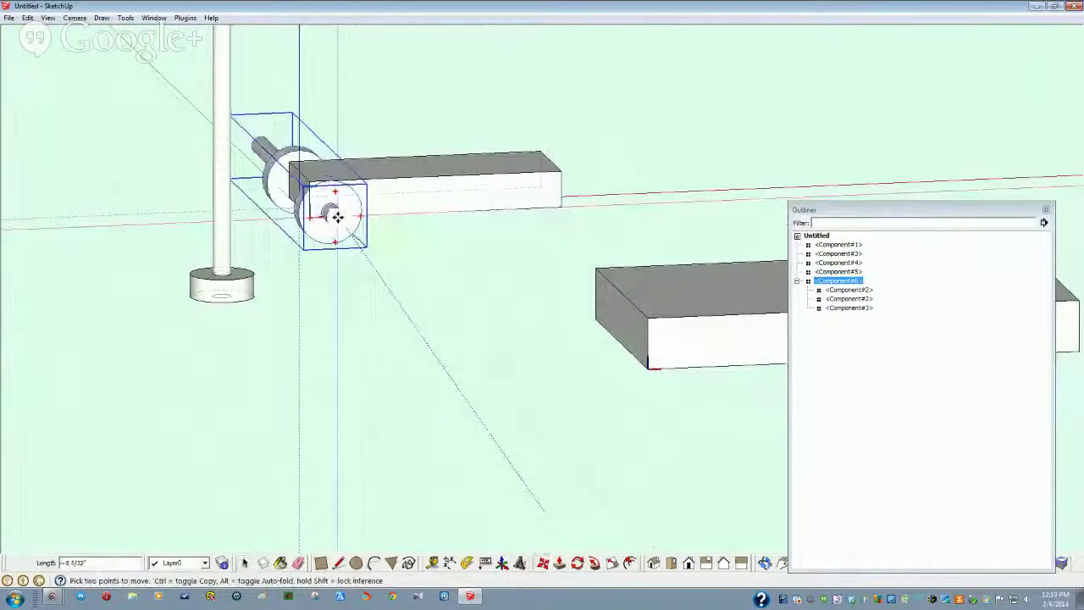
middle_drag(314, 254, 282, 398)
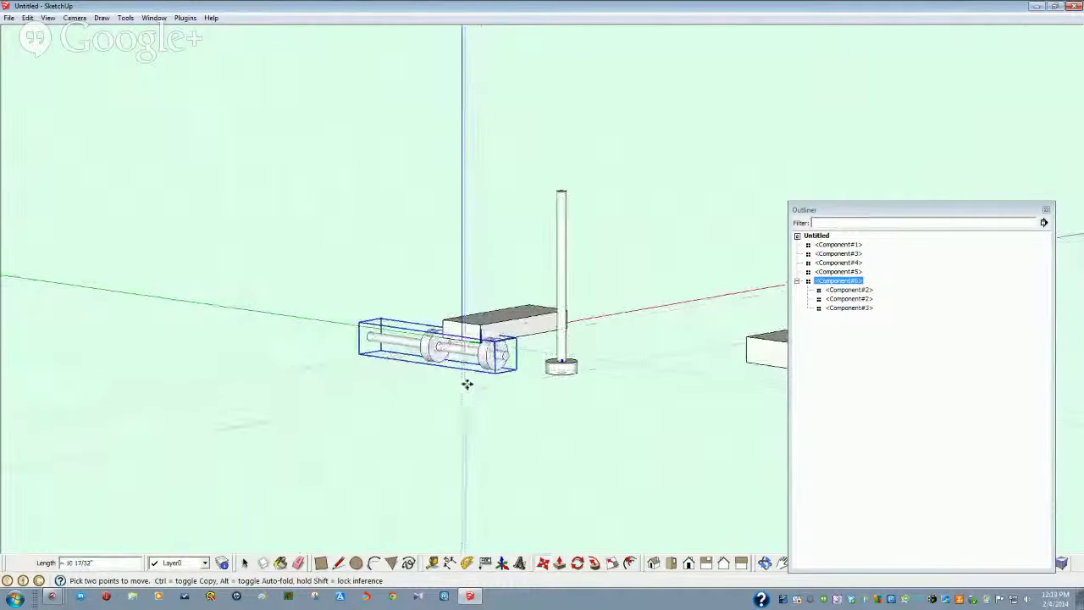
middle_drag(461, 409, 69, 105)
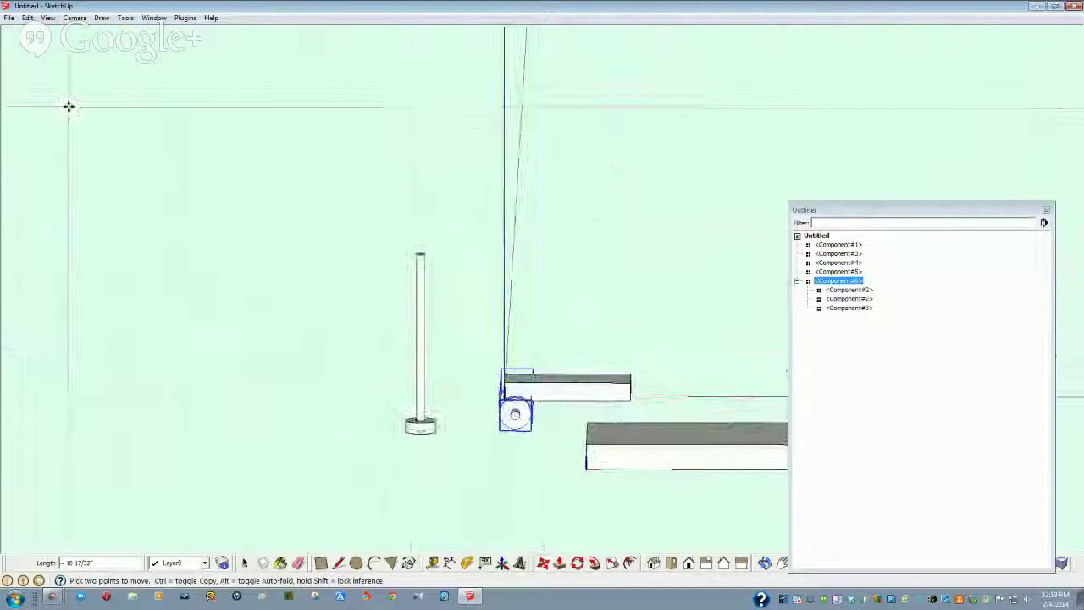
Step: Save the model under the name Steam Loco2 in the SketchUp Files folder
click(8, 18)
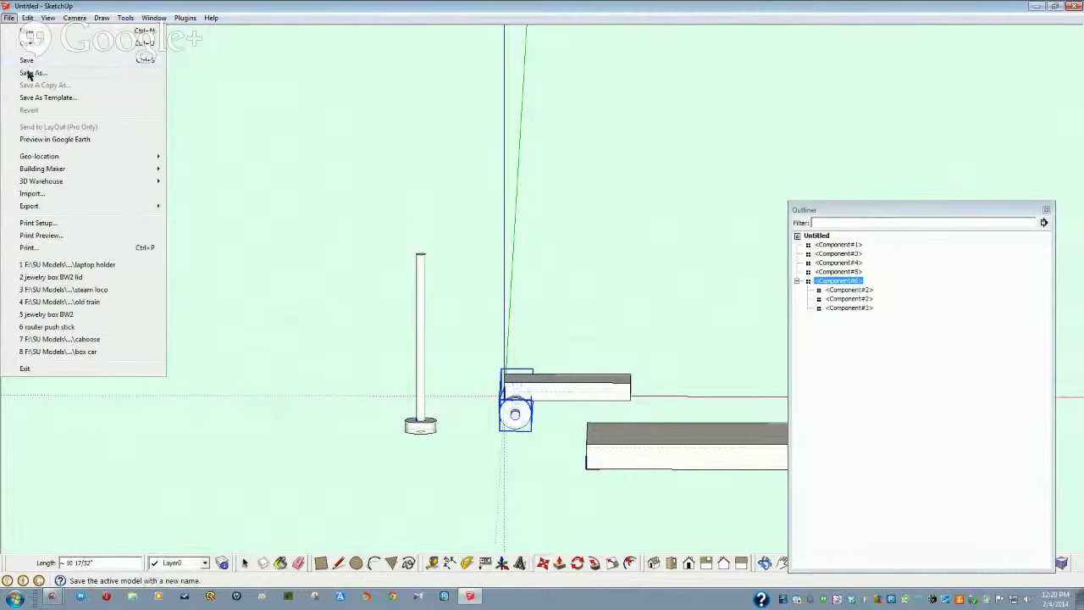
click(29, 73)
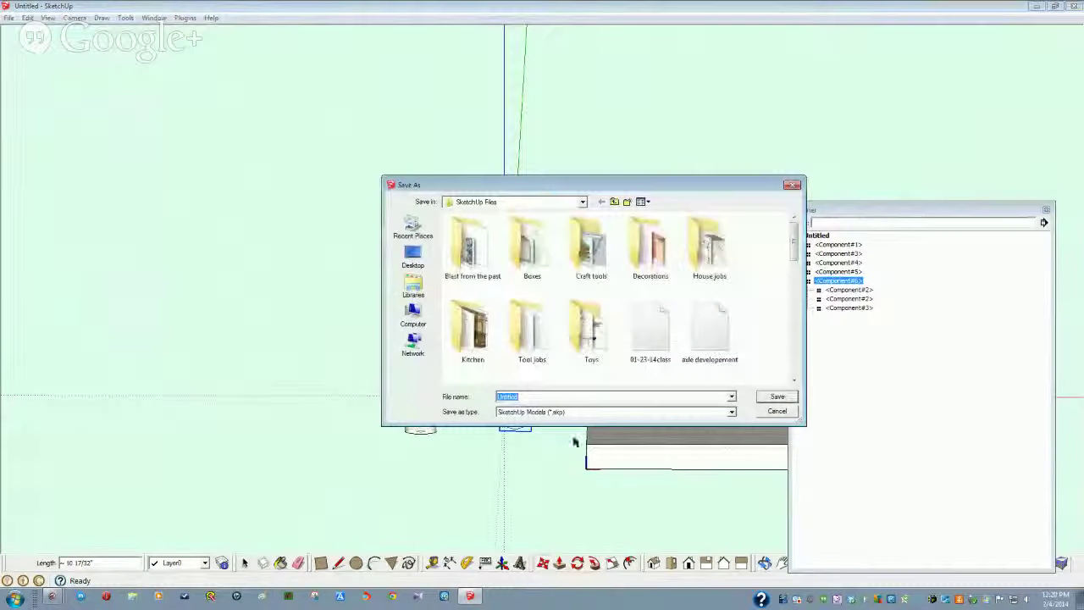
text(Stea)
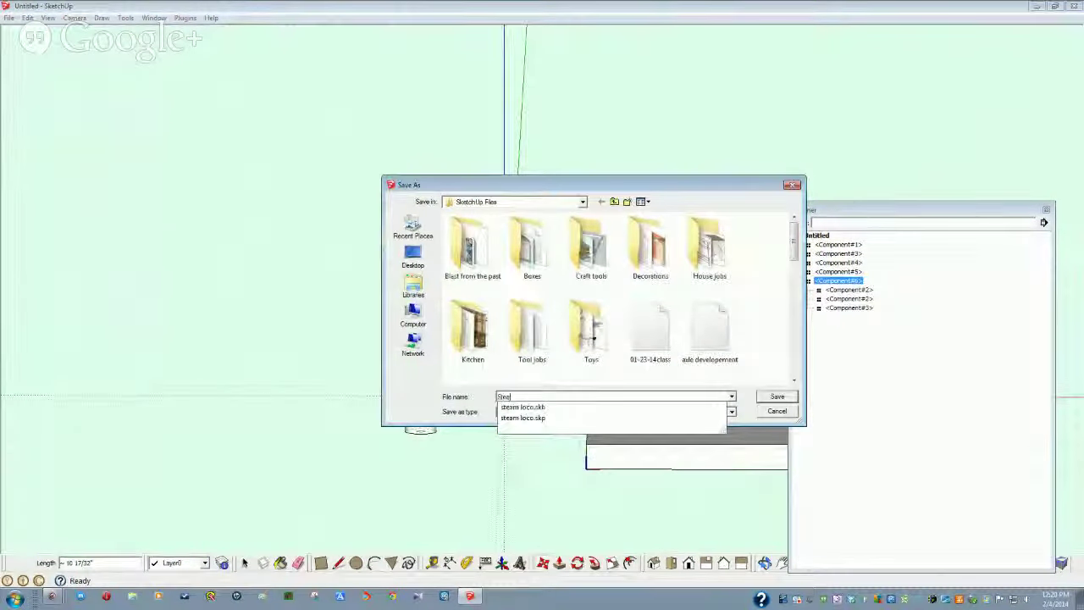
text(m Lo)
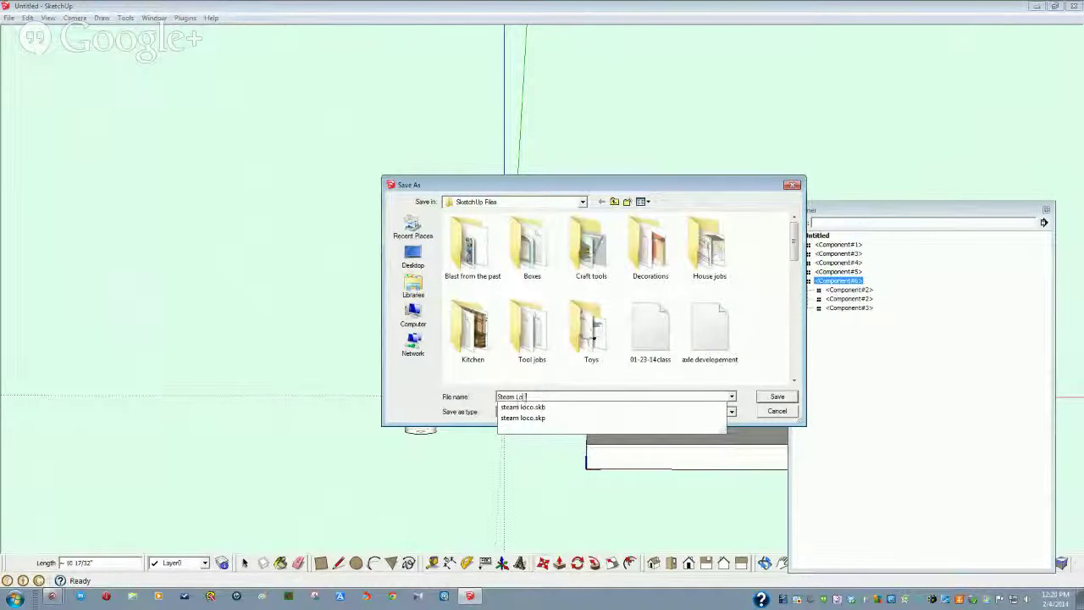
text(co2)
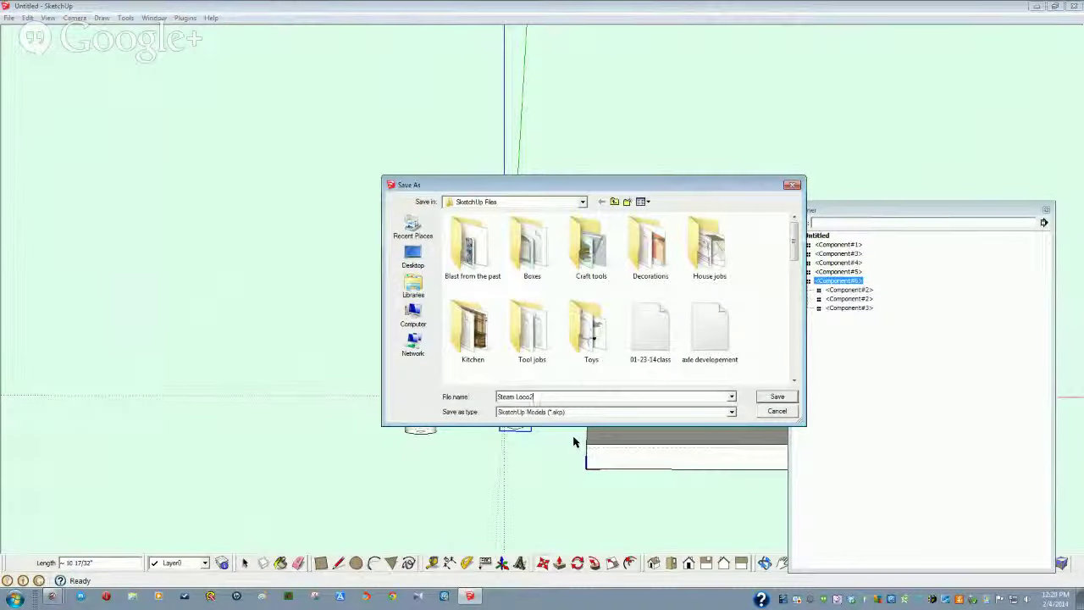
key(Return)
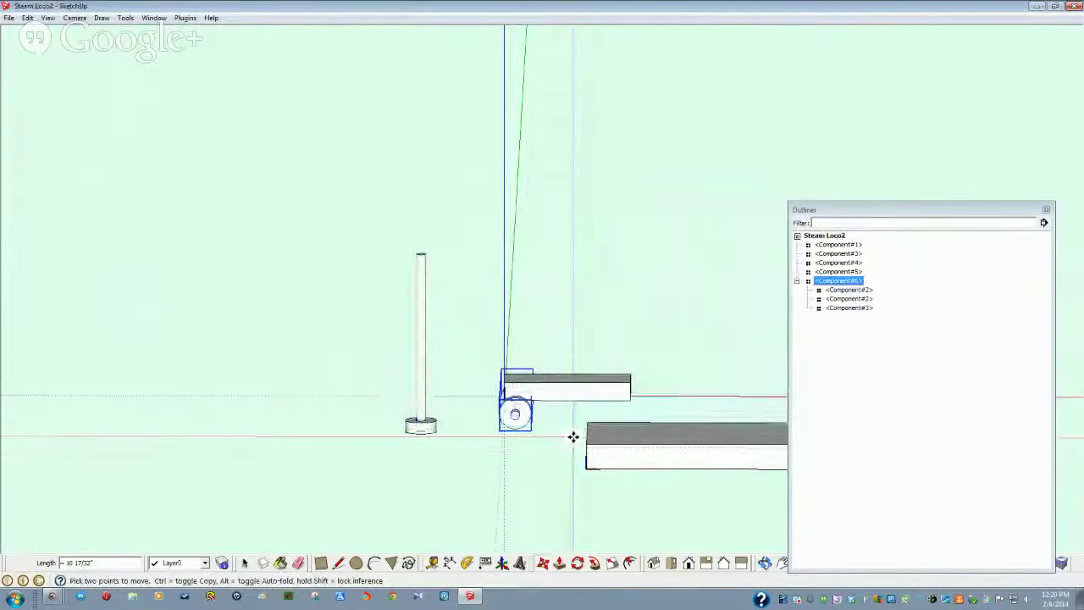
Step: Place a guide line on the small block's long side face, parallel to its bottom edge at about mid-height
scroll(574, 436, up, 3)
middle_drag(574, 437, 336, 386)
key(space)
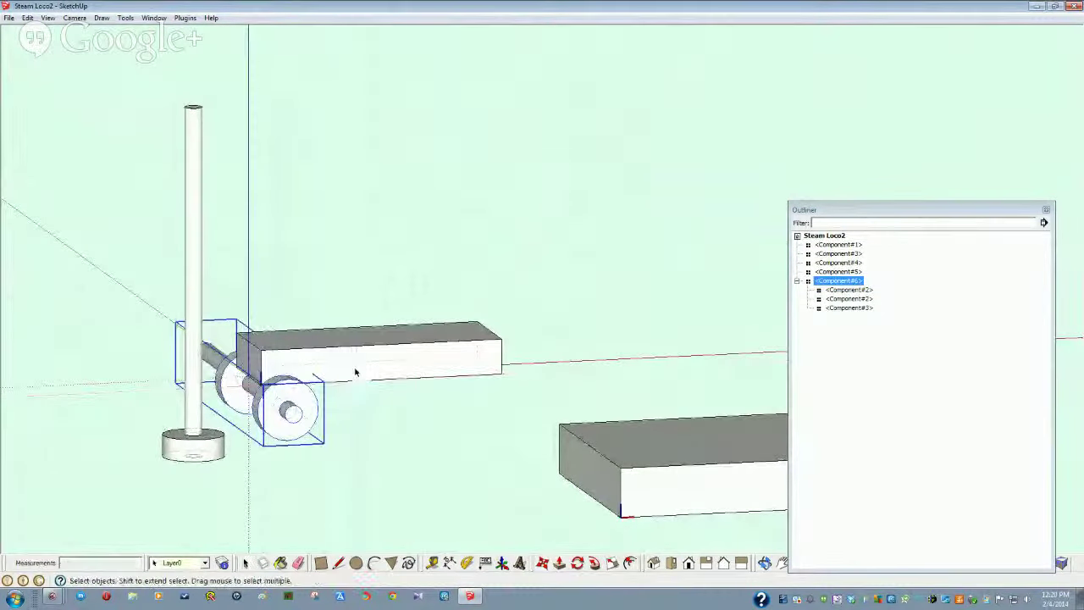
click(355, 372)
middle_drag(354, 536, 386, 551)
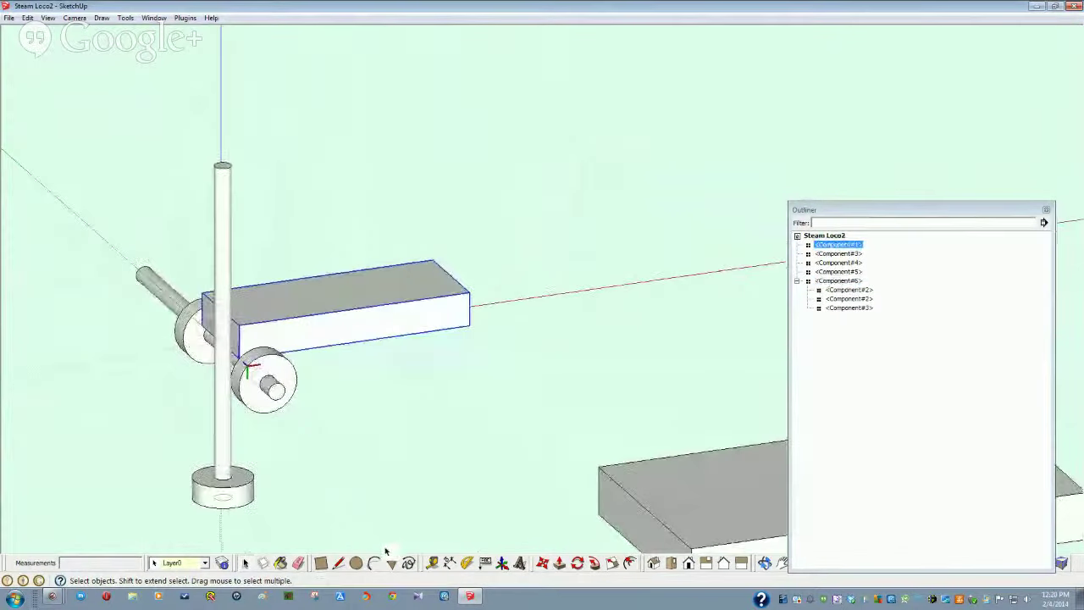
middle_drag(386, 589, 353, 514)
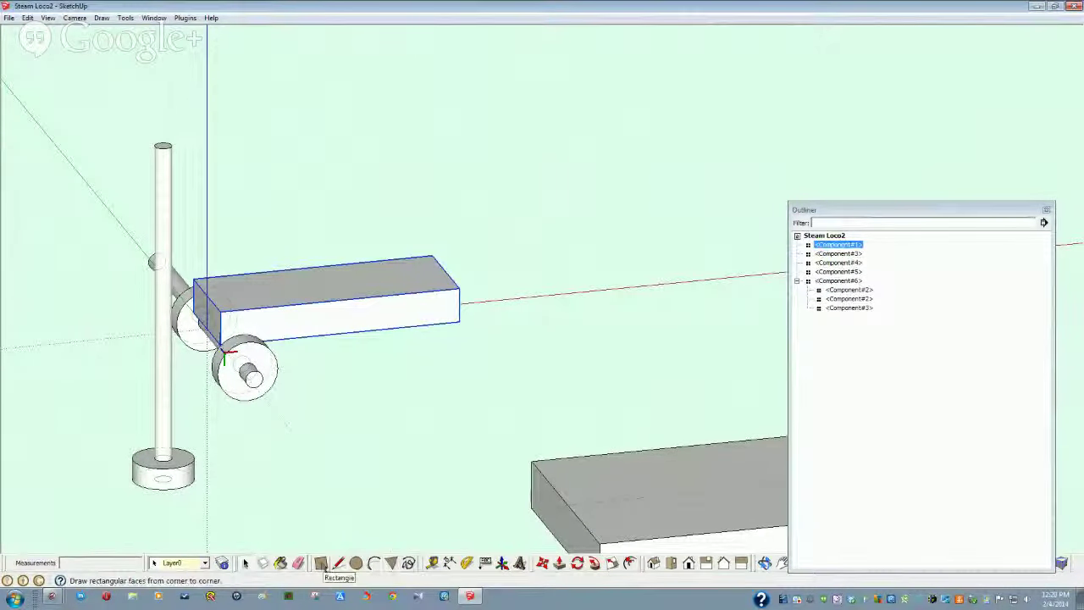
click(432, 564)
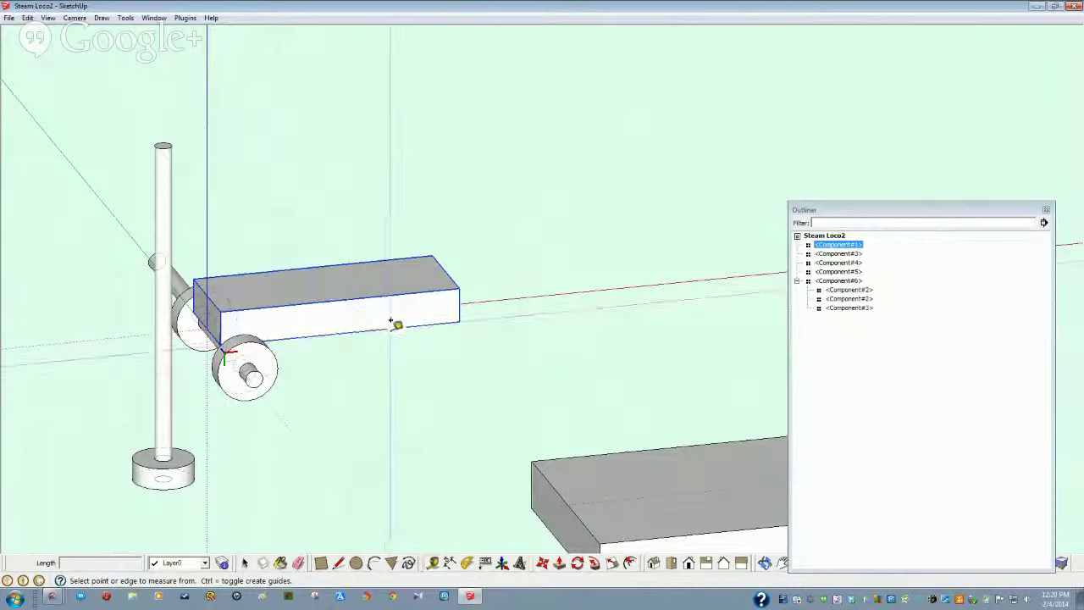
click(444, 323)
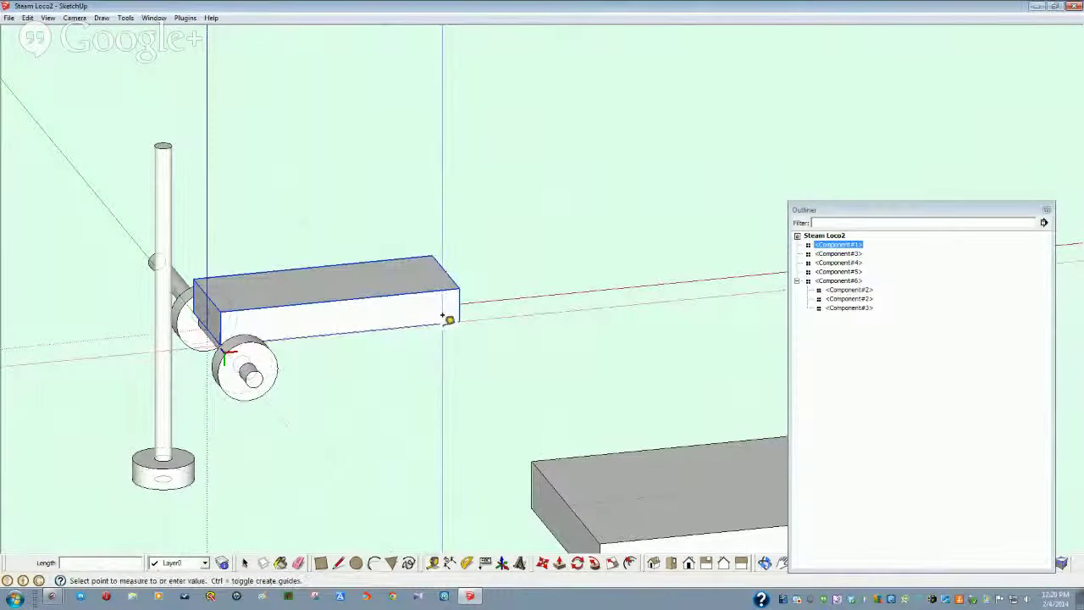
click(460, 308)
middle_drag(379, 361, 337, 336)
key(space)
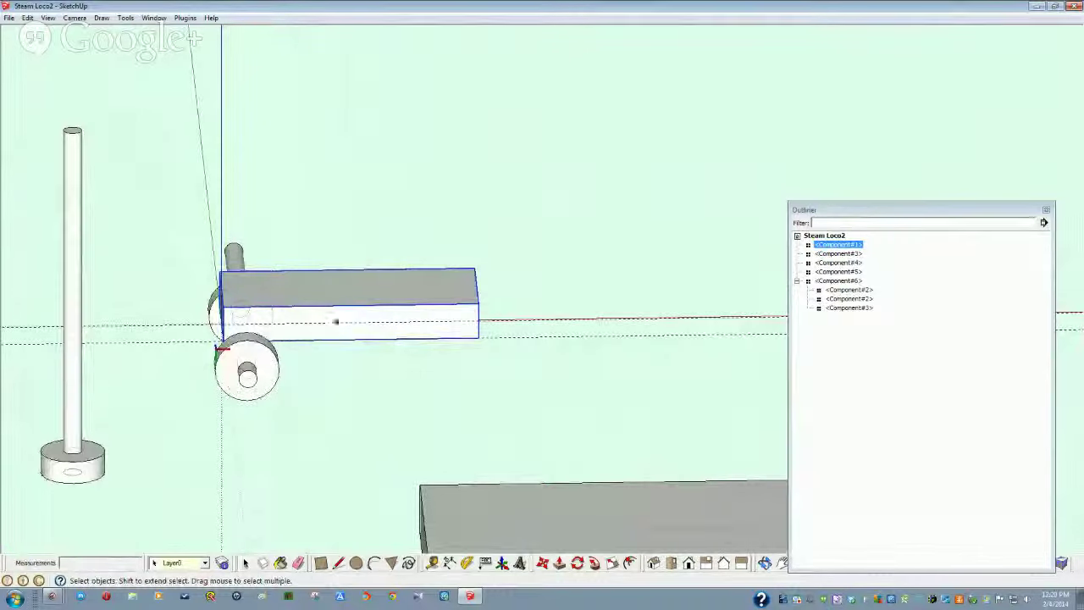
Step: Open the small block component for editing and dimension its length and width along the bottom edges
double_click(335, 318)
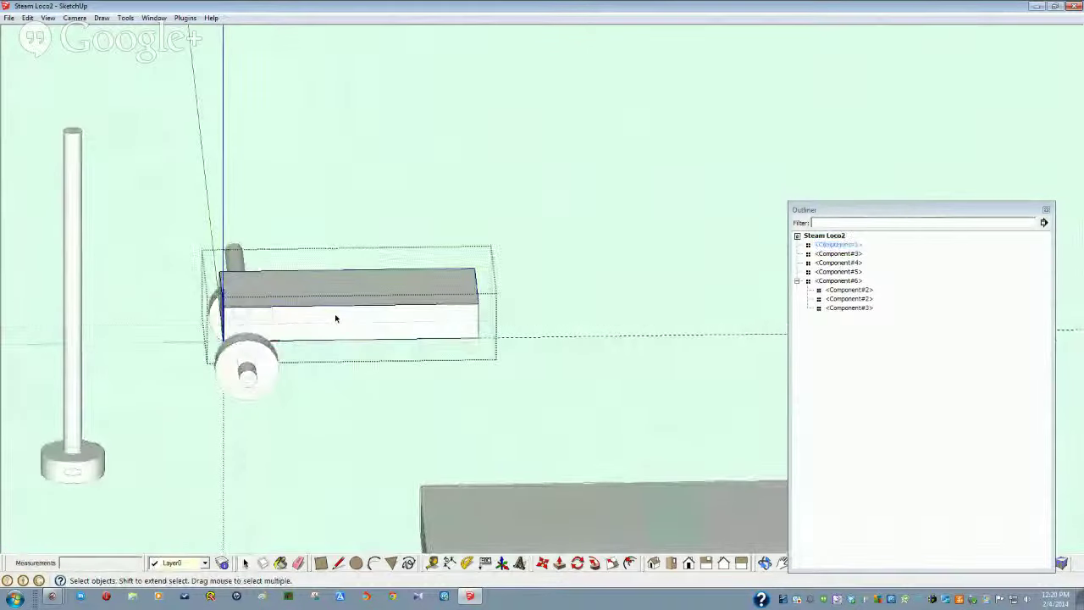
click(449, 563)
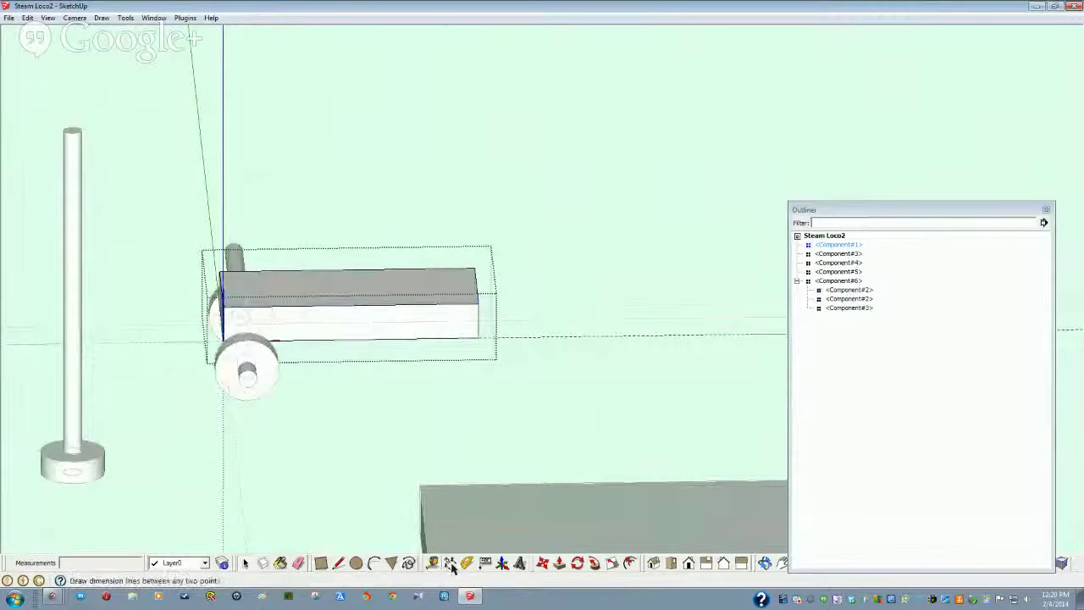
click(342, 344)
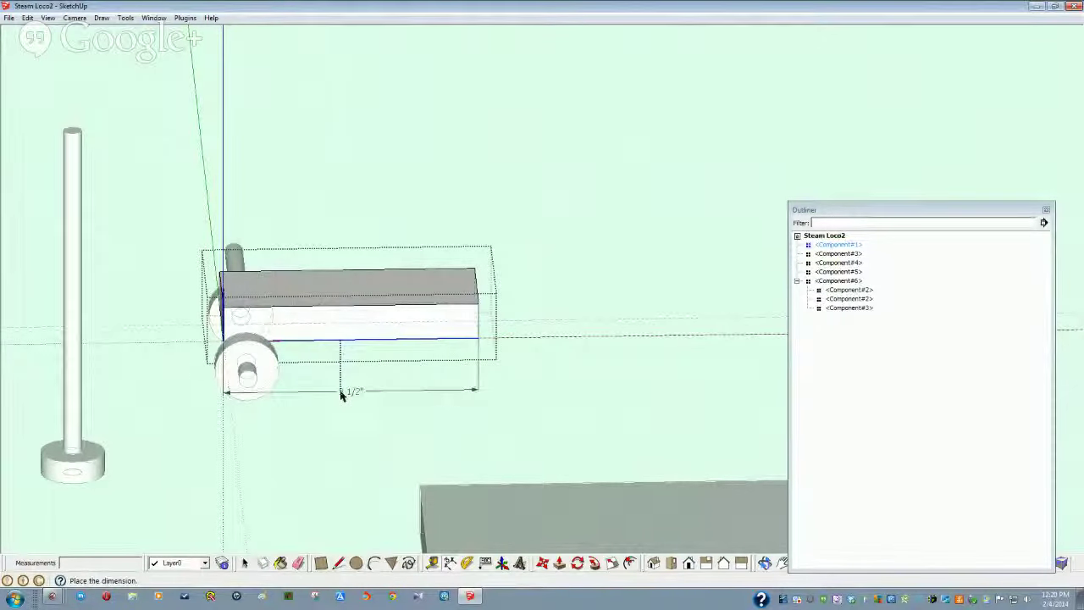
click(338, 398)
middle_drag(338, 398, 416, 351)
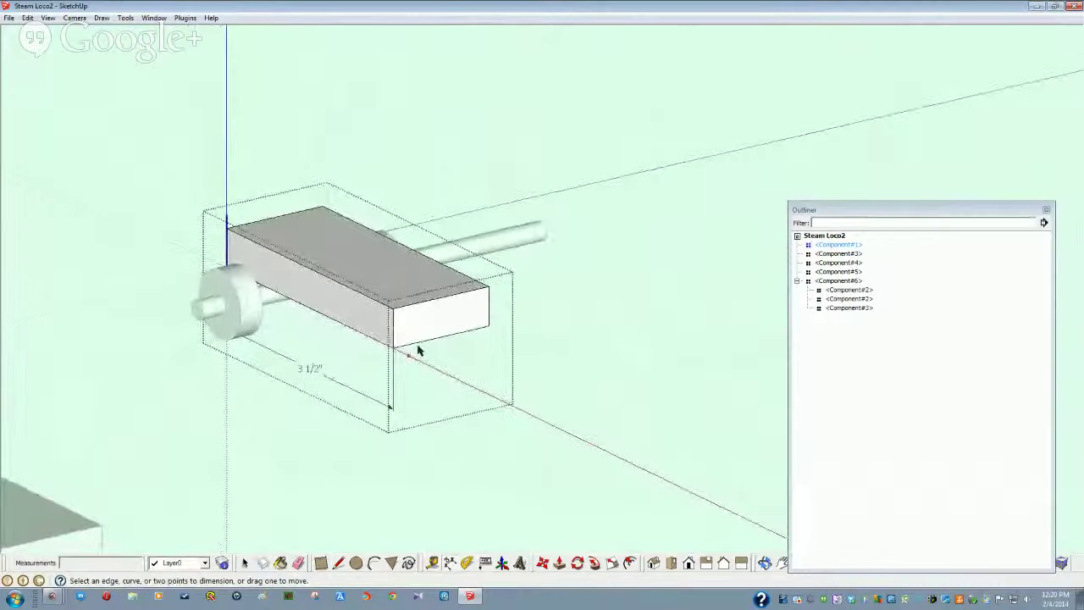
click(408, 348)
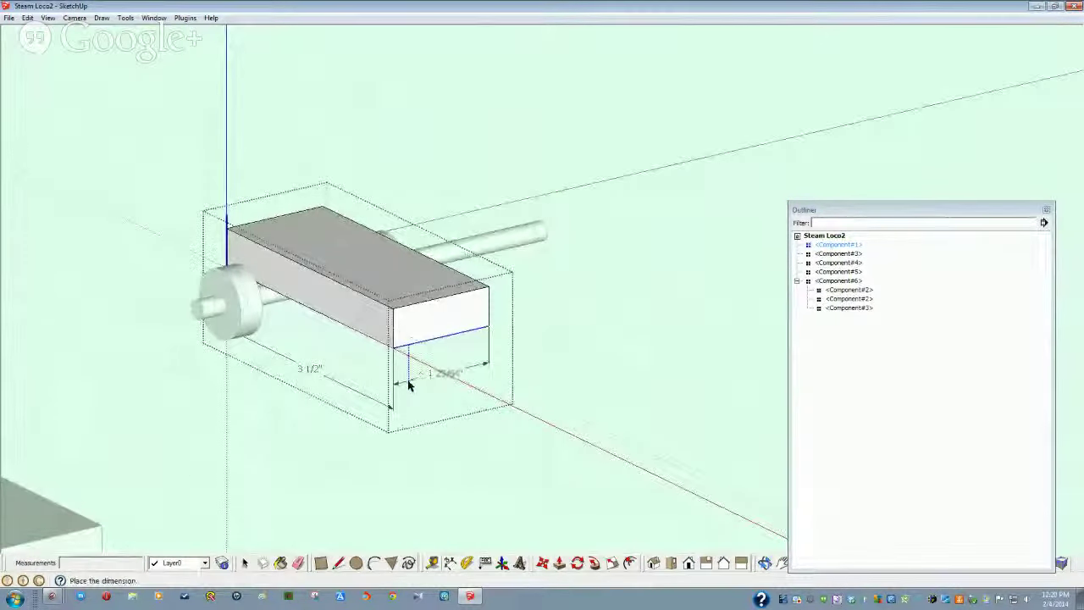
click(403, 405)
key(F4)
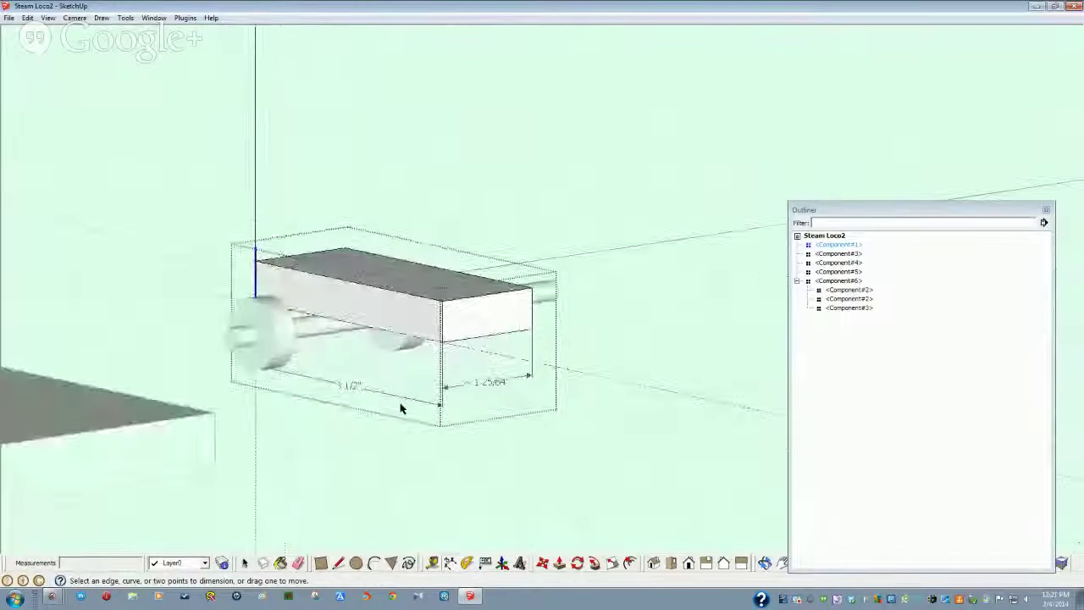
Step: Pull the small block's long side face outward by about 3/32 inch to widen the block
key(space)
click(533, 466)
click(459, 320)
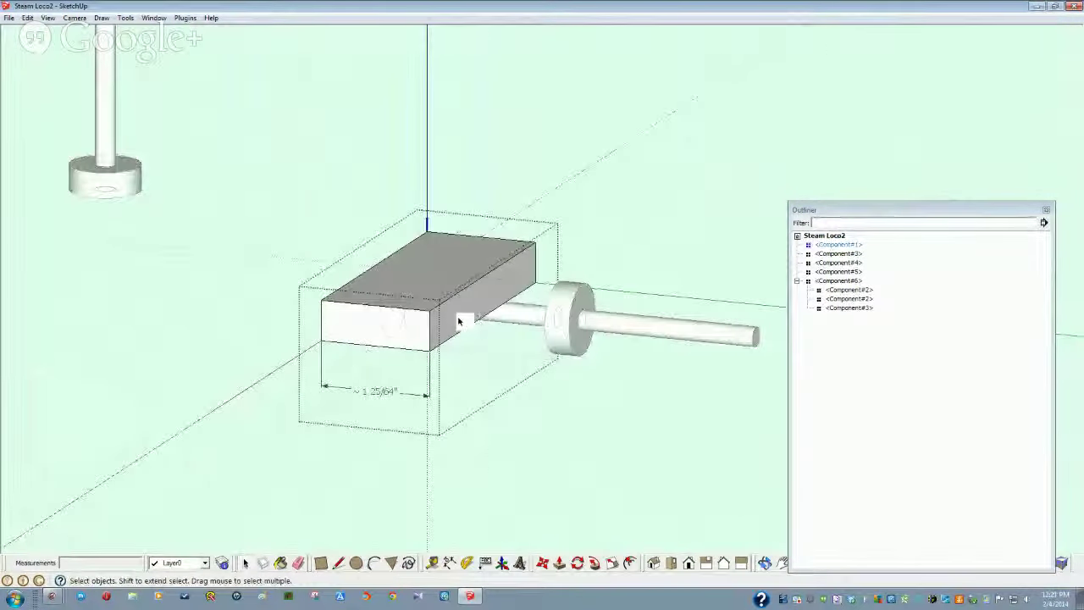
key(p)
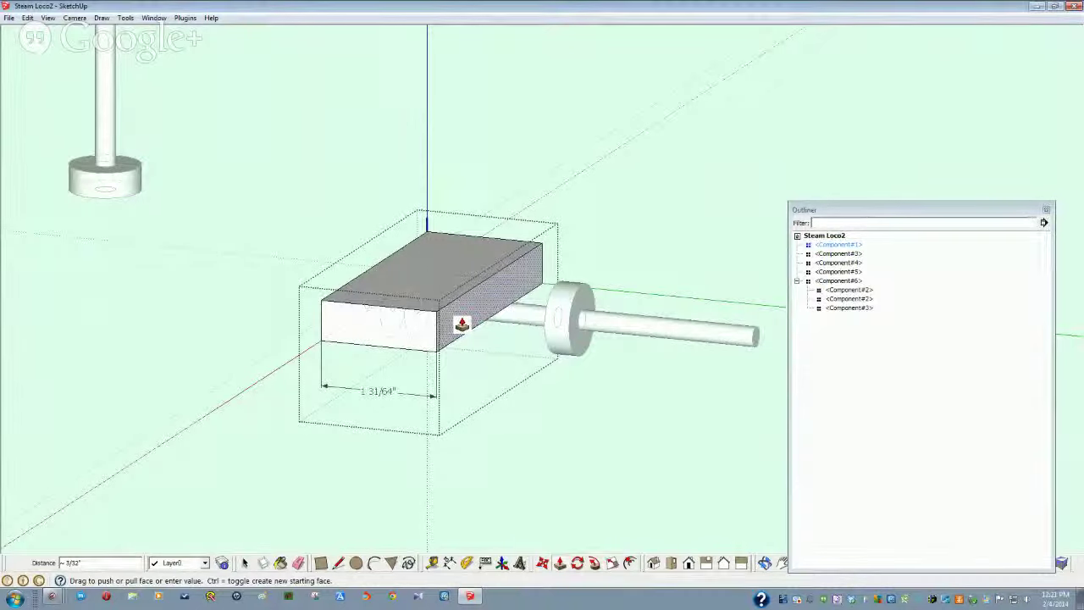
click(461, 325)
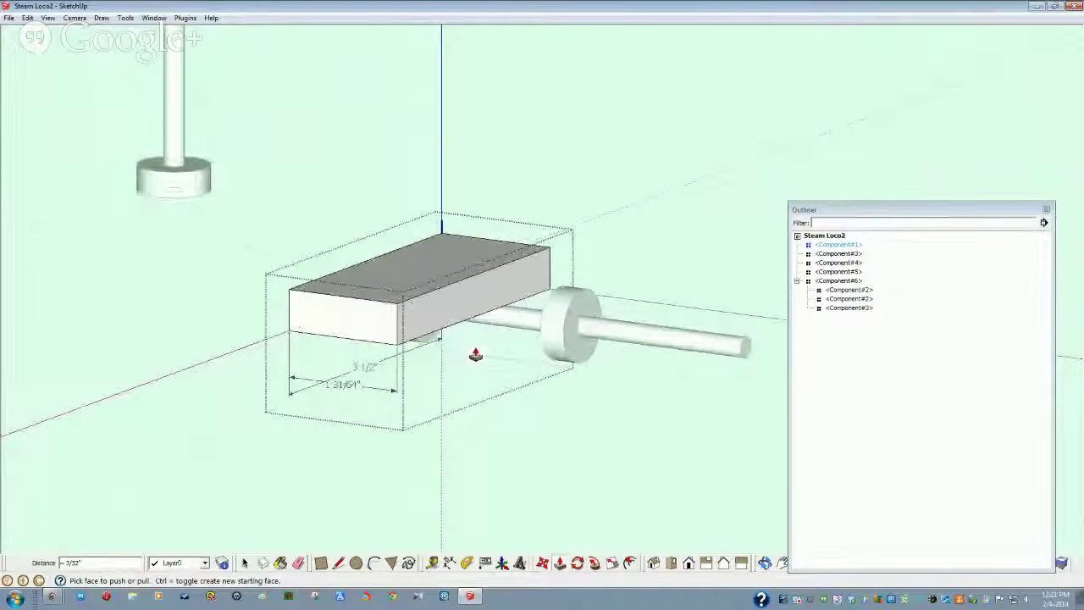
Step: Pull the small block's same long side face outward by 5/64 inch
click(433, 320)
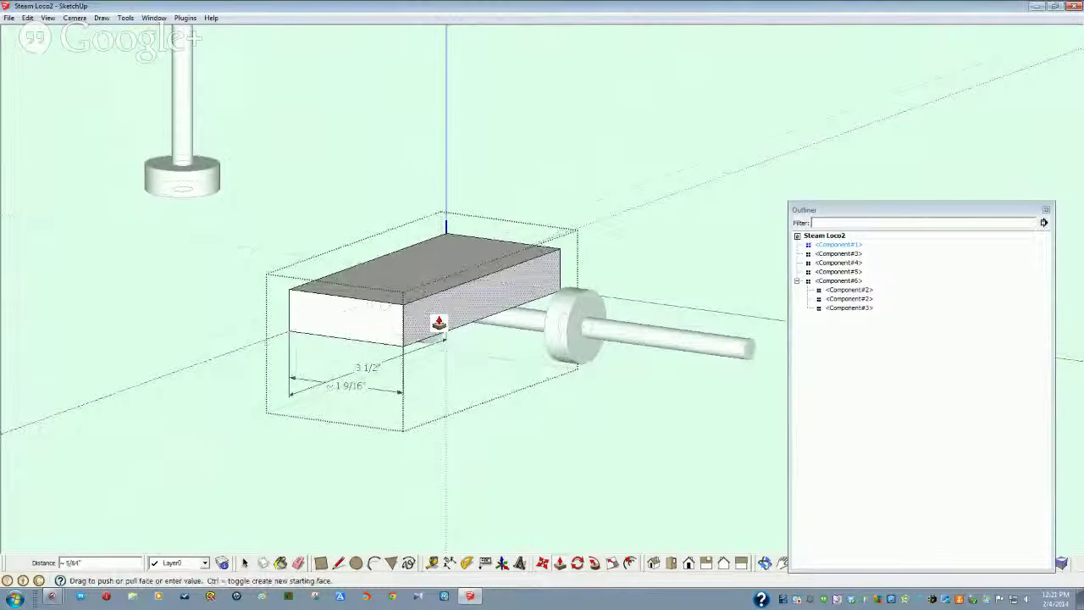
text(5/64)
key(Return)
Step: Pull the small block's long side face out a further 1/16 inch, then close the component and deselect it
key(F2)
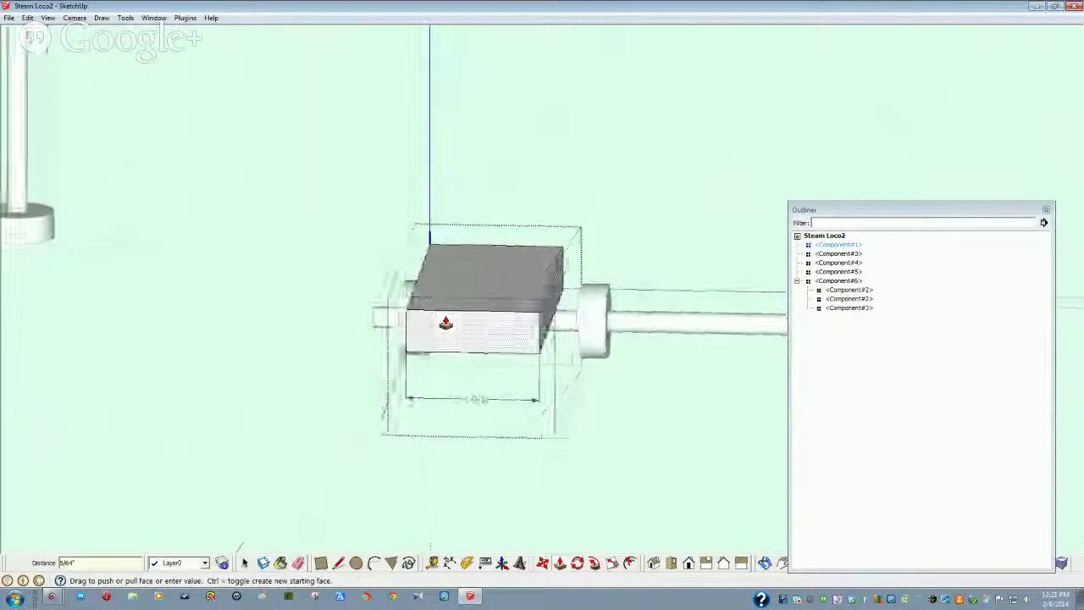
key(F1)
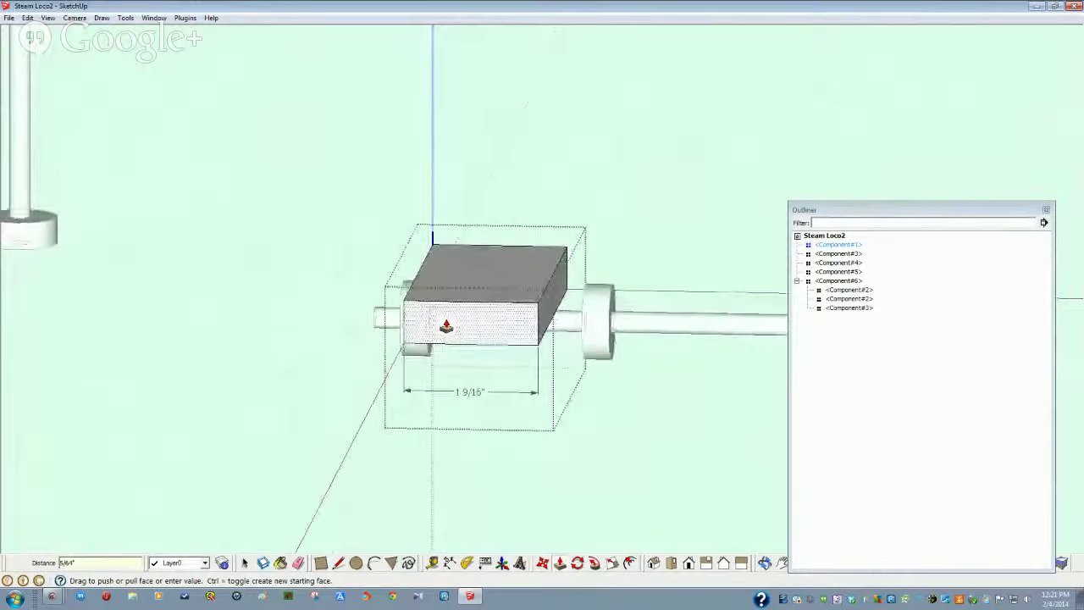
key(F2)
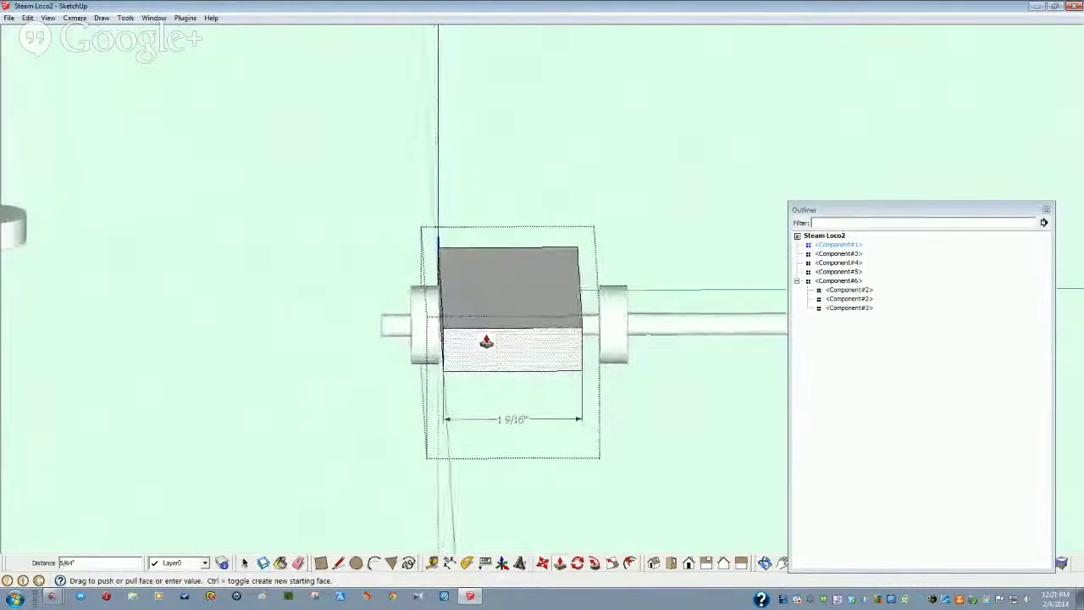
key(F1)
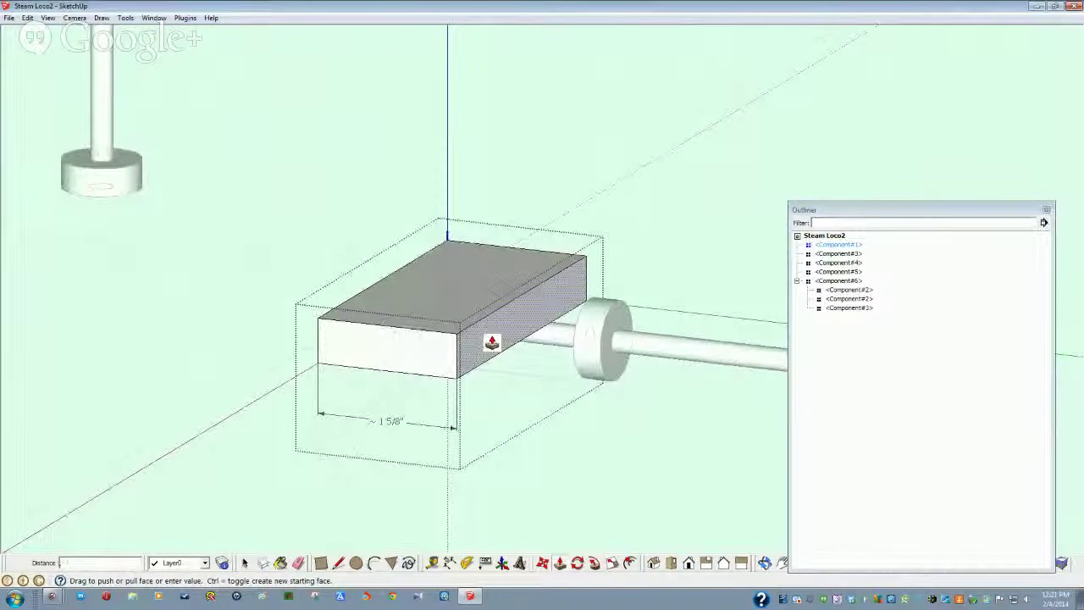
text(625)
key(Return)
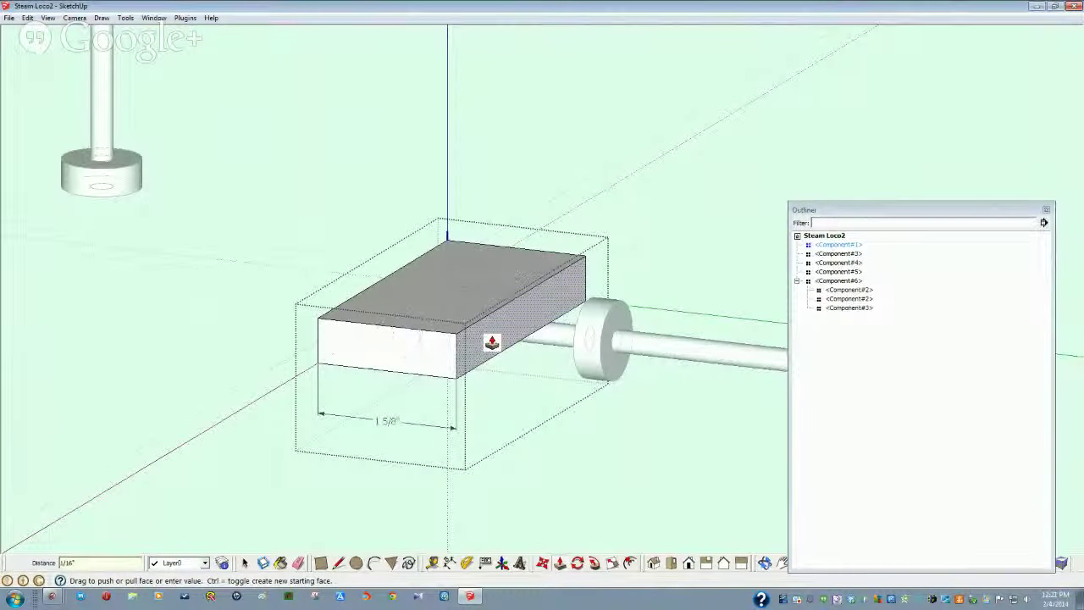
middle_drag(492, 341, 546, 544)
key(space)
click(460, 508)
click(609, 444)
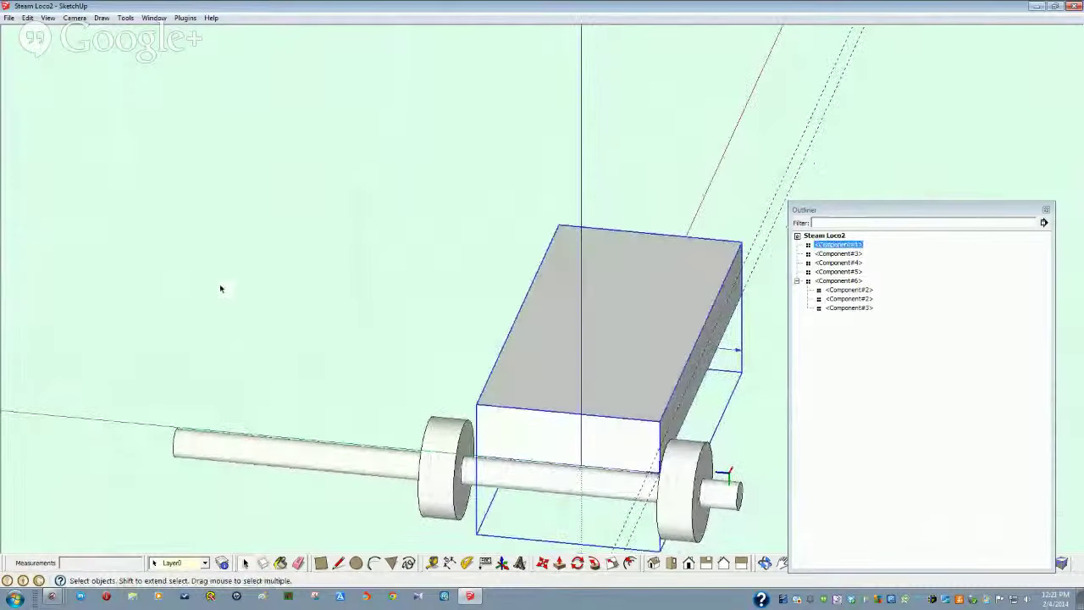
click(242, 299)
Step: Reopen the small block component, push its end face away from the wheels in by 3/4 inch, and close the component
middle_drag(472, 387, 614, 366)
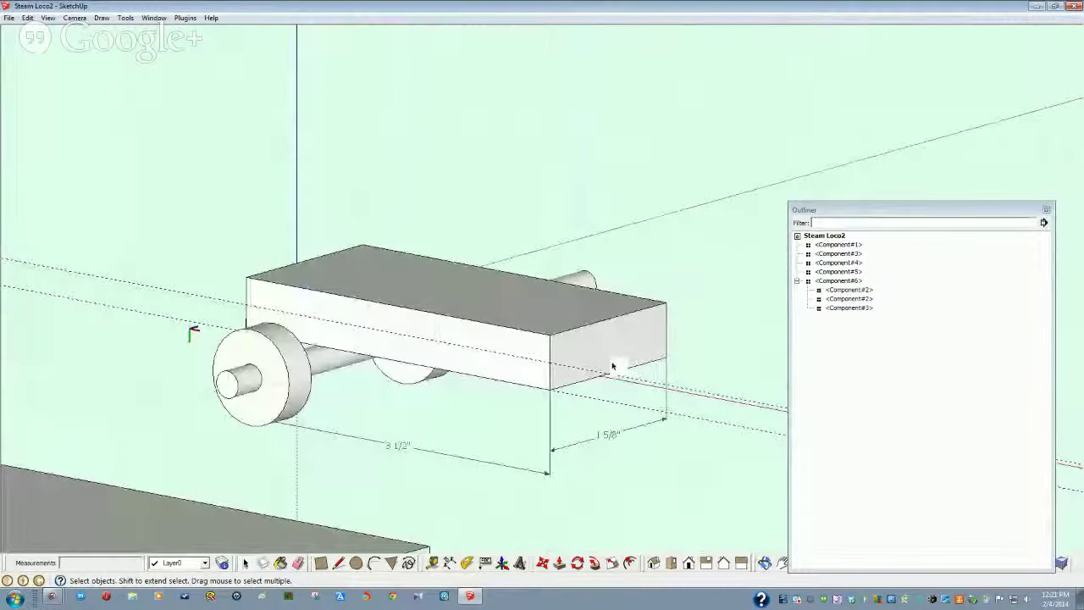
double_click(608, 360)
triple_click(607, 361)
click(581, 351)
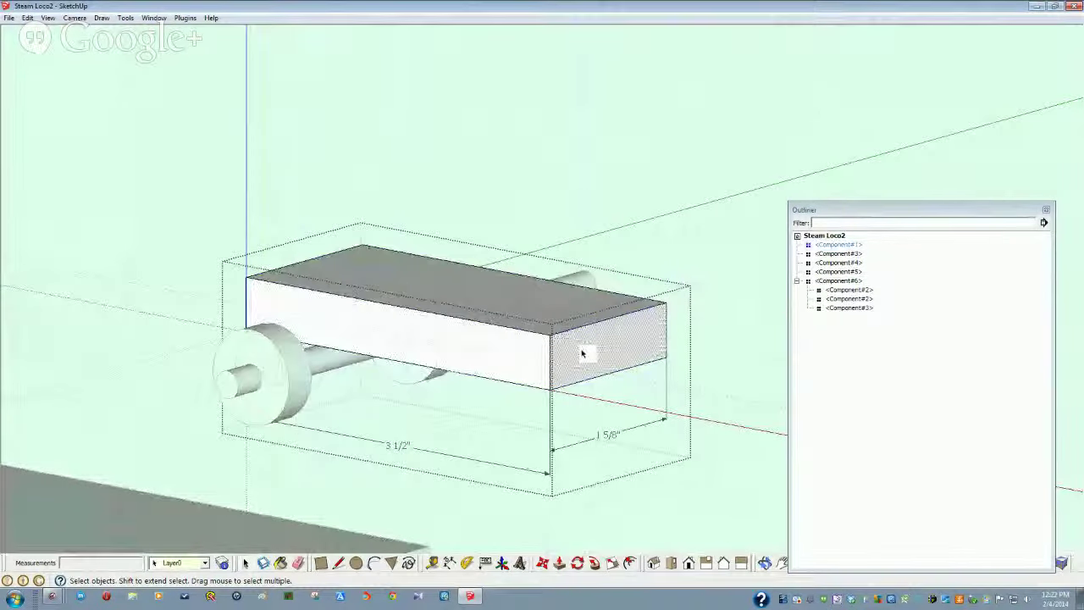
middle_drag(515, 515, 497, 540)
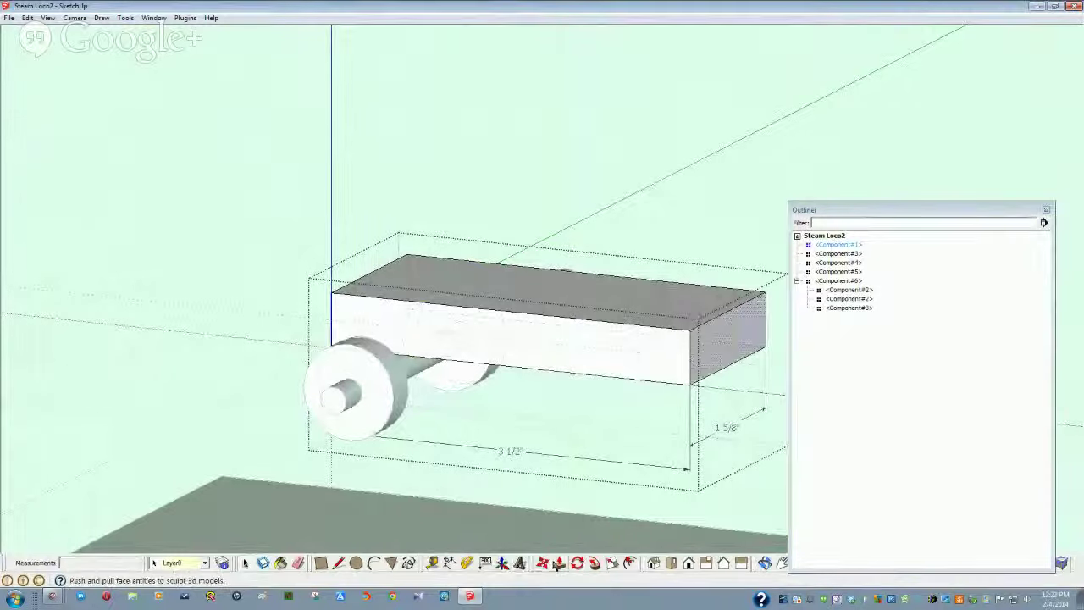
click(543, 564)
drag(719, 343, 678, 343)
text(3/4)
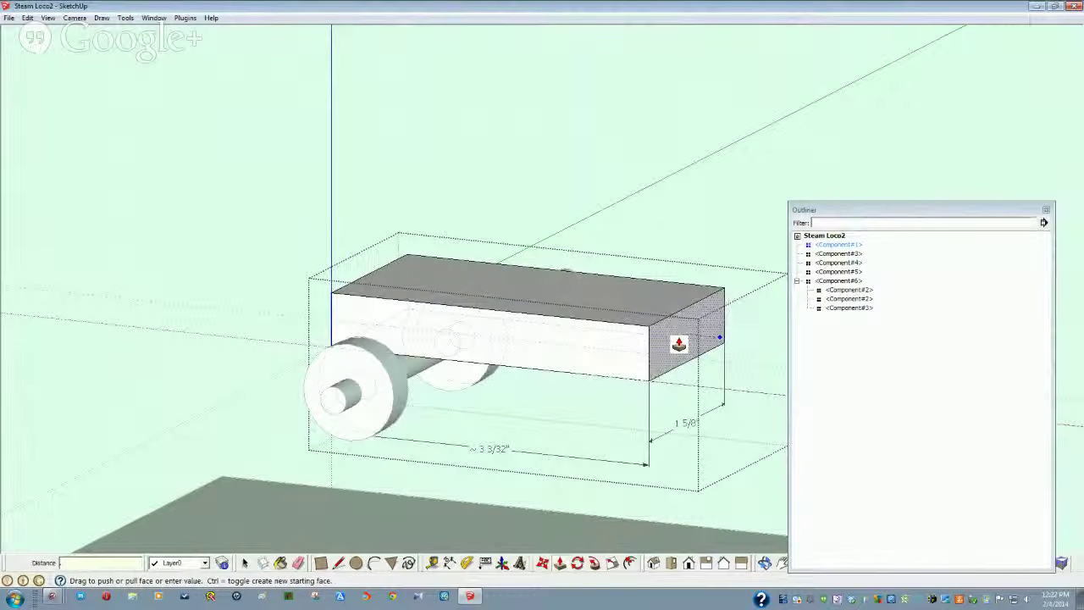
key(Return)
scroll(679, 343, down, 1)
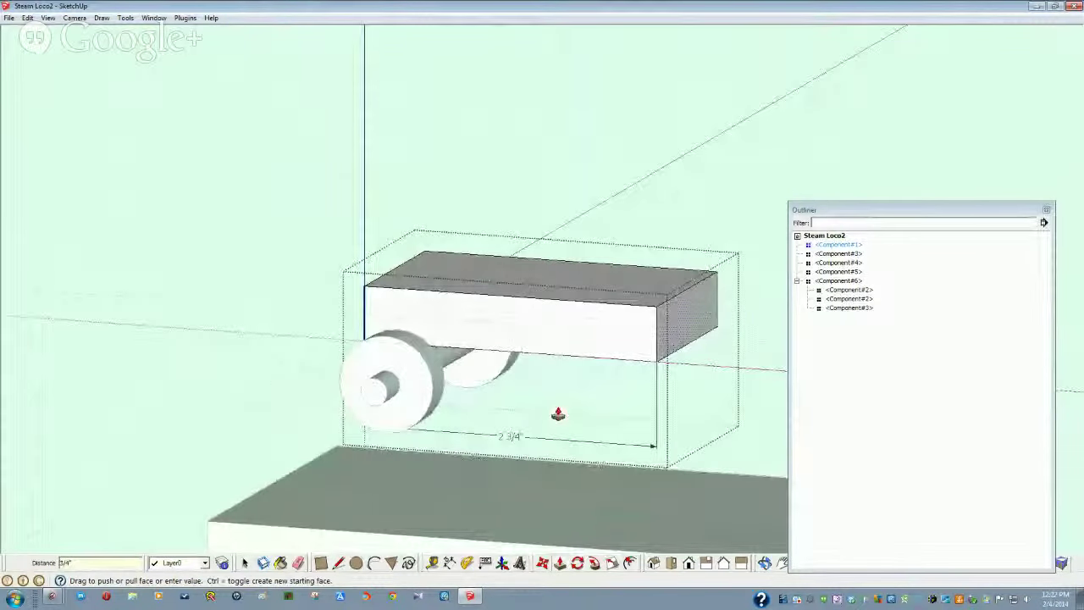
key(space)
click(182, 281)
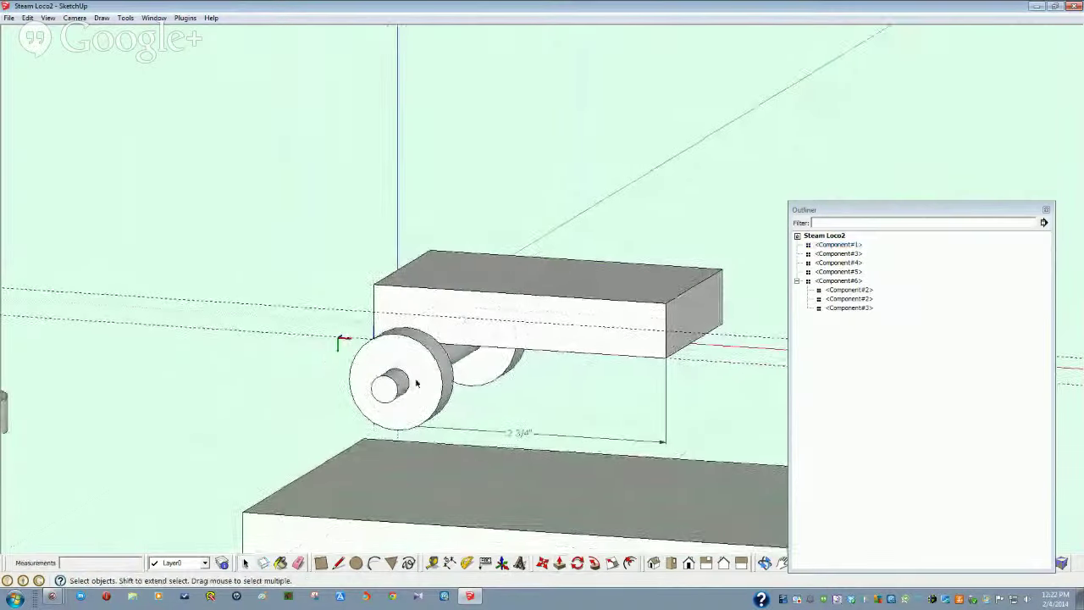
Step: Copy the wheel-and-axle assembly about 1 3/4 inches along the small block's length toward its other end
middle_drag(417, 382, 504, 391)
click(504, 391)
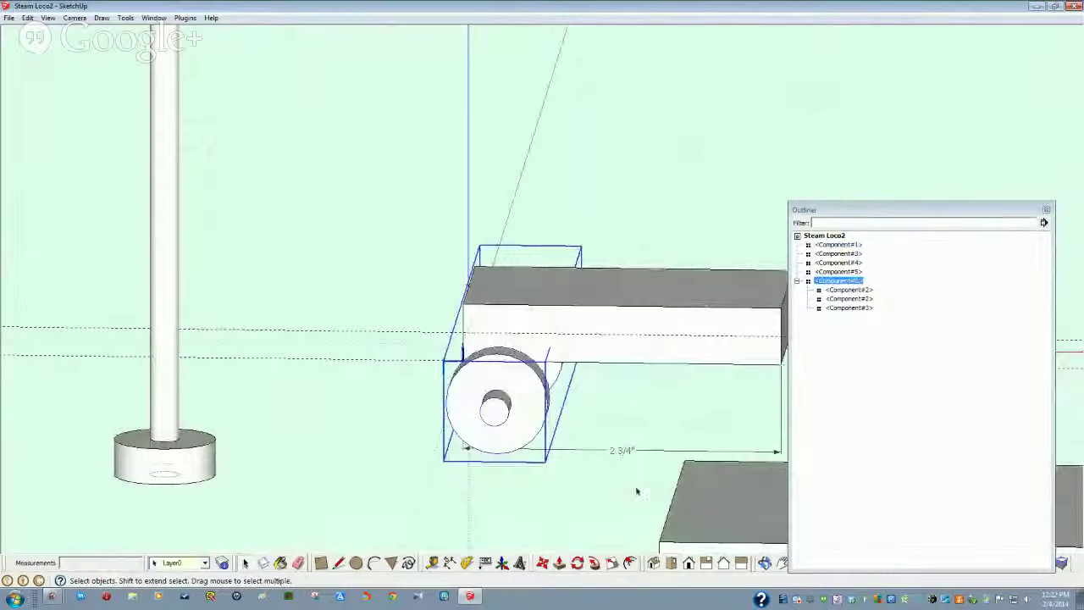
middle_drag(636, 492, 494, 527)
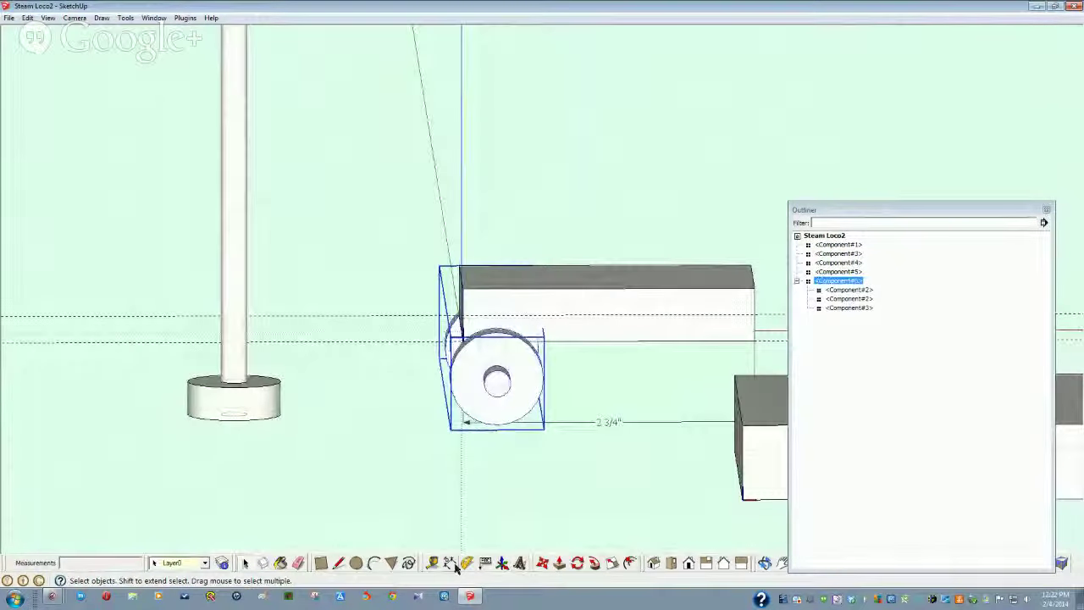
click(542, 562)
click(530, 513)
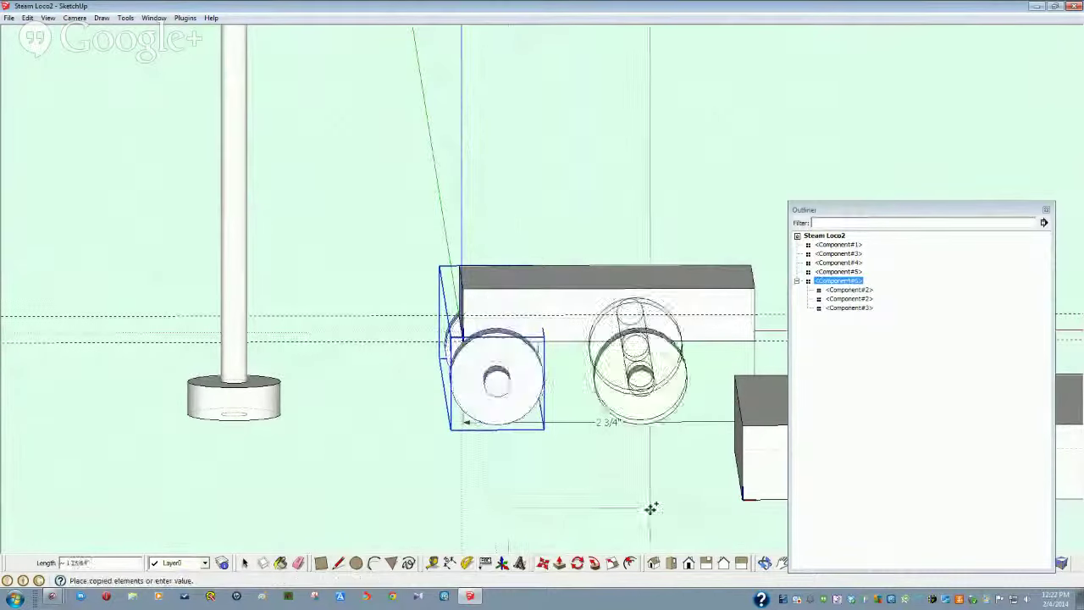
click(689, 506)
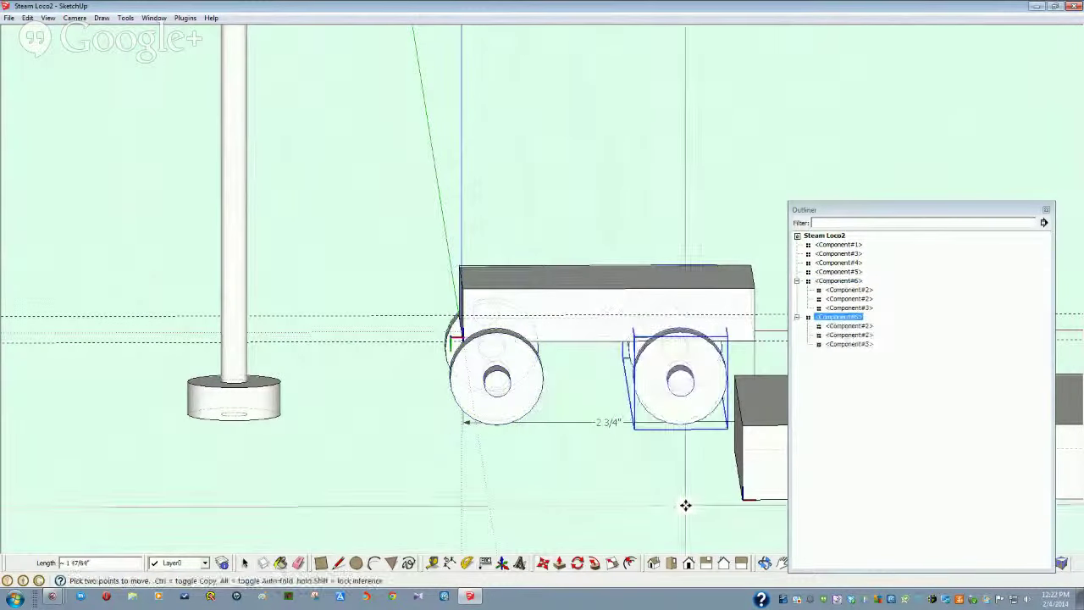
key(space)
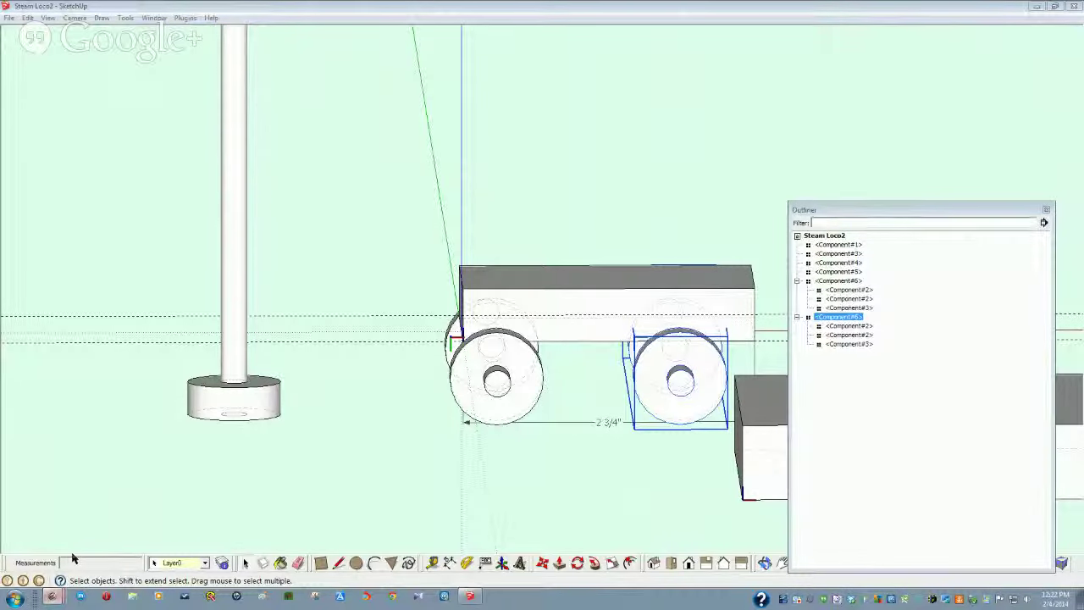
Step: Switch to the browser's steam locomotive image results and examine the Southern Pacific locomotive photo and the BR86 blueprint
key(alt+Tab)
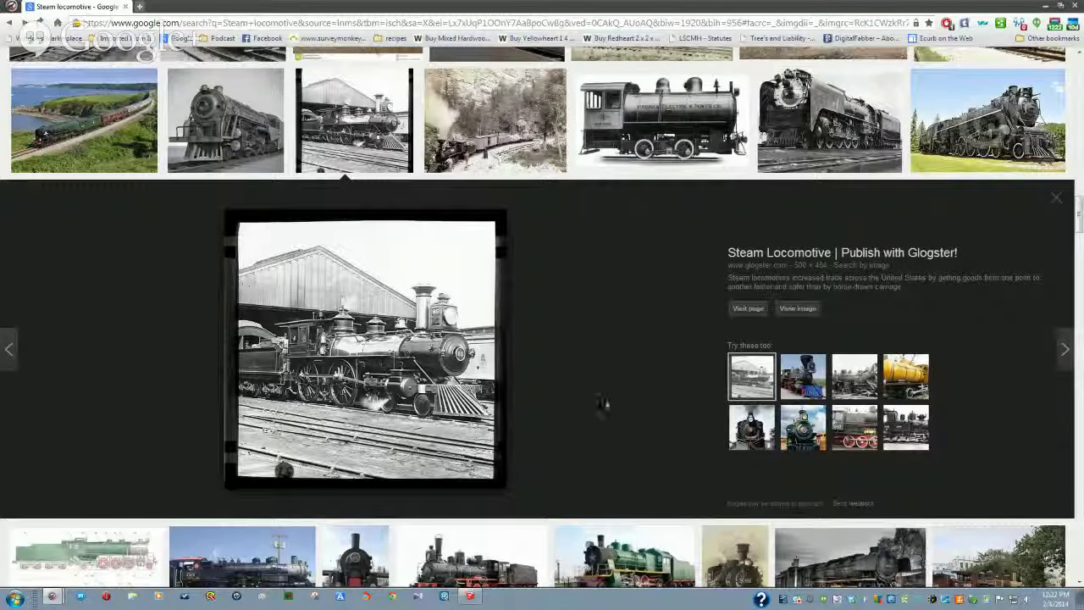
scroll(611, 427, down, 3)
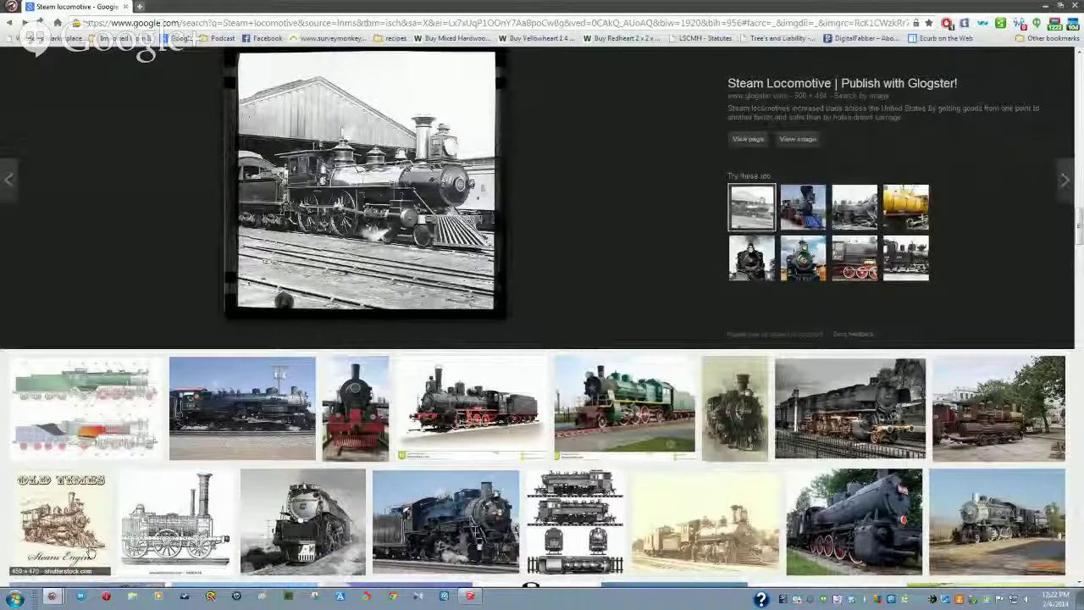
click(977, 536)
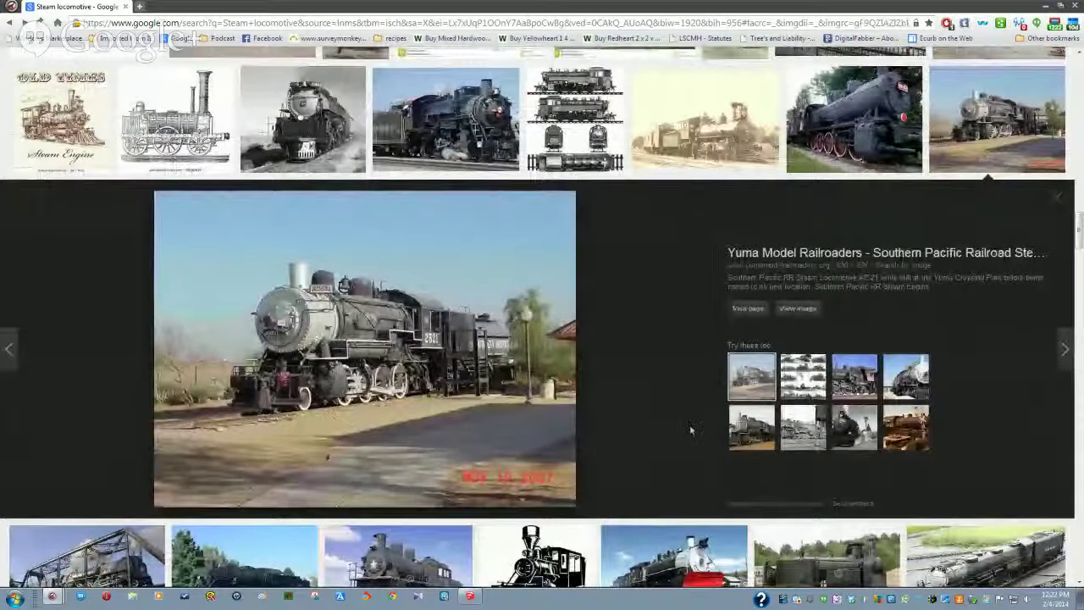
scroll(678, 389, up, 2)
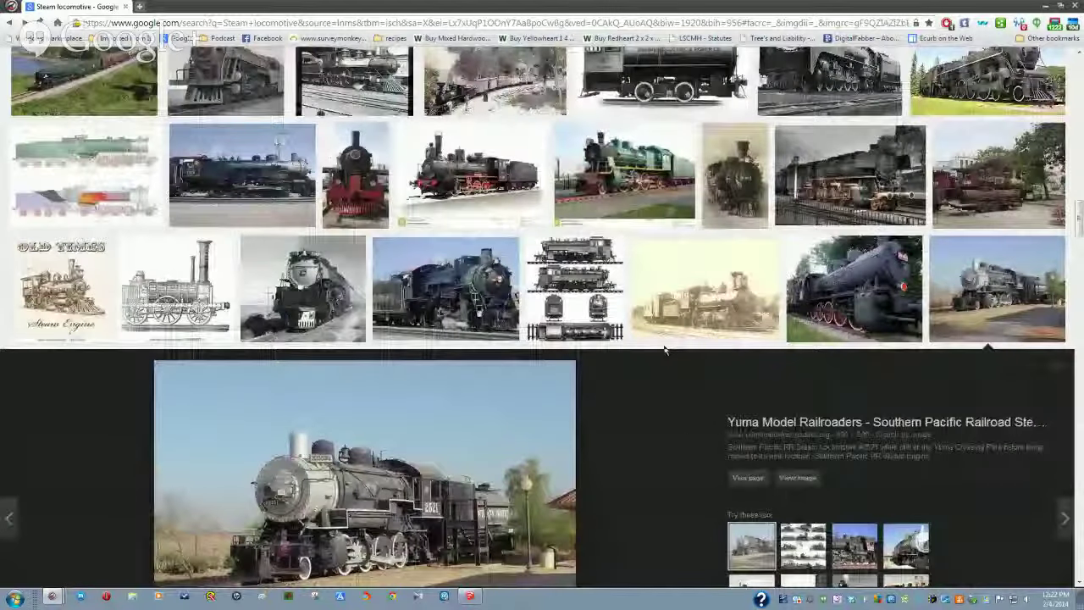
click(573, 284)
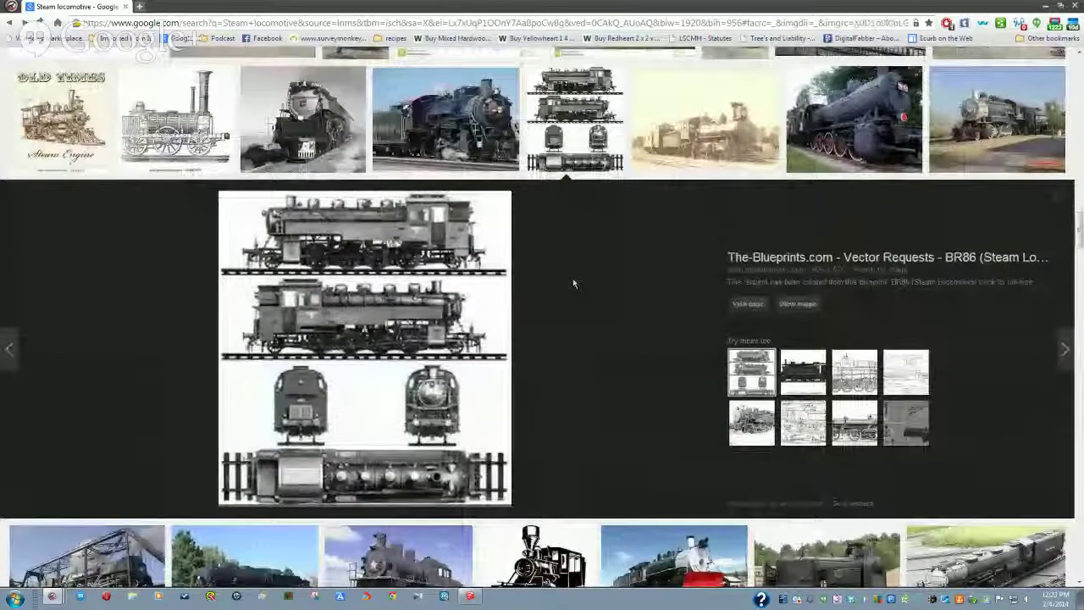
Step: Look further through the locomotive image results and open the side view of the red Steam Locomotive LK 14 3D model
scroll(573, 284, down, 4)
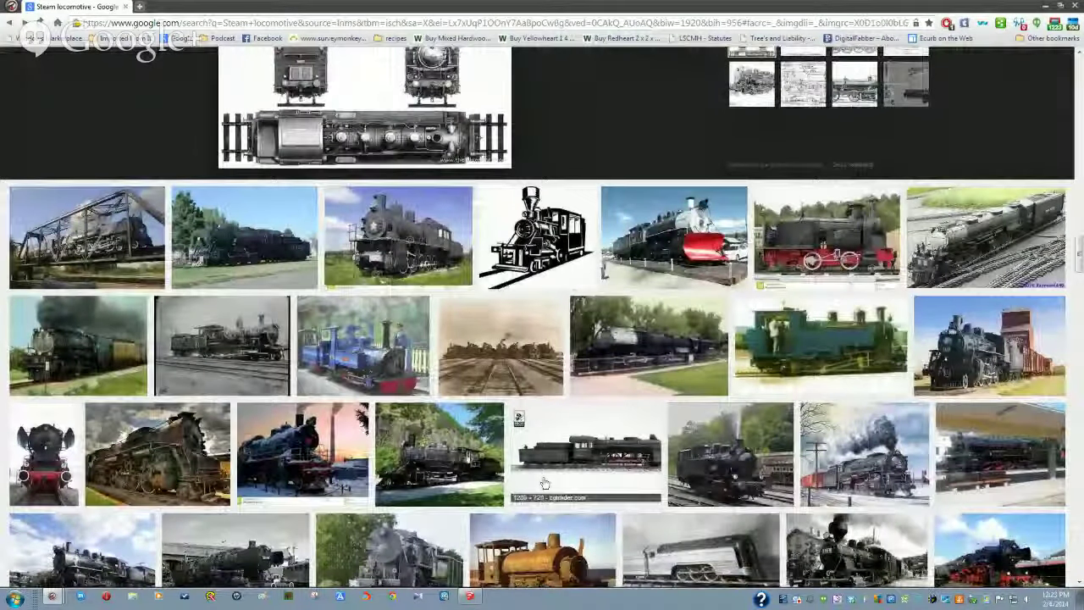
scroll(545, 484, down, 2)
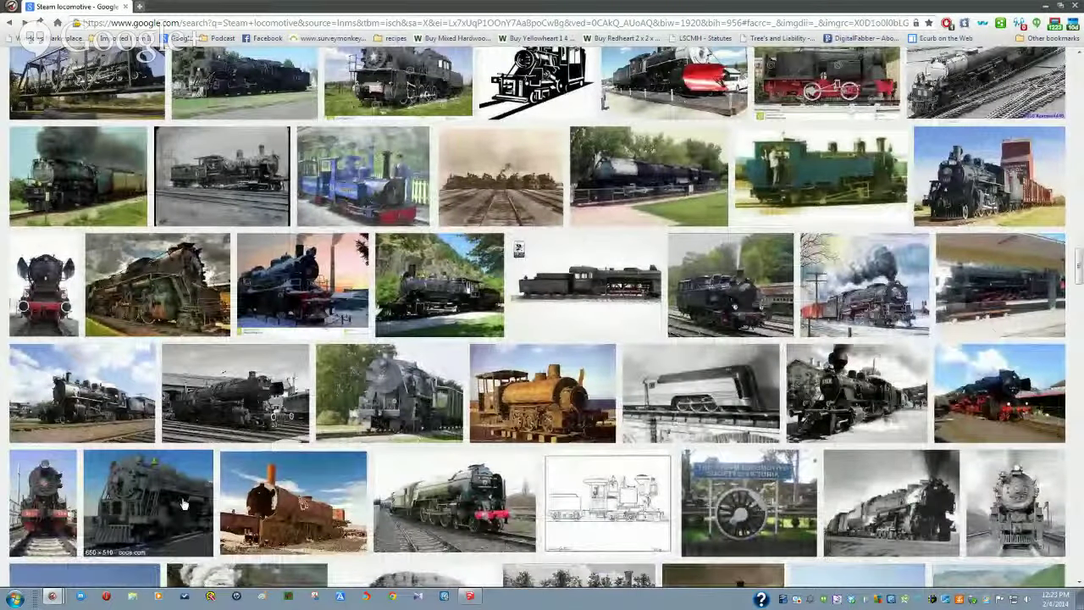
scroll(182, 506, down, 2)
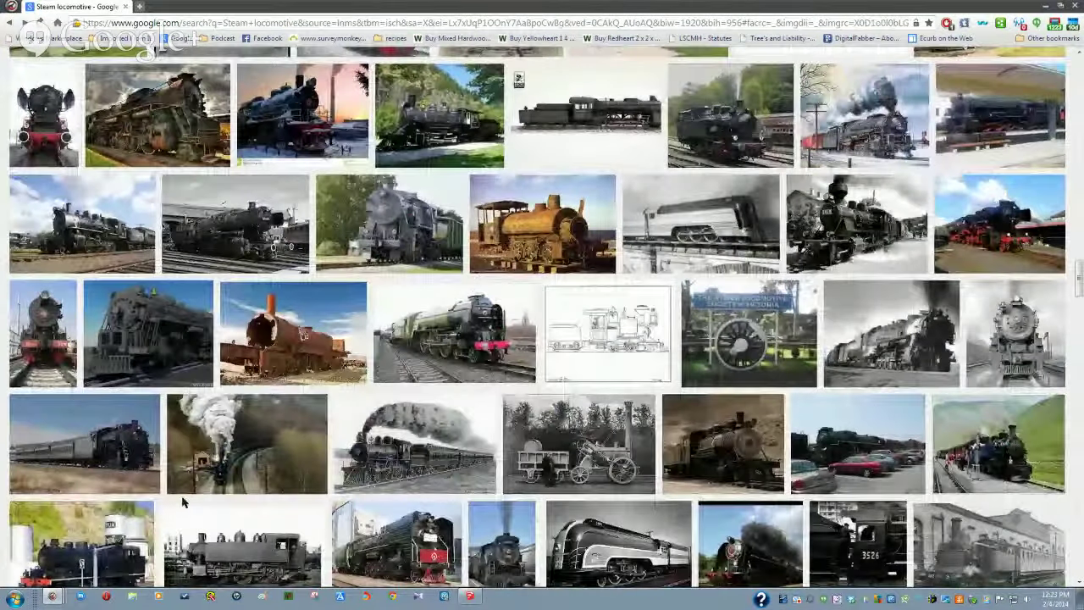
scroll(182, 502, down, 1)
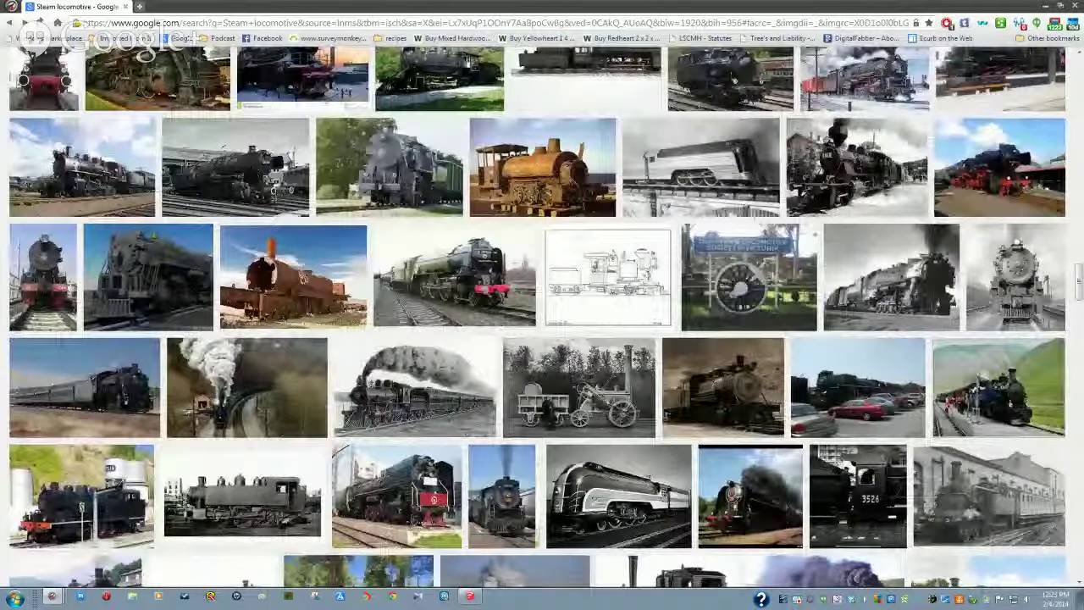
scroll(221, 478, down, 3)
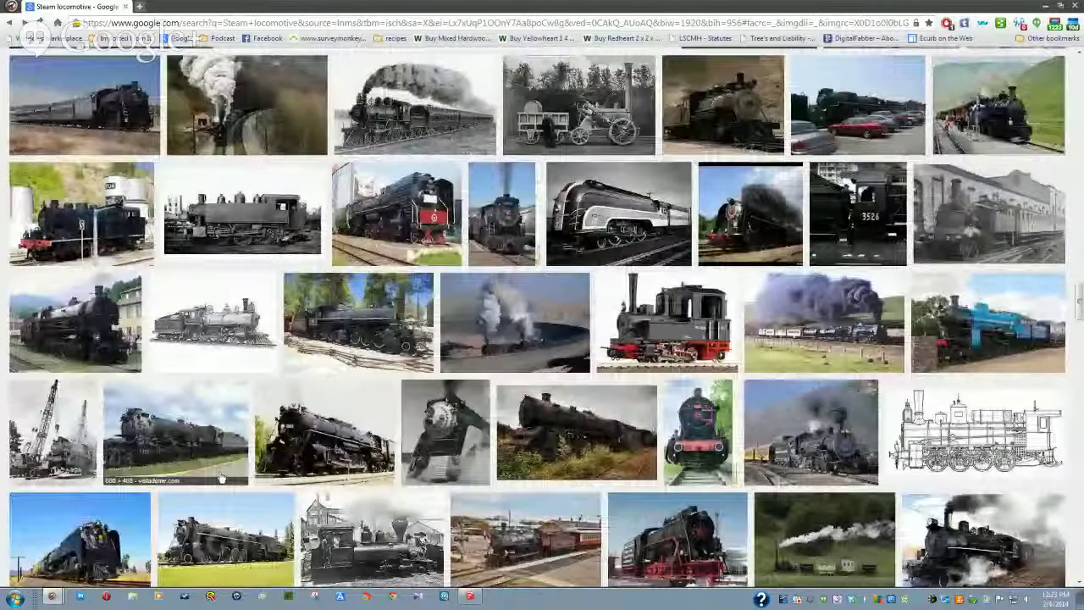
scroll(428, 504, down, 2)
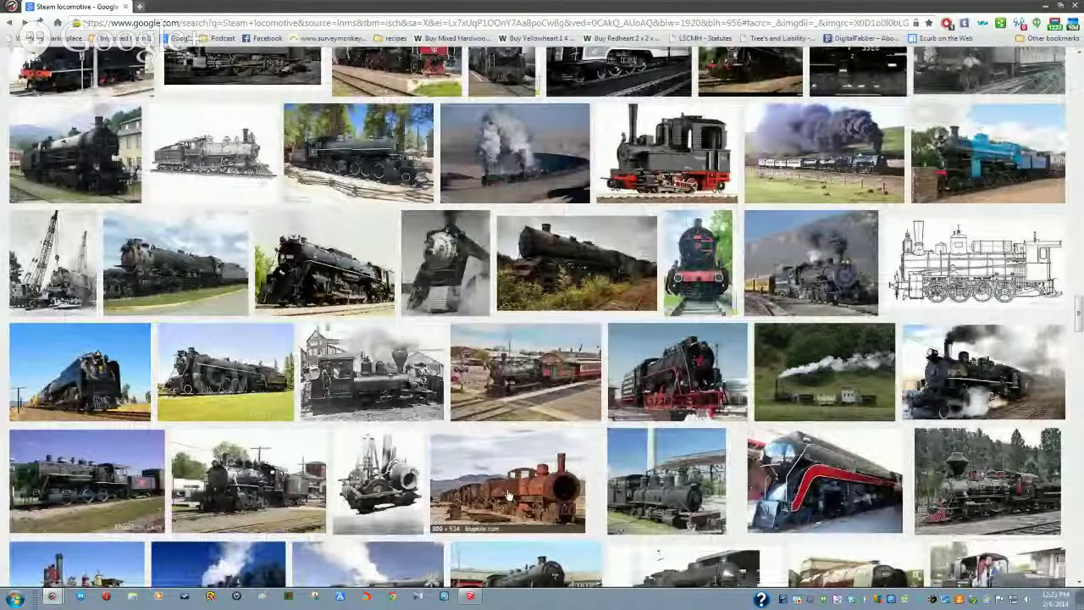
scroll(509, 495, down, 2)
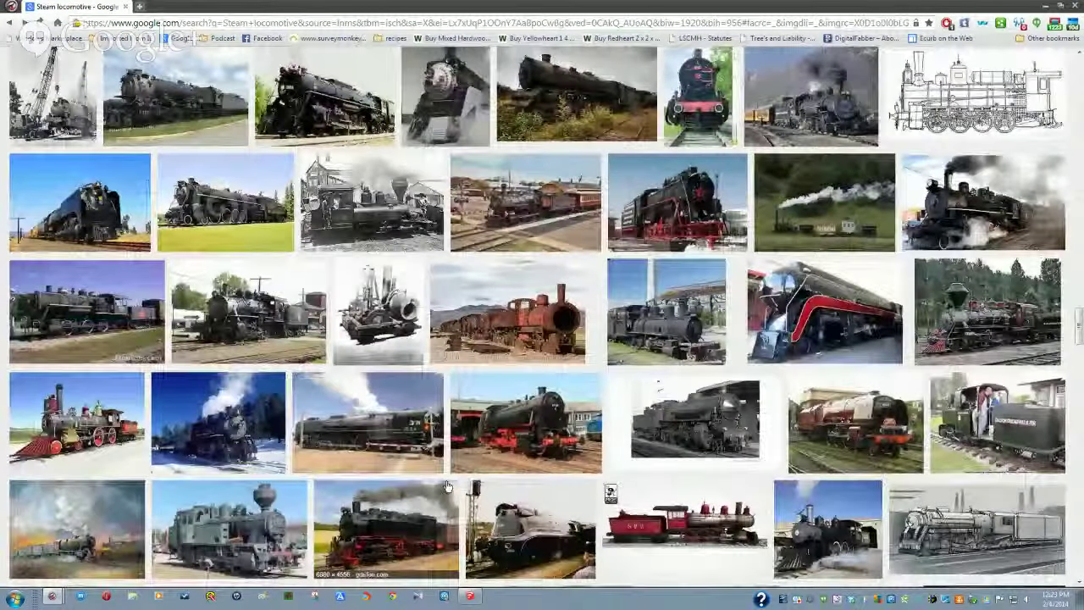
click(713, 539)
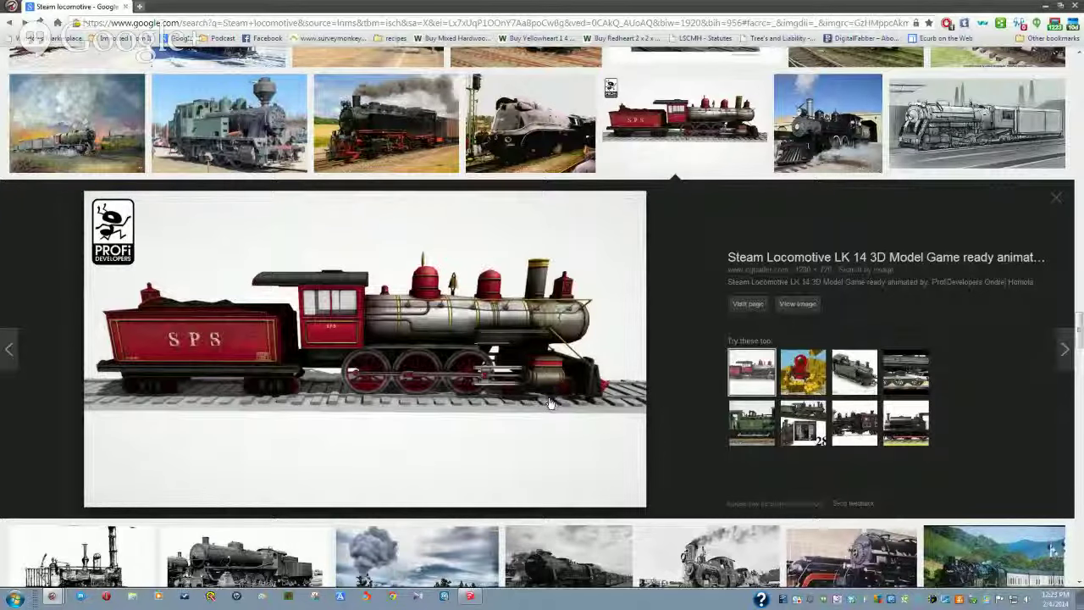
Step: Browse more steam locomotive images, preview the BBeM: Transportation Item photo, and return to the SketchUp model
scroll(549, 403, down, 2)
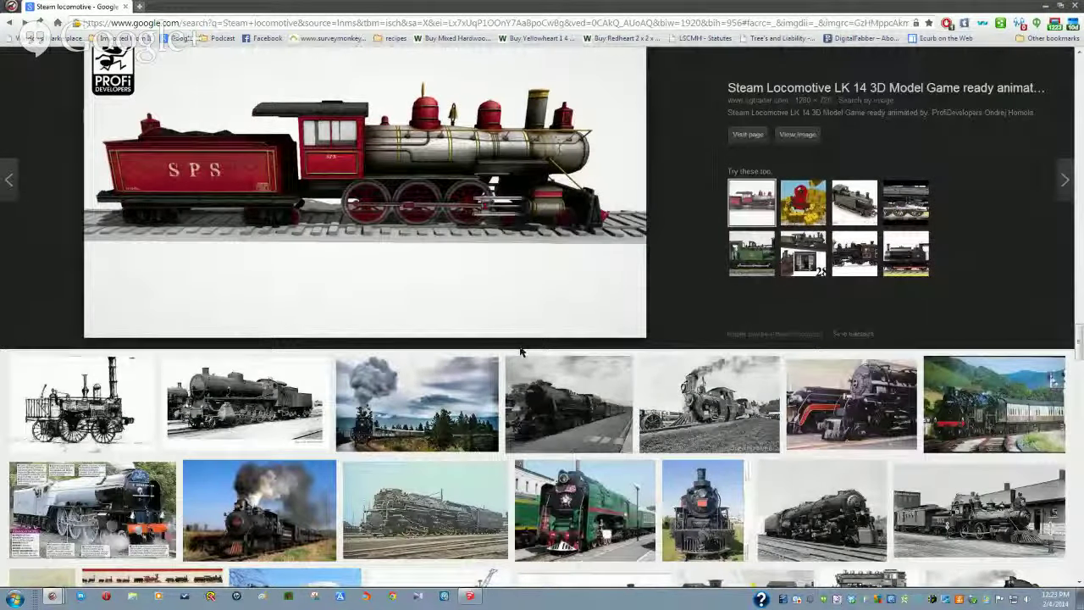
scroll(521, 351, down, 2)
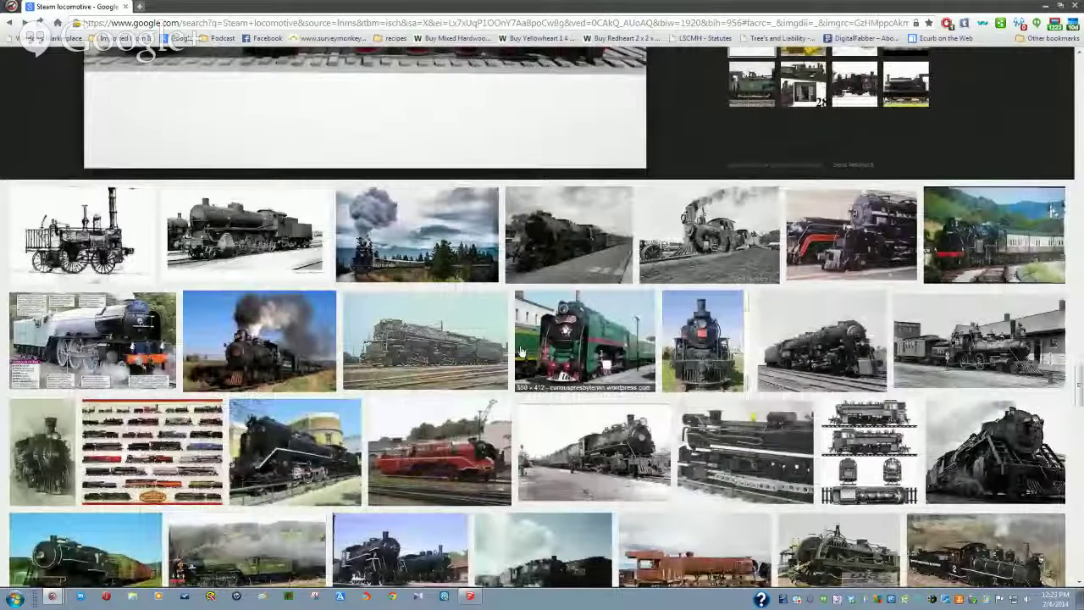
scroll(521, 352, down, 2)
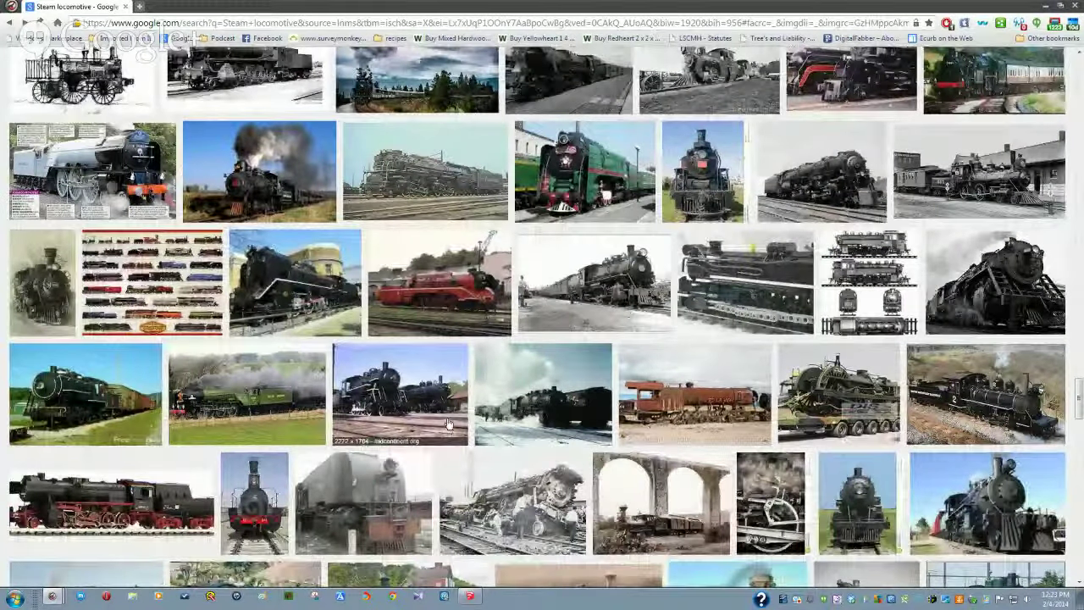
scroll(449, 423, down, 2)
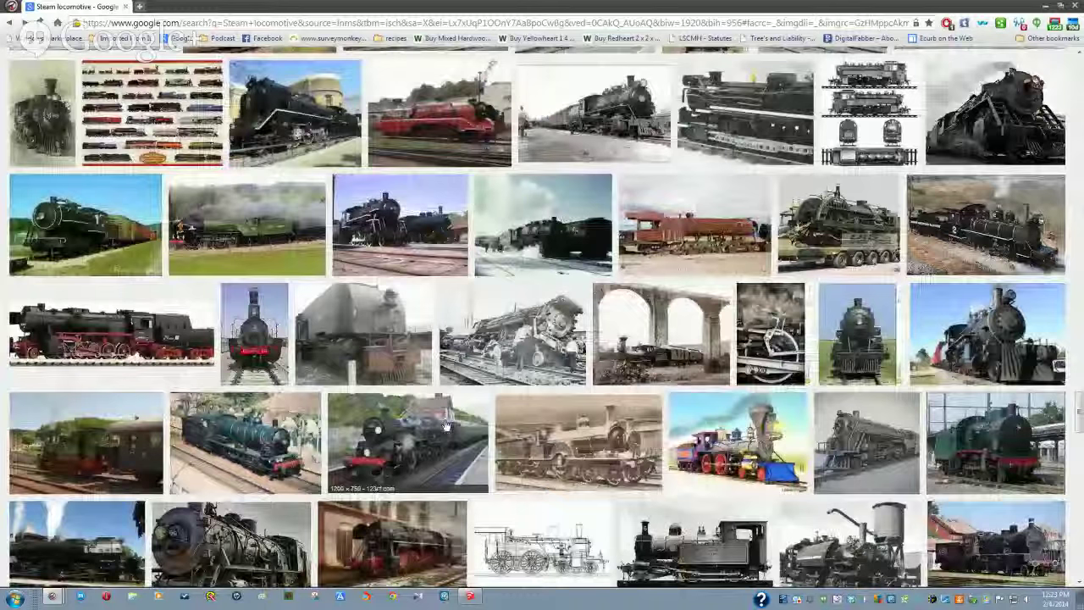
scroll(449, 425, down, 2)
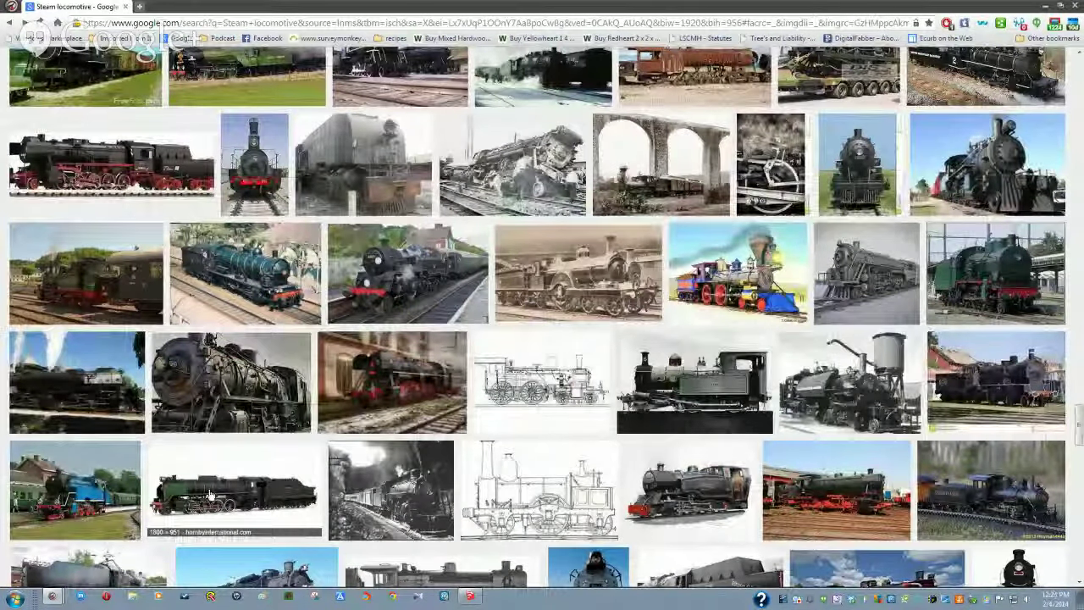
scroll(210, 499, down, 3)
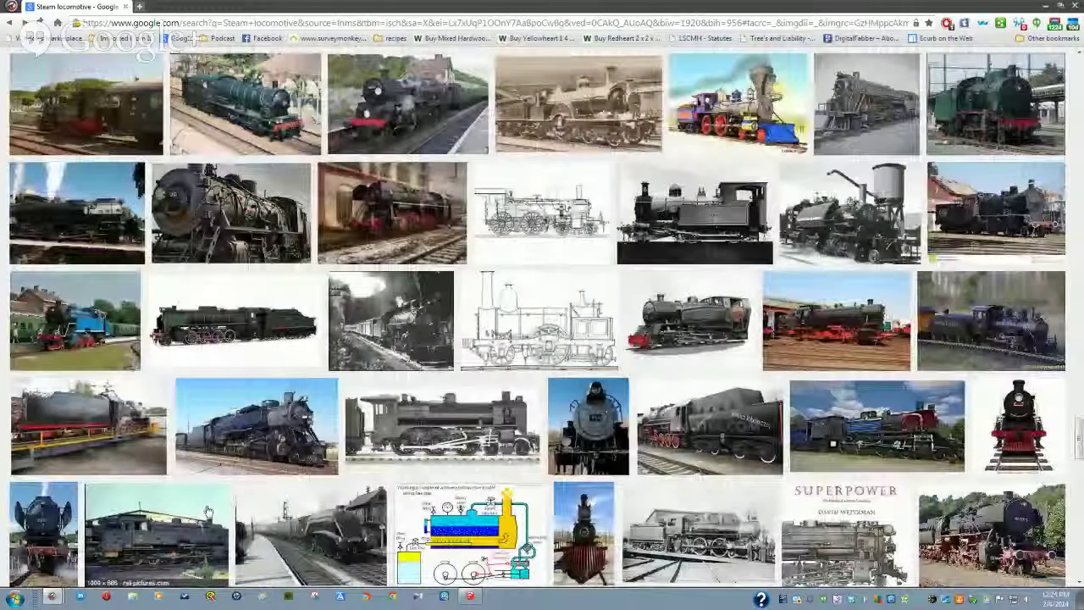
click(297, 449)
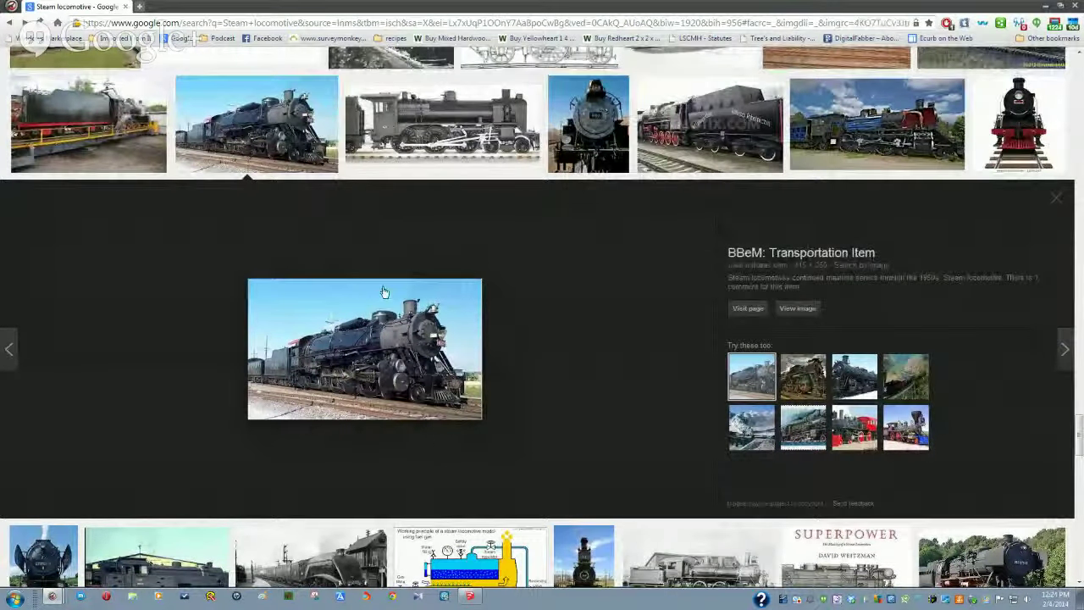
scroll(398, 207, up, 5)
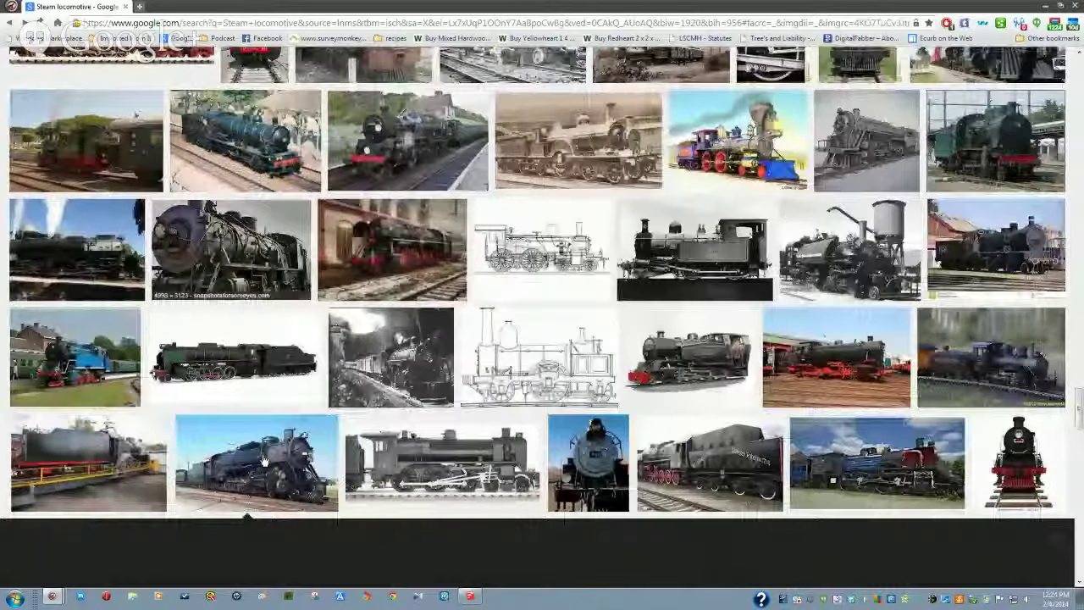
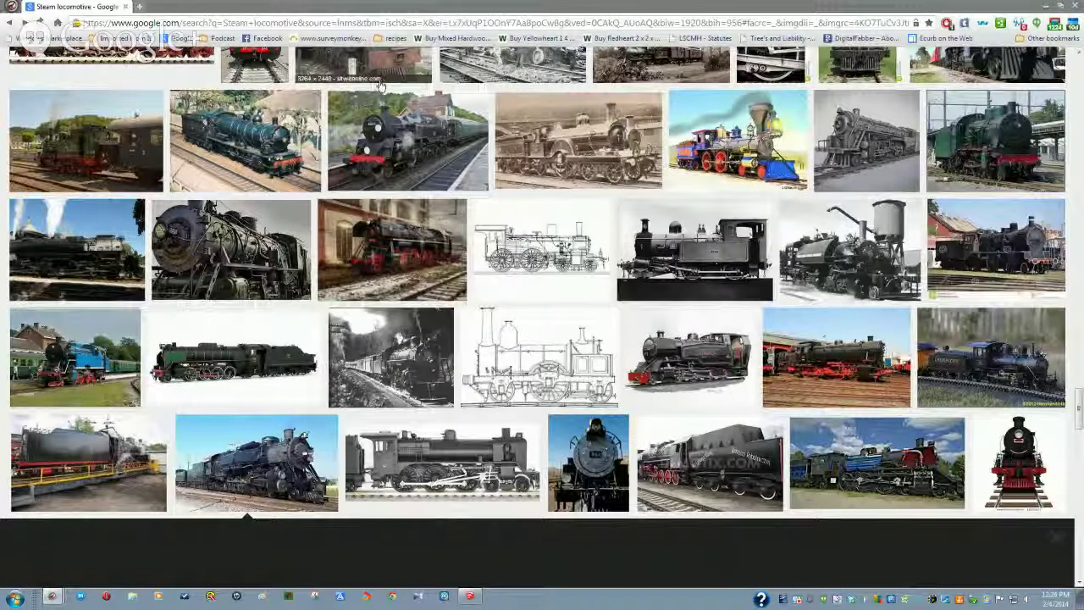
scroll(380, 86, up, 8)
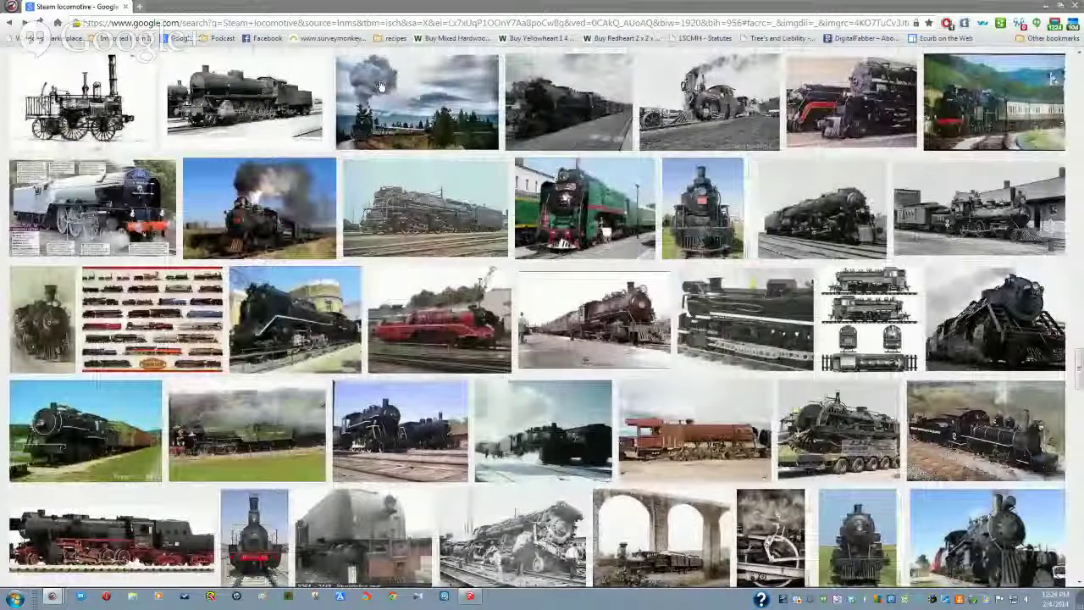
click(1045, 9)
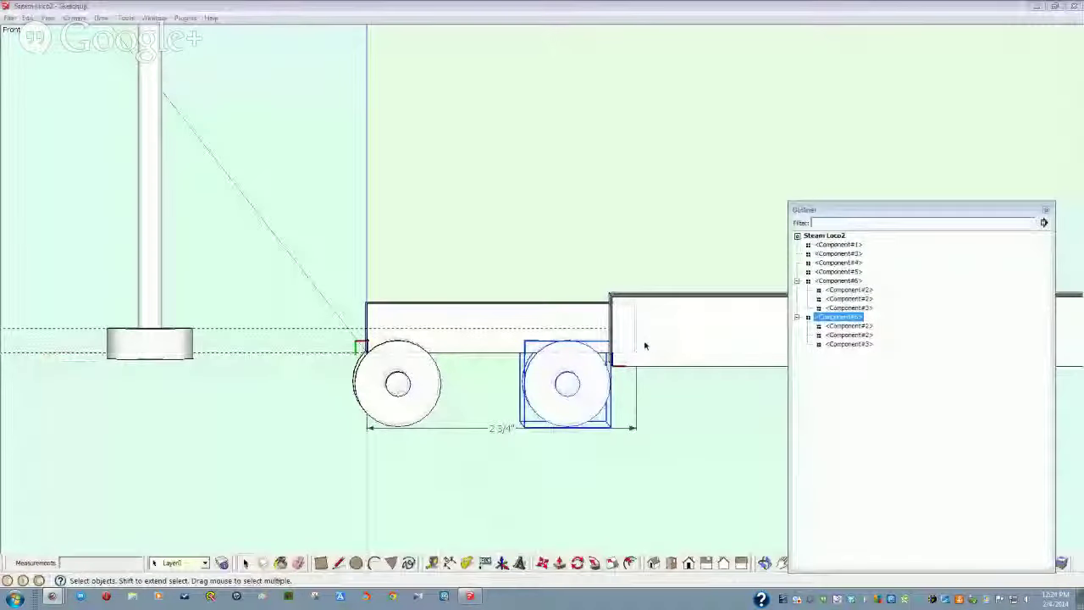
Step: Open the small block component, pull its top face up by 3/16 inch, and close the component
mouse_move(507, 351)
middle_down()
mouse_move(512, 405)
mouse_move(540, 405)
mouse_move(509, 357)
mouse_move(375, 366)
mouse_move(389, 359)
middle_up()
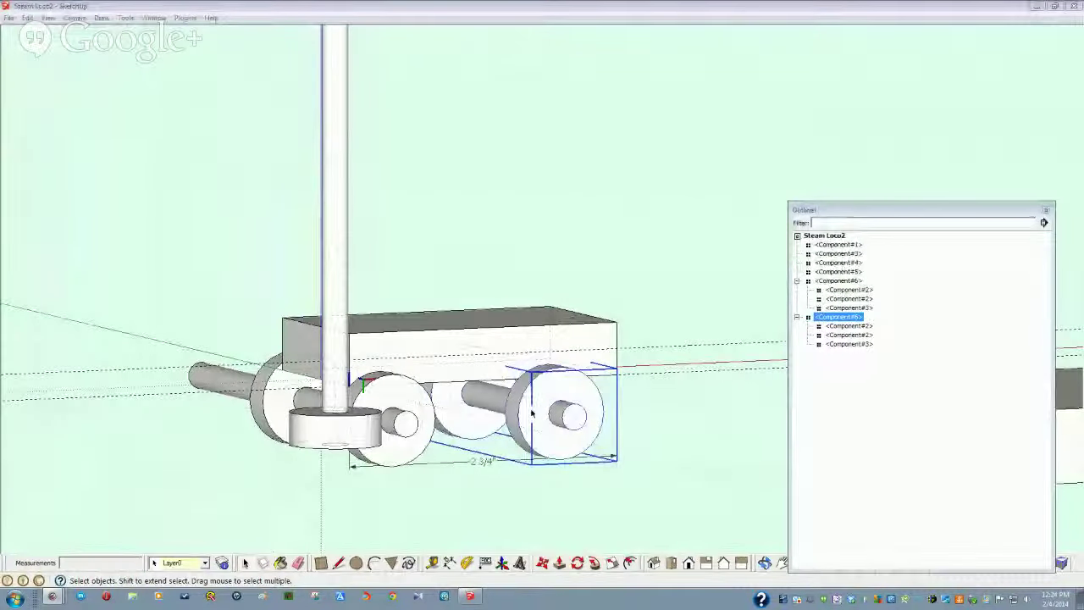
middle_drag(532, 412, 393, 356)
click(393, 362)
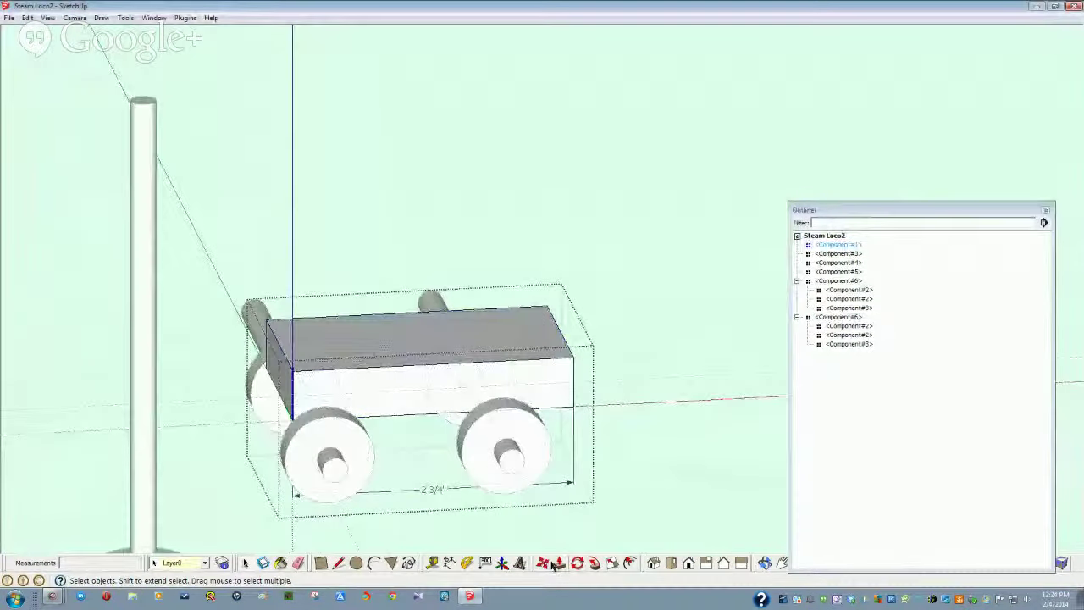
click(559, 563)
drag(388, 340, 391, 330)
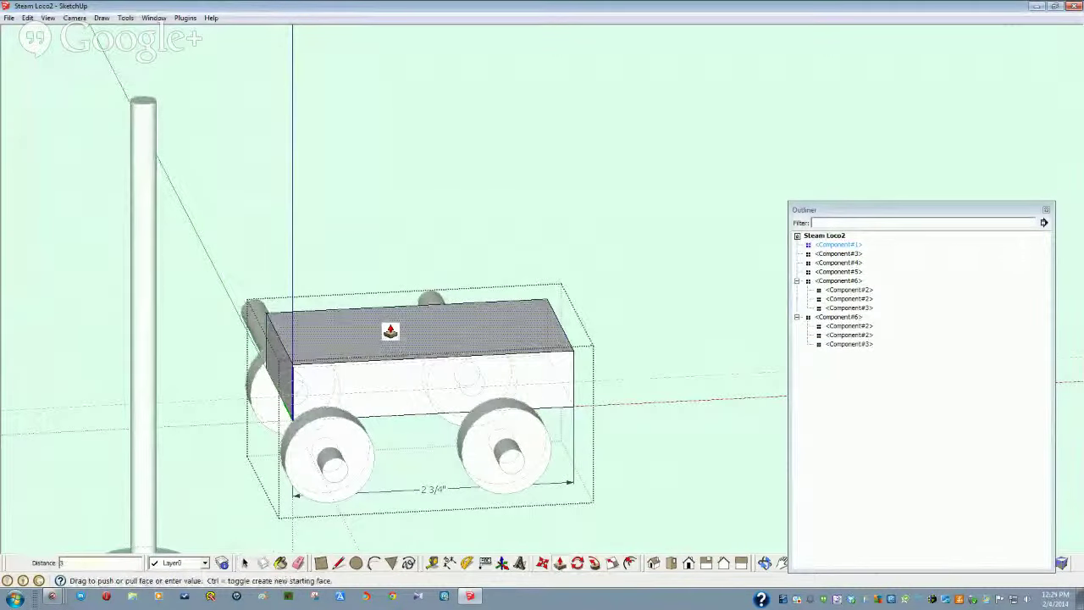
middle_drag(391, 331, 543, 231)
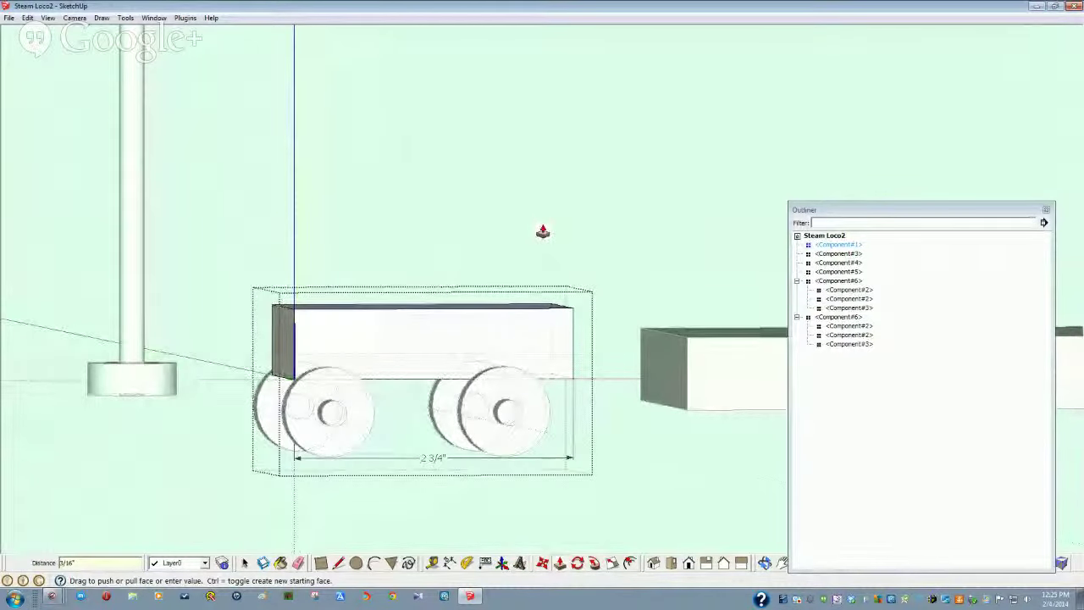
key(space)
click(528, 220)
Step: Place a vertical guide 0.375 inch in from the left edge of the small block's long front face
middle_drag(373, 386, 240, 356)
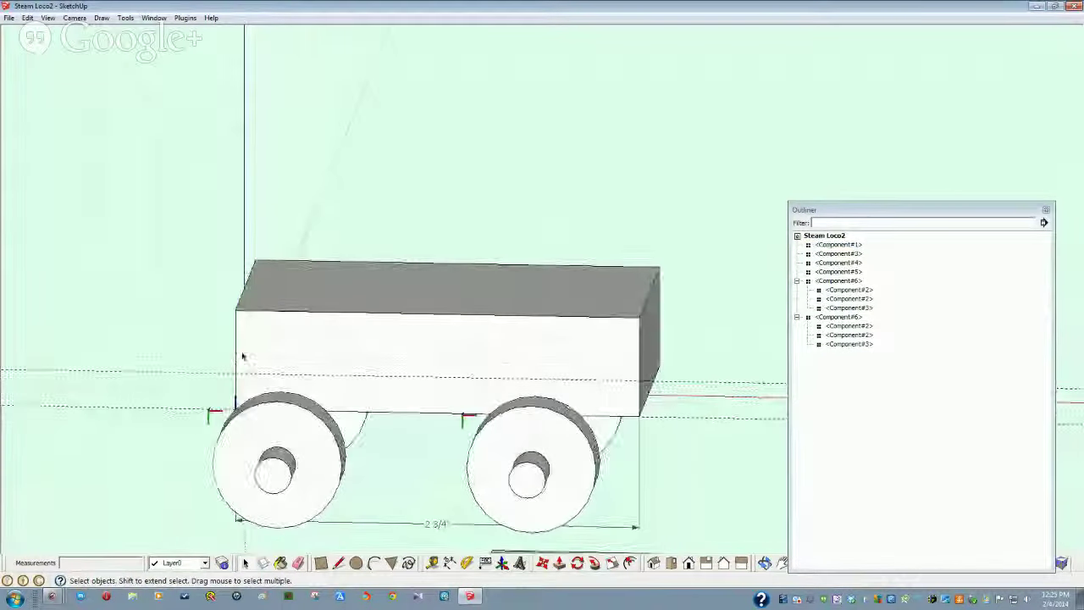
click(432, 565)
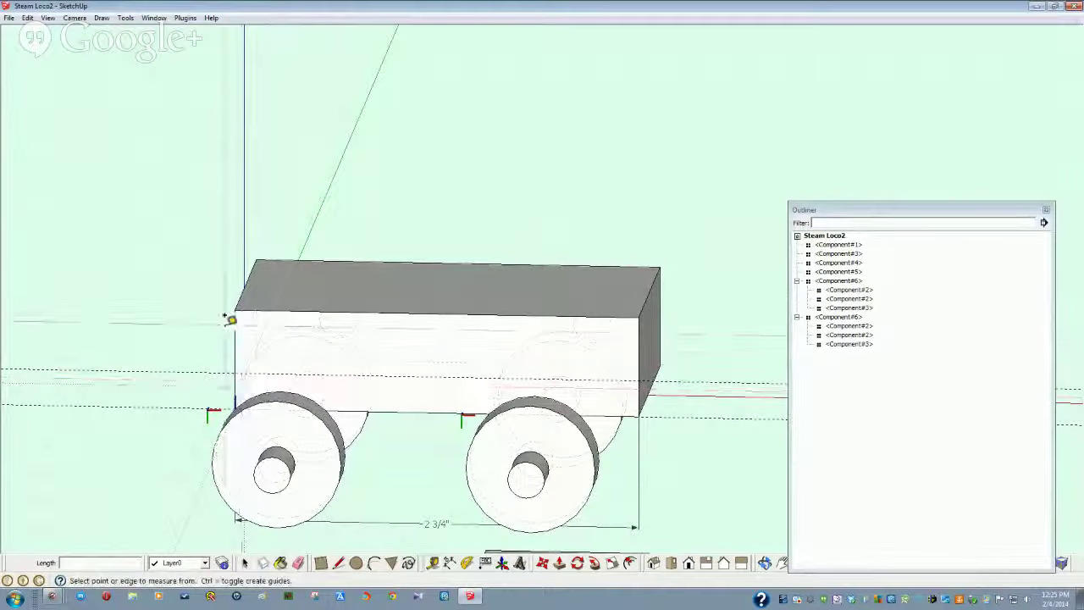
middle_drag(99, 332, 203, 311)
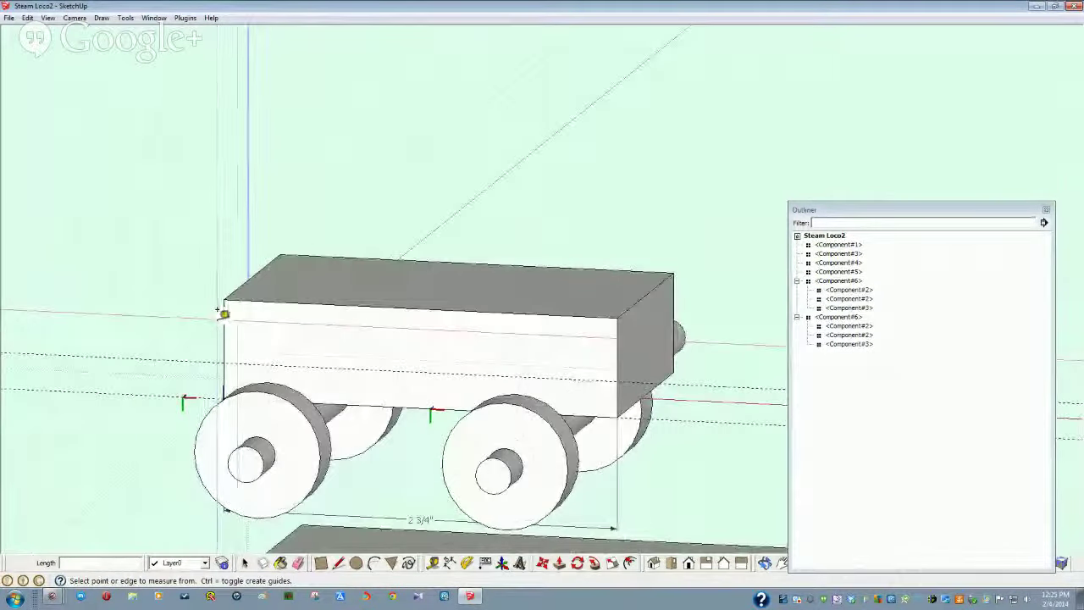
middle_drag(177, 488, 259, 283)
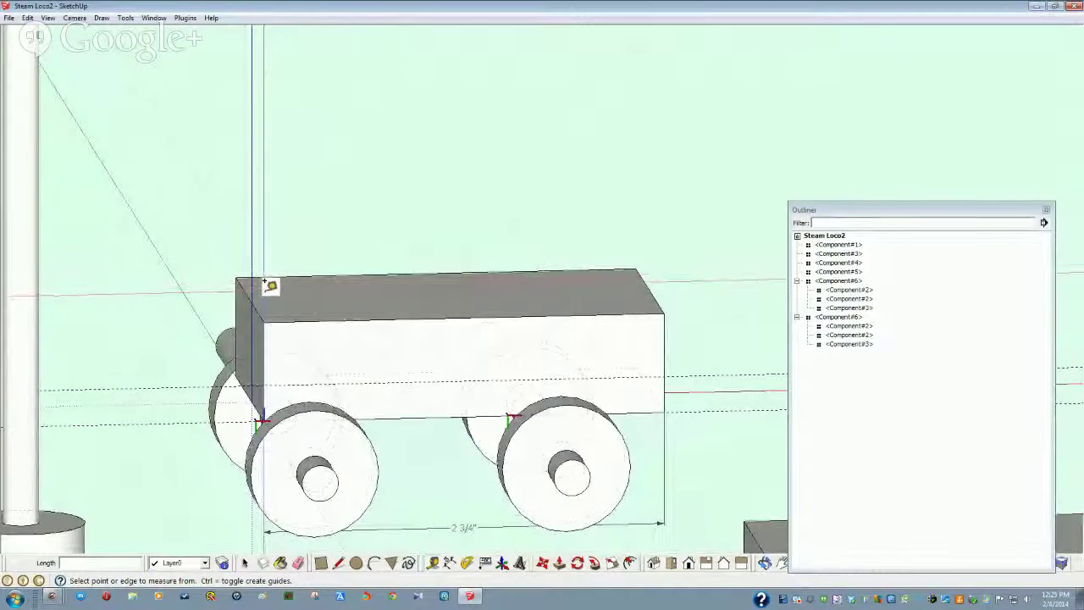
click(264, 276)
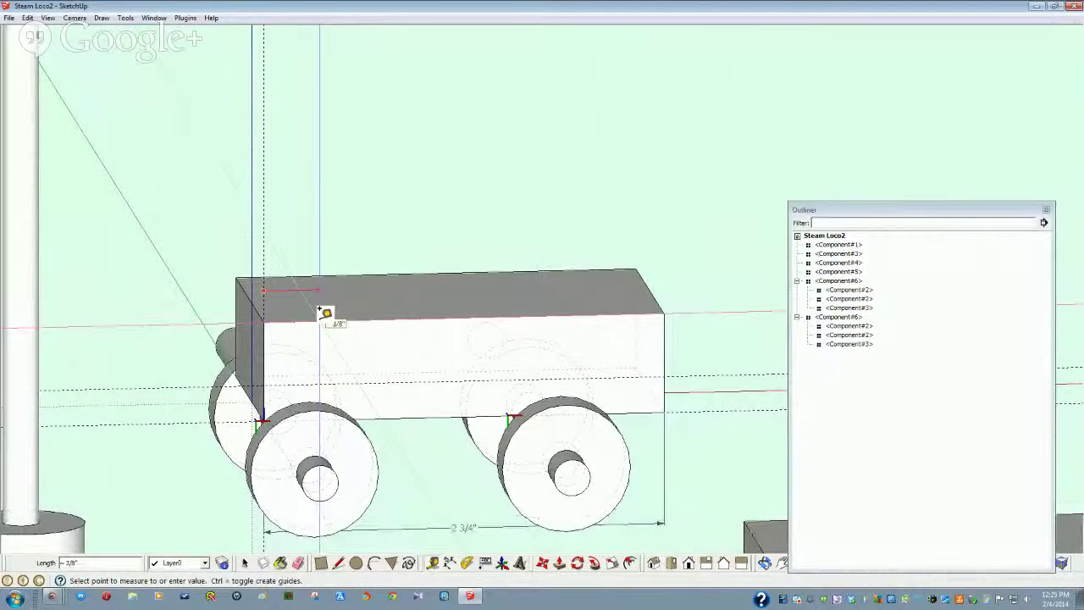
text(.3)
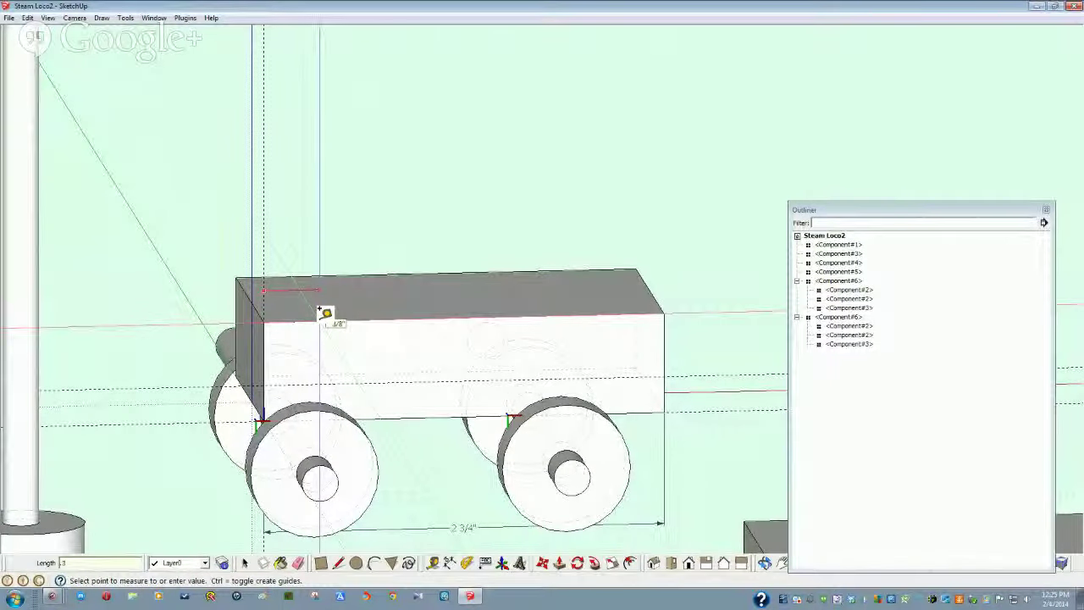
text(75)
key(Return)
middle_drag(319, 308, 310, 378)
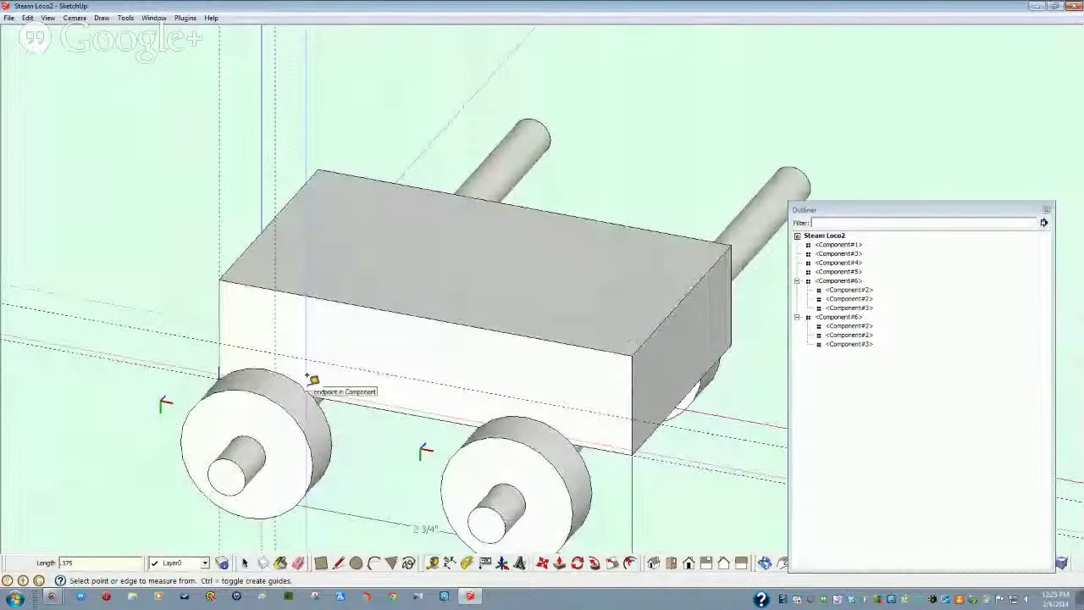
Step: Draw a circle on the block's front face, centred where the guides cross, entering 0.125 as the radius
key(space)
click(325, 351)
scroll(325, 351, up, 2)
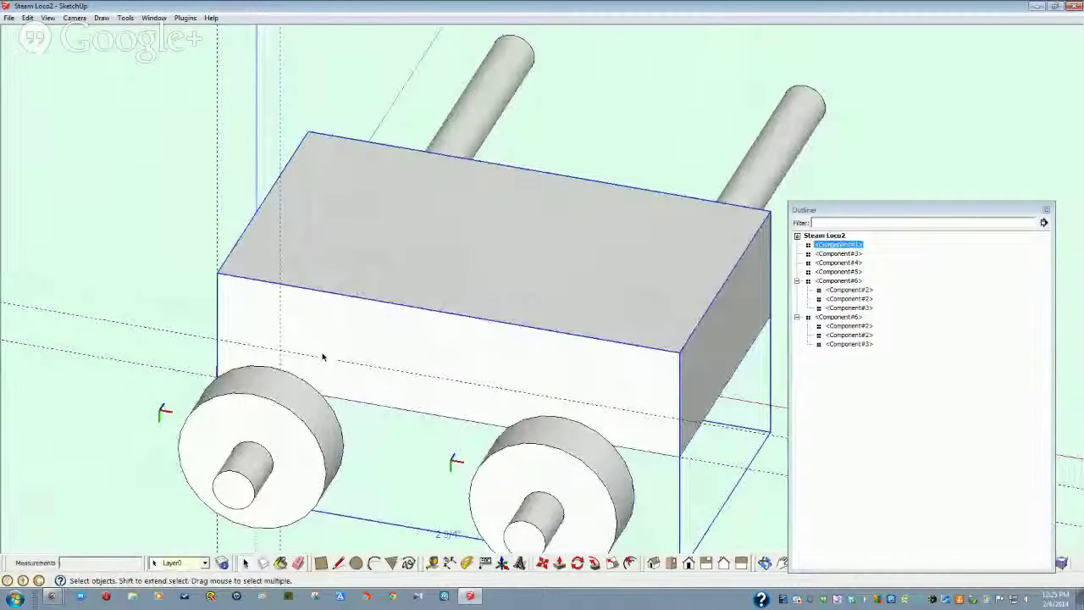
scroll(322, 356, up, 1)
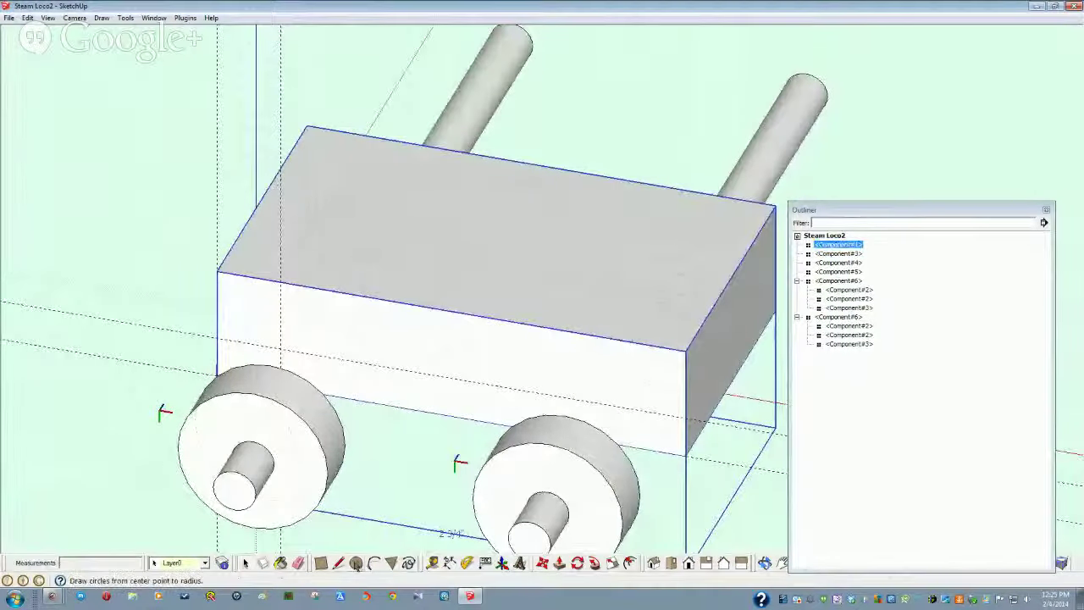
click(356, 562)
click(281, 348)
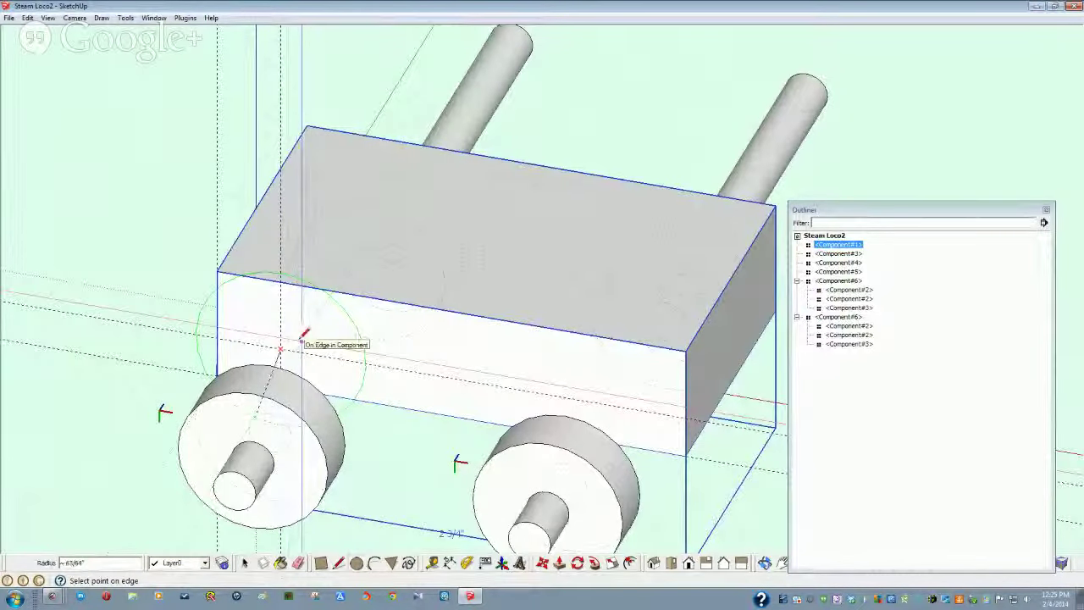
text(.125)
key(Return)
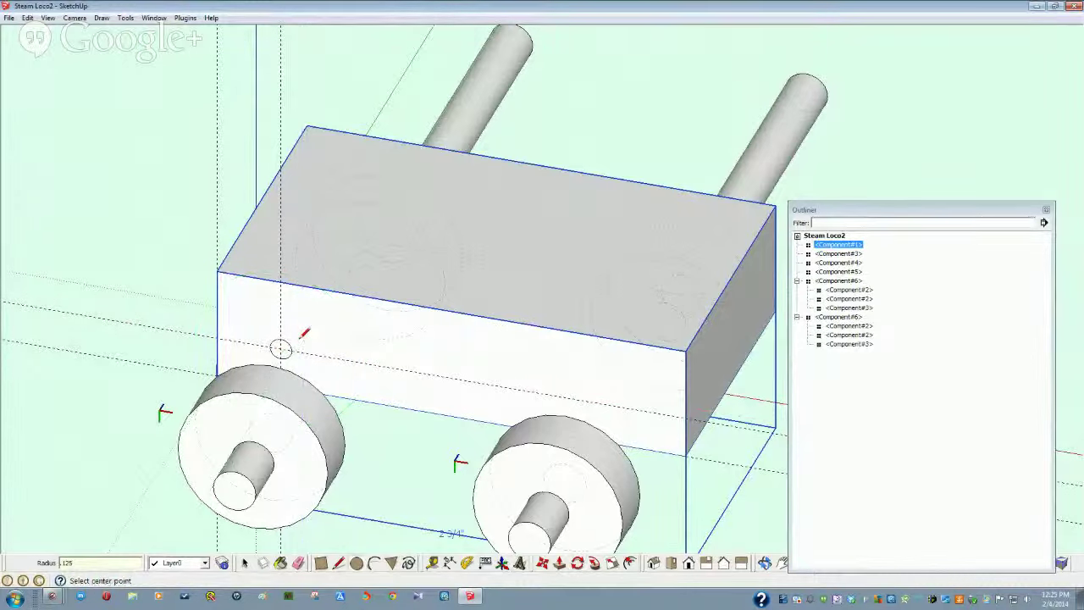
middle_drag(300, 338, 300, 339)
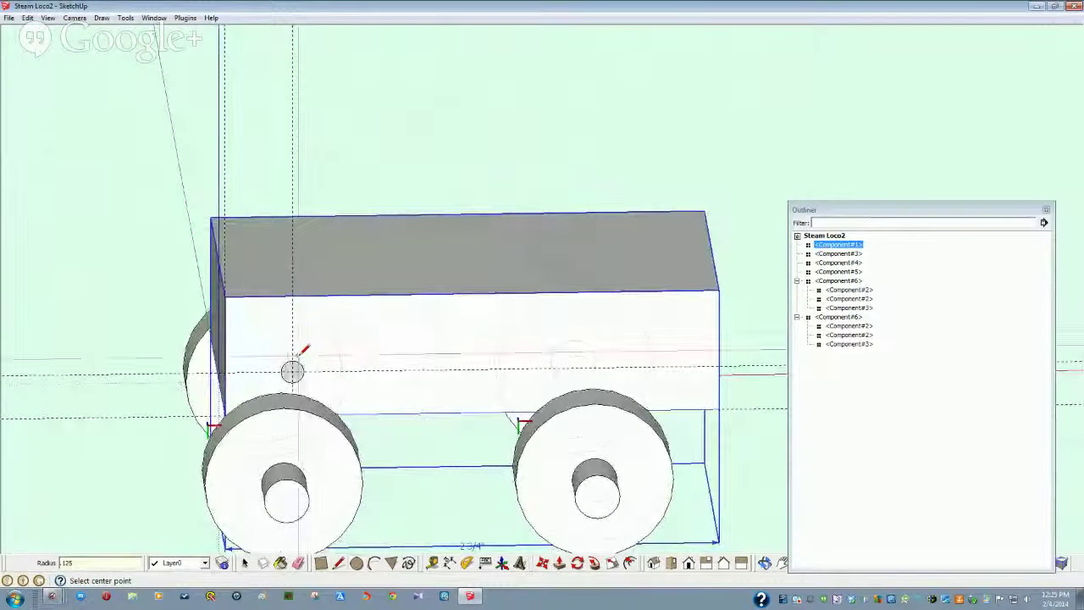
key(space)
click(111, 452)
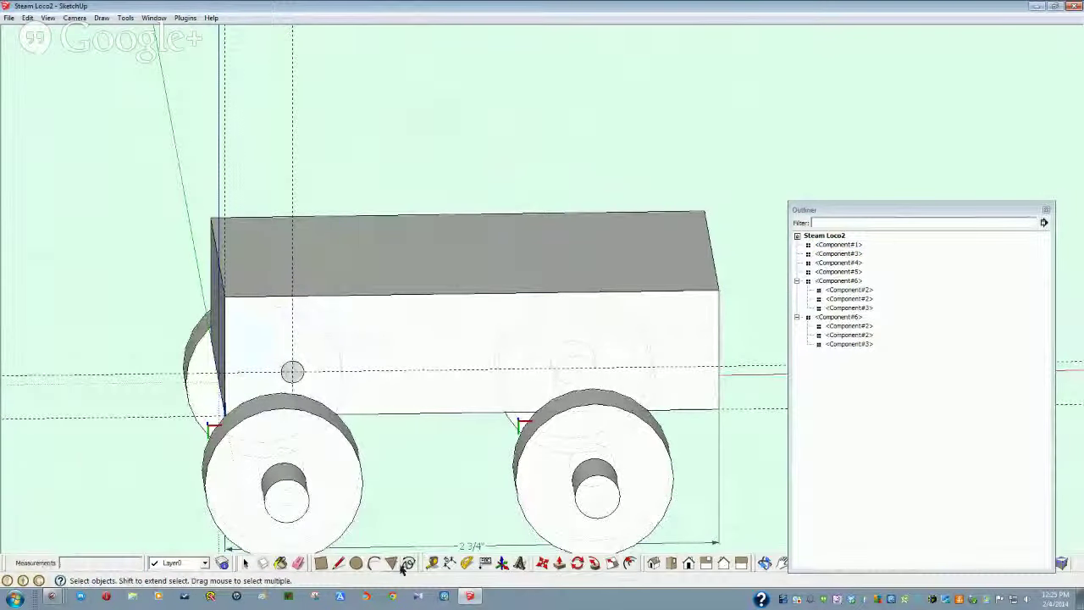
Step: Open the left wheel set's axle component, dimension the diameter of the axle end, and close the components
click(447, 563)
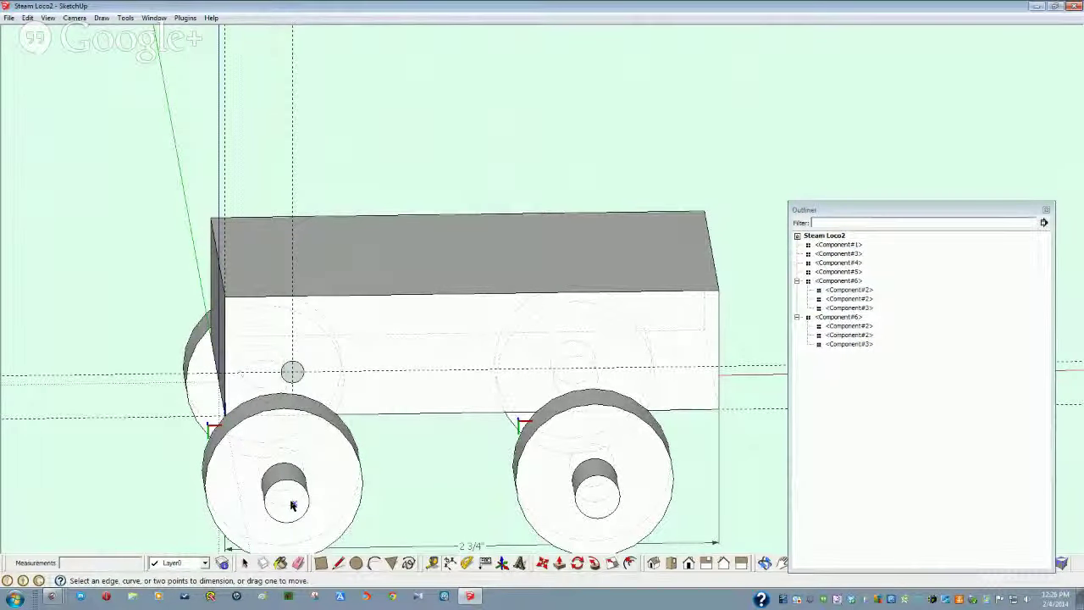
key(space)
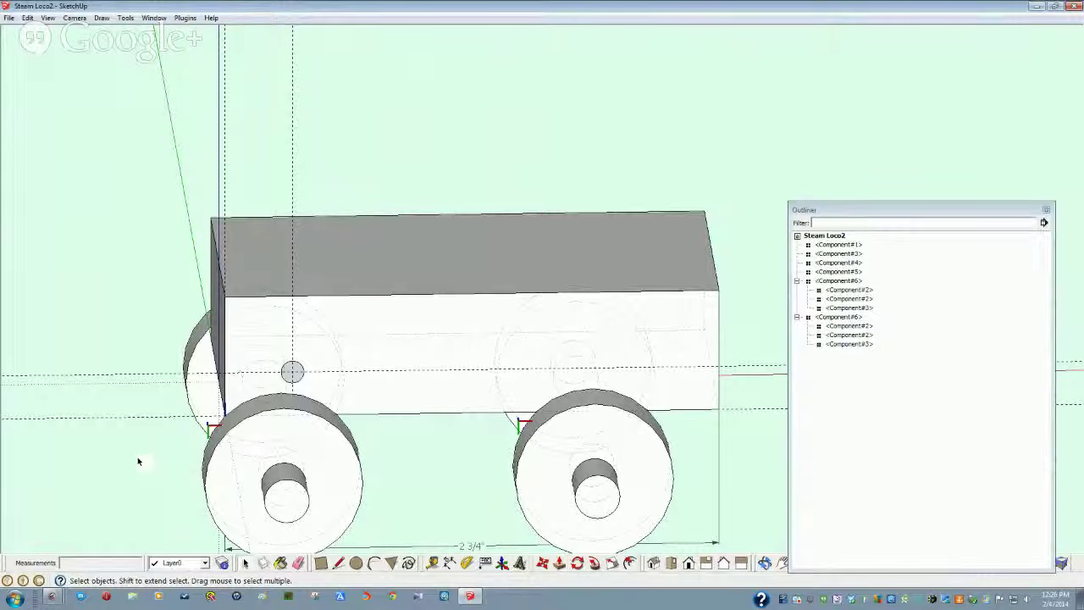
double_click(299, 512)
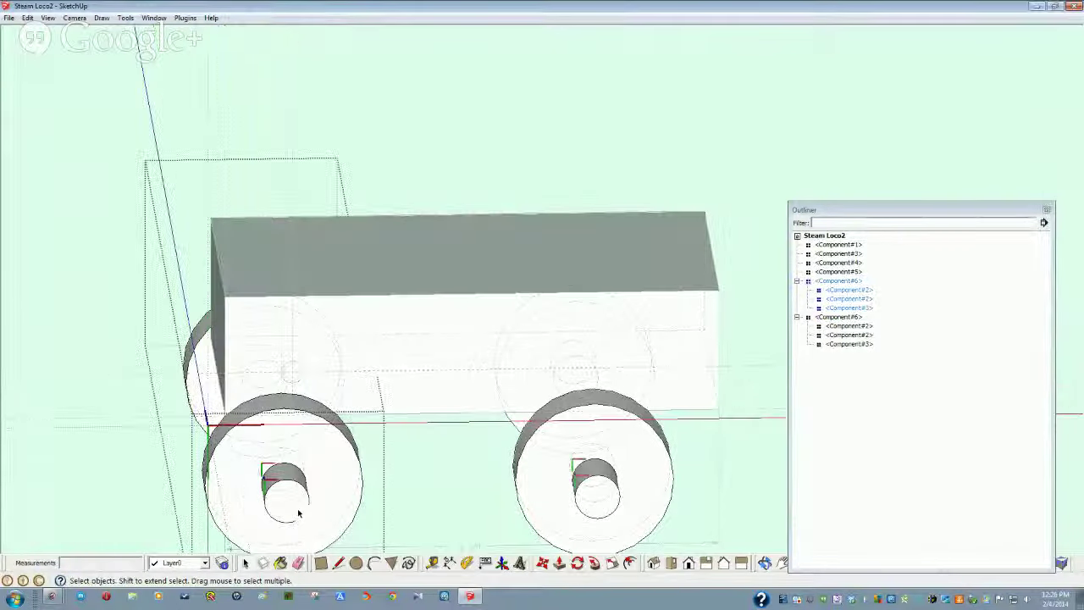
click(297, 510)
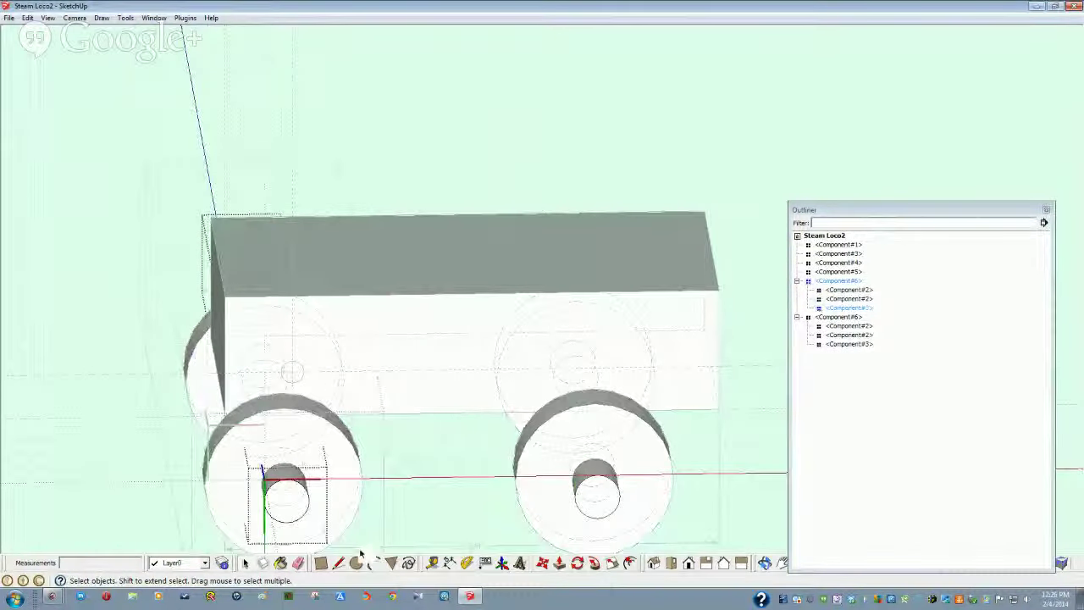
click(449, 562)
click(308, 518)
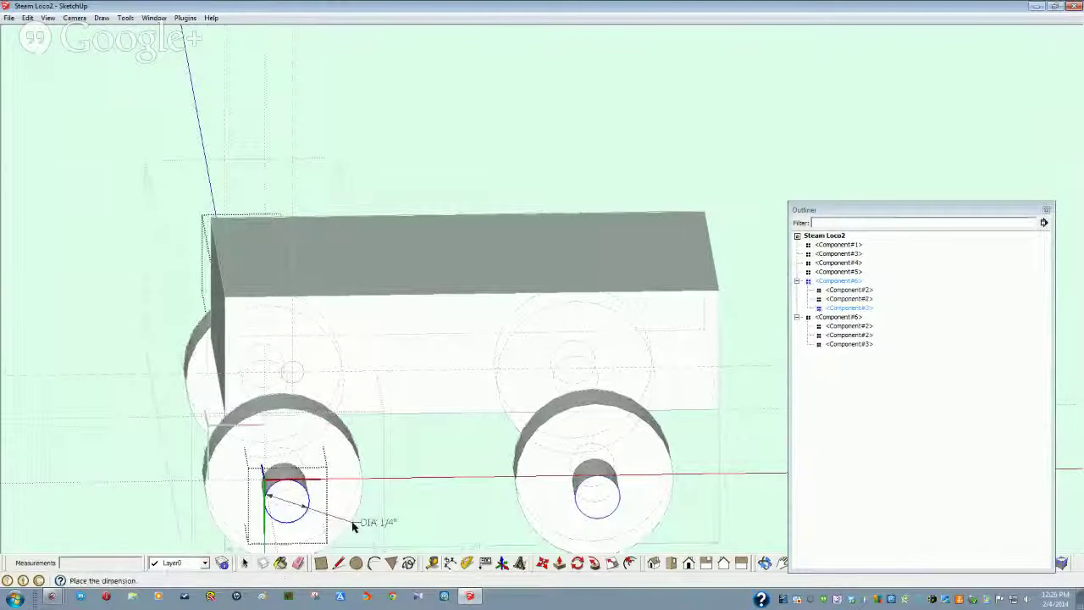
click(373, 528)
middle_drag(331, 525, 300, 515)
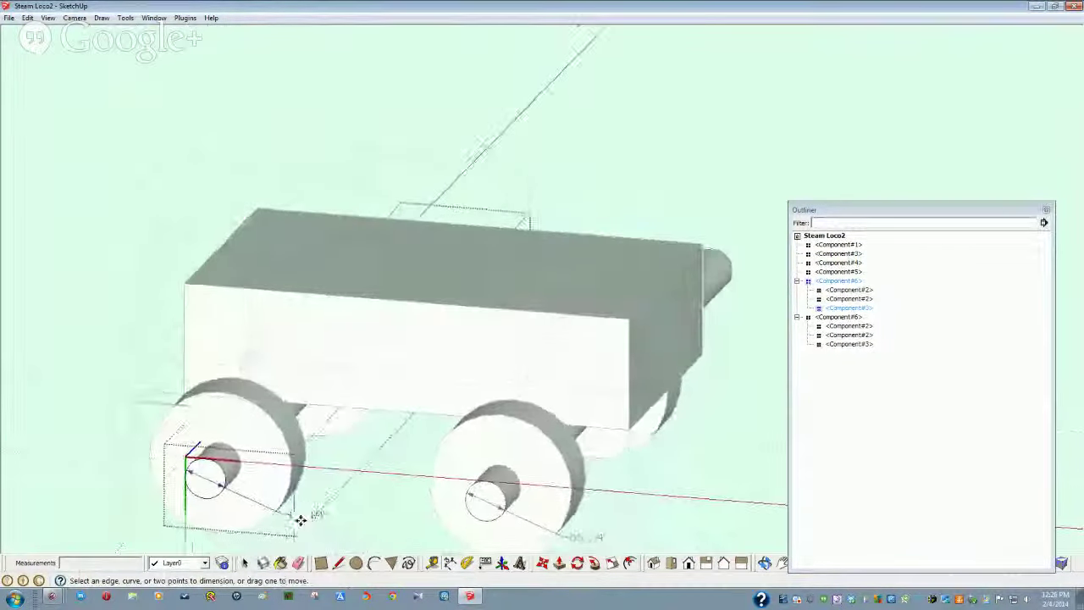
key(space)
click(243, 369)
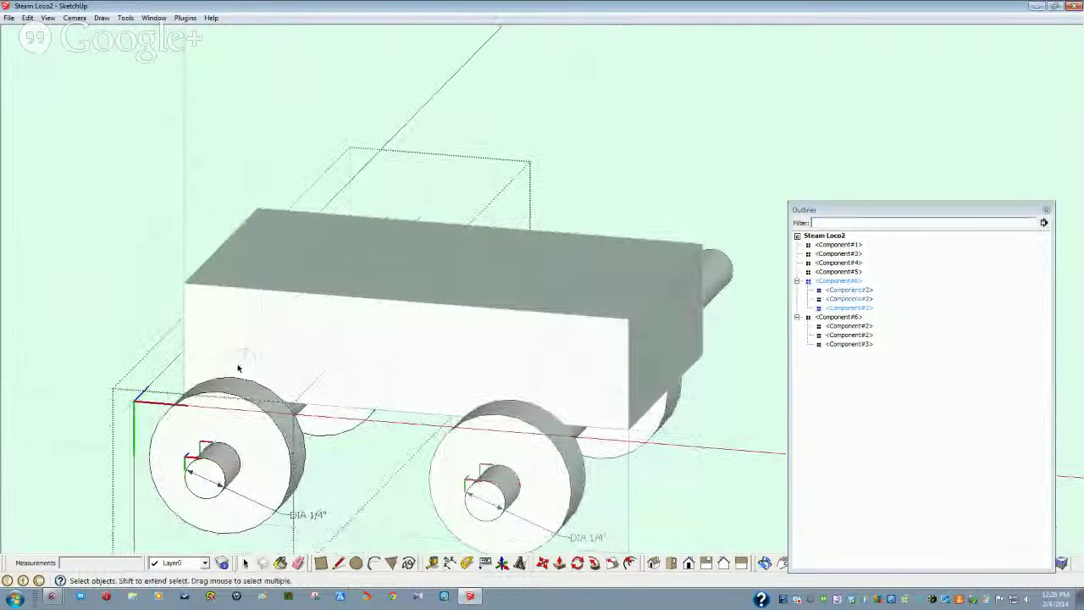
click(138, 319)
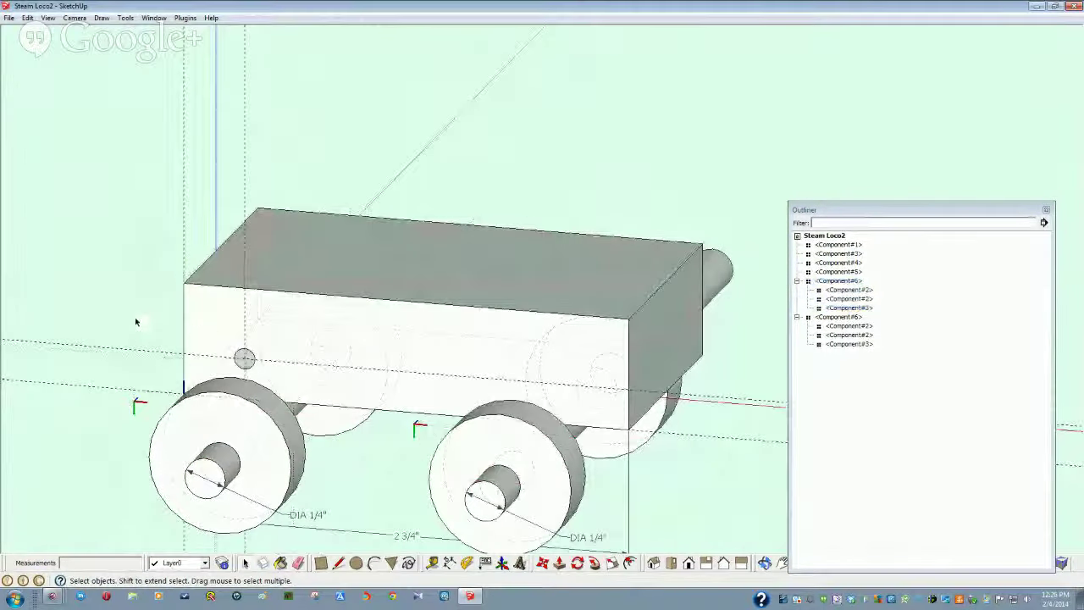
Step: Set the radius of the circle on the block's front face to 0.125 inch through its entity properties
right_click(251, 366)
click(276, 378)
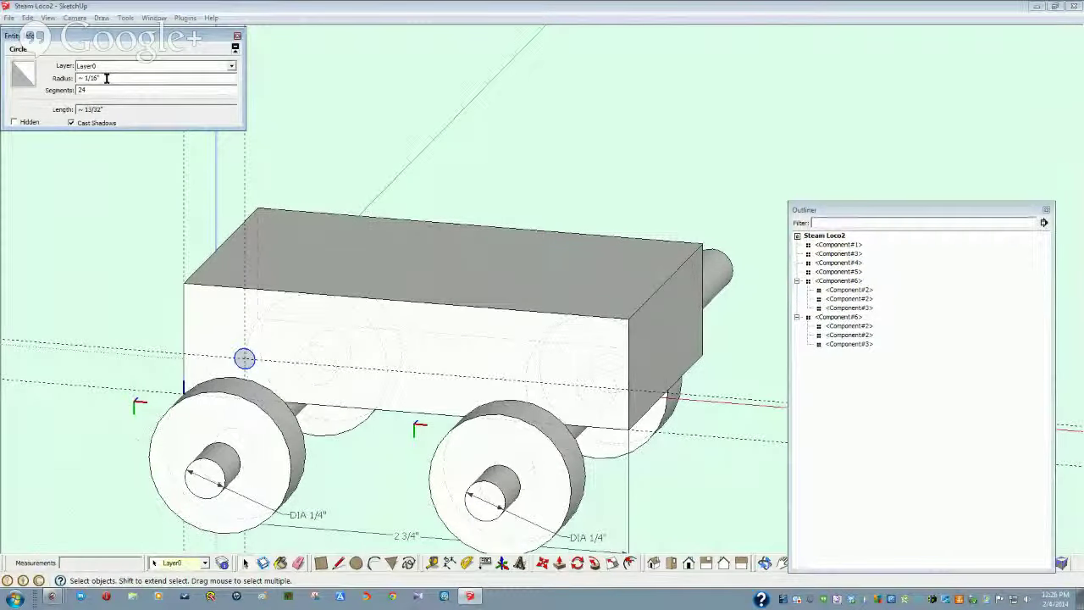
click(95, 78)
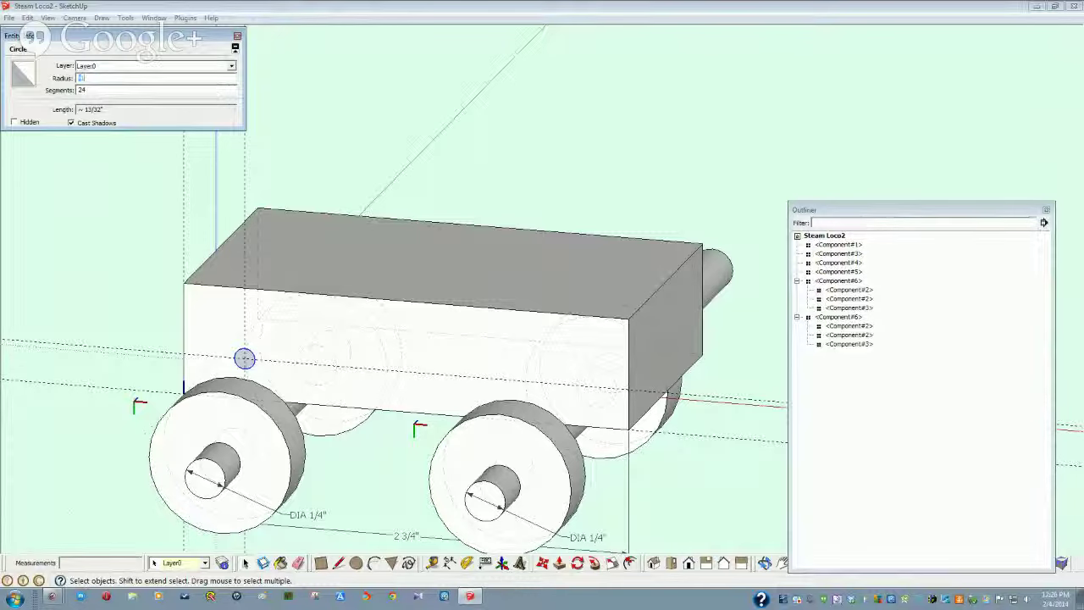
text(.125)
key(Return)
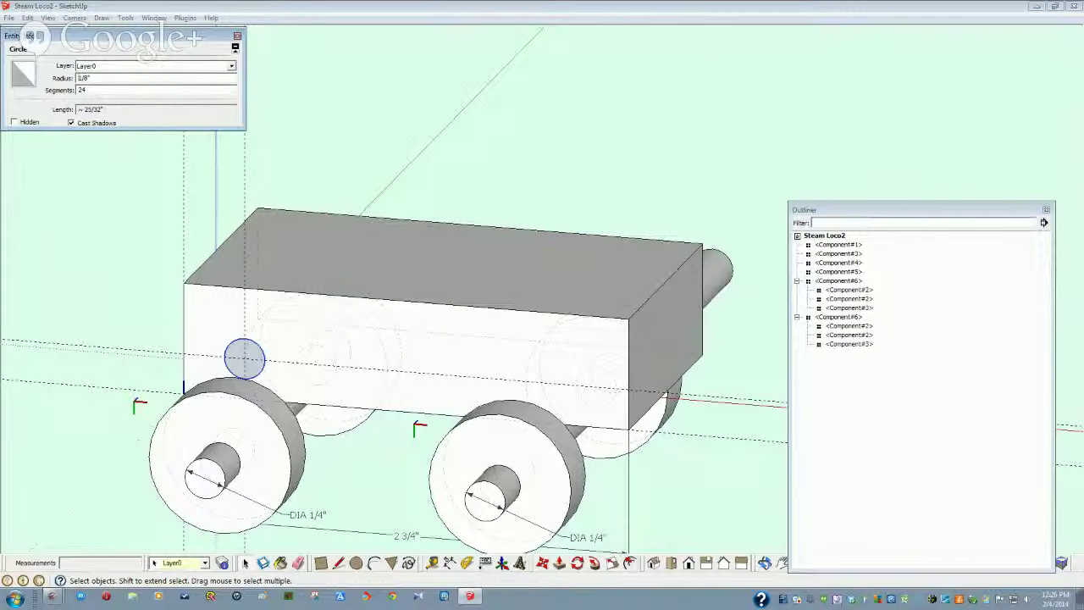
click(97, 229)
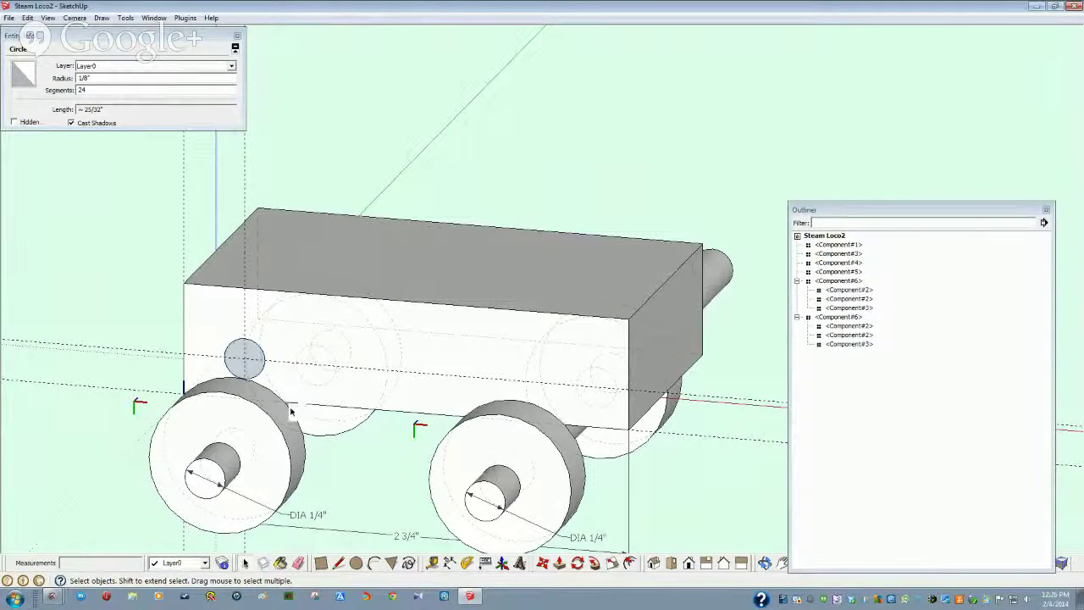
click(254, 355)
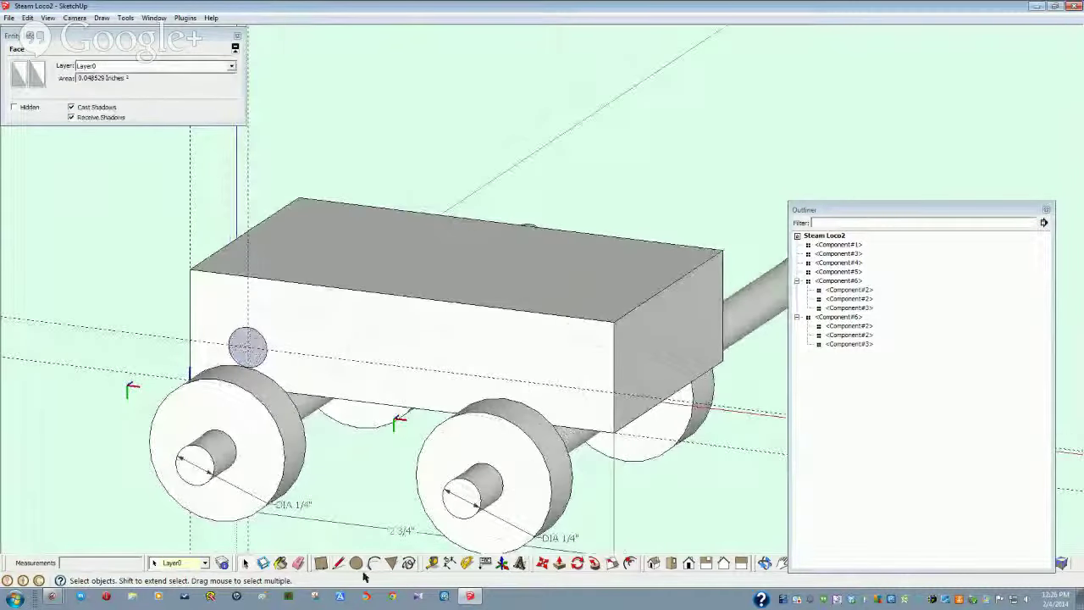
middle_drag(360, 565, 301, 449)
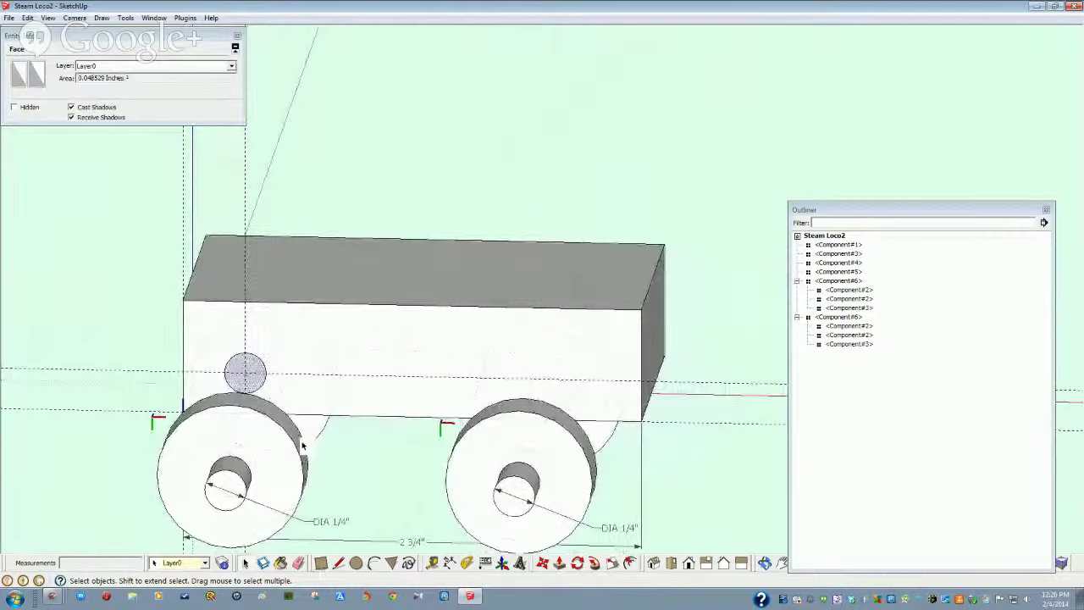
click(378, 384)
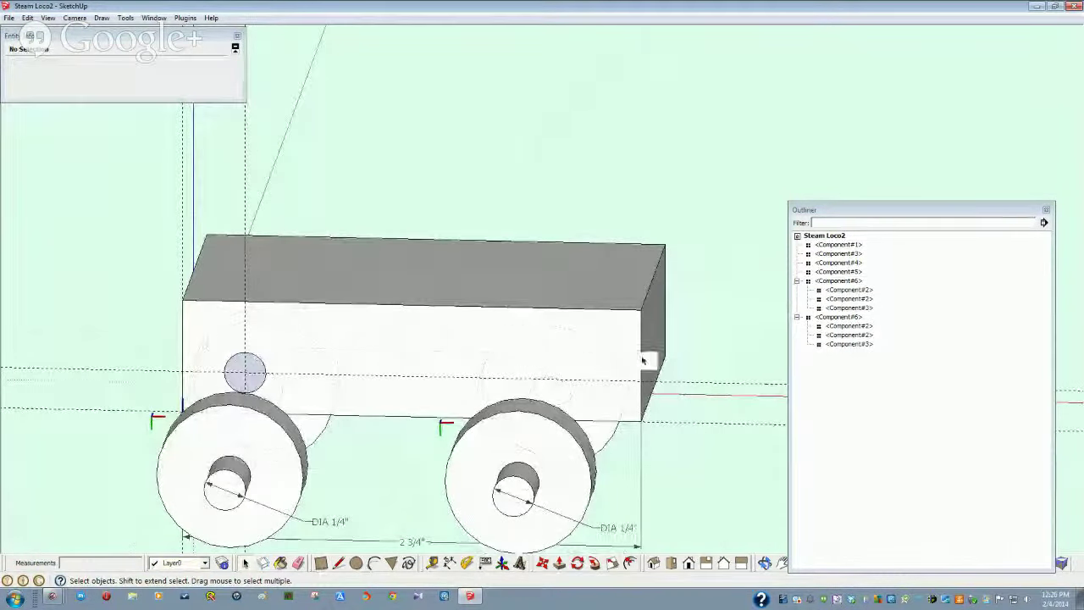
Step: Place a vertical guide 0.375 inch in from the right edge of the block's front face
click(641, 340)
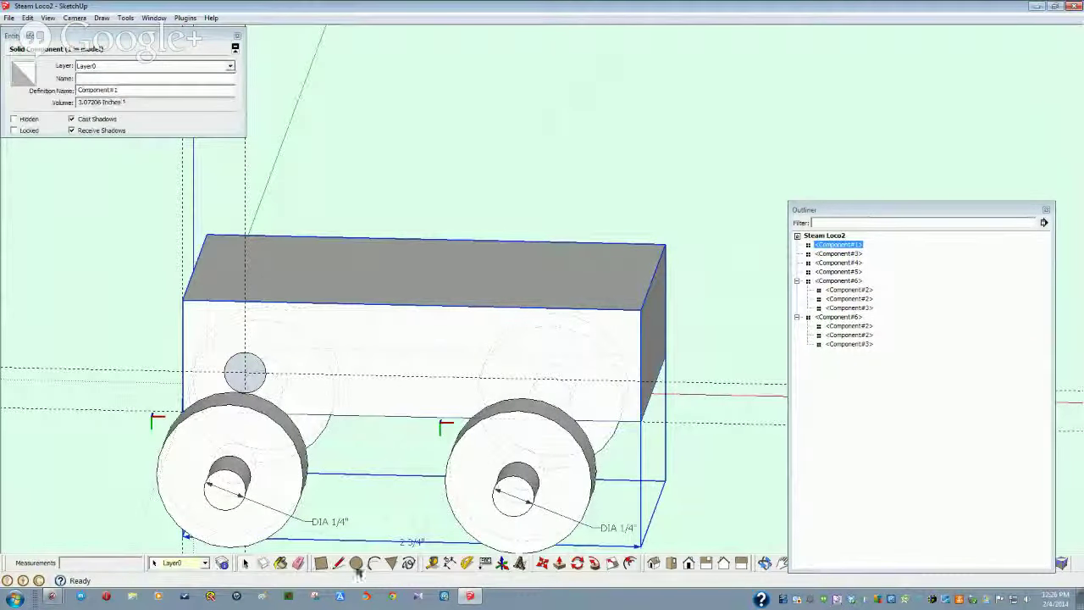
click(434, 565)
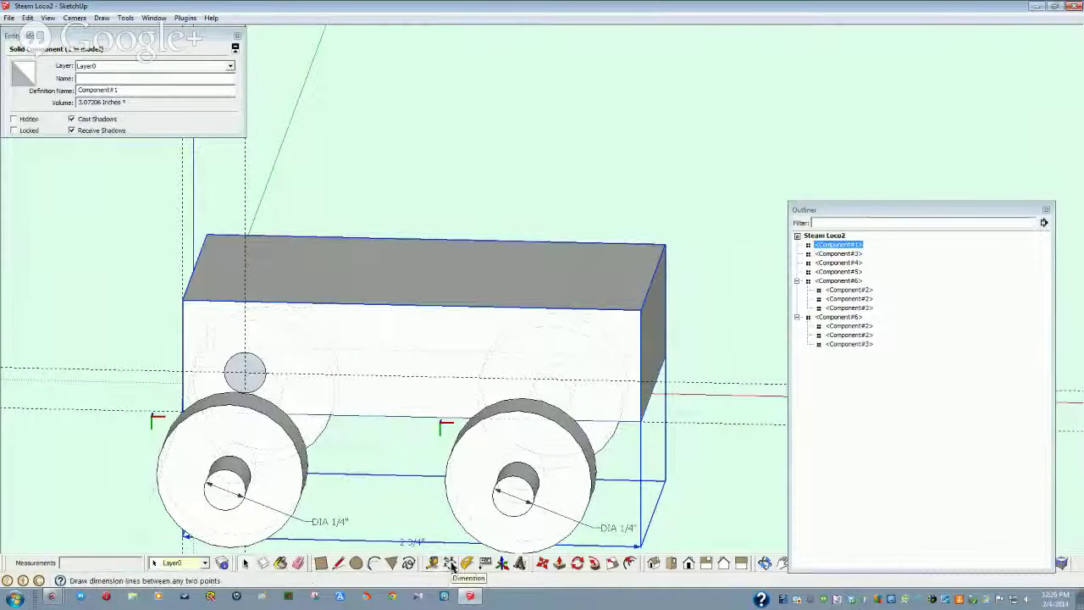
click(642, 387)
middle_drag(659, 435, 646, 312)
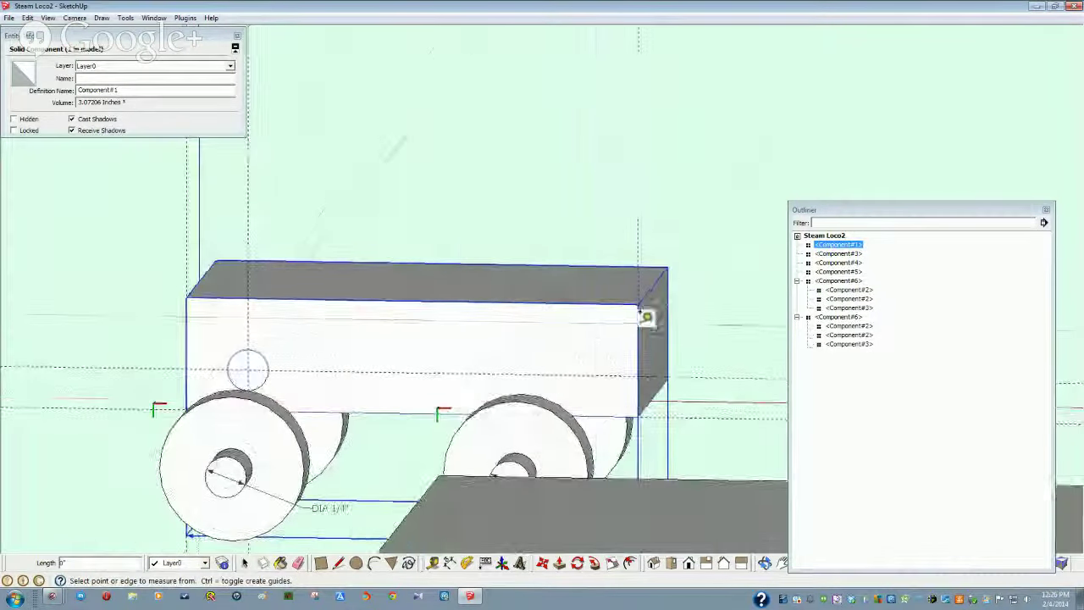
click(647, 280)
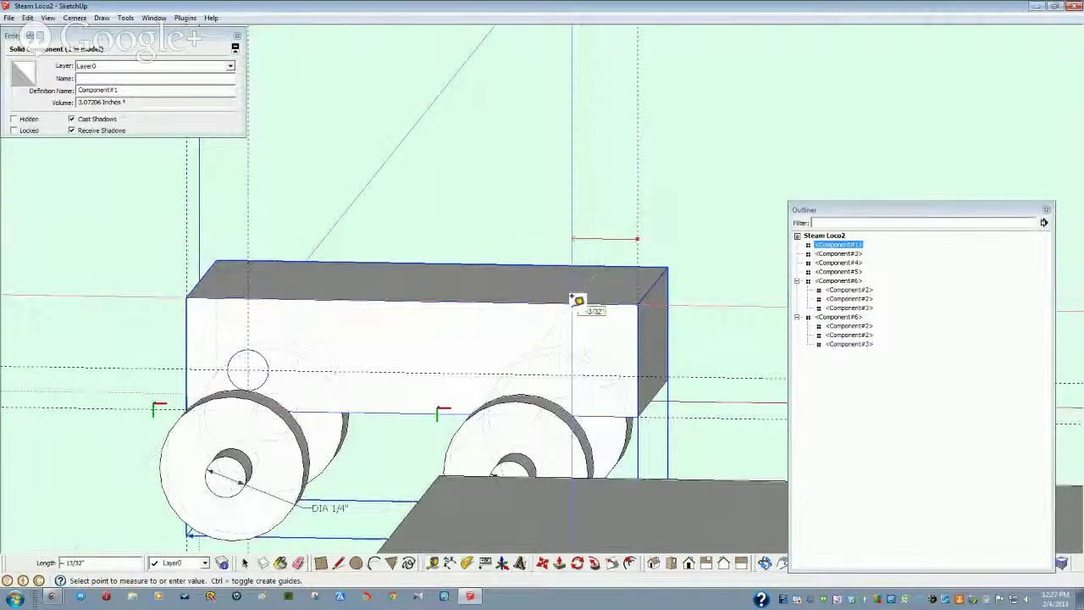
key(Return)
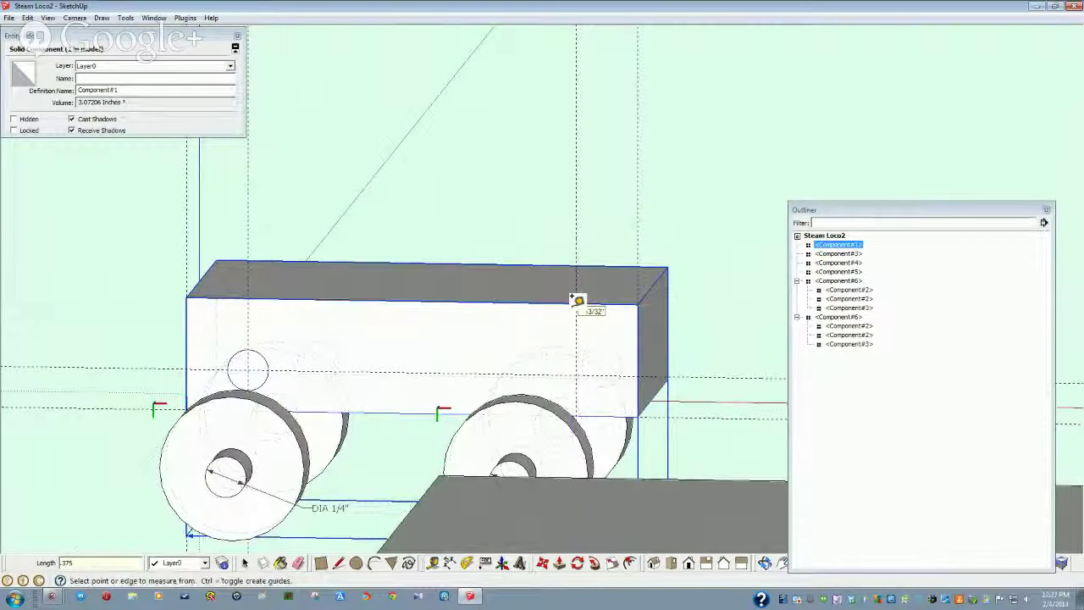
key(space)
click(449, 231)
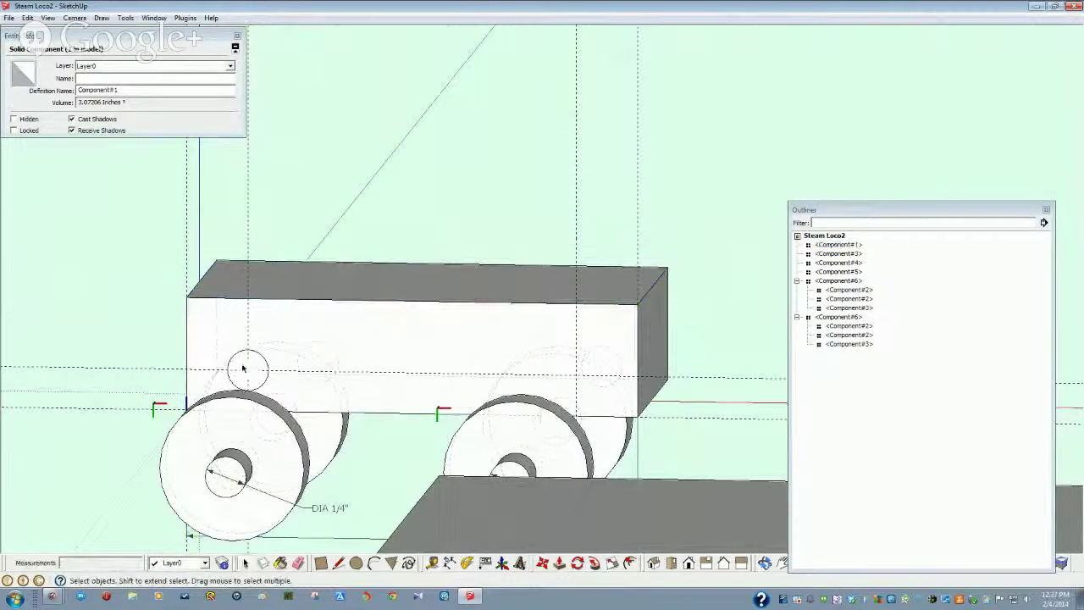
Step: Copy the circle and its face along the horizontal guide to the right-hand guide intersection on the block's front face
click(248, 370)
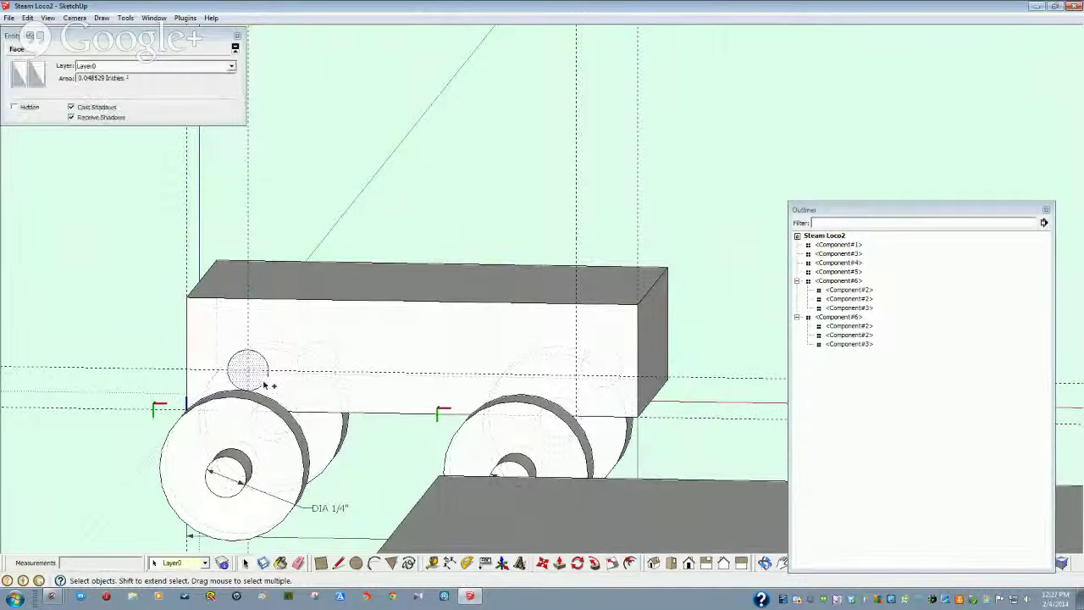
double_click(261, 381)
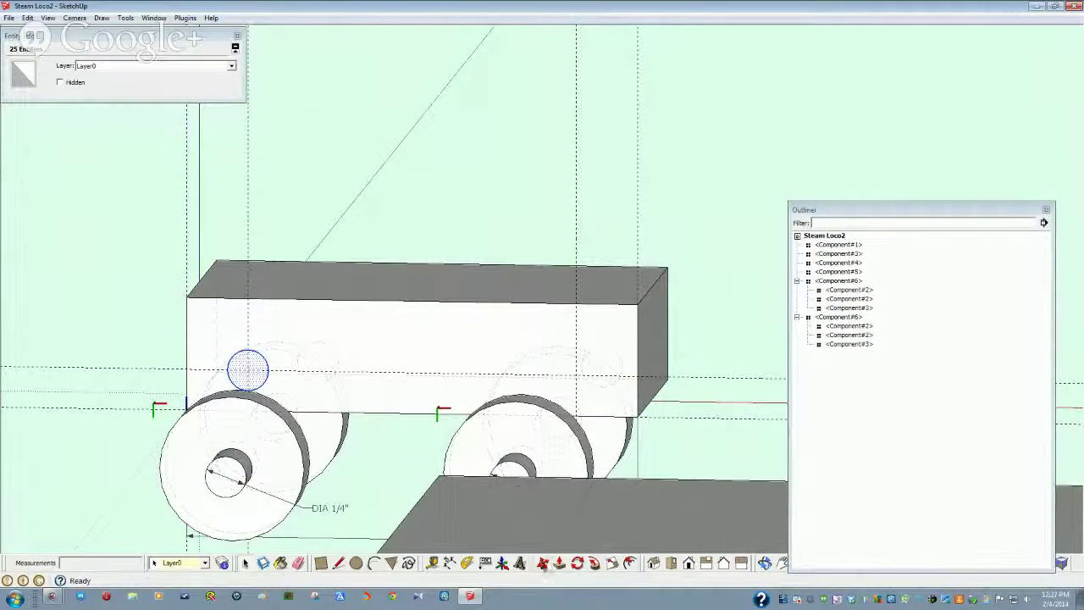
click(543, 564)
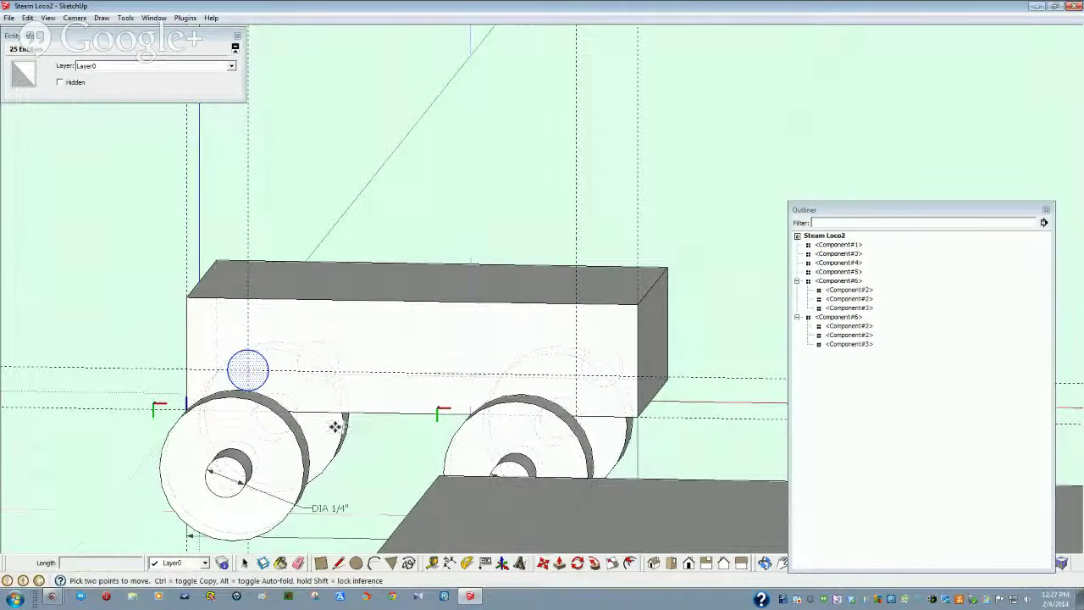
key(ctrl)
click(248, 368)
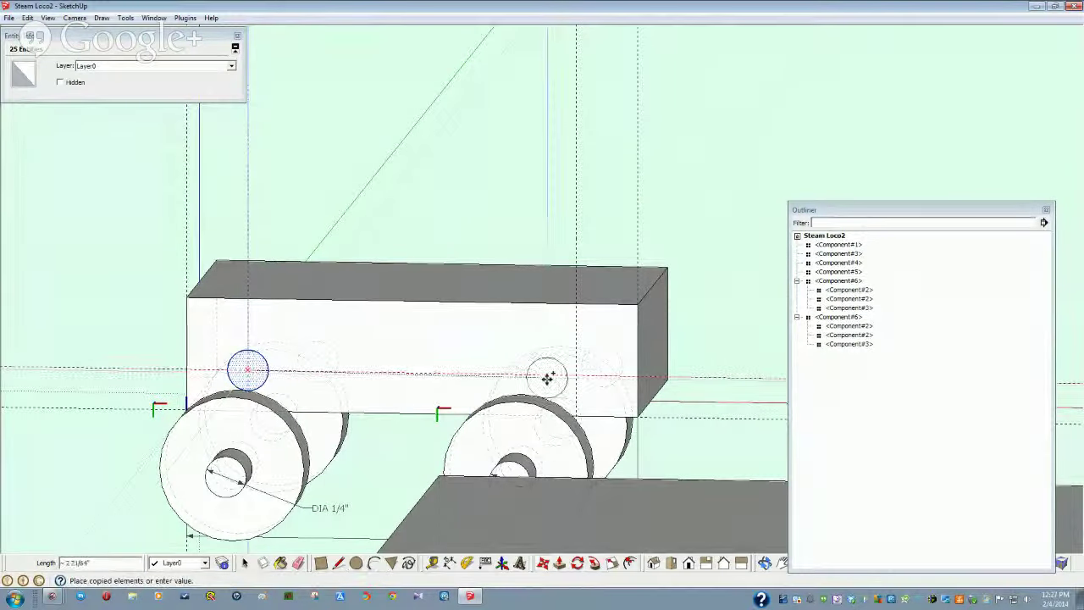
click(574, 375)
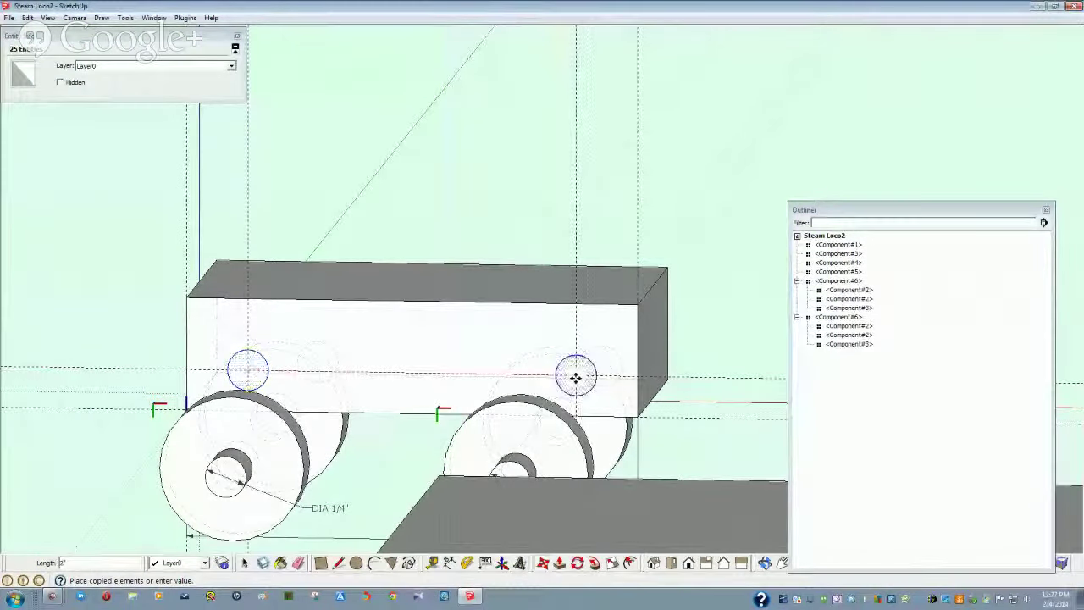
key(space)
Step: Close the entity information window and try to use Push/Pull on the axle-hole circles
click(359, 347)
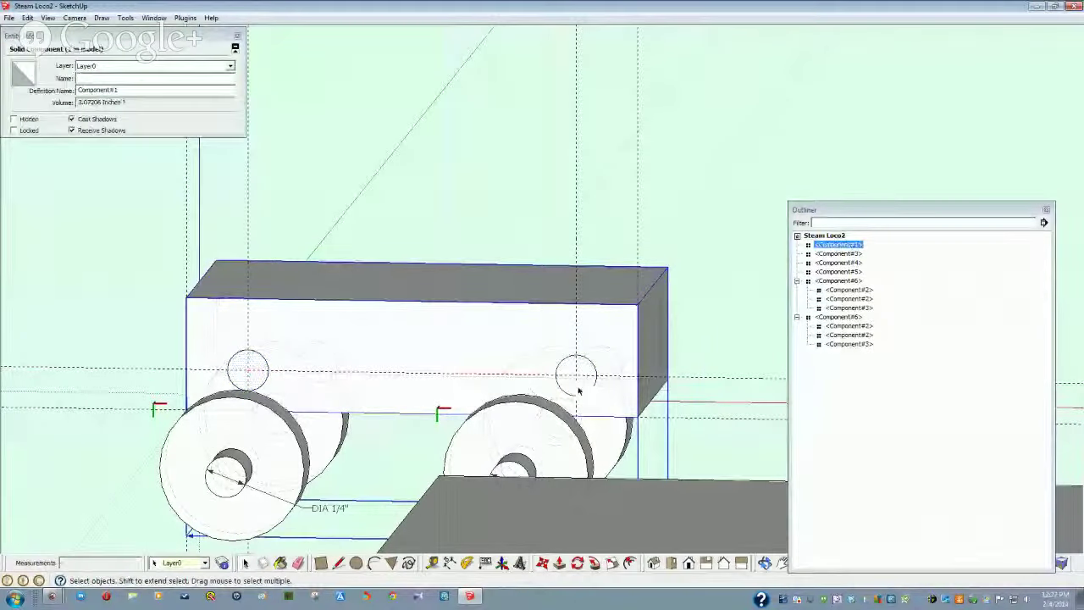
click(264, 379)
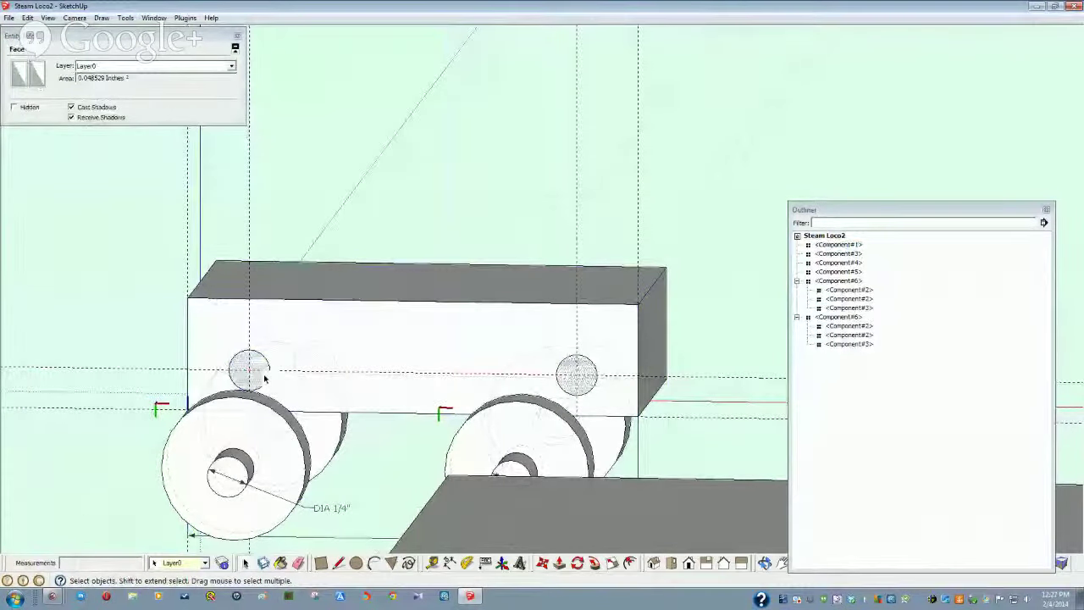
click(237, 39)
middle_drag(234, 187, 273, 363)
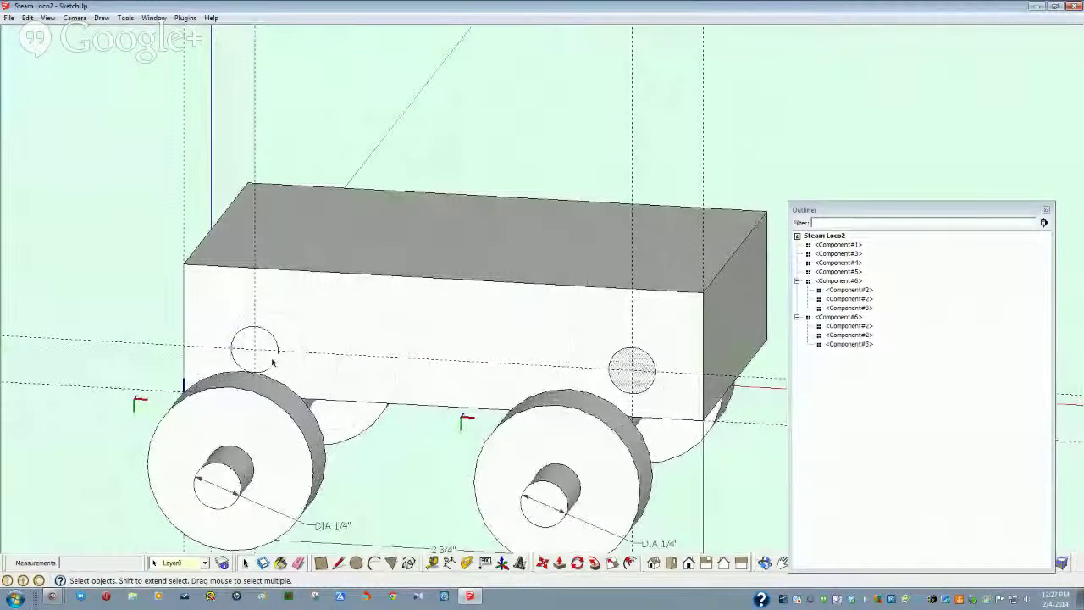
click(502, 562)
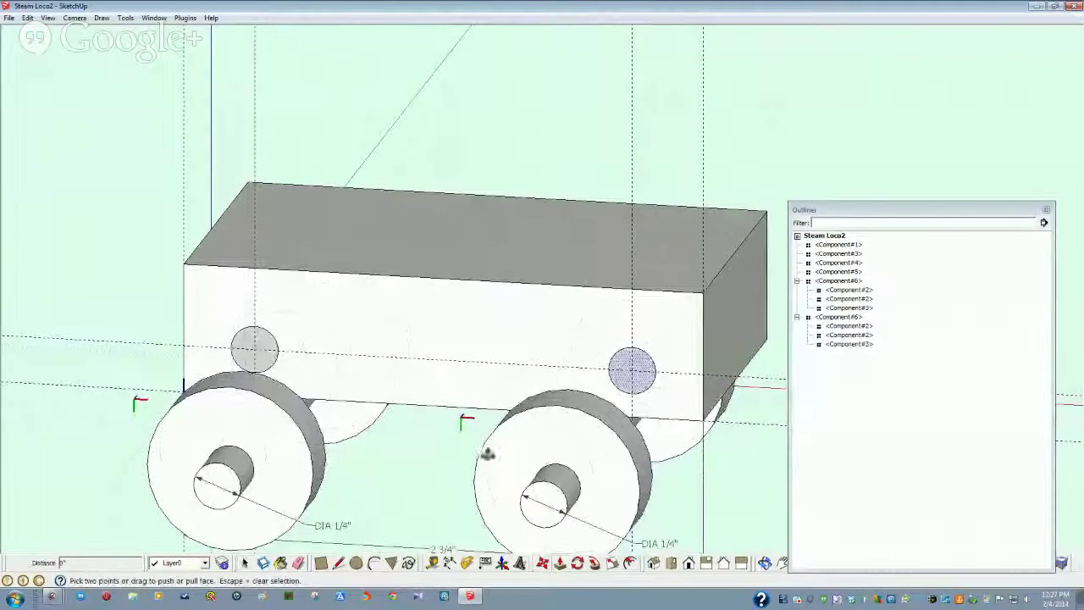
key(space)
Step: Open the block component, check whether its front face contains the two circles, and close the component
click(458, 358)
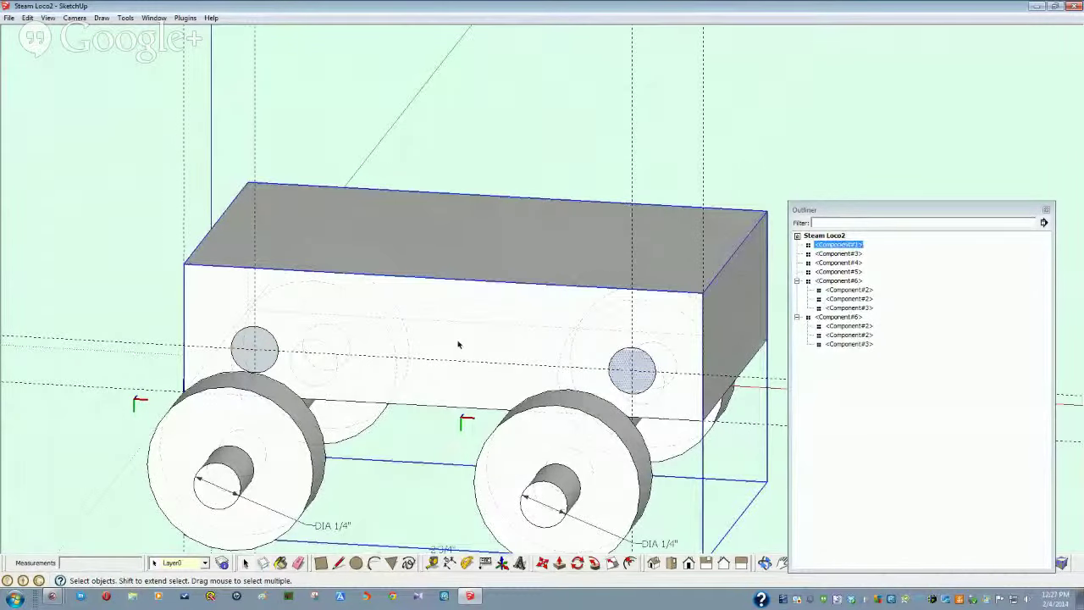
double_click(459, 354)
click(296, 346)
middle_drag(297, 346, 280, 356)
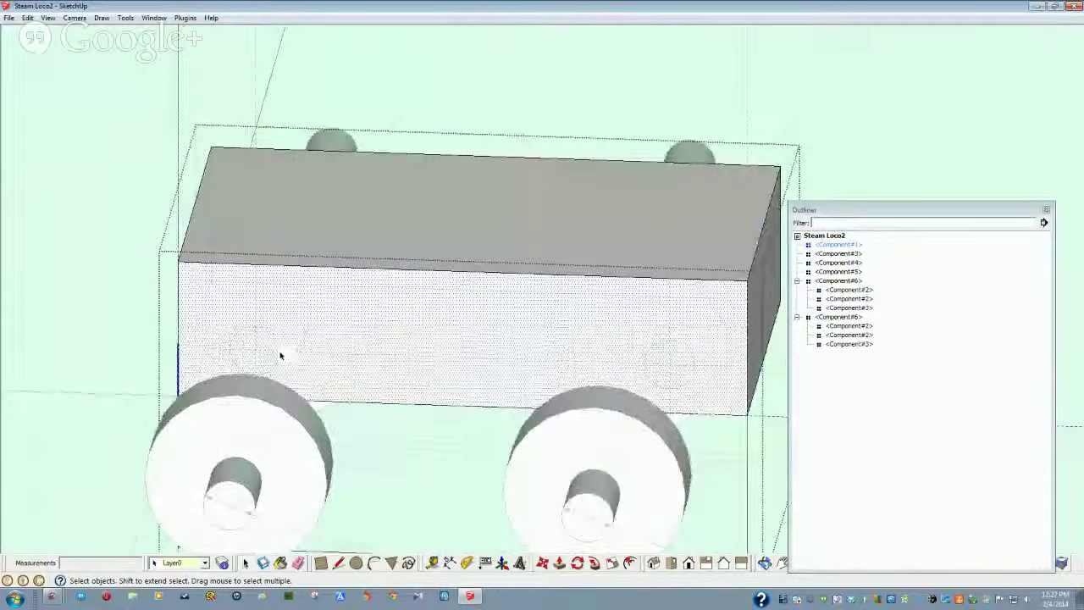
click(110, 221)
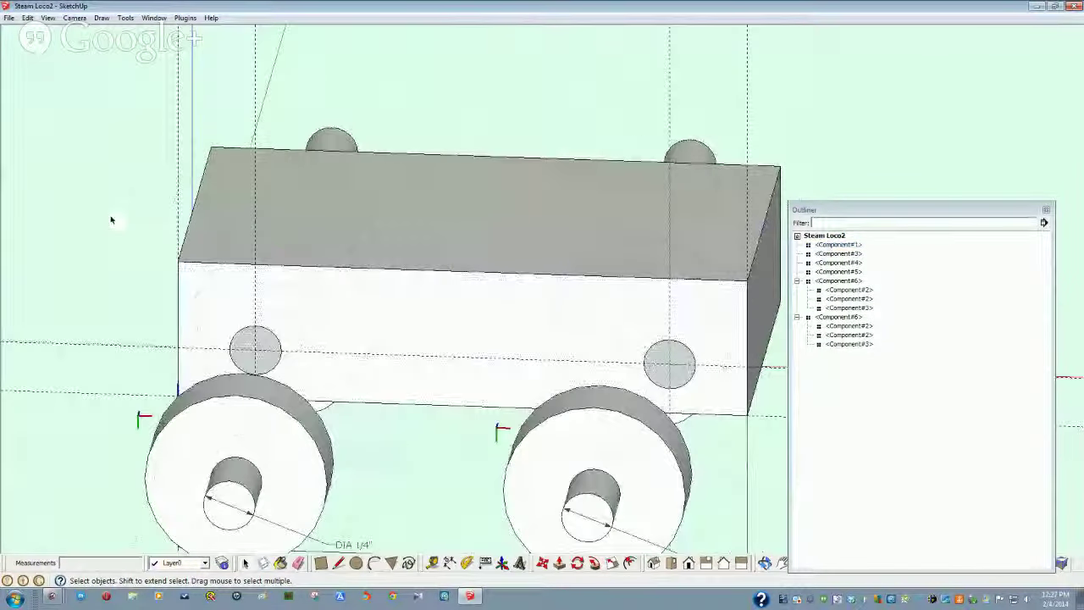
Step: Group the two axle-hole circles together with their faces
click(273, 359)
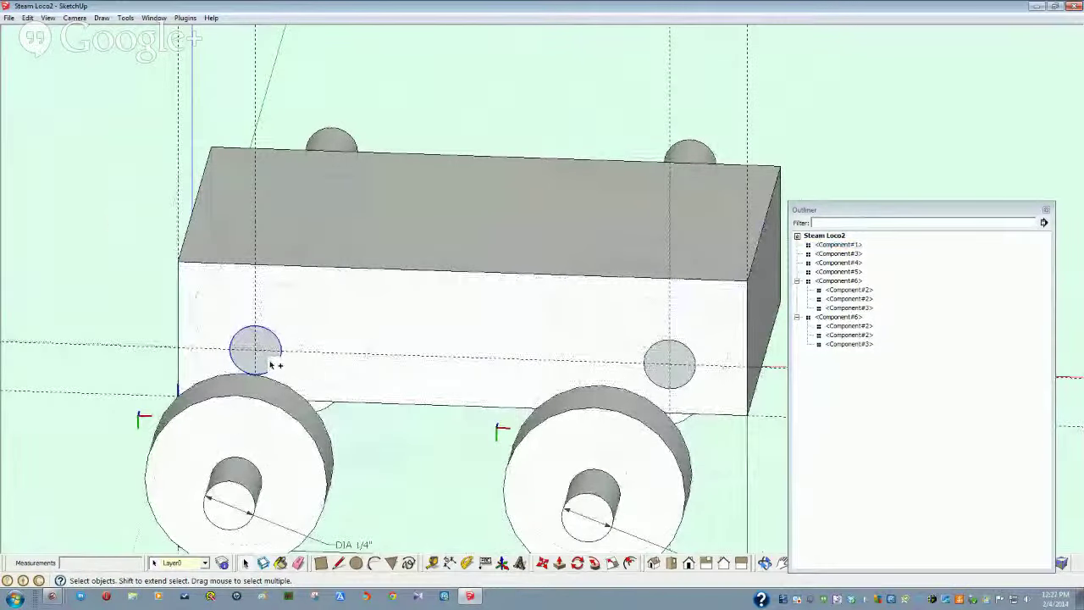
ctrl+click(675, 383)
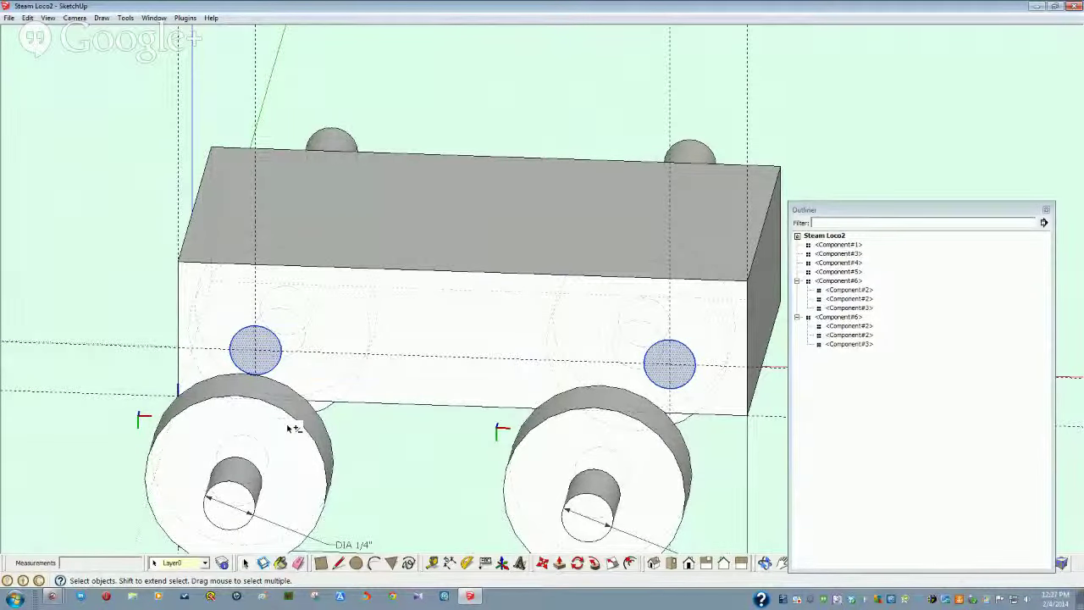
key(shift+g)
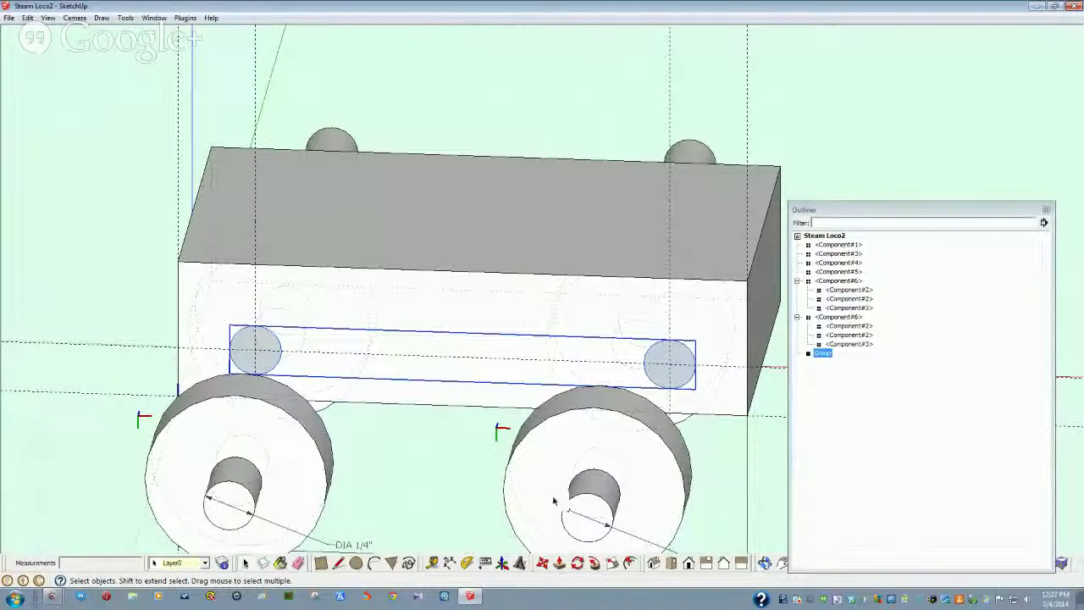
Step: Nest the circle group inside the block component in the Outliner and explode the group there
click(836, 402)
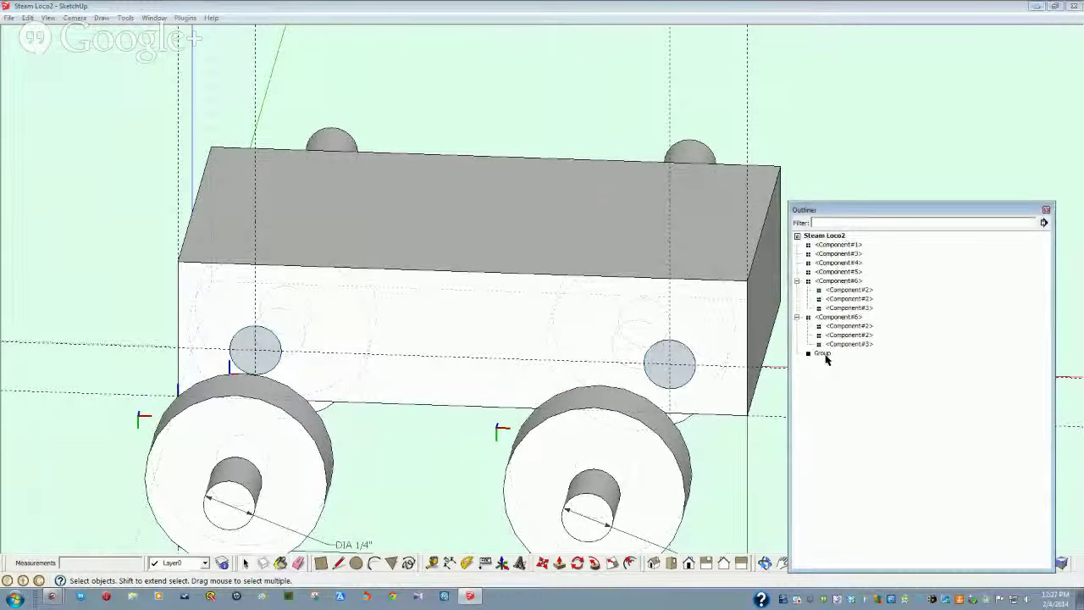
click(568, 250)
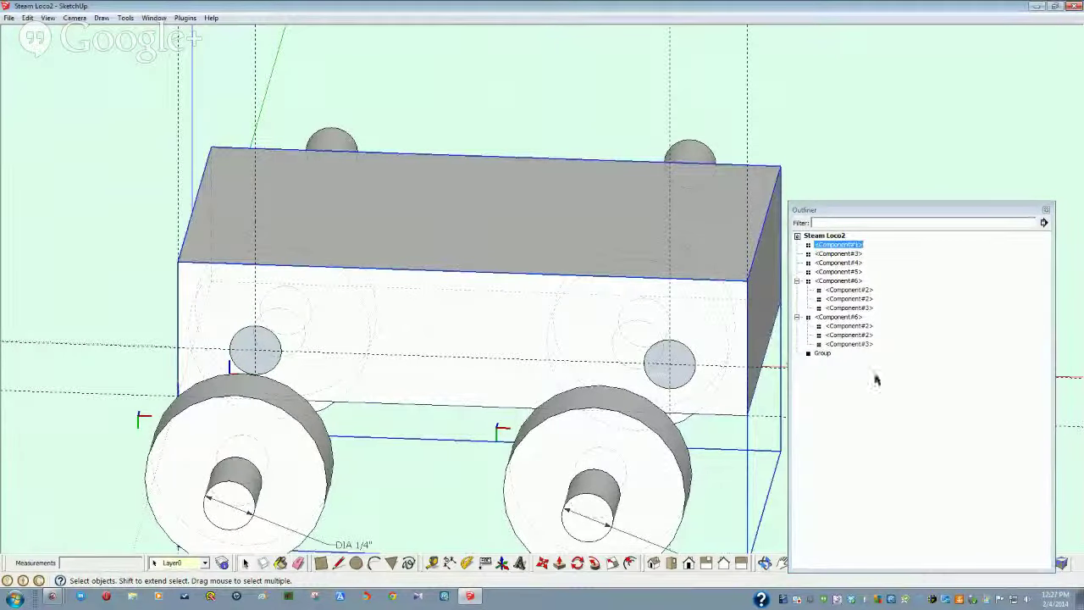
click(823, 354)
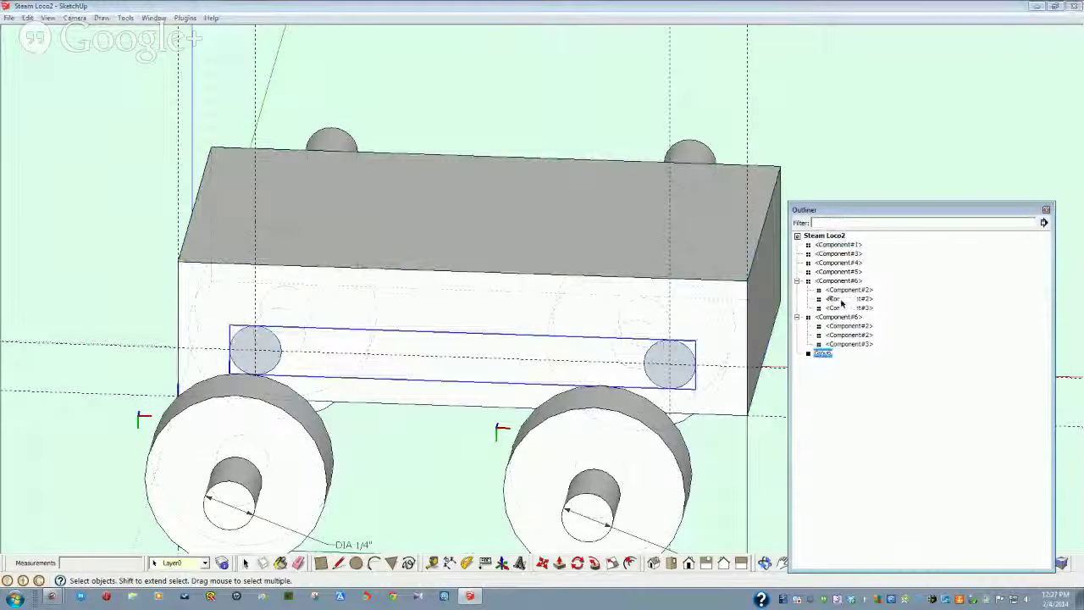
drag(843, 302, 849, 250)
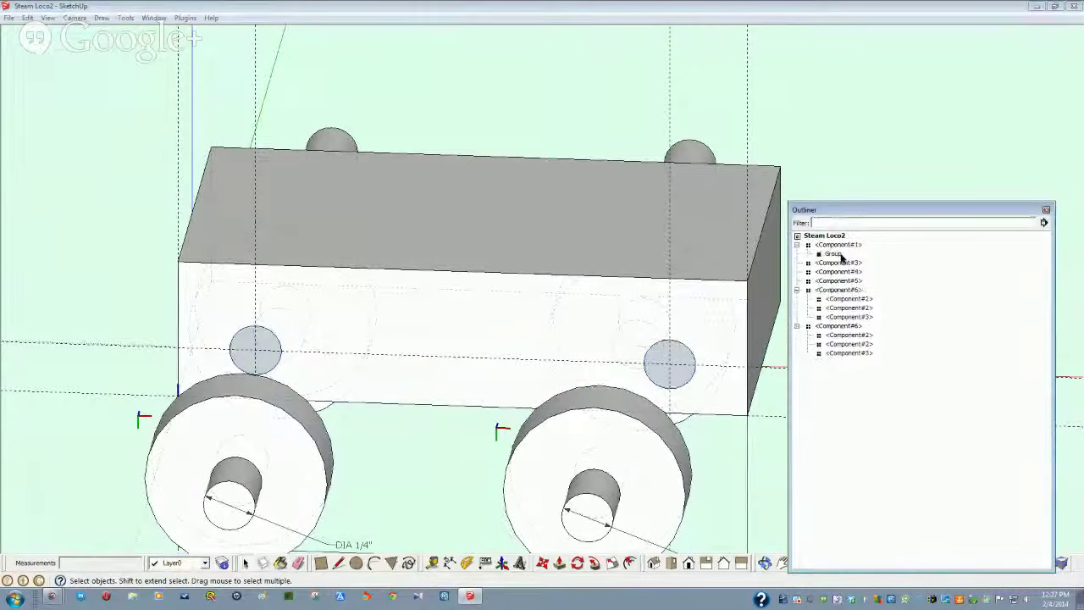
click(838, 255)
right_click(841, 255)
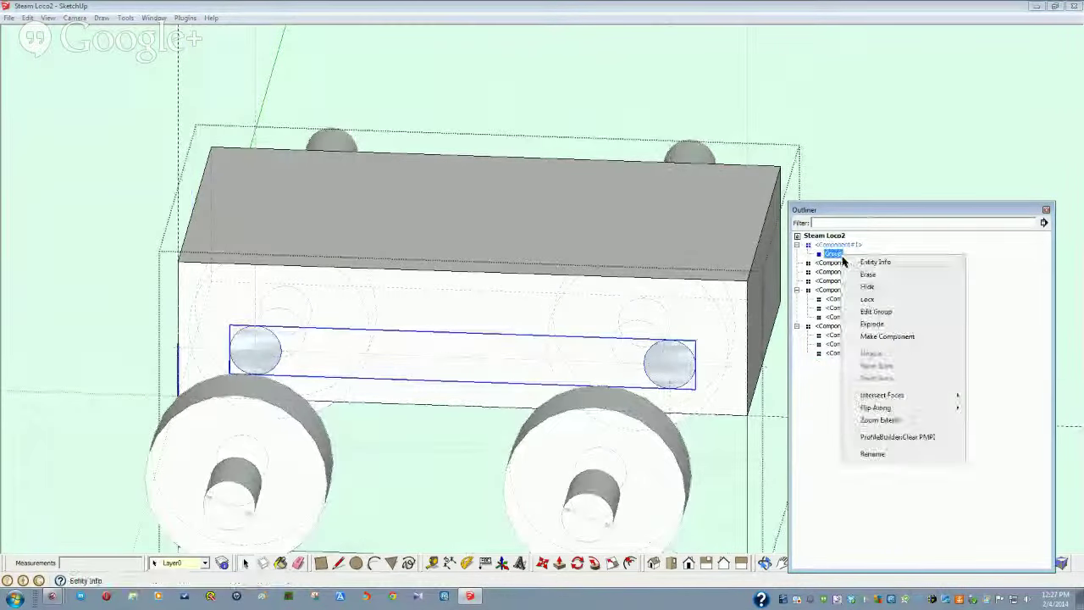
click(873, 325)
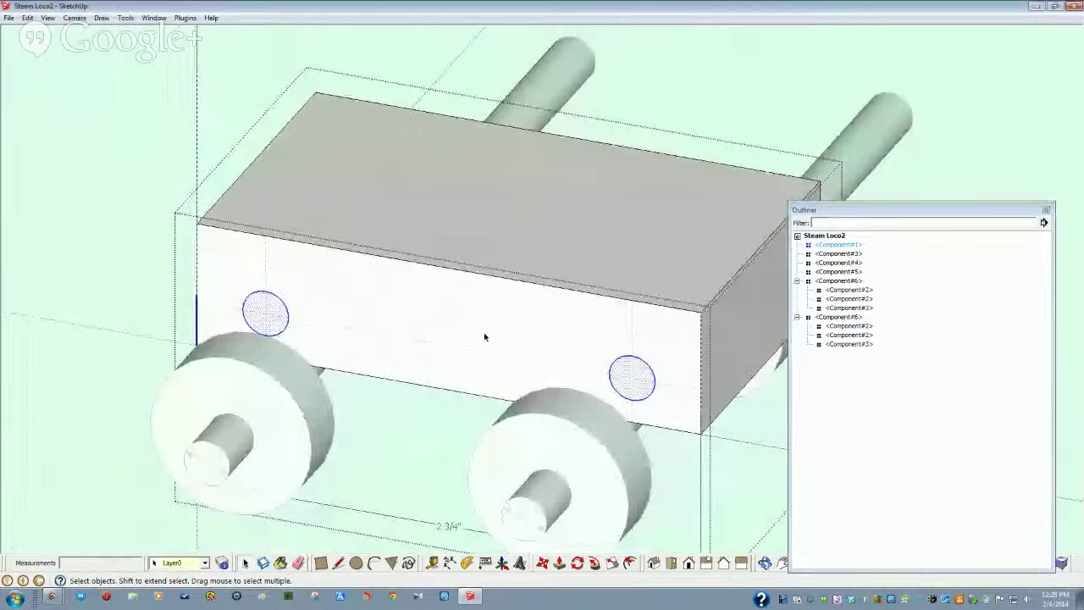
Step: Push both circles 1 5/8 inches through the block to cut the two axle holes, and close the block component
click(270, 312)
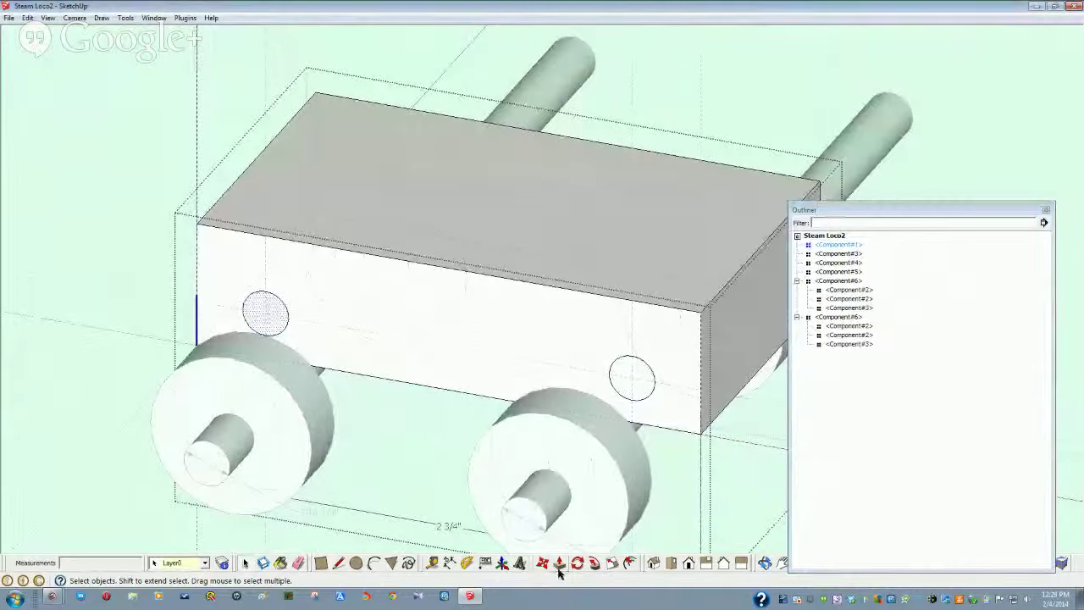
click(559, 563)
click(270, 315)
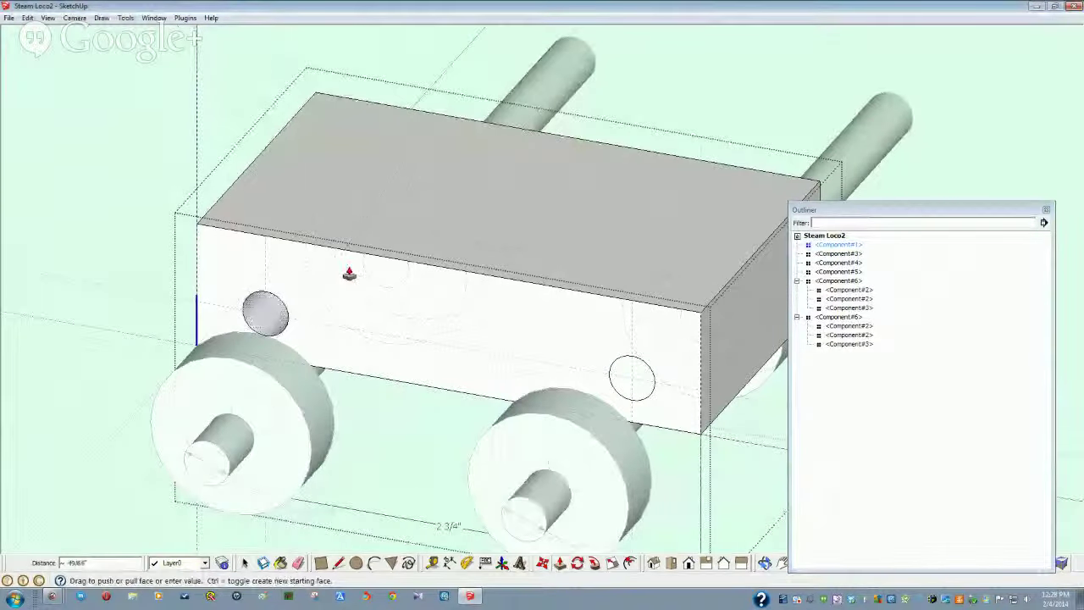
click(315, 146)
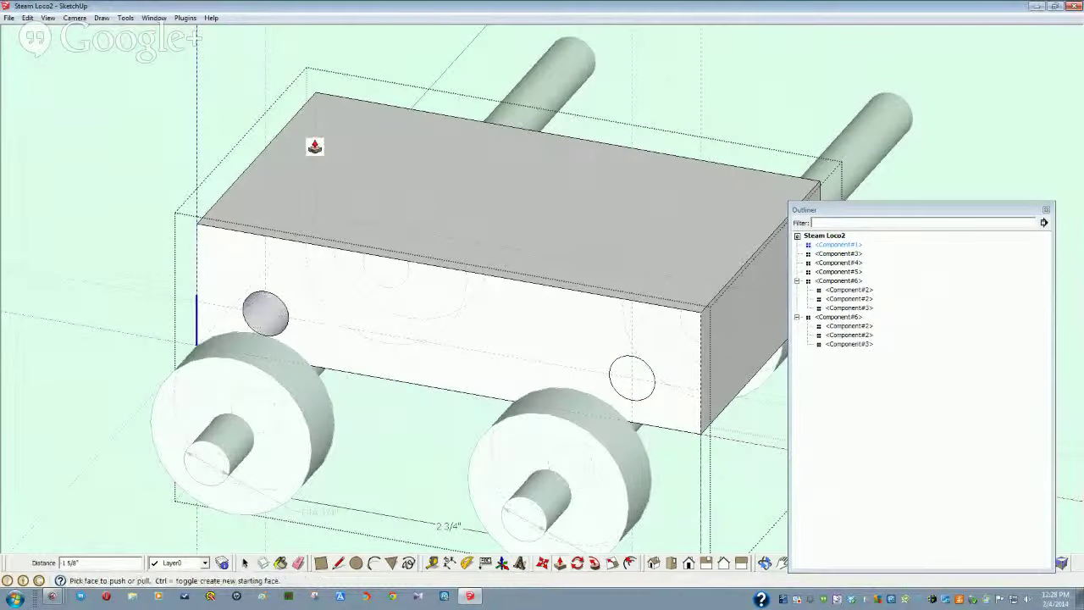
double_click(627, 386)
middle_drag(635, 408, 561, 503)
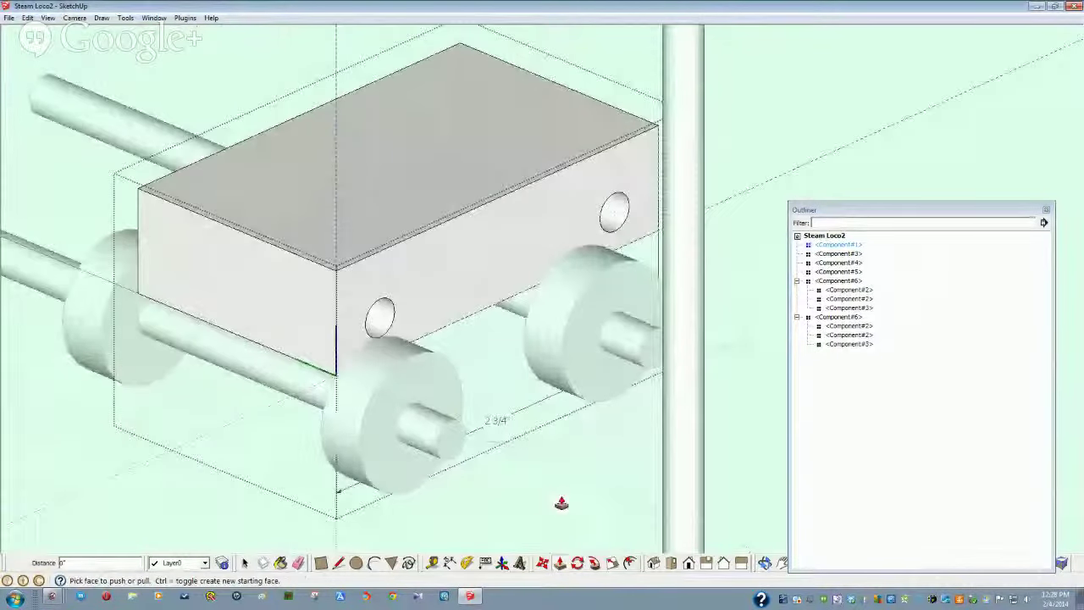
key(space)
click(562, 503)
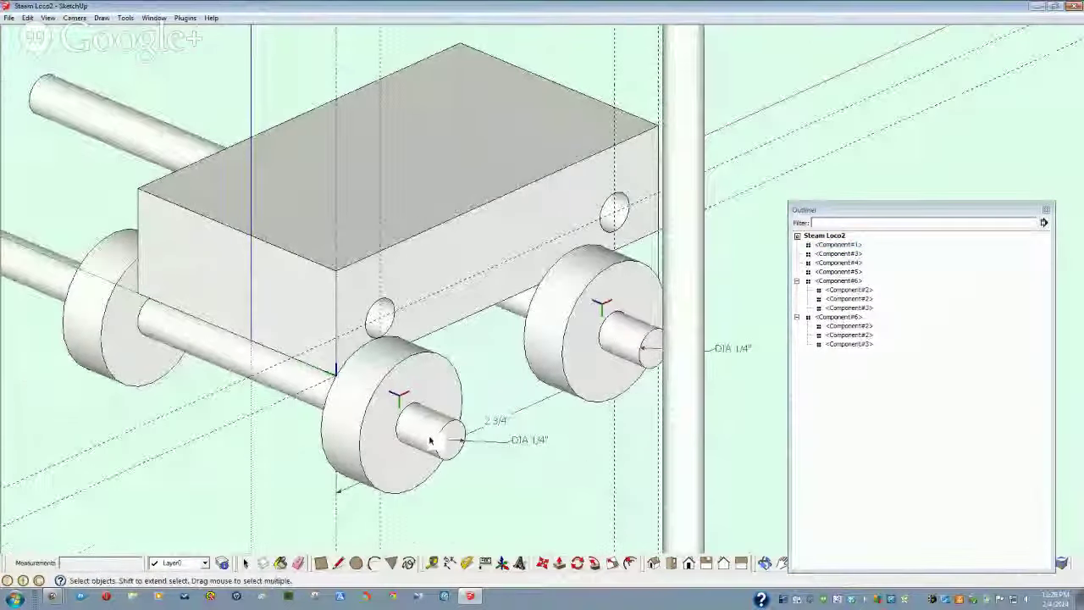
Step: Move the wheel-and-axle assembly nearest the origin from its axle centre to the centre of the adjacent axle hole in the block
scroll(430, 442, up, 2)
scroll(430, 462, up, 1)
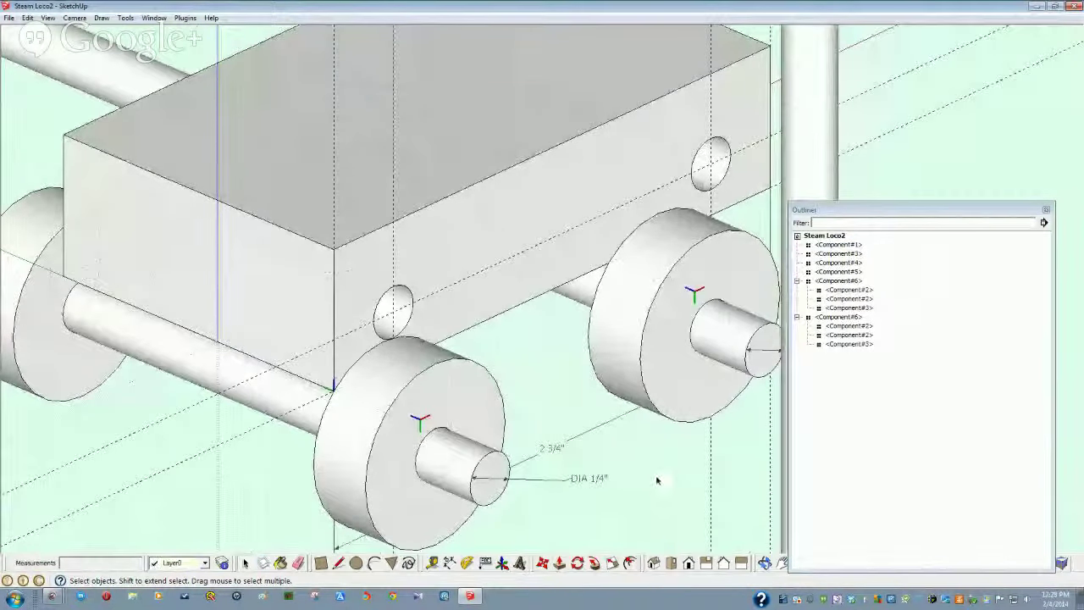
click(402, 467)
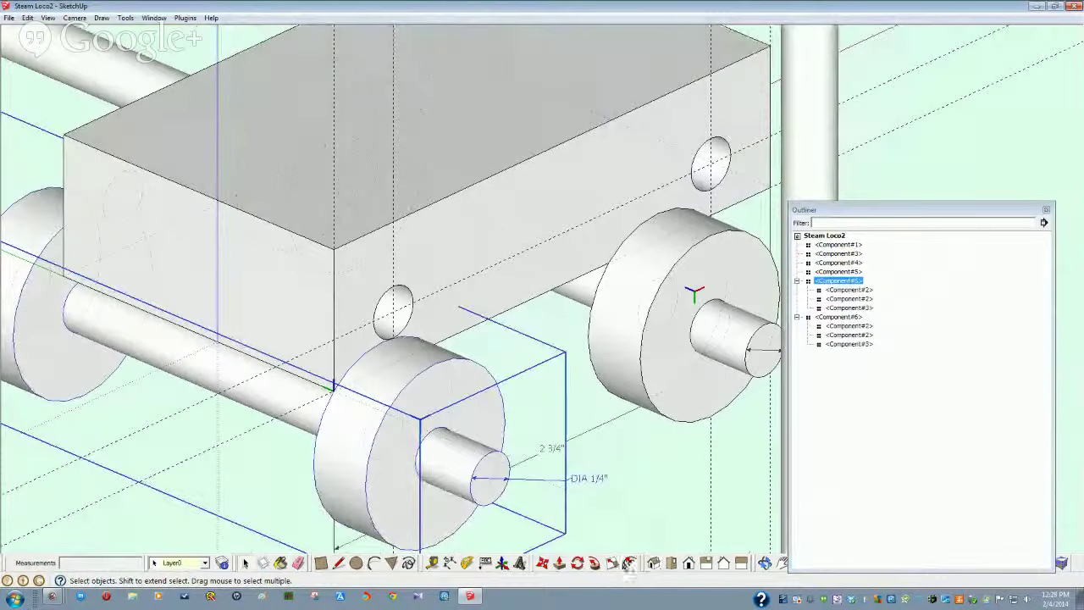
click(542, 563)
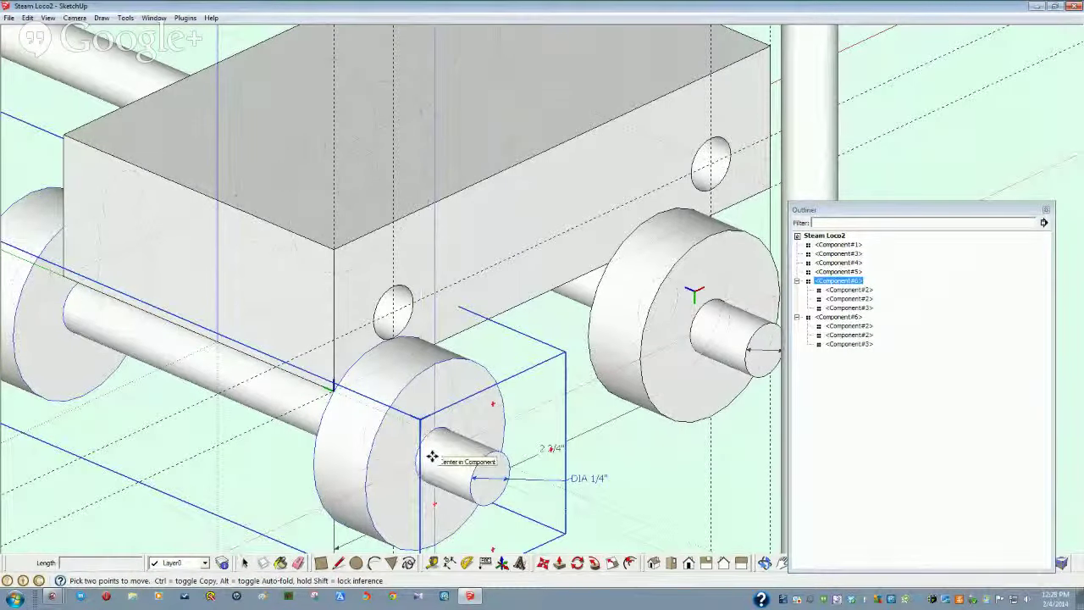
click(432, 458)
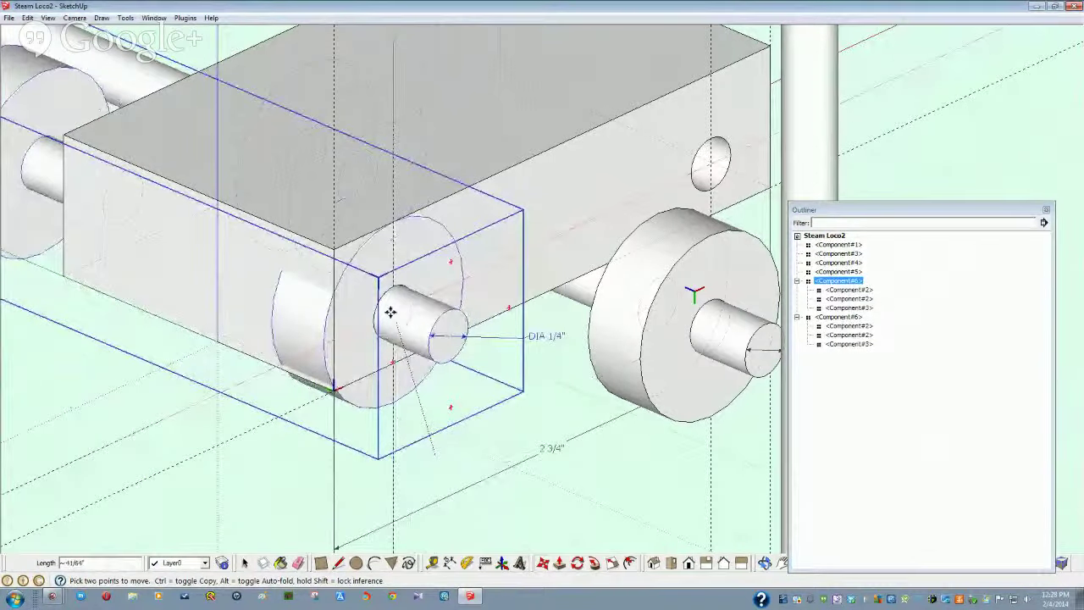
middle_drag(391, 313, 304, 454)
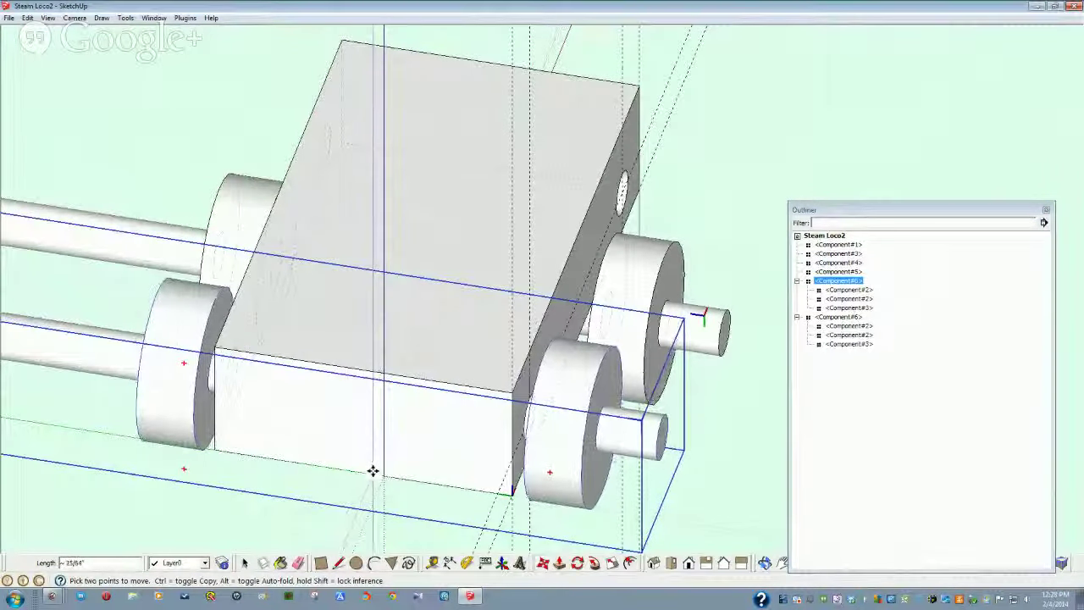
middle_drag(375, 471, 543, 522)
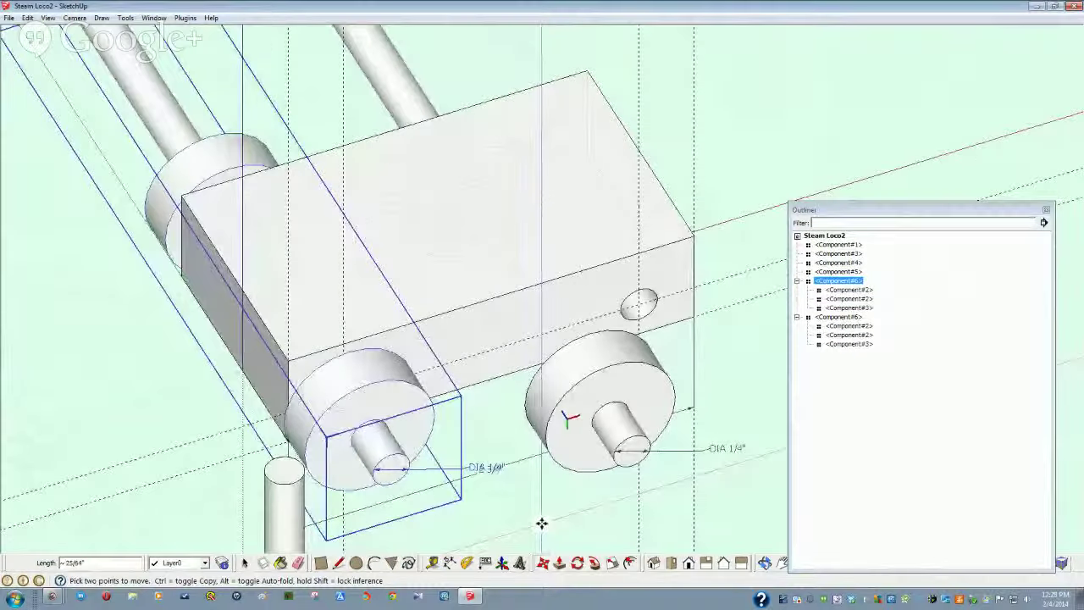
key(space)
click(542, 525)
Step: Move the other wheel-and-axle assembly by its axle centre onto the centre of the block's second axle hole
click(582, 444)
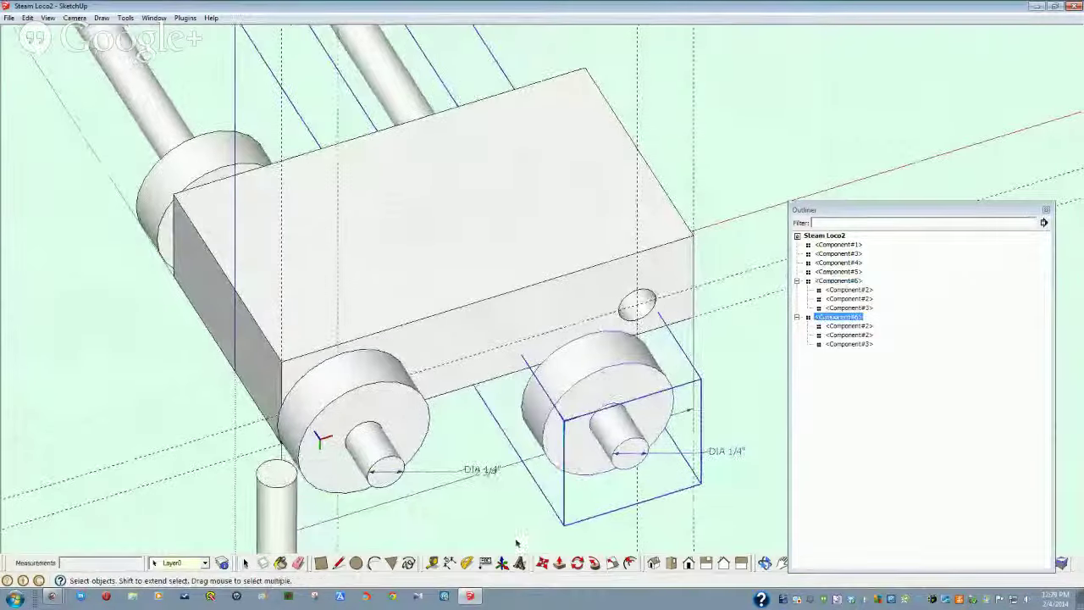
click(542, 562)
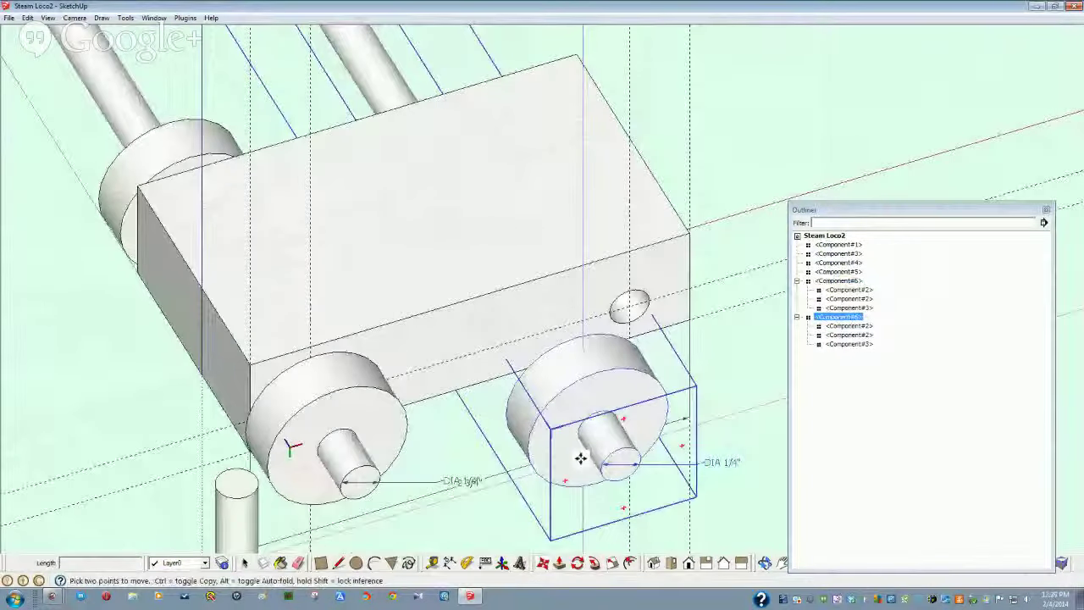
click(622, 457)
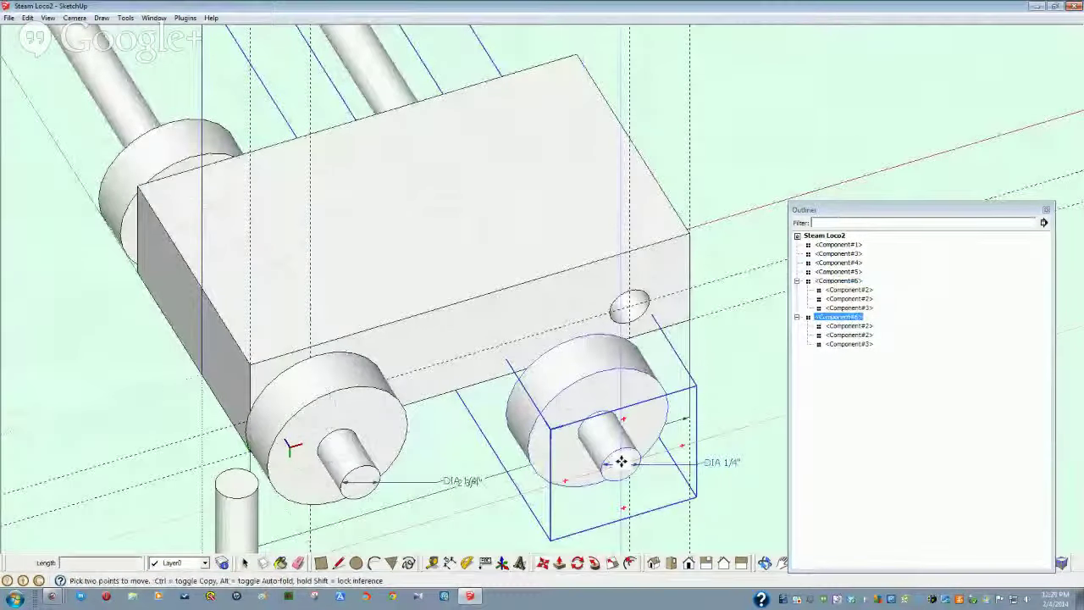
middle_drag(627, 308, 494, 262)
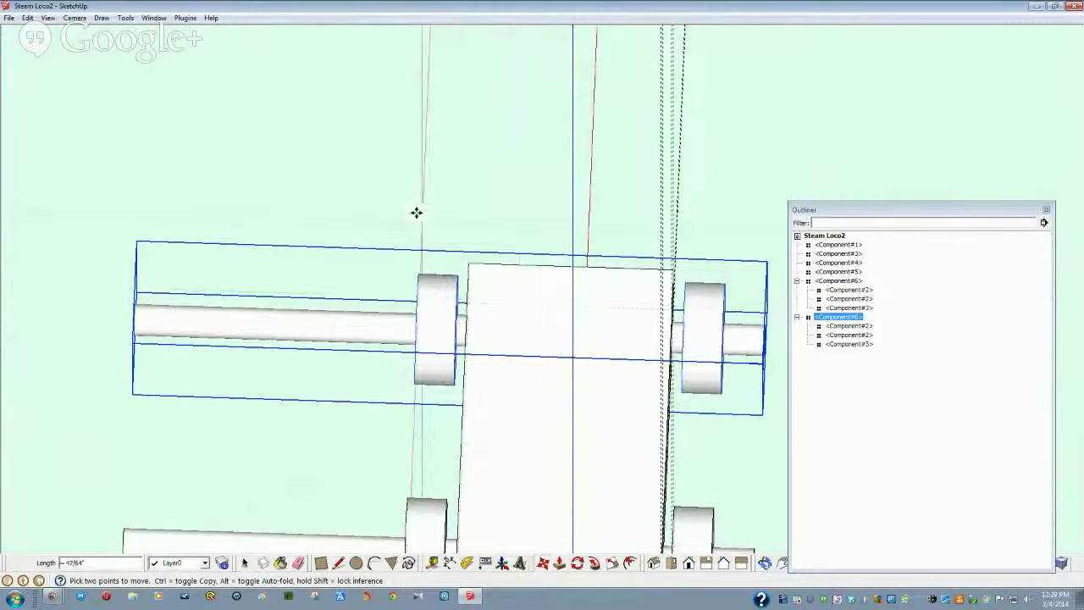
key(space)
click(399, 212)
Step: Place two crossing centre guides on the block's top face, 13/16" from the long edge and 1 3/8" from the short edge
middle_drag(445, 451, 474, 555)
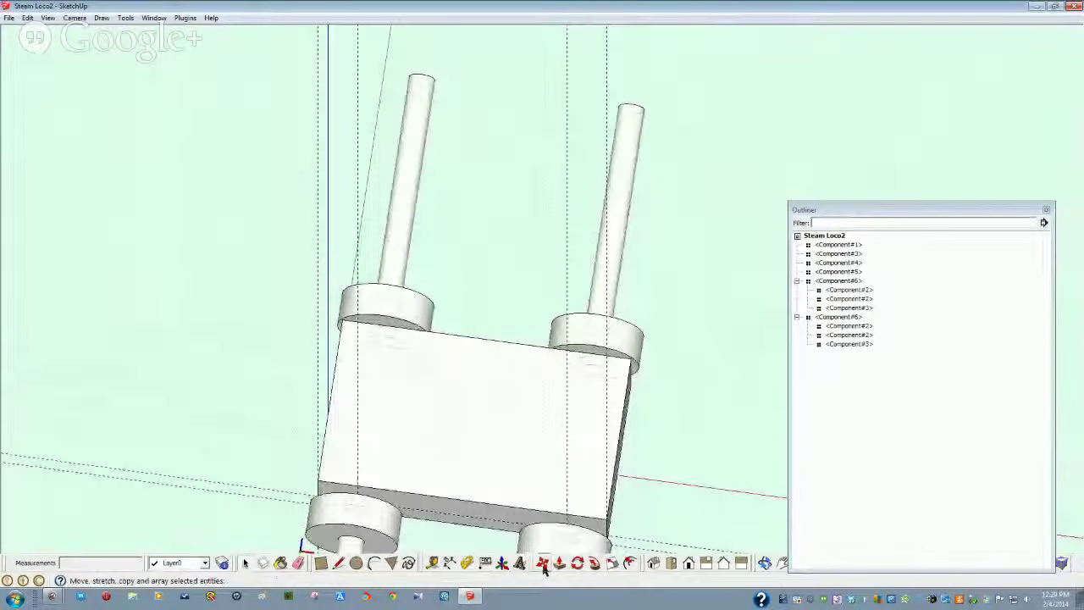
click(432, 564)
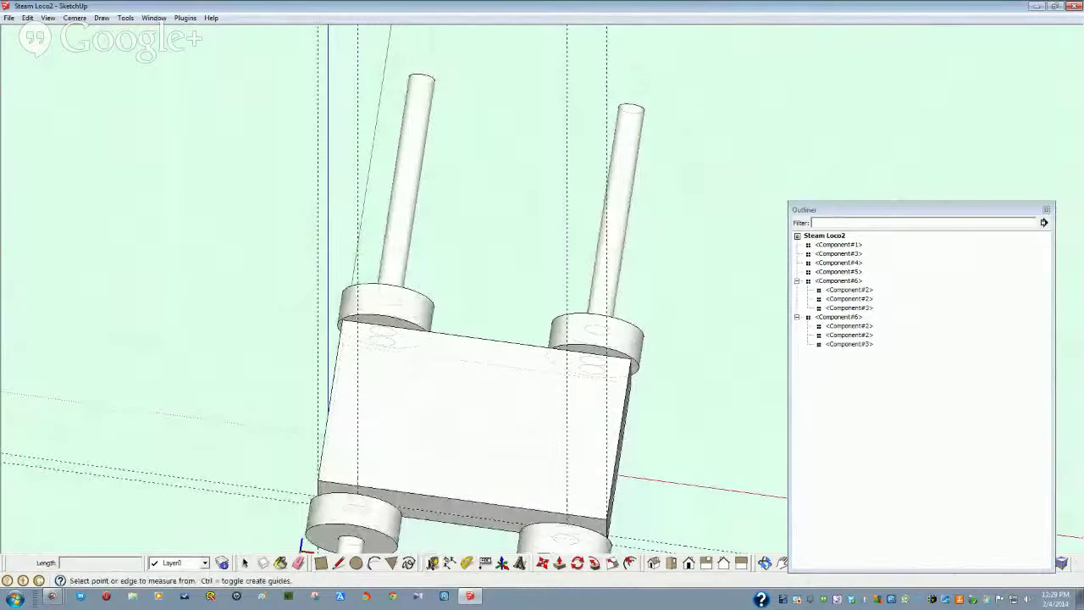
double_click(422, 490)
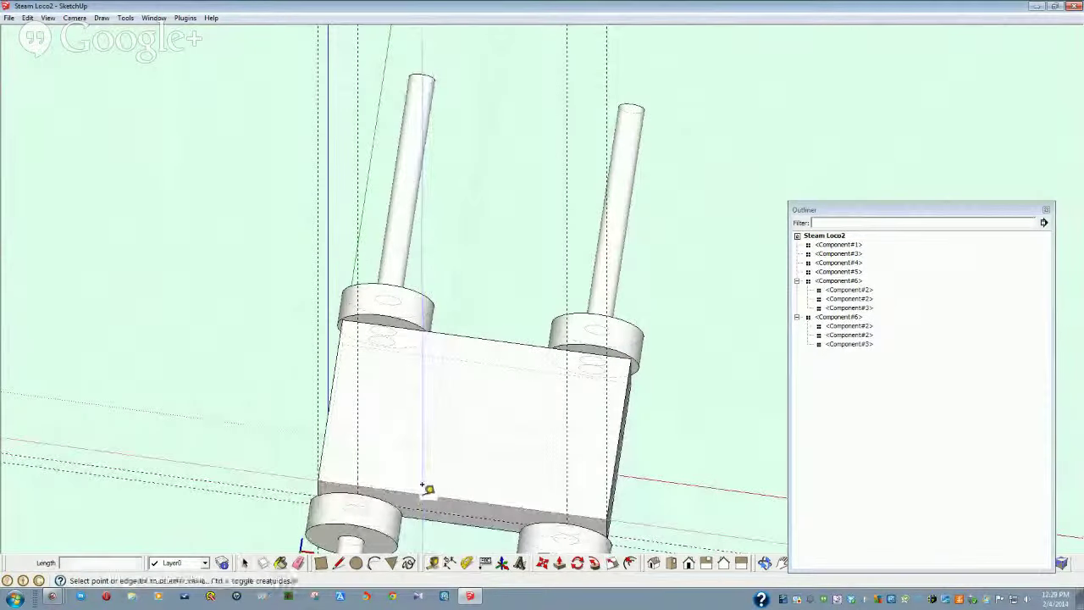
click(574, 511)
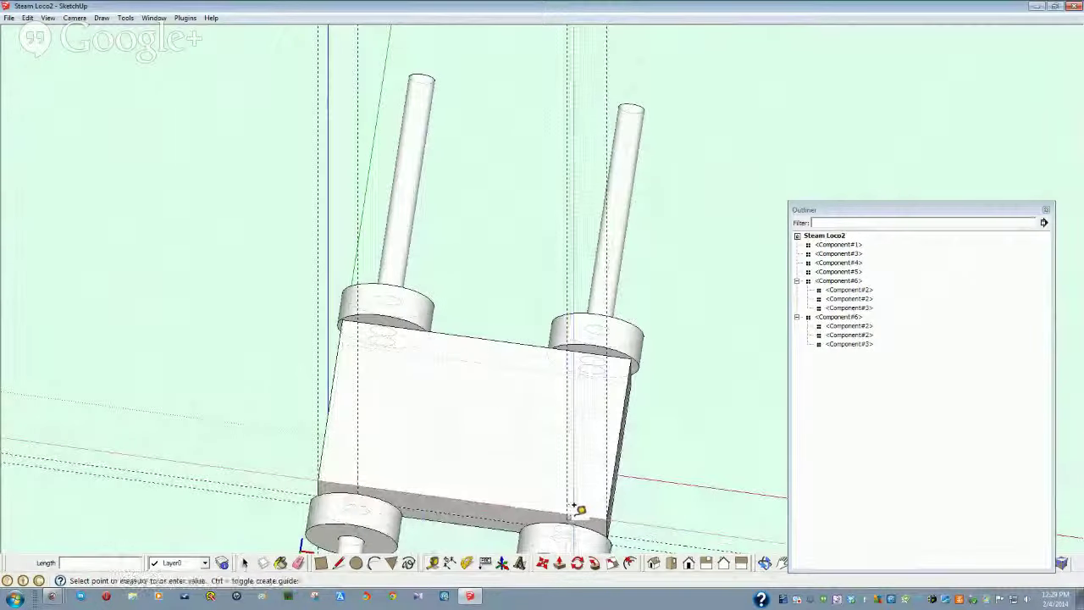
click(624, 432)
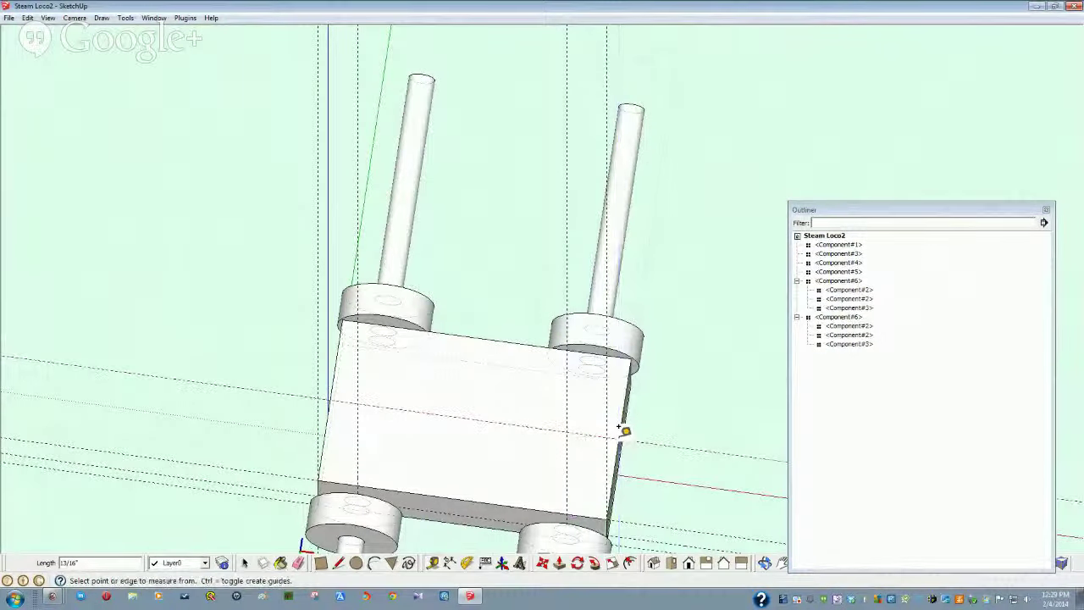
middle_drag(624, 431, 590, 477)
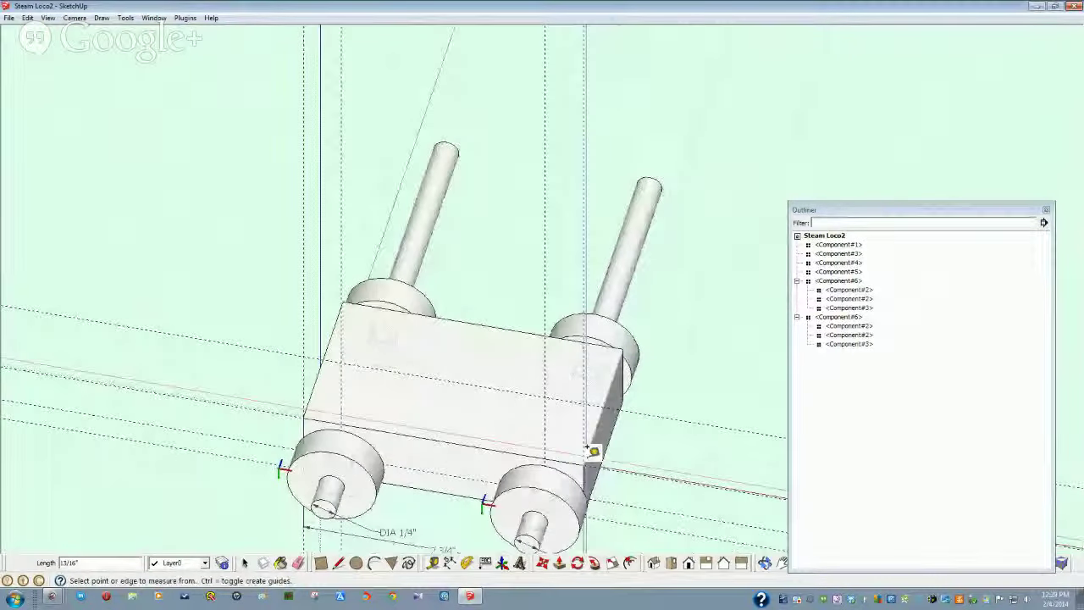
click(587, 449)
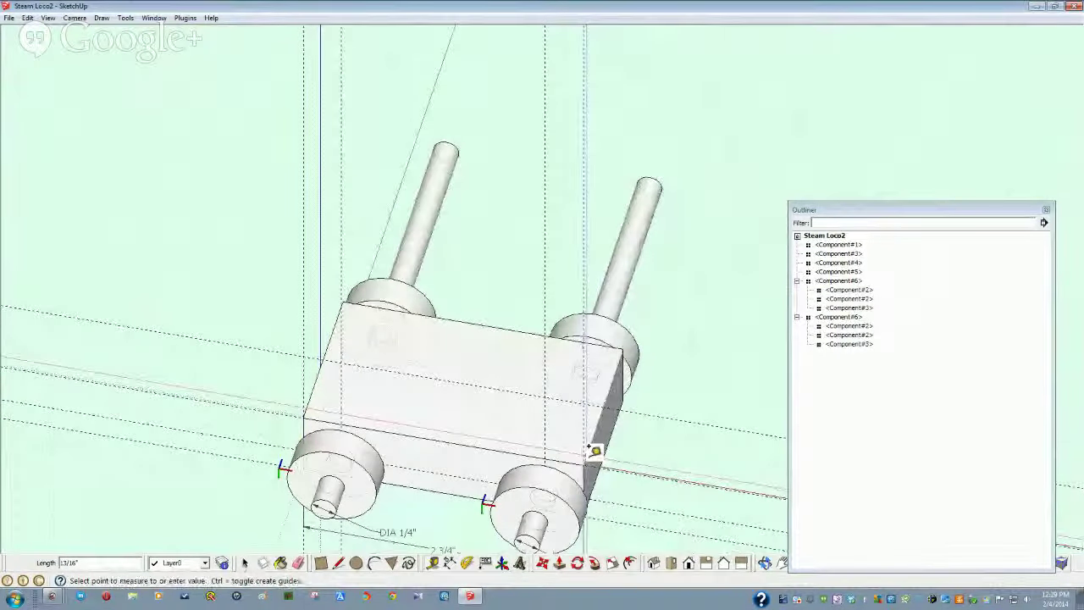
click(443, 433)
Step: Draw a circle with a 1/8" radius on the block's top face, centred on the intersection of the two guides
key(F2)
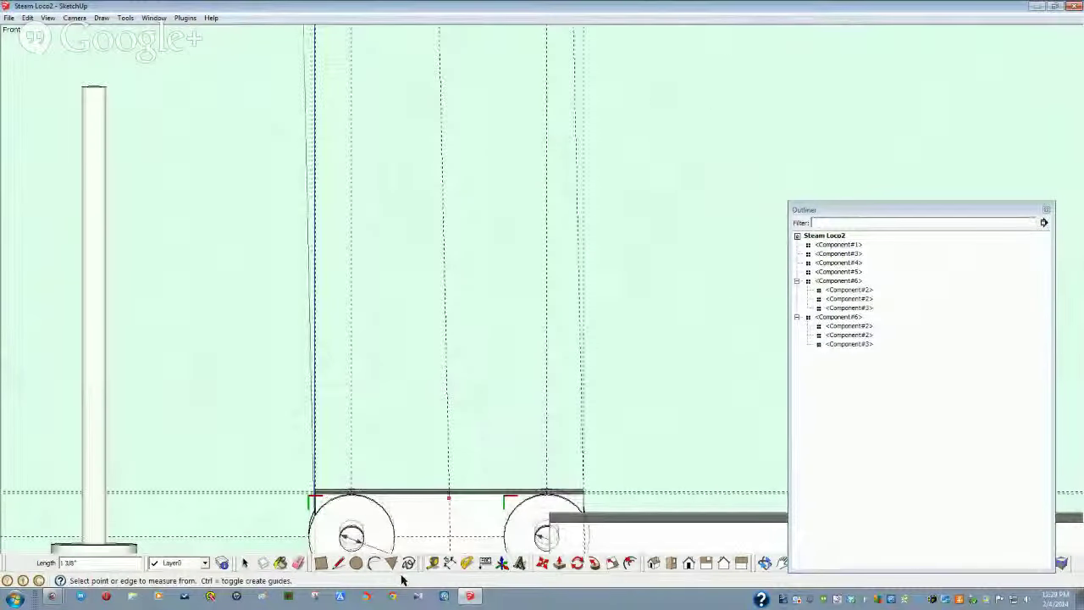
key(F5)
key(i)
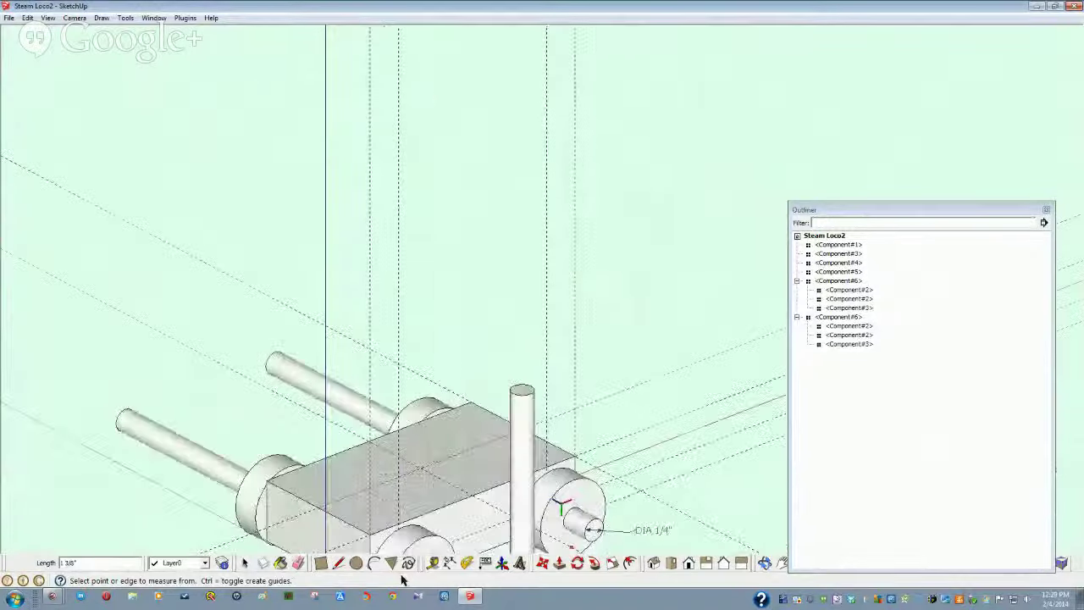
middle_drag(405, 542, 370, 537)
scroll(405, 459, up, 1)
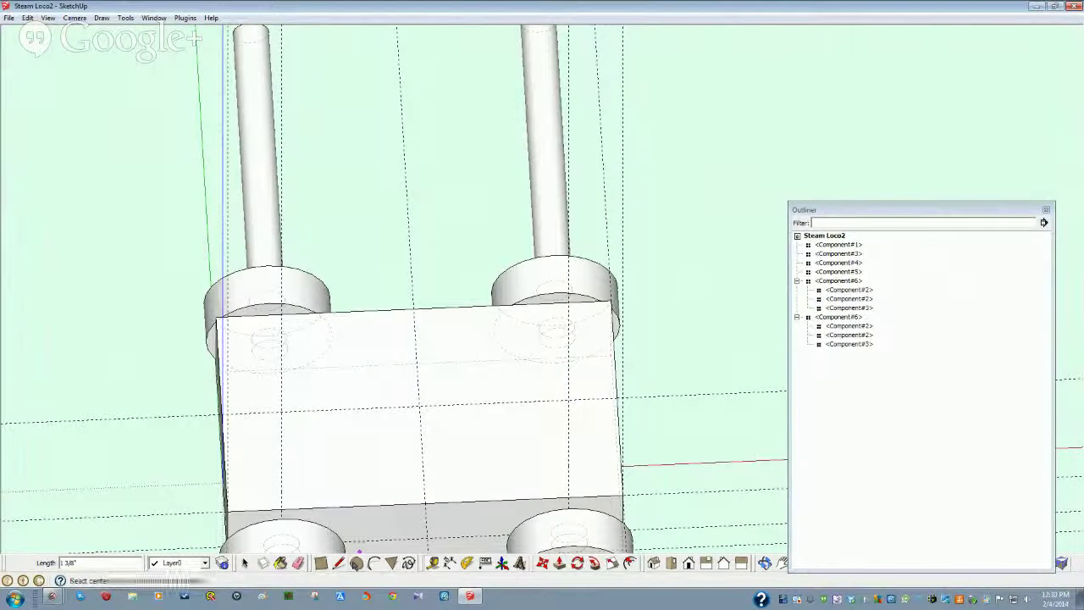
click(356, 564)
click(419, 405)
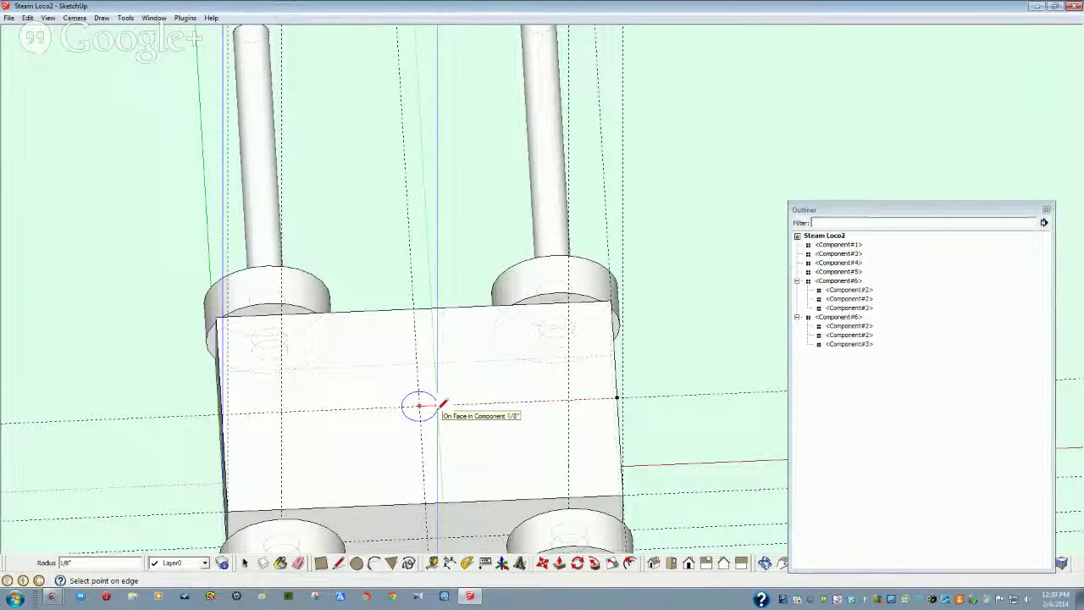
click(438, 407)
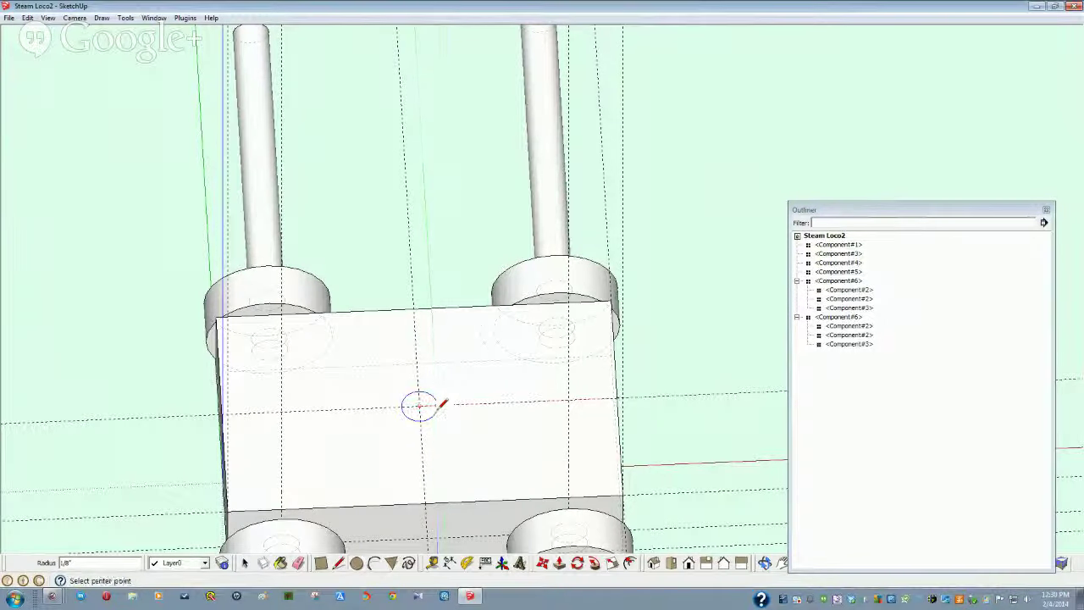
middle_drag(452, 421, 431, 393)
Step: Group the circle's face and edge, and nest that group inside the block's component in the Outliner
key(space)
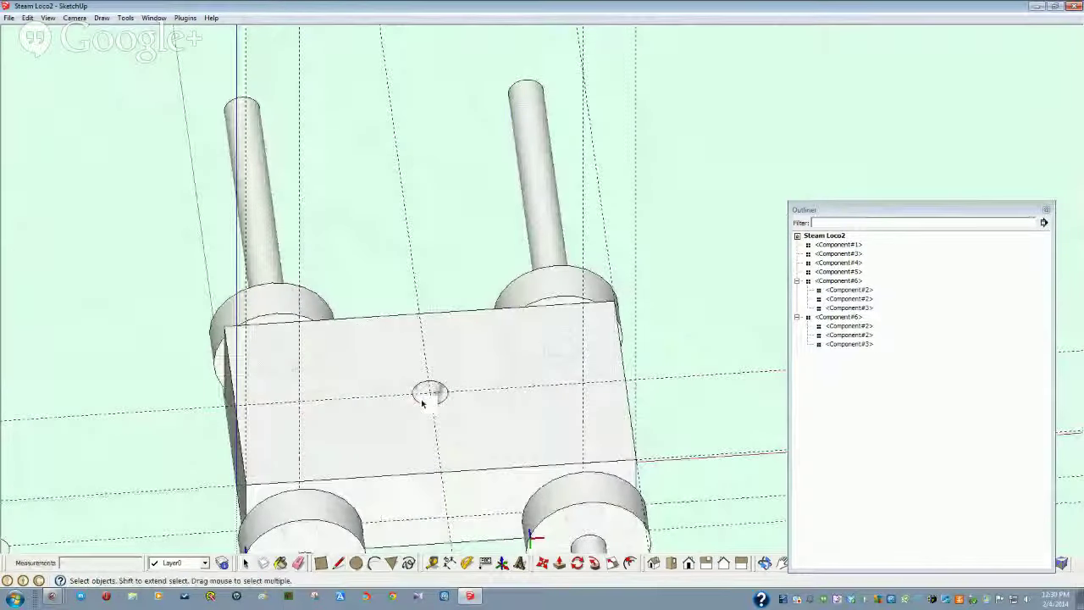
click(423, 400)
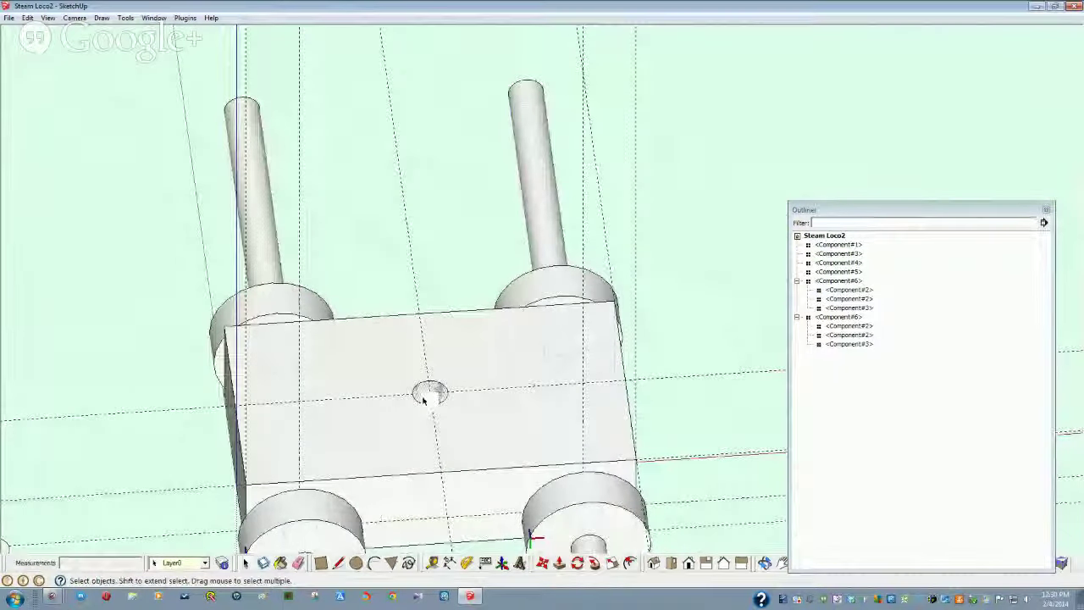
click(416, 450)
click(430, 393)
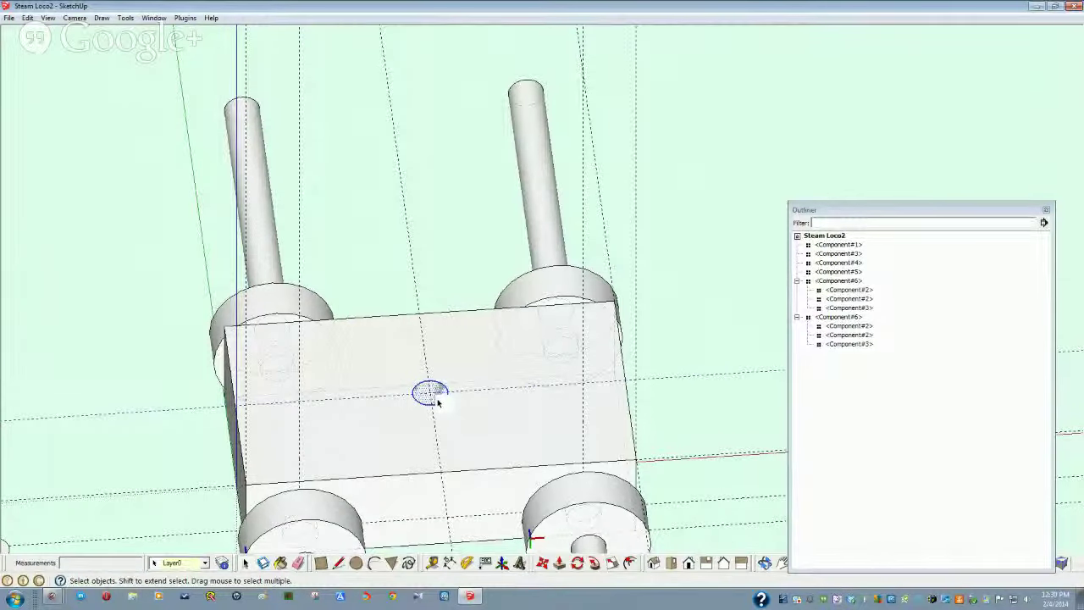
key(ctrl+g)
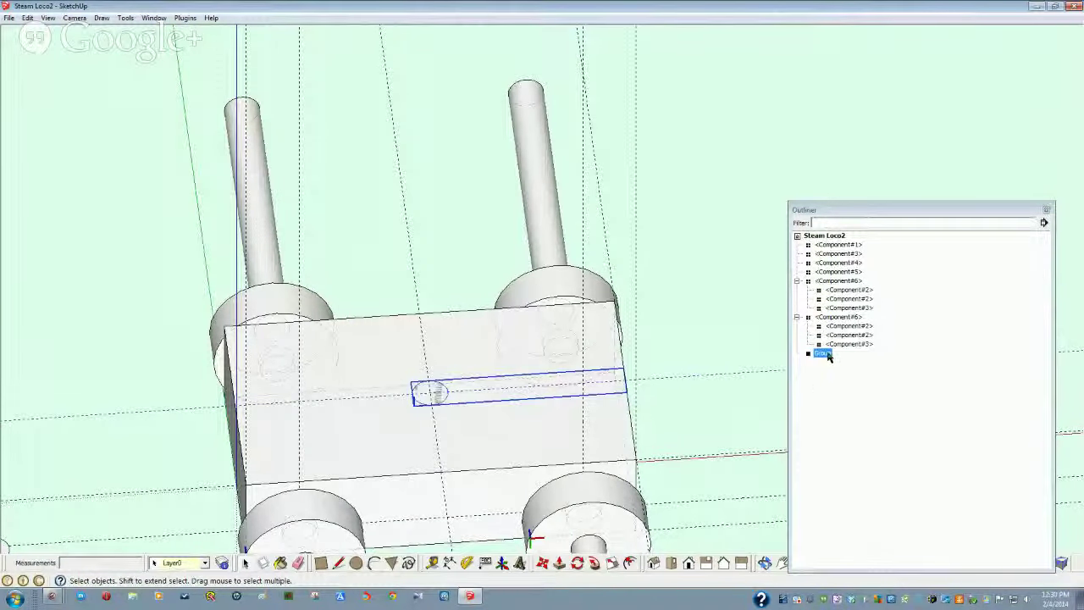
drag(828, 357, 841, 253)
click(518, 393)
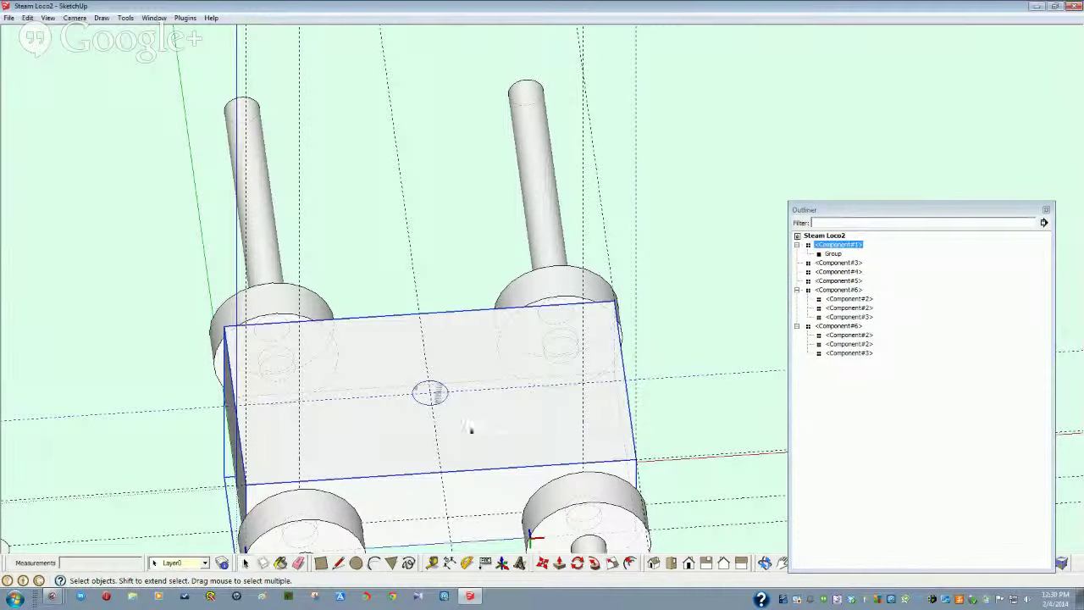
Step: Explode the nested circle group within the block's component and check that the top face is separate from the circle
click(835, 254)
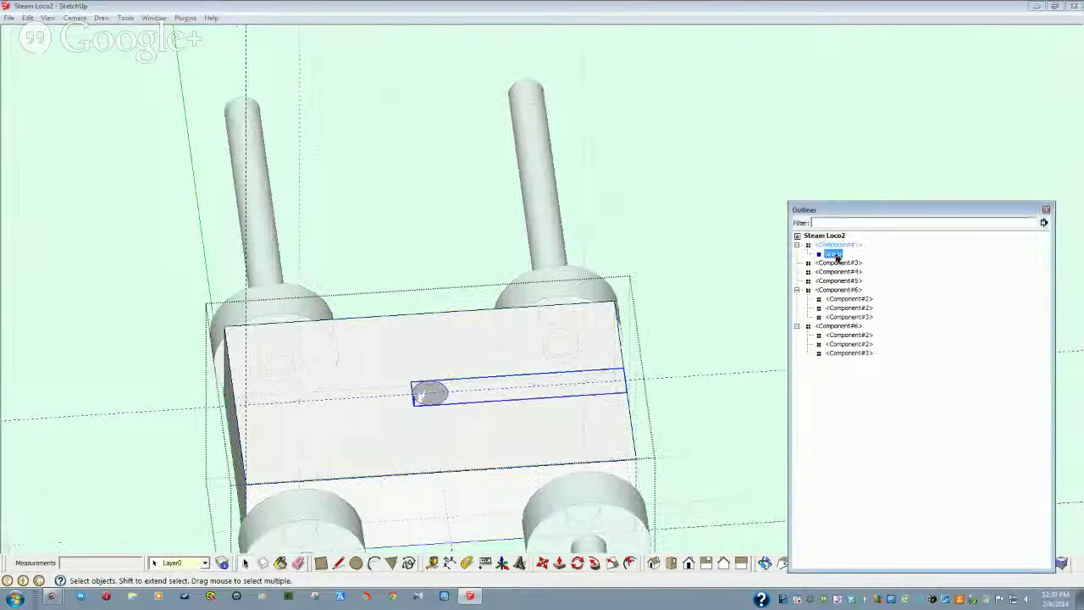
right_click(837, 255)
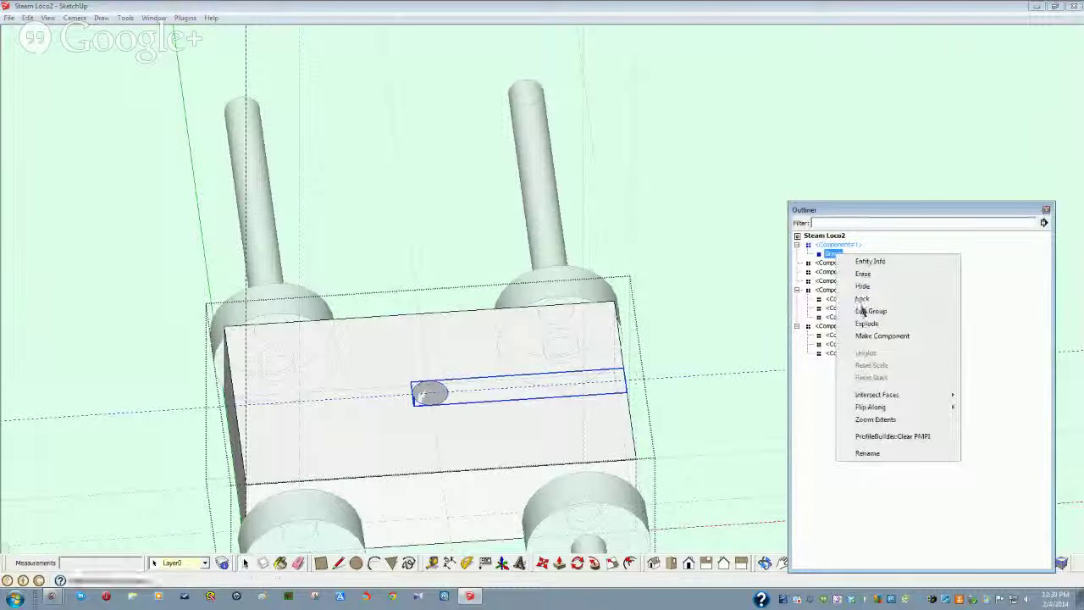
click(866, 323)
middle_drag(641, 370, 415, 415)
click(382, 461)
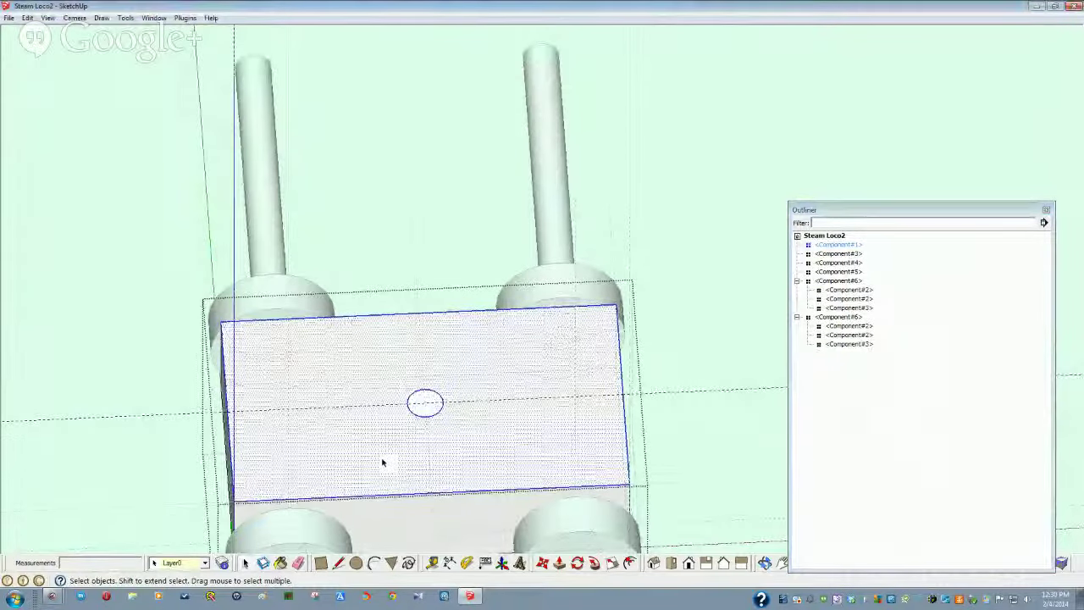
Step: Push the circle face 11/16" down through the block to cut a vertical hole
middle_drag(383, 463, 407, 454)
click(437, 399)
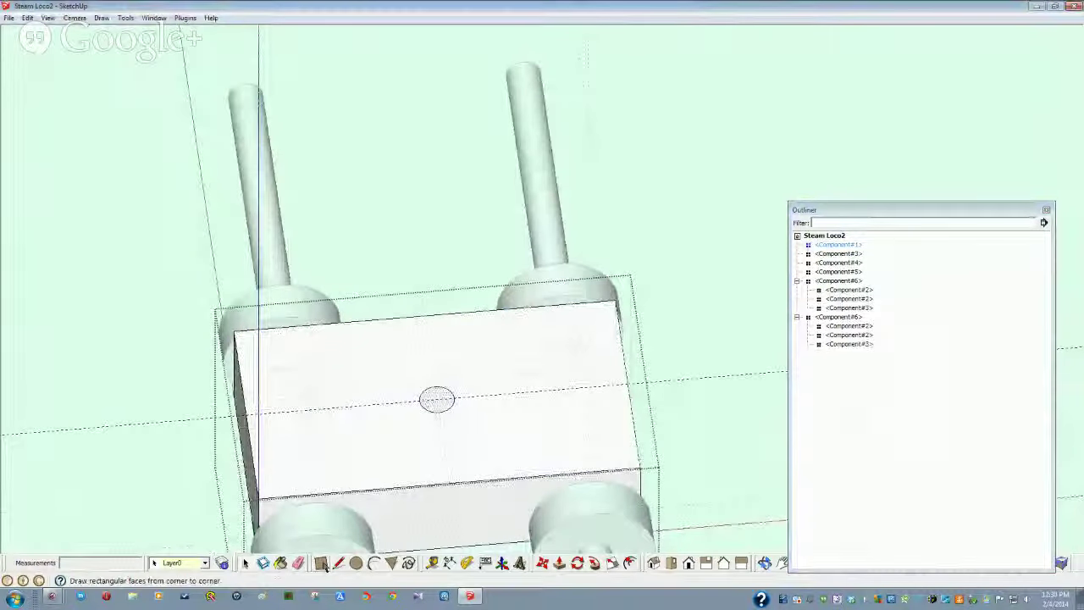
click(560, 564)
click(436, 399)
mouse_move(437, 514)
middle_down()
mouse_move(441, 436)
mouse_move(438, 533)
mouse_move(447, 483)
mouse_move(423, 415)
mouse_move(362, 417)
middle_up()
click(440, 437)
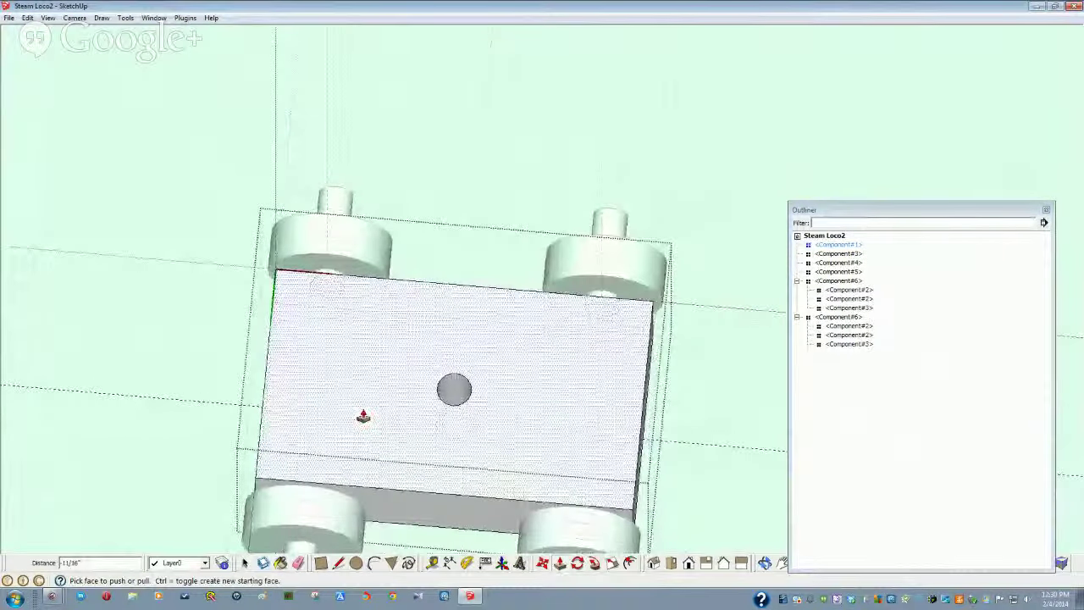
key(space)
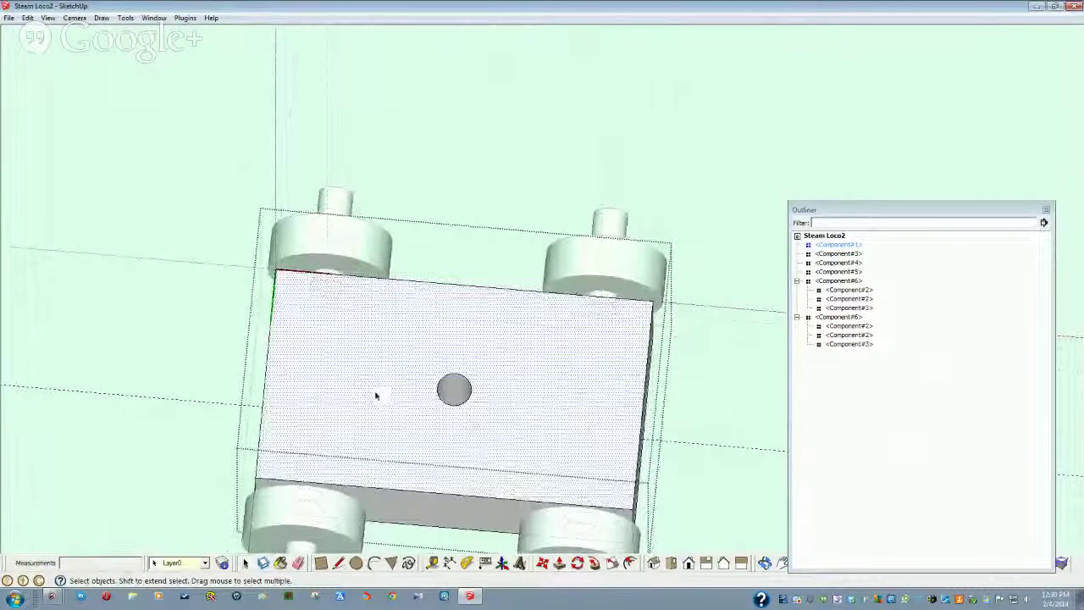
Step: Offset the hole's circular edge outward by .25" on the underside of the block
middle_drag(508, 498, 513, 546)
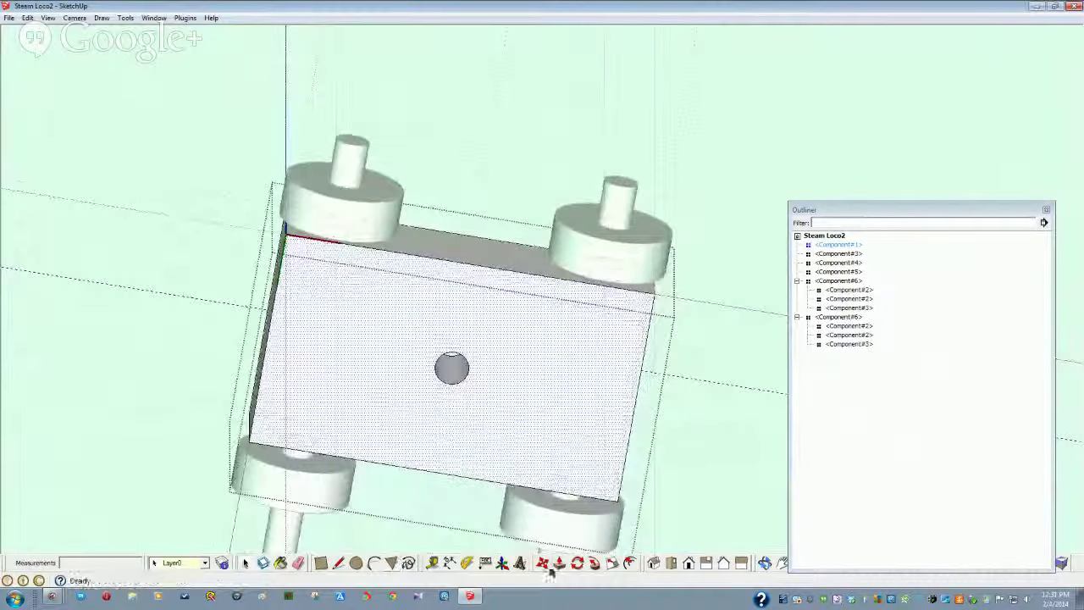
click(630, 563)
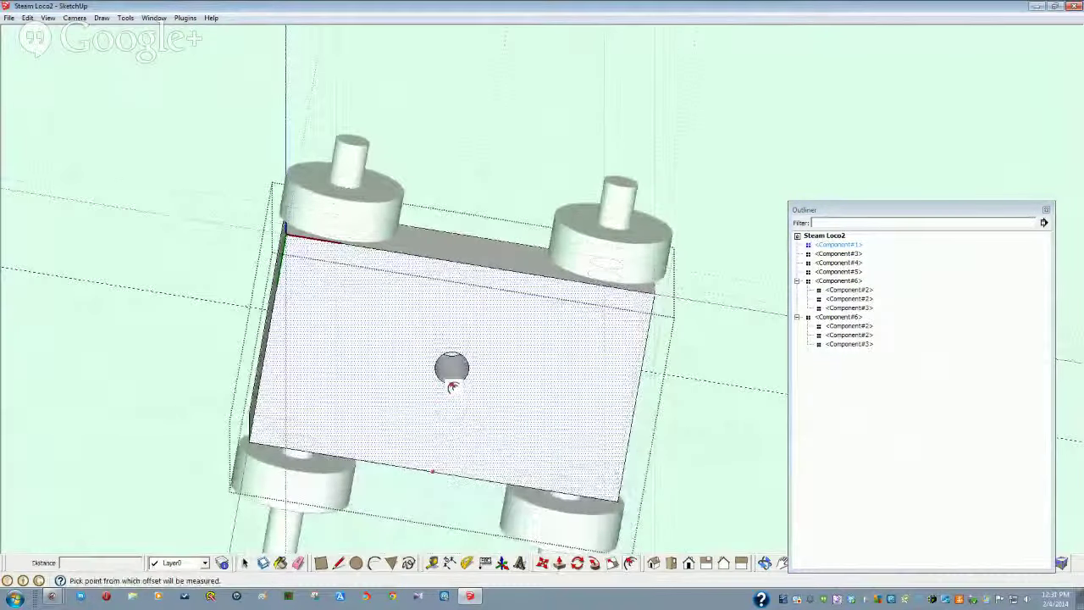
mouse_move(464, 366)
middle_down()
mouse_move(482, 416)
mouse_move(443, 367)
middle_up()
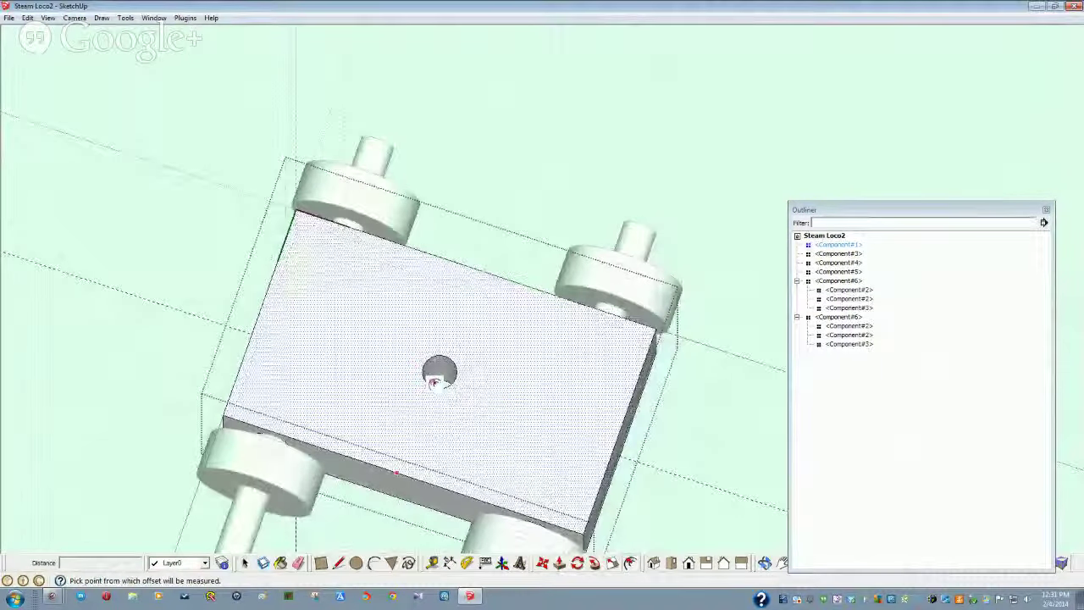
key(space)
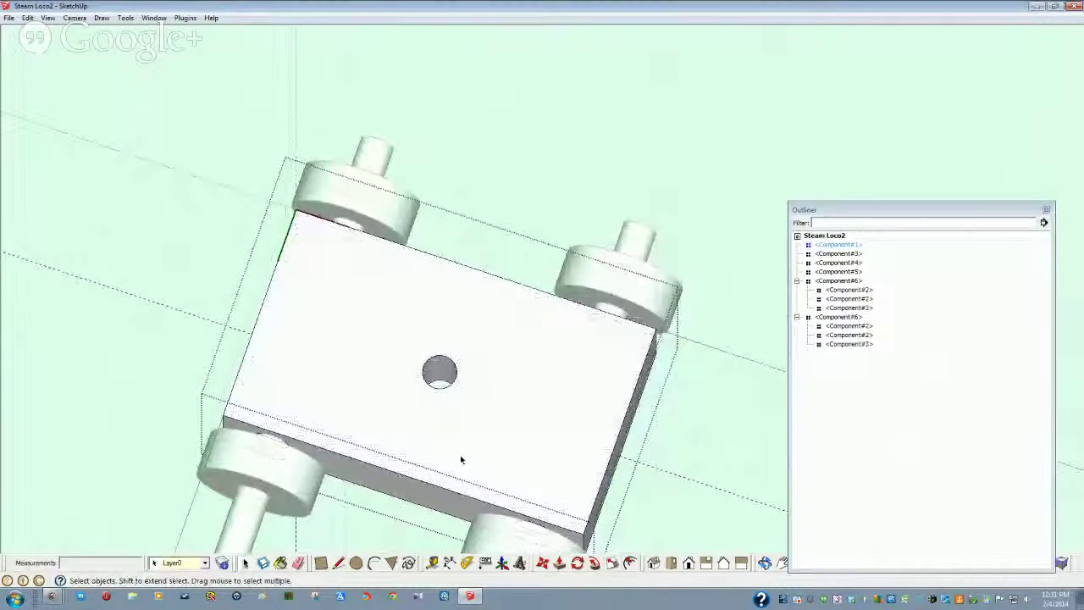
click(630, 563)
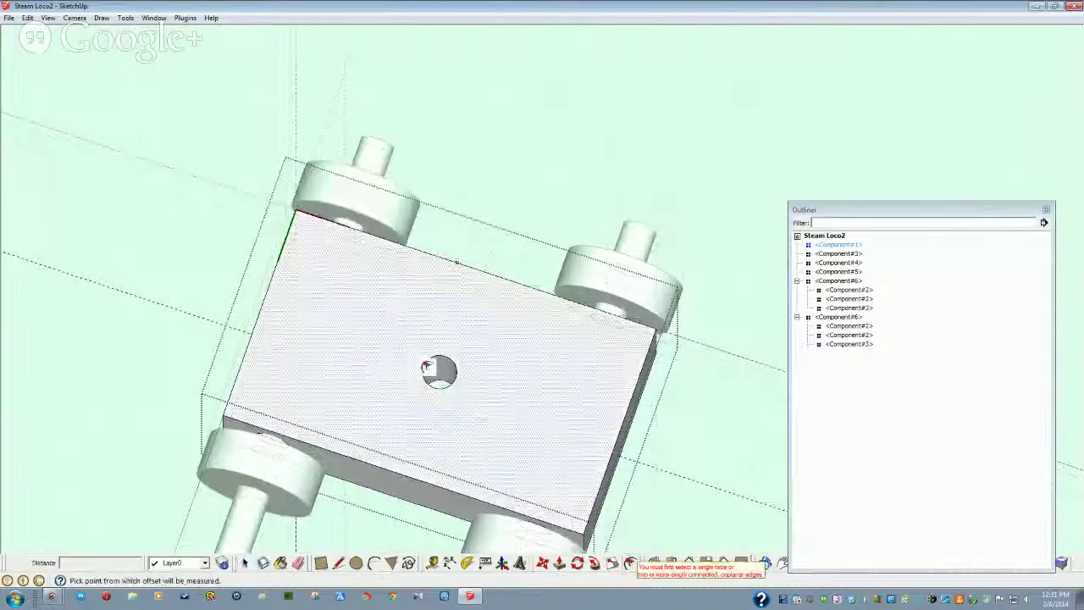
middle_drag(426, 367, 424, 373)
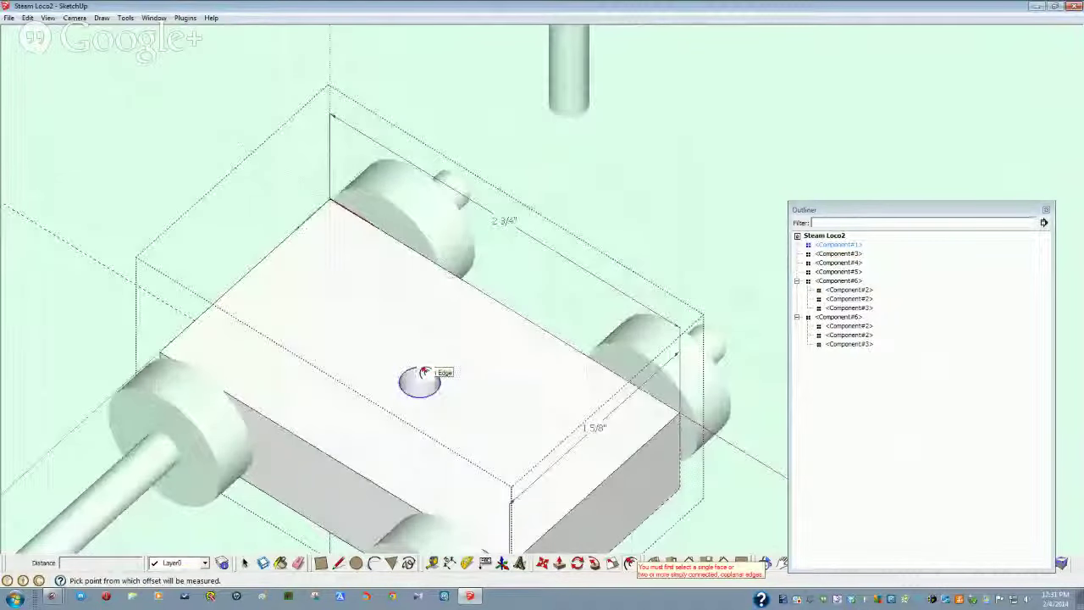
click(424, 373)
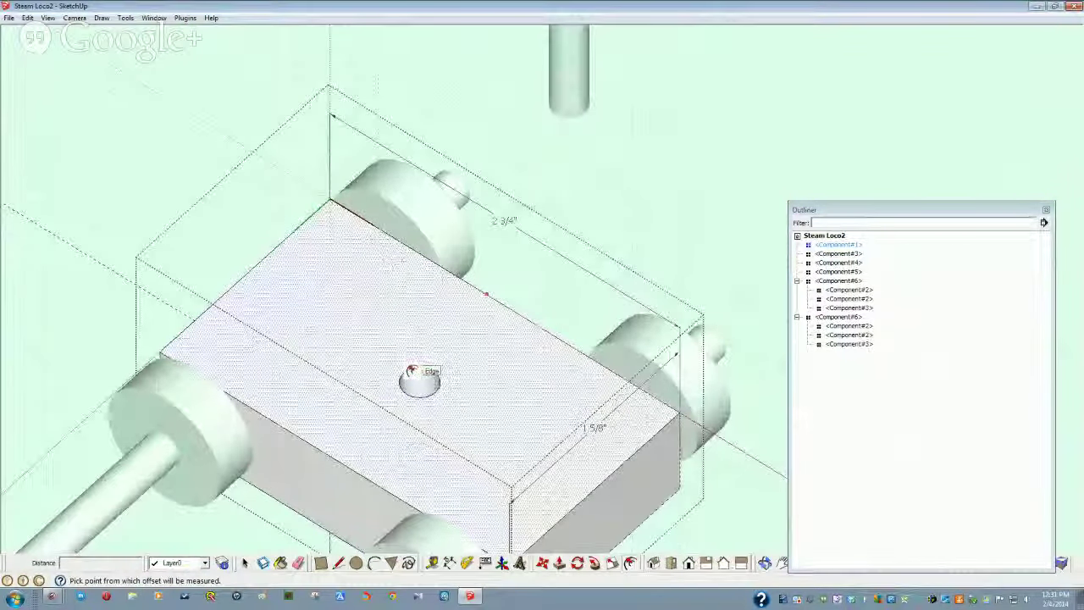
click(412, 372)
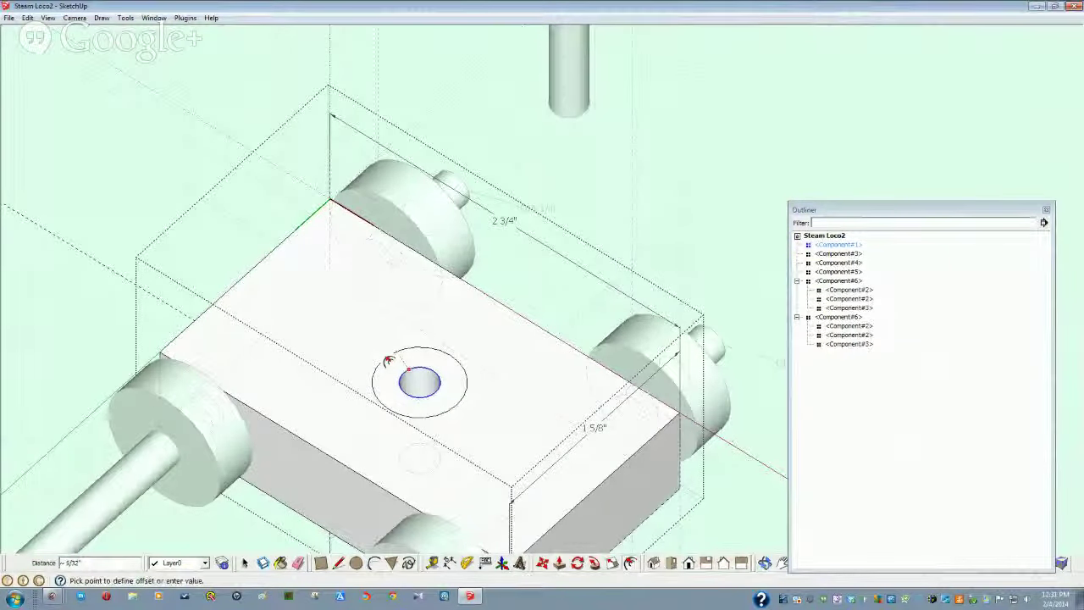
key(Return)
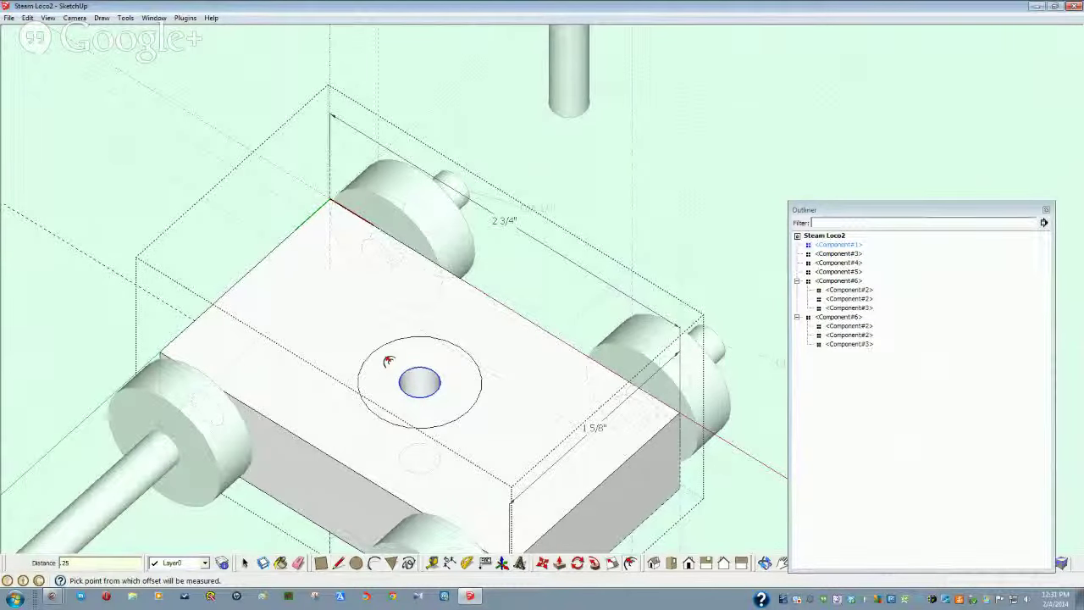
key(space)
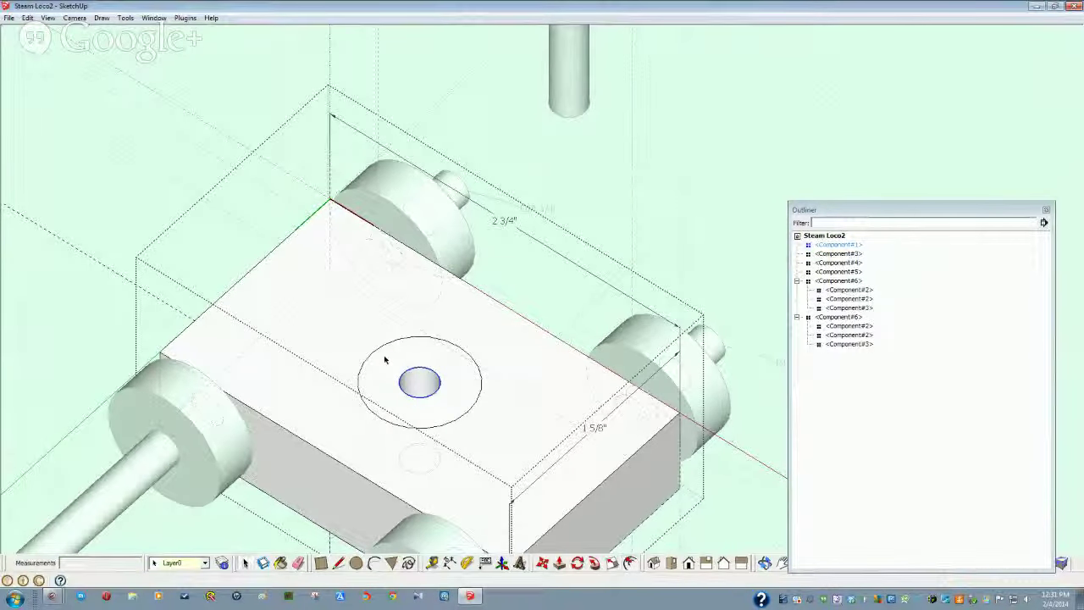
Step: Push the ring face around the hole 5/16" into the block's underside to form a counterbore, and leave the component's editing context
click(386, 360)
middle_drag(385, 359, 390, 368)
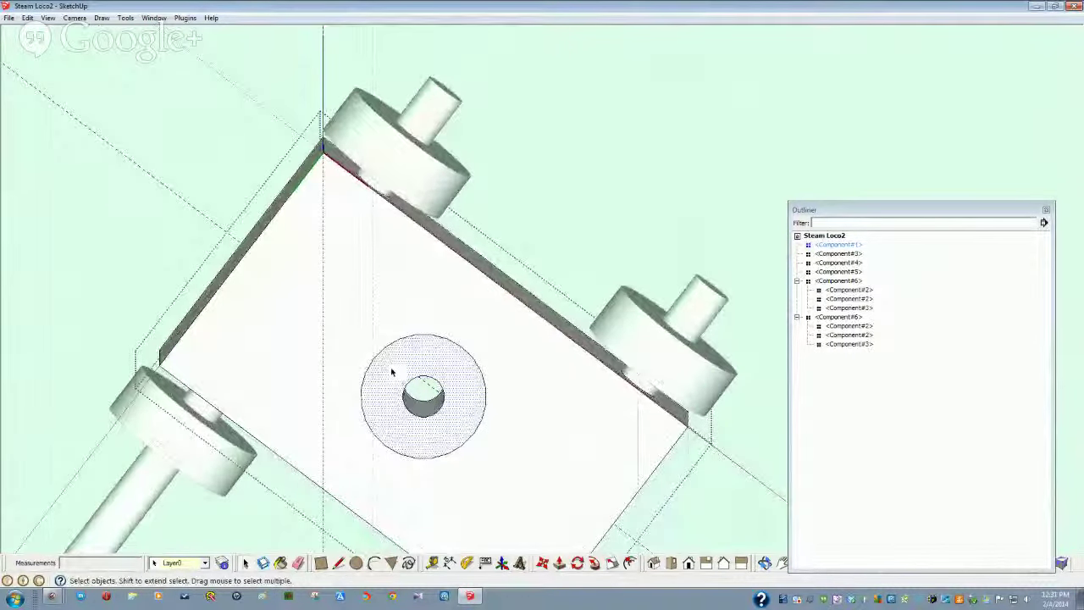
middle_drag(392, 370, 307, 360)
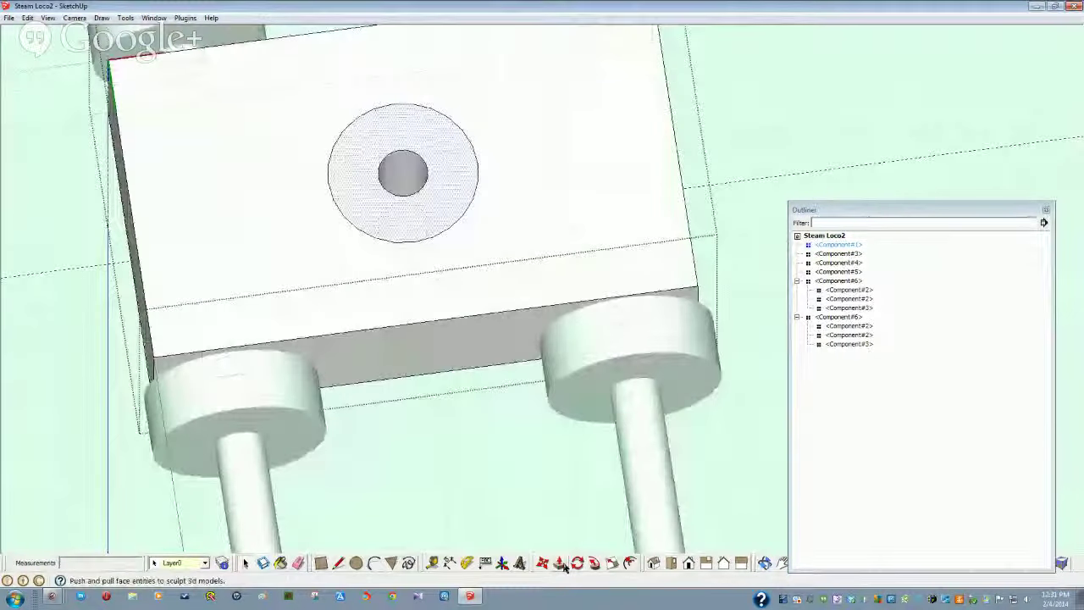
click(560, 564)
drag(347, 181, 346, 195)
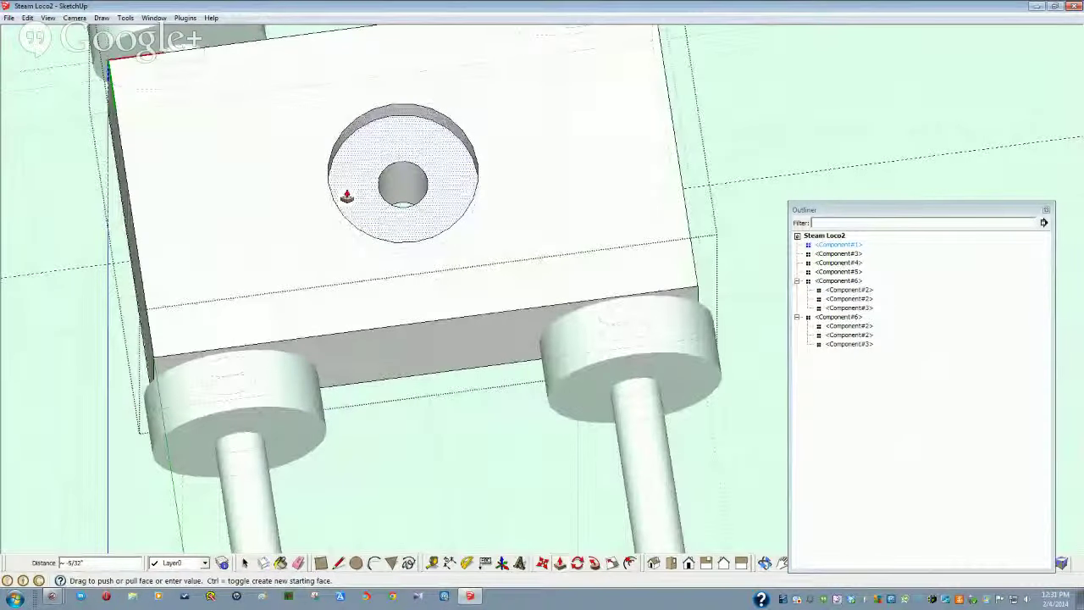
text(5/16)
key(Return)
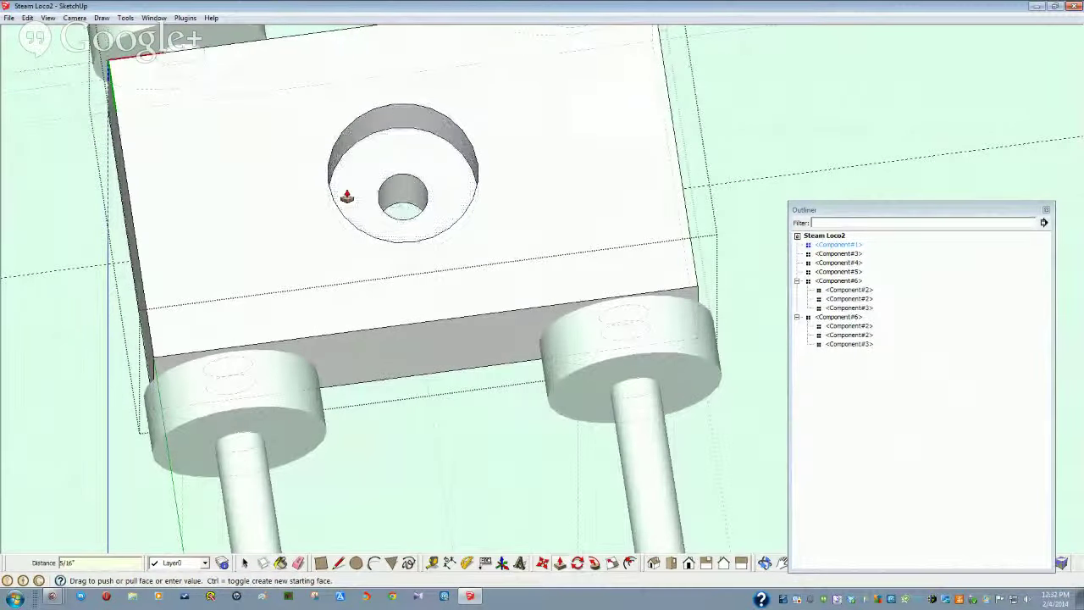
key(F3)
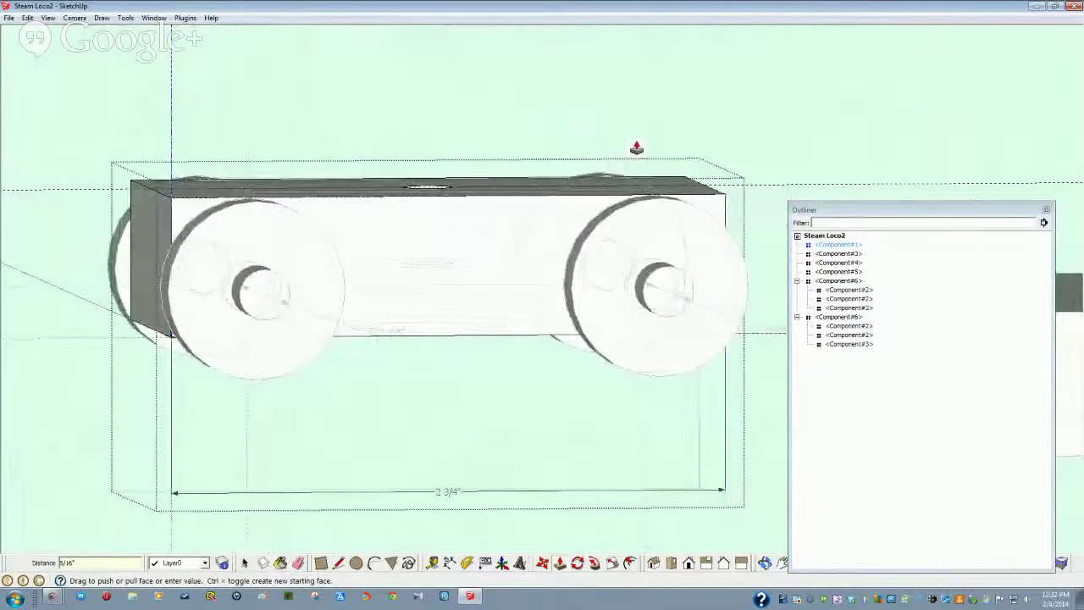
key(space)
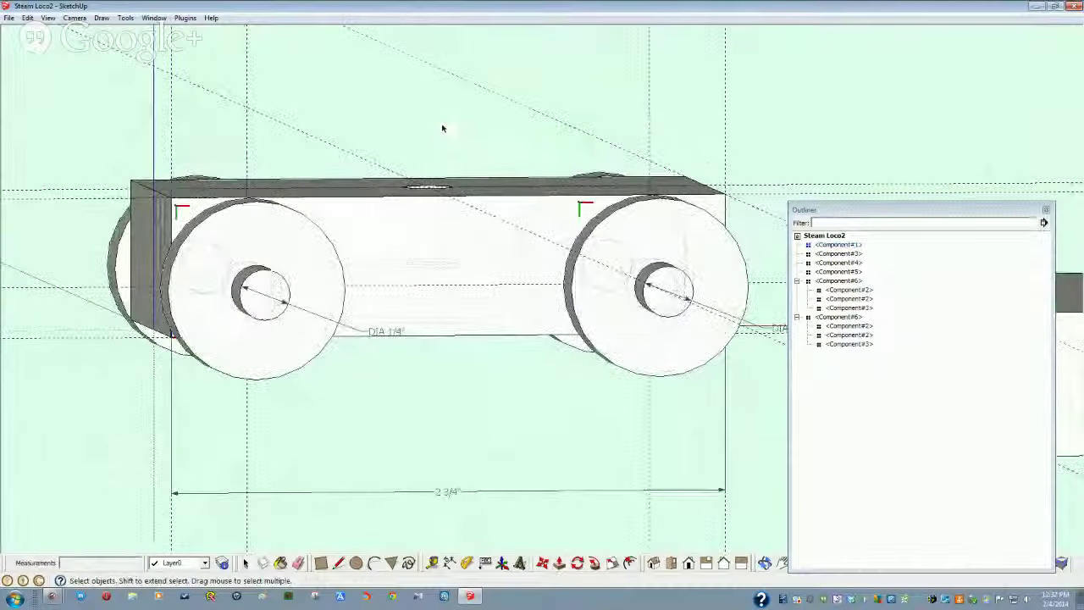
Step: Save the current Steam Loco2 model
middle_drag(442, 129, 347, 150)
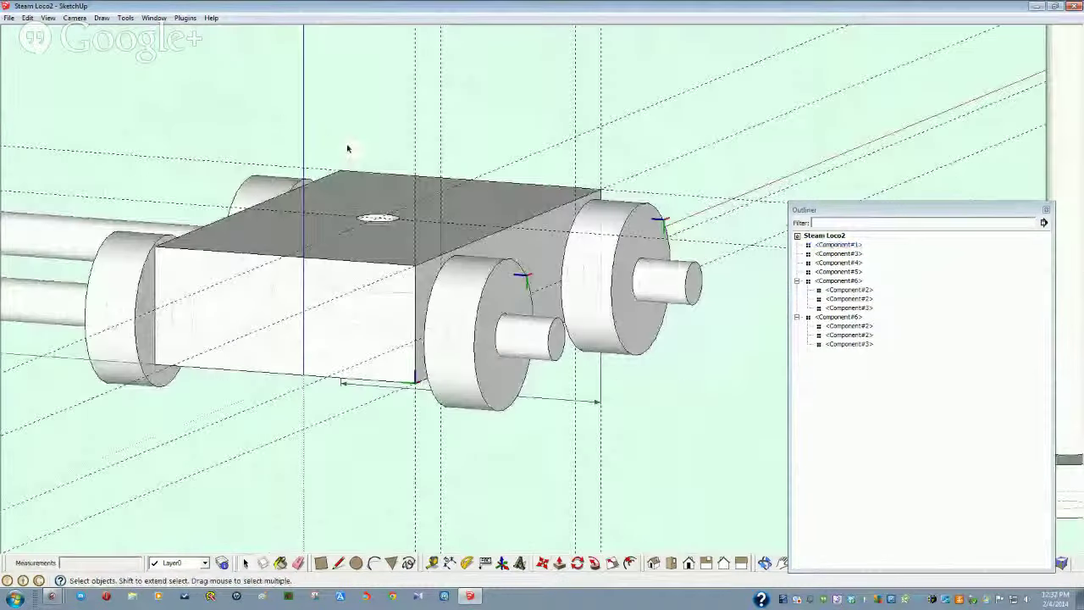
scroll(347, 149, down, 5)
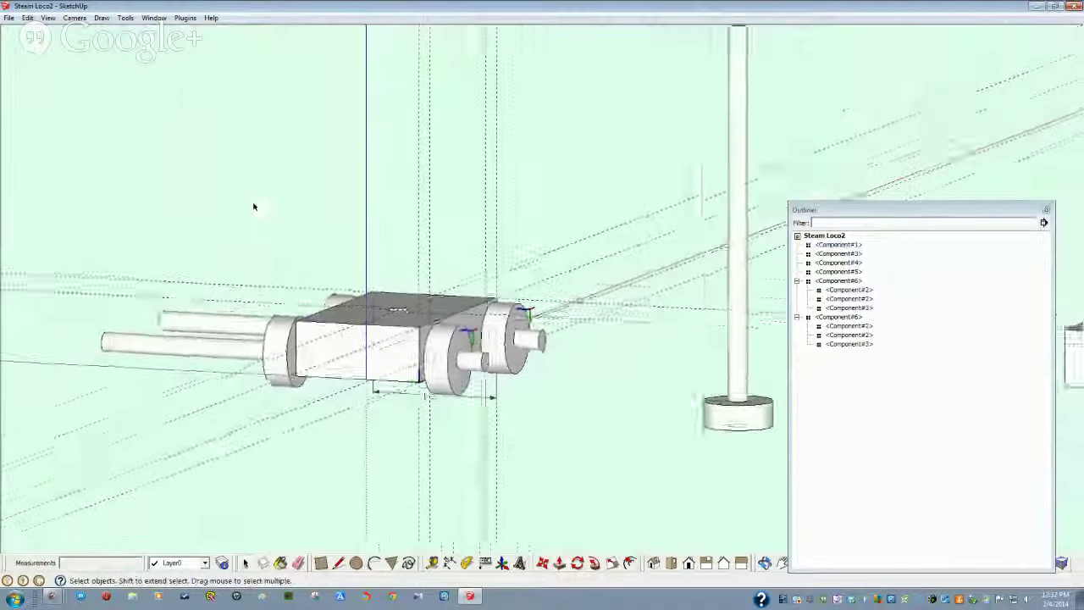
middle_drag(254, 208, 155, 149)
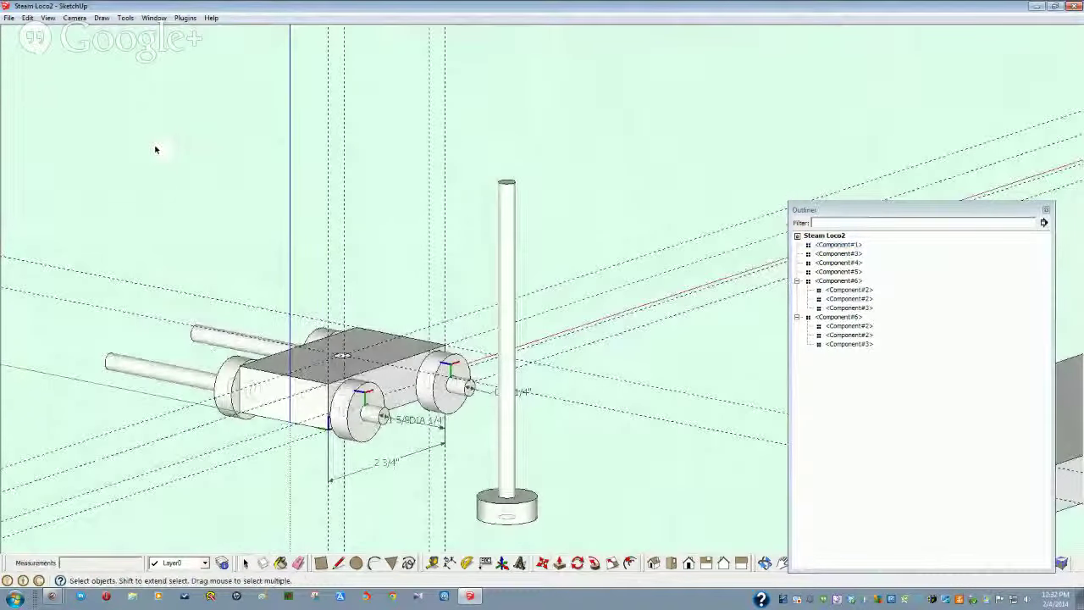
click(8, 18)
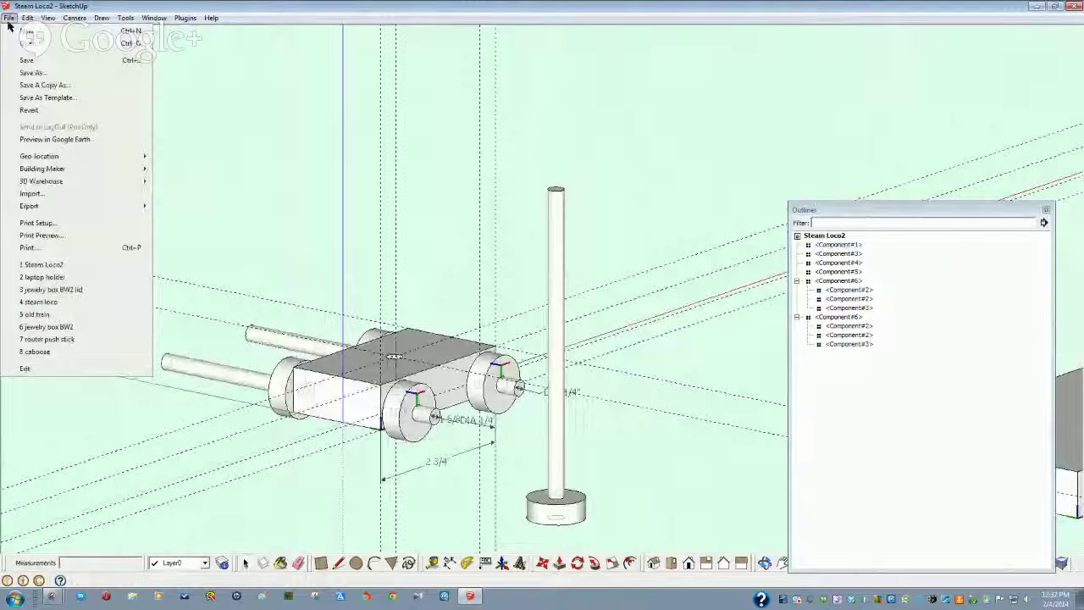
click(22, 60)
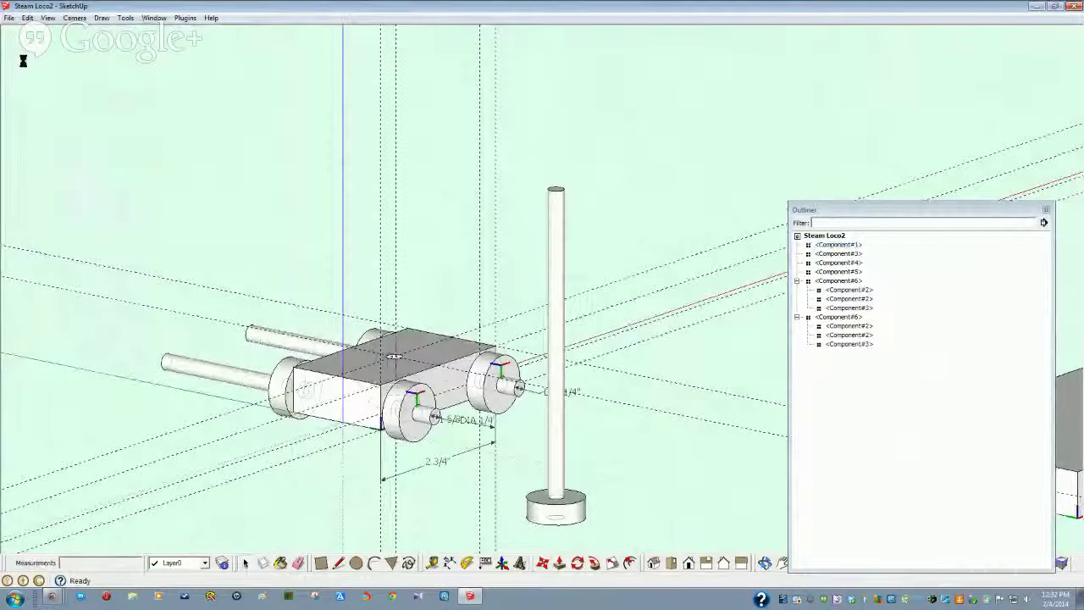
Step: Save a version of the model as "loco trucks" in the Baw comps folder inside sketchup8 on the TOSHIBA EXT drive
click(9, 18)
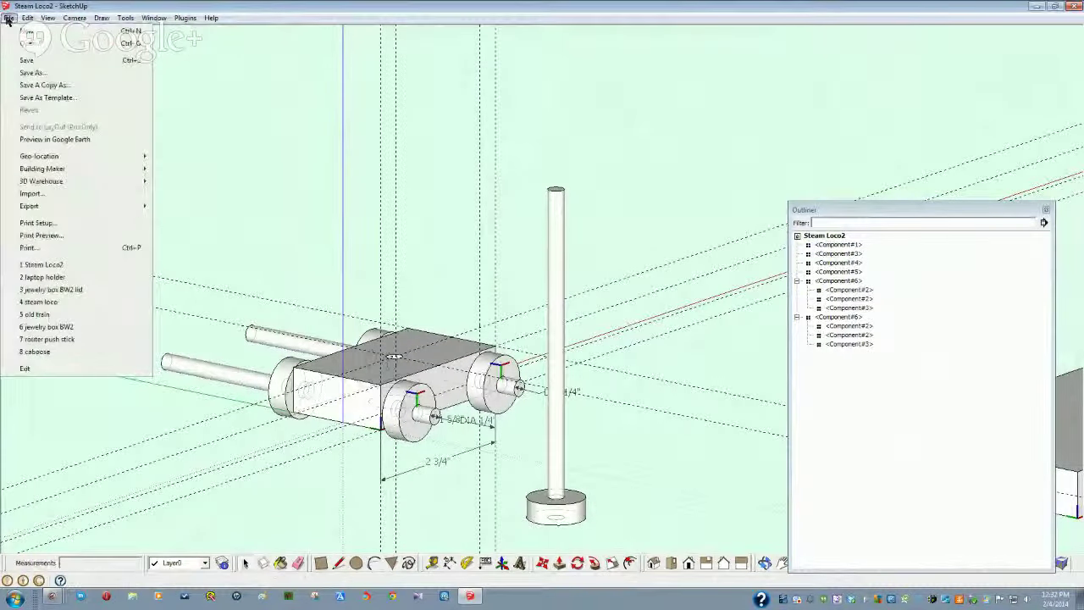
click(31, 74)
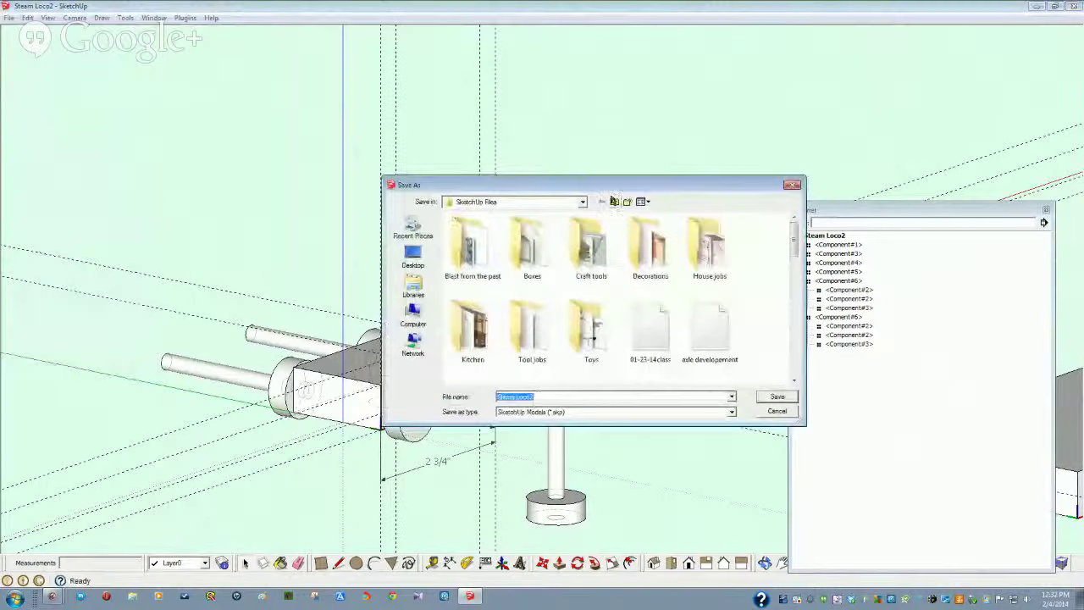
click(614, 202)
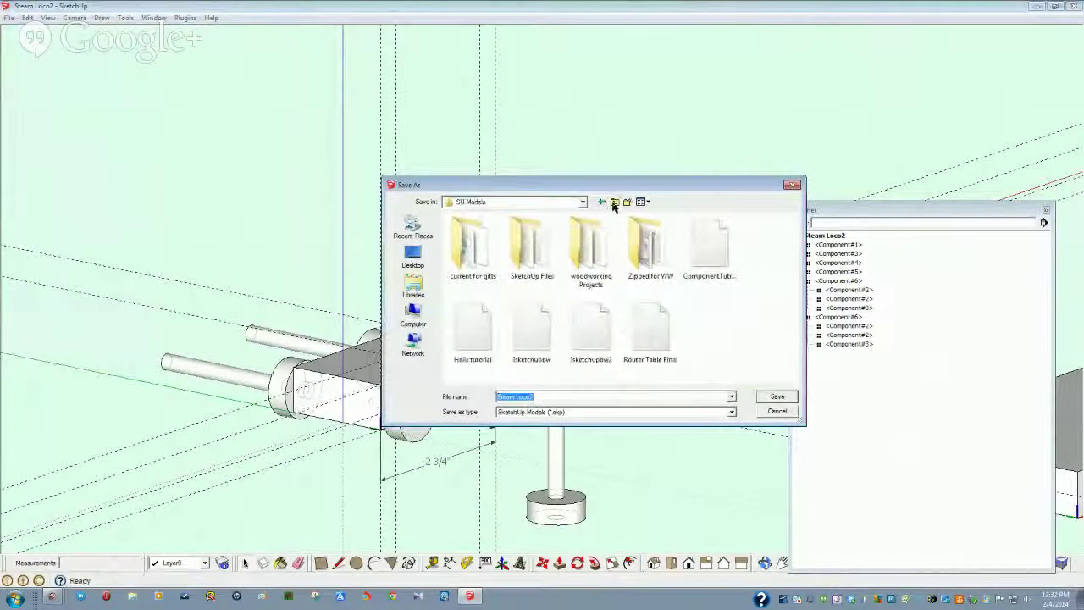
click(614, 202)
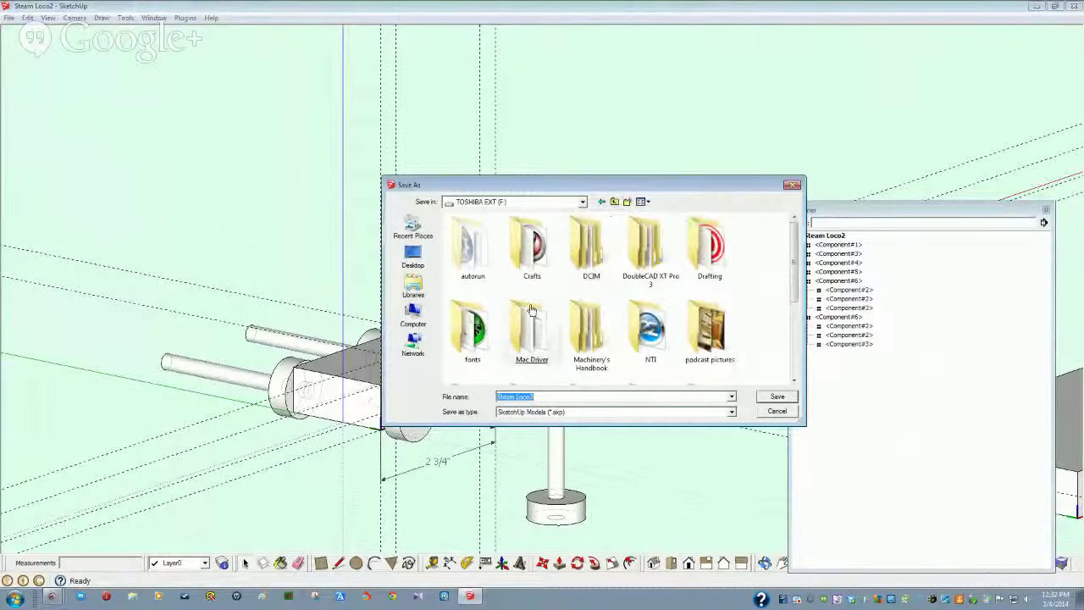
click(794, 332)
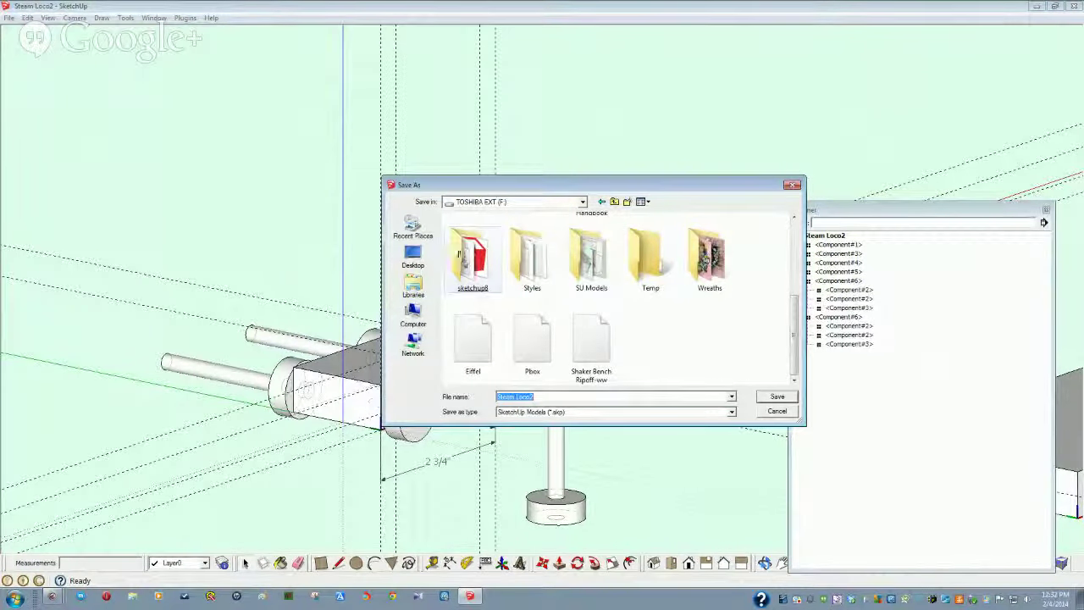
double_click(469, 254)
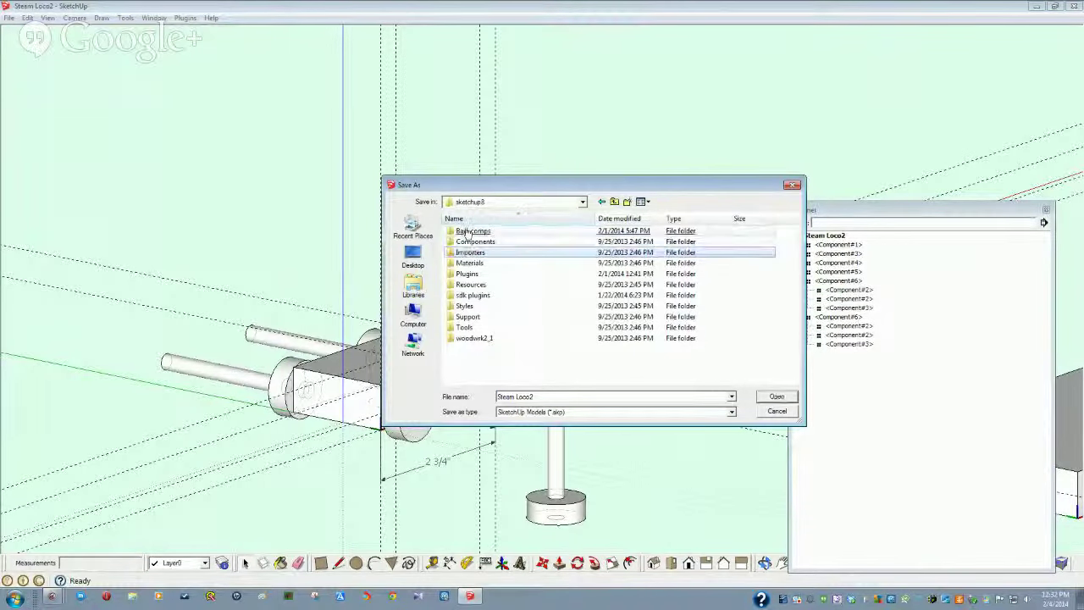
double_click(462, 232)
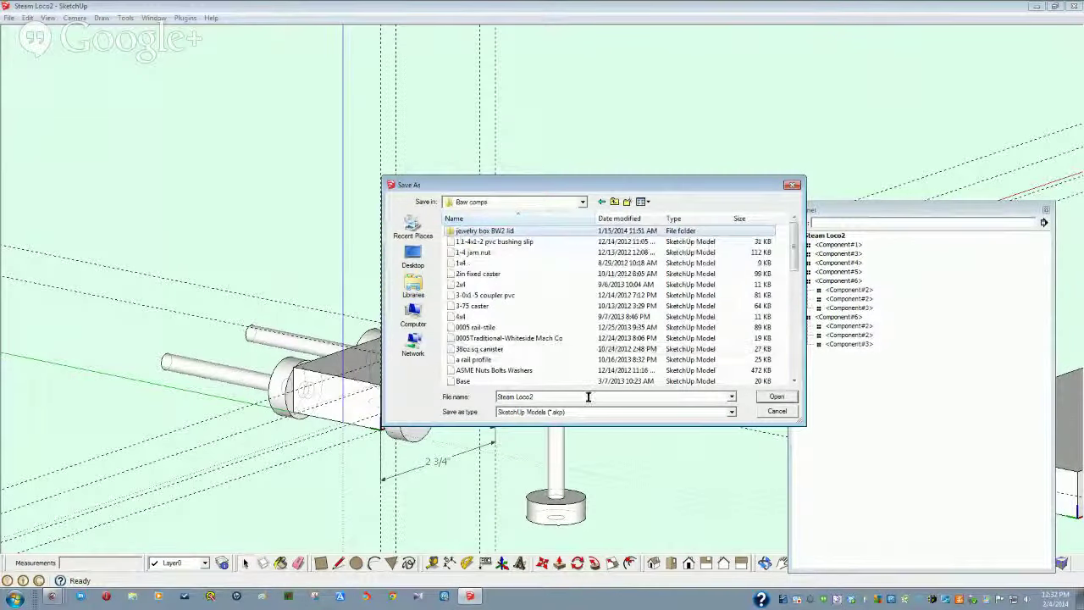
click(543, 396)
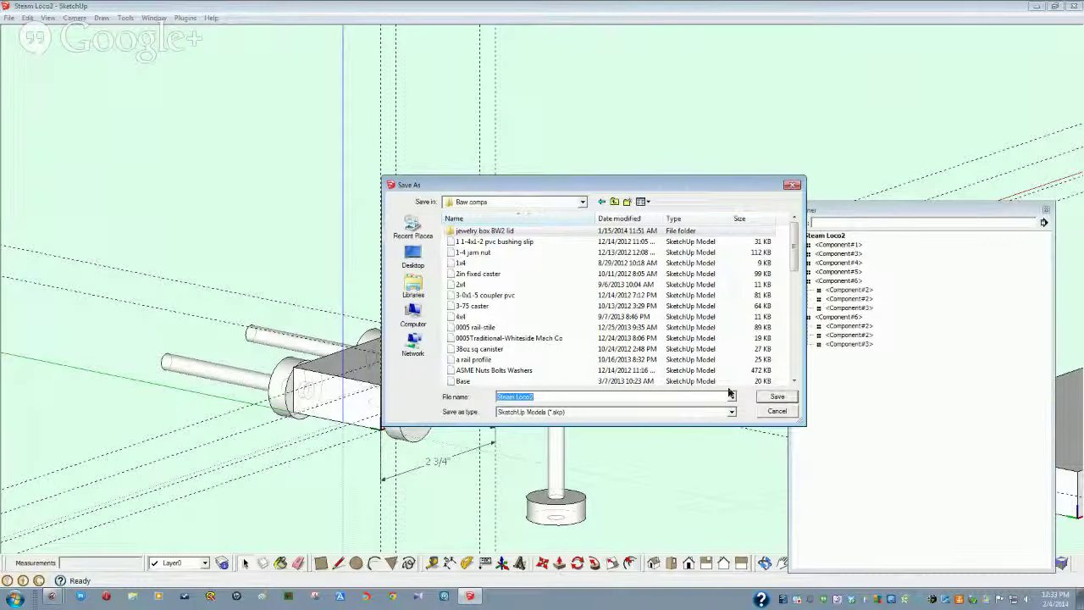
text(loco trucks)
key(Return)
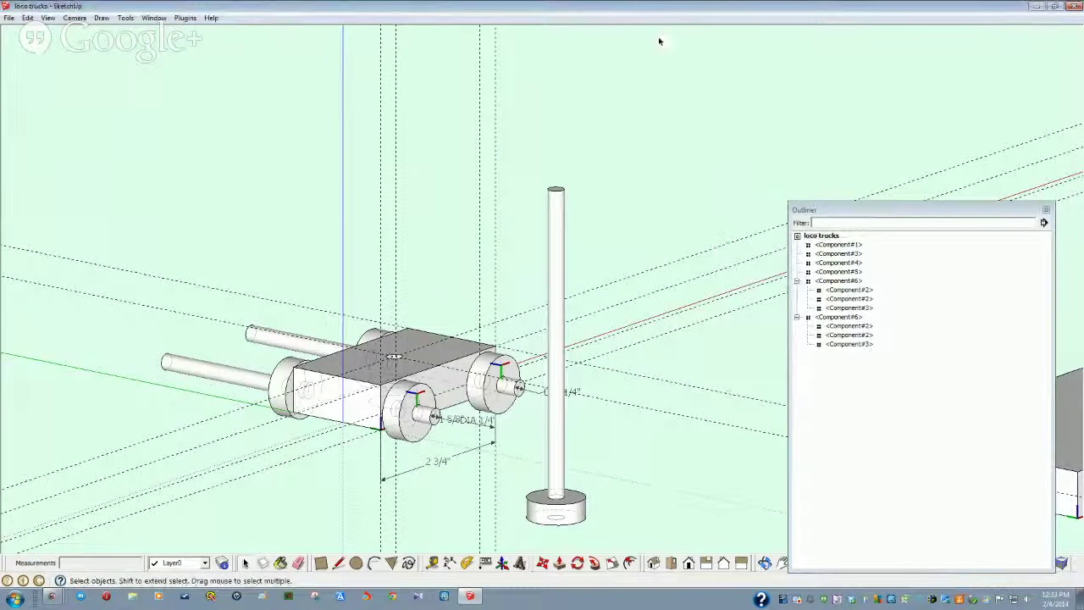
Step: Open the loco trucks model from the Baw comps folder
click(9, 18)
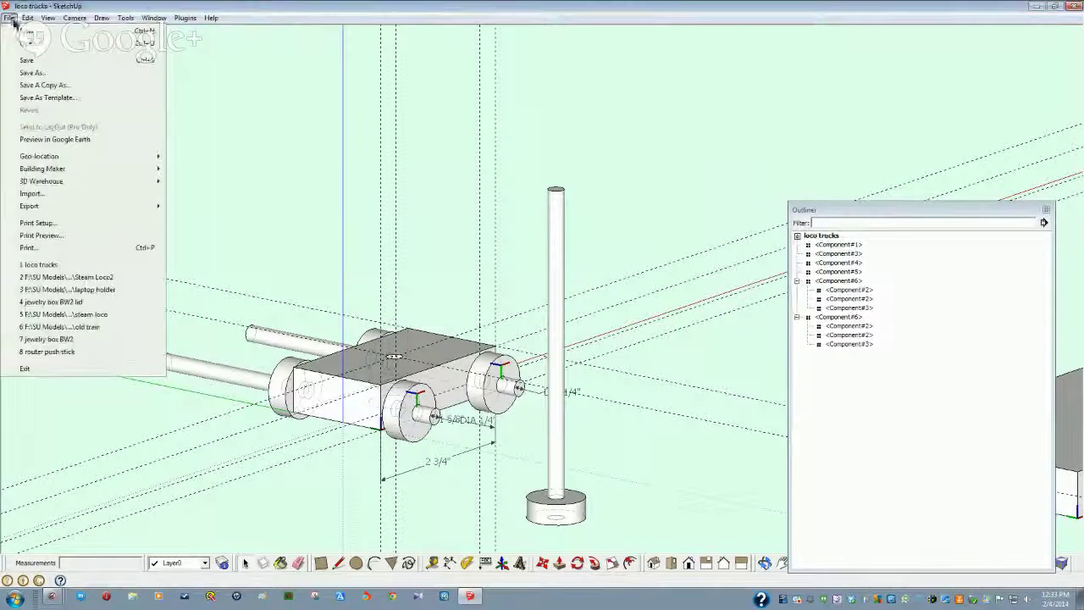
click(23, 45)
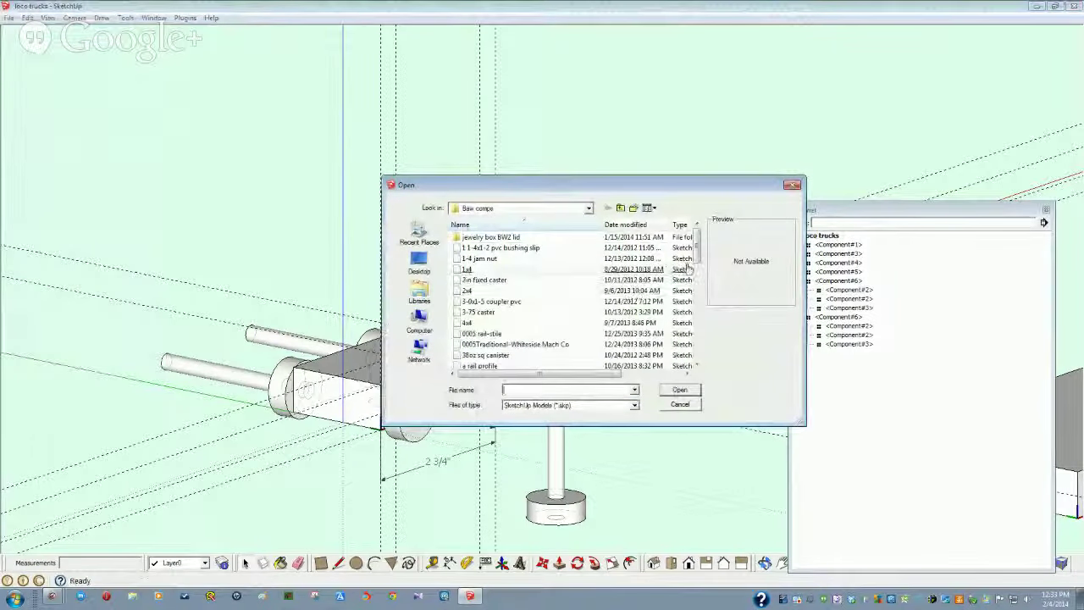
drag(699, 245, 699, 301)
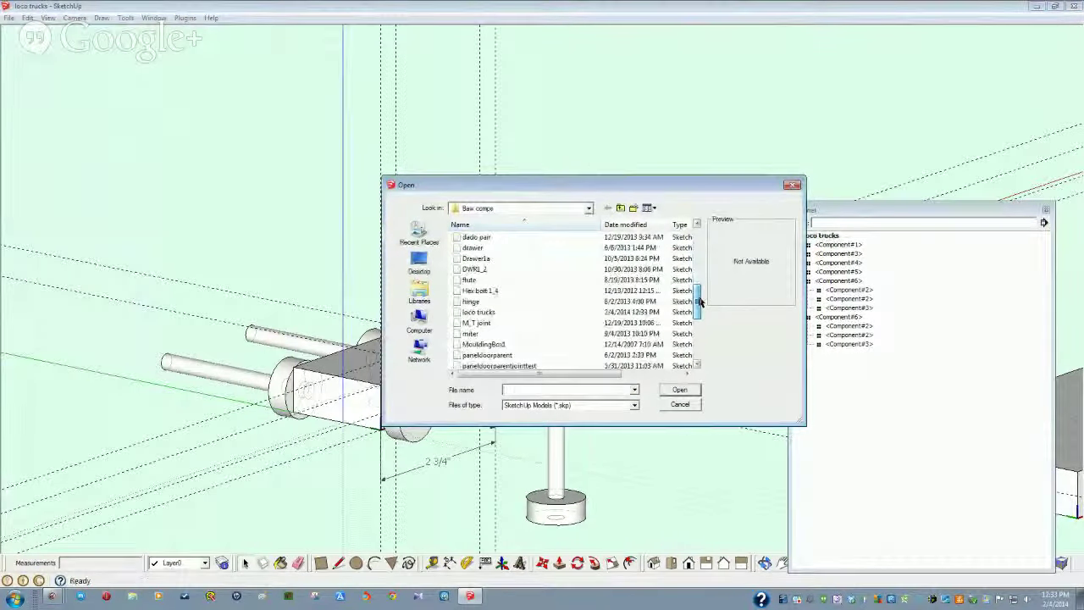
click(500, 314)
double_click(499, 313)
key(l)
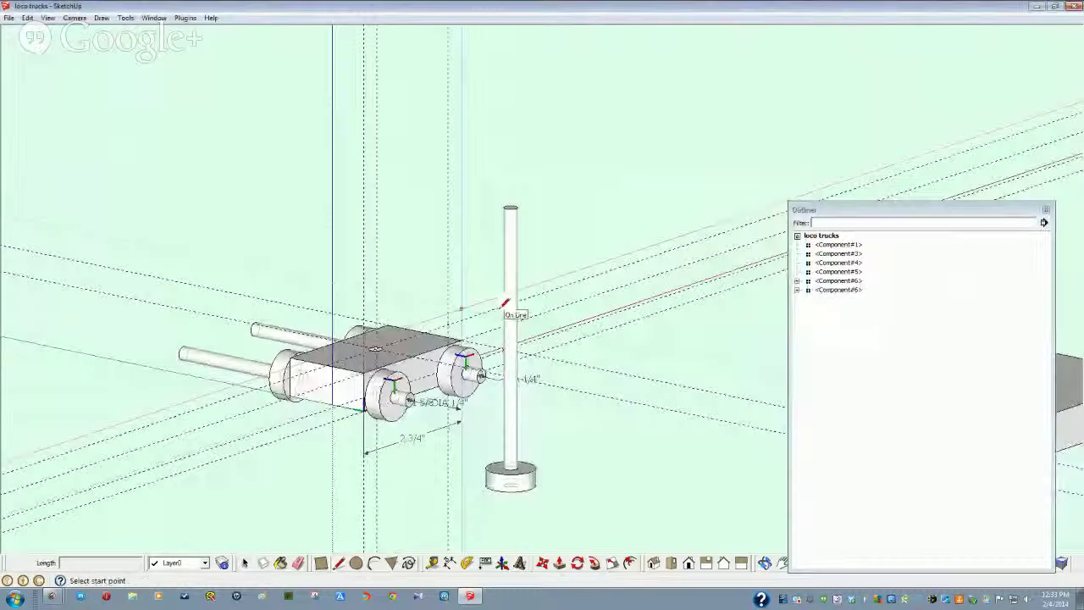
scroll(503, 307, down, 4)
middle_drag(503, 307, 619, 342)
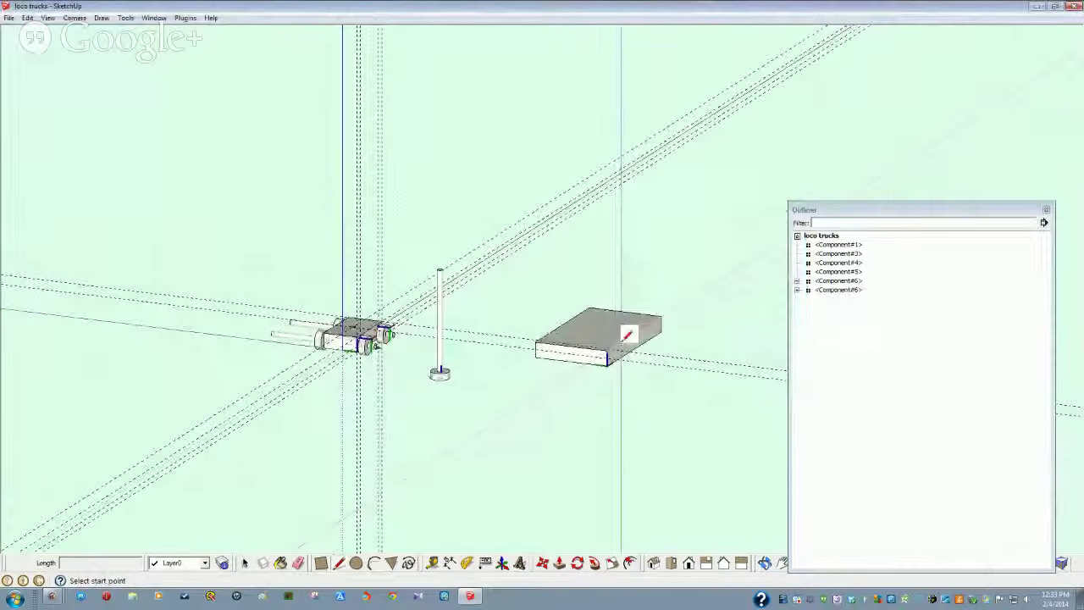
Step: Delete the large flat slab and the upright rod with its round base, keeping only the wheeled truck
key(space)
click(604, 343)
key(Delete)
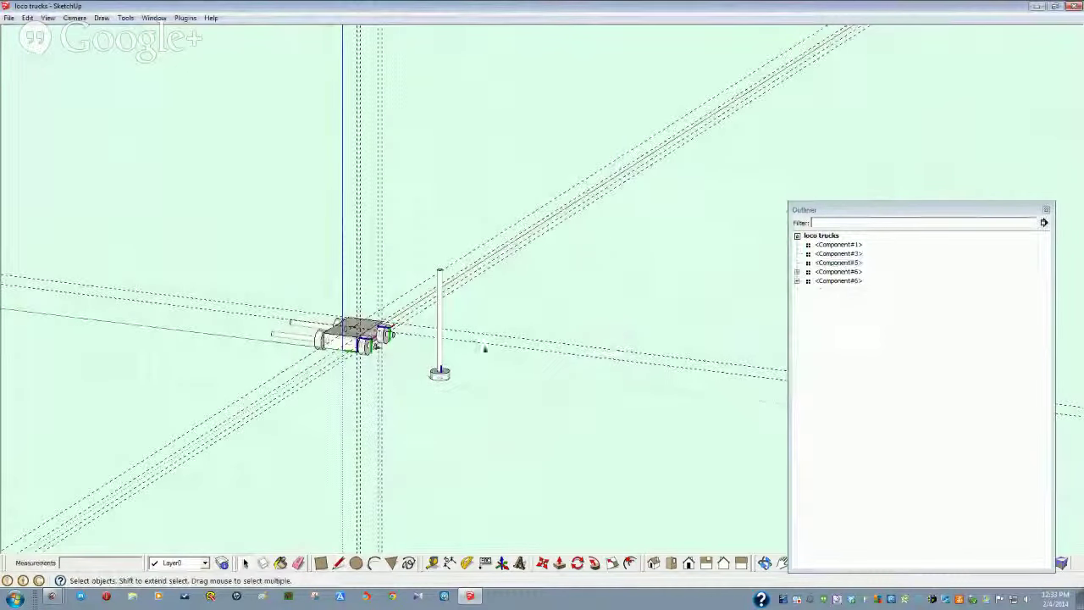
click(438, 373)
key(Delete)
click(440, 369)
key(Delete)
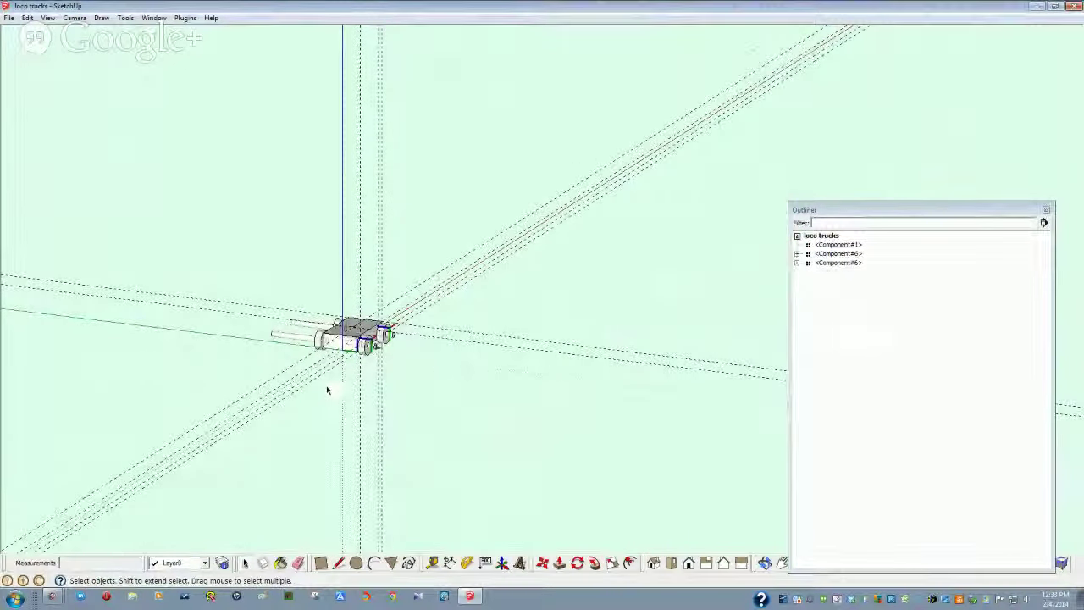
Step: Delete all guides from the loco trucks model and save it
scroll(327, 390, down, 2)
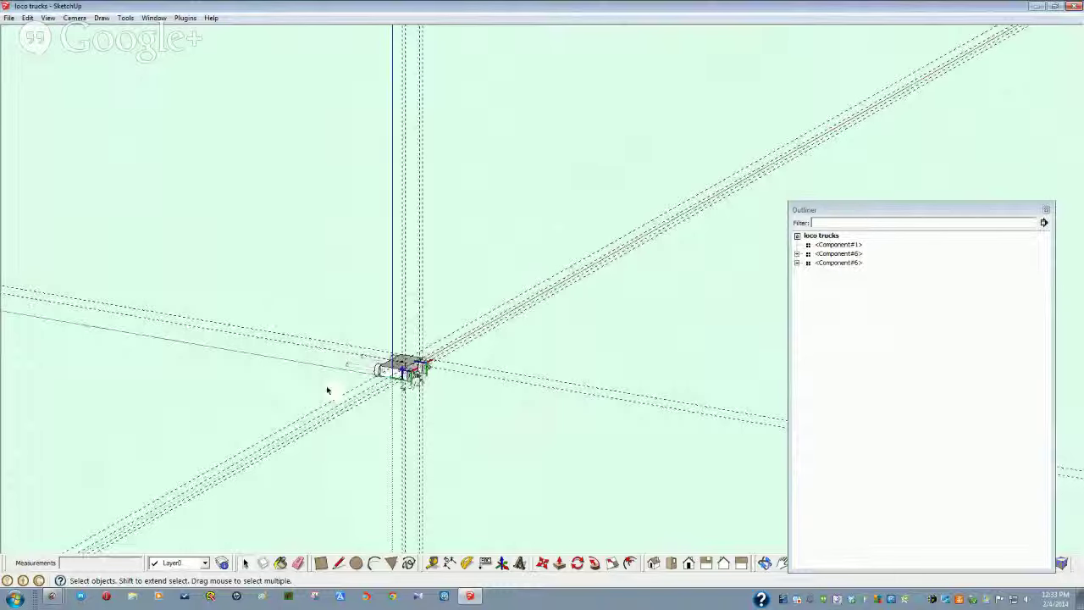
click(28, 18)
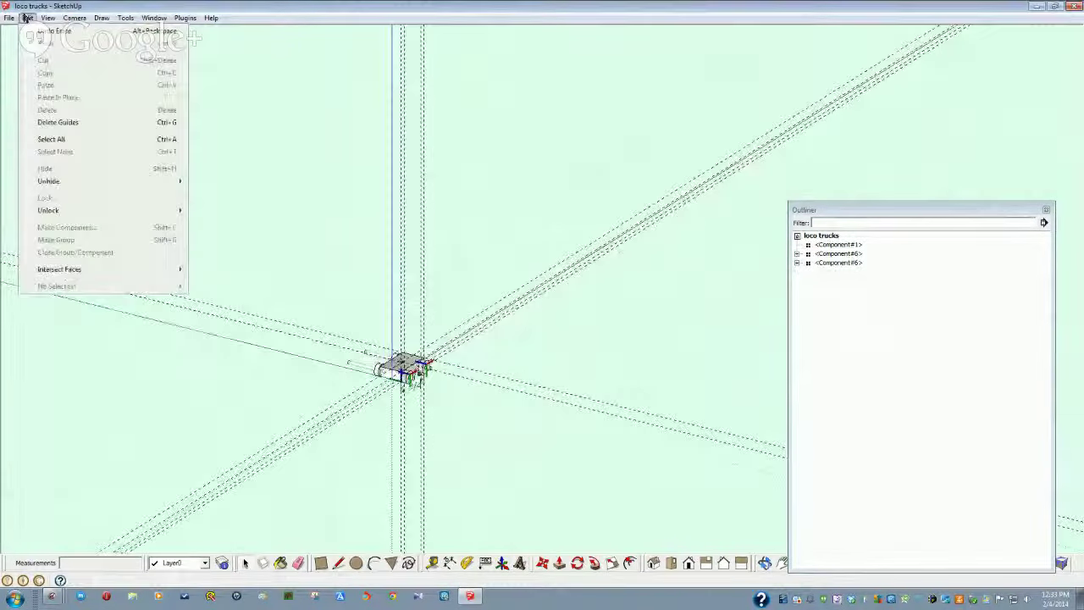
click(58, 122)
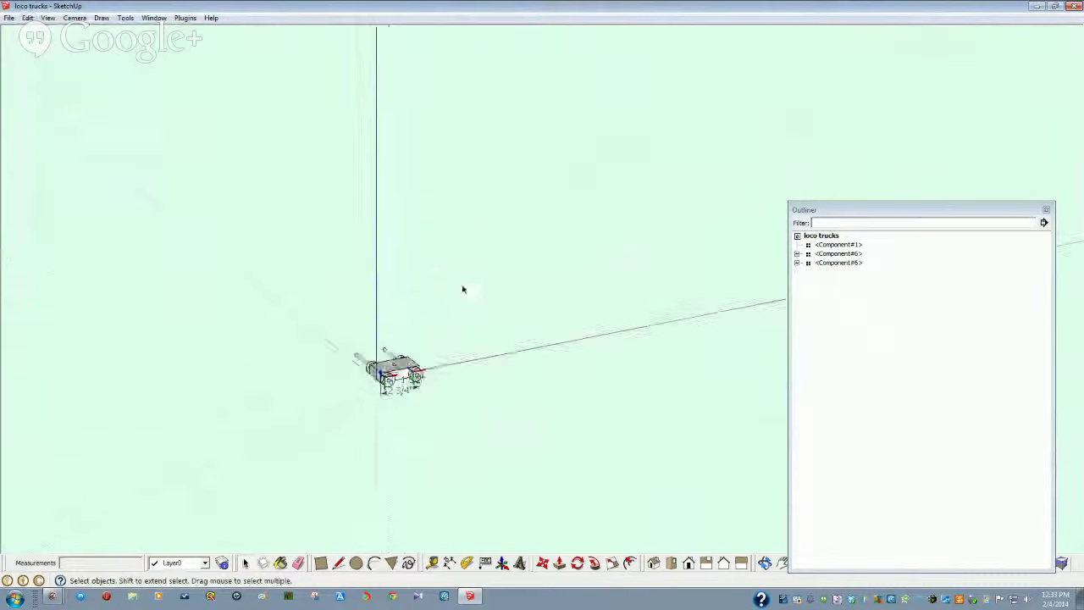
click(8, 18)
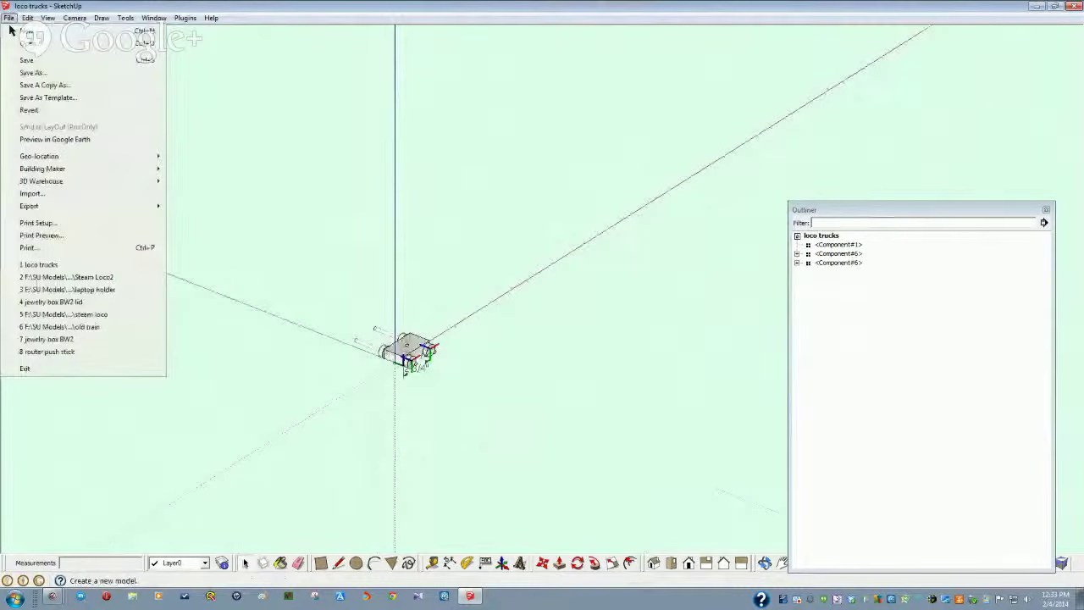
click(33, 59)
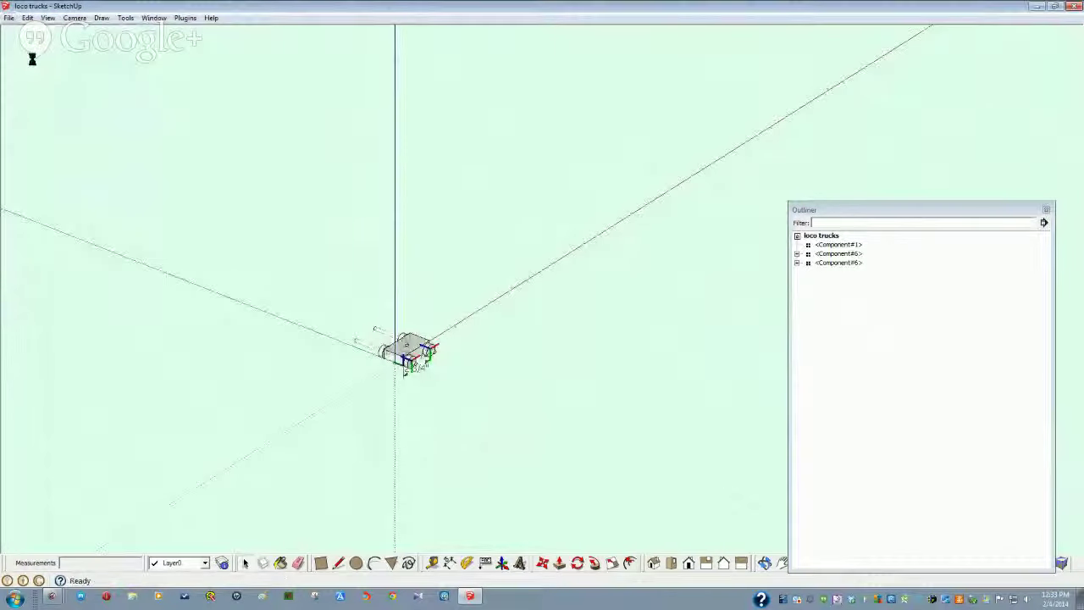
Step: Reopen the recent Steam Loco2 model and delete all of its guides
click(9, 18)
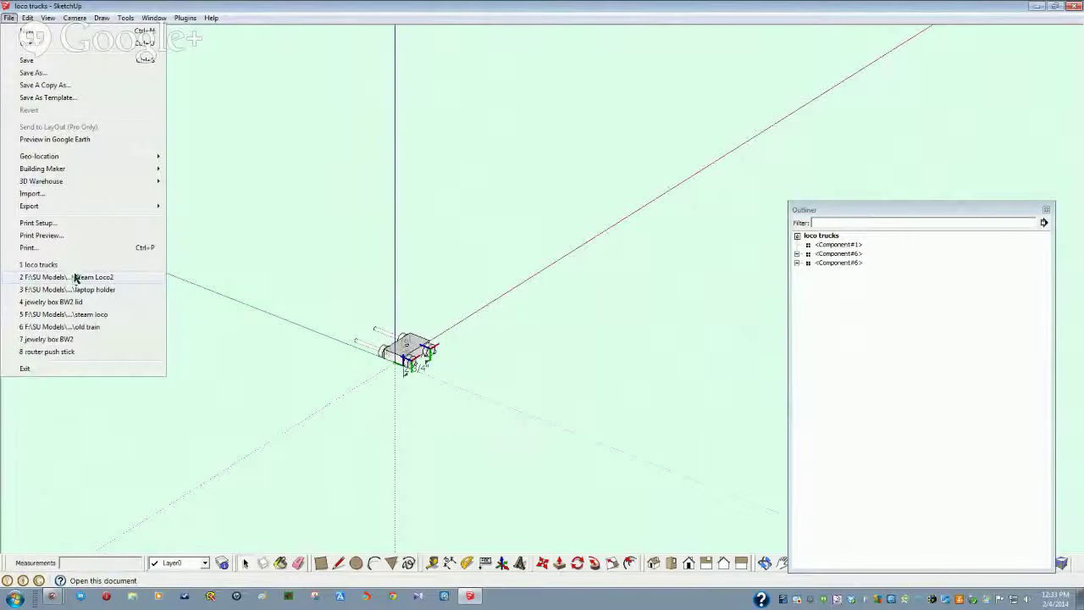
click(75, 277)
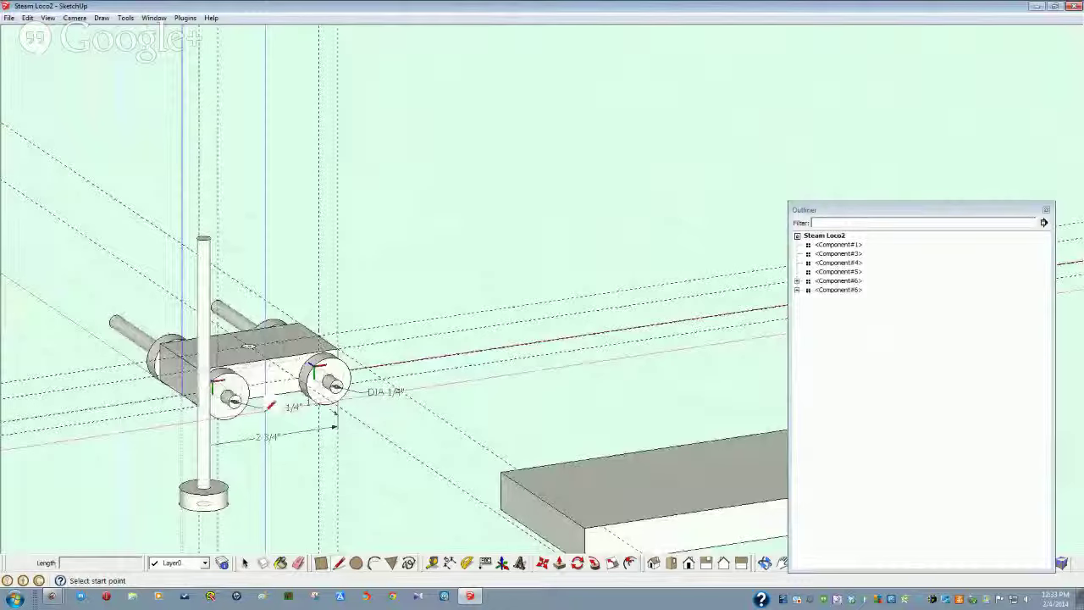
scroll(416, 431, down, 3)
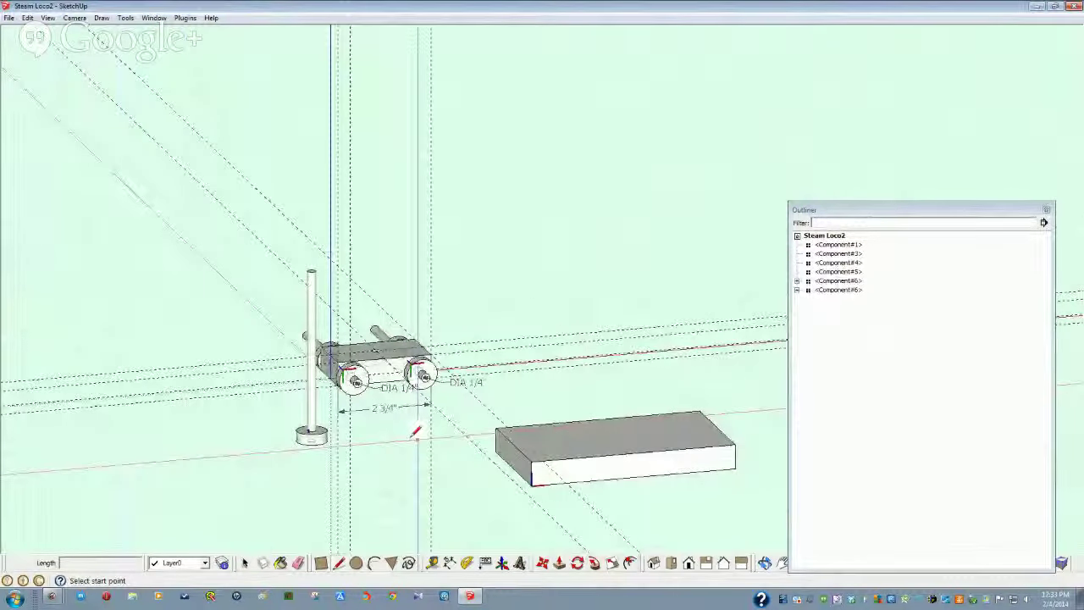
middle_drag(412, 437, 556, 476)
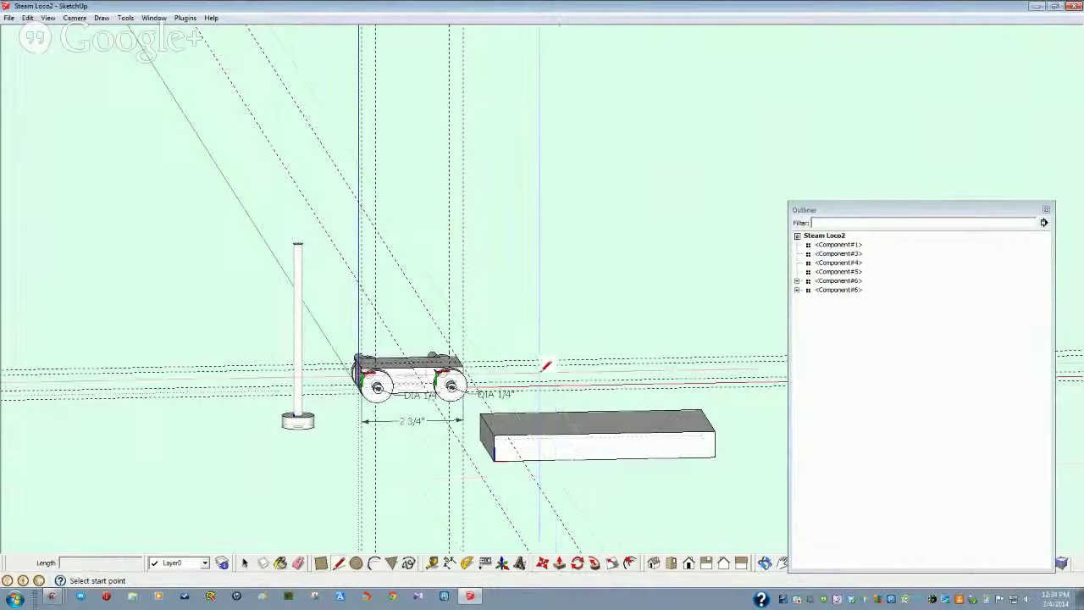
mouse_move(542, 371)
middle_down()
mouse_move(536, 344)
mouse_move(547, 428)
middle_up()
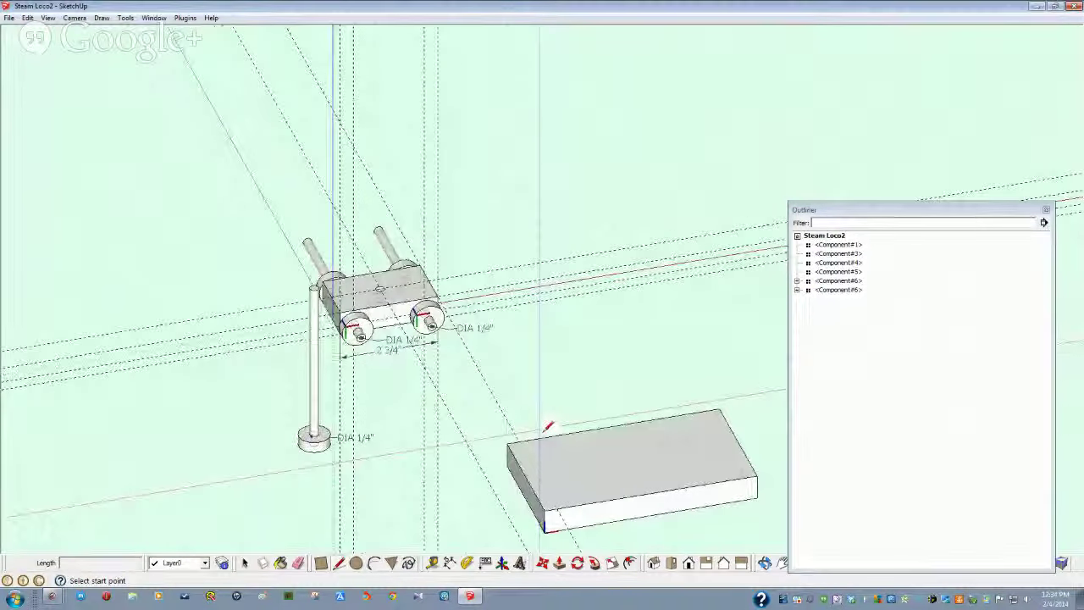
key(space)
click(532, 437)
middle_drag(546, 428, 339, 356)
click(286, 320)
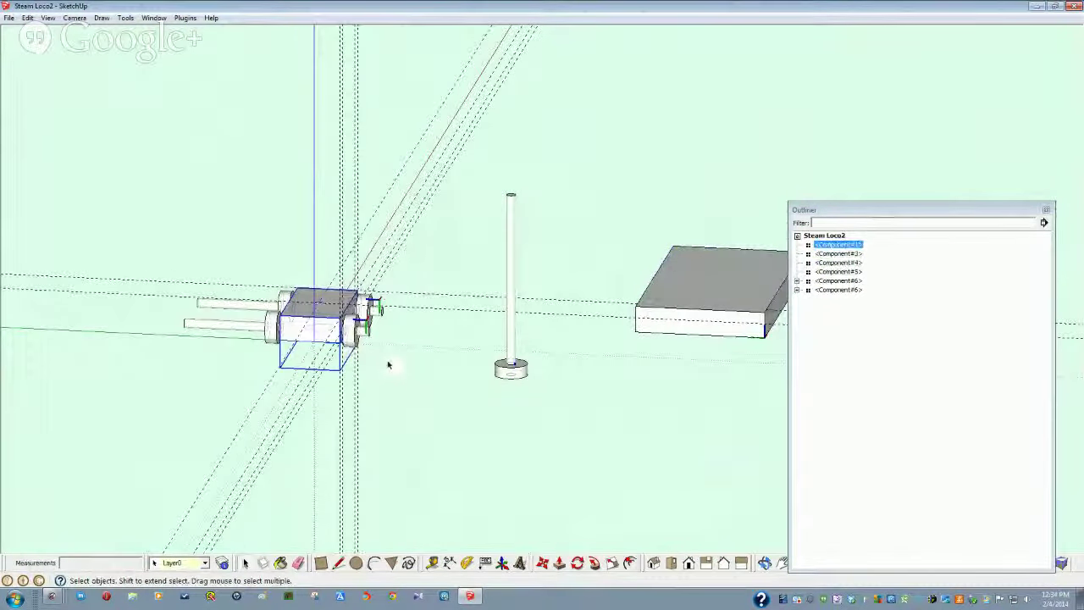
click(150, 195)
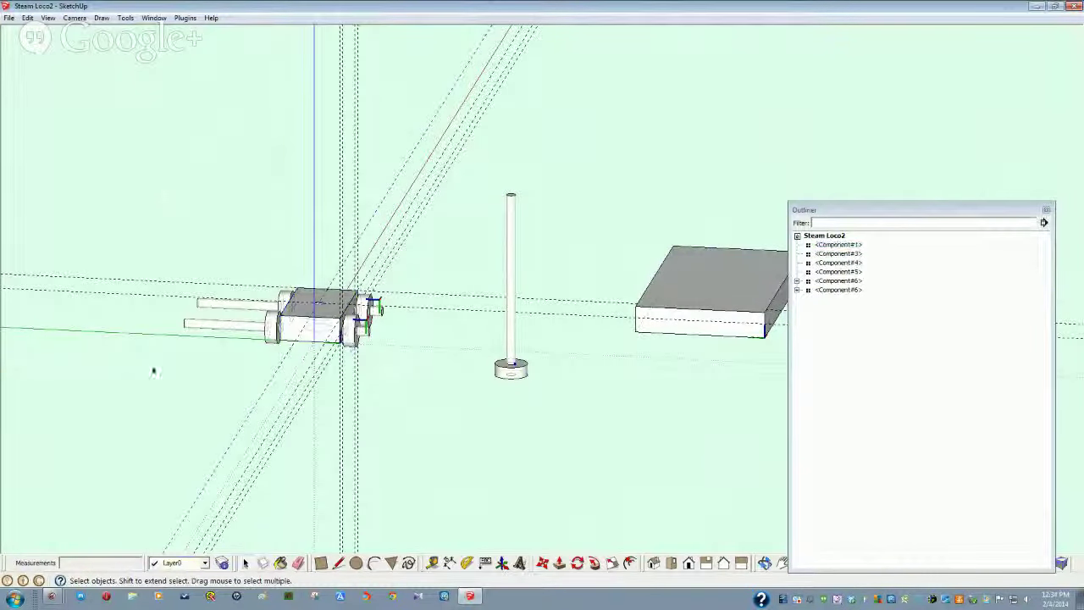
click(26, 18)
click(57, 122)
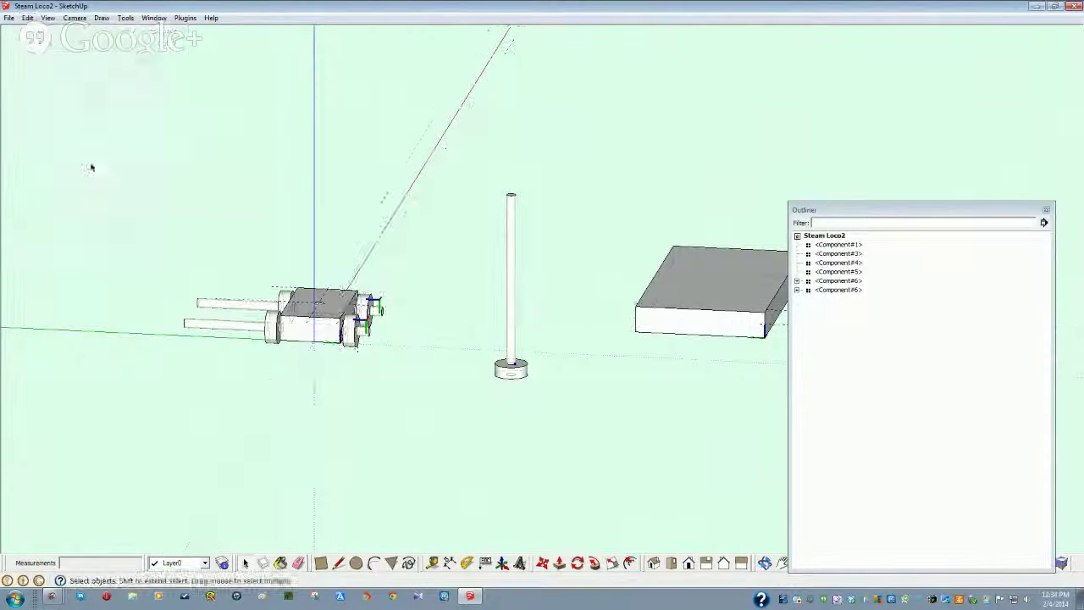
Step: Combine the truck block and both wheel-and-axle assemblies into a single component, keeping the default name
drag(381, 364, 173, 270)
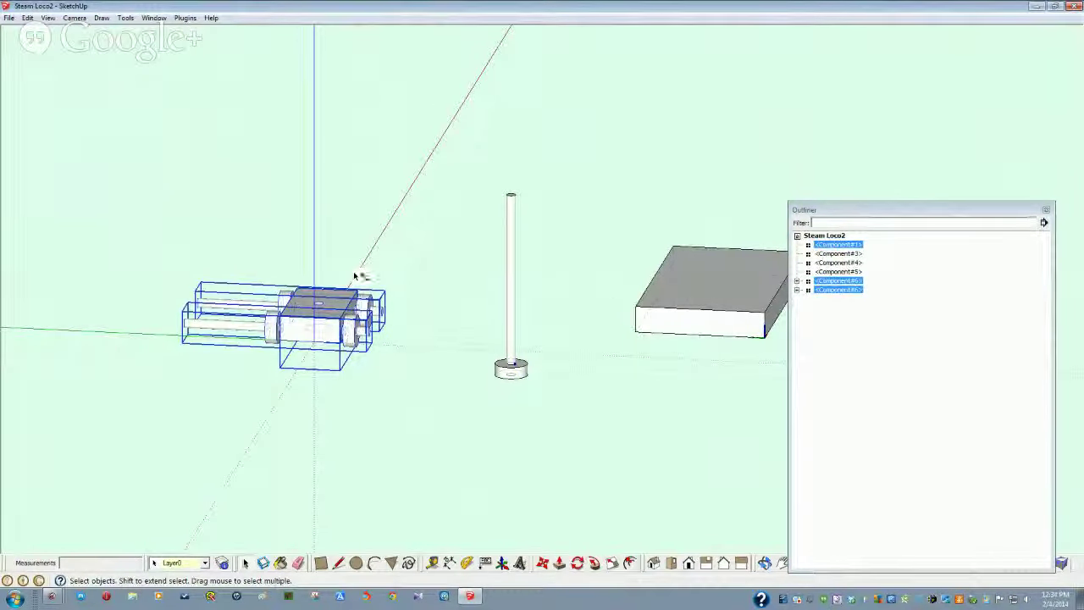
key(g)
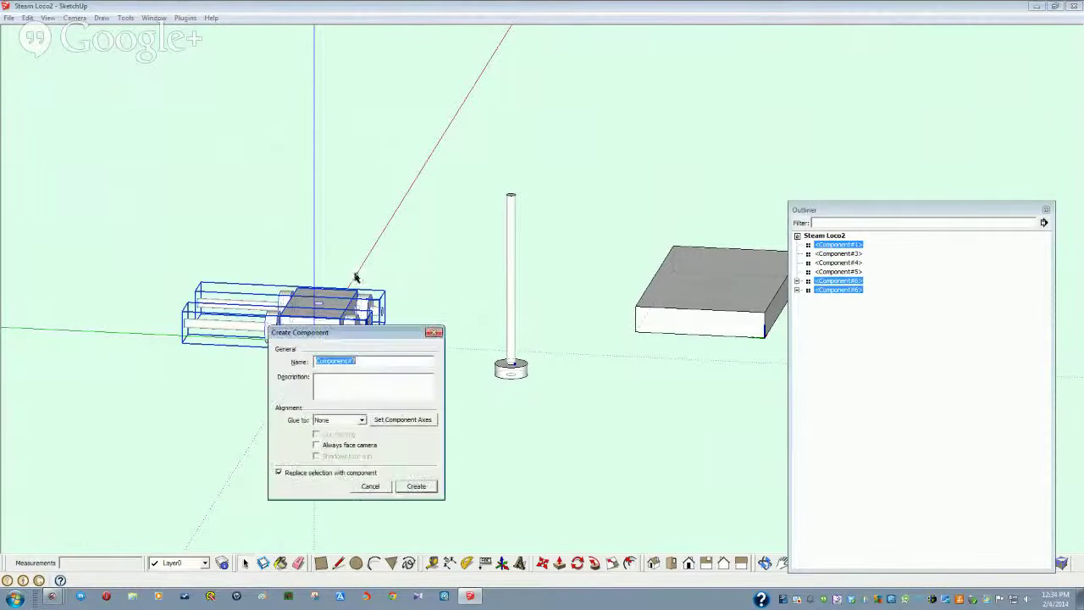
click(416, 488)
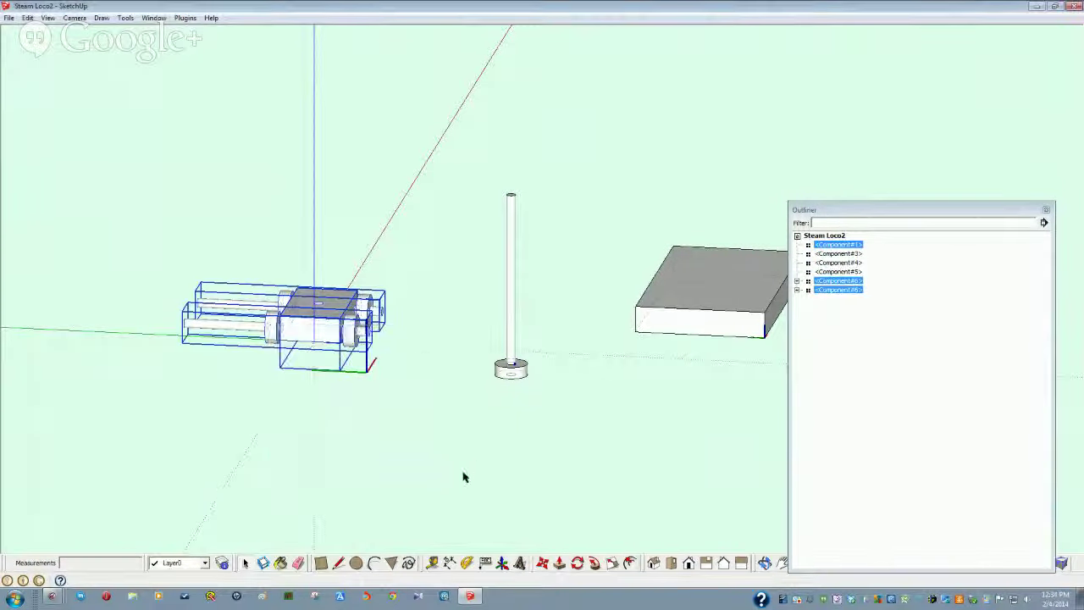
Step: Move the truck component about 7/64" sideways by its block's lower front edge midpoint to centre it on the origin
mouse_move(477, 467)
middle_down()
mouse_move(374, 411)
mouse_move(355, 368)
mouse_move(348, 404)
mouse_move(441, 507)
middle_up()
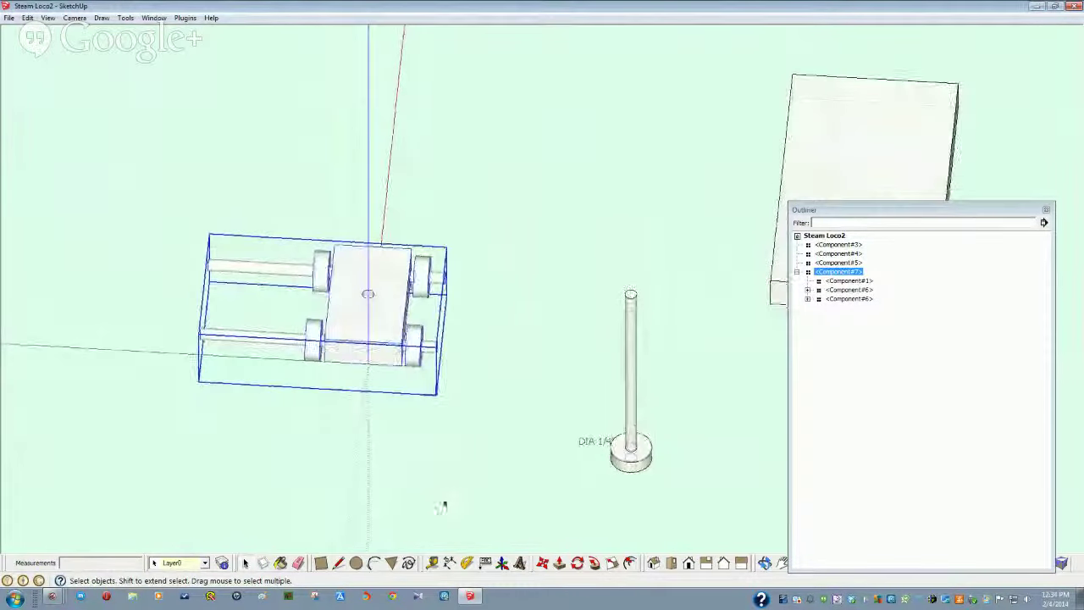
click(543, 566)
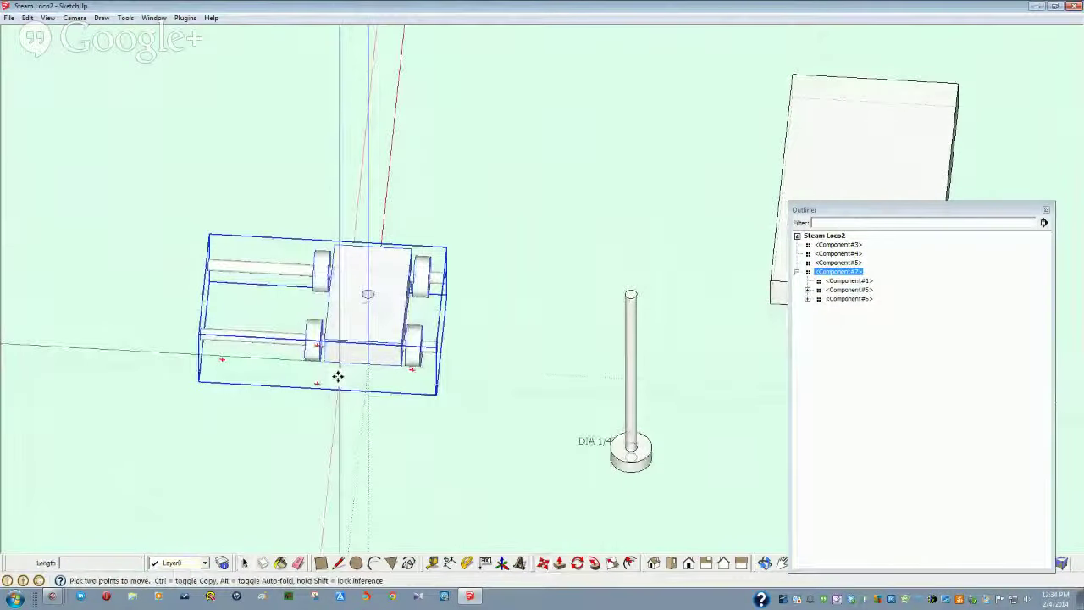
click(357, 361)
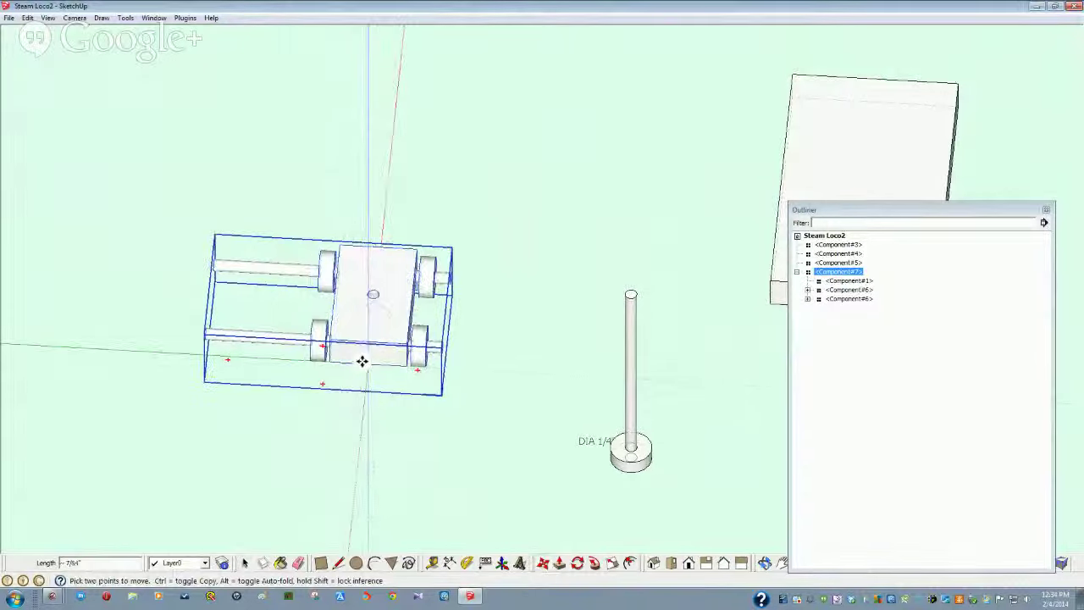
key(space)
click(461, 420)
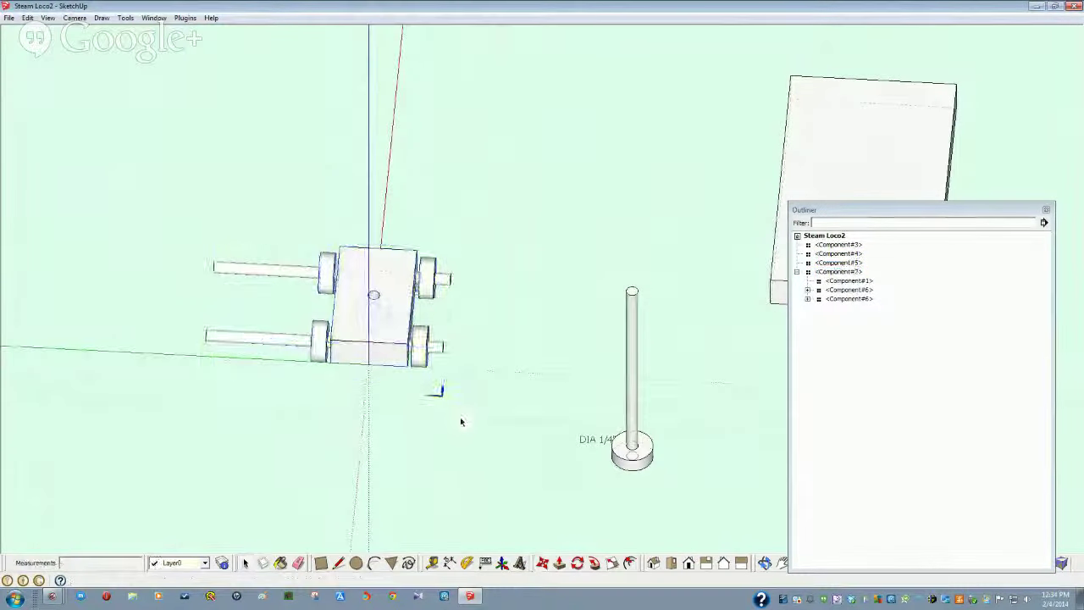
middle_drag(461, 420, 544, 432)
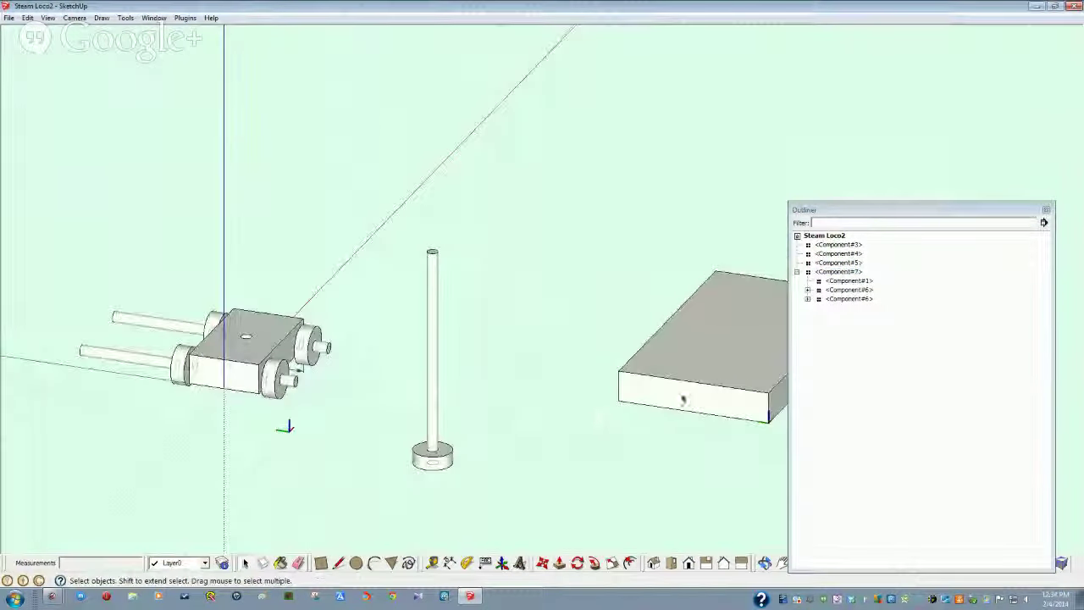
Step: Move the flat slab about 10 23/64" onto the truck, placing its lower front edge midpoint on the block's upper front edge midpoint
click(683, 399)
middle_drag(697, 402, 557, 570)
click(558, 565)
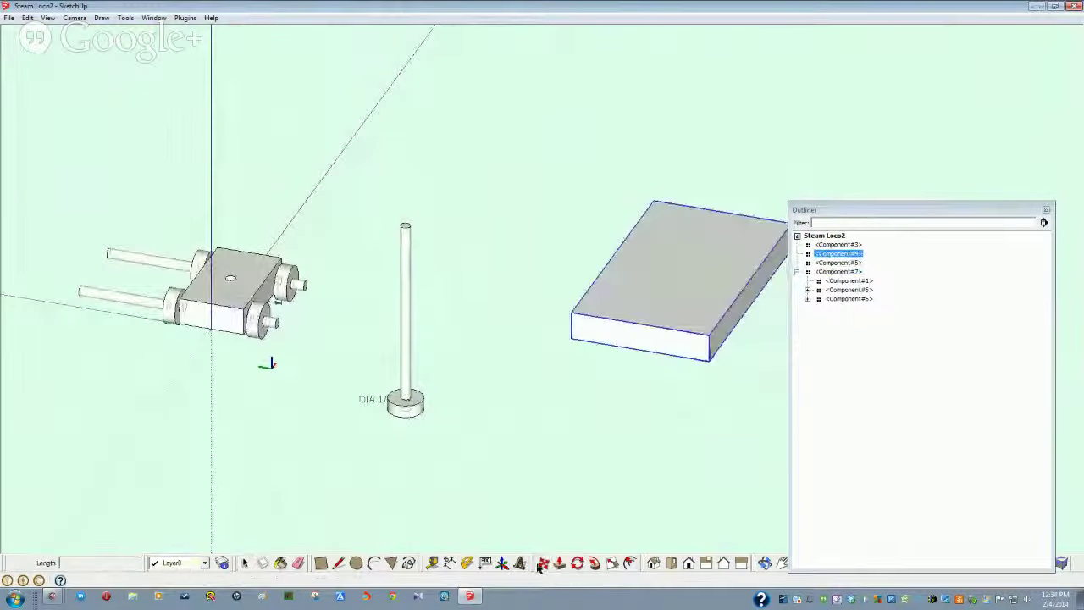
click(637, 352)
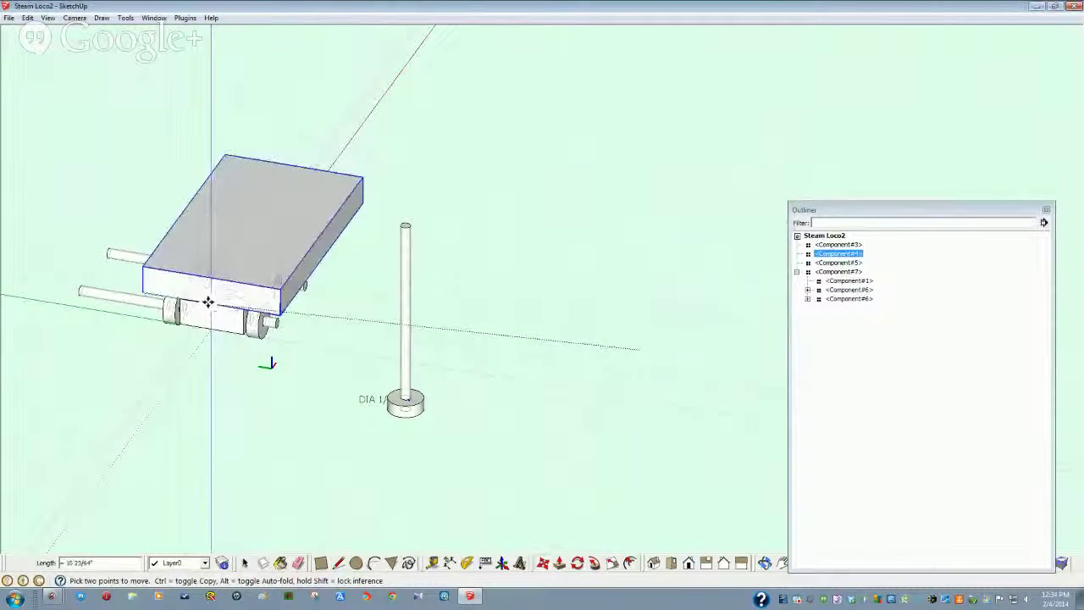
click(209, 303)
middle_drag(208, 302, 210, 362)
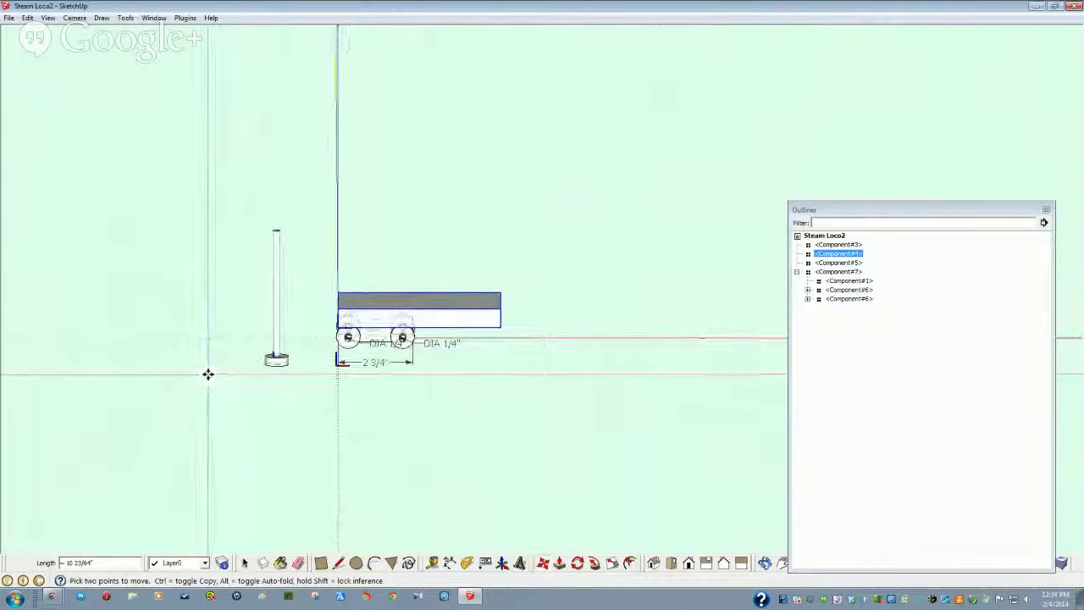
key(F8)
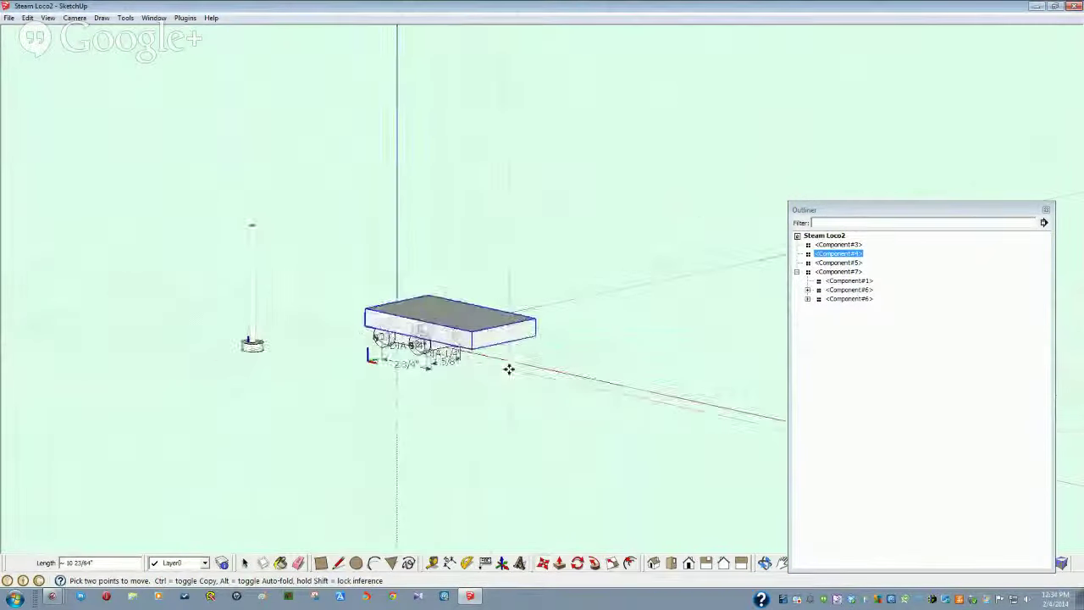
key(space)
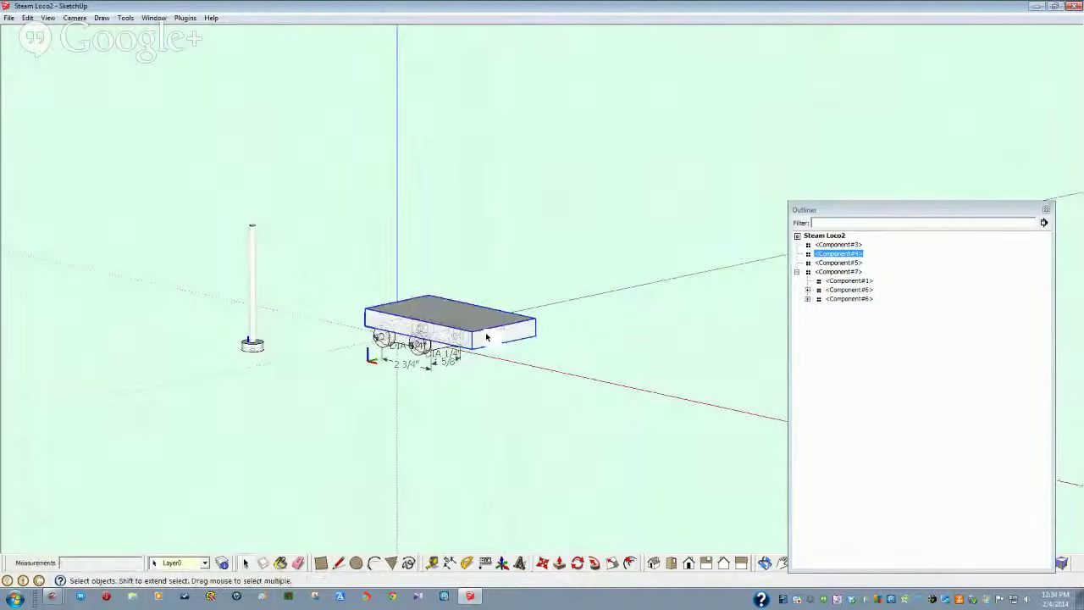
Step: Open the flat slab for editing and dimension its length and its width
double_click(488, 337)
middle_drag(487, 337, 434, 519)
click(435, 406)
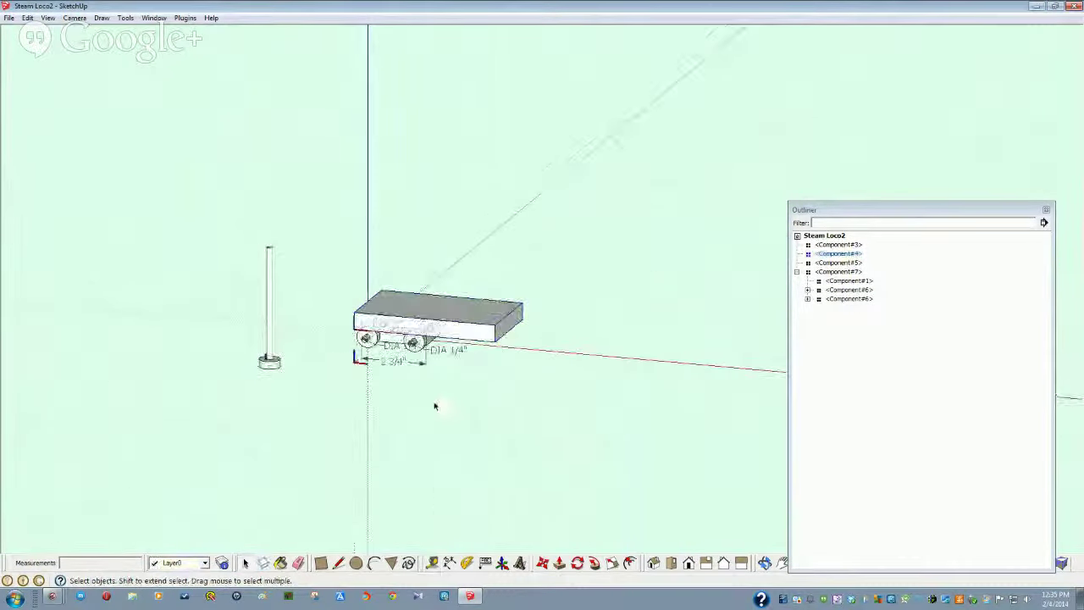
double_click(460, 338)
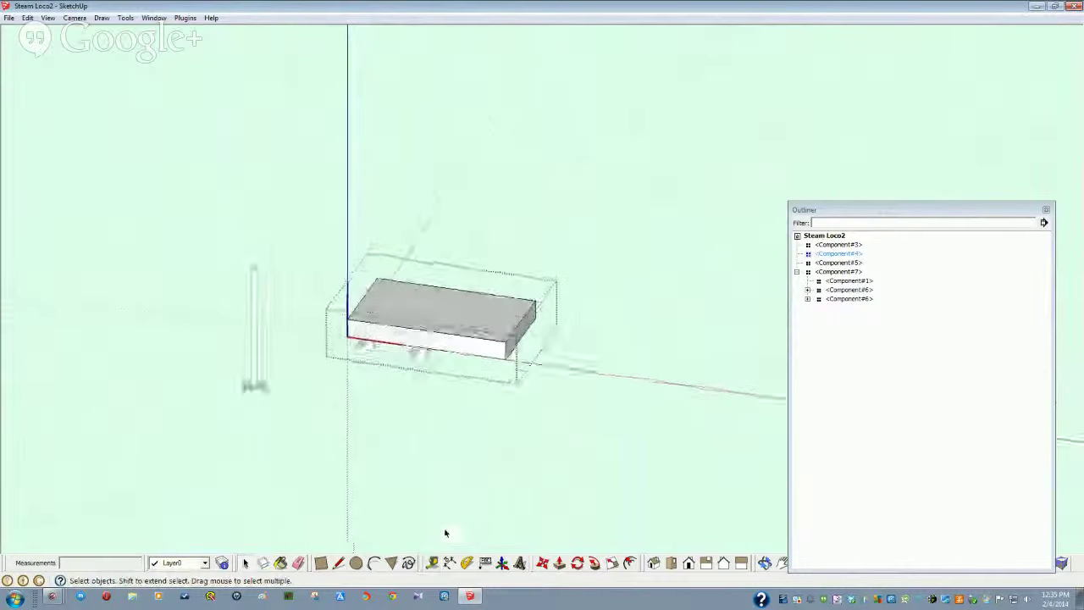
click(447, 563)
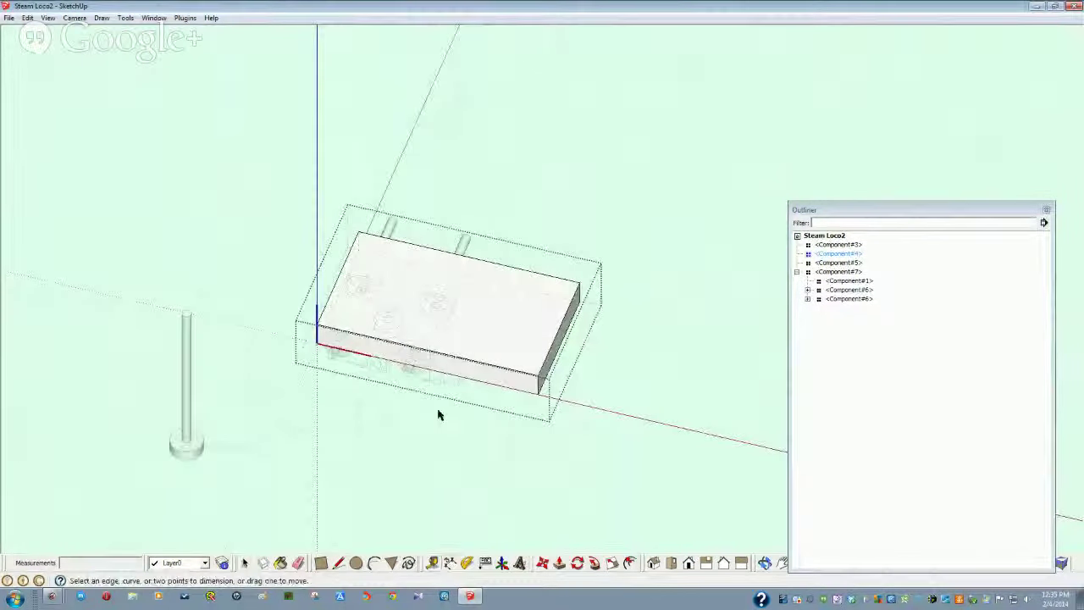
click(455, 357)
click(428, 395)
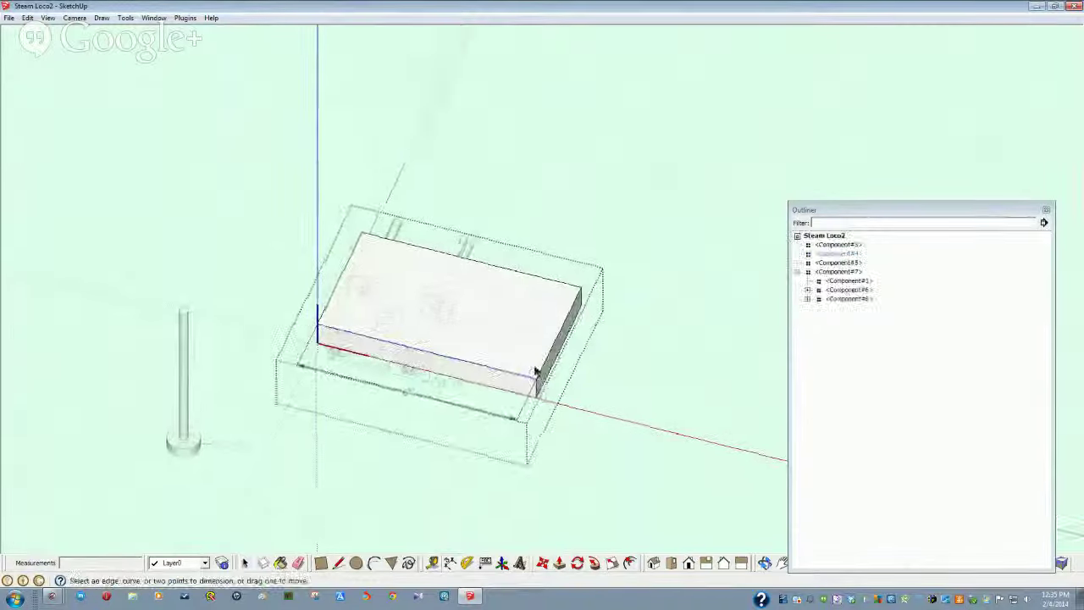
click(544, 367)
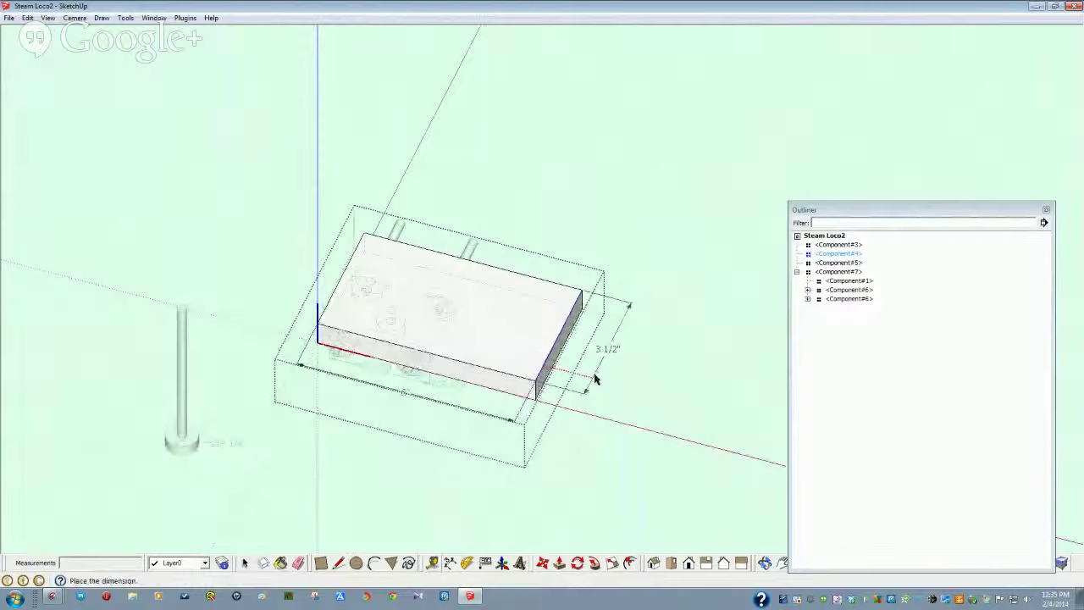
click(596, 378)
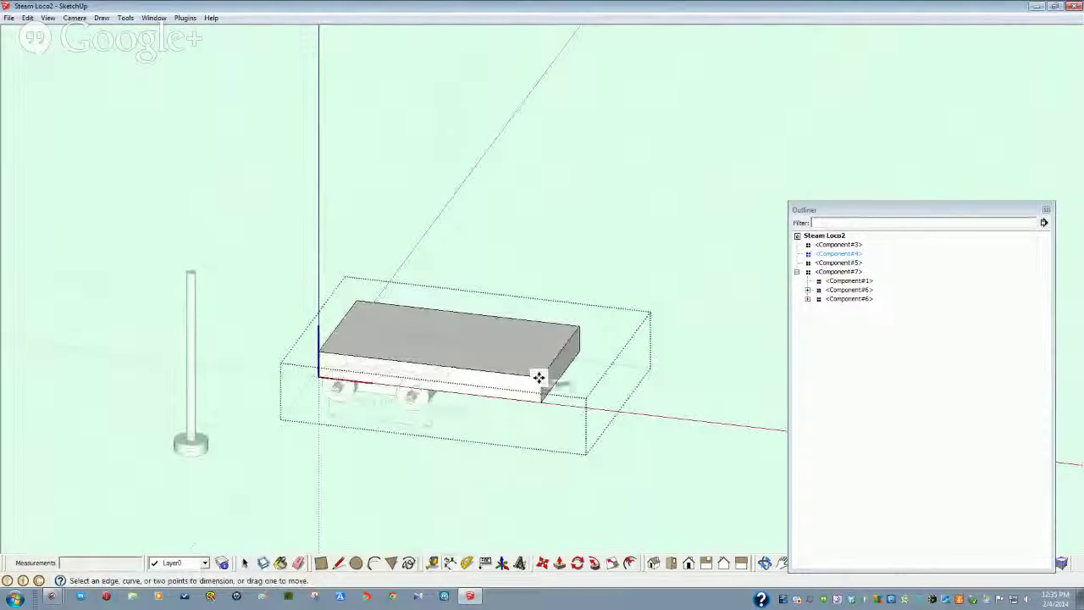
Step: Dimension the slab's thickness along its vertical corner edge
click(542, 383)
click(541, 405)
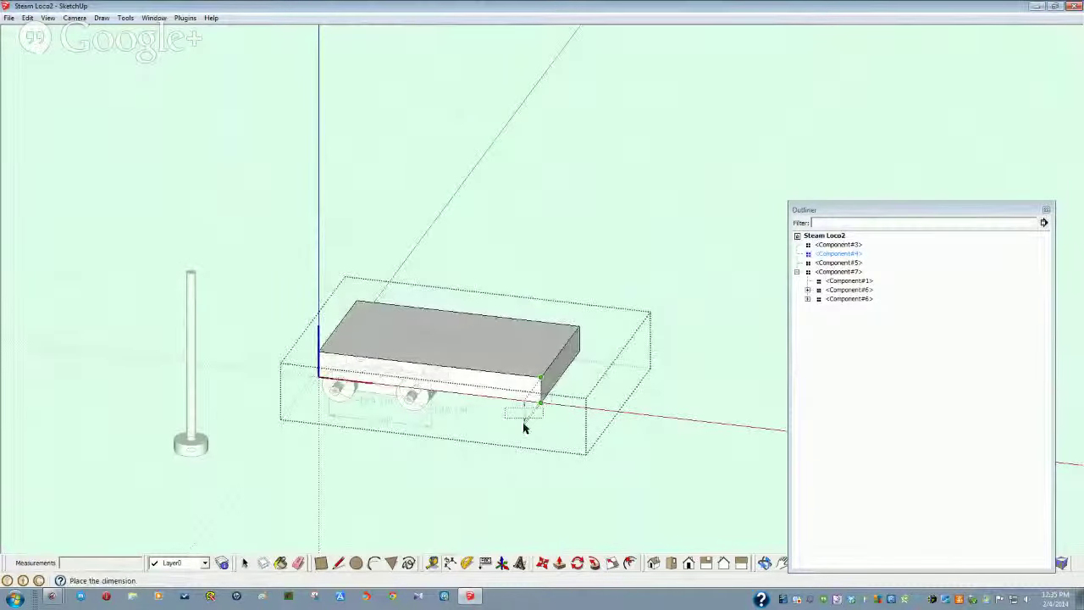
click(484, 406)
Step: Push/Pull the slab's end face outward by 2 1/4" to lengthen the slab to 8 1/4"
middle_drag(483, 407, 455, 393)
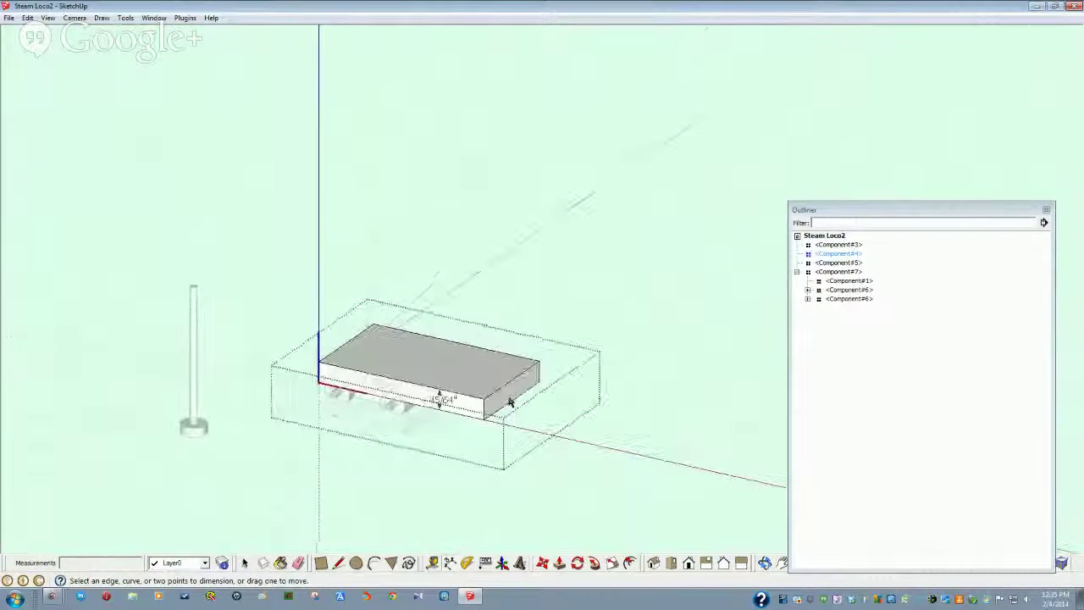
click(560, 562)
click(514, 397)
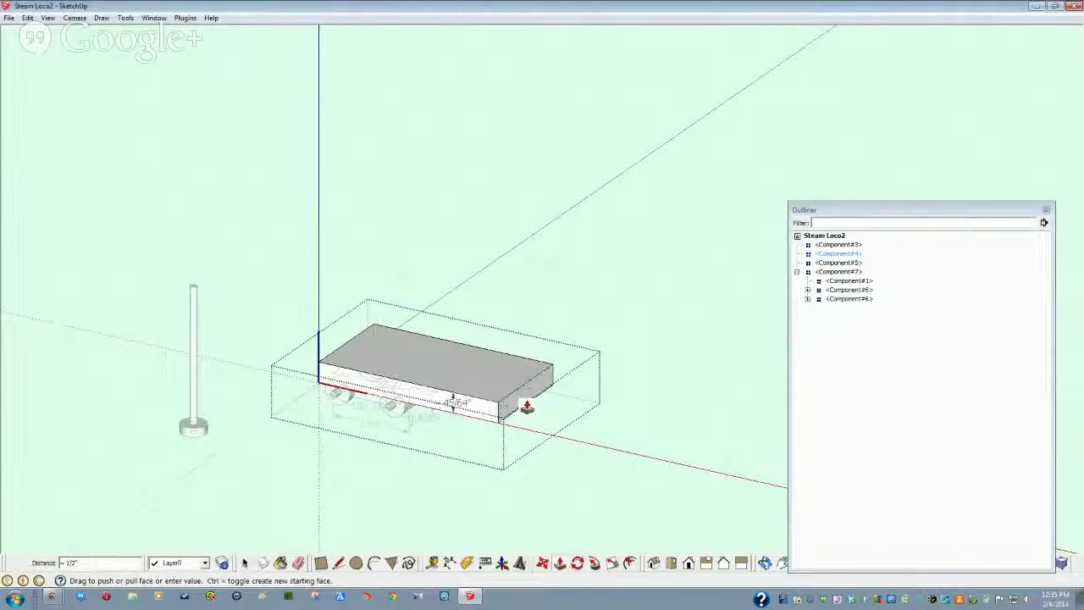
middle_drag(562, 426, 566, 421)
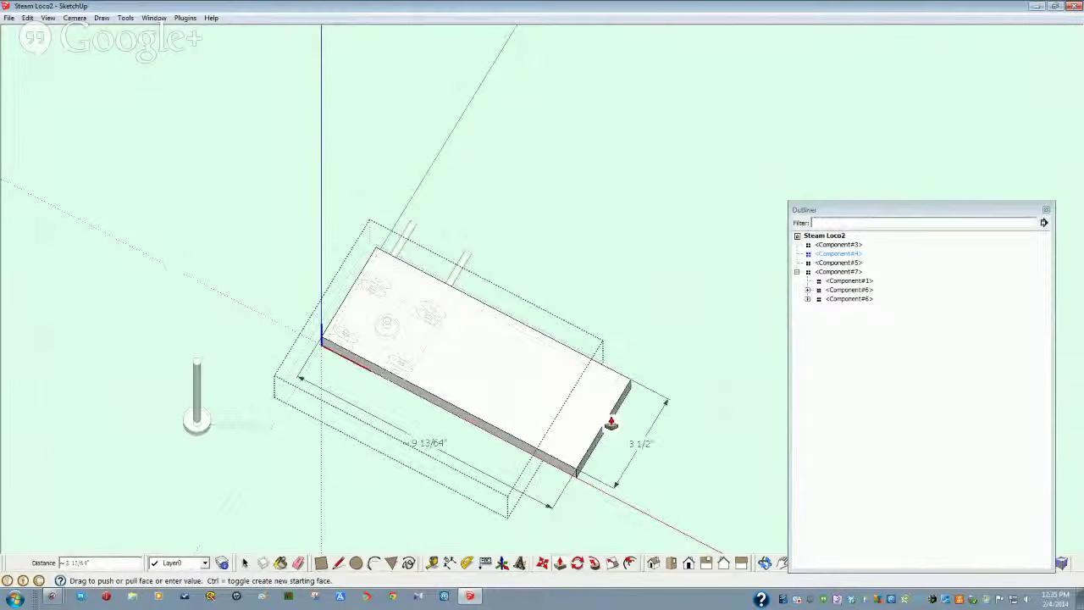
text(5)
key(Return)
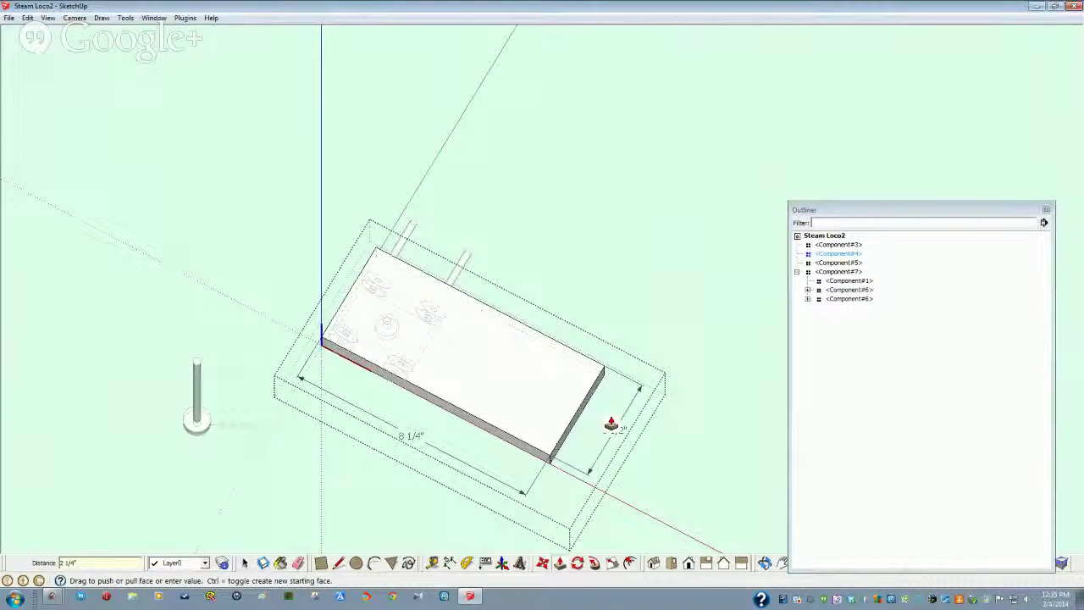
middle_drag(612, 423, 473, 515)
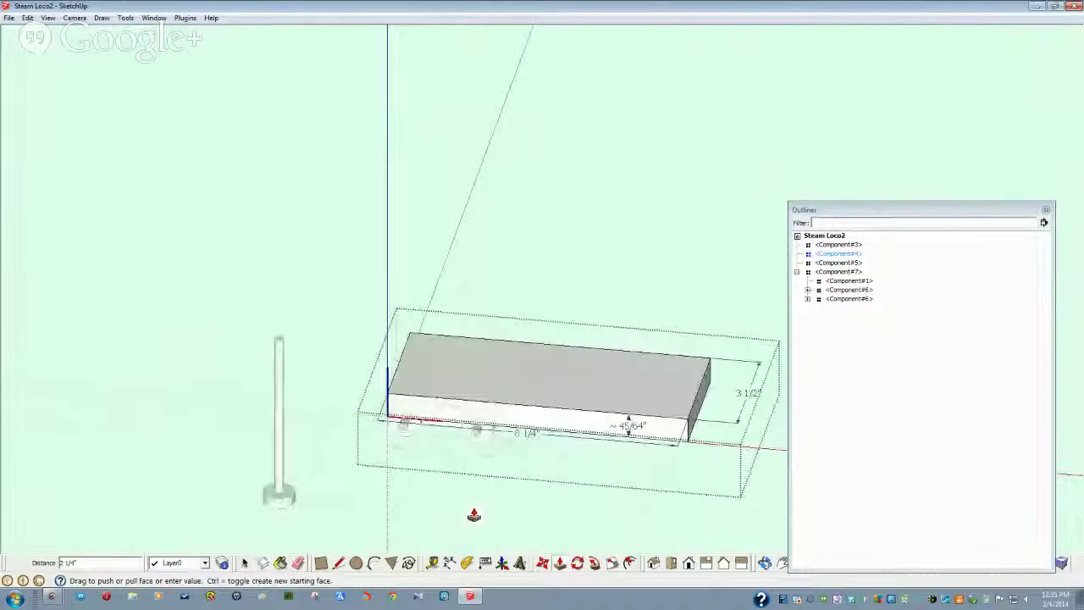
scroll(474, 515, up, 1)
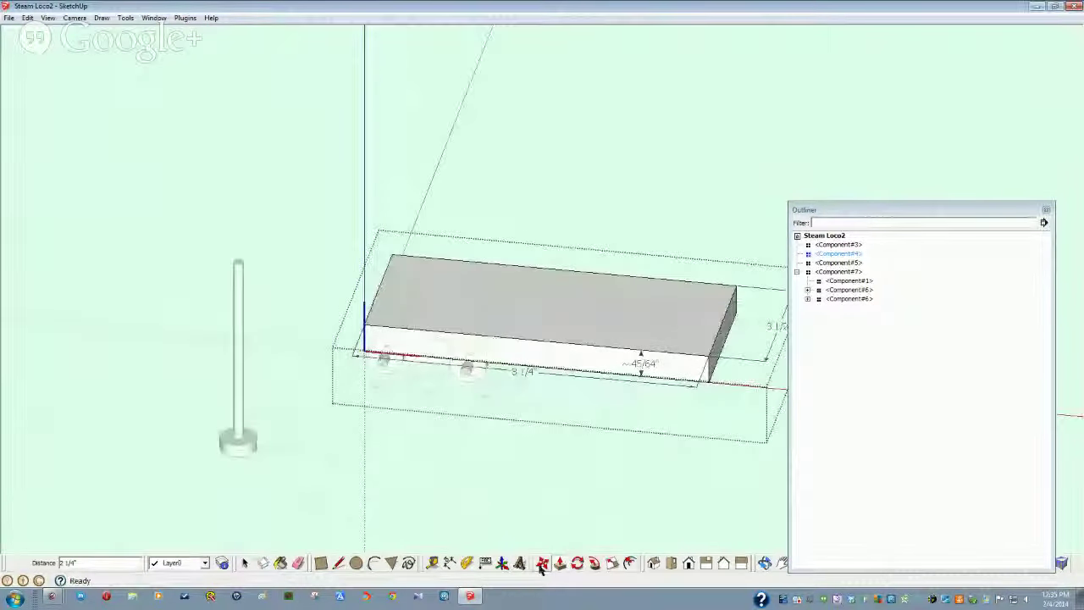
click(543, 564)
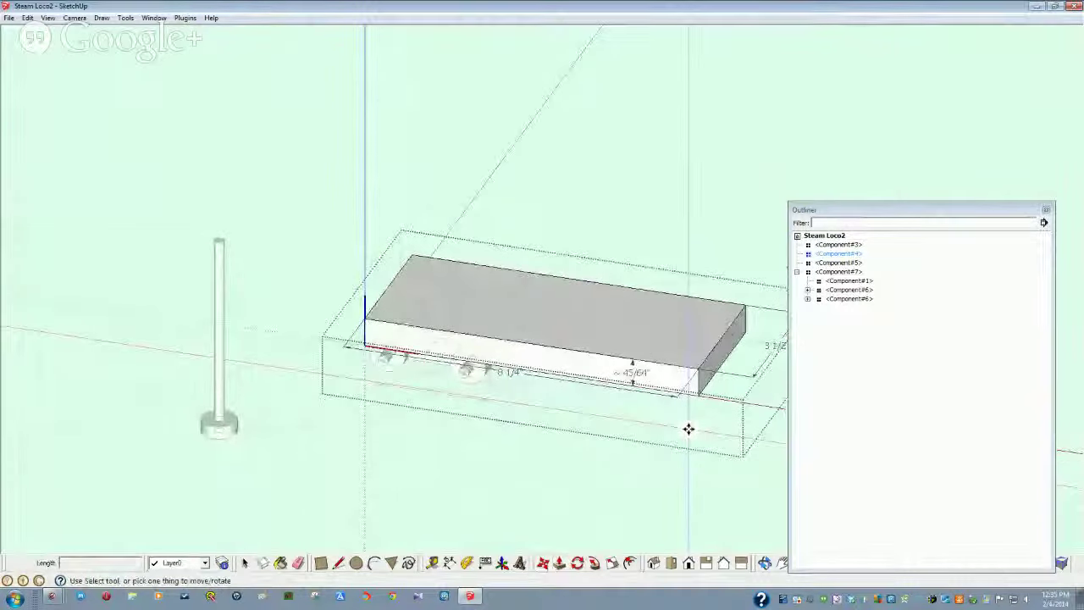
click(722, 366)
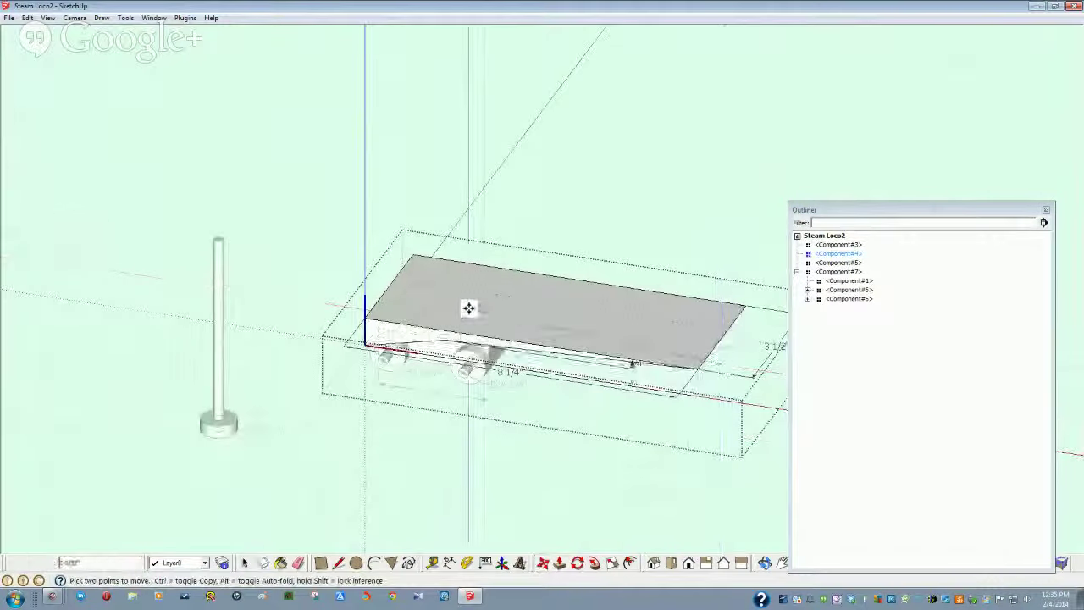
key(Escape)
key(space)
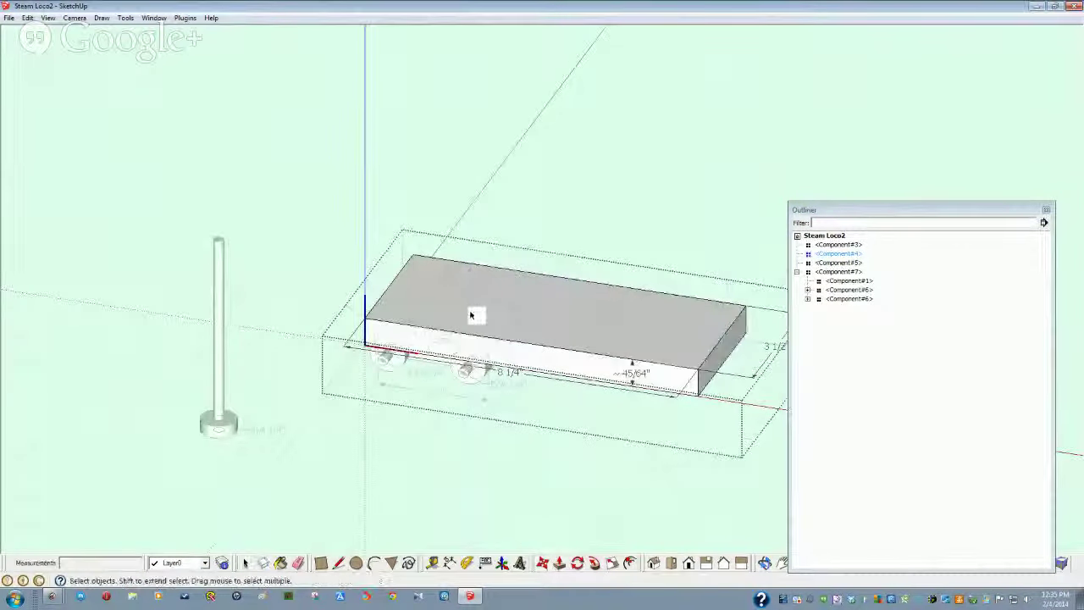
Step: Finish editing inside the slab component and return to the whole model
click(454, 427)
click(569, 317)
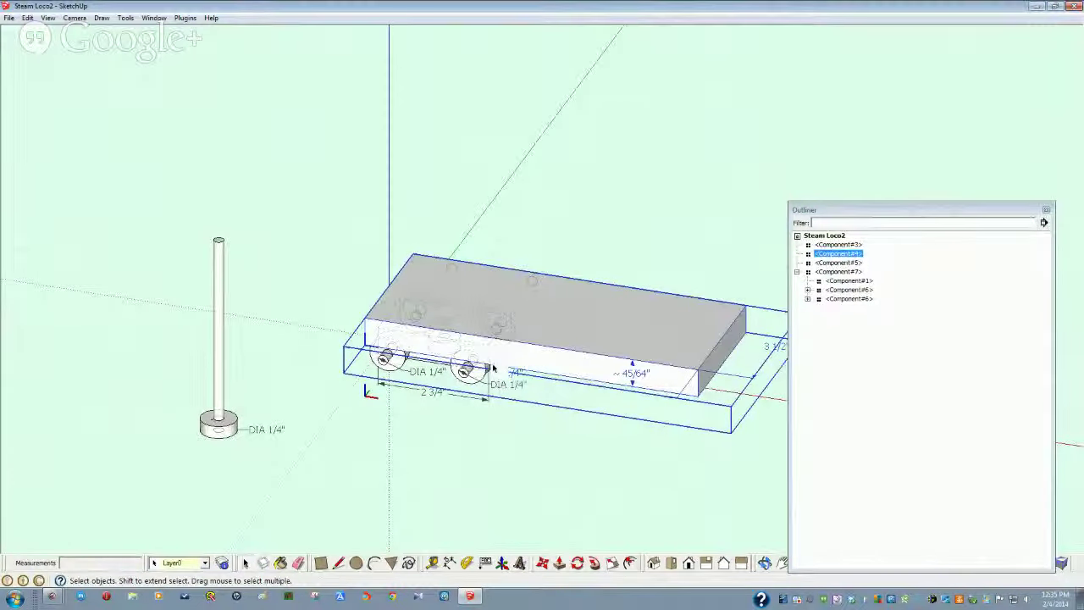
click(496, 400)
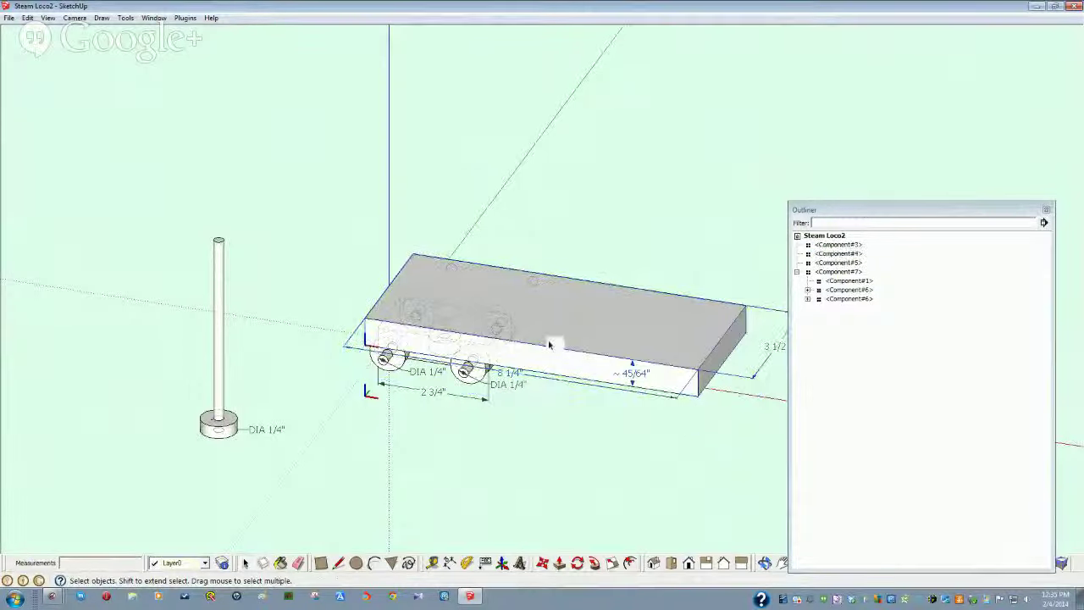
click(544, 362)
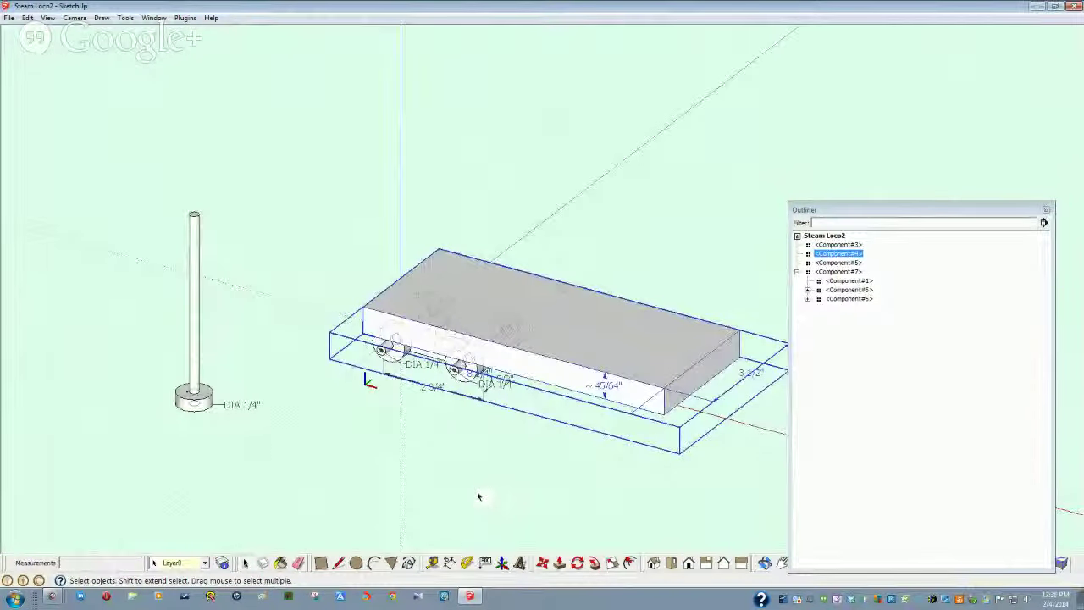
click(513, 540)
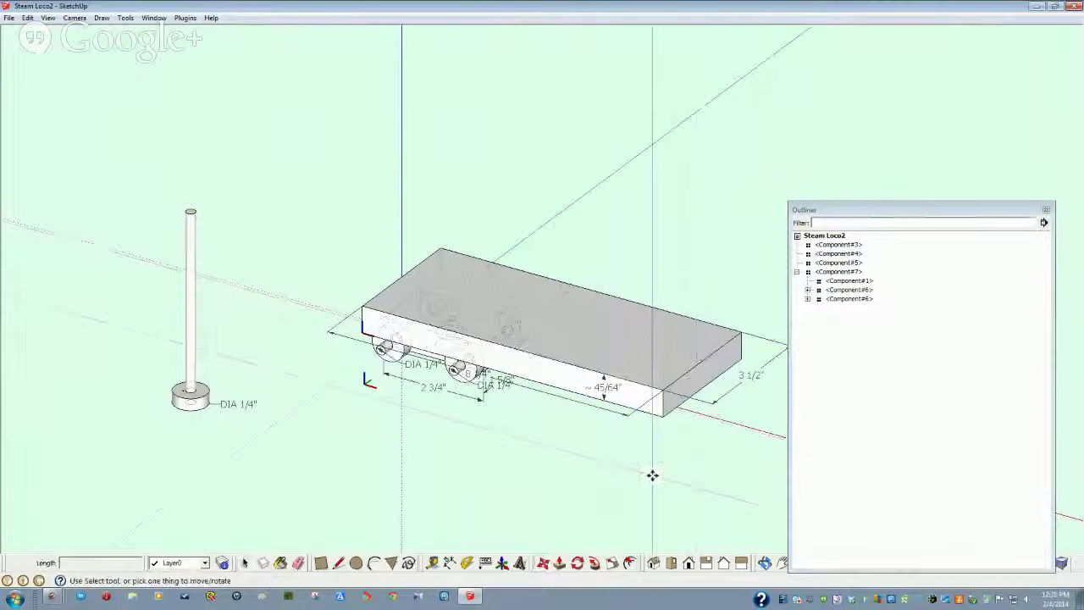
key(space)
Step: Move the slab 5 1/2" back by its end face's lower edge midpoint to align with the truck block's end, and save the model
click(663, 347)
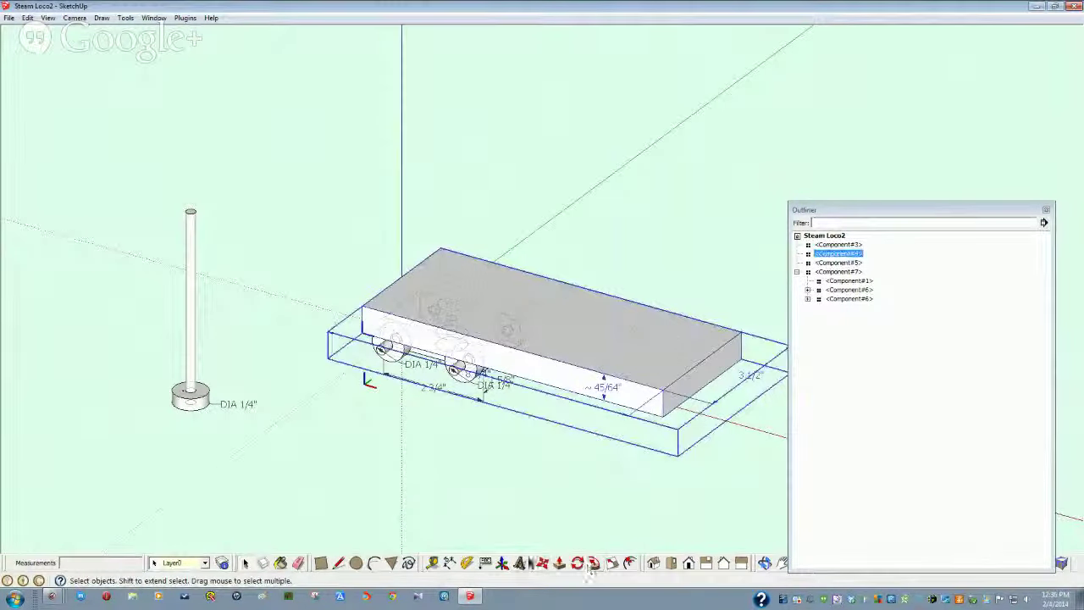
click(542, 564)
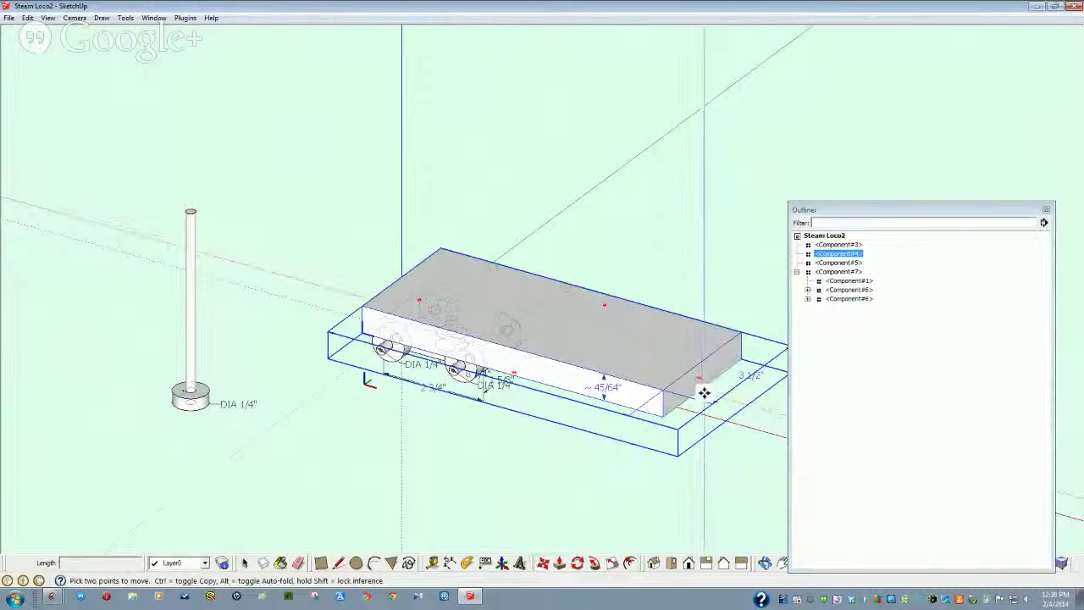
click(704, 387)
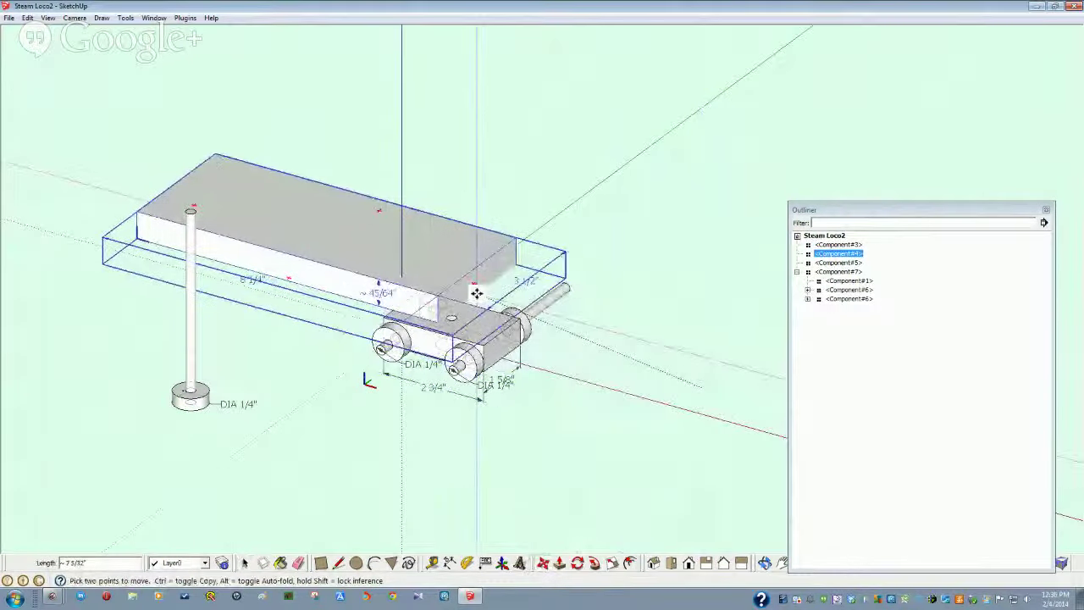
middle_drag(497, 333, 496, 367)
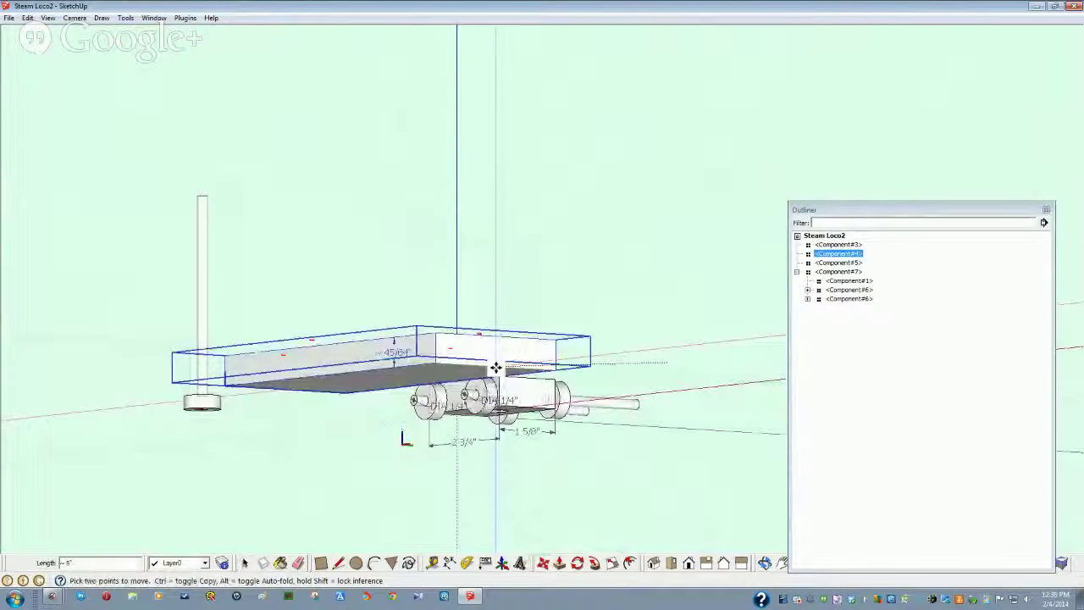
key(F4)
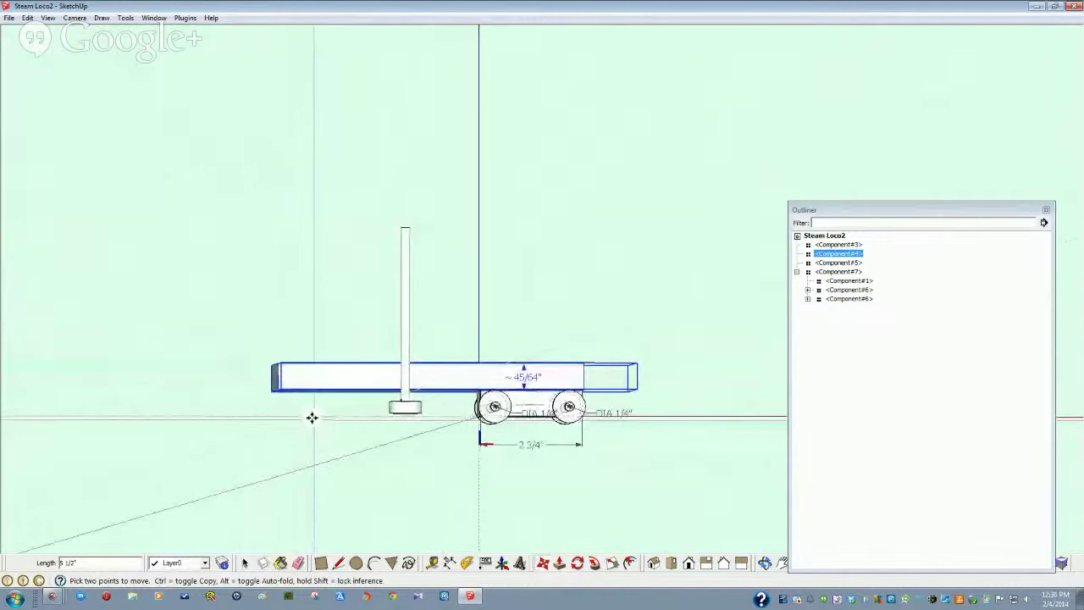
key(space)
click(394, 461)
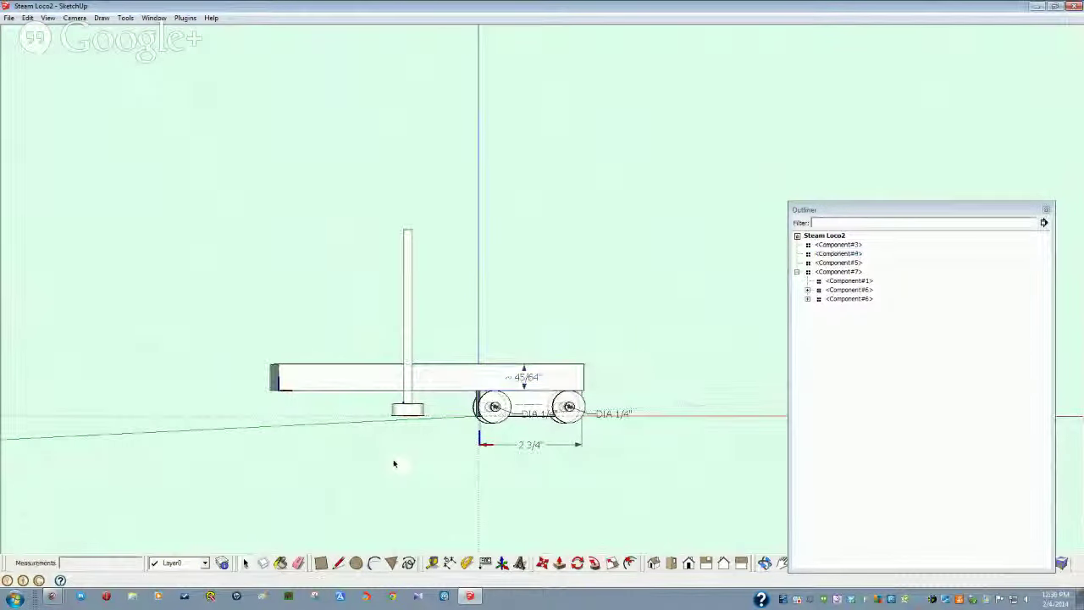
click(9, 18)
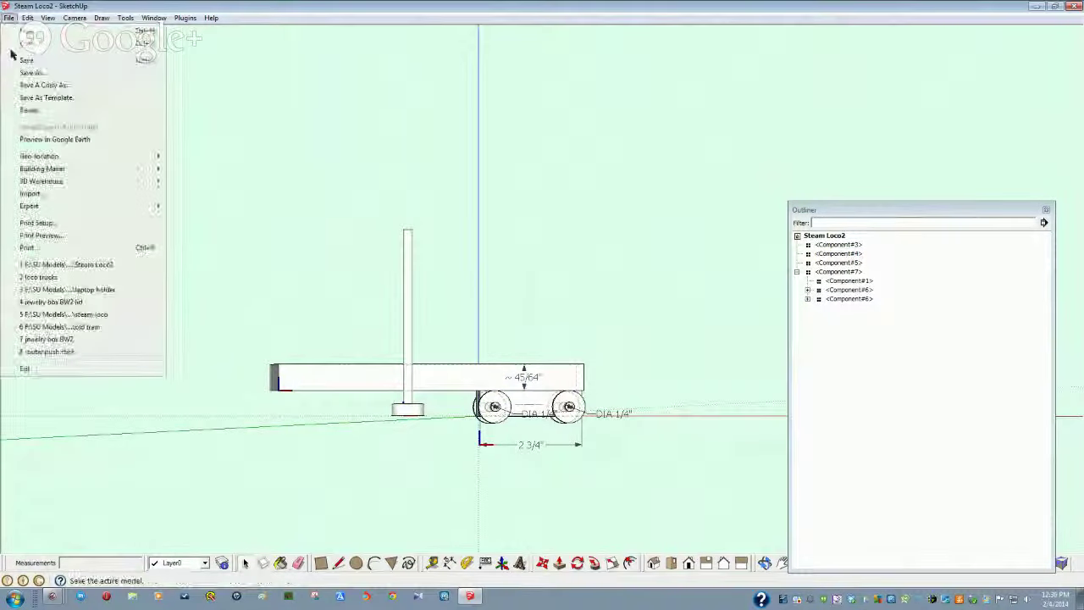
click(28, 65)
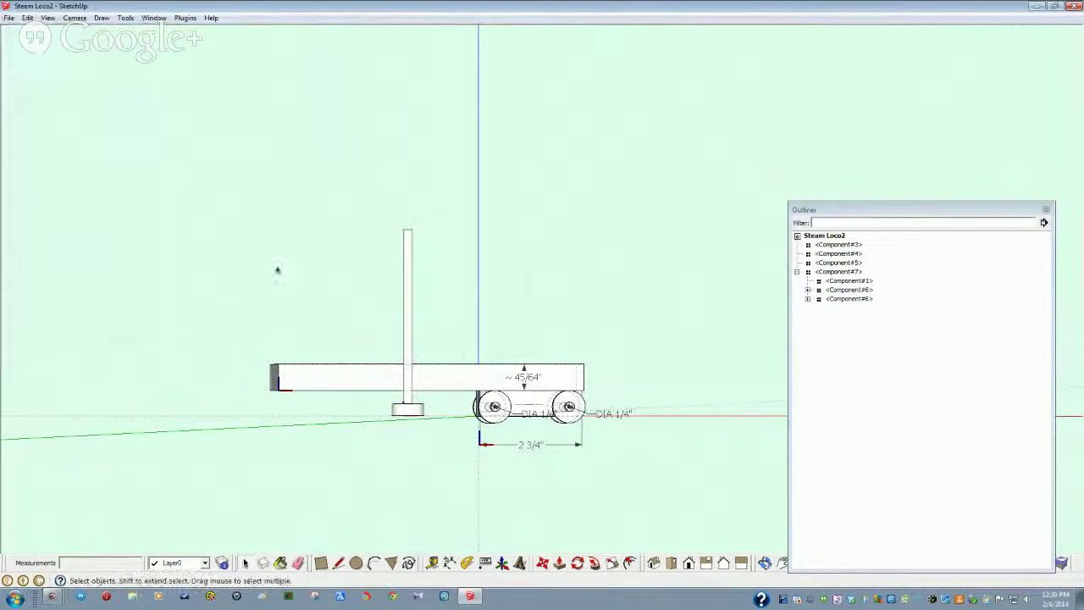
Step: Combine the disc and the upright rod standing in it into one component, keeping the default name
middle_drag(276, 271, 439, 452)
scroll(439, 451, up, 3)
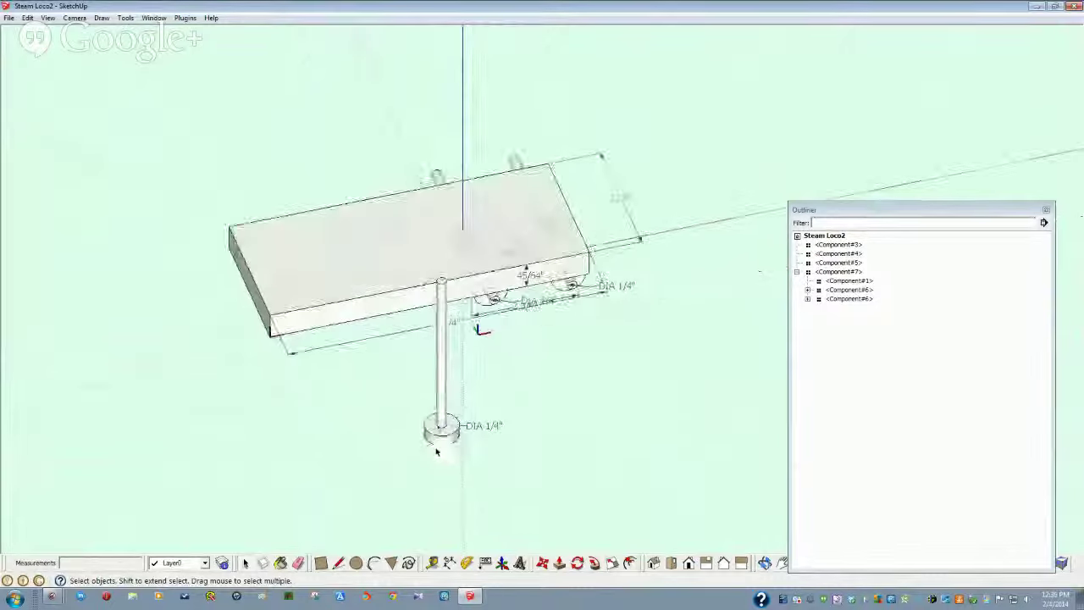
click(438, 448)
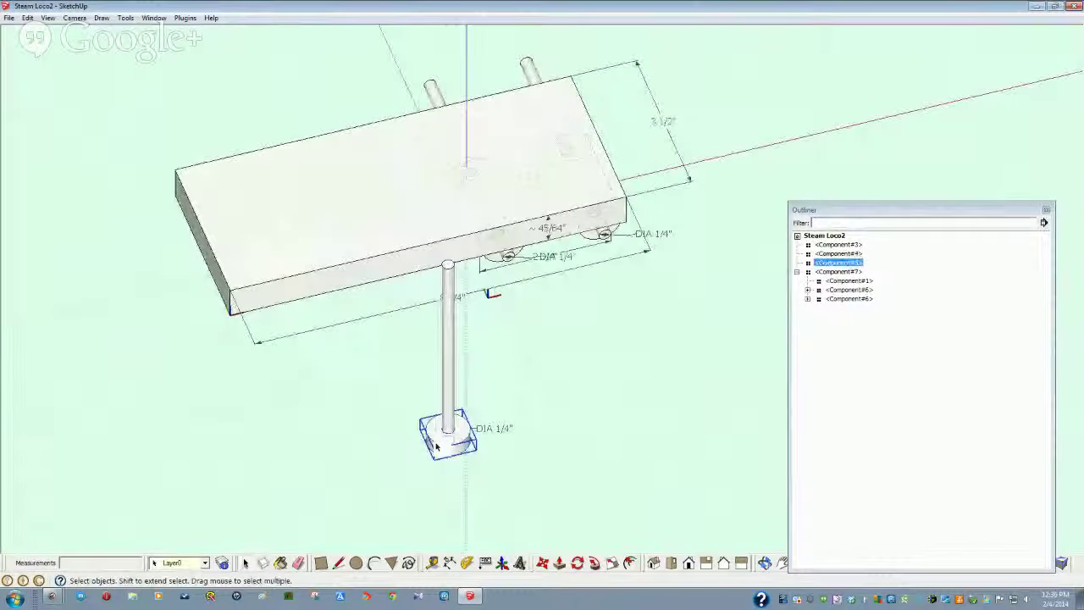
middle_drag(436, 447, 458, 446)
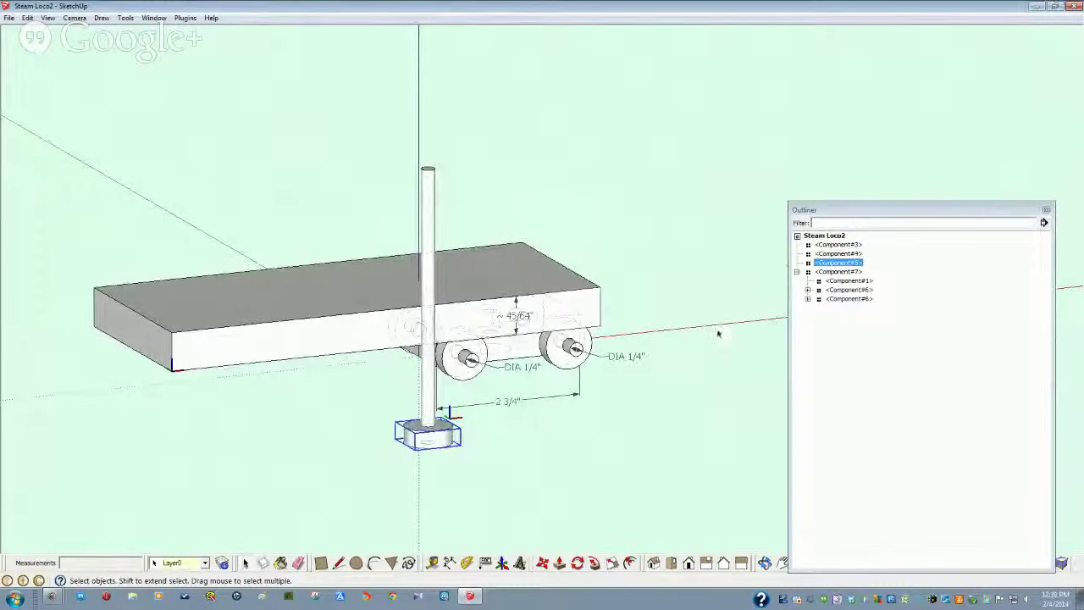
shift+click(427, 405)
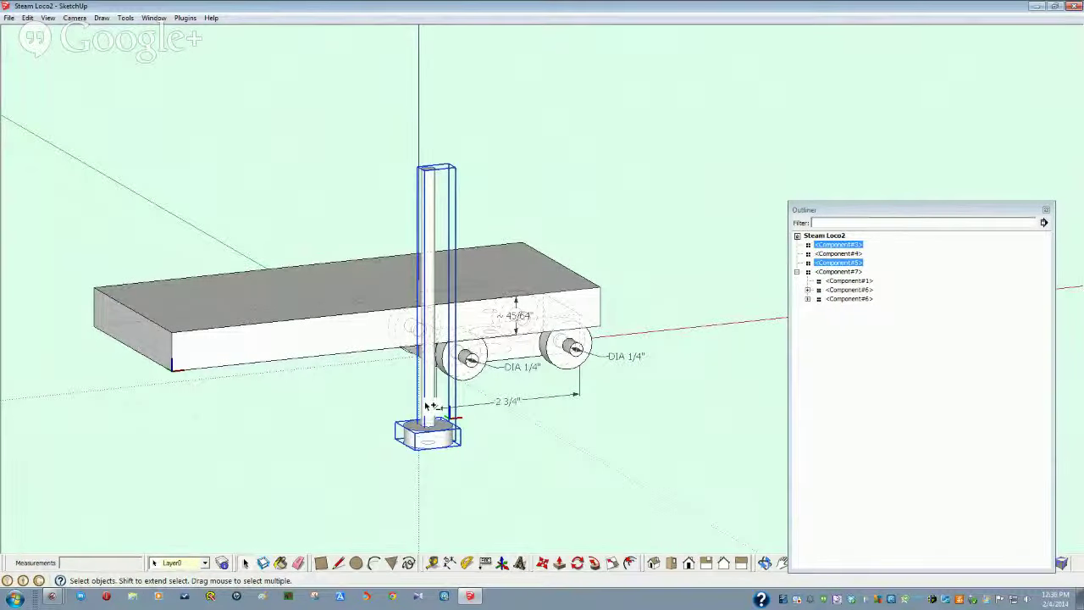
key(g)
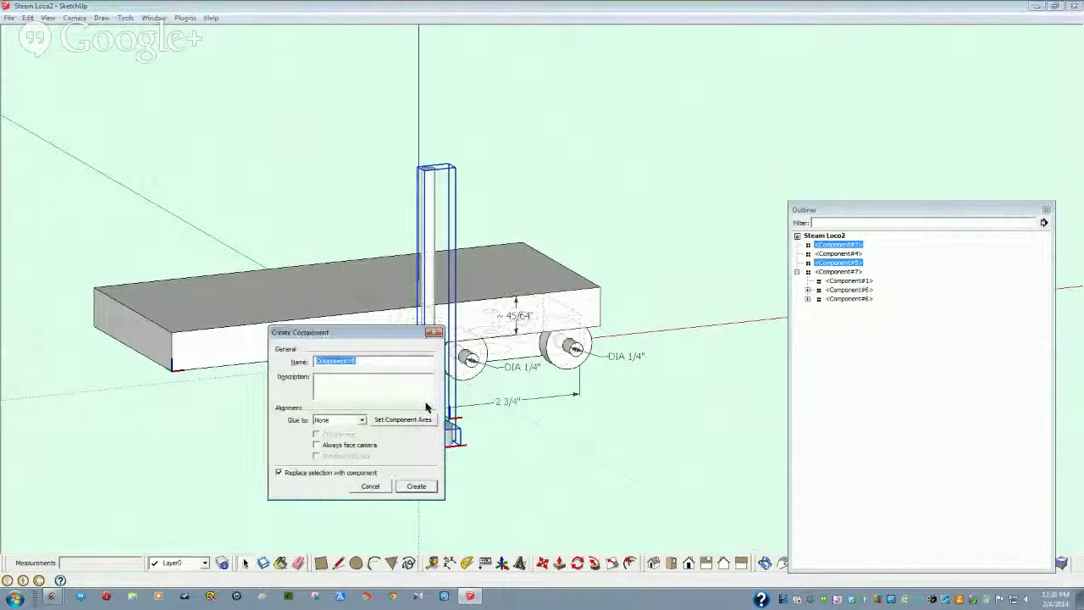
click(416, 486)
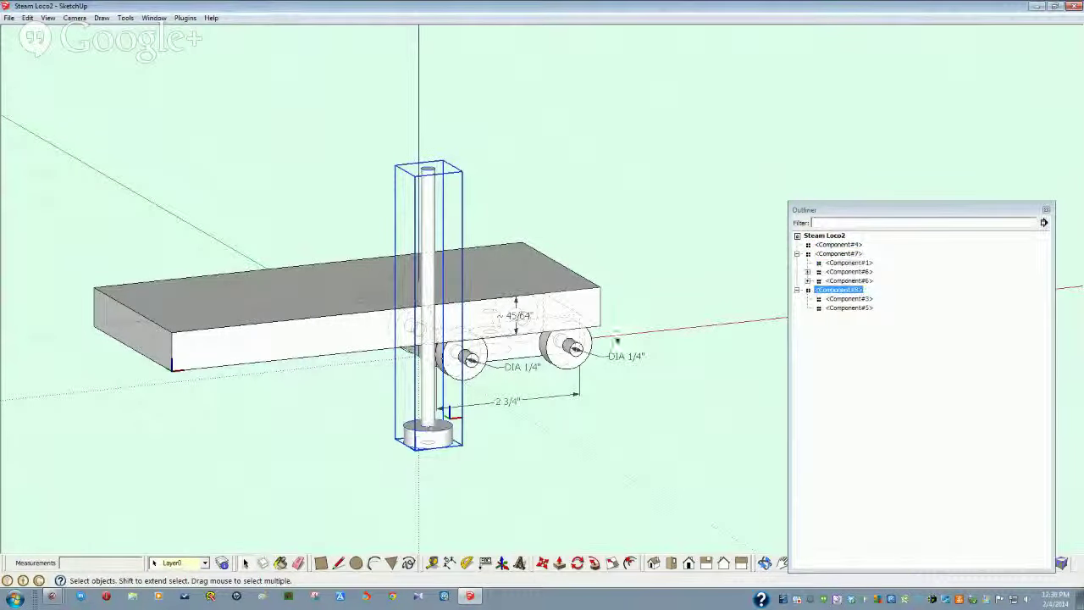
Step: Examine how the slab, the wheeled truck and the disc-and-rod assembly are nested as components, including the truck's inner wheel-and-axle component
click(839, 245)
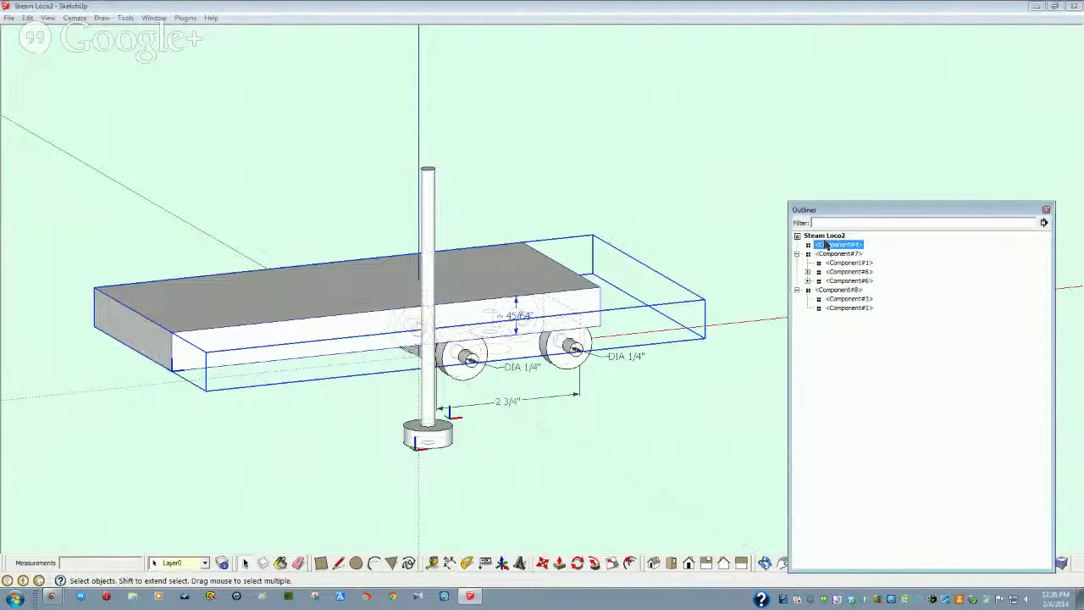
click(839, 253)
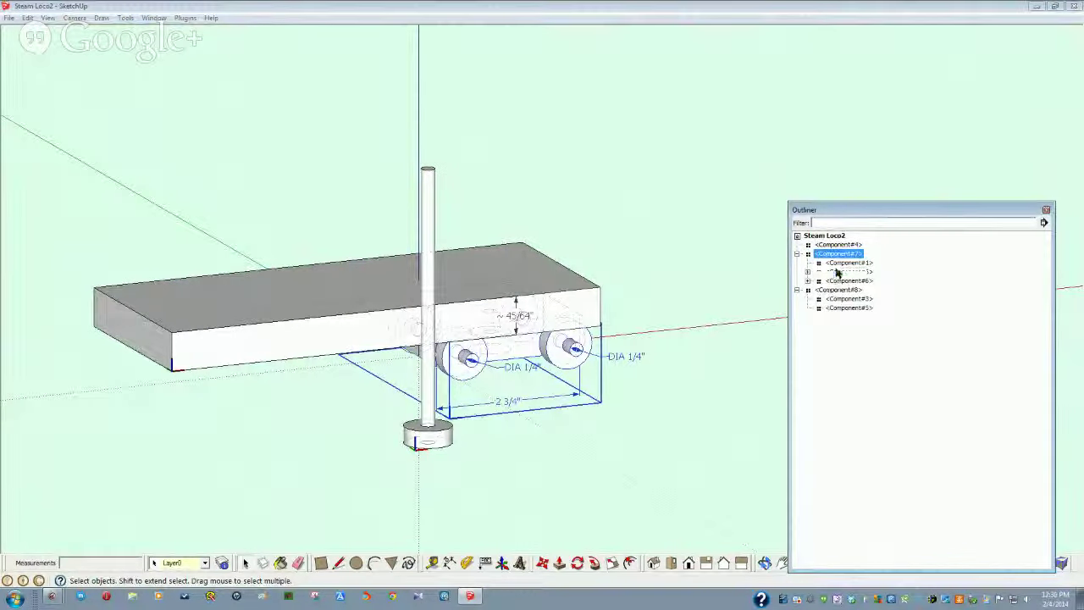
click(838, 272)
click(432, 196)
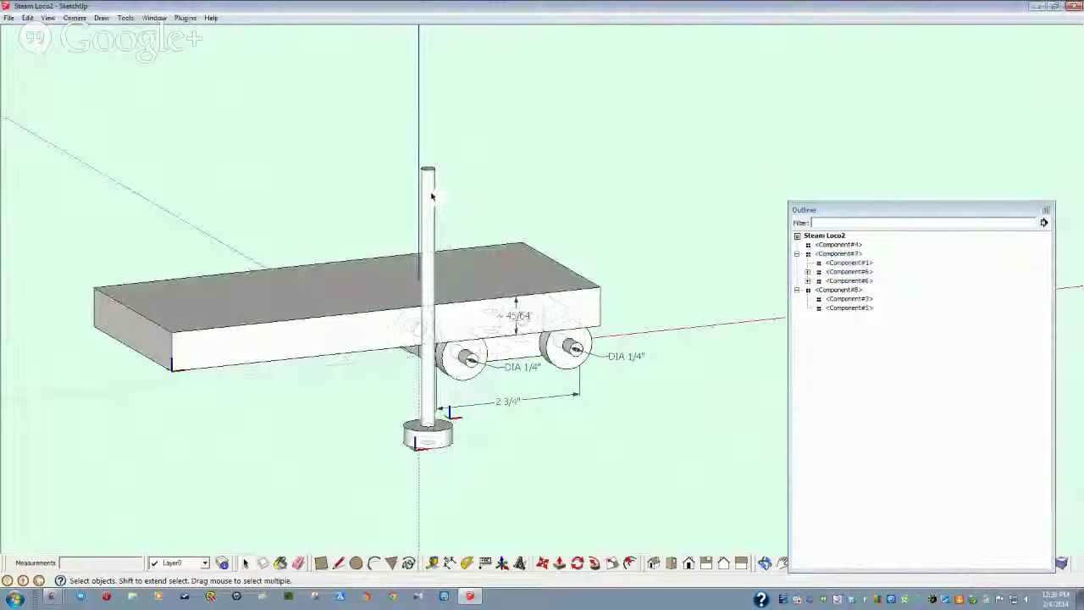
click(431, 197)
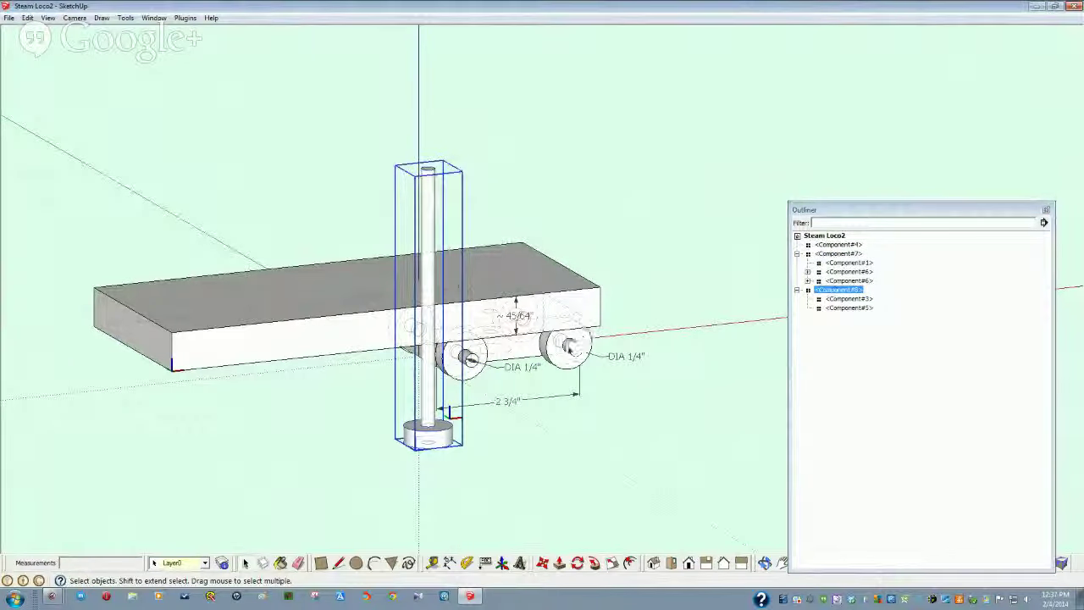
click(569, 362)
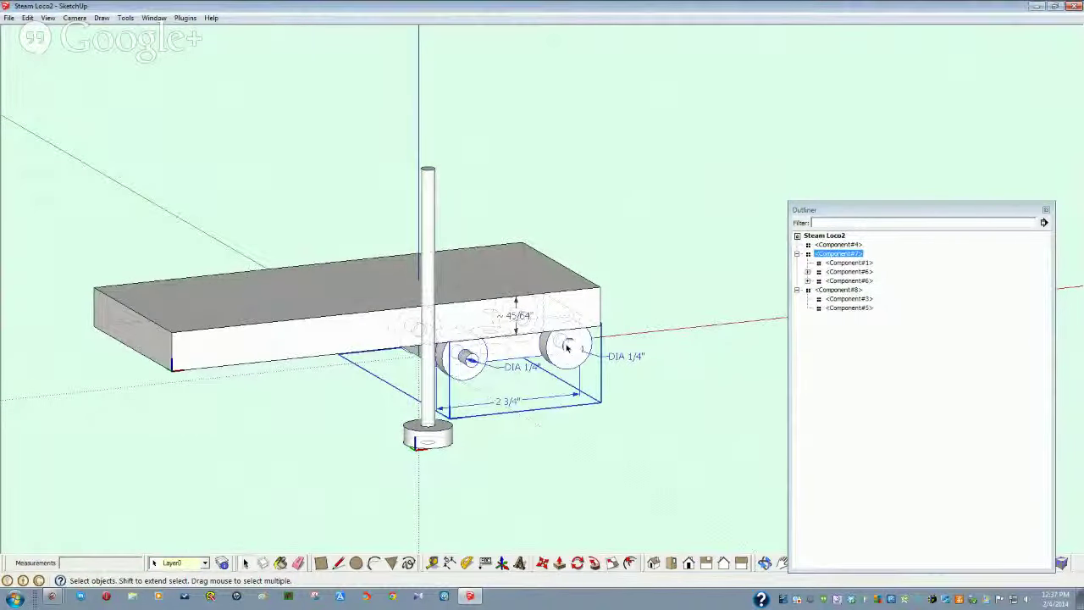
double_click(567, 348)
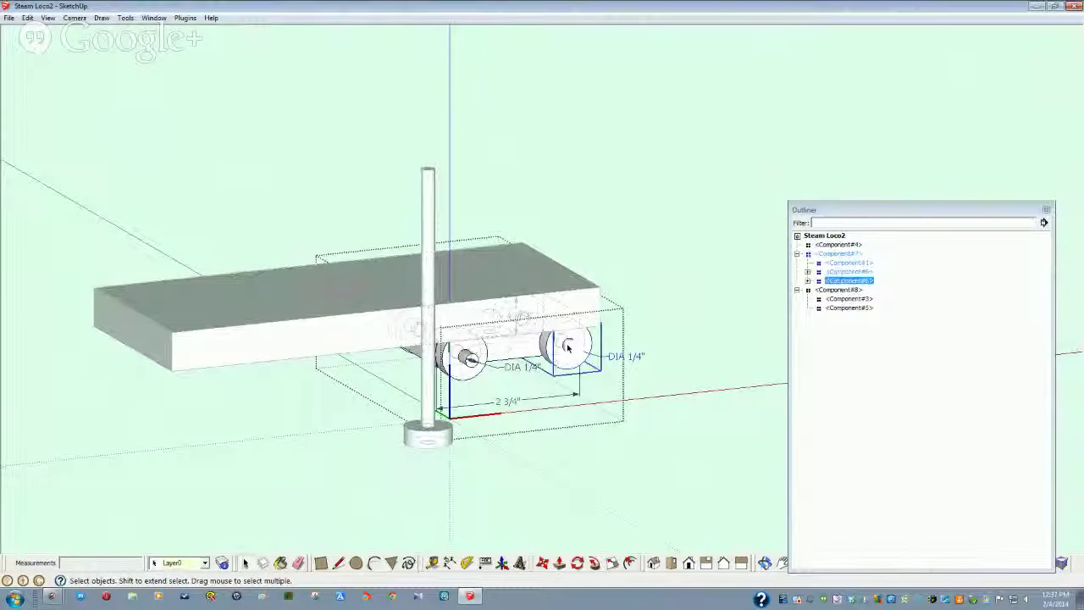
double_click(568, 347)
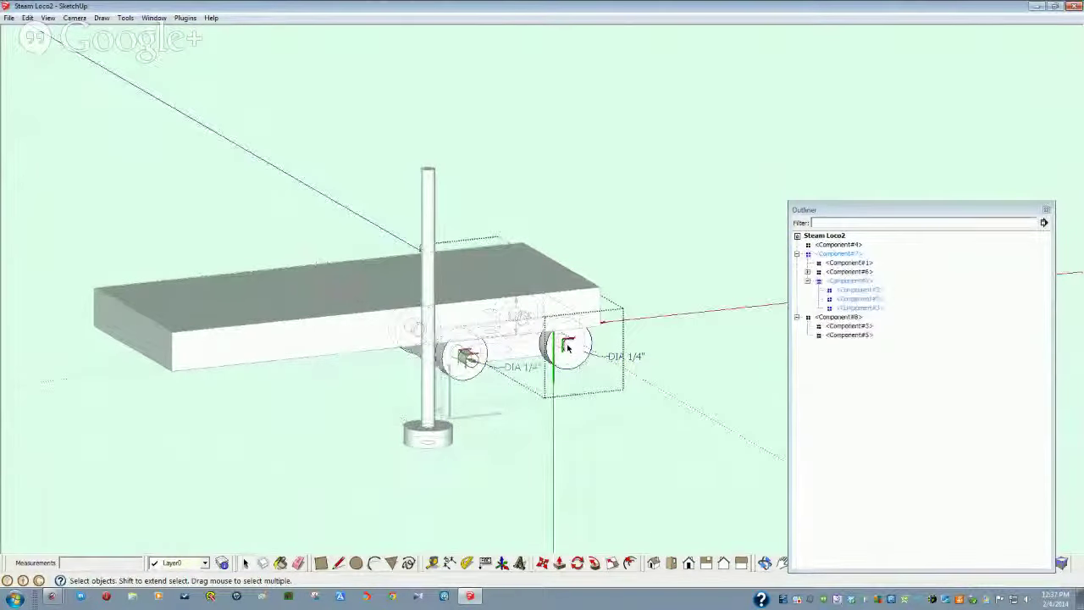
click(694, 453)
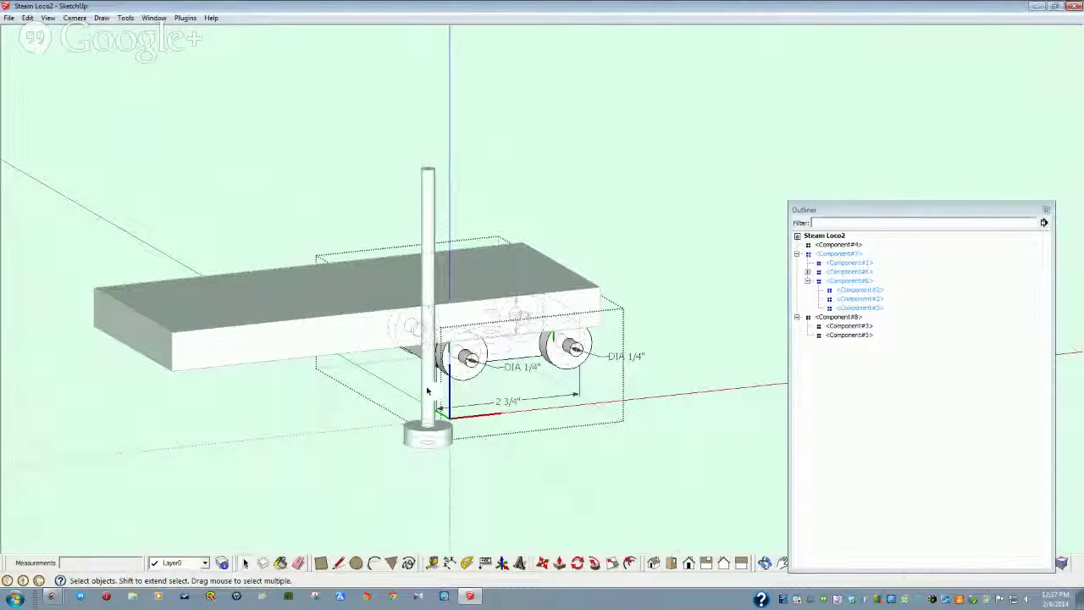
click(426, 434)
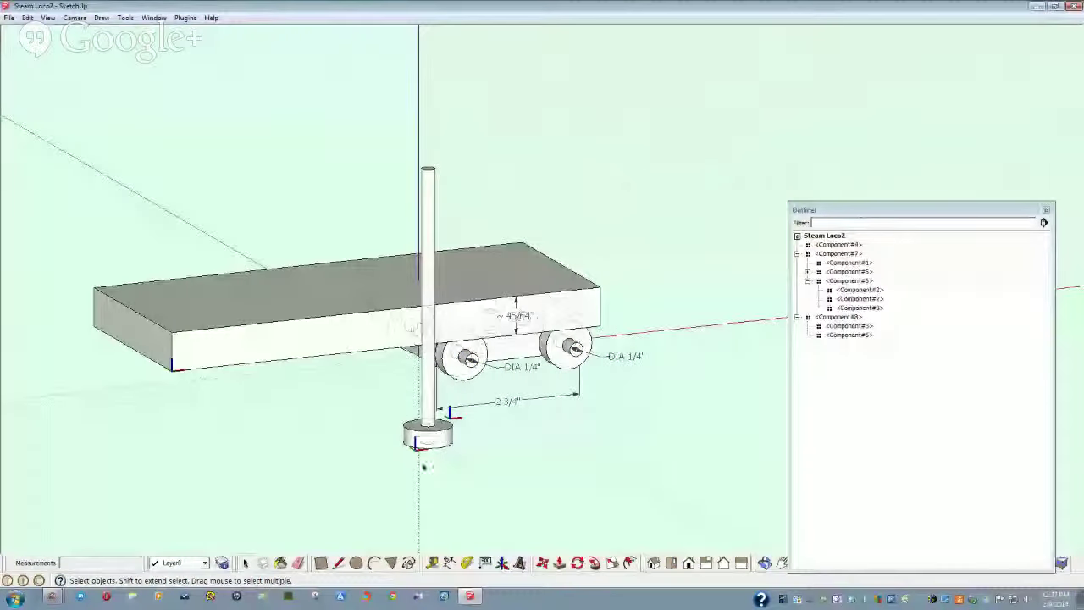
Step: Inside the disc-and-rod component, copy the disc 4" straight up along the rod
double_click(436, 445)
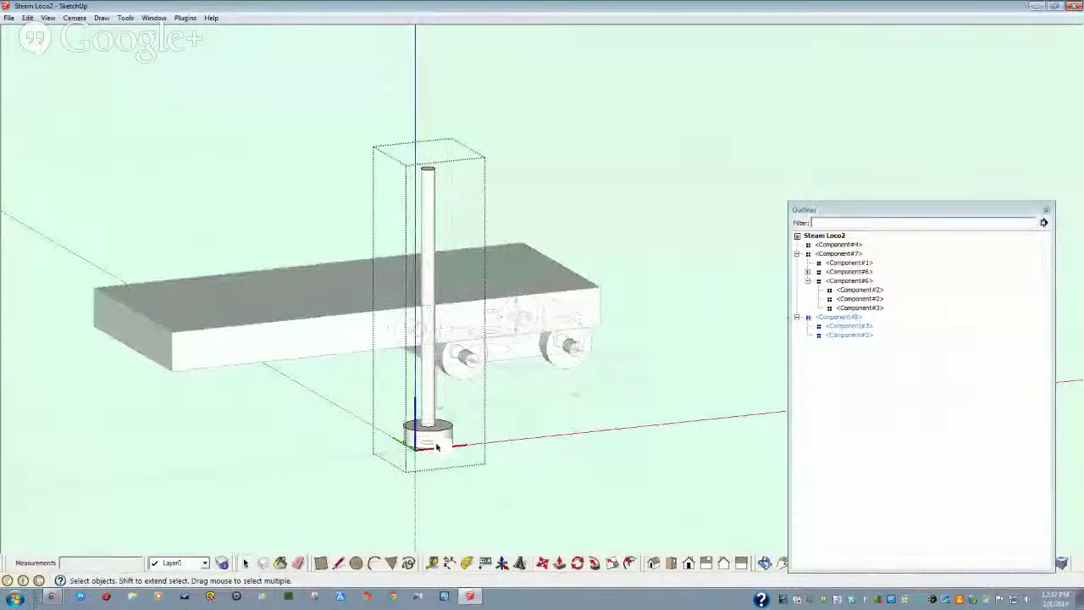
click(559, 563)
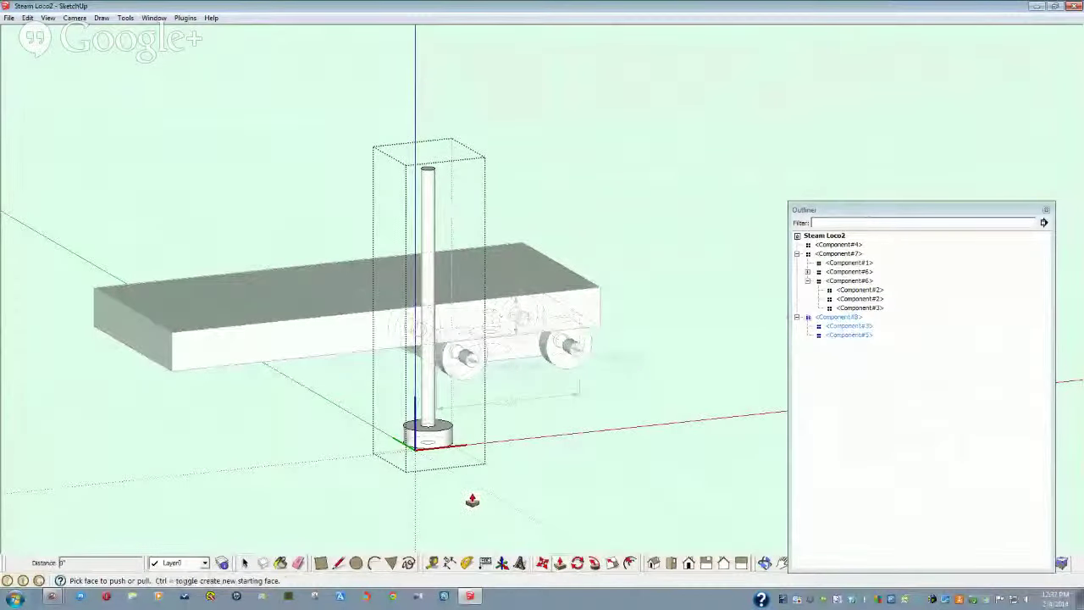
key(space)
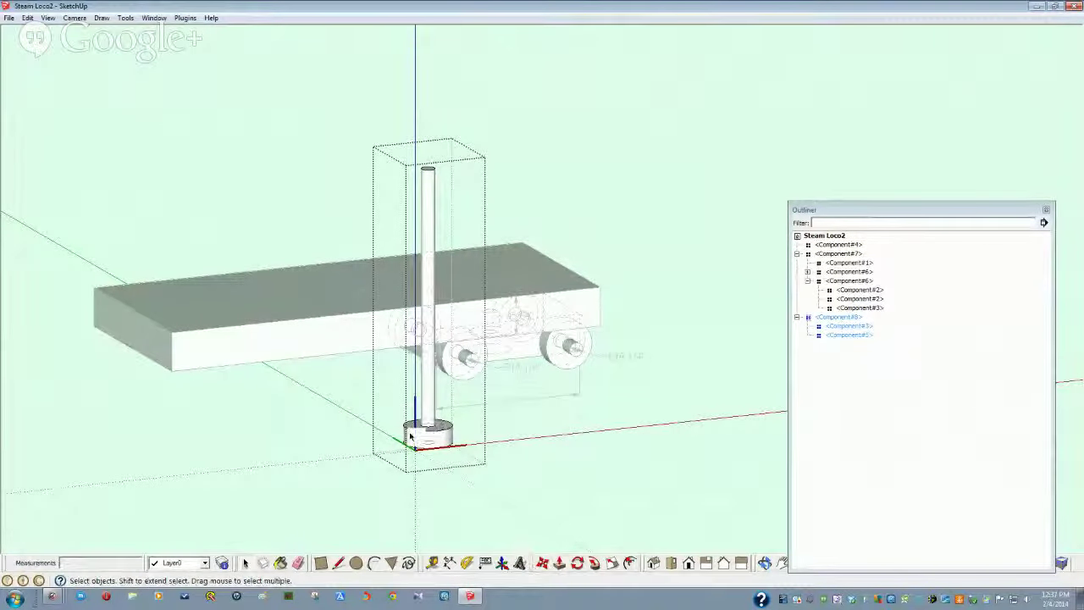
click(438, 445)
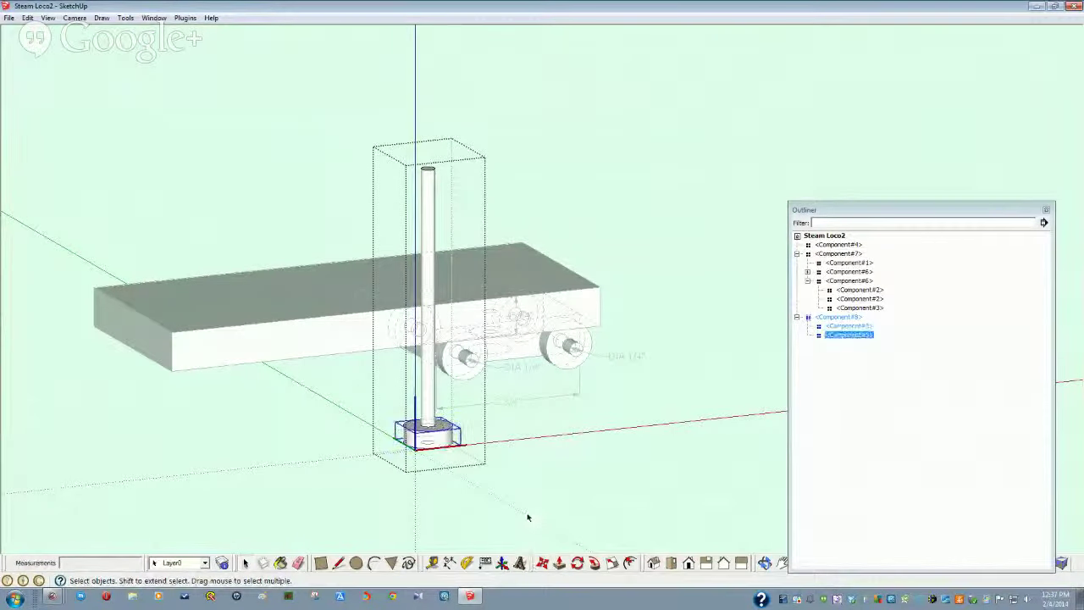
click(555, 564)
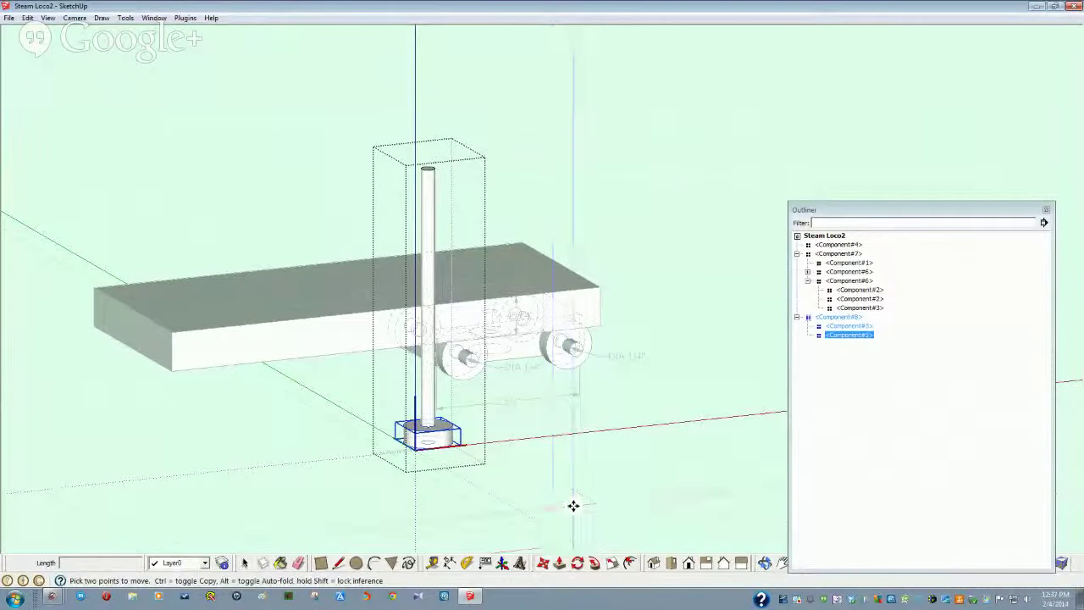
click(574, 505)
key(ctrl)
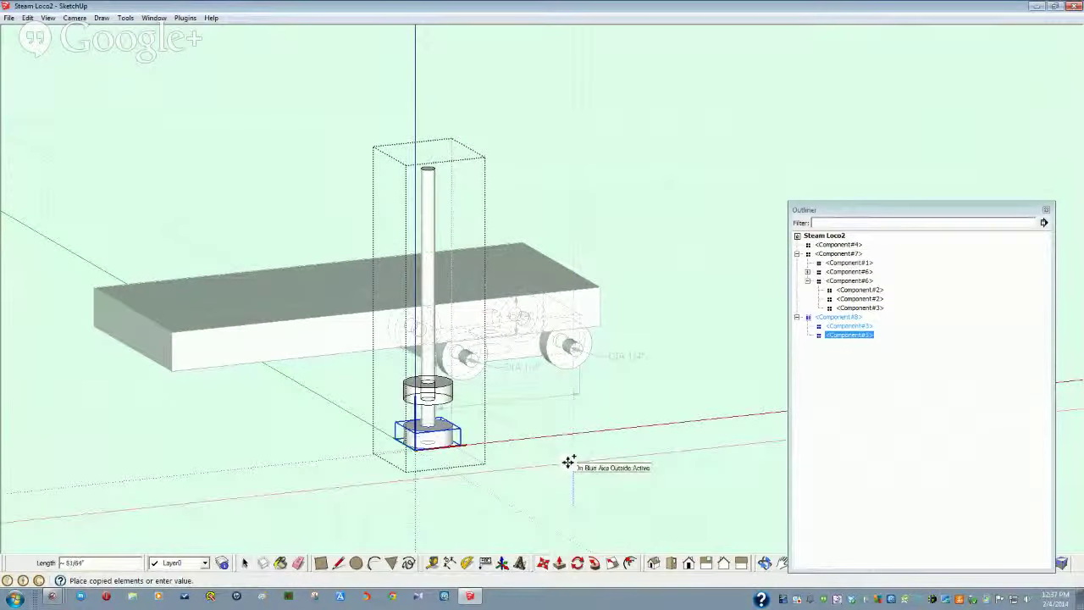
text(4)
key(Return)
middle_drag(567, 463, 573, 515)
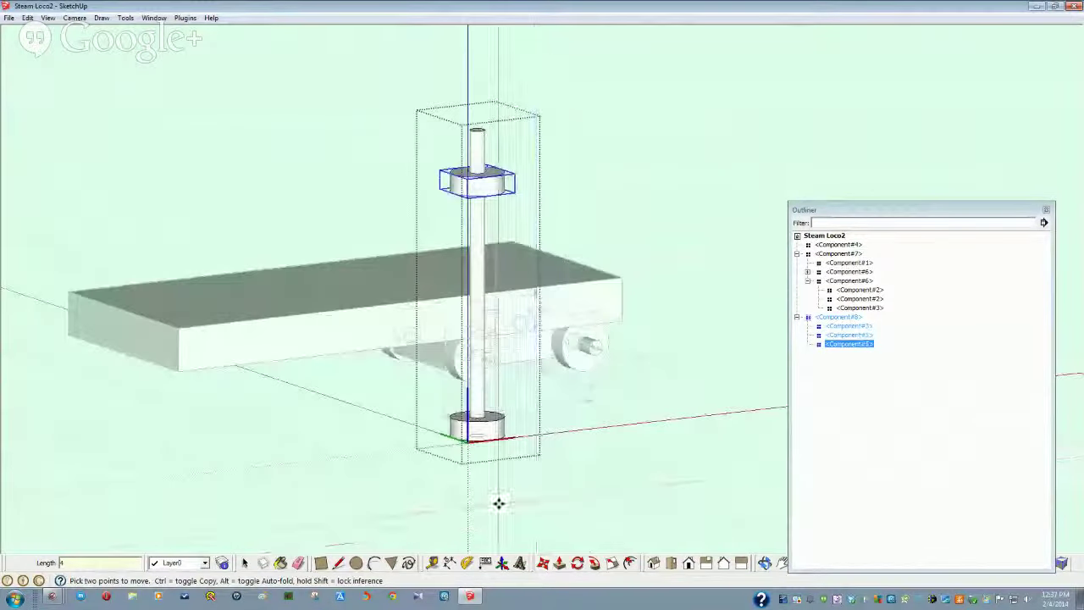
Step: Move the lower disc about 11/32" up the rod, and finish editing the assembly component
key(space)
click(489, 436)
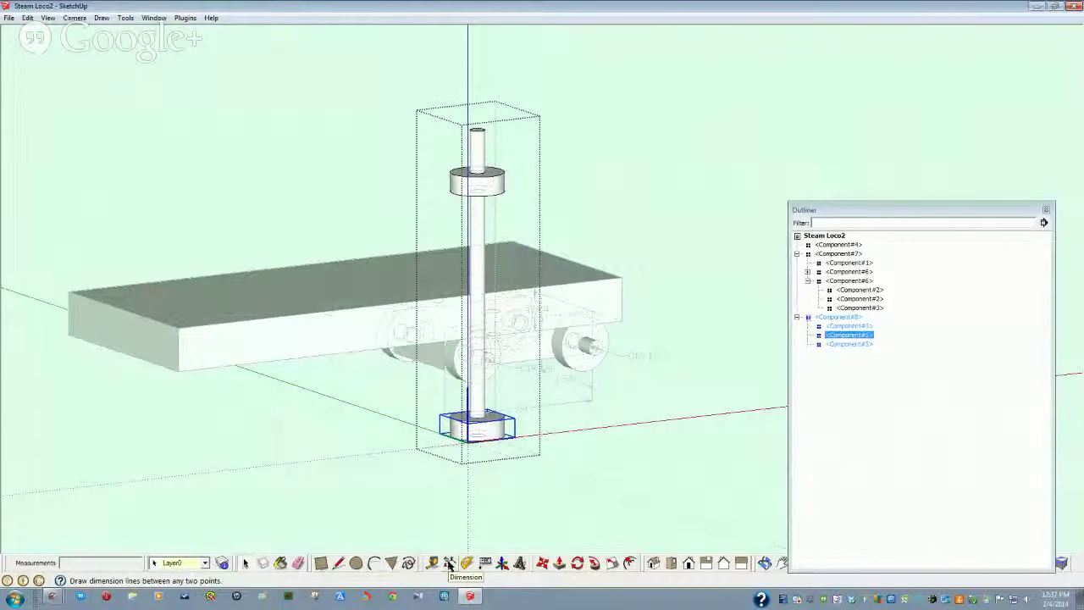
click(544, 565)
click(547, 512)
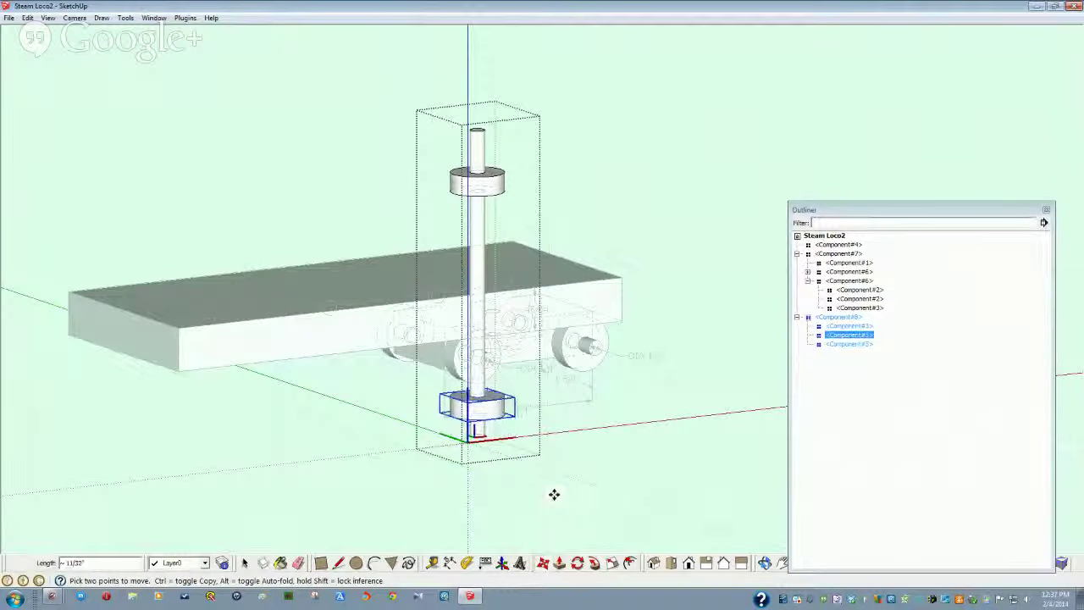
click(554, 494)
key(space)
click(555, 499)
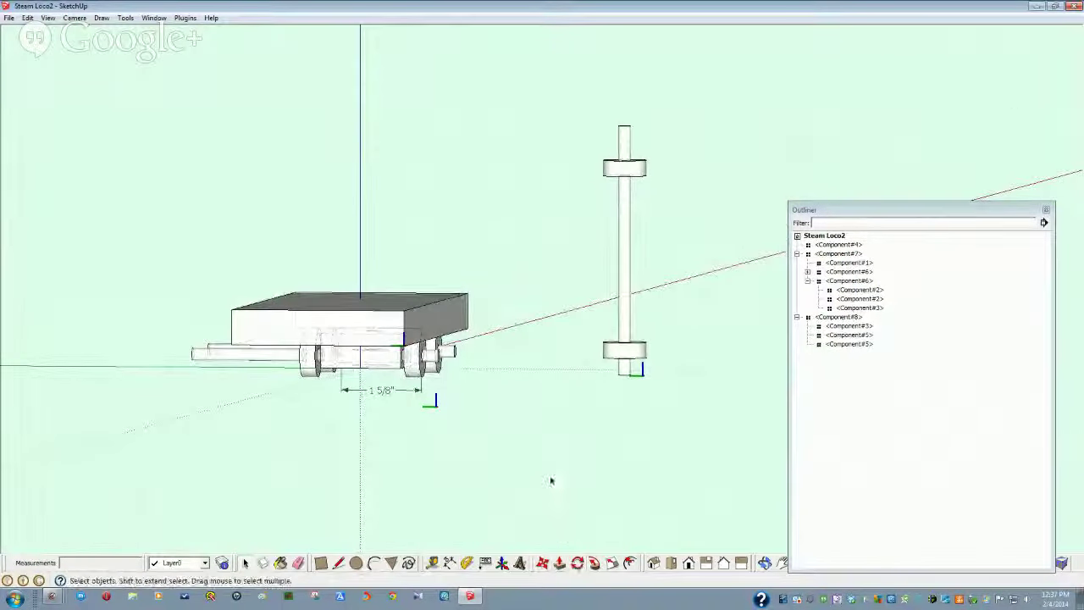
Step: Rotate the two-wheel axle assembly 90° about the slab's lower end corner so that the axle lies horizontally across the slab
click(631, 341)
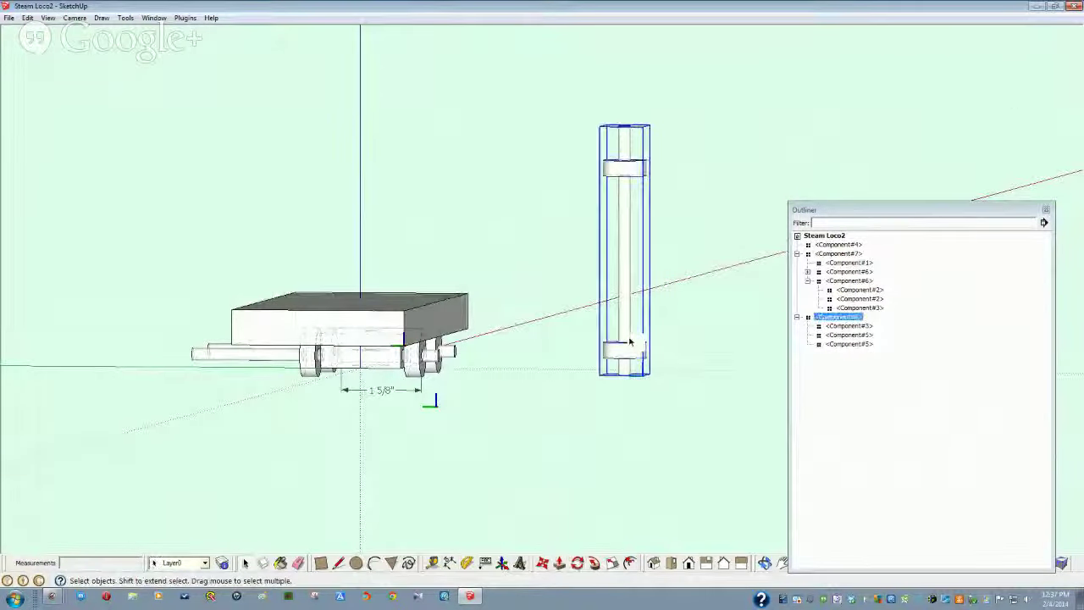
click(577, 564)
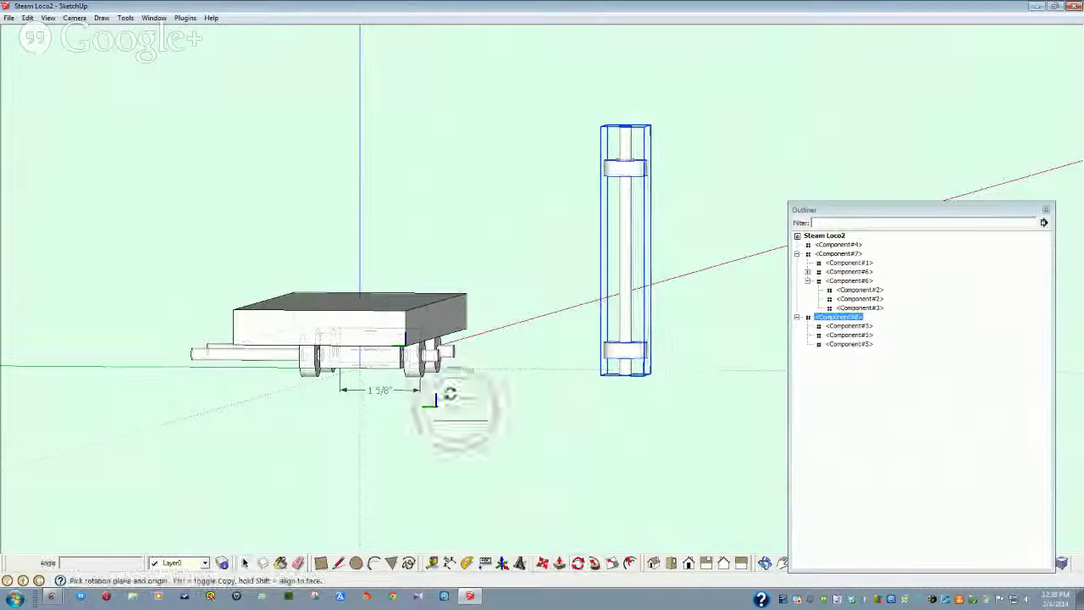
click(413, 309)
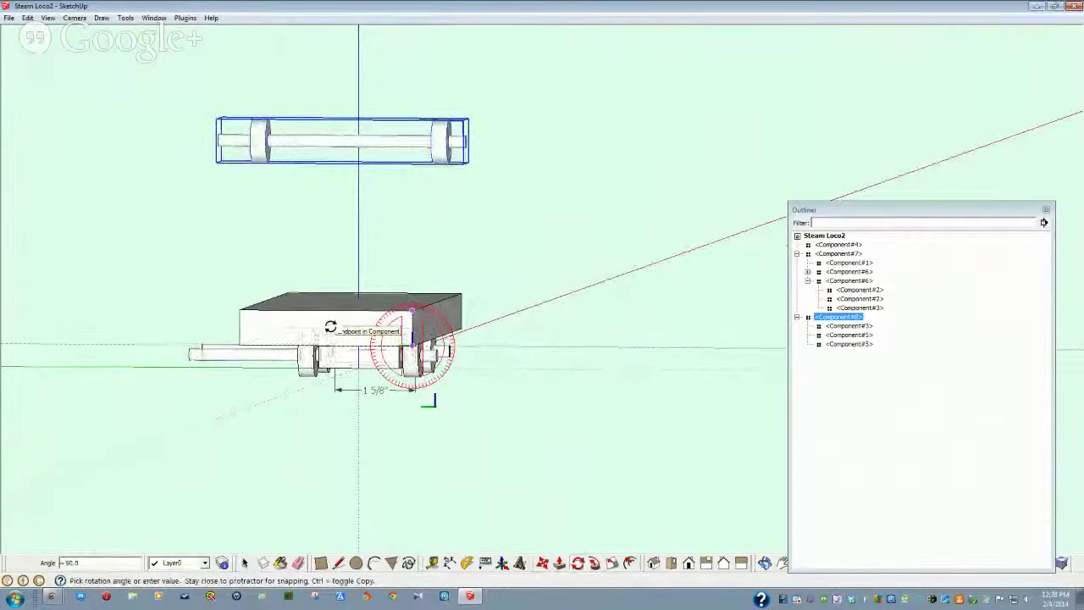
click(364, 343)
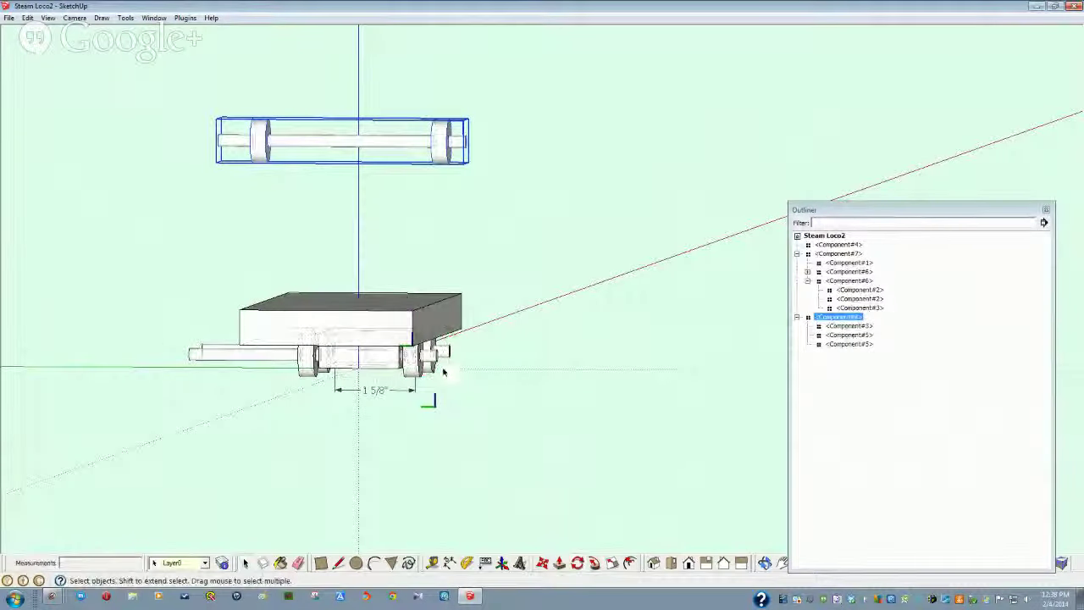
Step: Move the axle assembly by the centre of its axle end onto the lower corner of the slab's free end
middle_drag(442, 371, 254, 408)
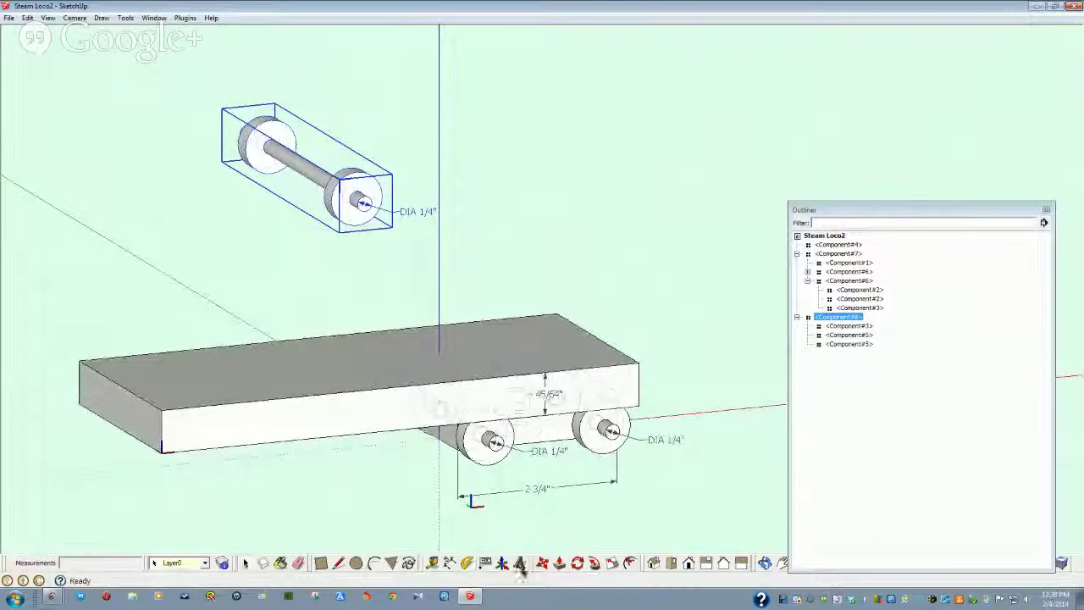
click(543, 564)
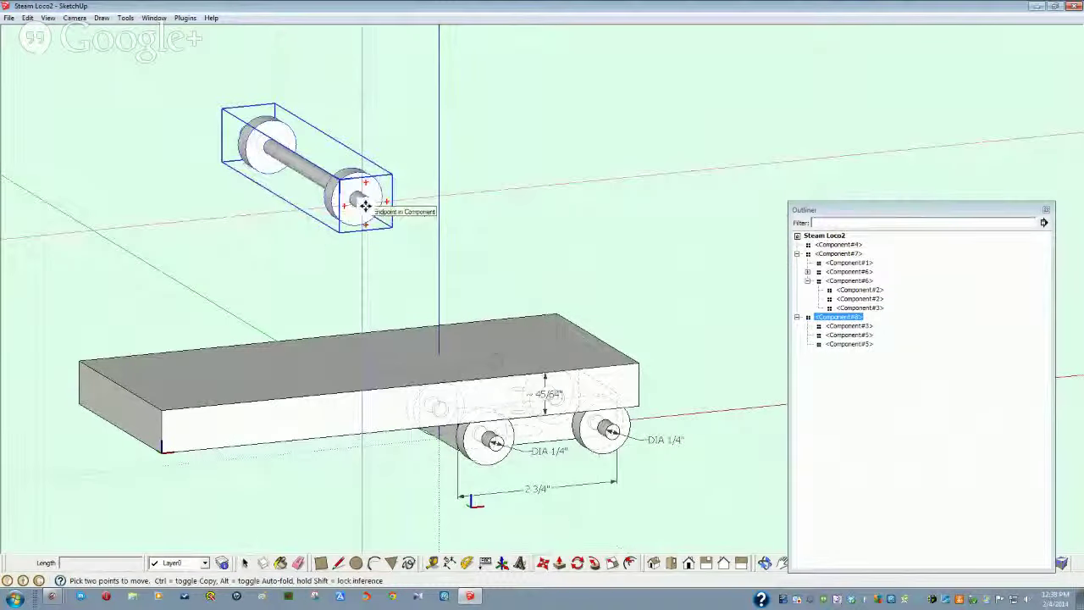
scroll(363, 205, up, 5)
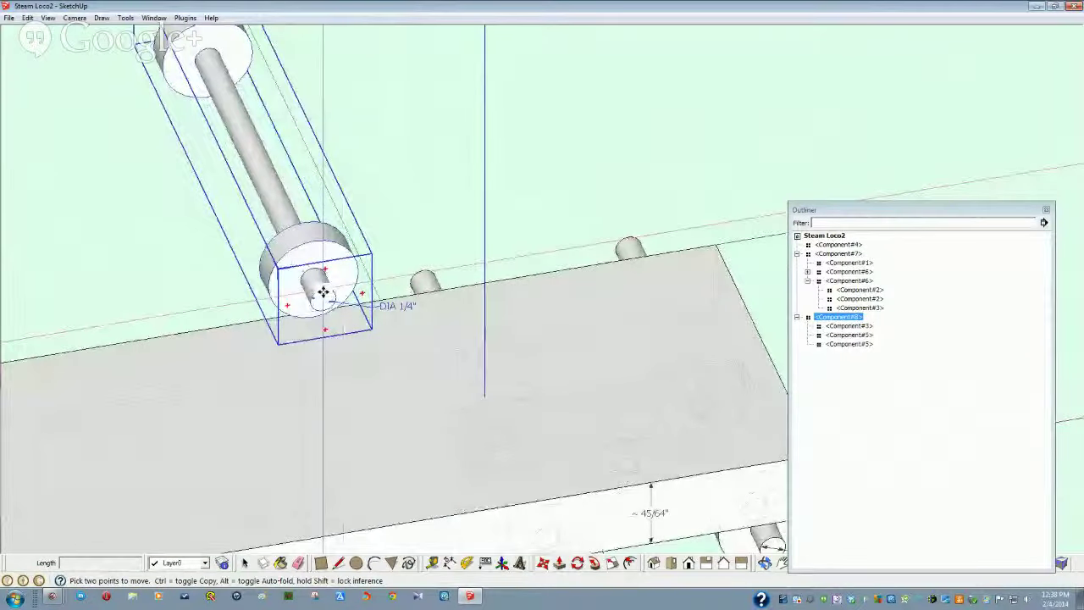
scroll(322, 314, up, 1)
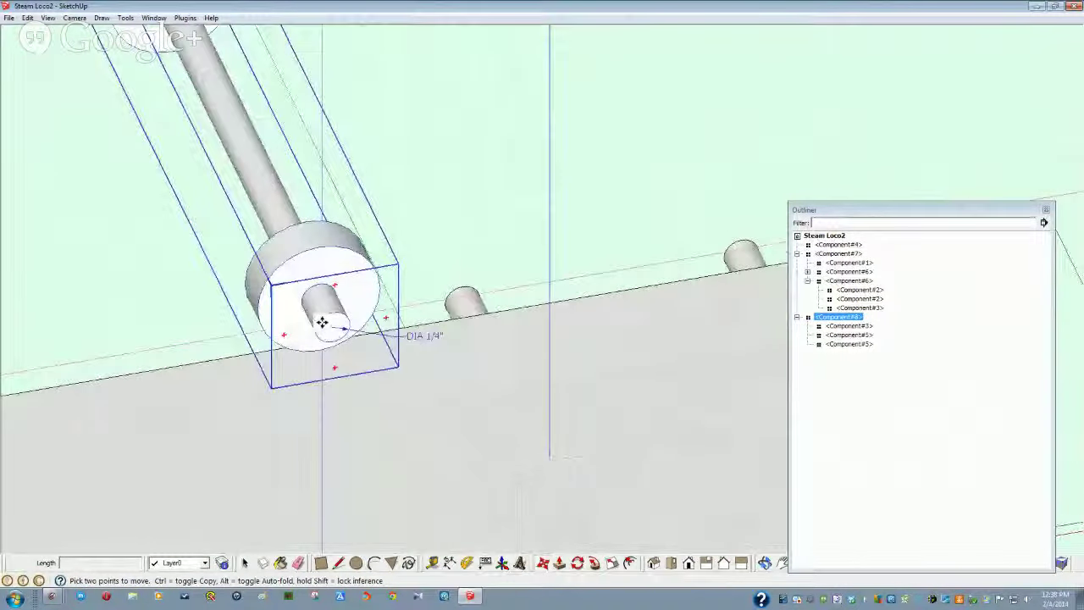
scroll(322, 322, up, 2)
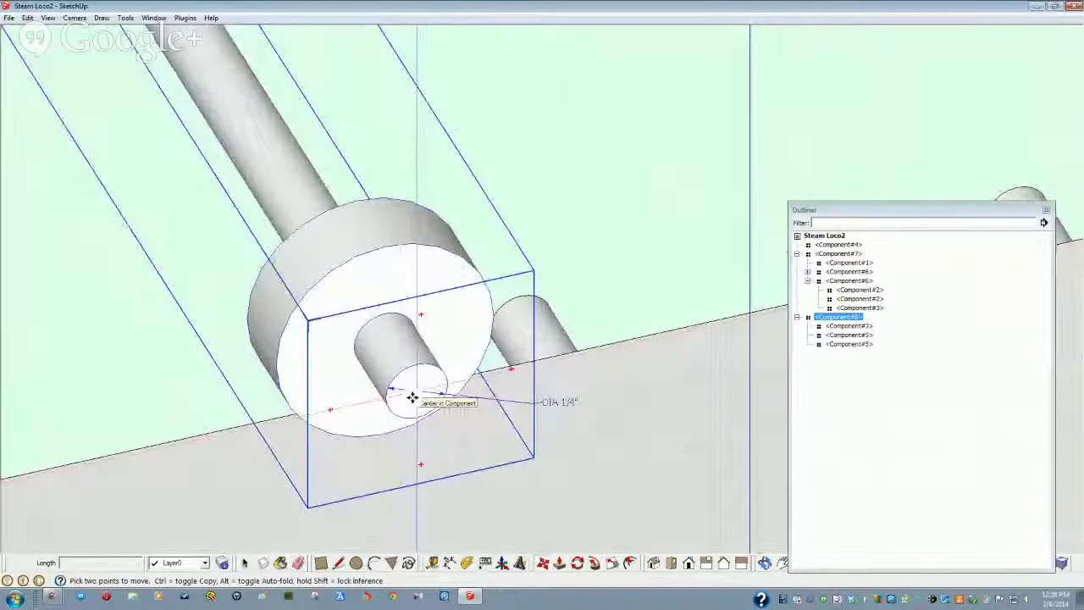
click(412, 398)
scroll(344, 412, down, 1)
scroll(315, 416, down, 2)
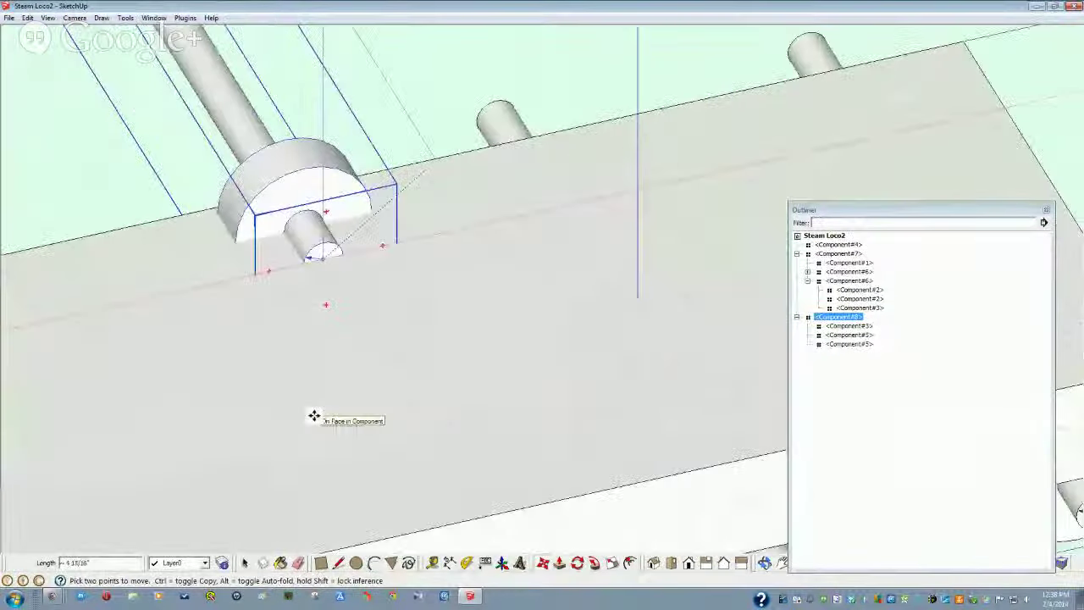
scroll(314, 416, down, 3)
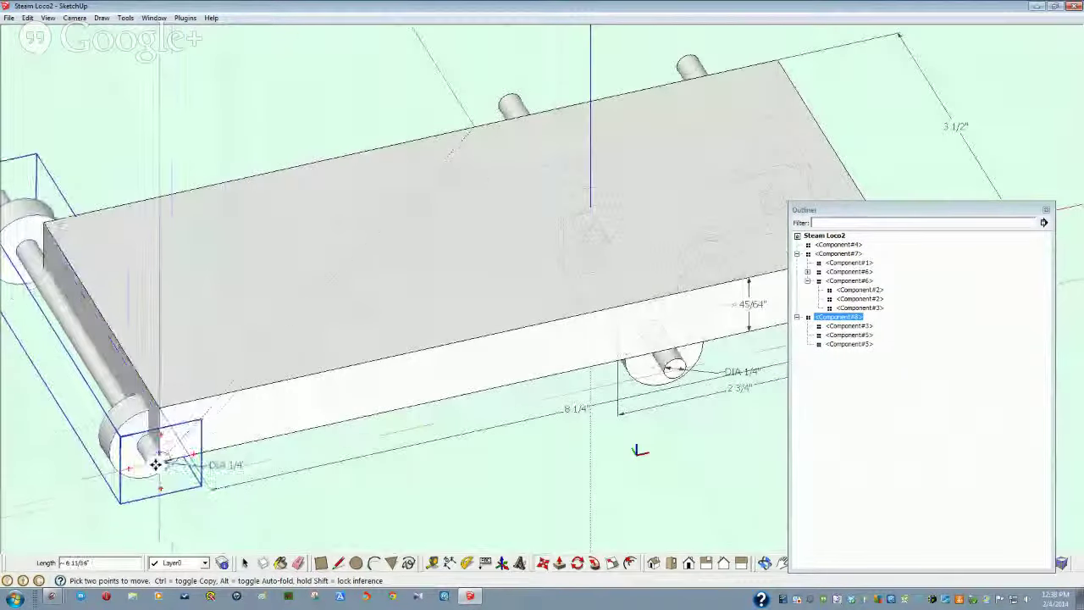
middle_drag(156, 464, 254, 472)
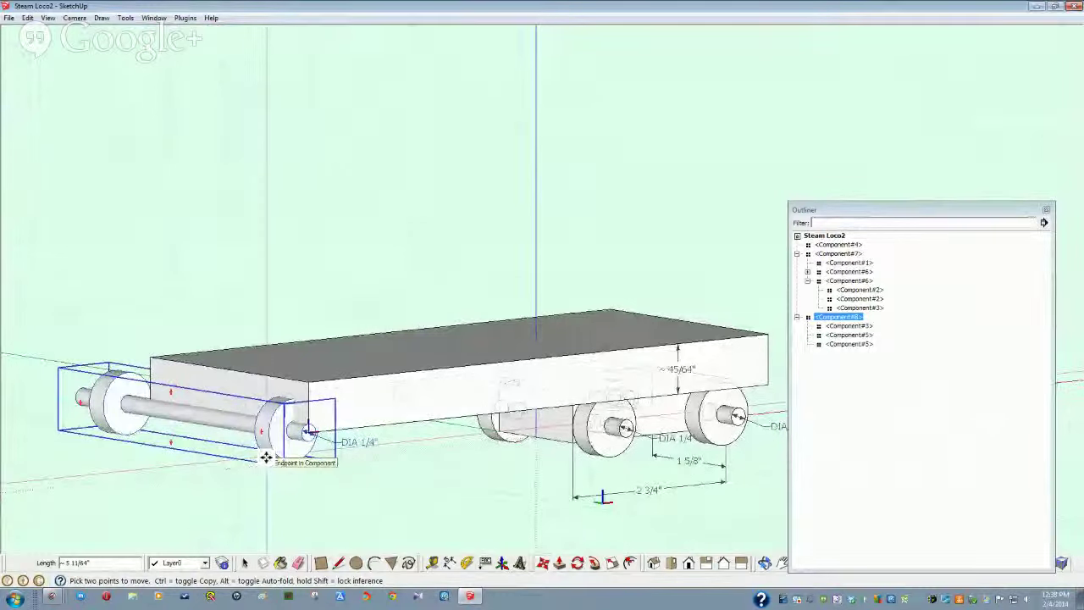
click(266, 458)
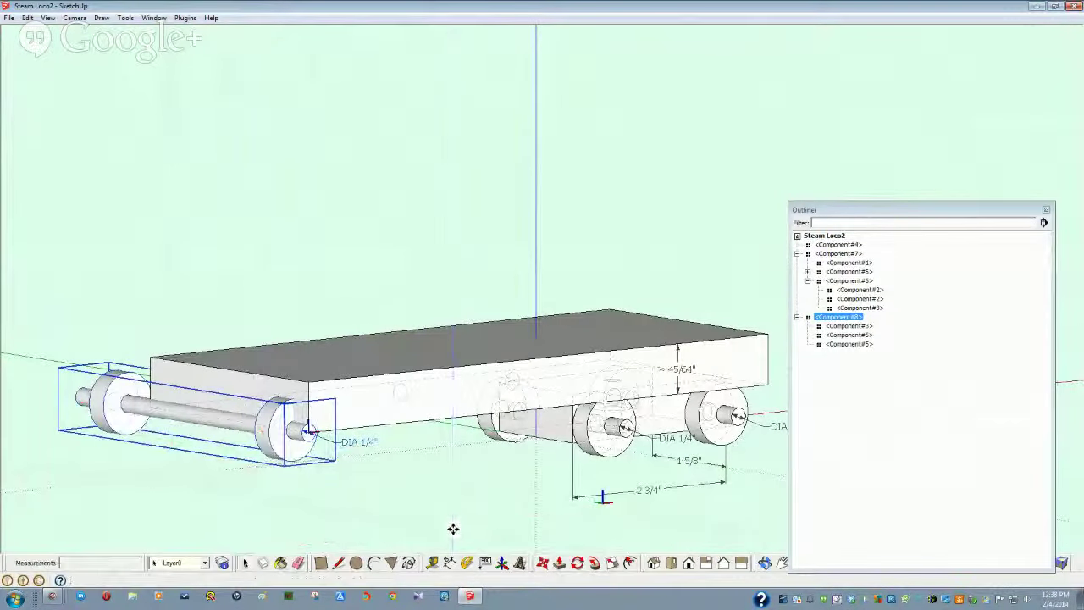
key(space)
click(453, 529)
click(317, 412)
double_click(280, 432)
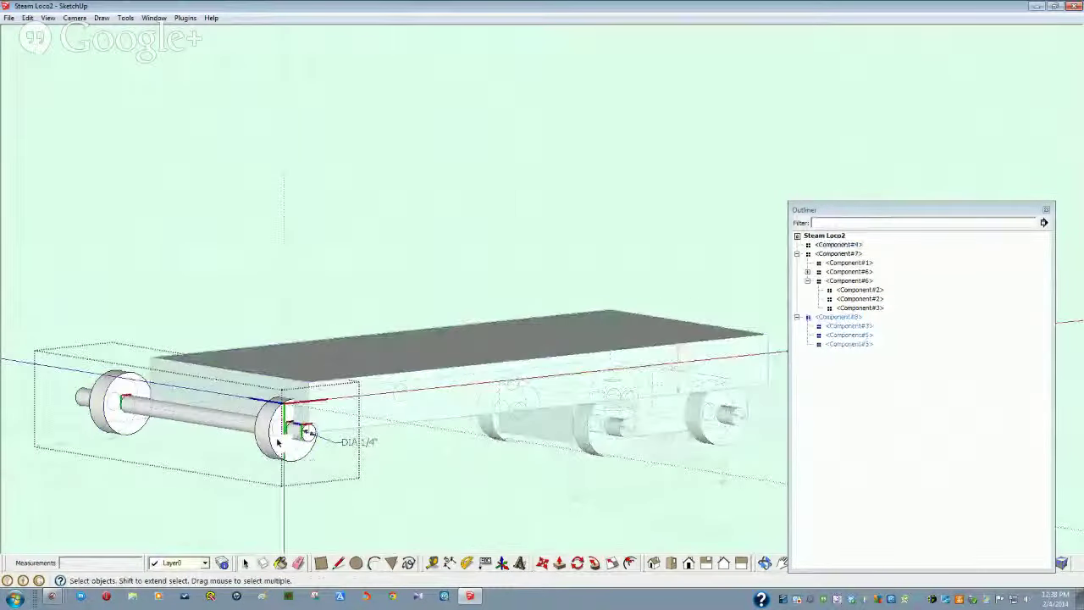
double_click(277, 443)
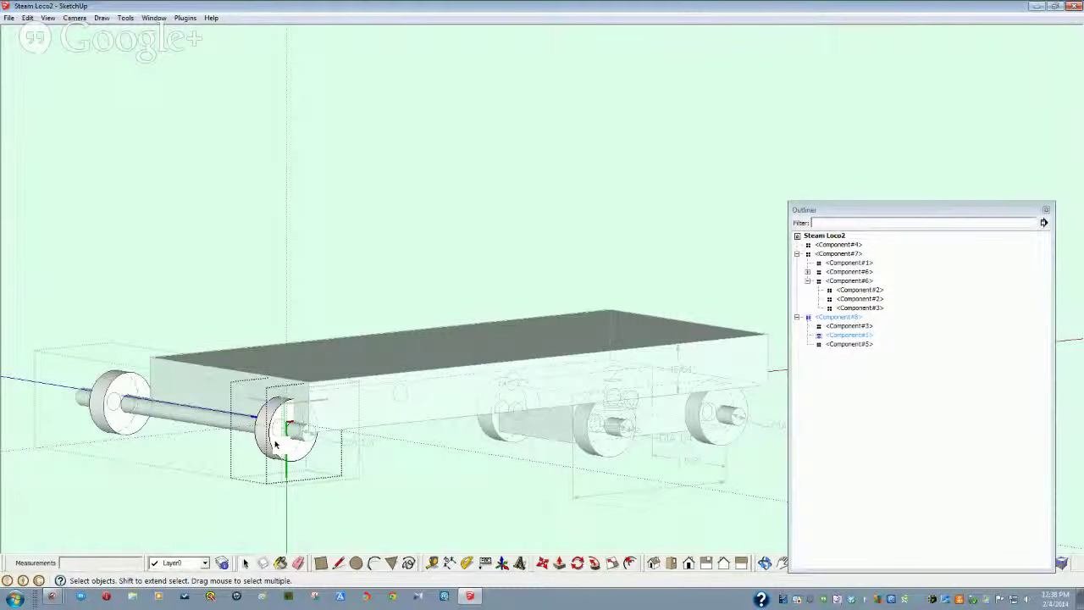
middle_drag(276, 442, 314, 460)
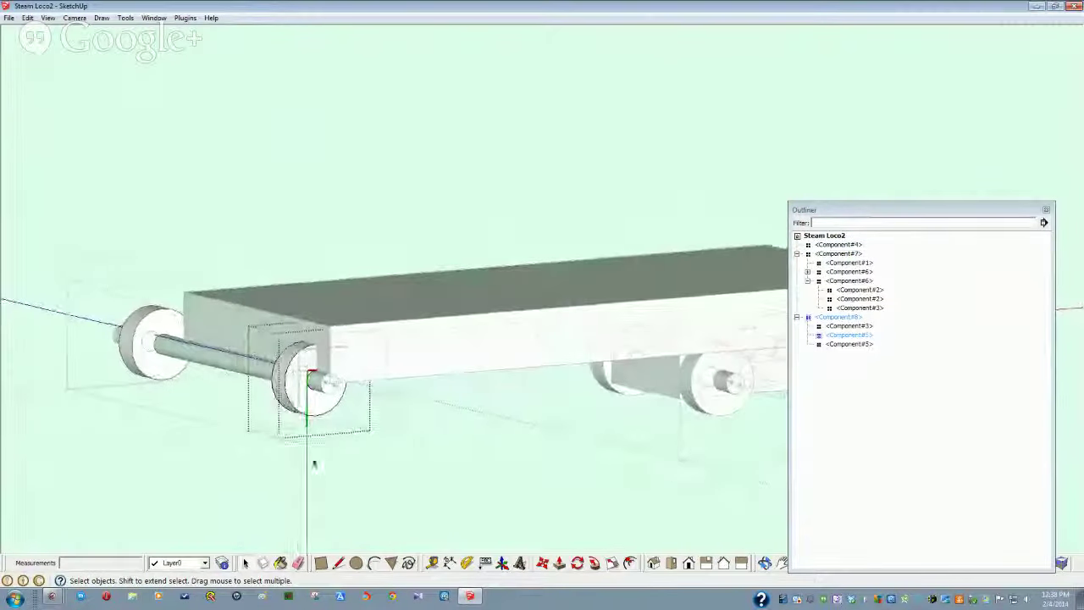
click(519, 563)
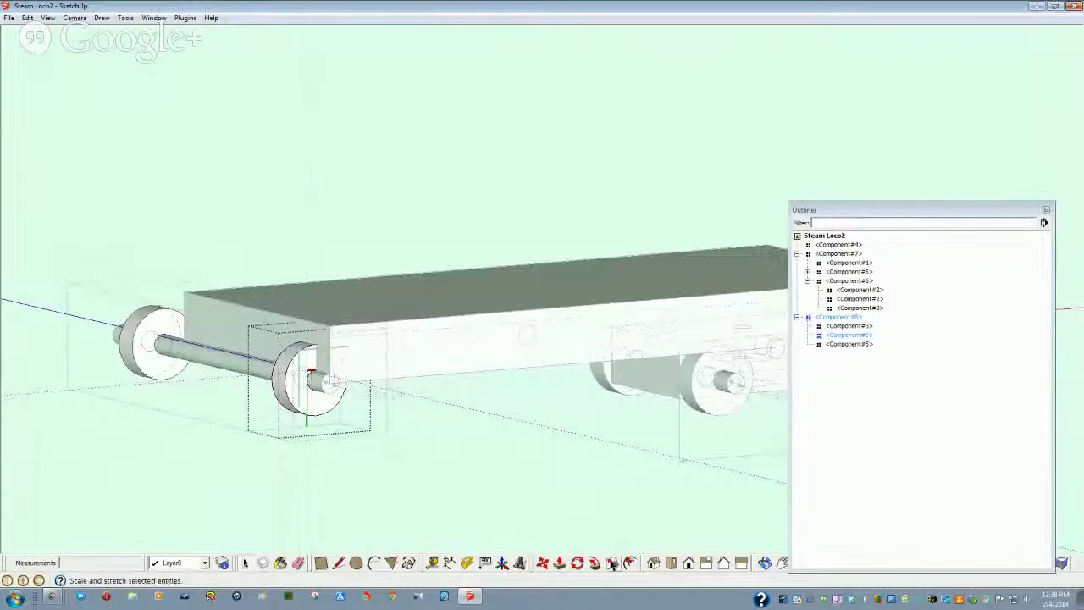
click(612, 563)
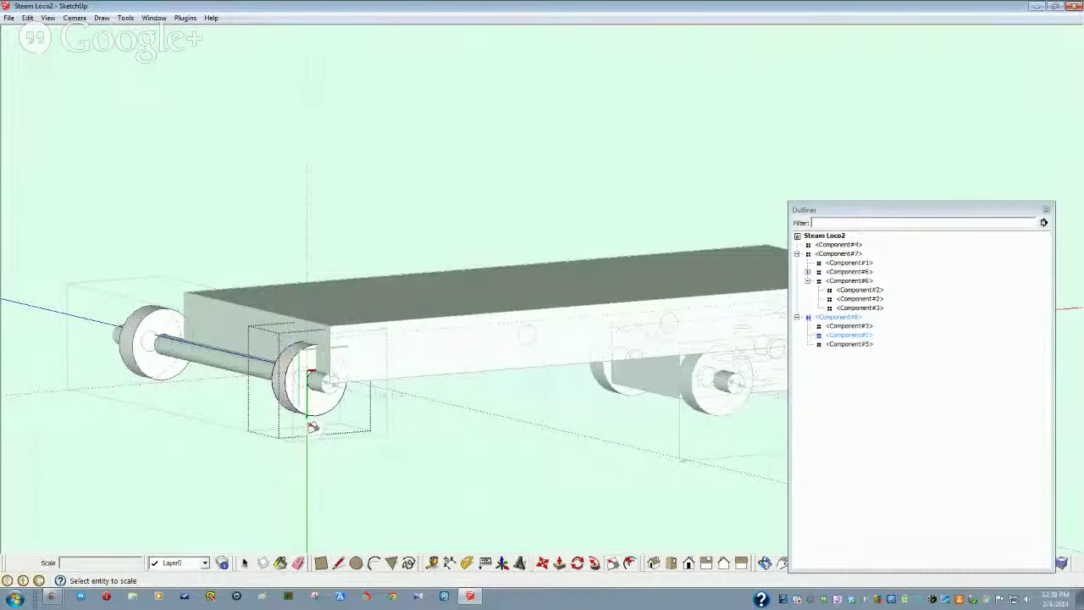
key(space)
click(294, 507)
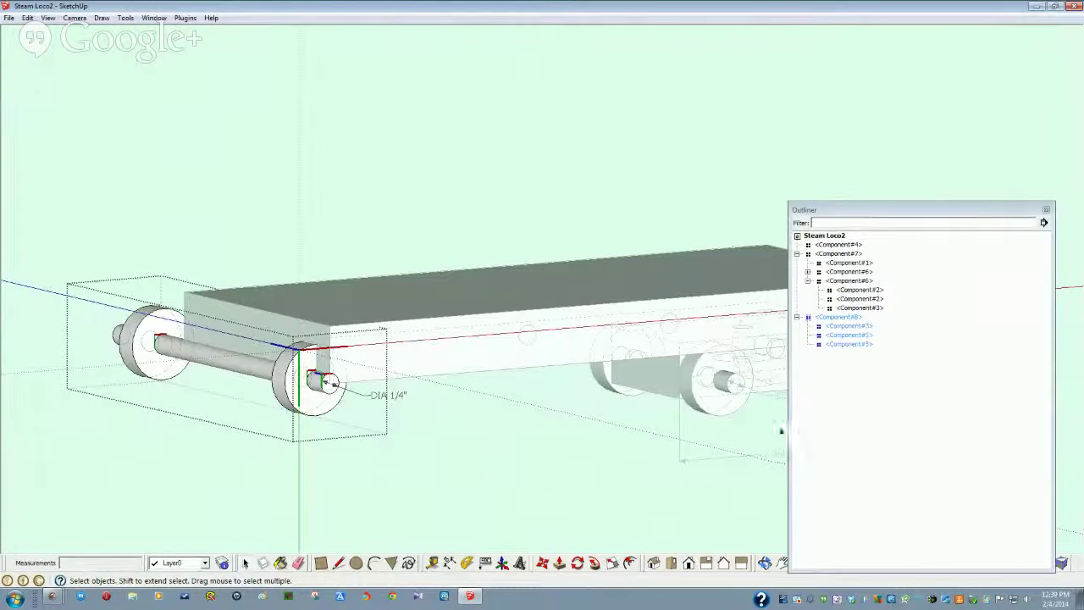
Step: Inside the axle assembly, scale the wheel nearest the slab's side corner by 2,2 along red and green
click(834, 344)
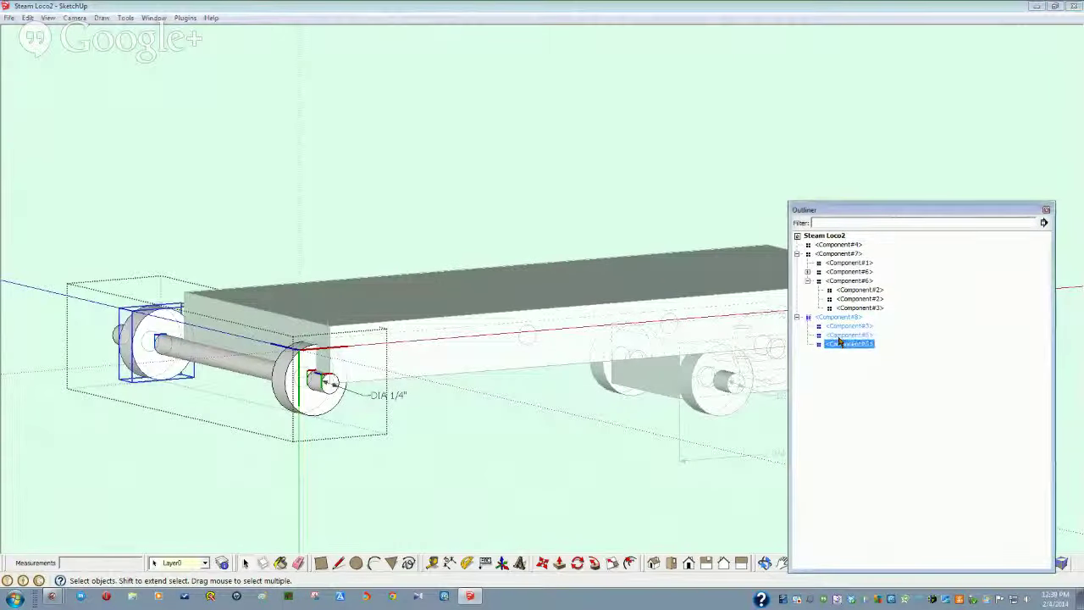
click(840, 335)
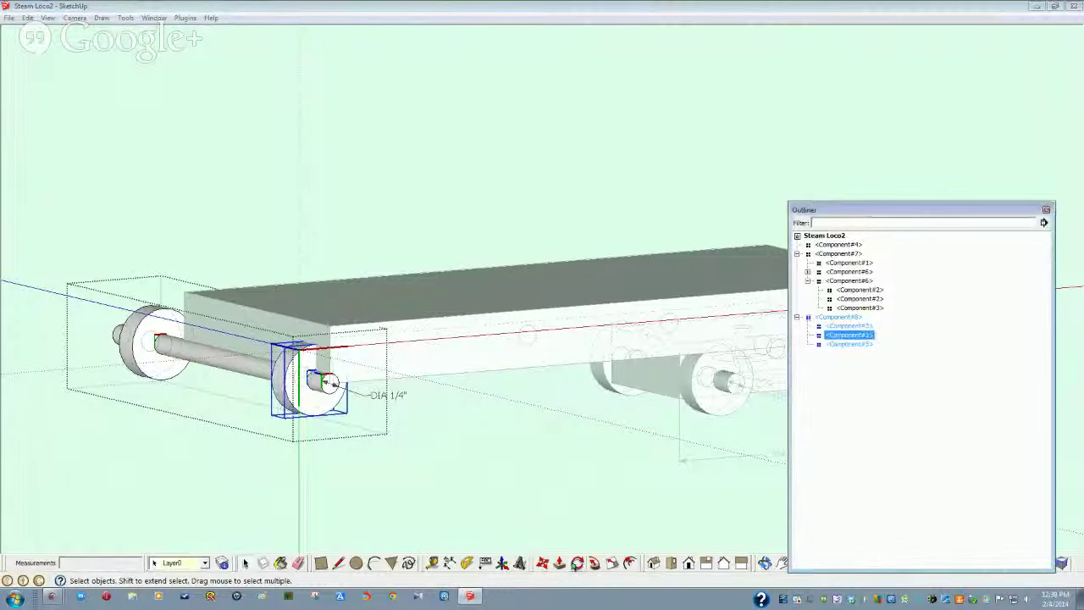
click(610, 566)
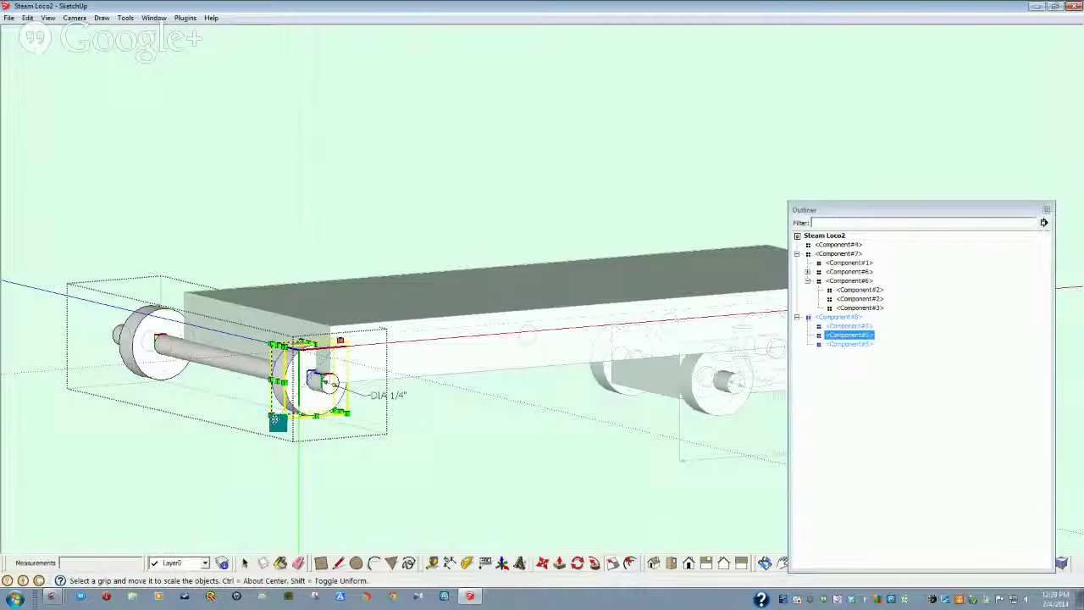
key(ctrl)
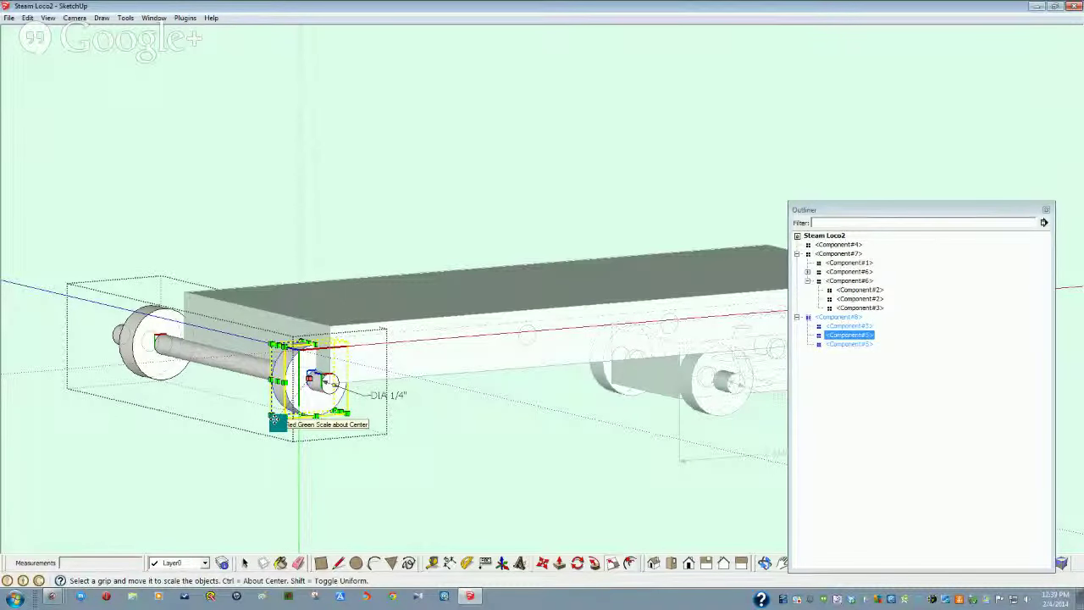
ctrl+drag(277, 421, 256, 449)
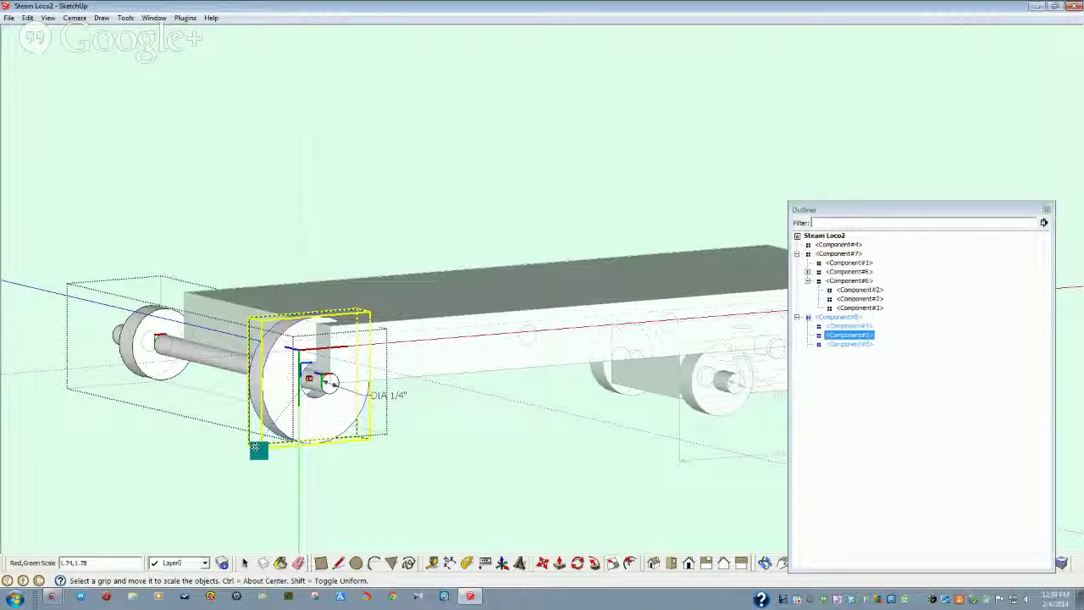
ctrl+drag(256, 449, 93, 566)
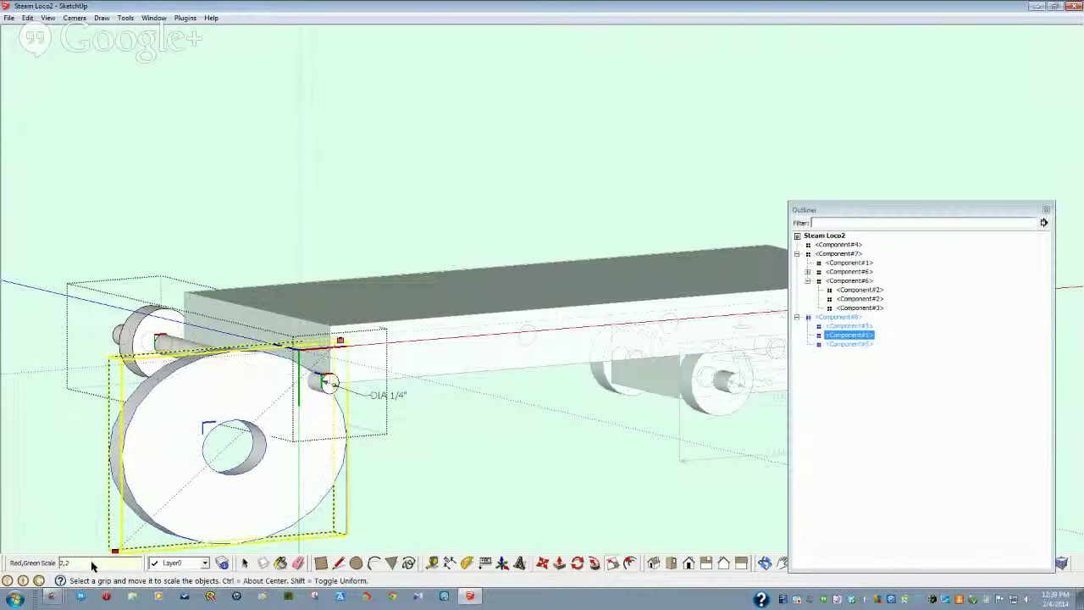
key(Return)
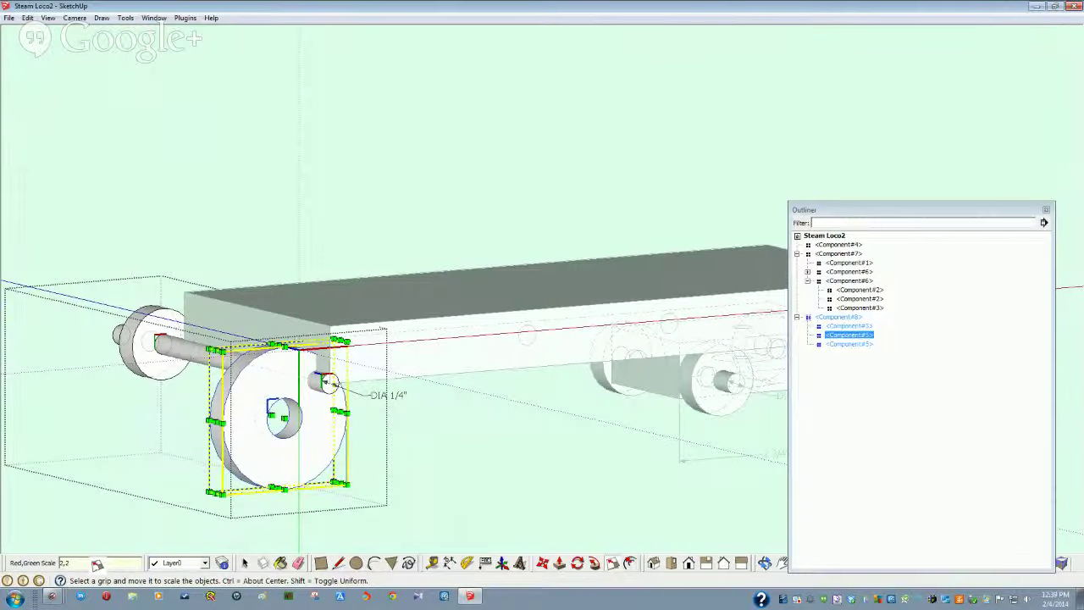
Step: Finish editing the axle assembly and examine how the enlarged wheel and its hole sit relative to the axle and the other wheel
key(f)
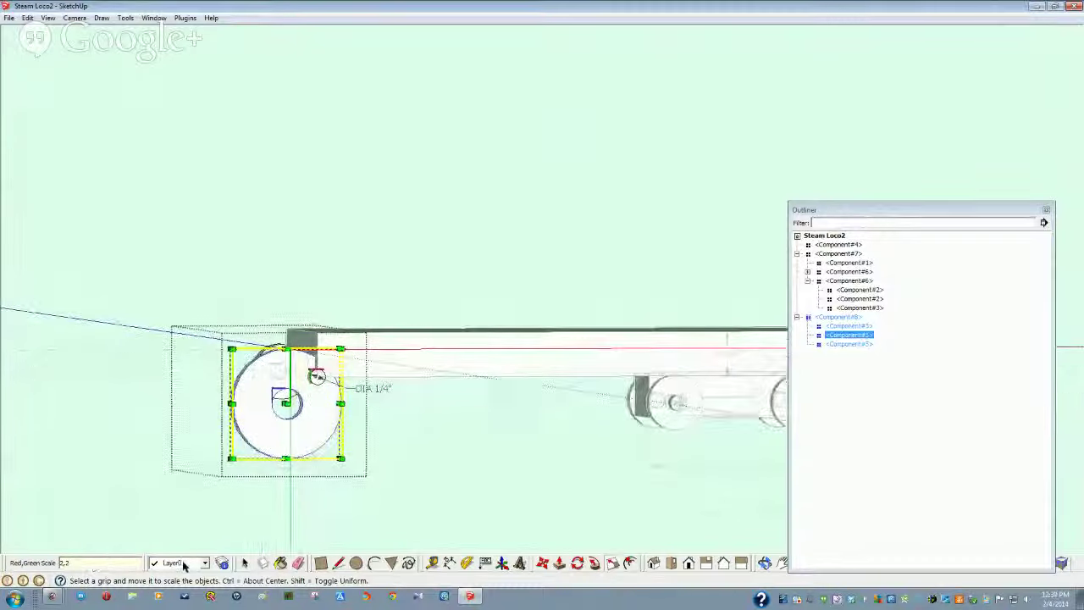
key(i)
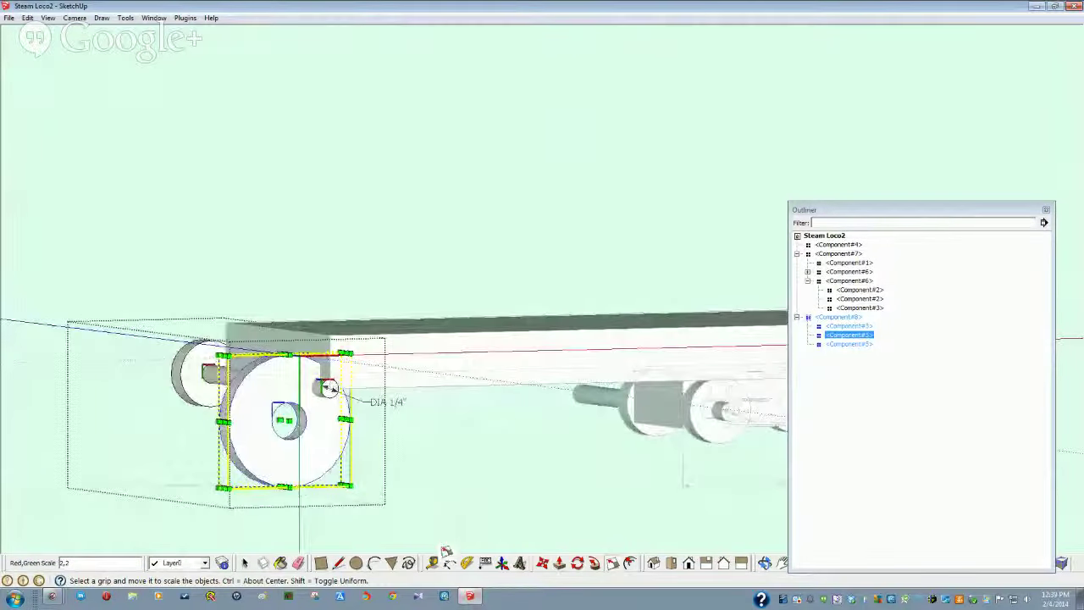
key(space)
click(437, 495)
middle_drag(314, 421, 491, 440)
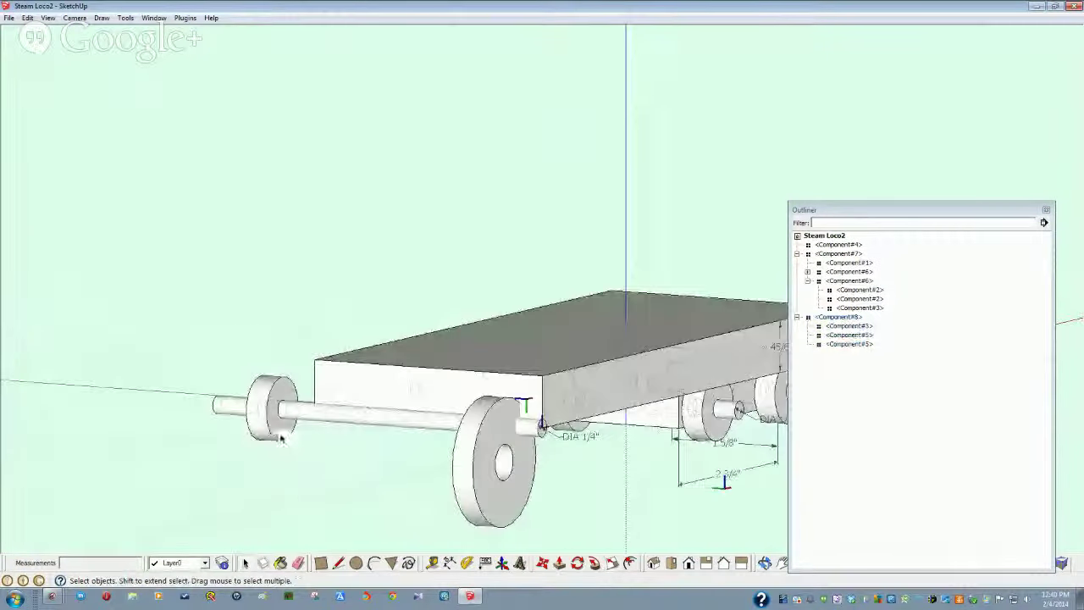
click(282, 437)
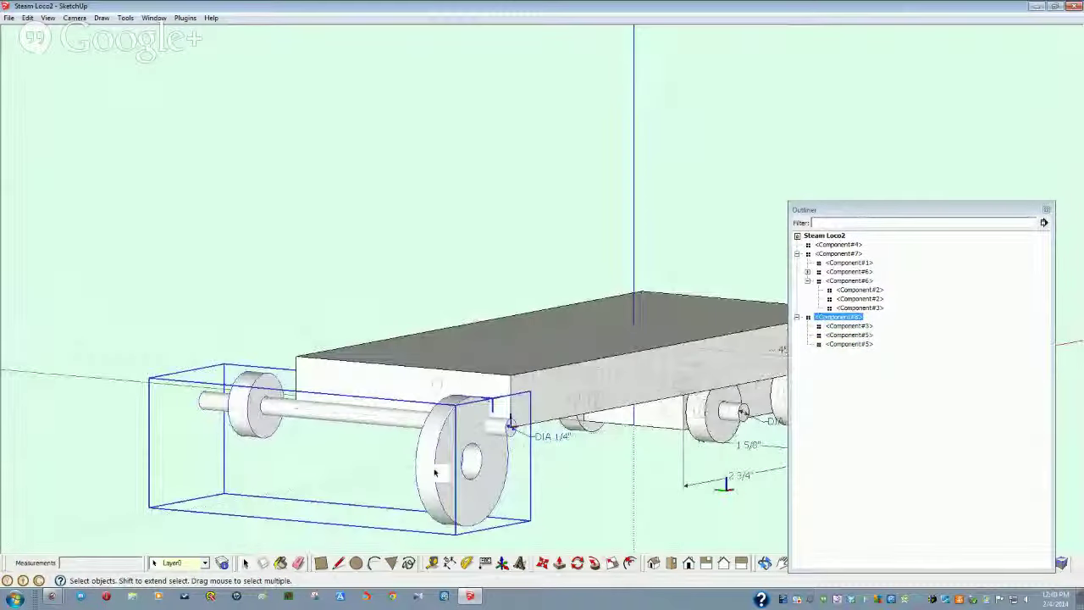
middle_drag(561, 514, 527, 509)
click(533, 509)
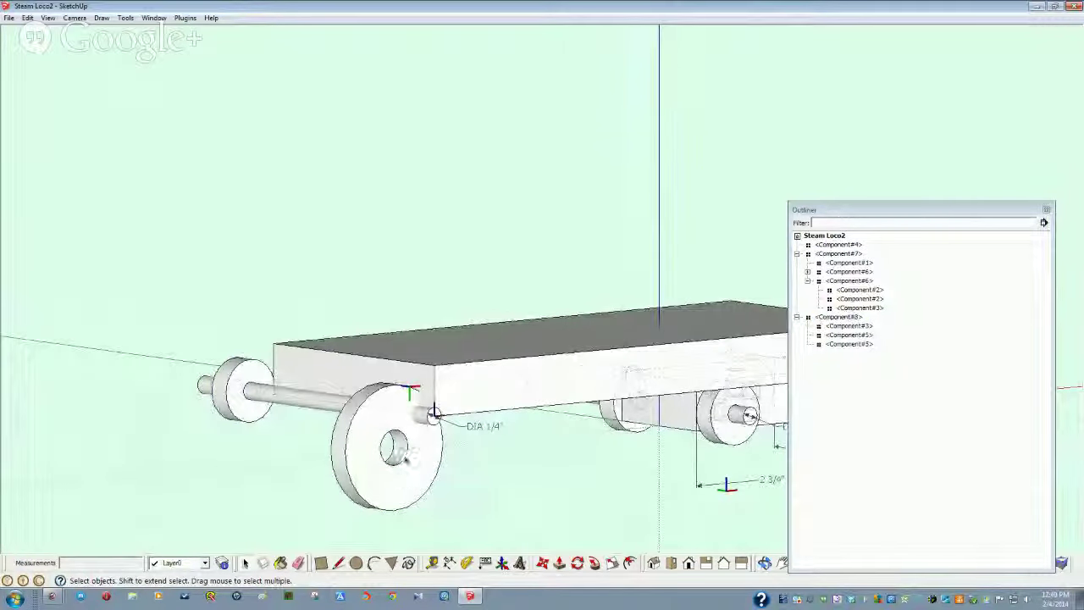
middle_drag(404, 458, 397, 476)
click(399, 477)
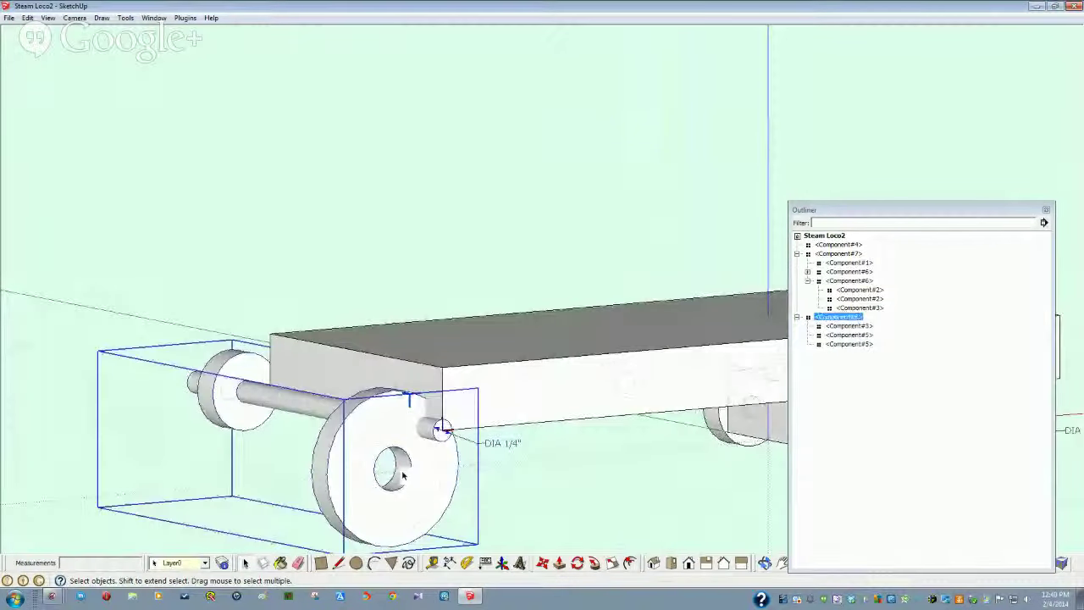
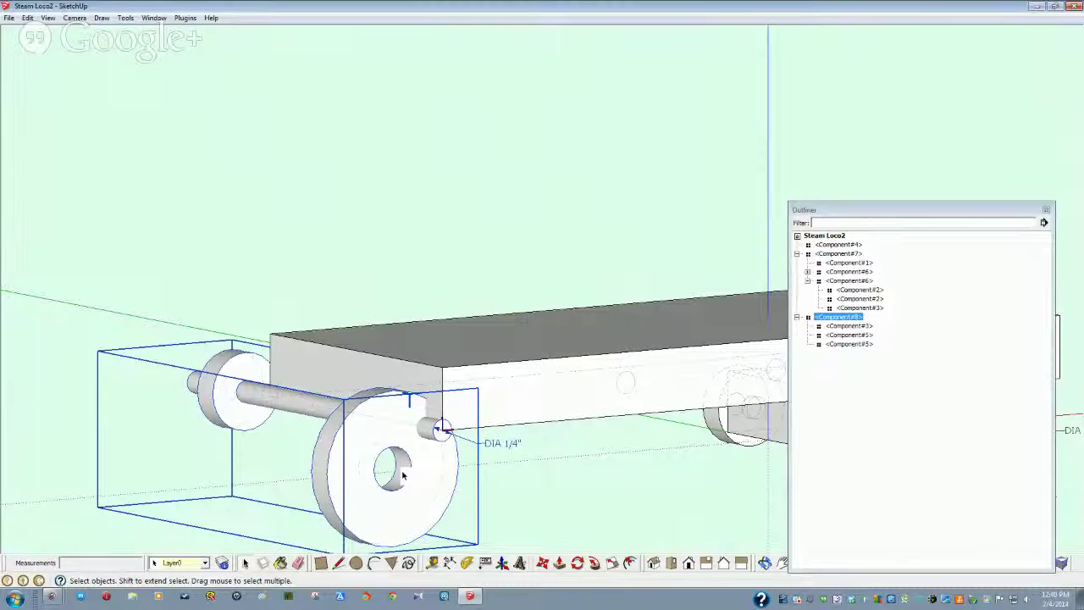
Step: Undo the scaling of the near wheel and leave the axle assembly
double_click(402, 476)
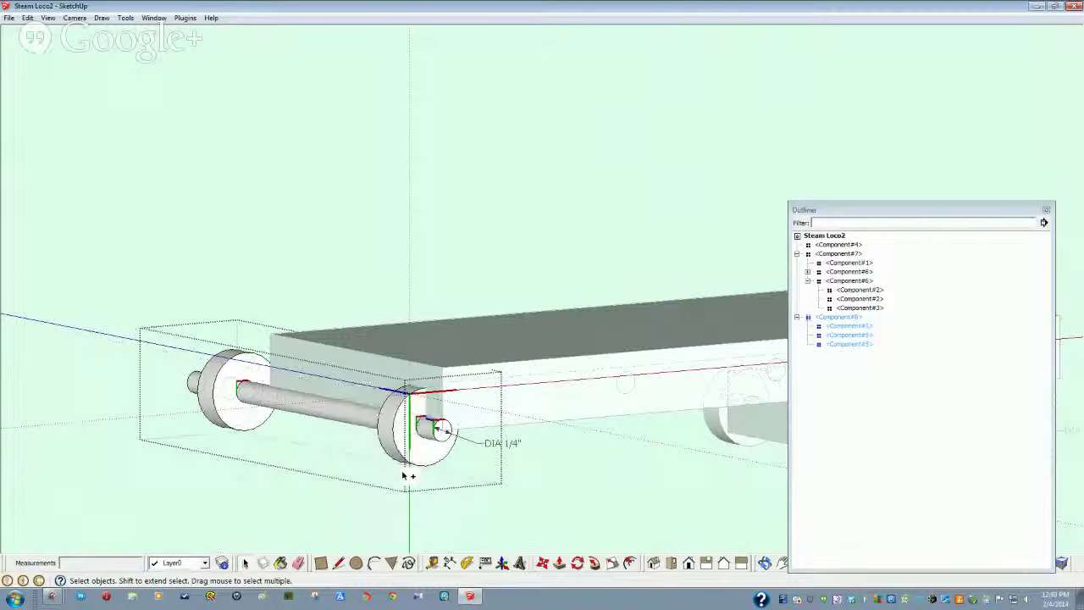
click(385, 493)
scroll(385, 493, up, 2)
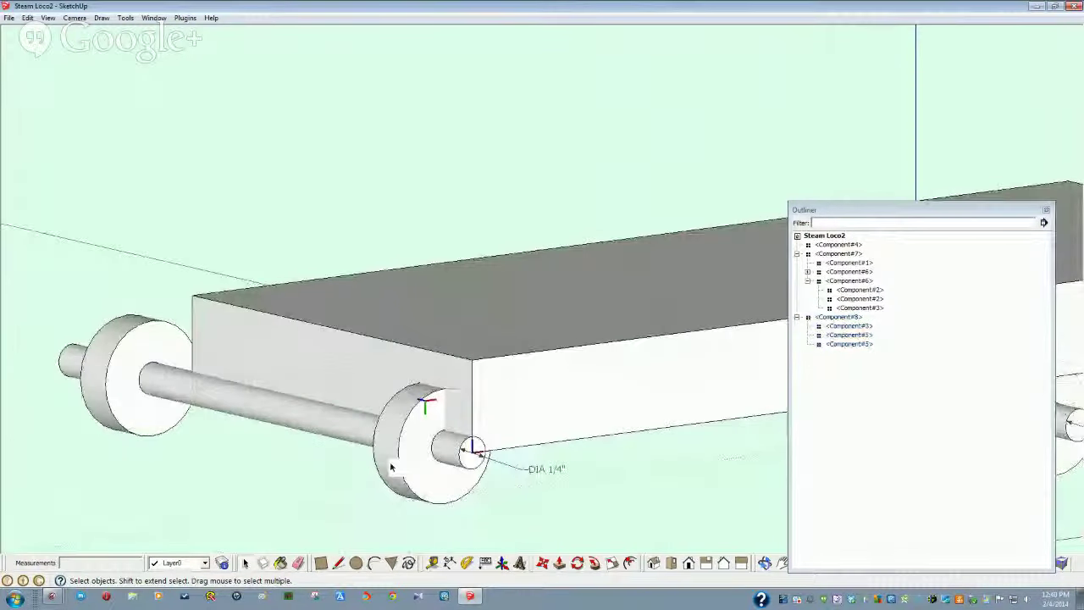
Step: Inside the near wheel component of the axle assembly, try to scale all of the disc's geometry about its centre along red and green
click(390, 471)
double_click(392, 467)
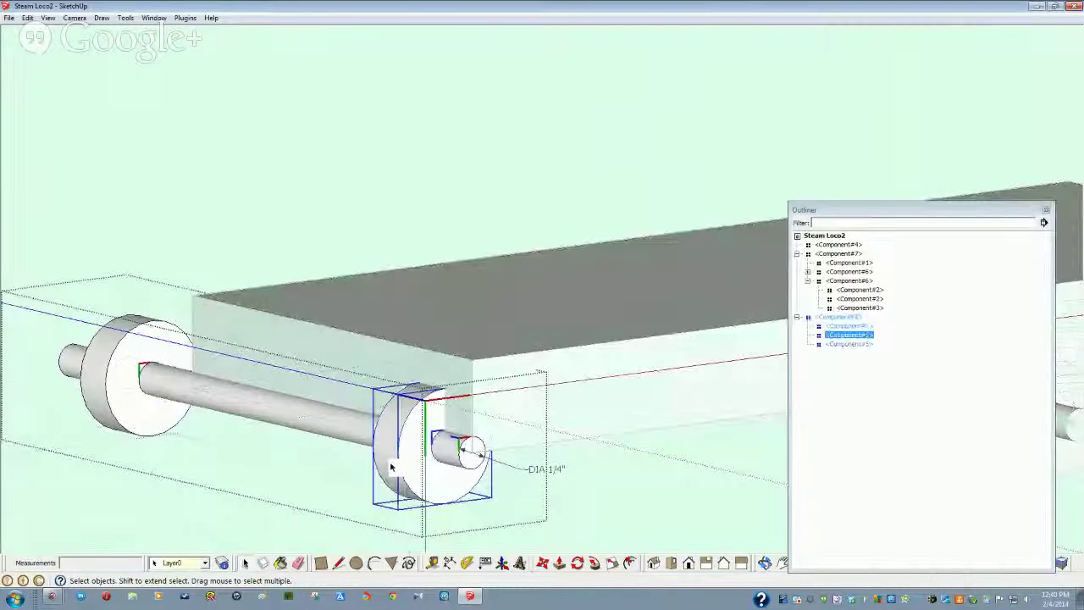
middle_drag(392, 467, 457, 475)
double_click(469, 474)
click(469, 474)
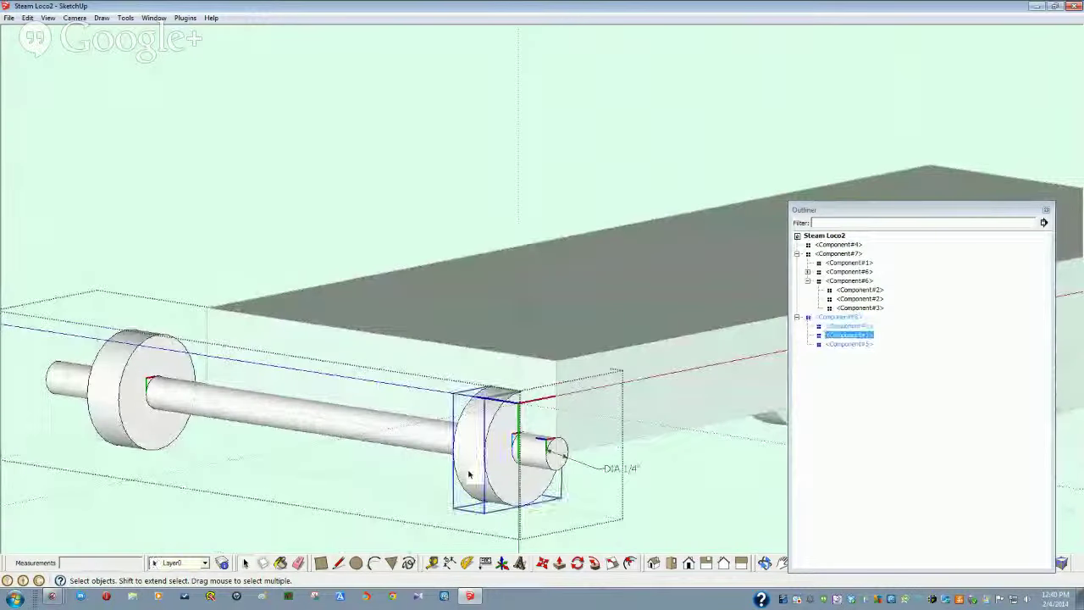
triple_click(468, 475)
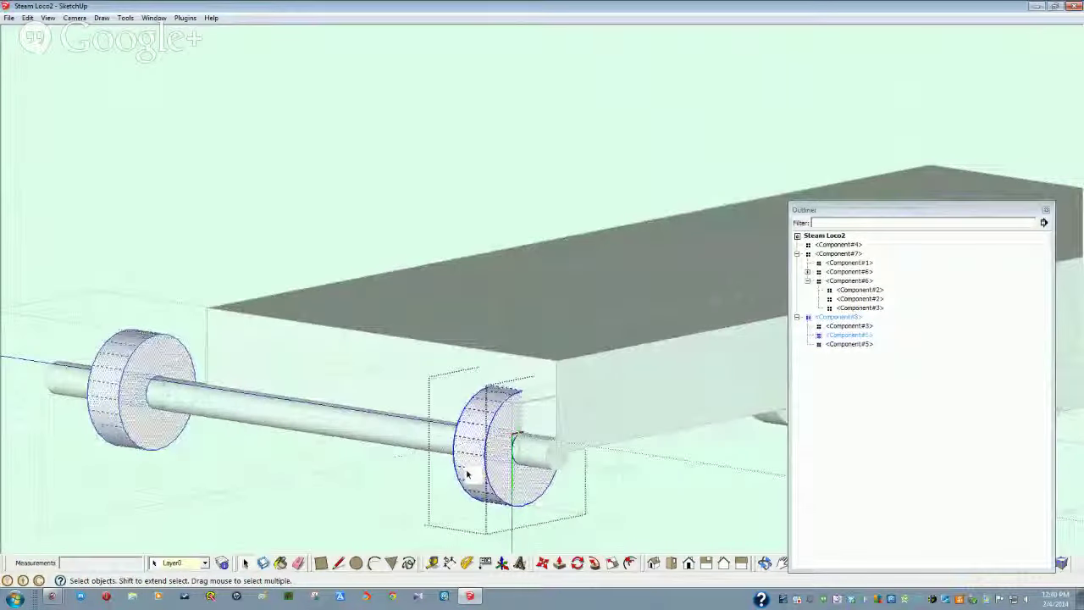
middle_drag(627, 525, 542, 583)
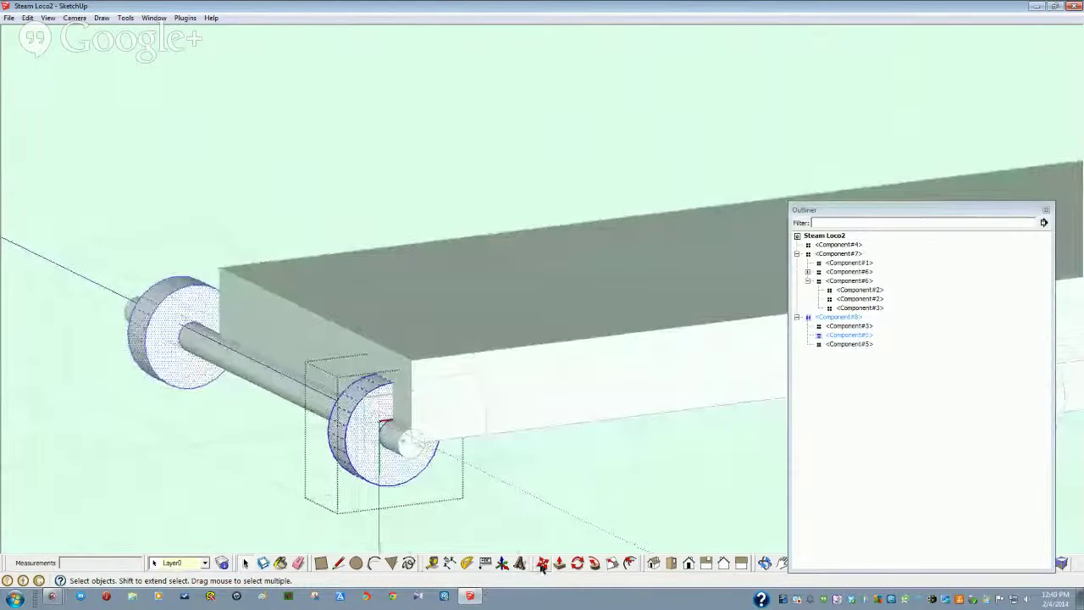
click(612, 563)
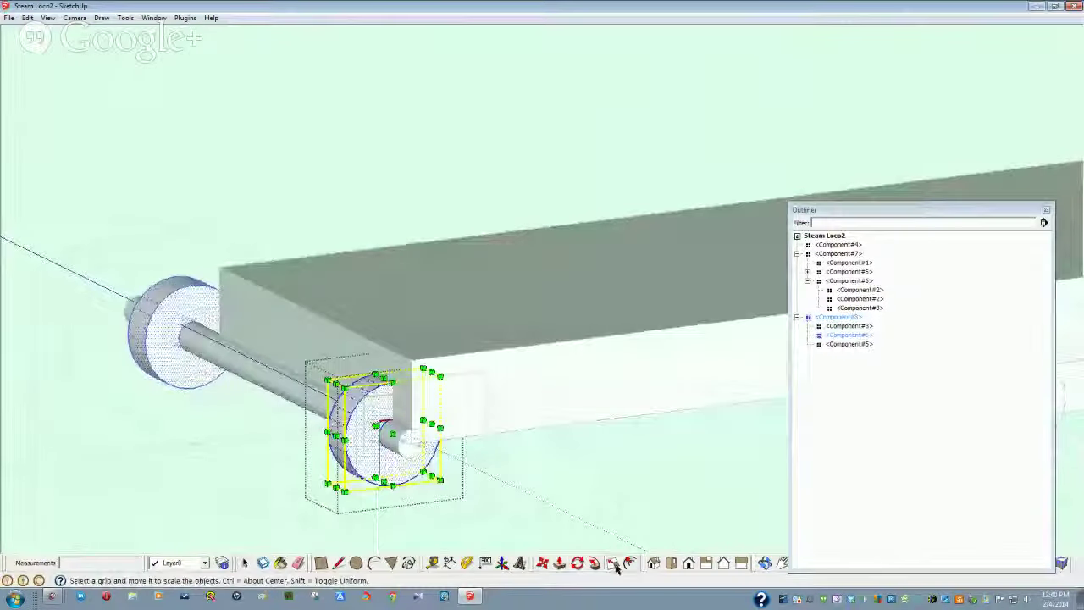
drag(333, 489, 320, 516)
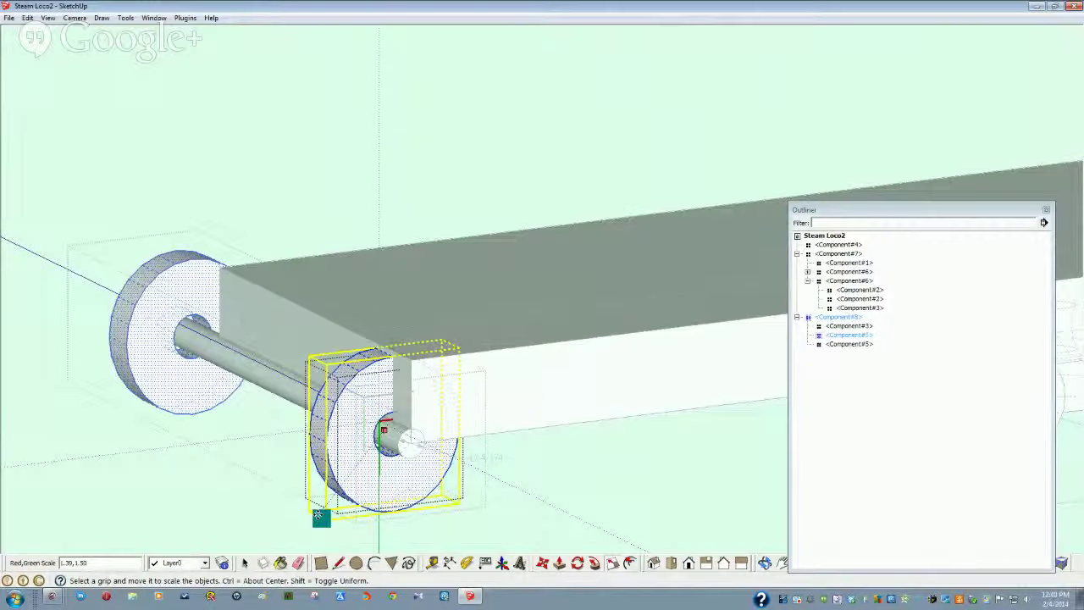
key(ctrl)
key(ctrl)
key(Escape)
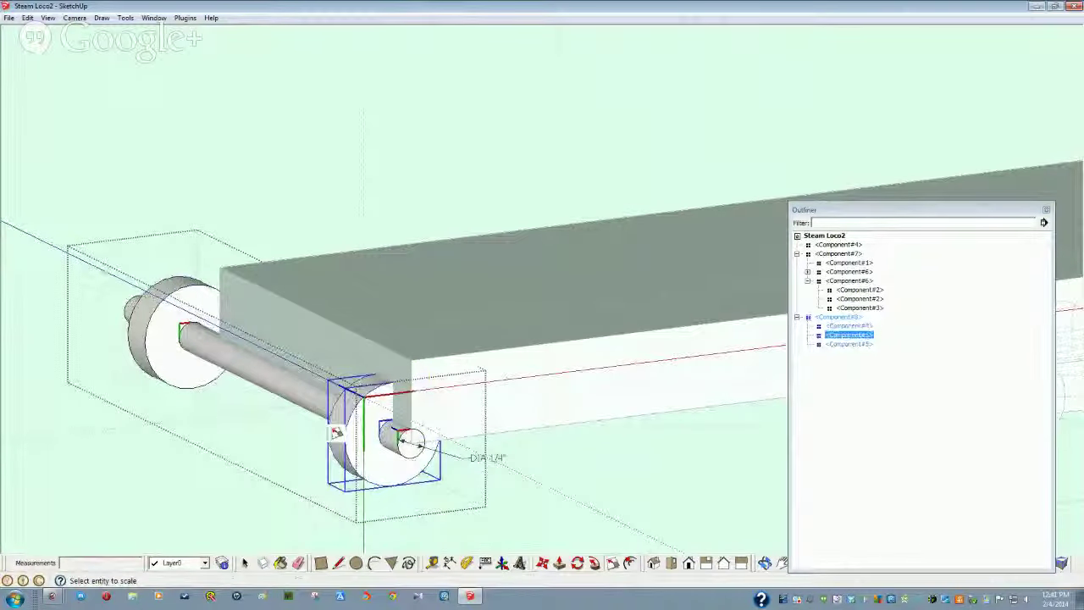
key(space)
key(ctrl+z)
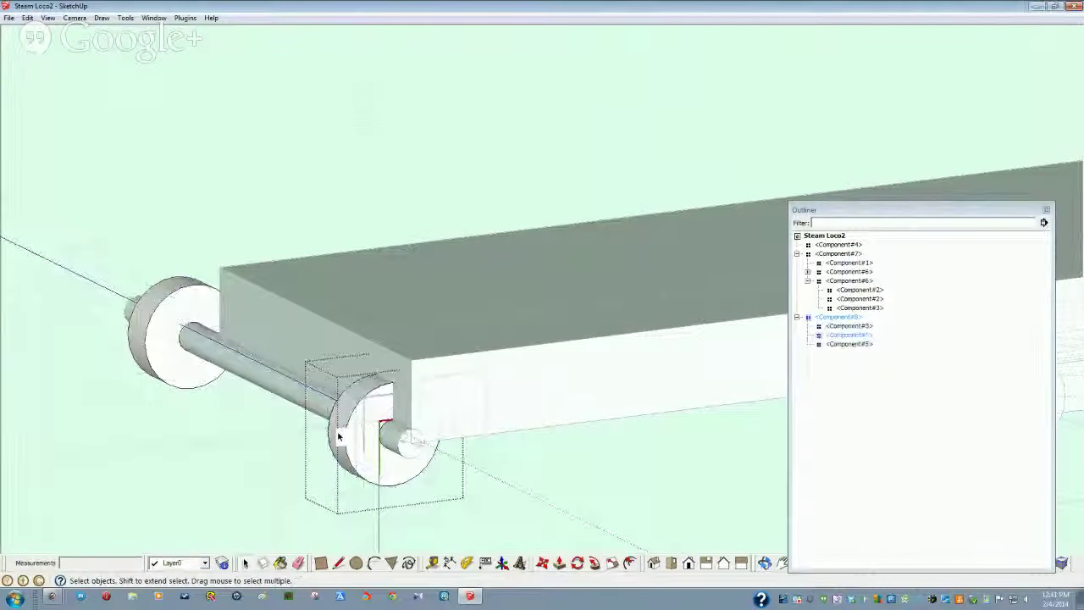
click(560, 563)
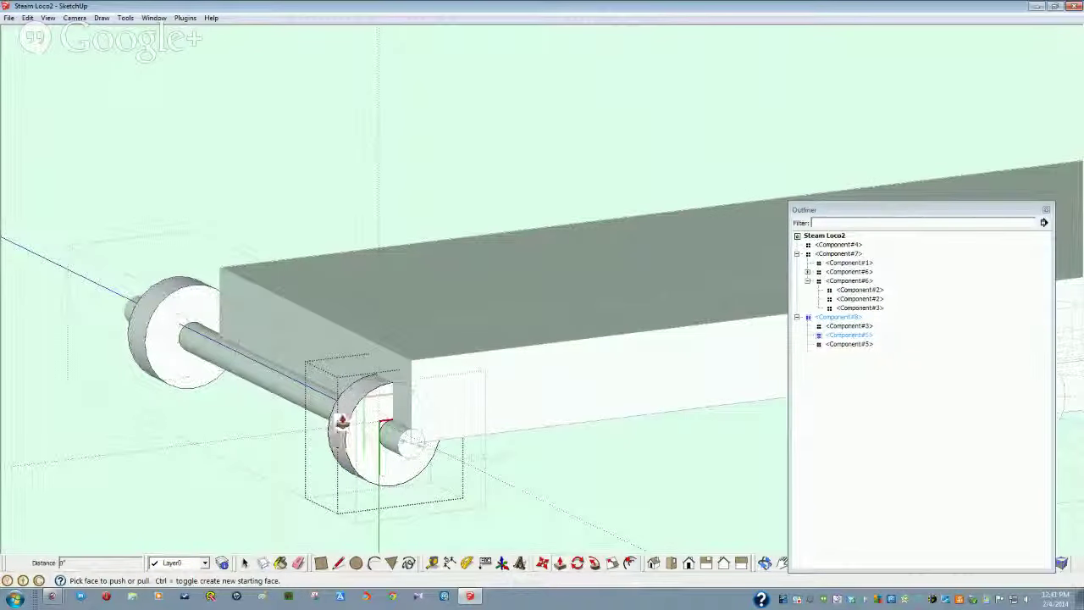
key(space)
click(586, 532)
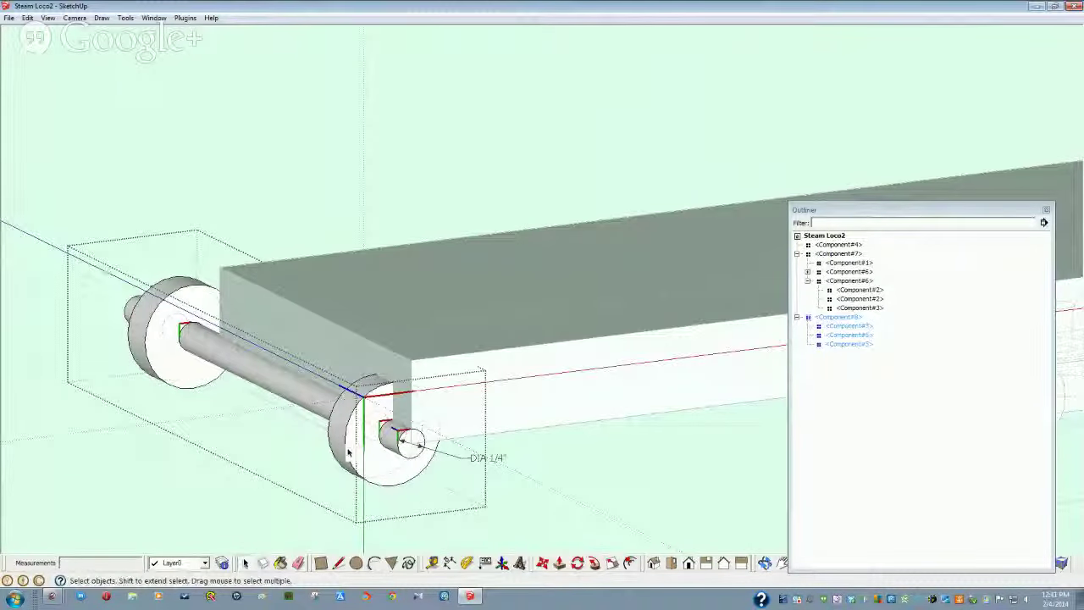
Step: Inside the near wheel component of the axle assembly, offset the disc's outer edge outward by .375
double_click(346, 453)
triple_click(345, 453)
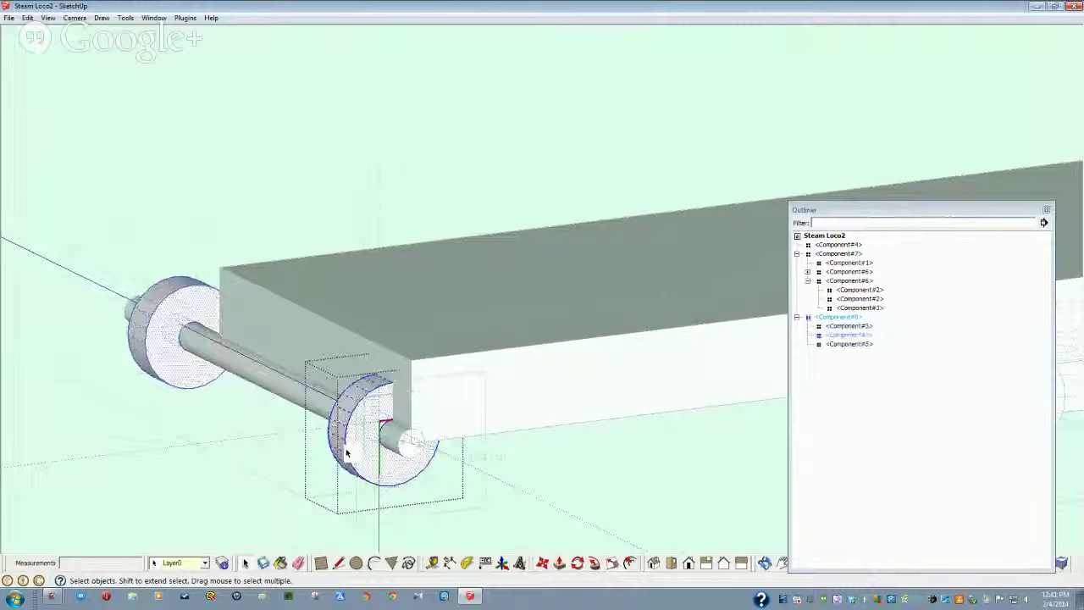
click(346, 453)
click(350, 464)
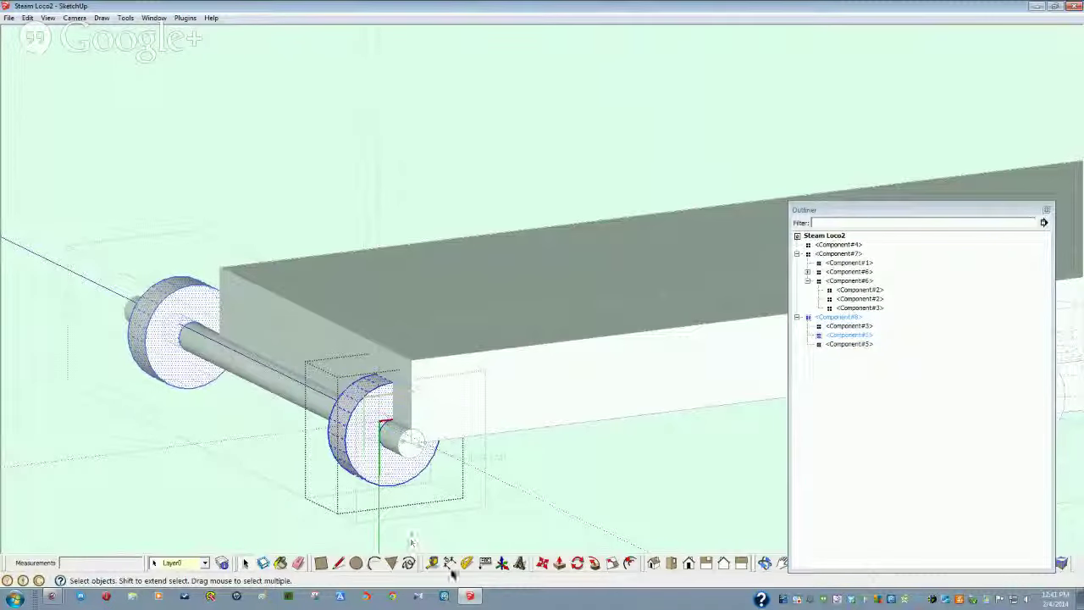
click(361, 481)
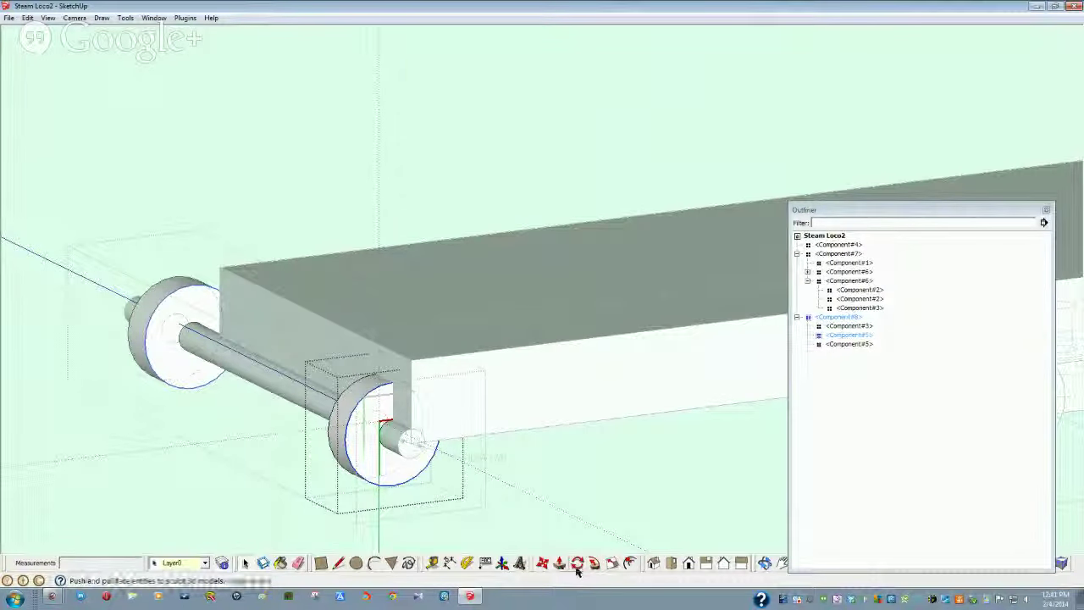
click(632, 564)
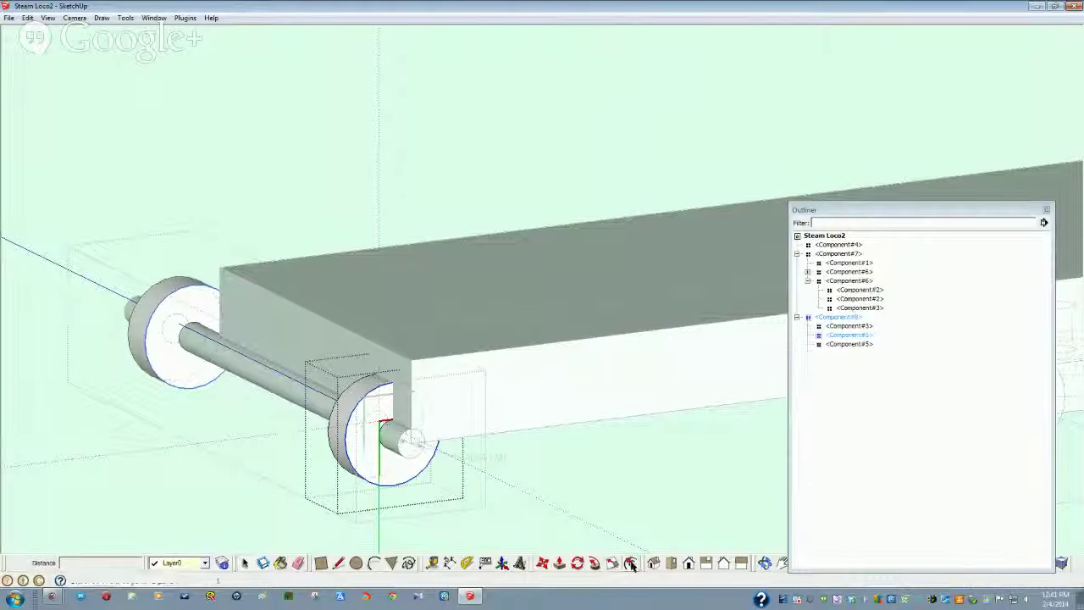
click(357, 473)
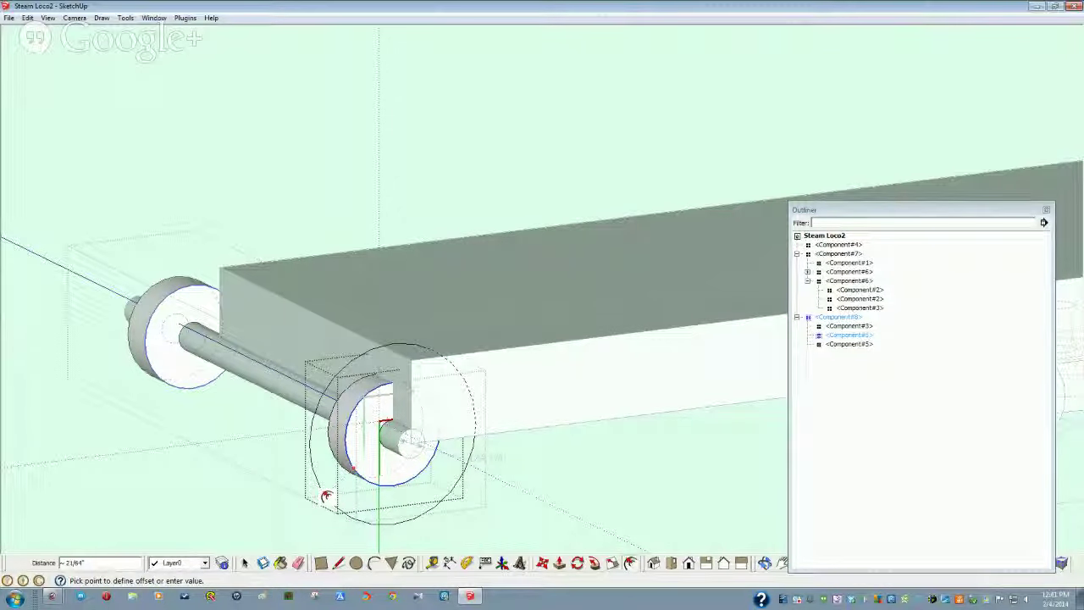
text(.37)
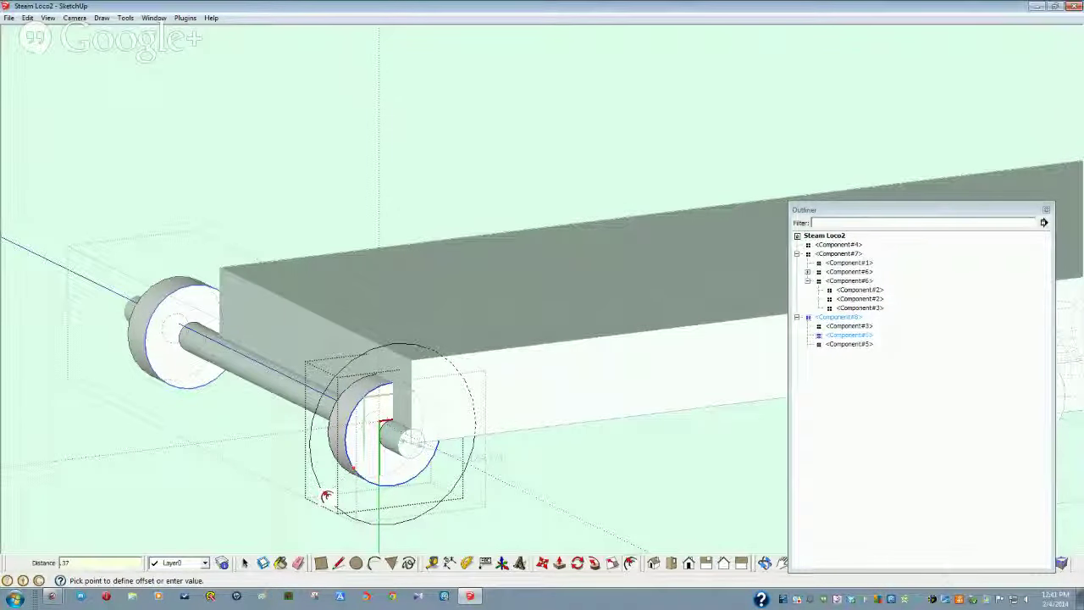
text(5)
key(Return)
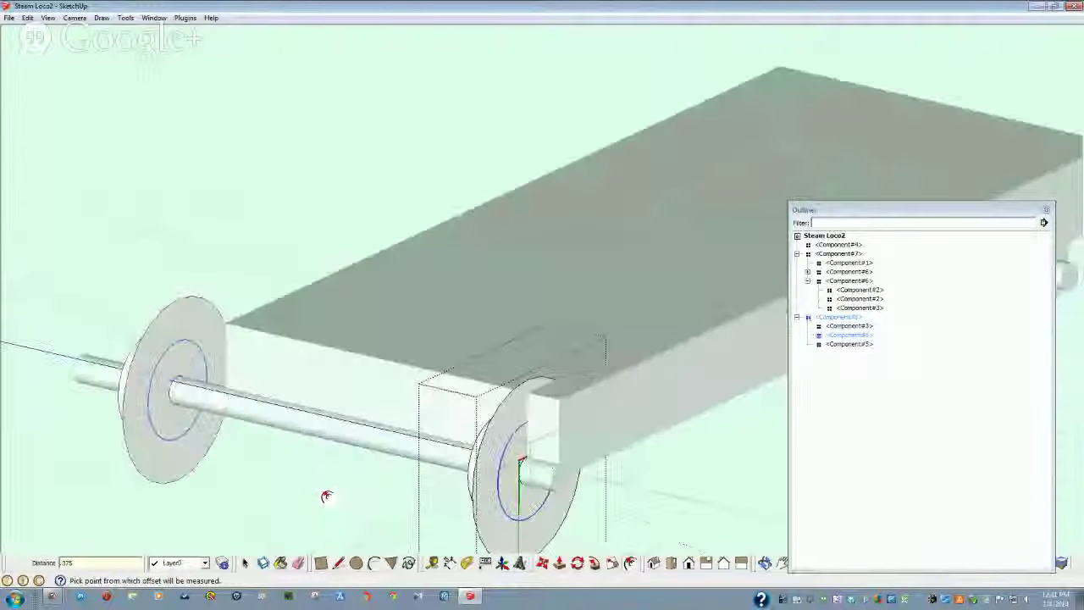
Step: Push/Pull the new outer ring until it is flush with the opposite face of the original disc
middle_drag(327, 496, 748, 484)
key(space)
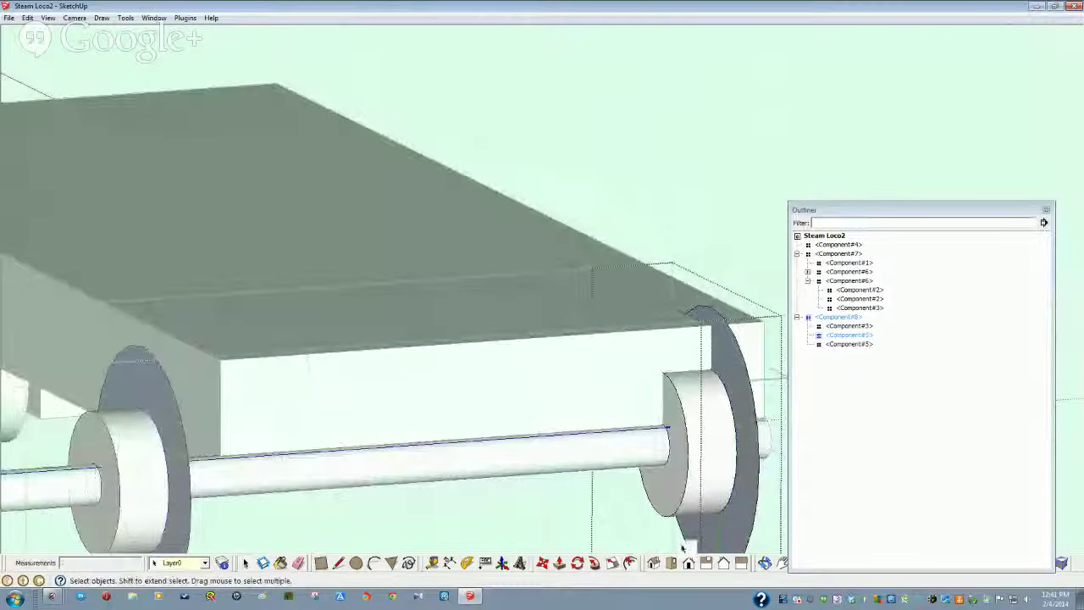
middle_drag(683, 548, 626, 555)
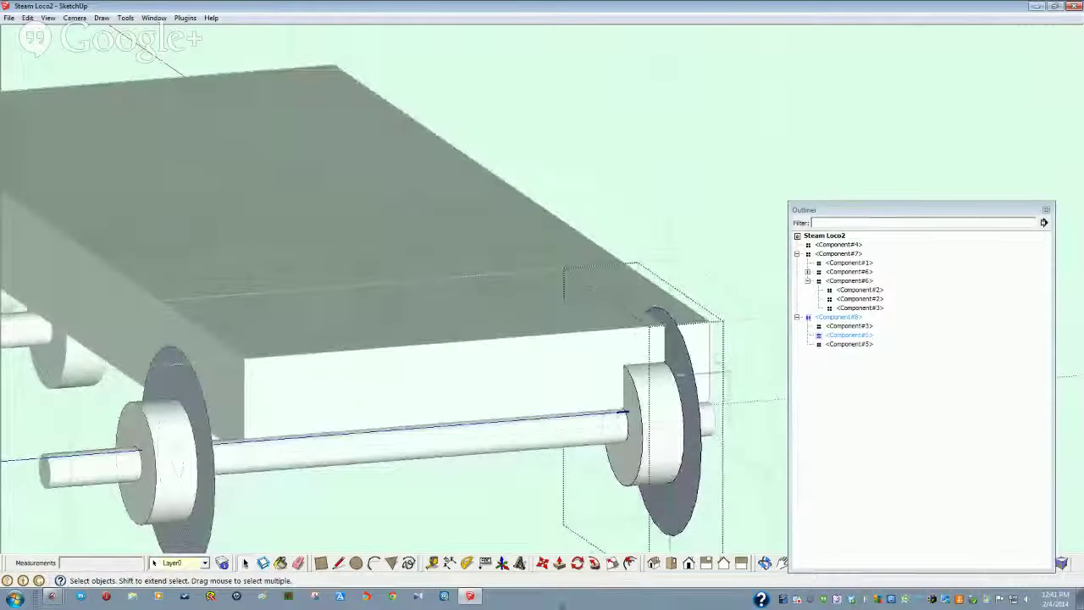
click(559, 564)
click(685, 502)
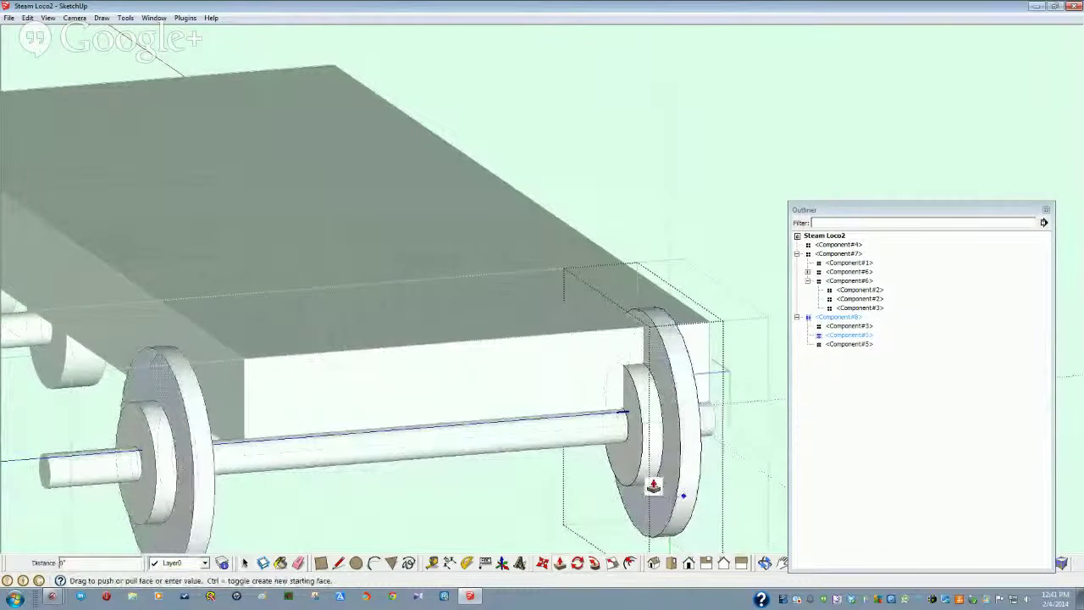
click(624, 484)
Step: Open the entity info of the inner circle on the wheel's face and set its radius to 1/4"
middle_drag(625, 484, 402, 529)
click(401, 515)
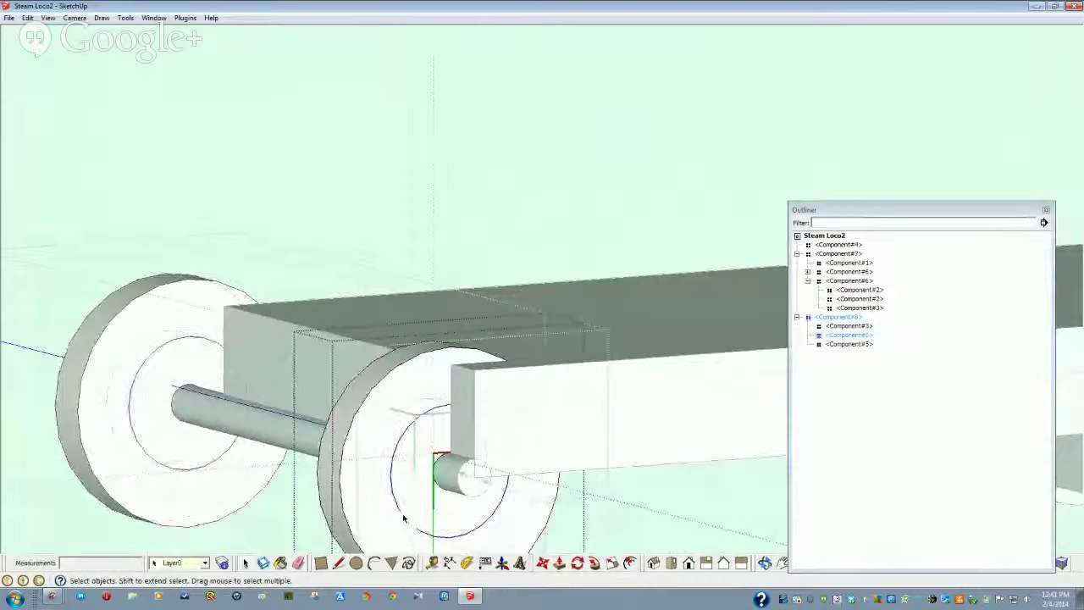
right_click(403, 515)
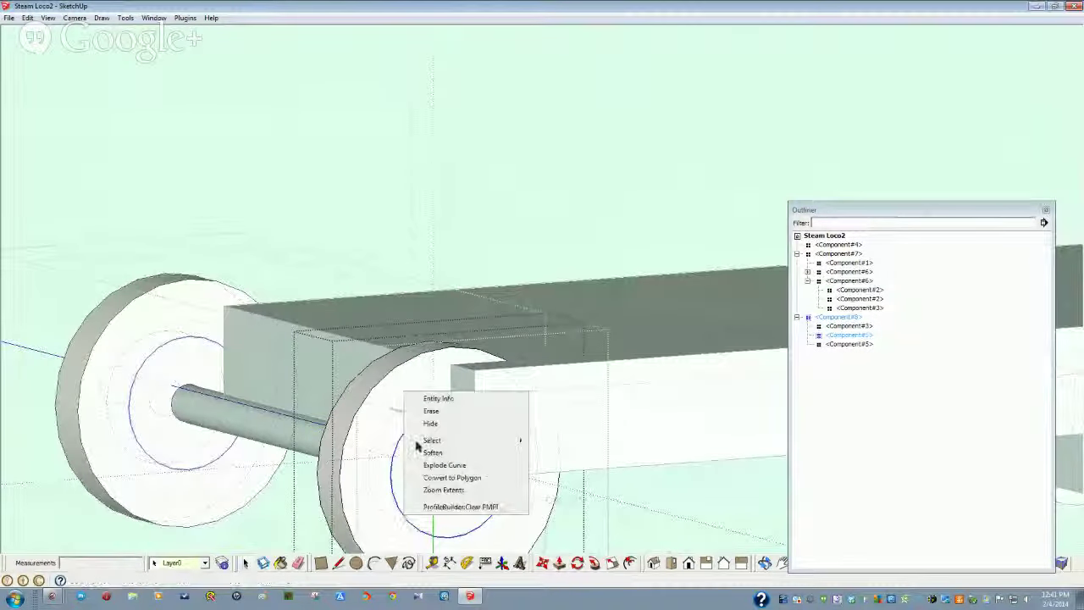
click(435, 399)
click(110, 78)
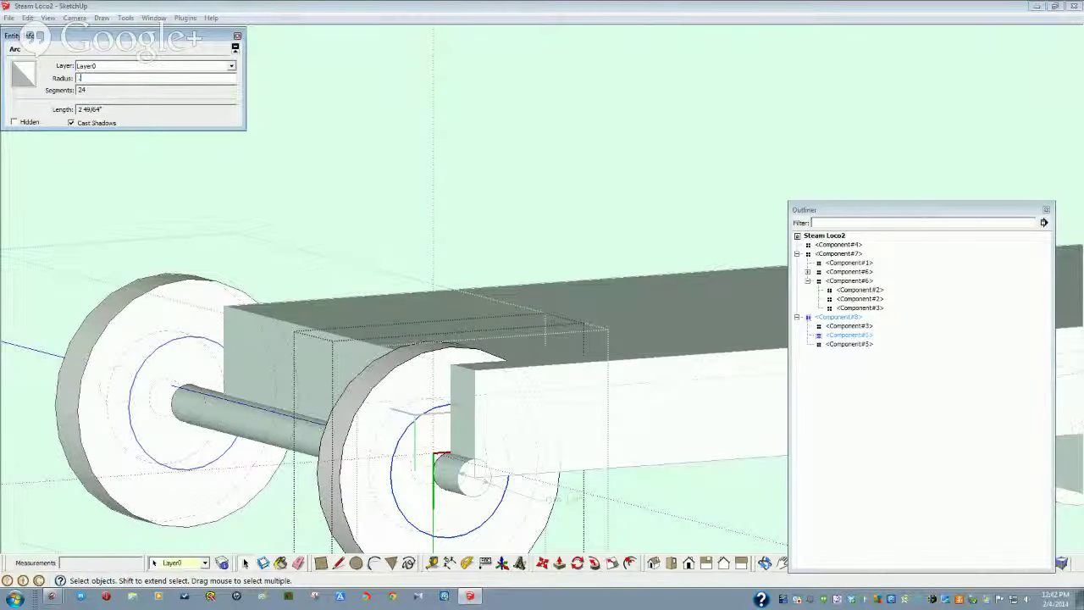
key(Return)
middle_drag(481, 479, 717, 506)
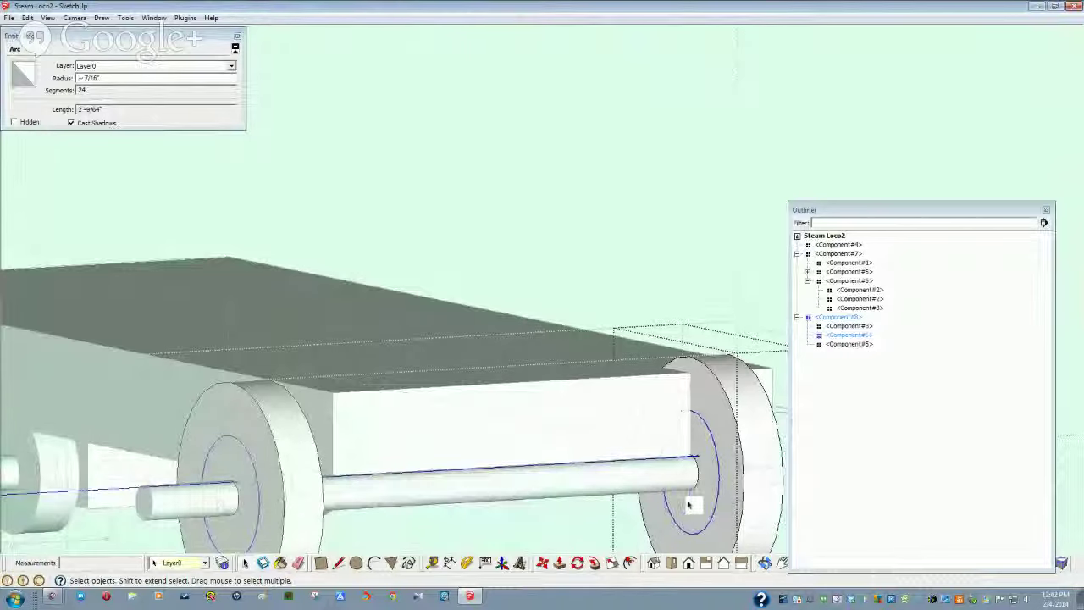
drag(131, 89, 70, 84)
click(73, 79)
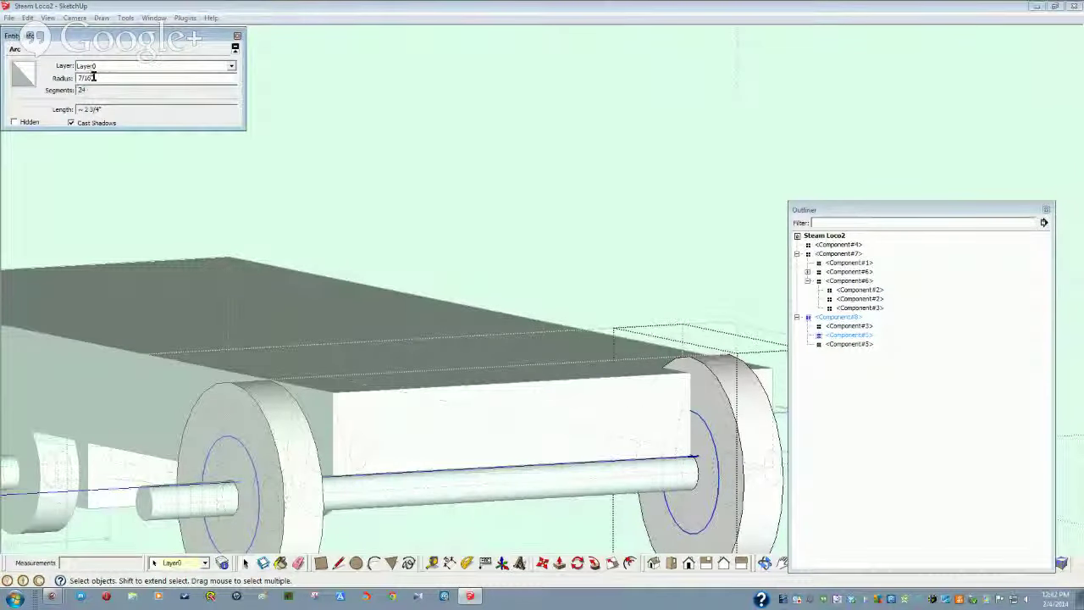
text(1/4)
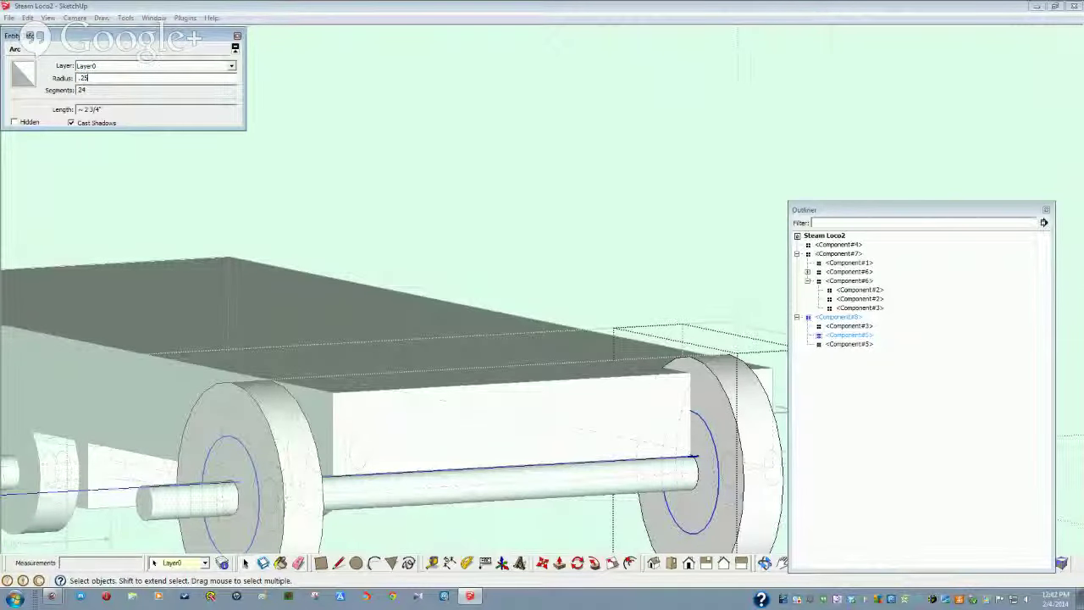
key(Return)
Step: Push/Pull the small hub face around the axle outward from the wheel's outer side by about 3/64"
middle_drag(390, 423, 123, 365)
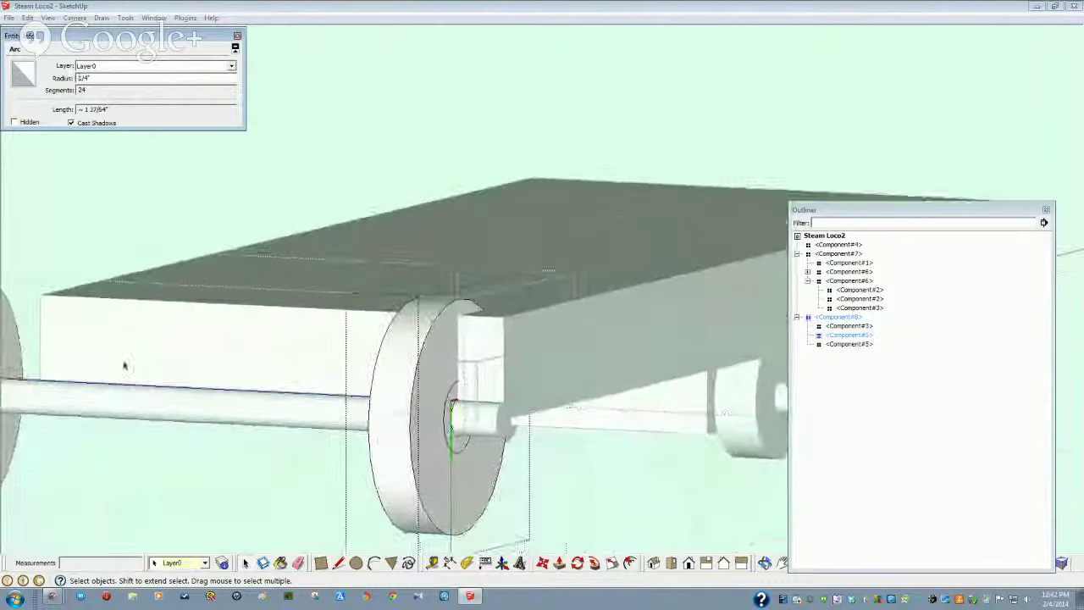
scroll(367, 457, up, 1)
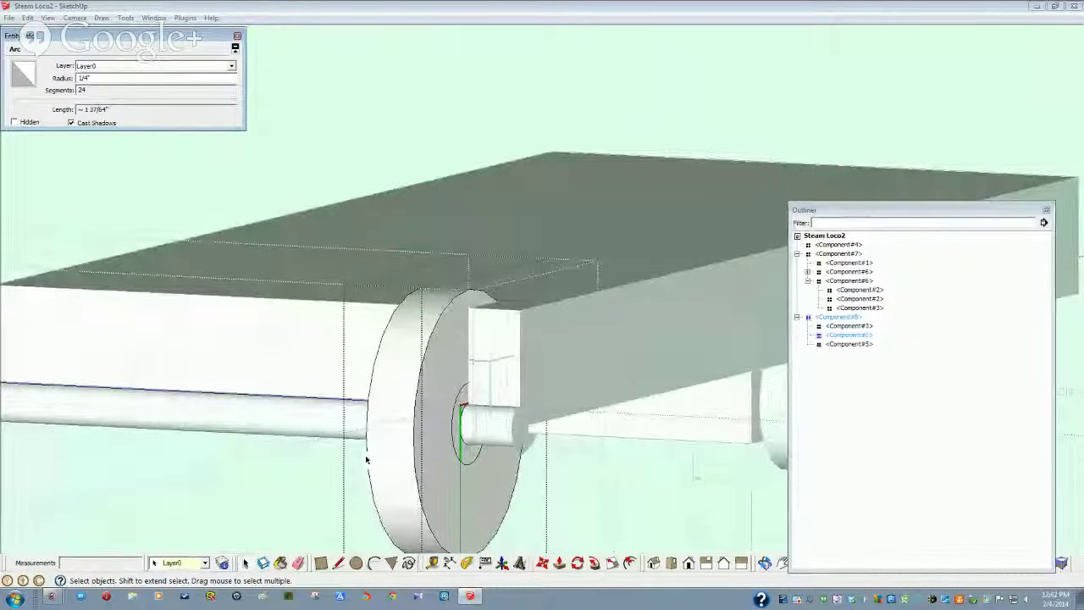
scroll(366, 460, up, 2)
scroll(365, 460, up, 2)
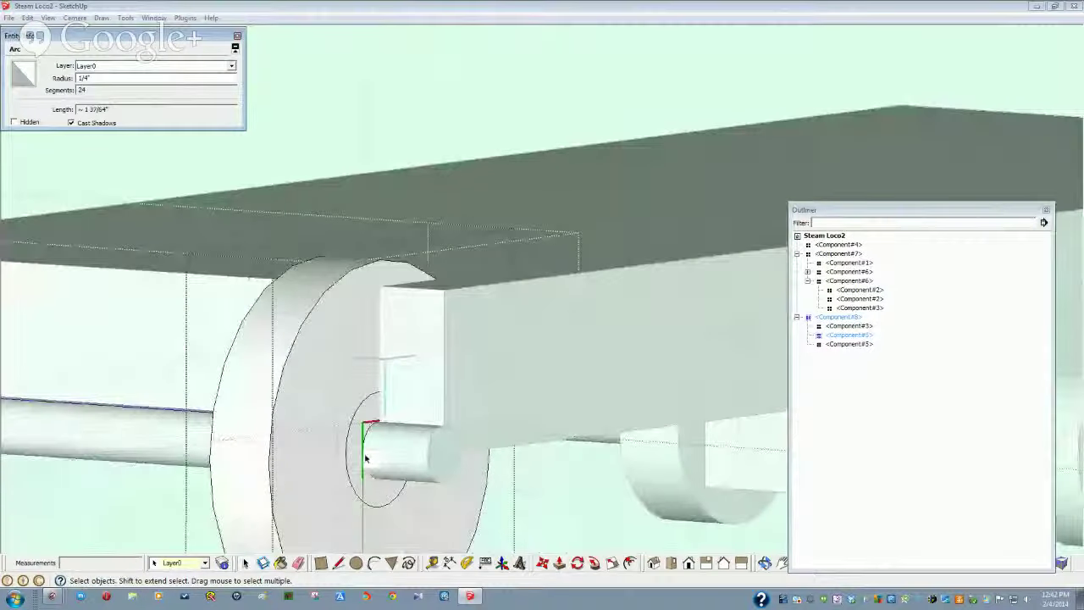
click(365, 459)
middle_drag(364, 458, 357, 458)
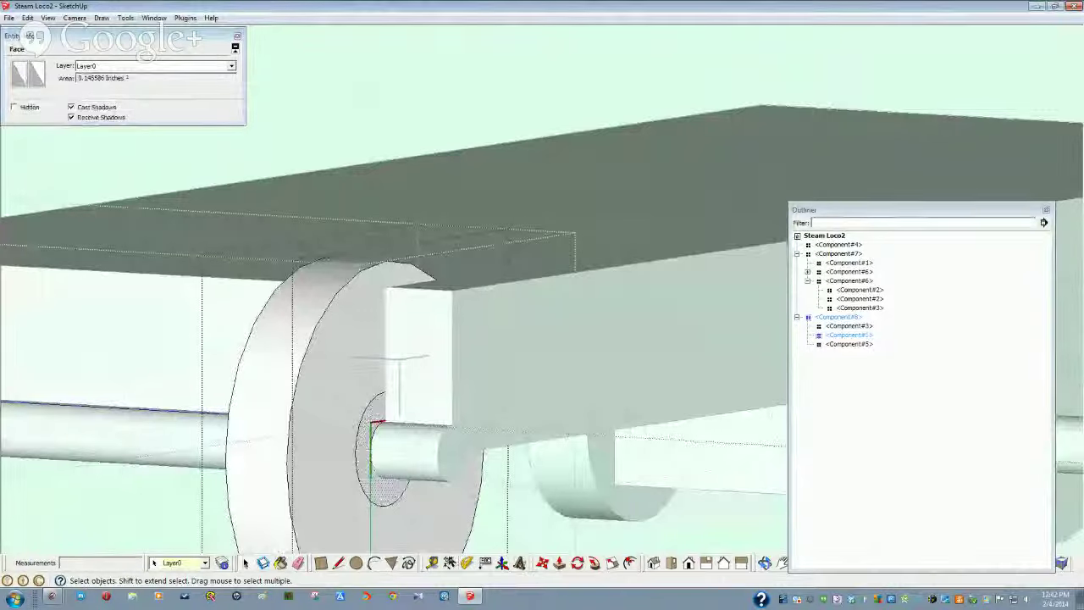
click(559, 563)
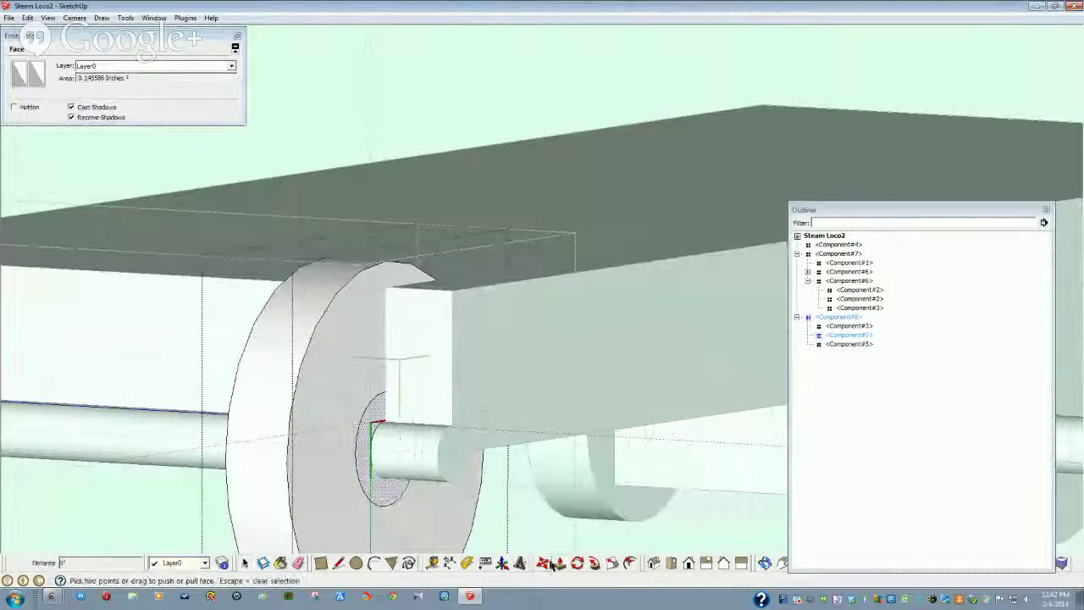
click(368, 479)
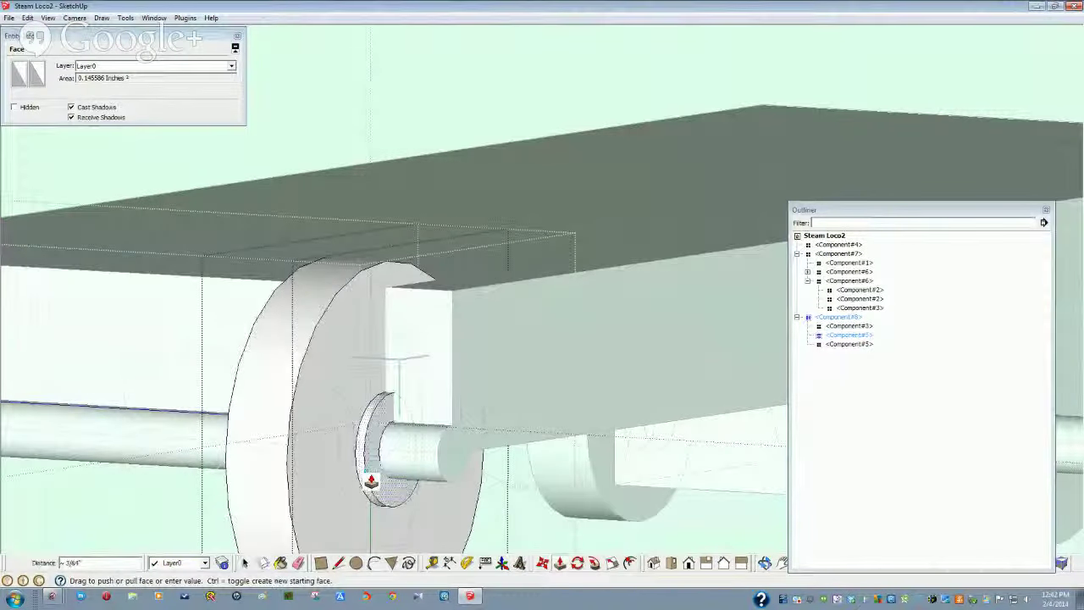
click(371, 481)
Step: Pull out the matching hub face on the wheel's inner side as well
middle_drag(371, 481, 372, 481)
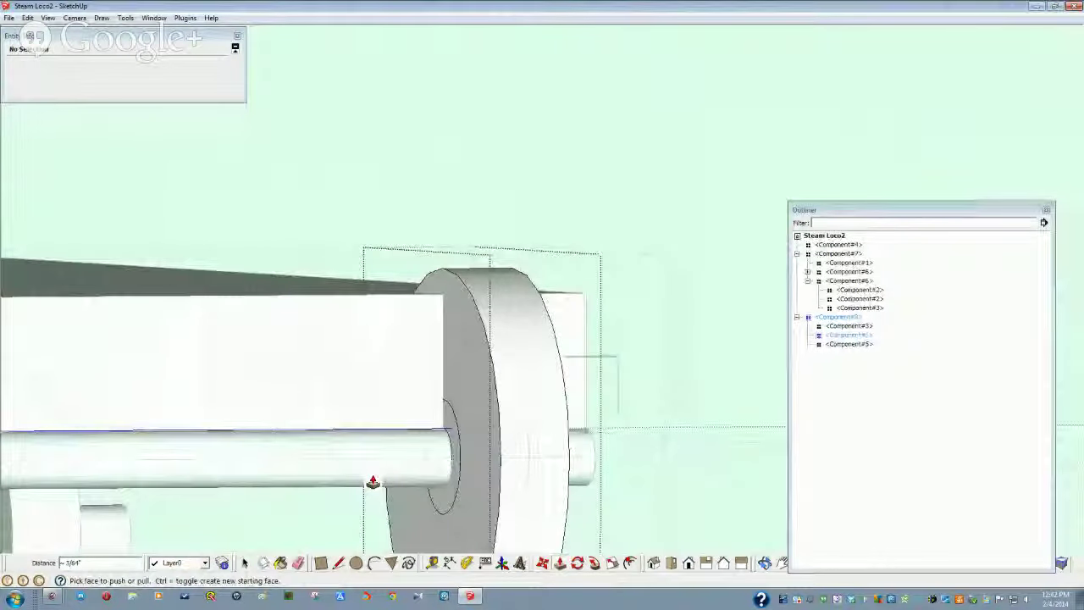
click(442, 466)
middle_drag(373, 482, 431, 504)
click(442, 466)
key(space)
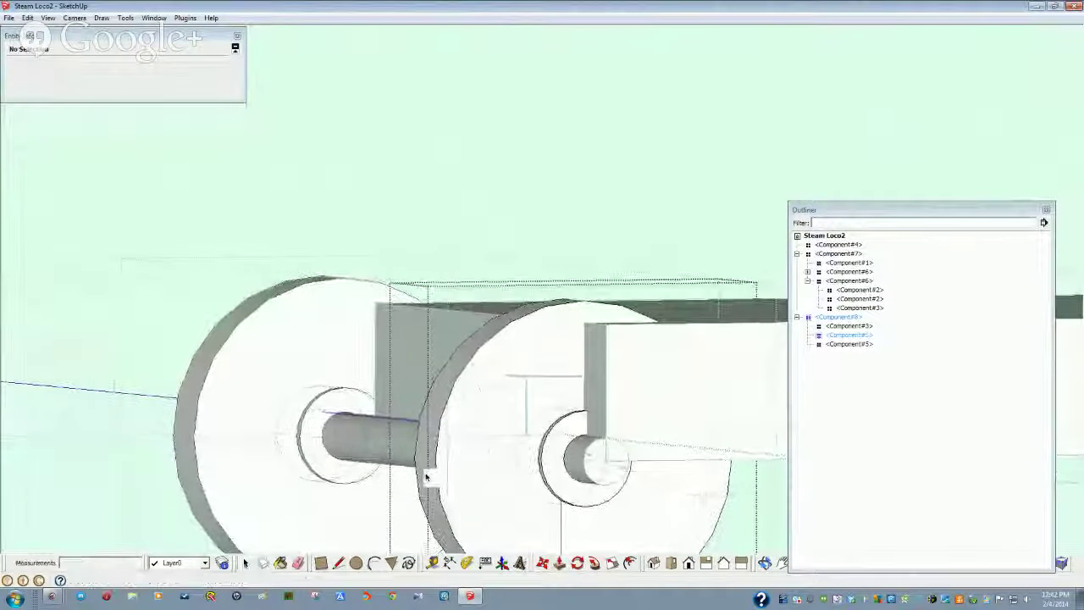
Step: Check the radius of the wheel's outer rim edge, close its entity info and leave the wheel component
click(452, 392)
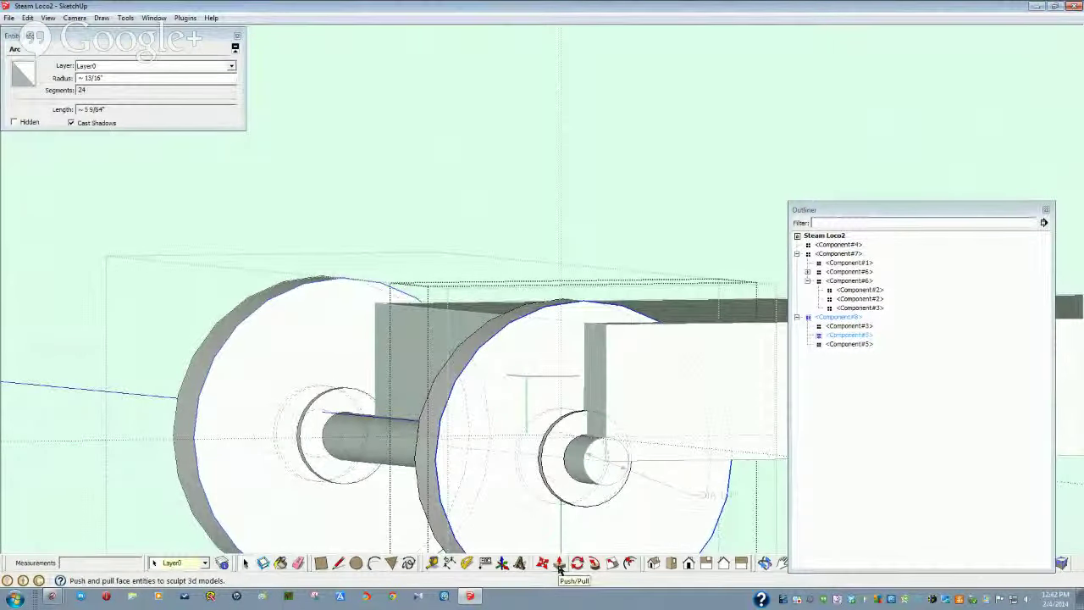
click(104, 77)
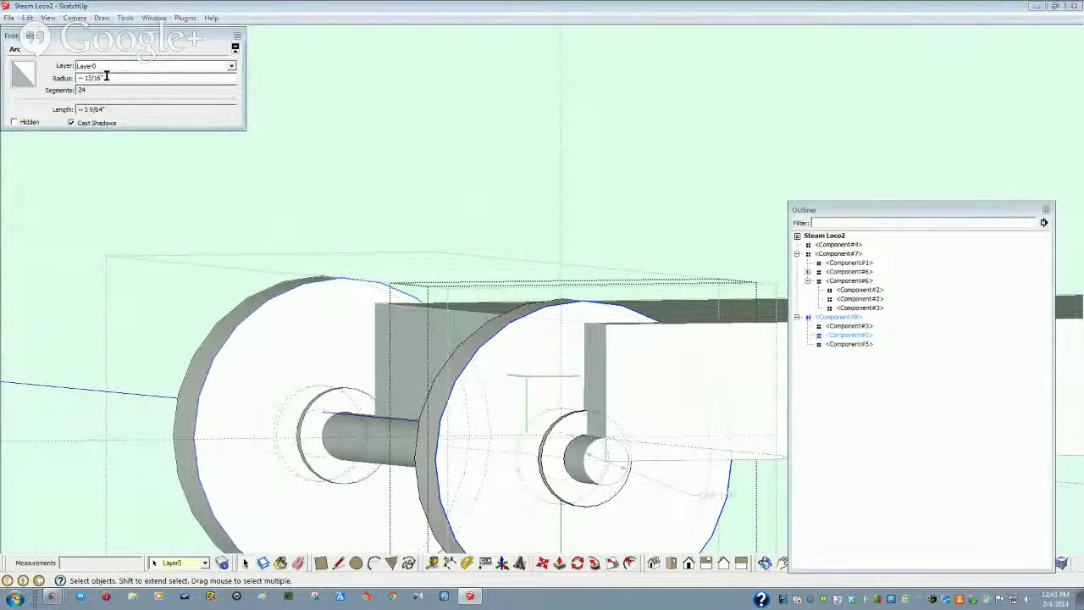
click(239, 38)
click(280, 131)
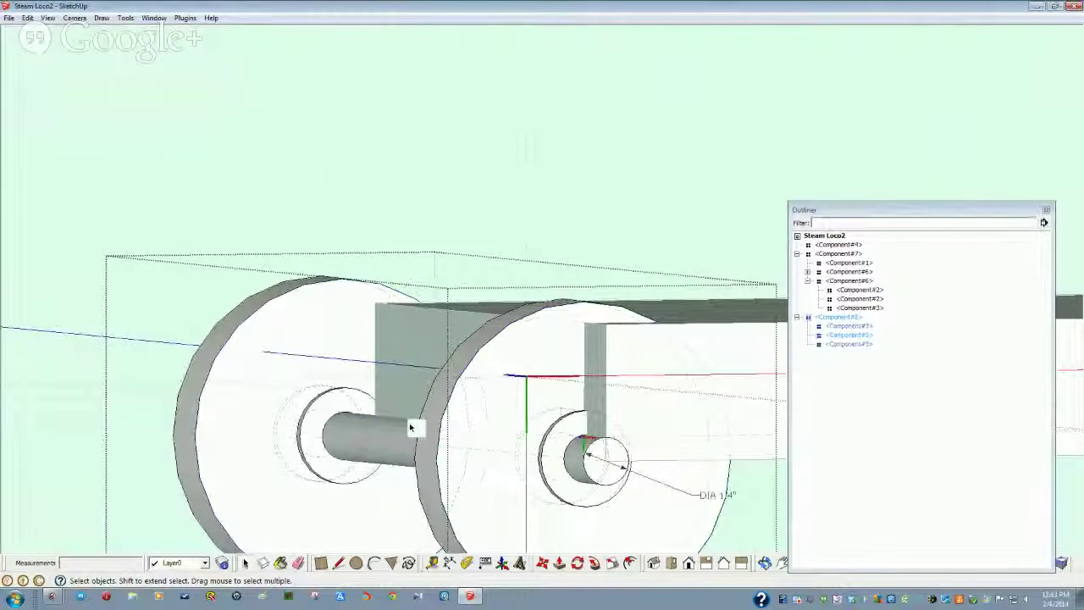
Step: Reopen the near wheel component and offset the outer rim edge slightly inward to outline a narrow rim band
click(410, 428)
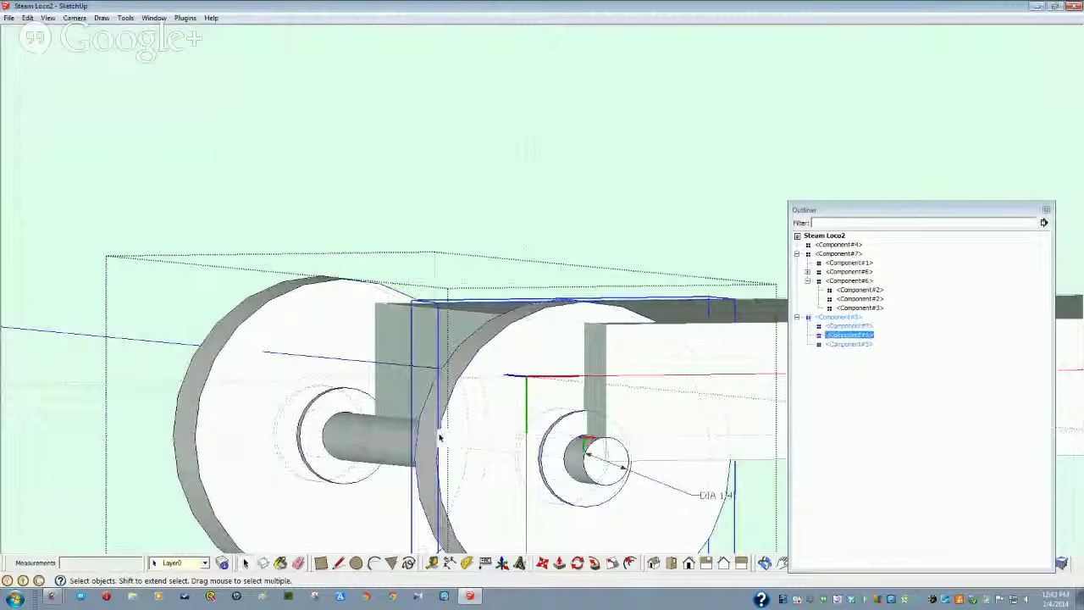
double_click(441, 501)
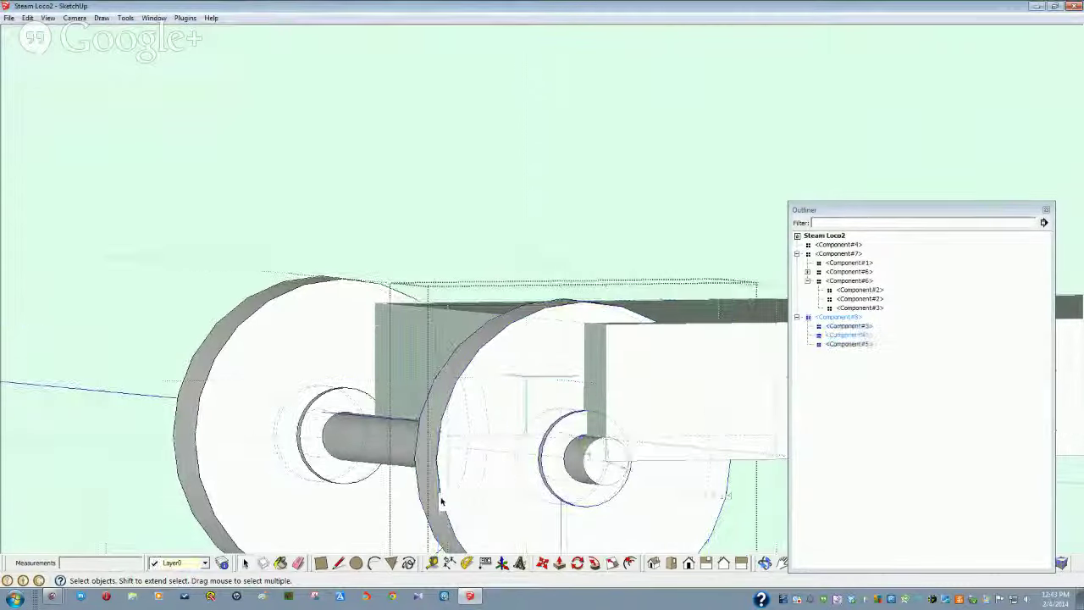
triple_click(441, 500)
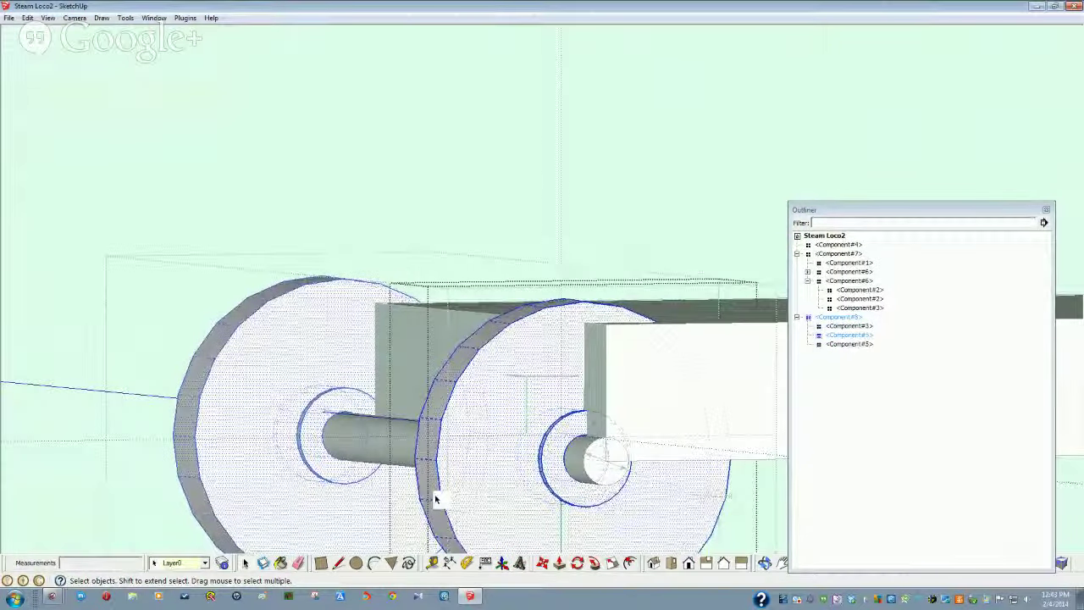
click(437, 499)
click(628, 565)
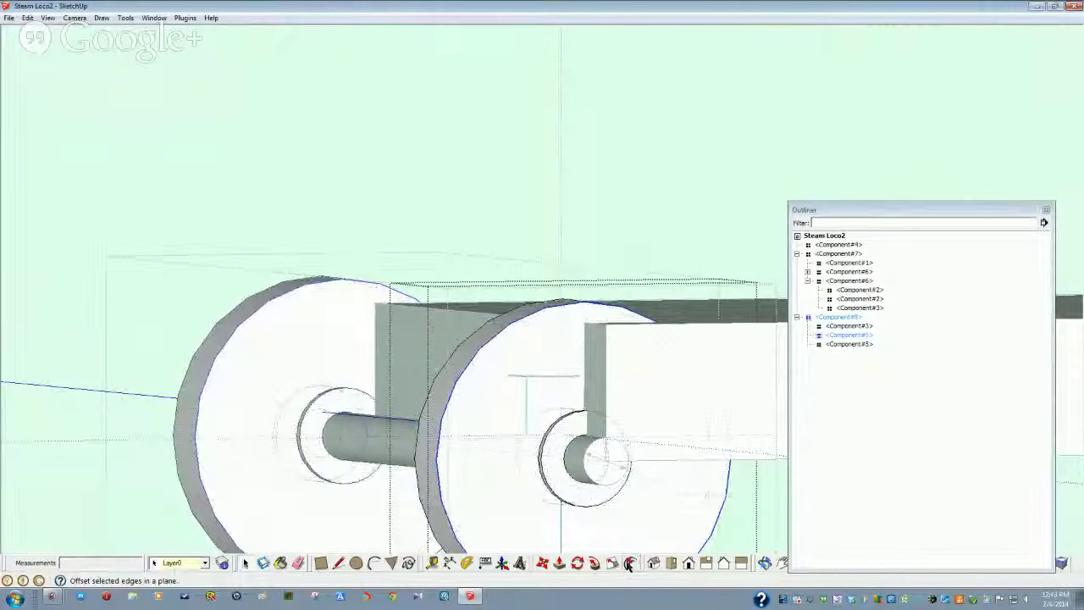
click(629, 565)
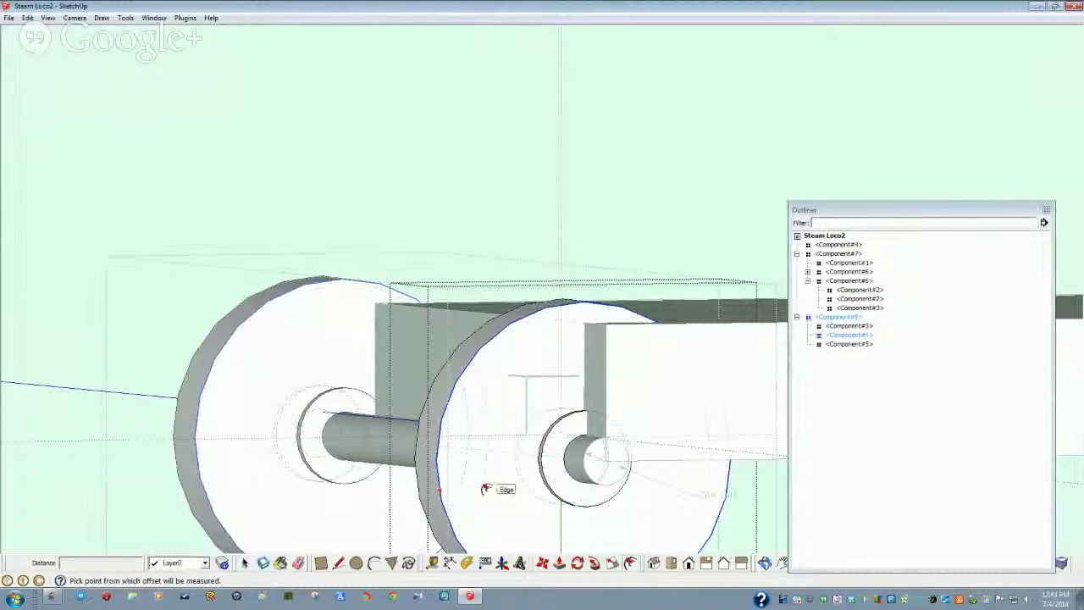
click(486, 490)
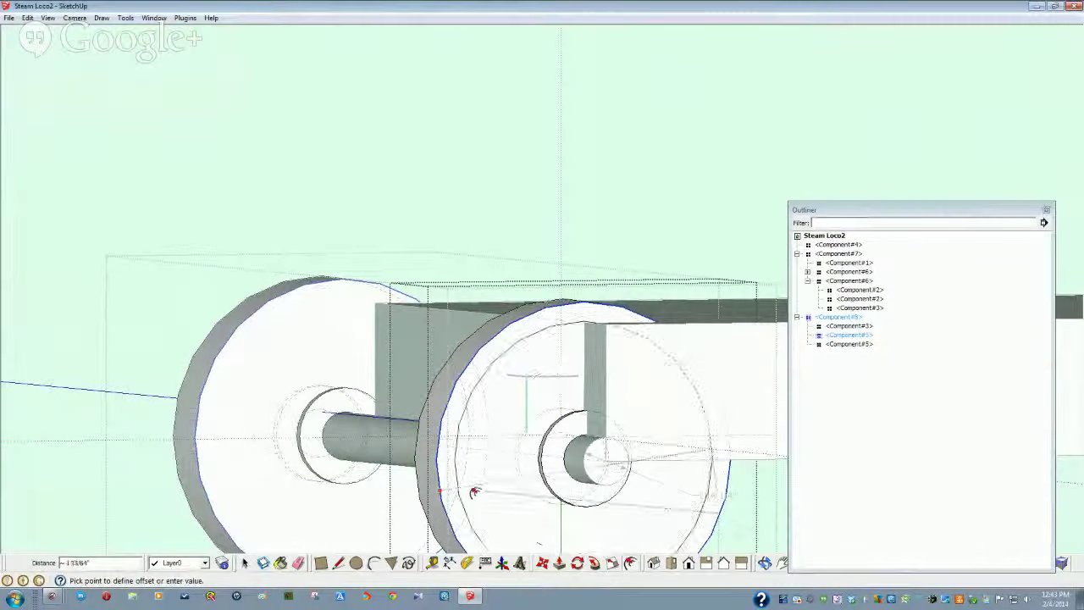
click(475, 491)
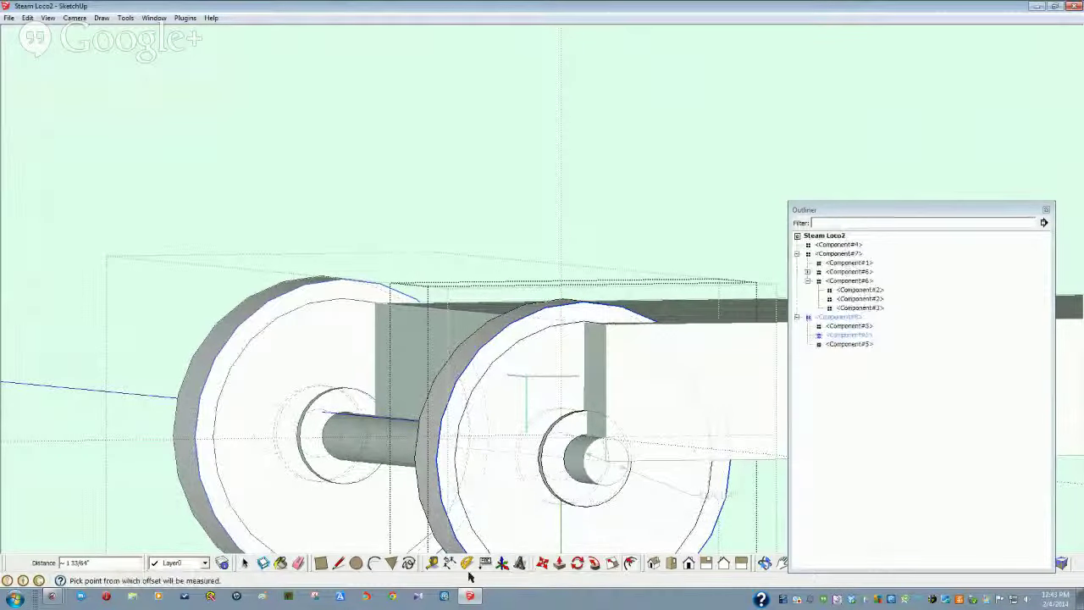
middle_drag(543, 542, 546, 477)
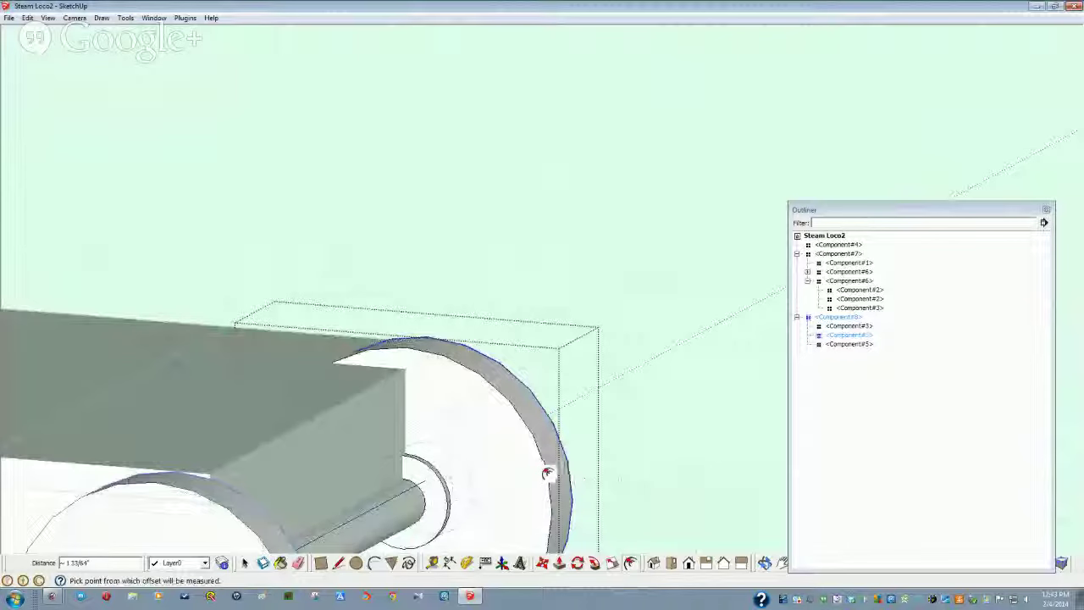
Step: Offset the wheel's rim edge on its inner face inward by about 7/64" to outline a matching rim band
click(548, 473)
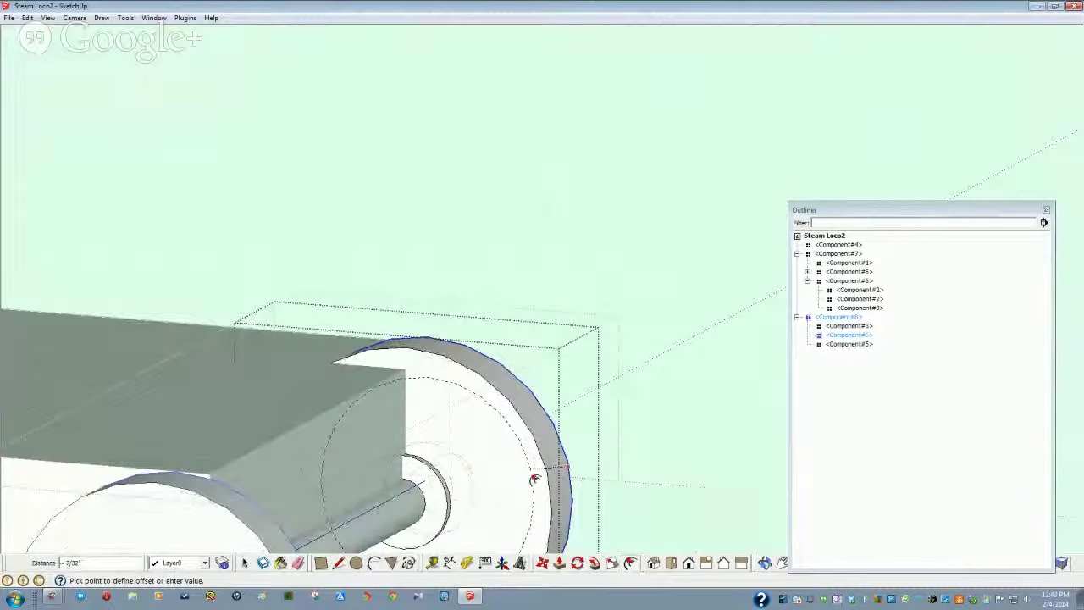
key(space)
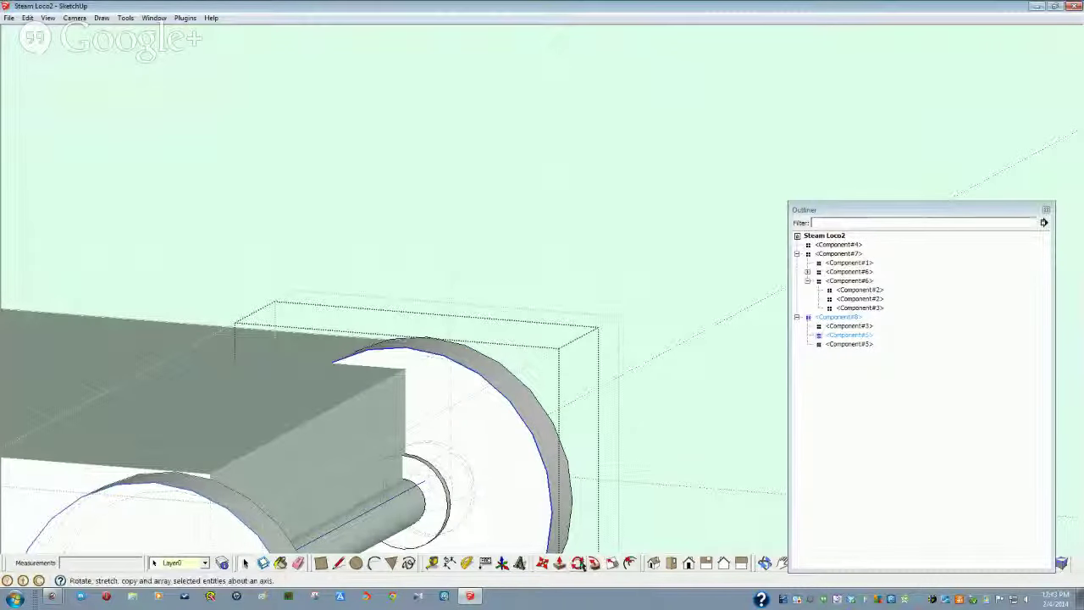
click(631, 563)
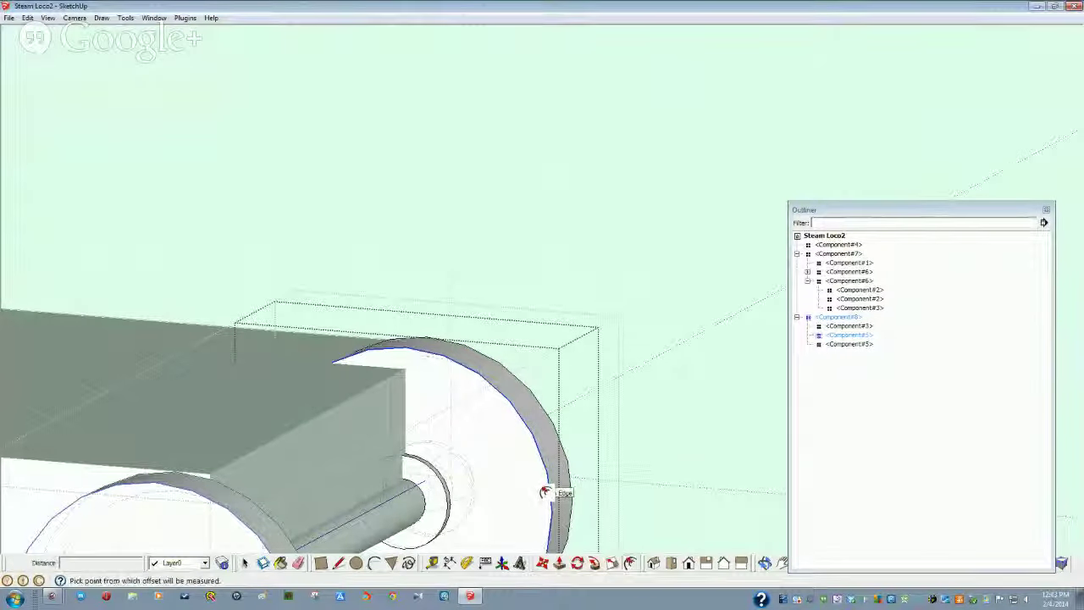
click(547, 491)
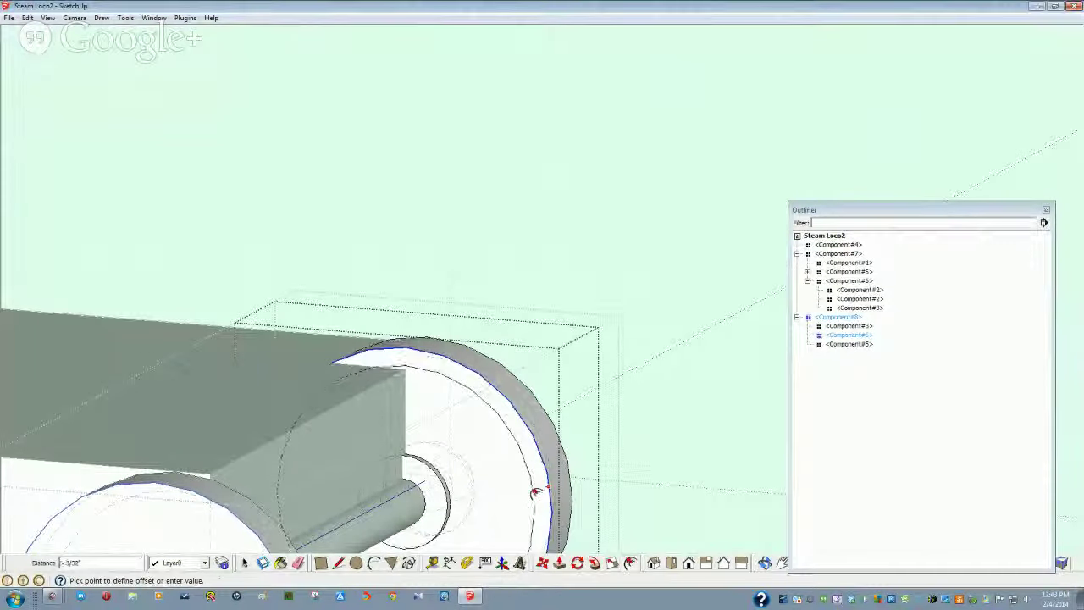
middle_drag(534, 492, 547, 554)
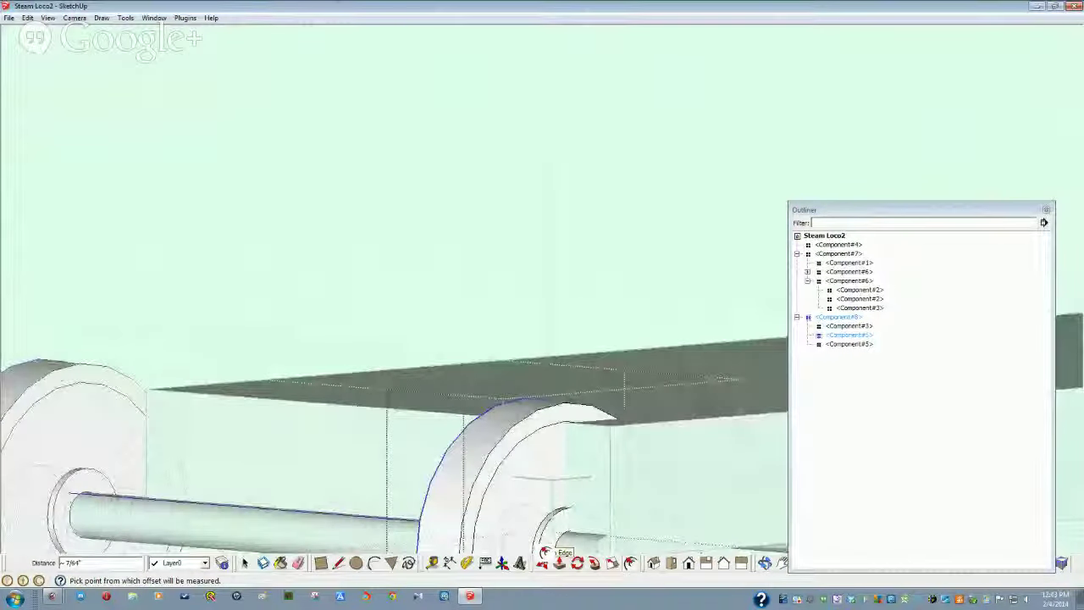
Step: Push/Pull the disc face between hub and rim on the wheel's outer side inward to recess it, and leave the wheel component
key(space)
mouse_move(545, 553)
middle_down()
mouse_move(660, 499)
mouse_move(537, 567)
middle_up()
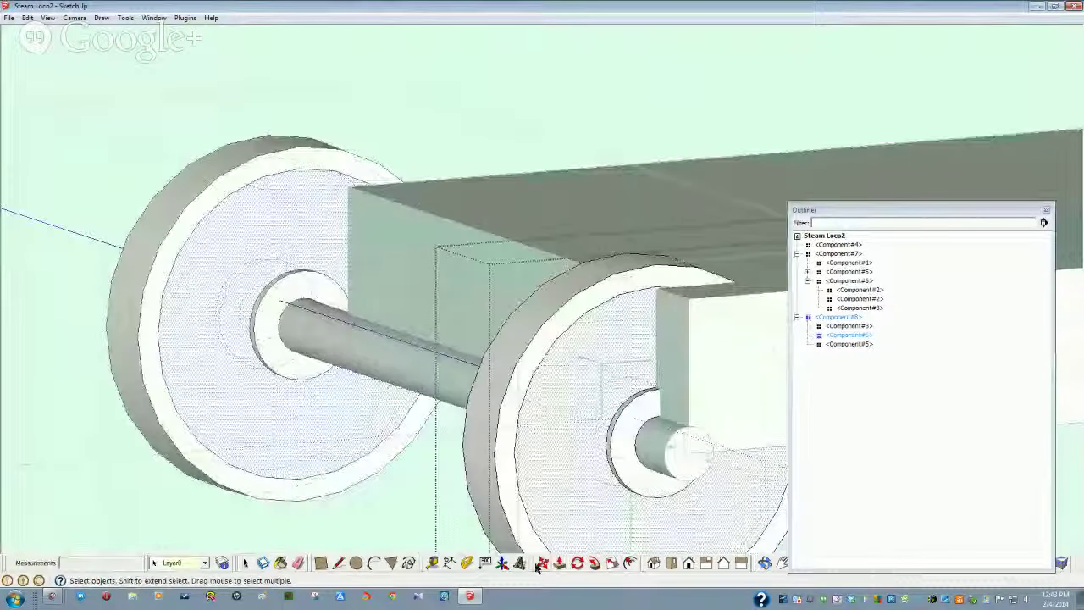
click(559, 564)
click(568, 496)
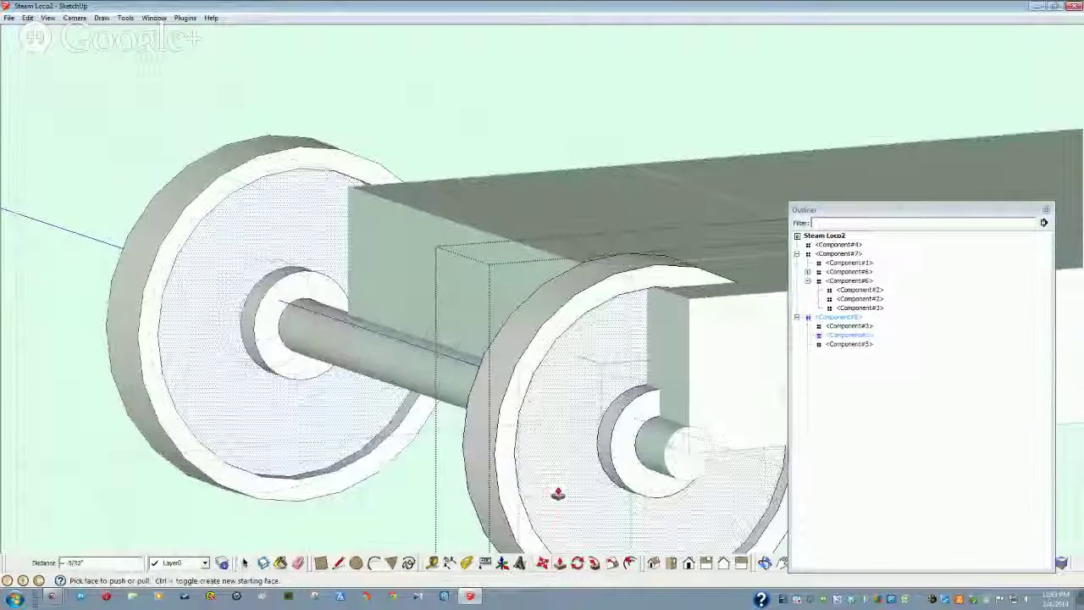
middle_drag(555, 489, 465, 448)
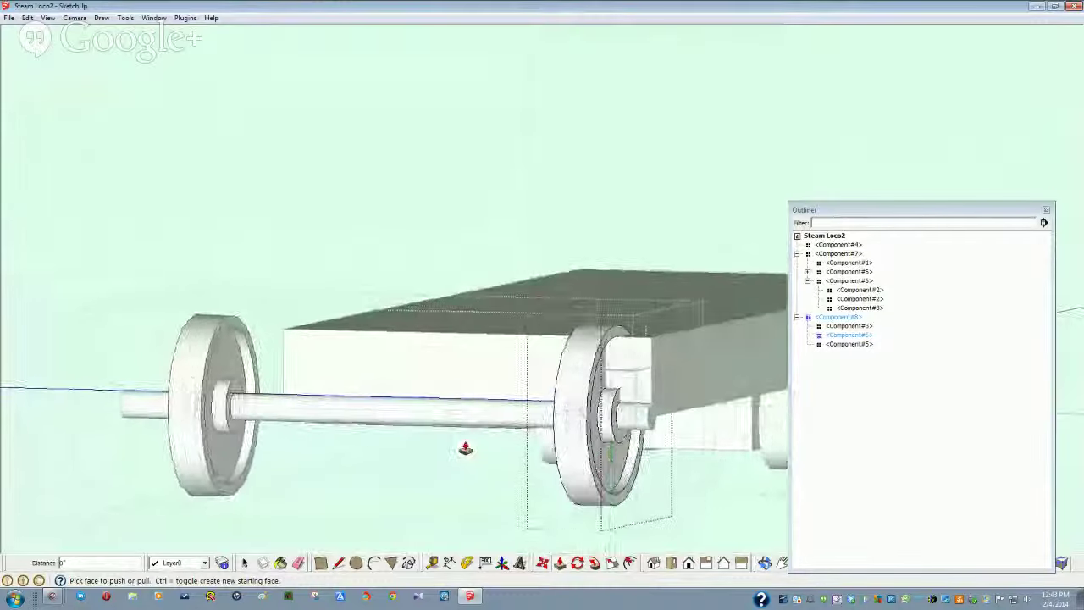
mouse_move(416, 494)
middle_down()
mouse_move(416, 503)
mouse_move(351, 416)
mouse_move(332, 441)
mouse_move(342, 381)
mouse_move(460, 452)
mouse_move(409, 495)
middle_up()
key(space)
click(218, 515)
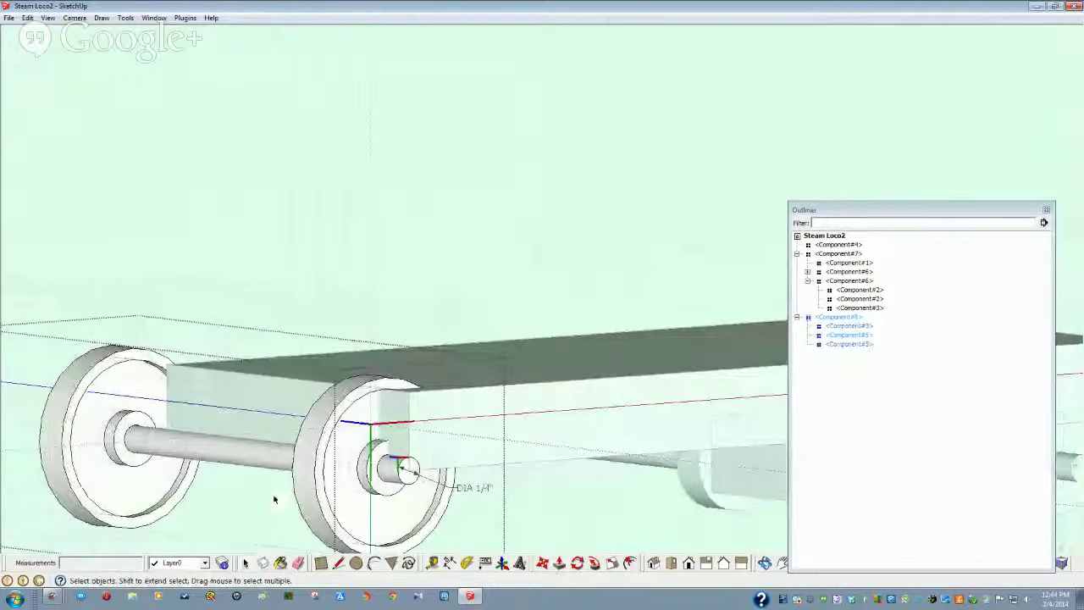
middle_drag(269, 501, 611, 554)
click(479, 485)
scroll(474, 480, down, 1)
middle_drag(609, 606, 616, 607)
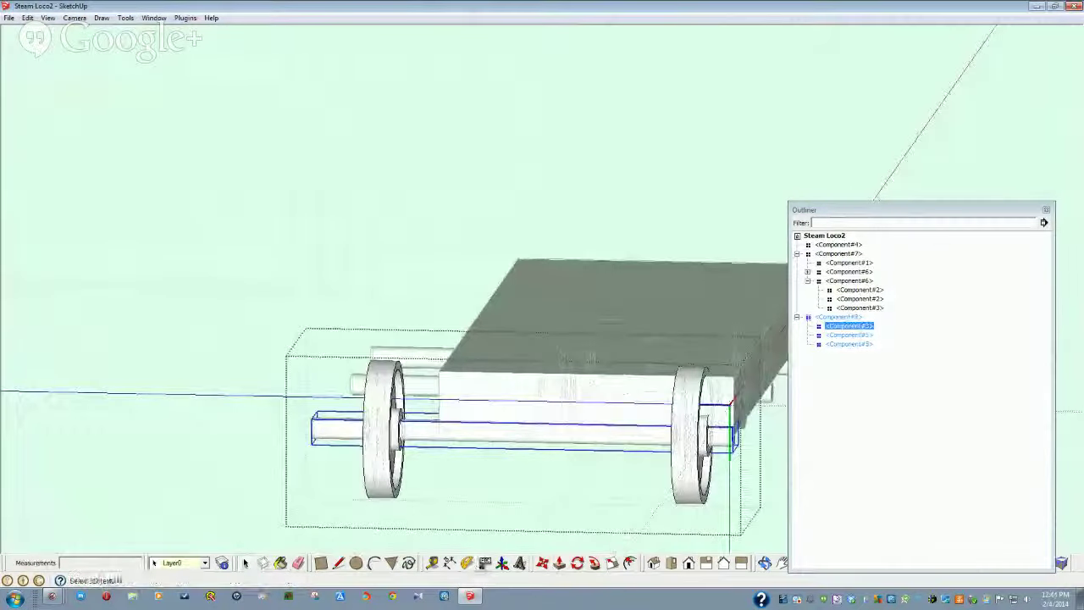
click(543, 564)
click(540, 531)
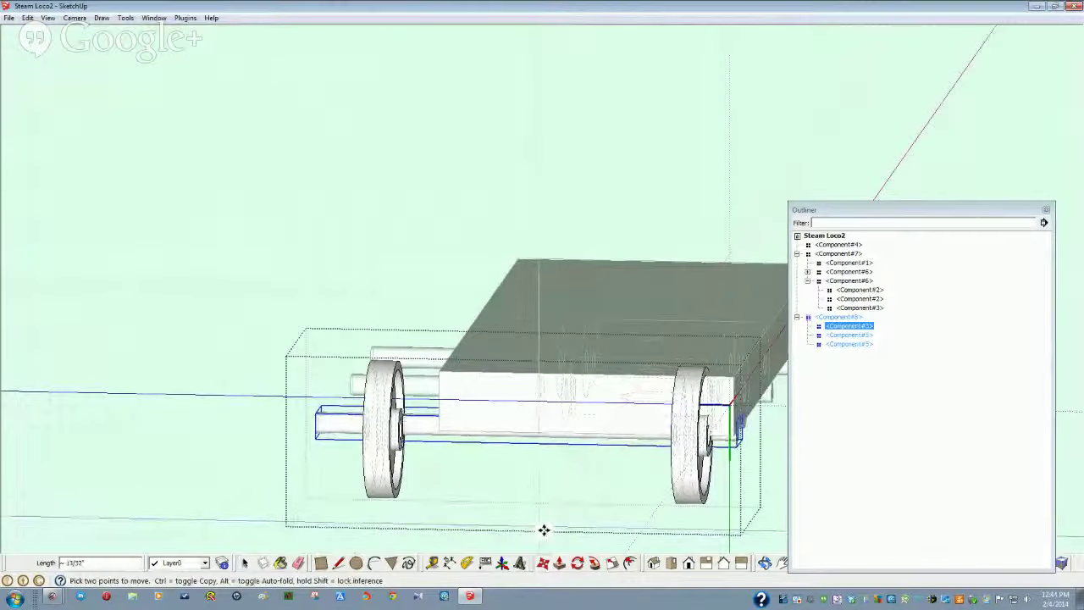
key(space)
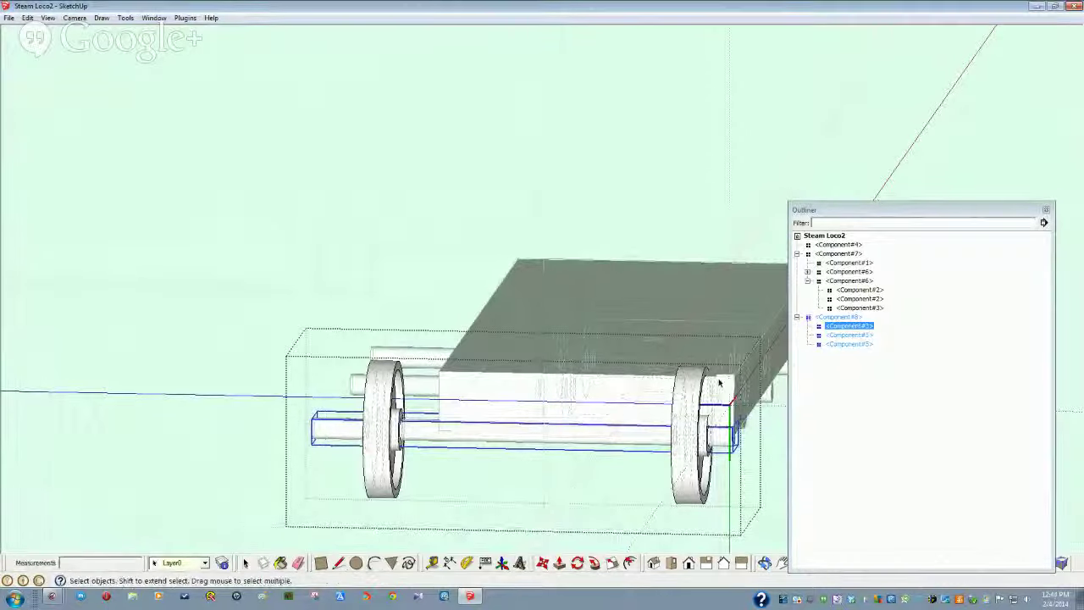
Step: Move the whole wheel-and-axle assembly sideways by about 15/32" to centre it across the base slab
click(838, 317)
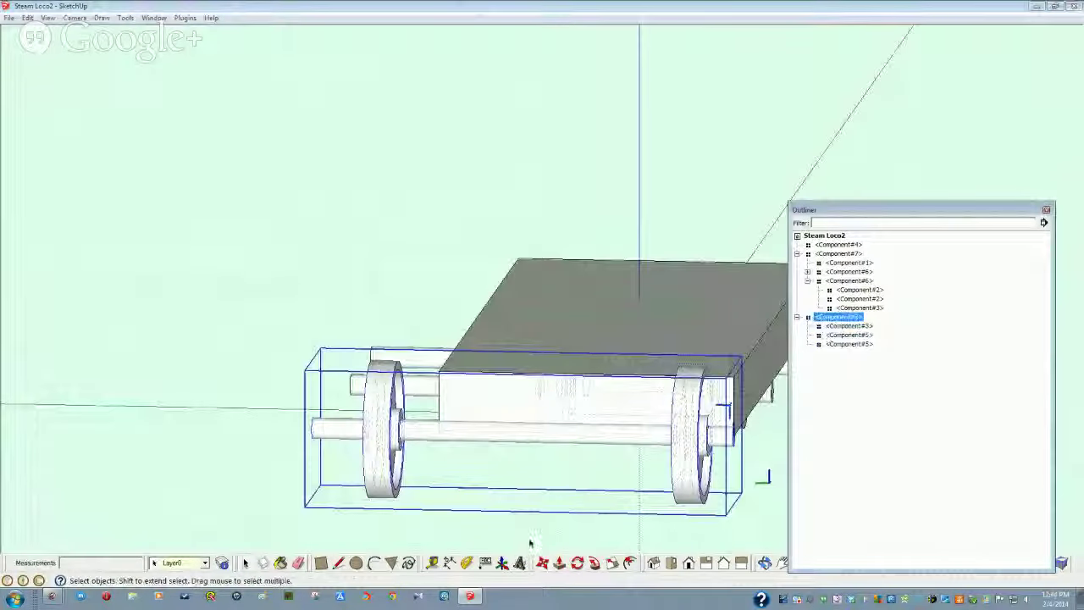
click(542, 562)
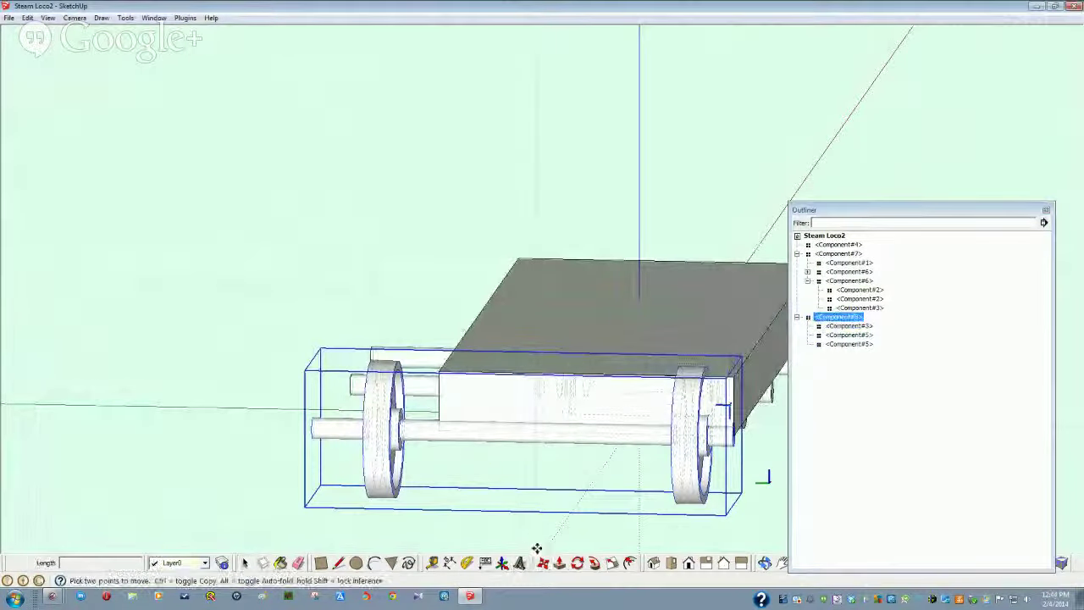
click(534, 548)
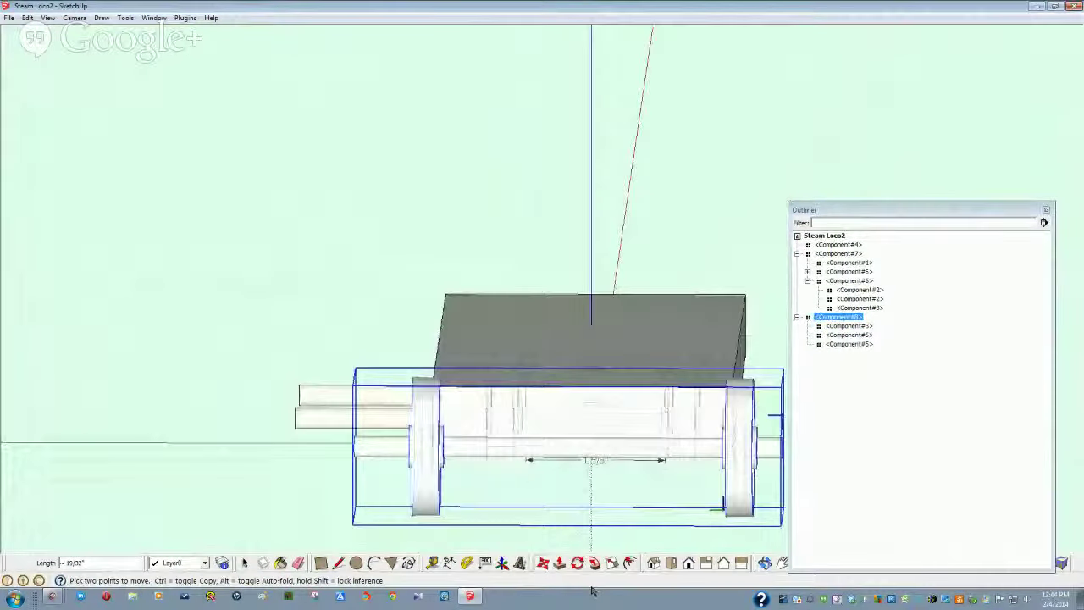
key(space)
click(489, 499)
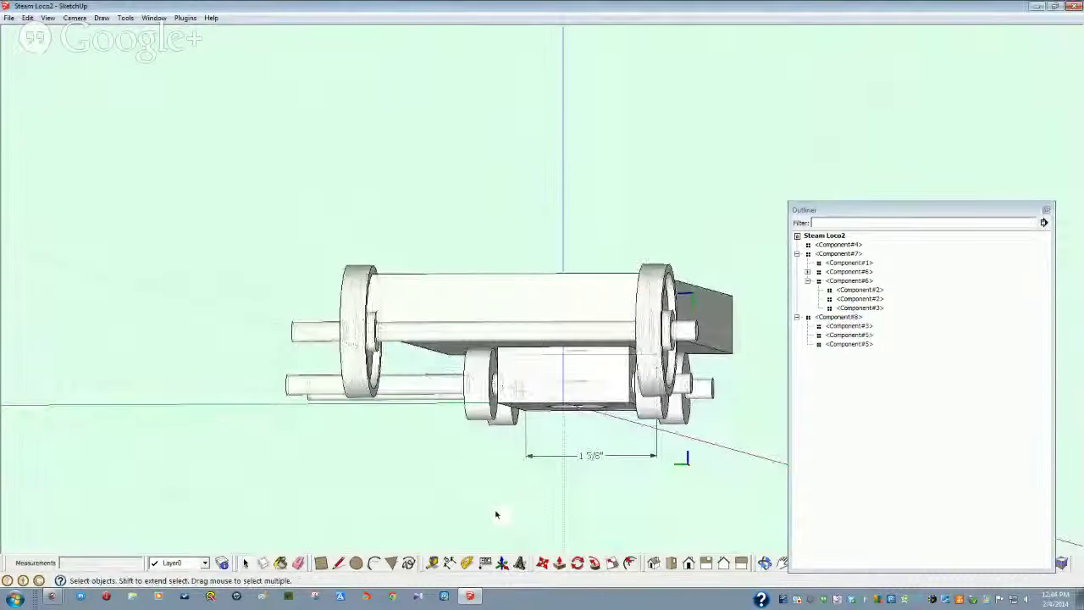
middle_drag(497, 514, 438, 479)
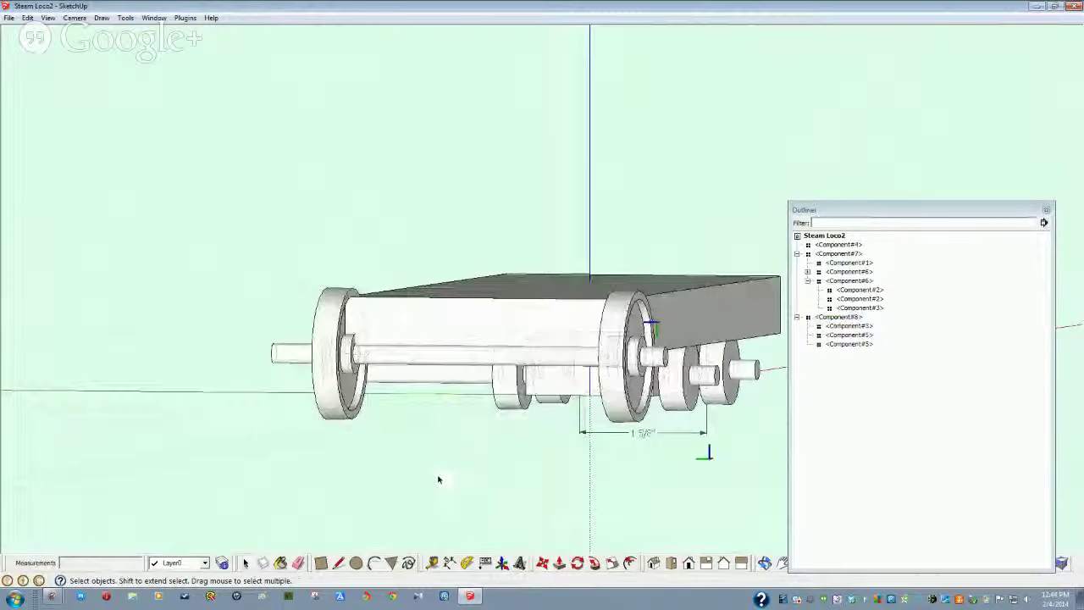
scroll(438, 480, down, 1)
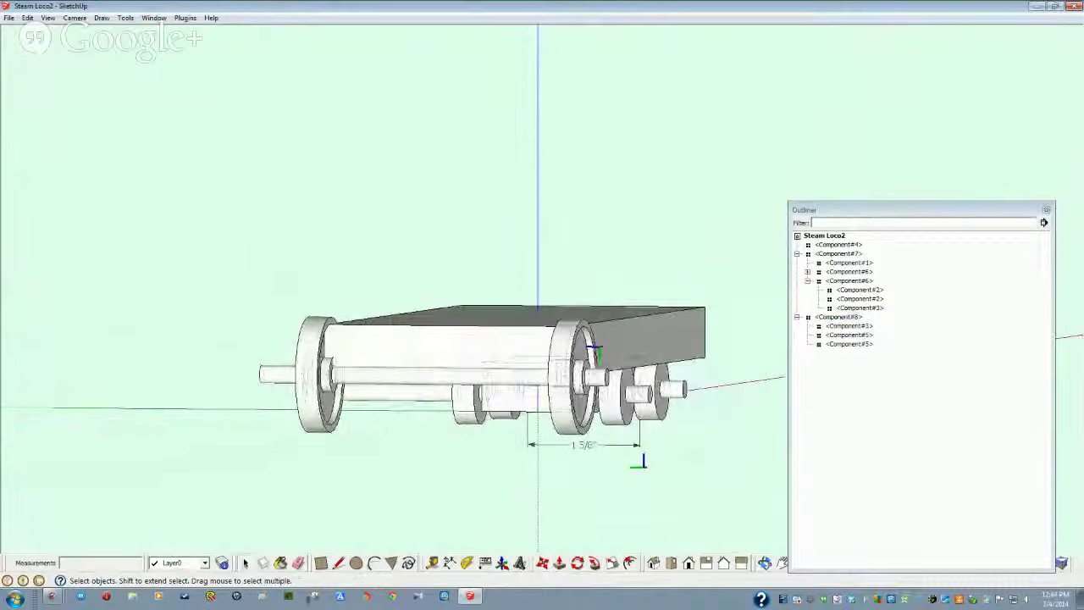
Step: Switch to the browser's steam locomotive image results and examine the enlarged FS class Gr.744 photo for its wheel arrangement
click(53, 596)
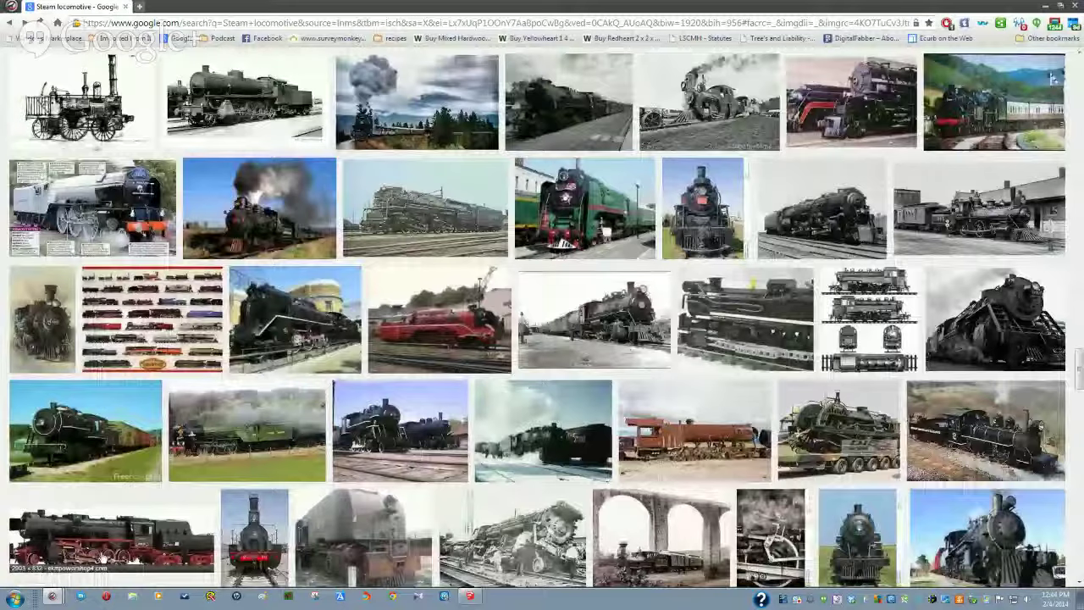
click(258, 121)
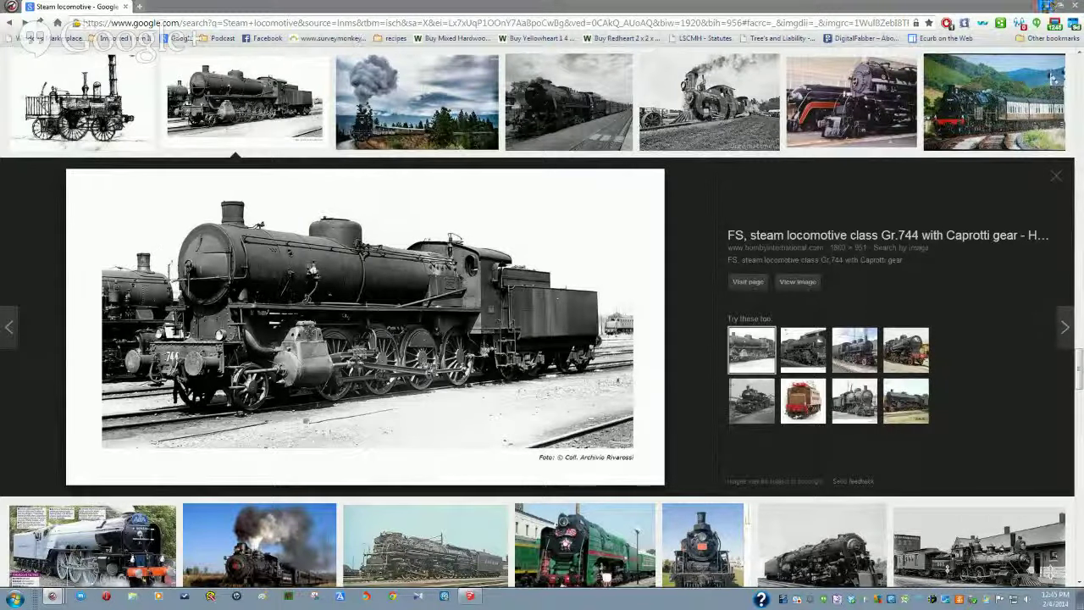
click(1046, 6)
middle_drag(724, 150, 315, 405)
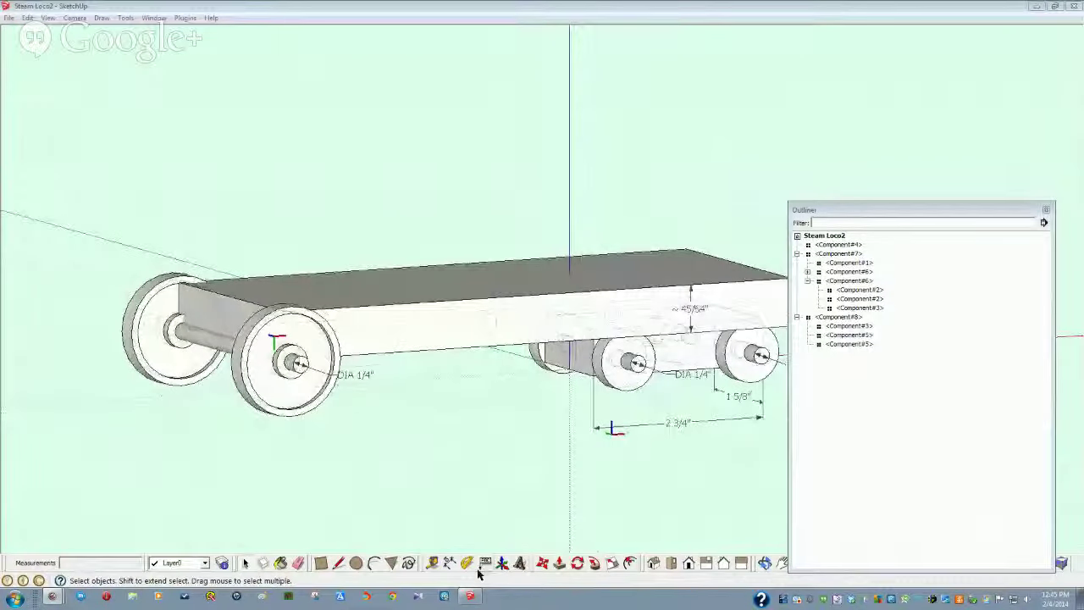
key(m)
click(438, 303)
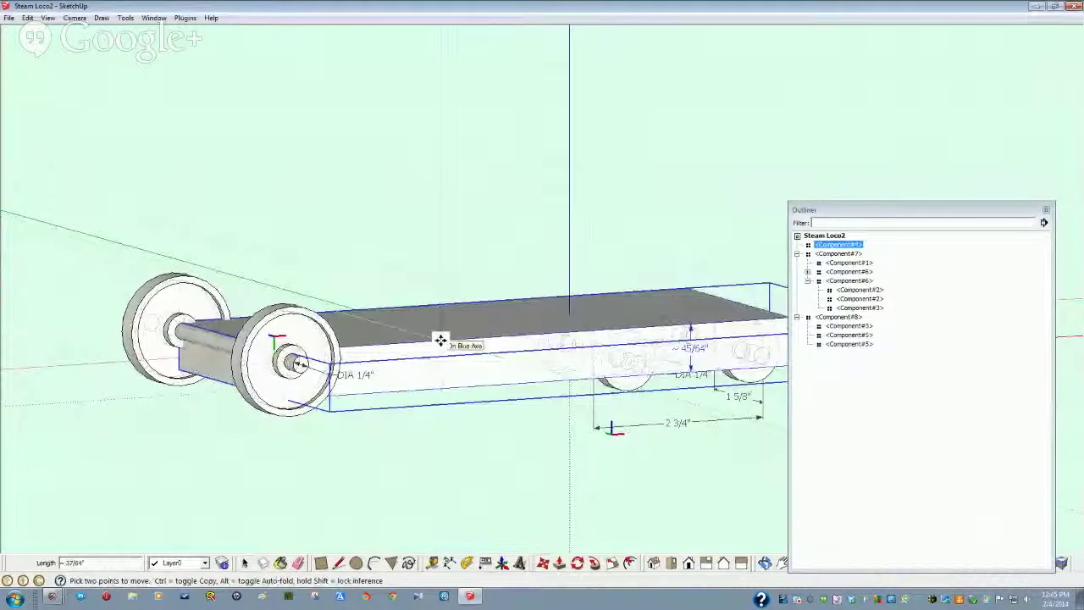
key(Escape)
key(space)
Step: Lower the wheel-and-axle assembly by about 45/64" and a further 11/64" so the wheels sit beneath the base slab
click(317, 398)
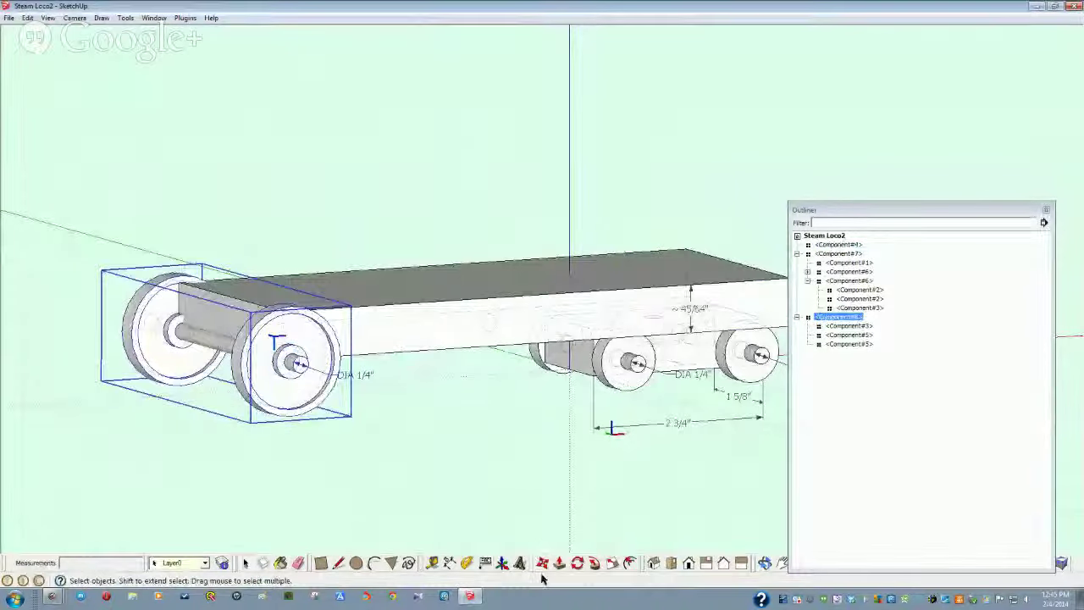
click(542, 563)
click(445, 302)
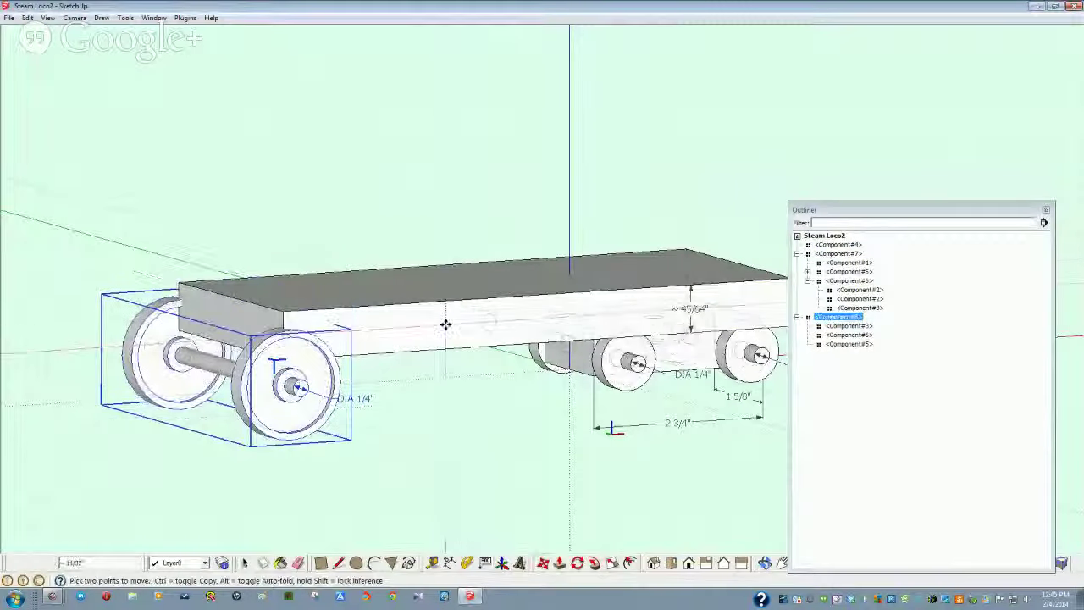
click(445, 346)
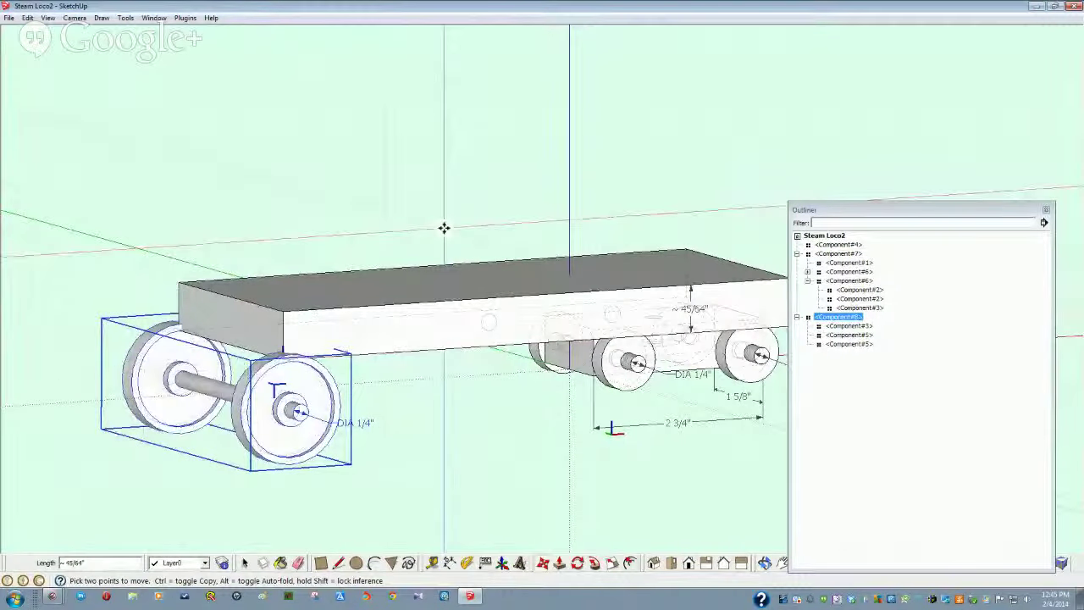
click(281, 311)
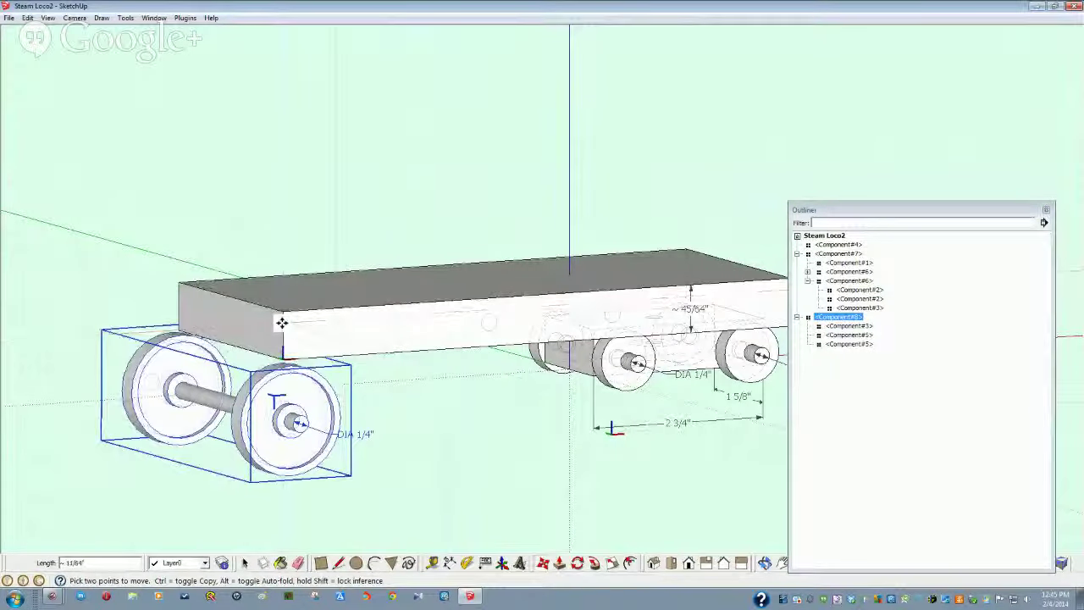
middle_drag(281, 322, 361, 436)
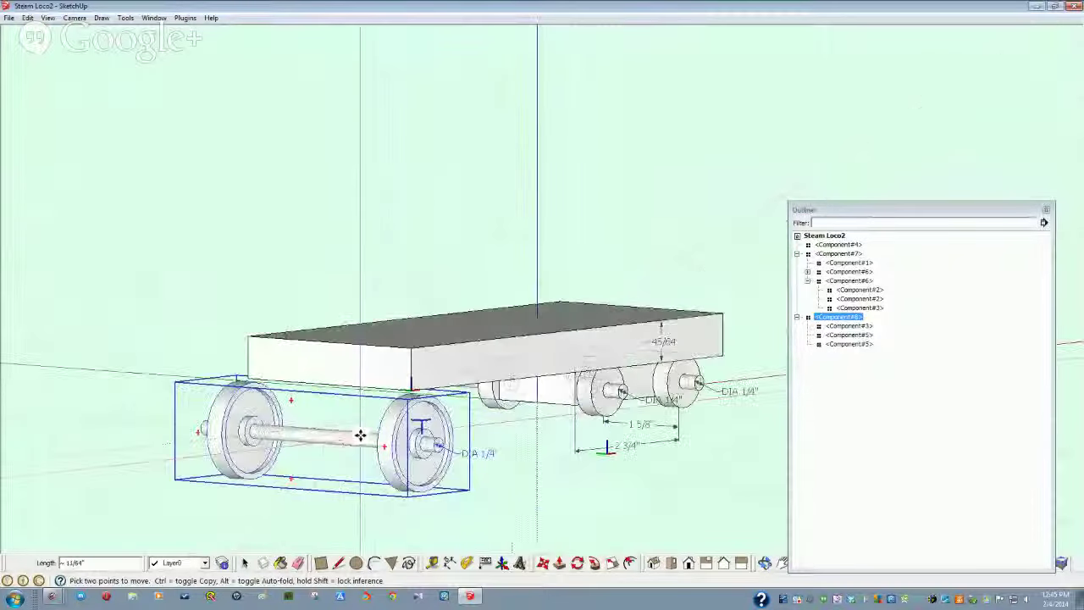
key(space)
click(505, 452)
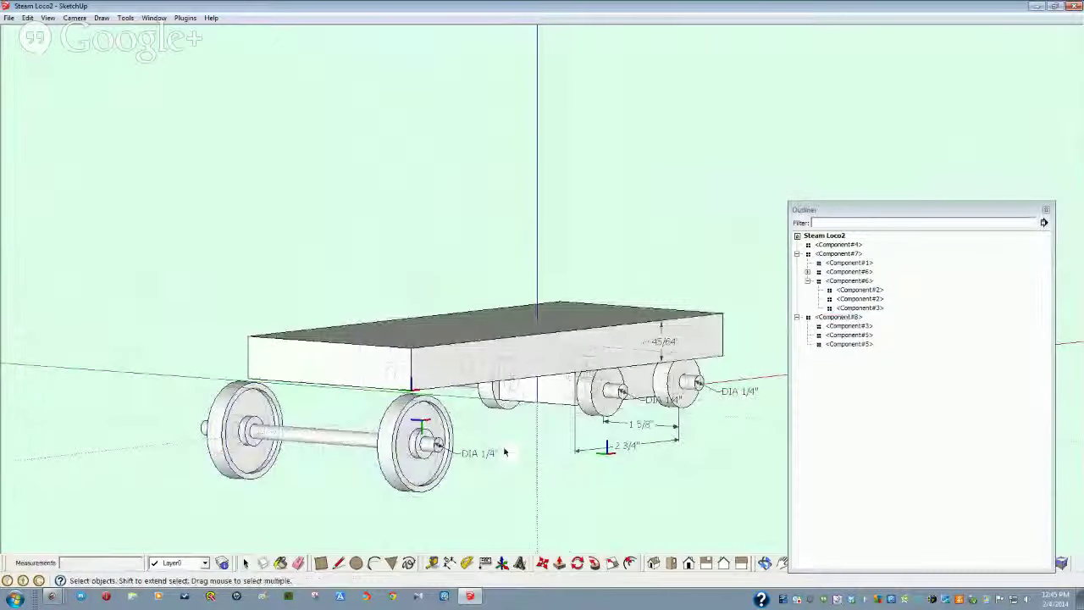
Step: Move the large wheel-and-axle assembly by its axle end onto the inner axle of the small-wheel bogie
middle_drag(504, 452, 393, 460)
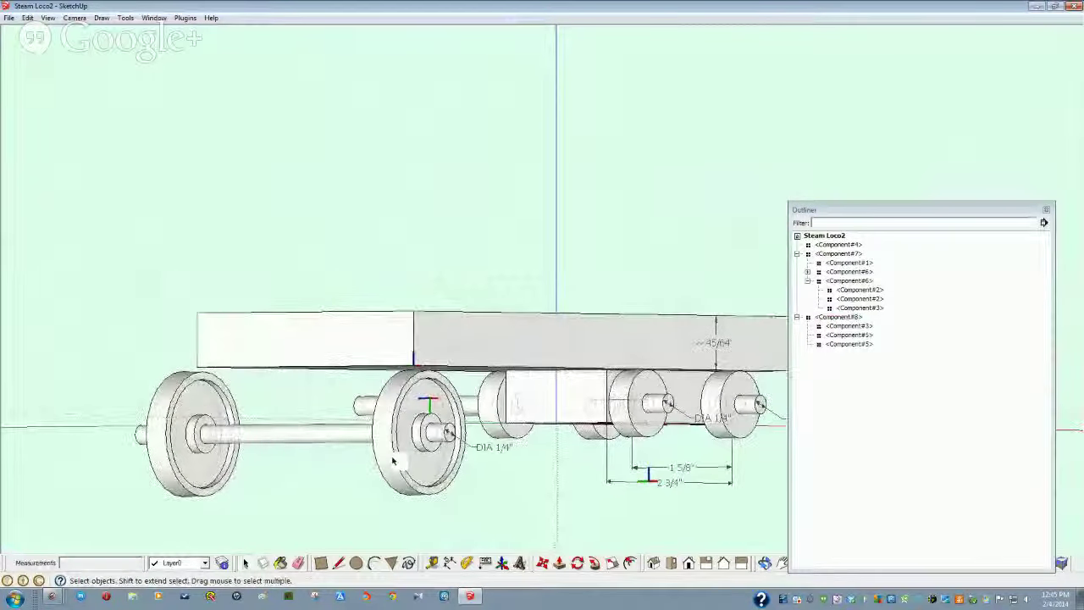
click(392, 460)
mouse_move(509, 503)
middle_down()
mouse_move(482, 508)
mouse_move(410, 468)
mouse_move(478, 491)
mouse_move(503, 485)
middle_up()
scroll(485, 508, up, 1)
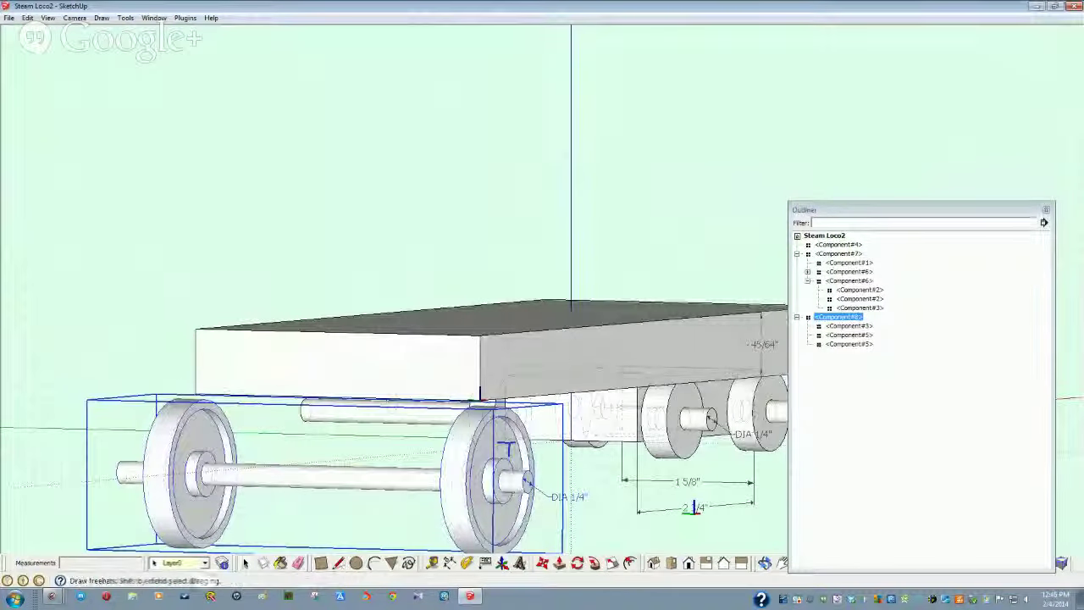
click(544, 564)
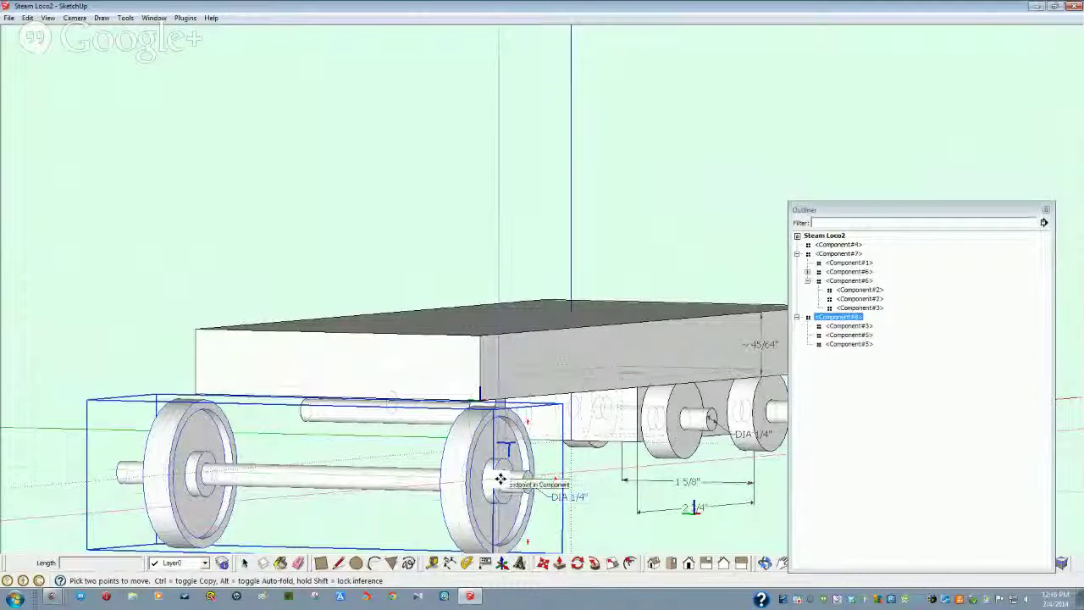
middle_drag(500, 476, 455, 450)
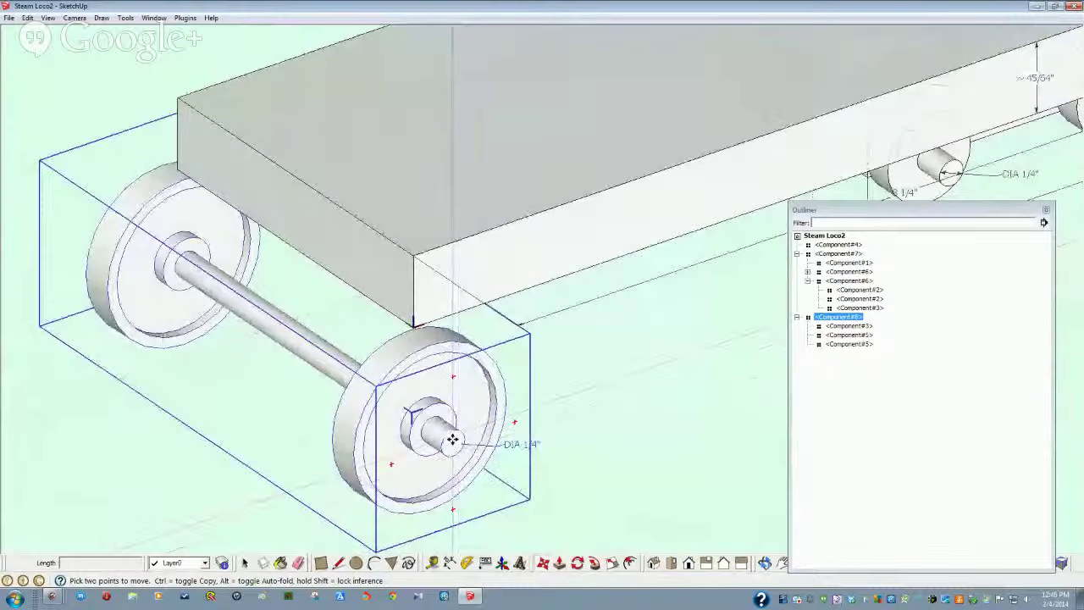
middle_drag(450, 440, 412, 472)
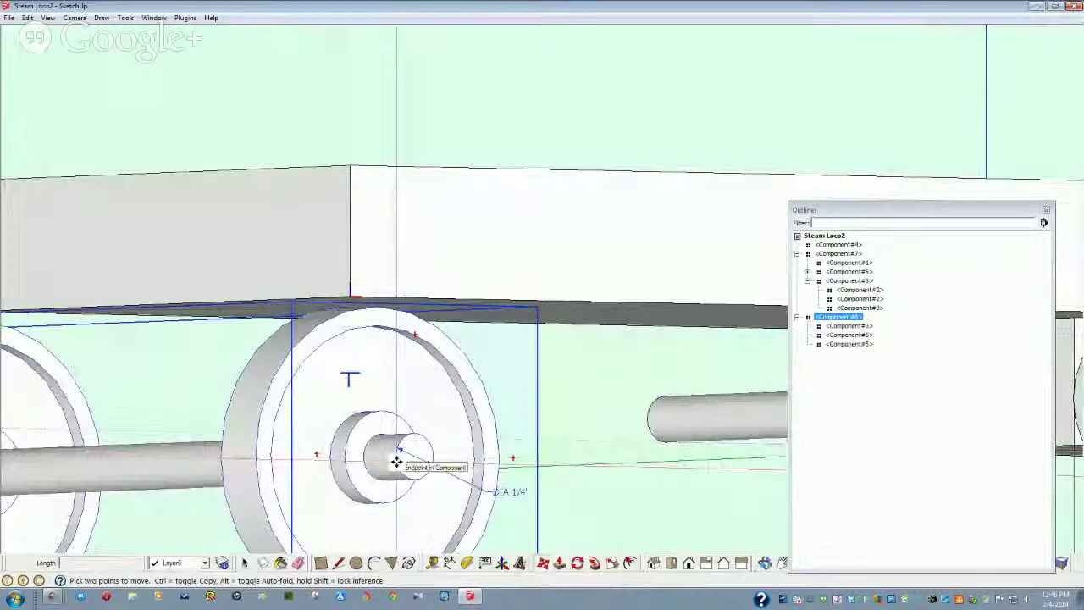
click(414, 457)
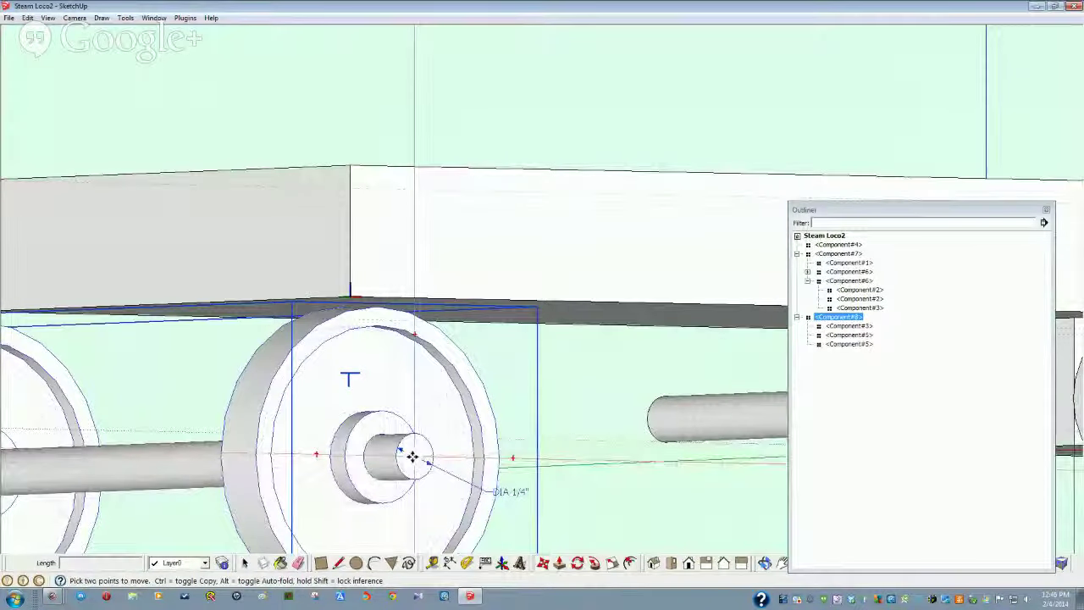
scroll(574, 483, down, 1)
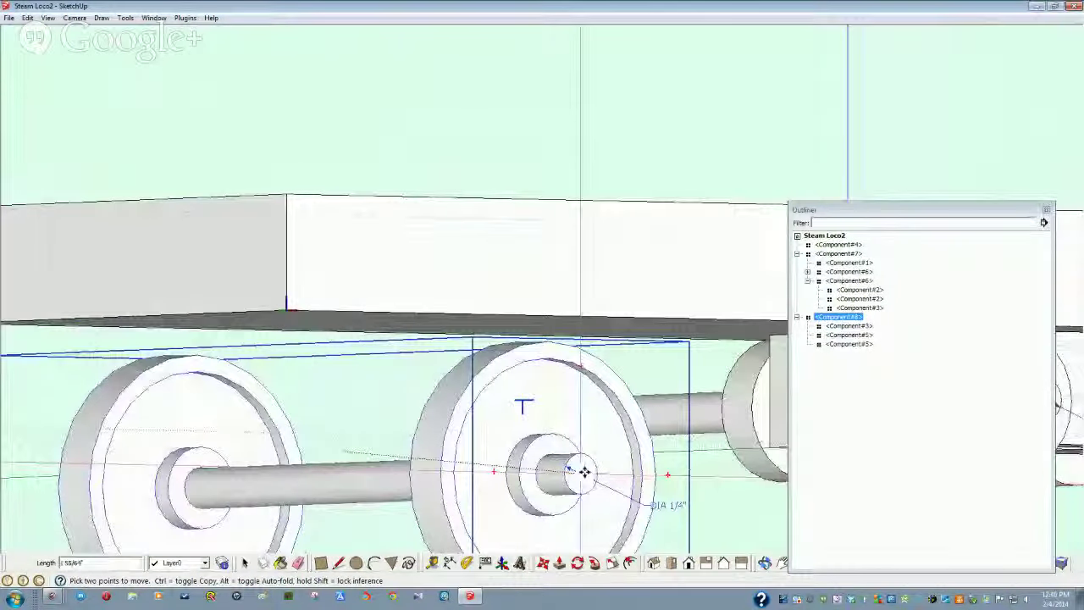
middle_drag(584, 472, 695, 351)
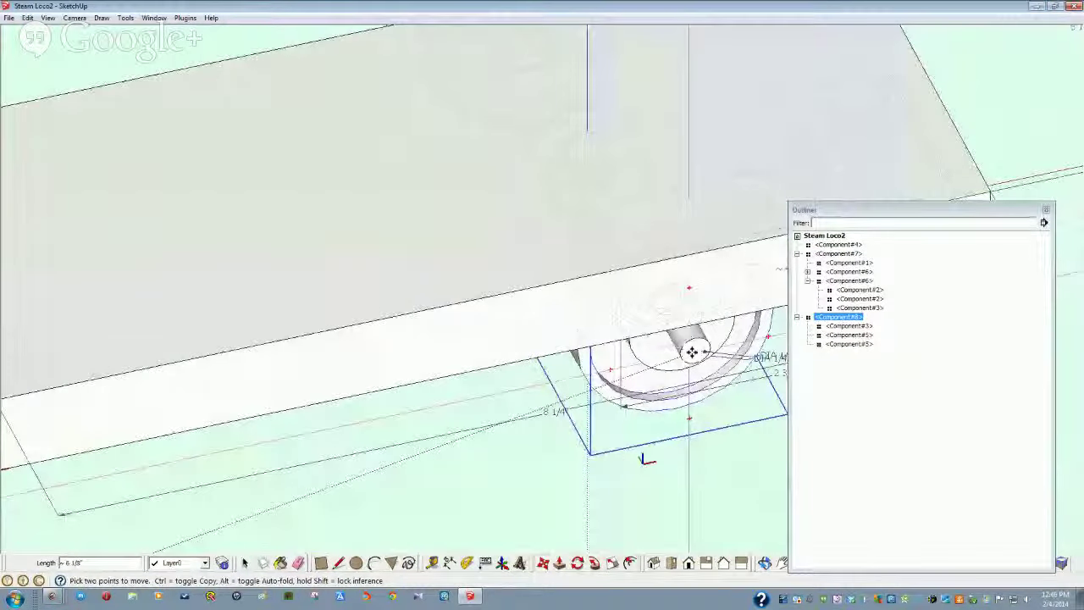
middle_drag(693, 395, 635, 368)
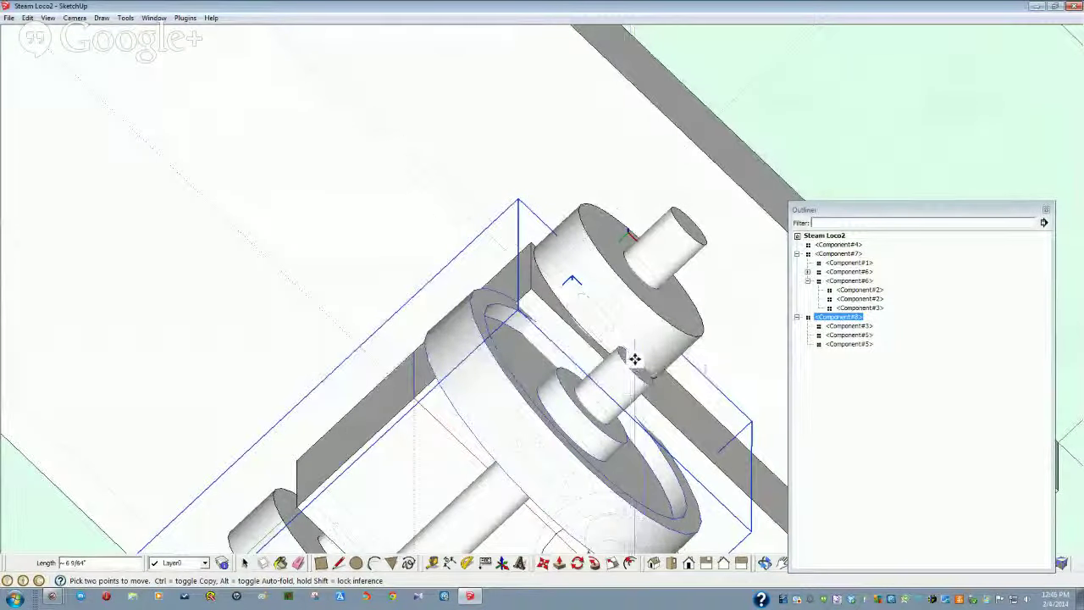
middle_drag(635, 363, 599, 346)
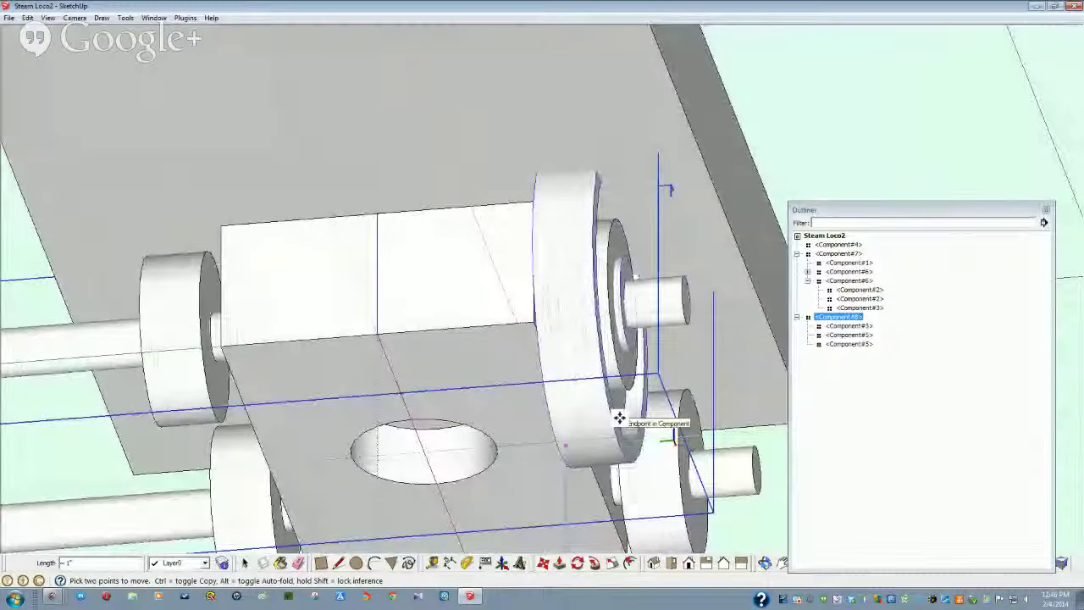
scroll(619, 418, down, 2)
middle_drag(619, 418, 36, 296)
key(space)
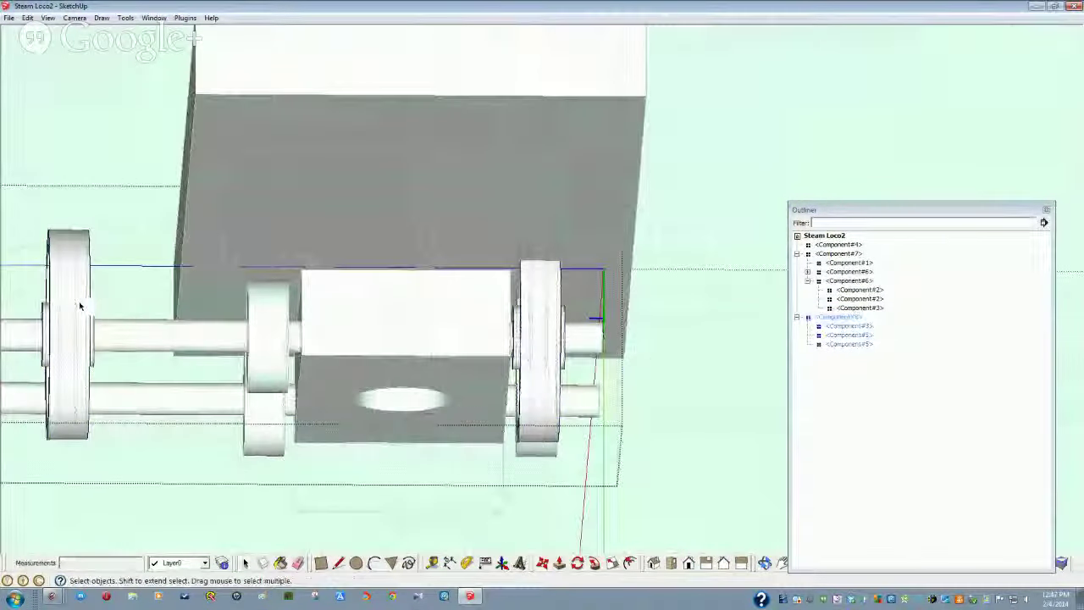
Step: Inside the assembly, slide the far large wheel inward along the axle to line up with the bogie's far wheel, and leave the component
click(80, 305)
middle_drag(243, 510, 283, 512)
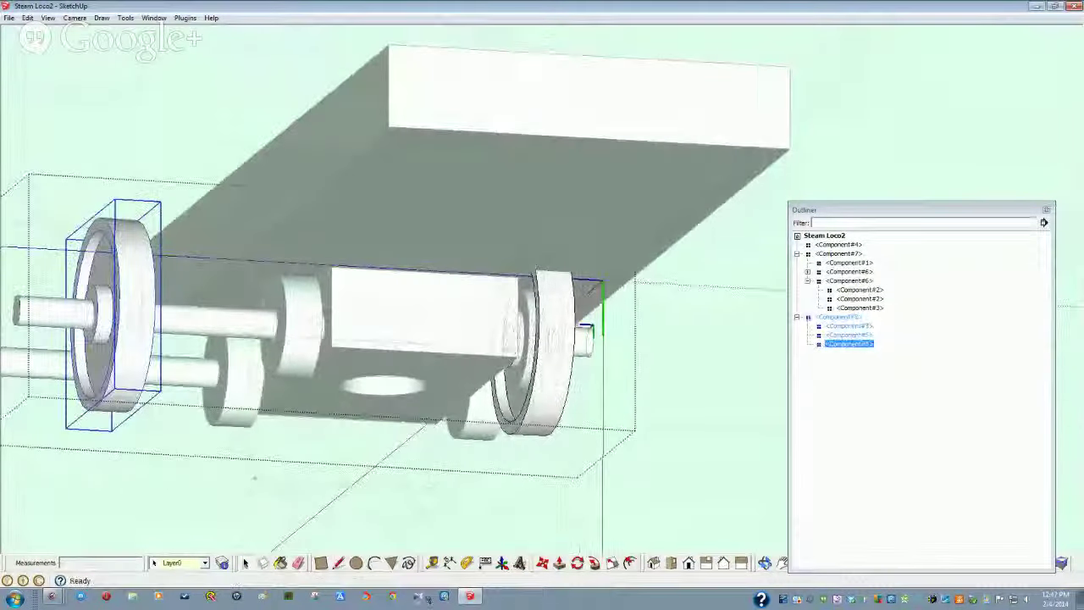
click(542, 563)
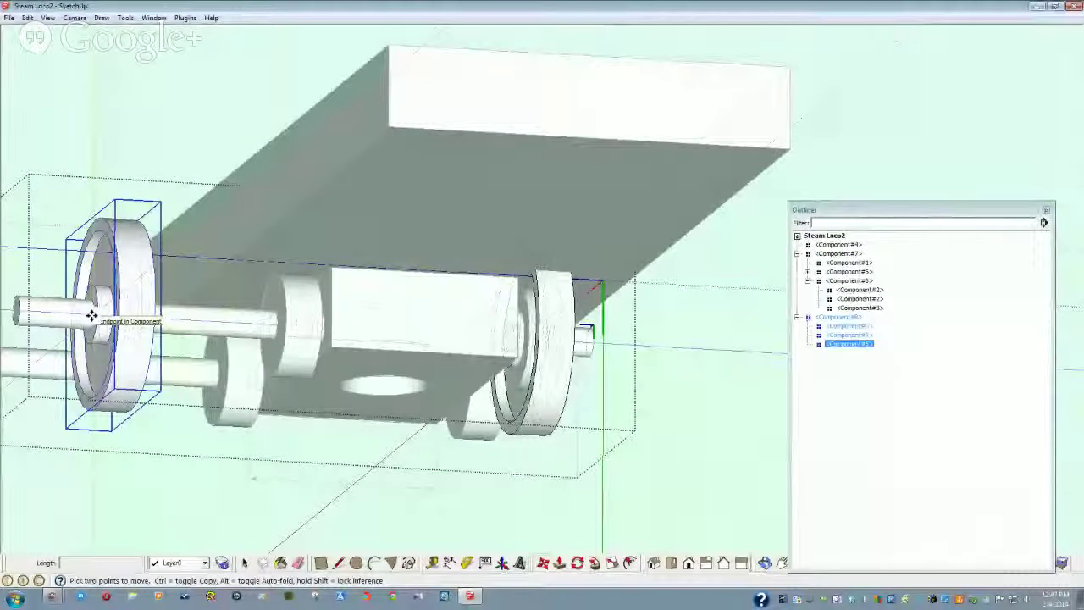
click(91, 316)
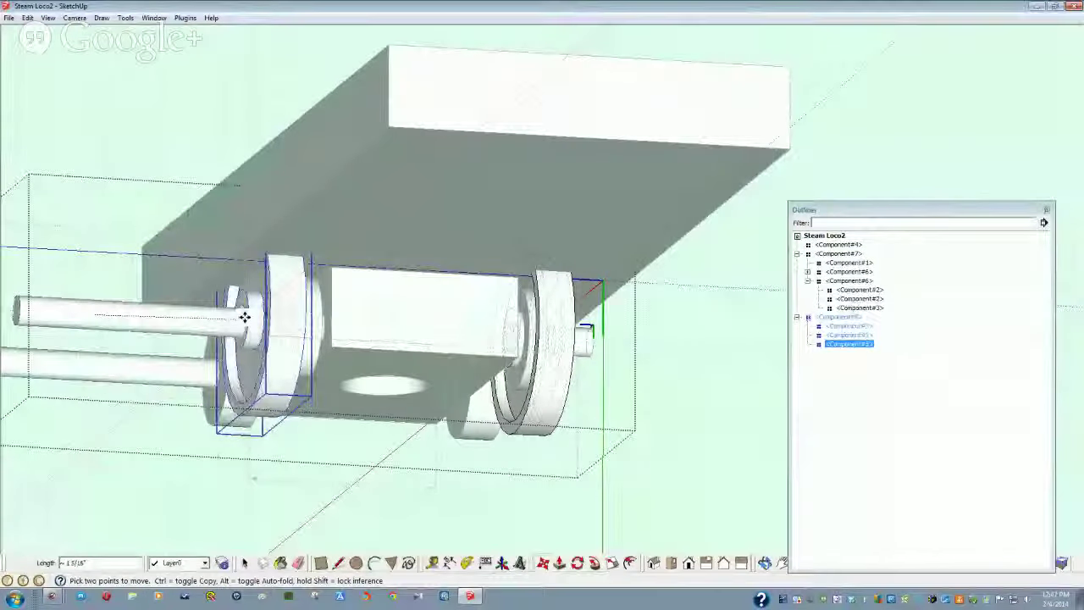
middle_drag(245, 315, 254, 317)
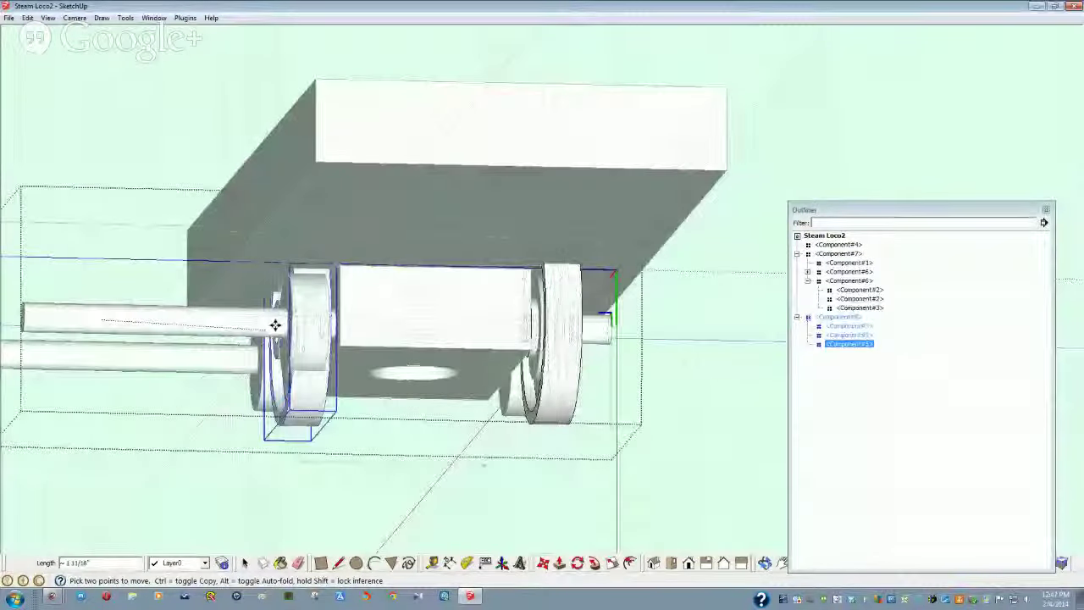
middle_drag(279, 322, 431, 482)
click(294, 316)
key(space)
click(236, 463)
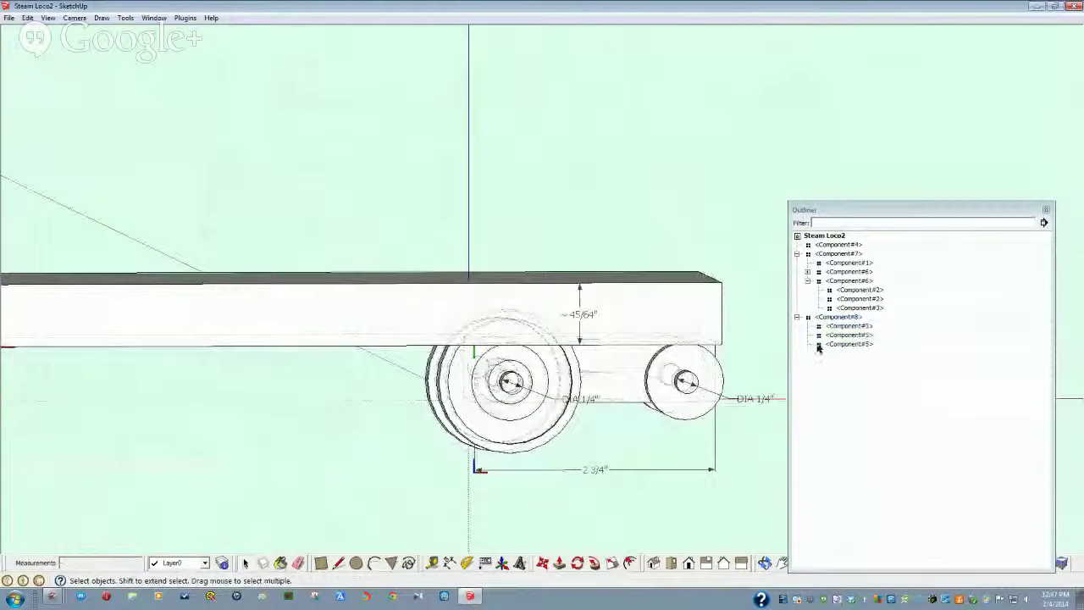
Step: Move the assembly along the slab toward the end opposite the bogie and lower it by about 15/32" so its wheels sit beneath the slab
middle_drag(431, 416, 415, 448)
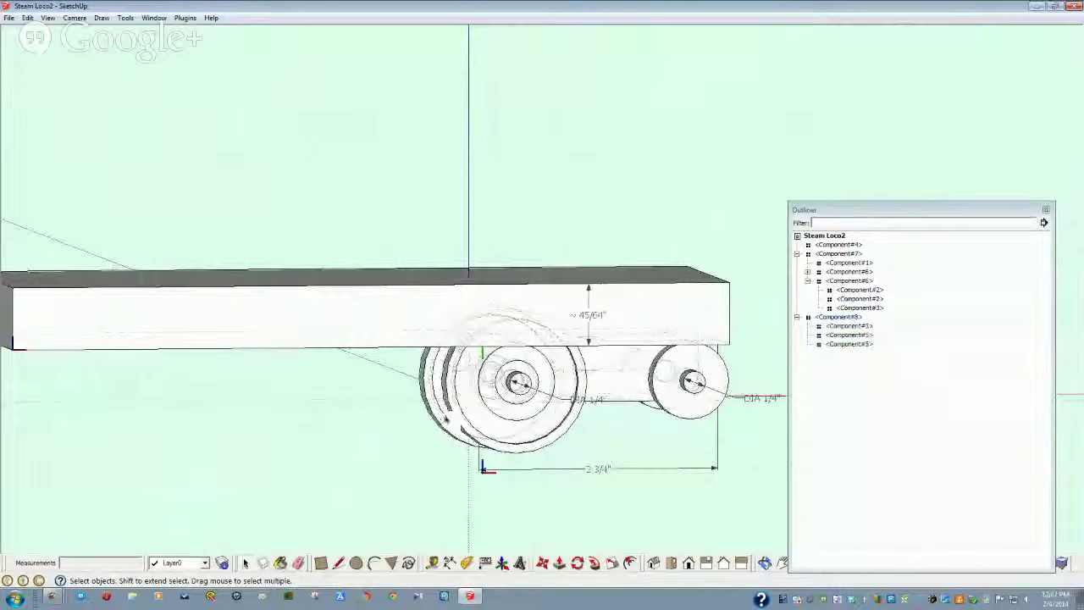
click(453, 411)
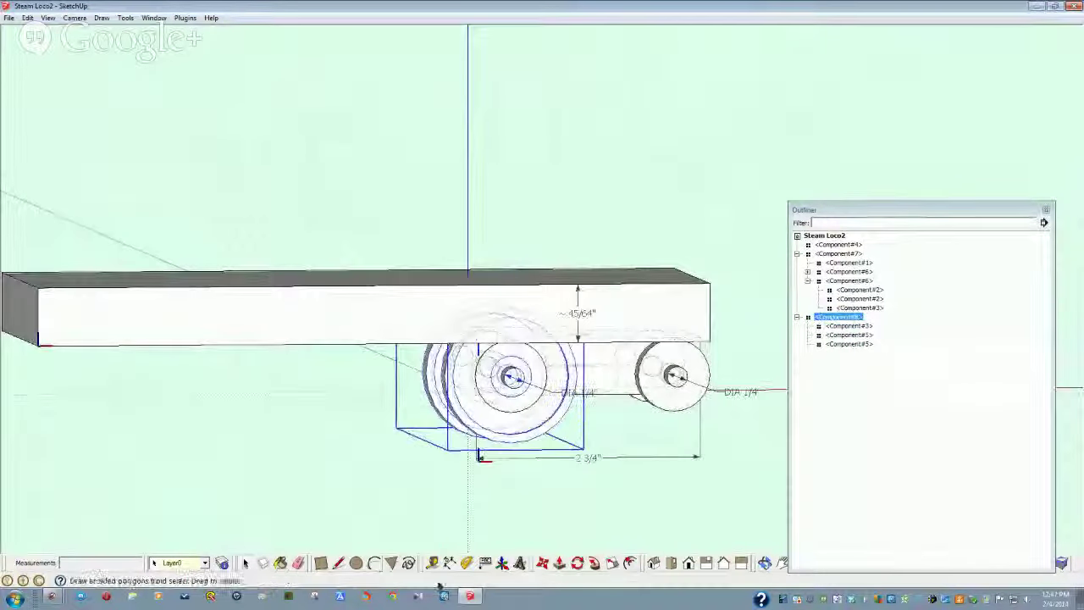
click(543, 564)
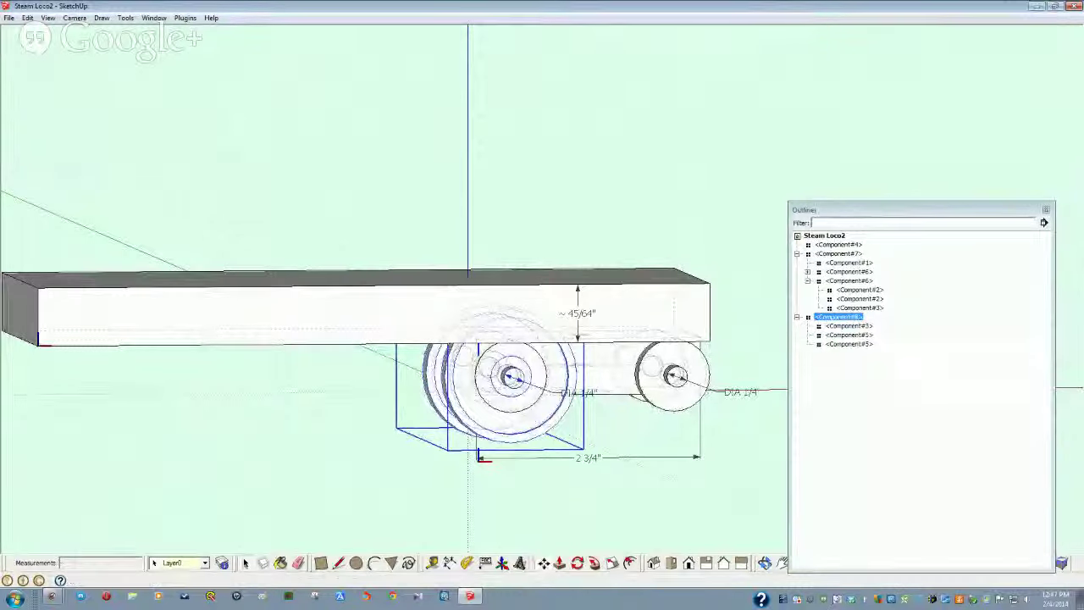
click(339, 344)
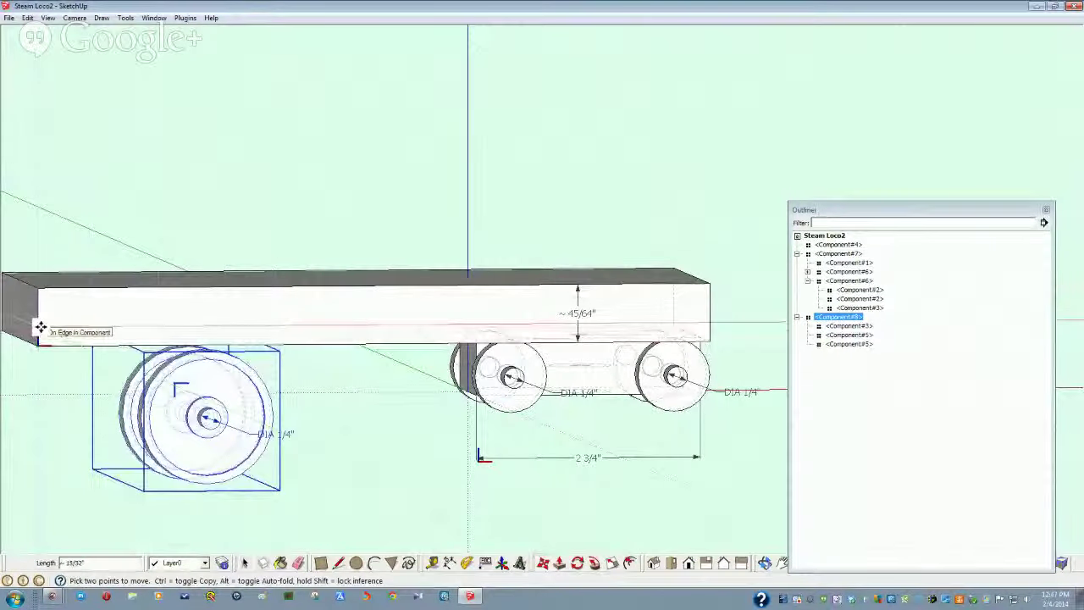
click(41, 327)
middle_drag(363, 480, 333, 453)
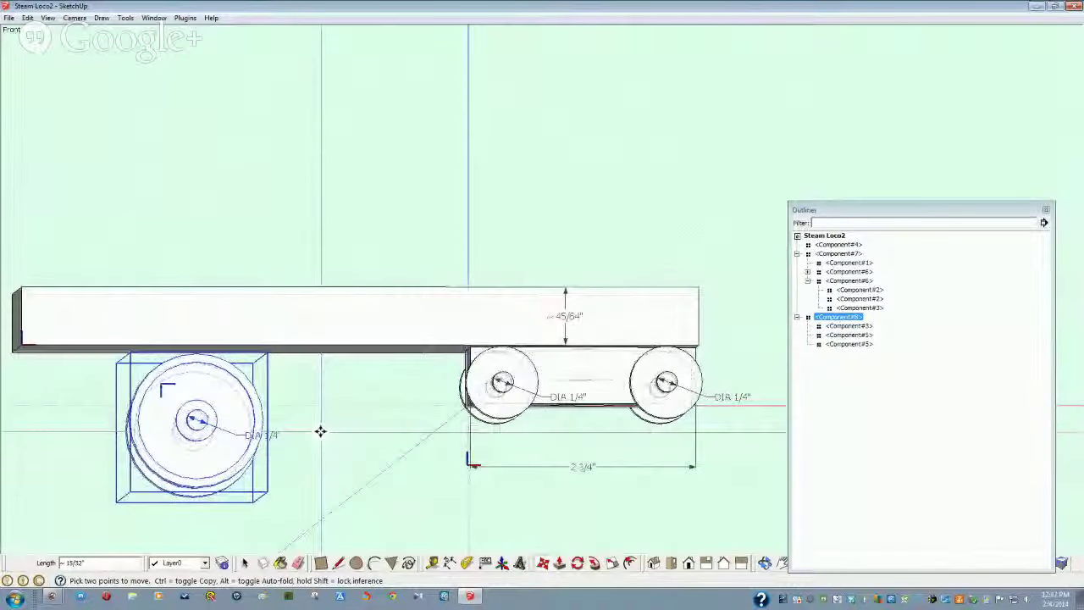
key(F4)
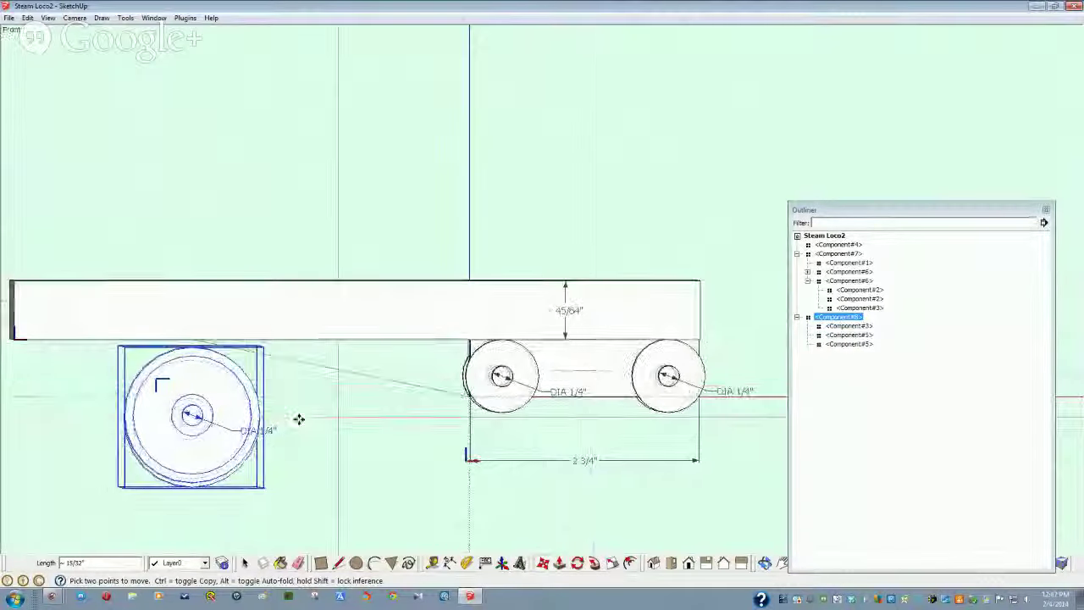
middle_drag(223, 446, 208, 431)
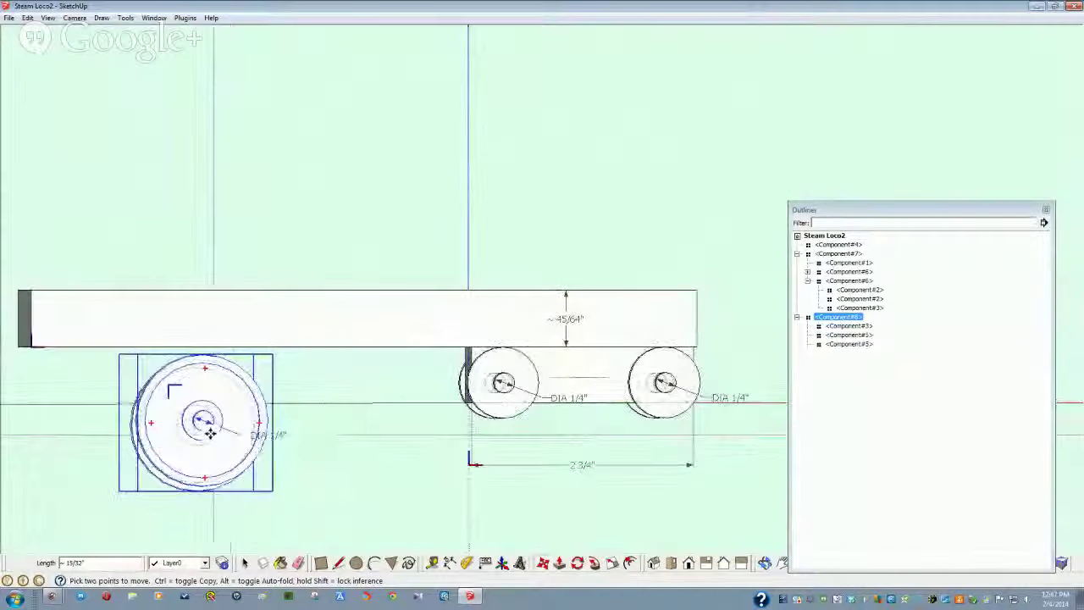
key(space)
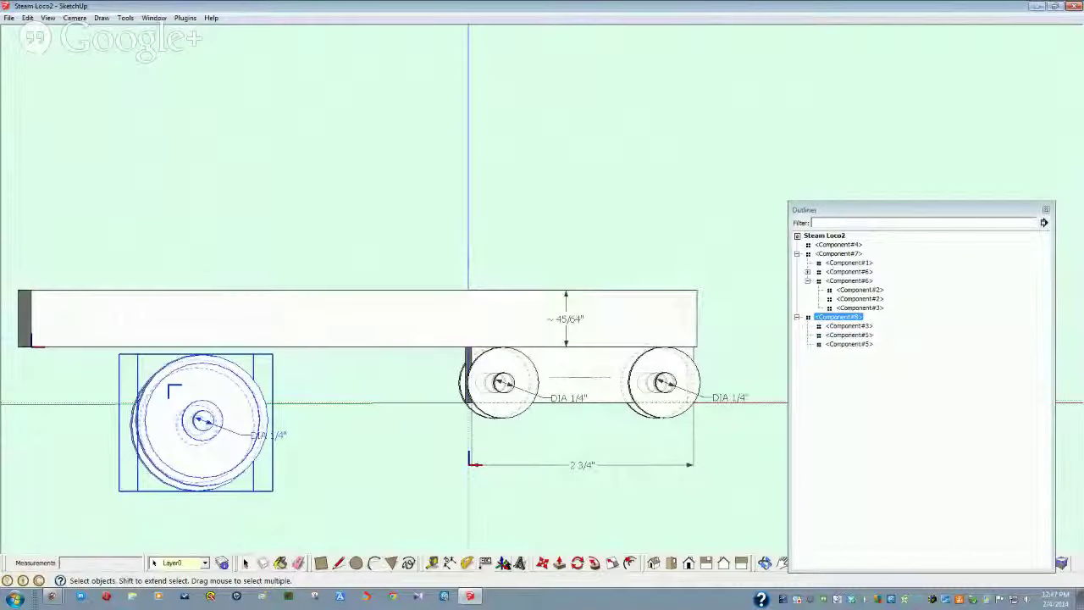
Step: Copy the large wheel-and-axle assembly about 1 23/32" toward the bogie as a second driving axle, and clear the selection
click(543, 563)
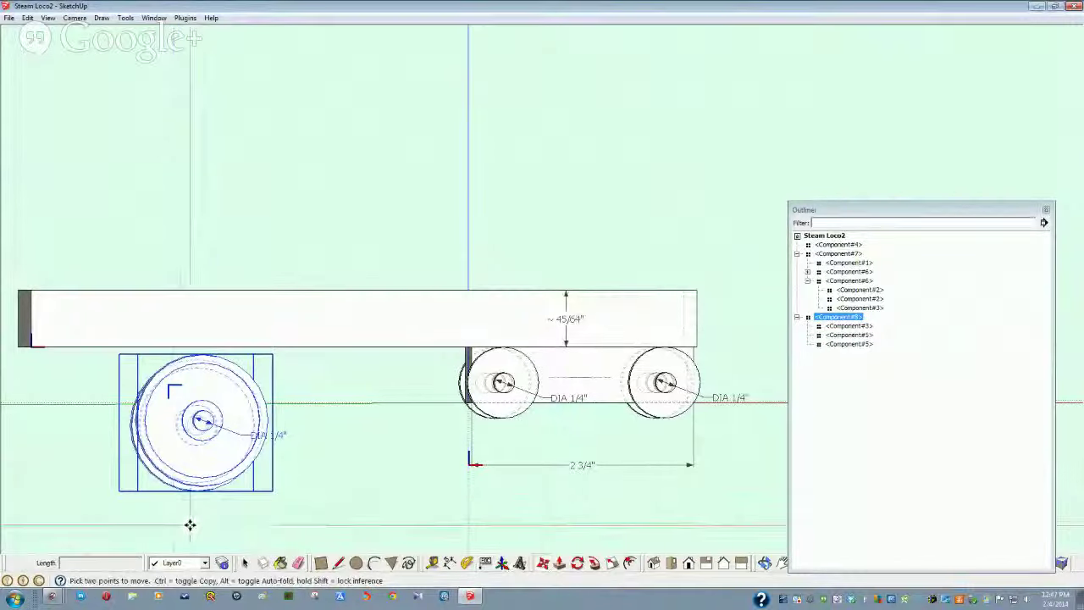
click(195, 523)
key(ctrl)
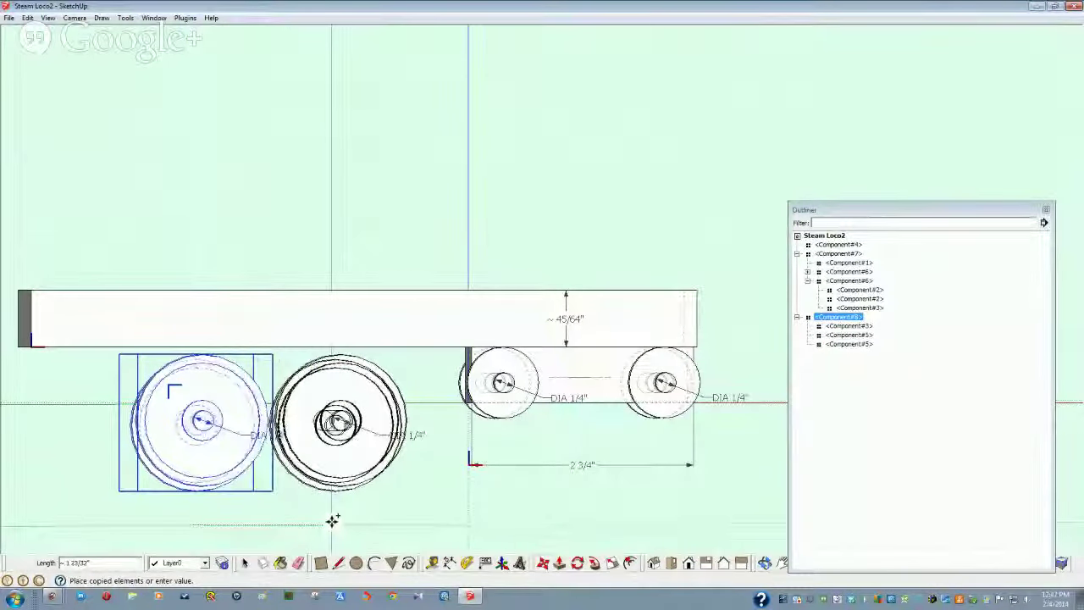
click(338, 522)
key(space)
click(296, 510)
Step: Examine both large wheel-and-axle assemblies from the side, end and underneath for their alignment with the bogie wheels
key(F2)
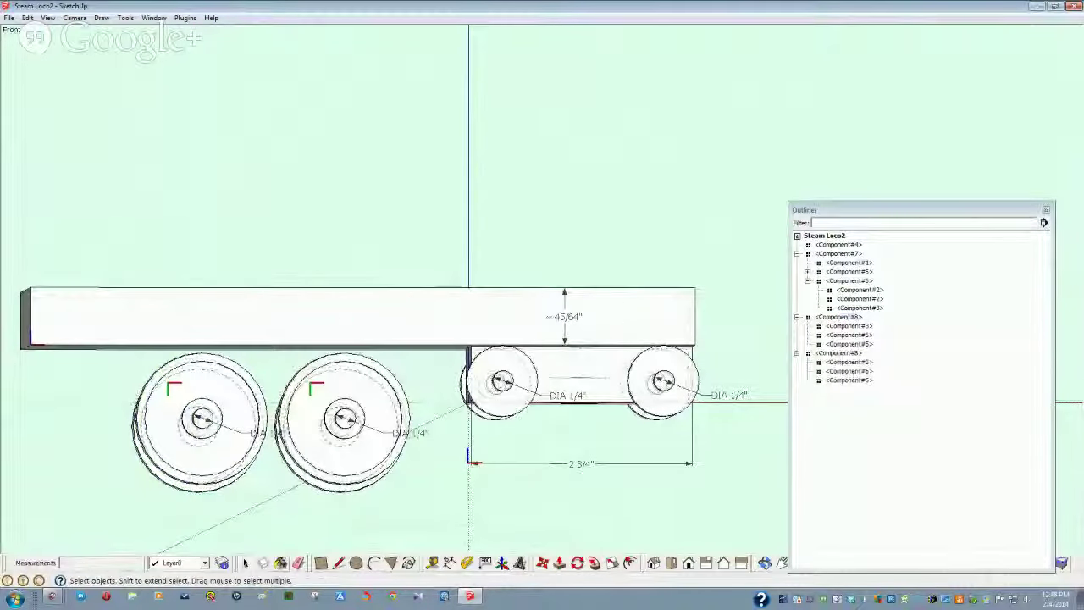
key(ctrl+z)
key(ctrl+z)
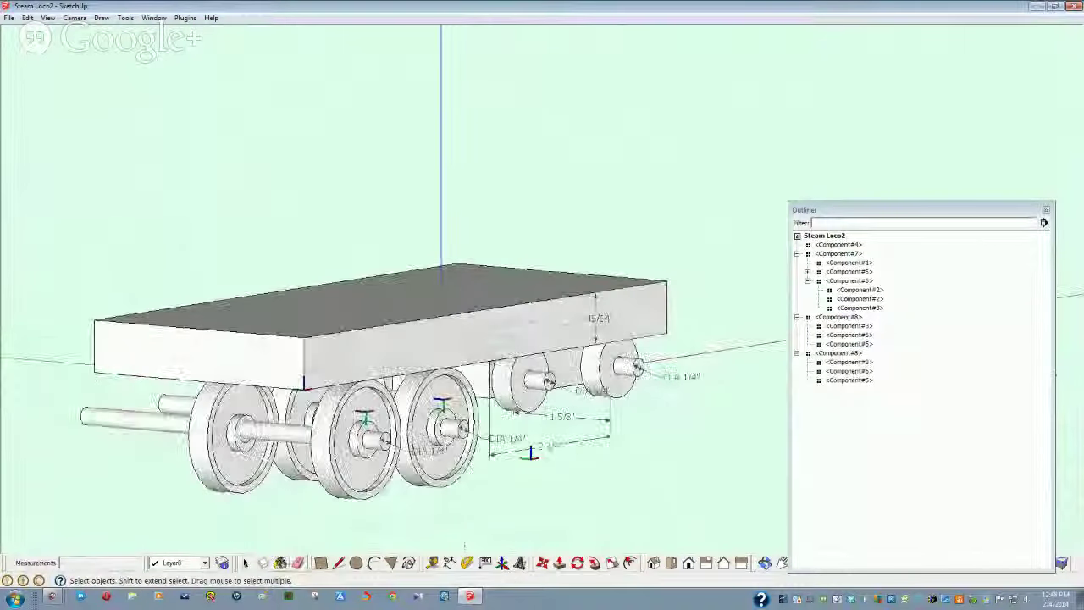
key(ctrl+z)
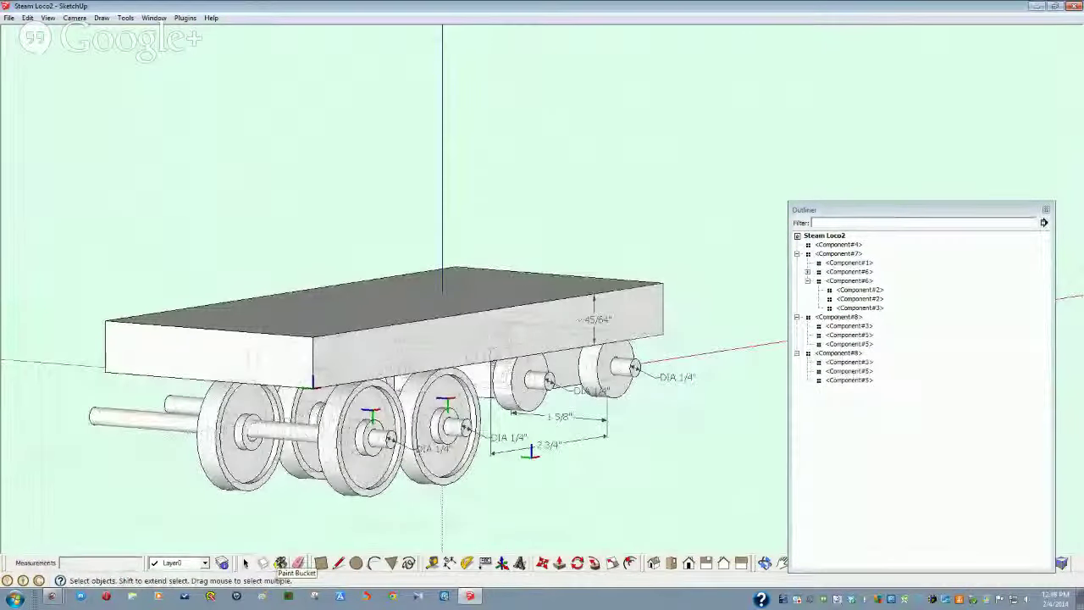
key(ctrl+z)
key(ctrl+z)
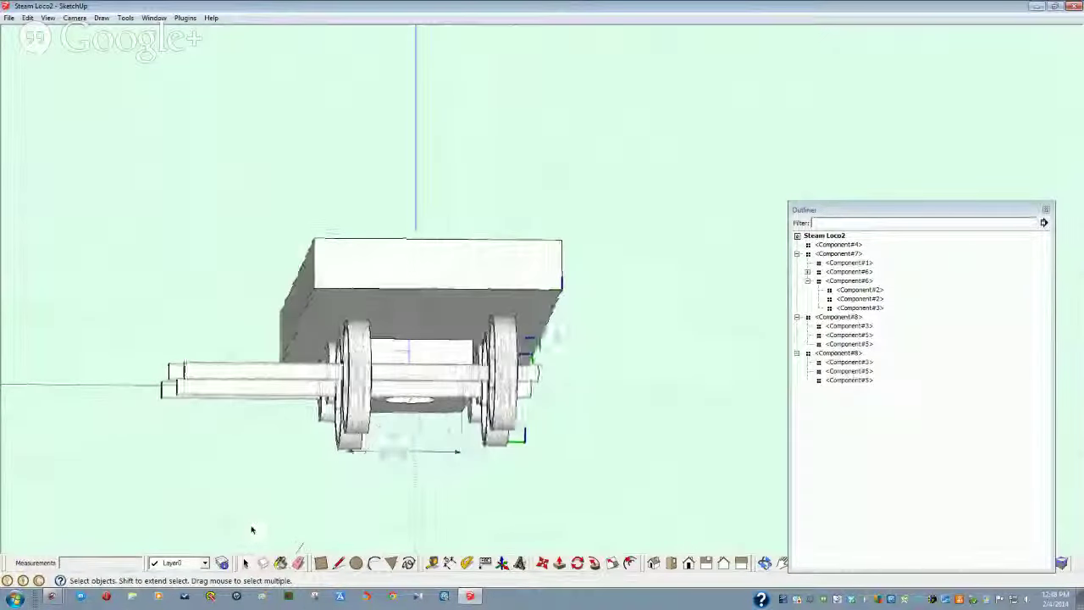
key(ctrl+z)
key(ctrl+z)
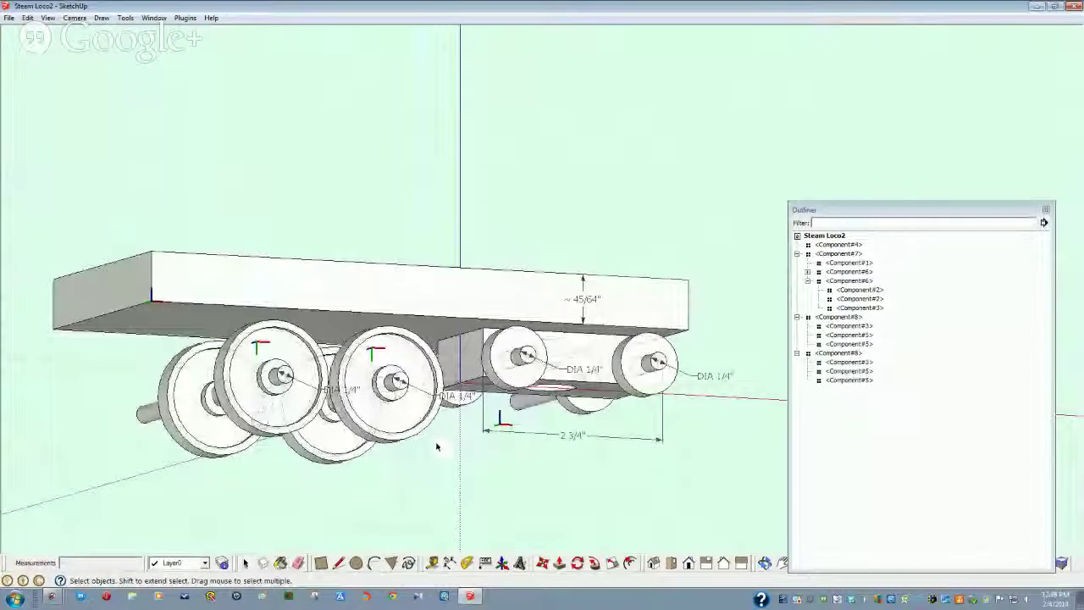
key(ctrl+z)
Step: Save the locomotive model with its two large wheel-and-axle assemblies in place
middle_drag(457, 297, 484, 334)
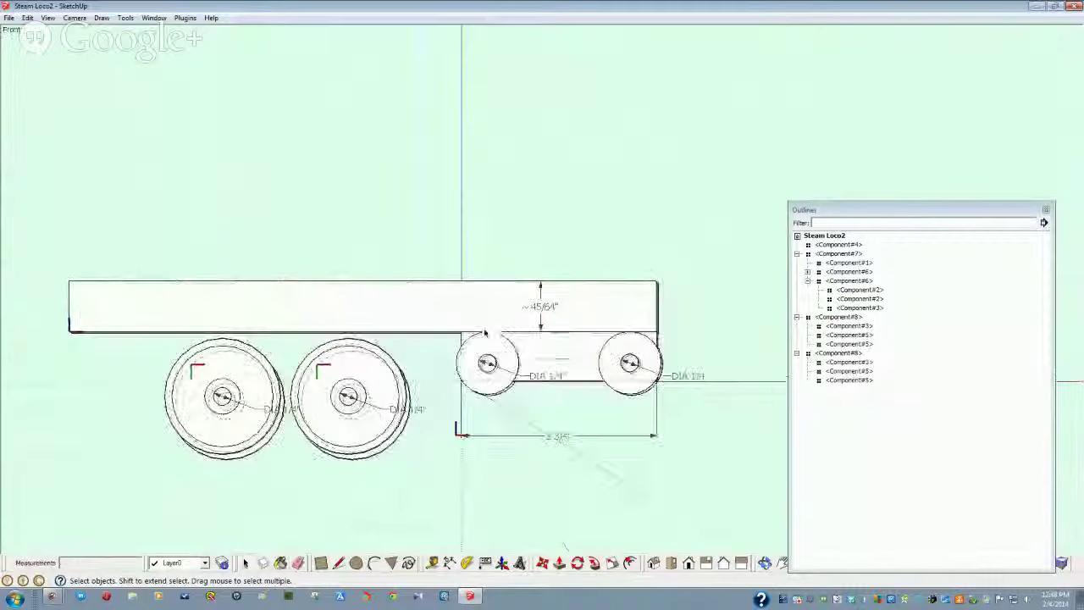
middle_drag(653, 320, 509, 316)
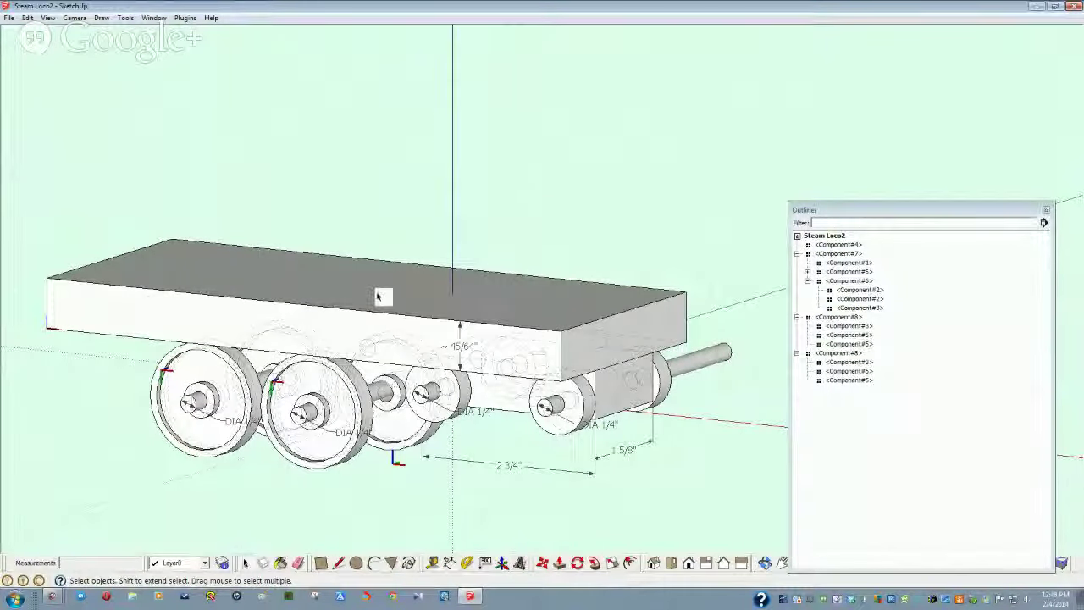
click(8, 17)
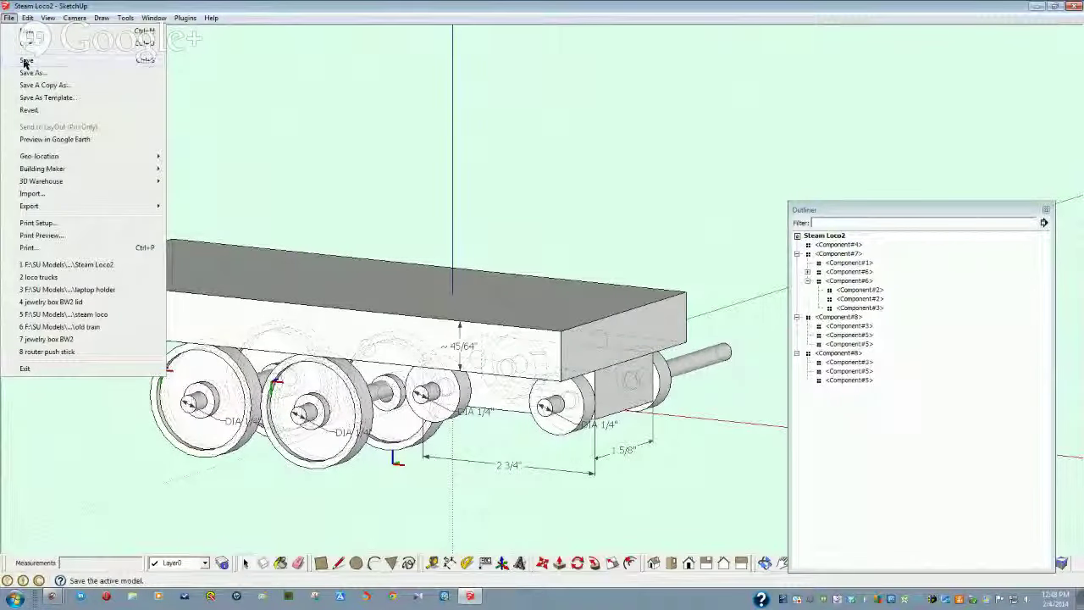
click(25, 62)
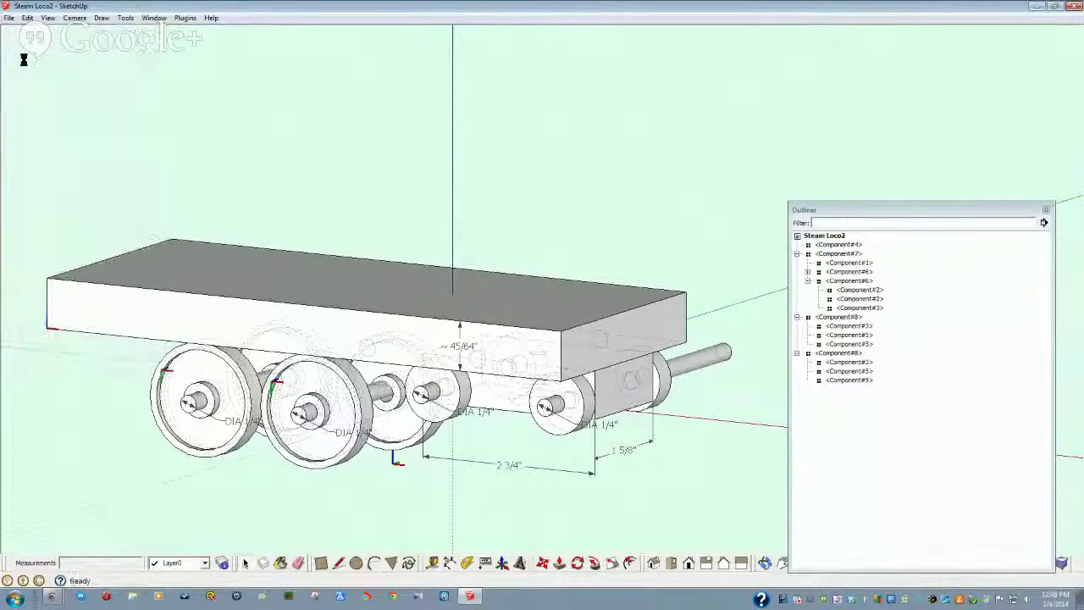